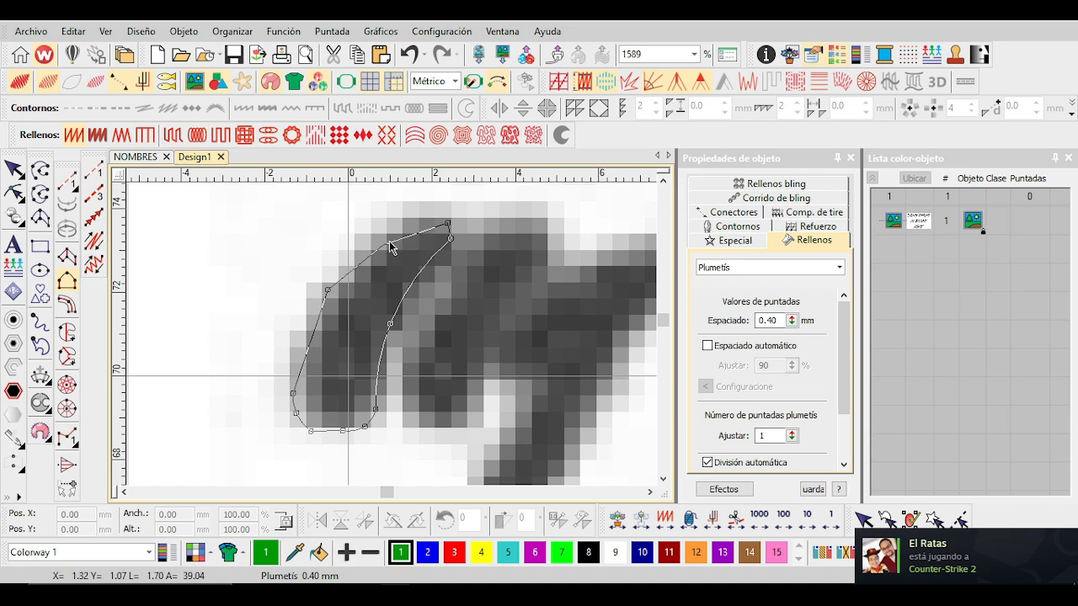
# Close the first short stroke's outline on the D as a Plumetís fill and place a copy over the neighbouring short stroke.
pyautogui.rightClick(409, 206)
pyautogui.press('Return')
pyautogui.scroll(-5, 392, 331)
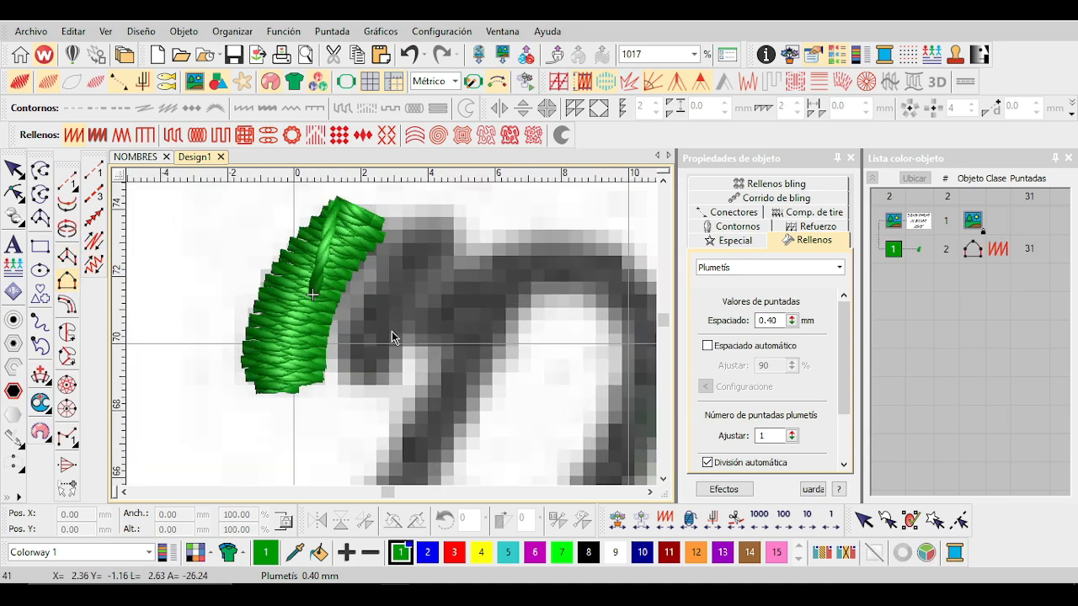
pyautogui.scroll(3, 391, 329)
pyautogui.scroll(1, 349, 322)
pyautogui.press('Escape')
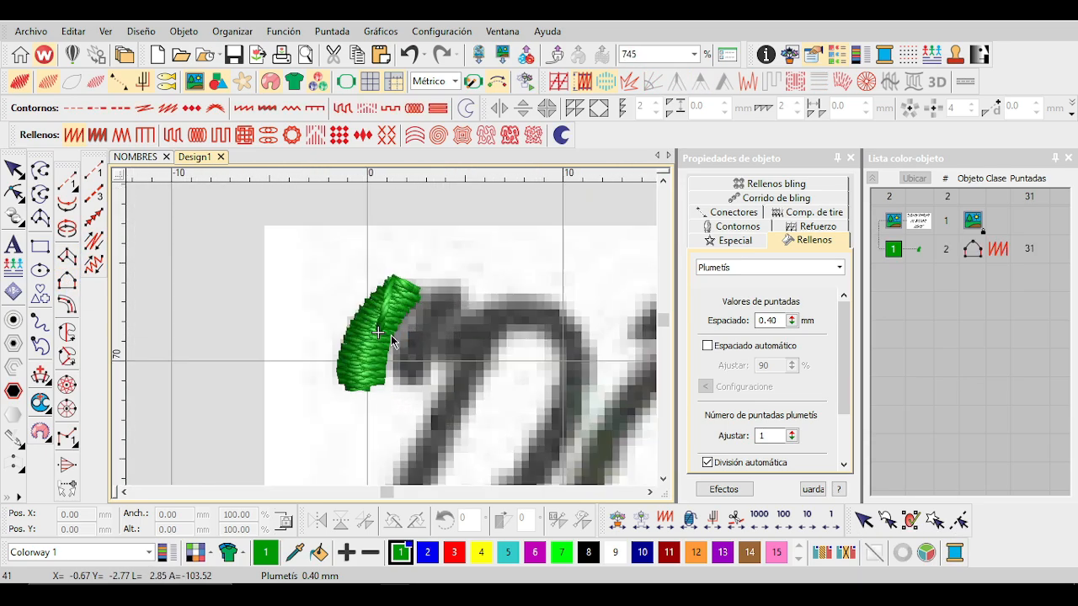
pyautogui.moveTo(391, 335); pyautogui.dragTo(434, 341)
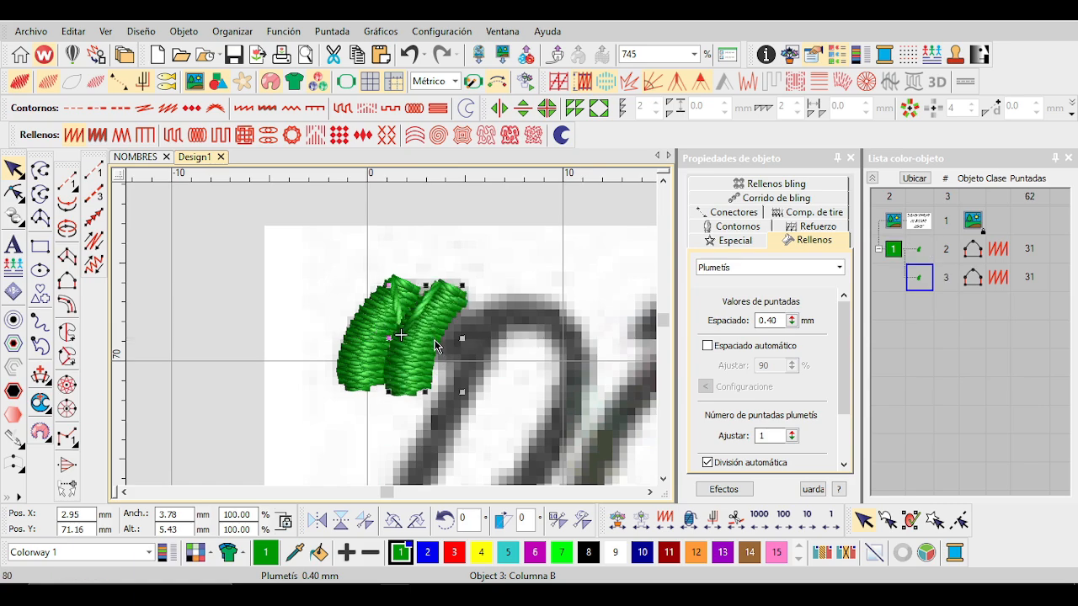
# Start a closed Plumetís shape for the D's main loop by tracing its inner edge up to the overlapping tip.
pyautogui.scroll(-1, 393, 341)
pyautogui.scroll(2, 261, 238)
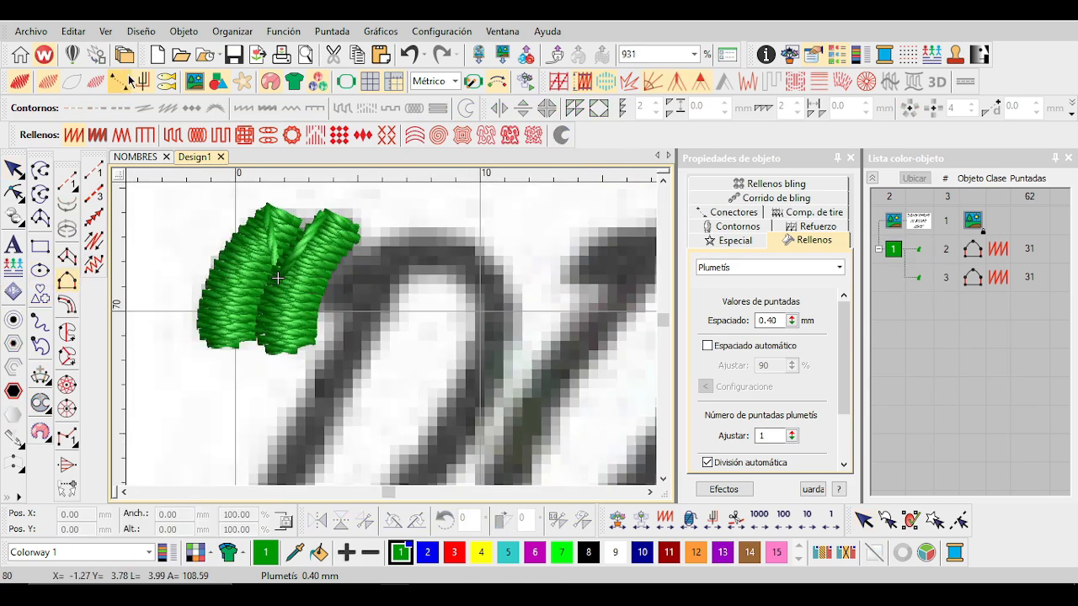
pyautogui.scroll(1, 333, 404)
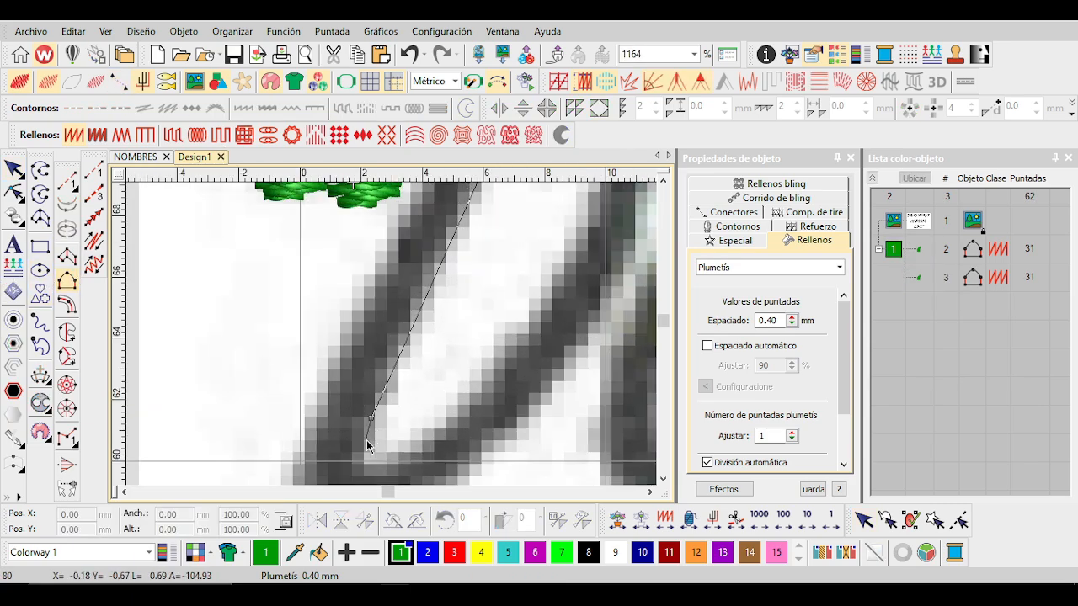
pyautogui.click(403, 459)
pyautogui.scroll(-3, 402, 460)
pyautogui.scroll(1, 384, 335)
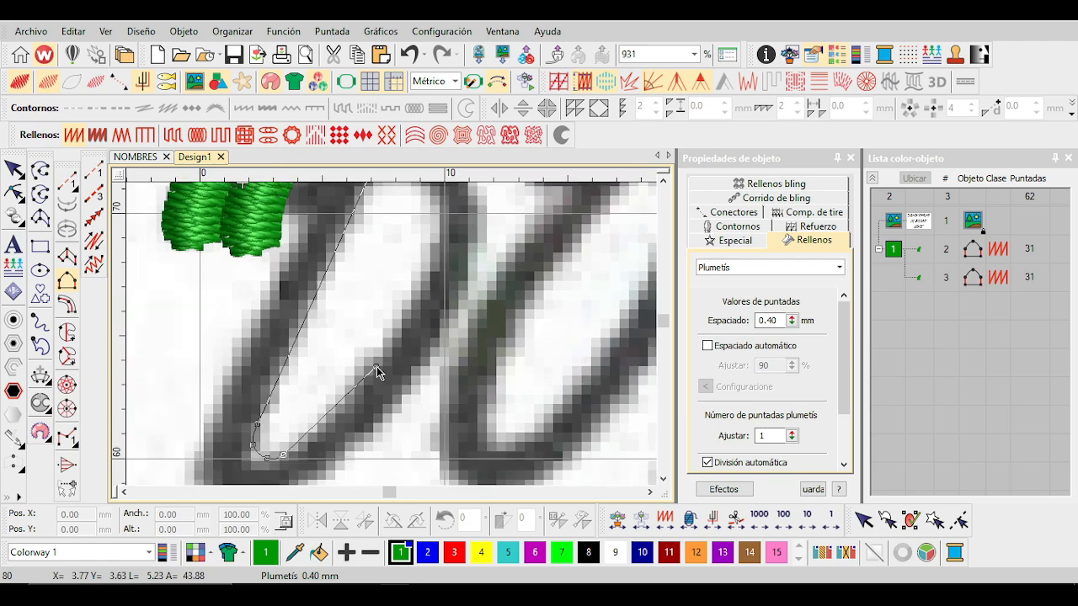
pyautogui.scroll(1, 390, 347)
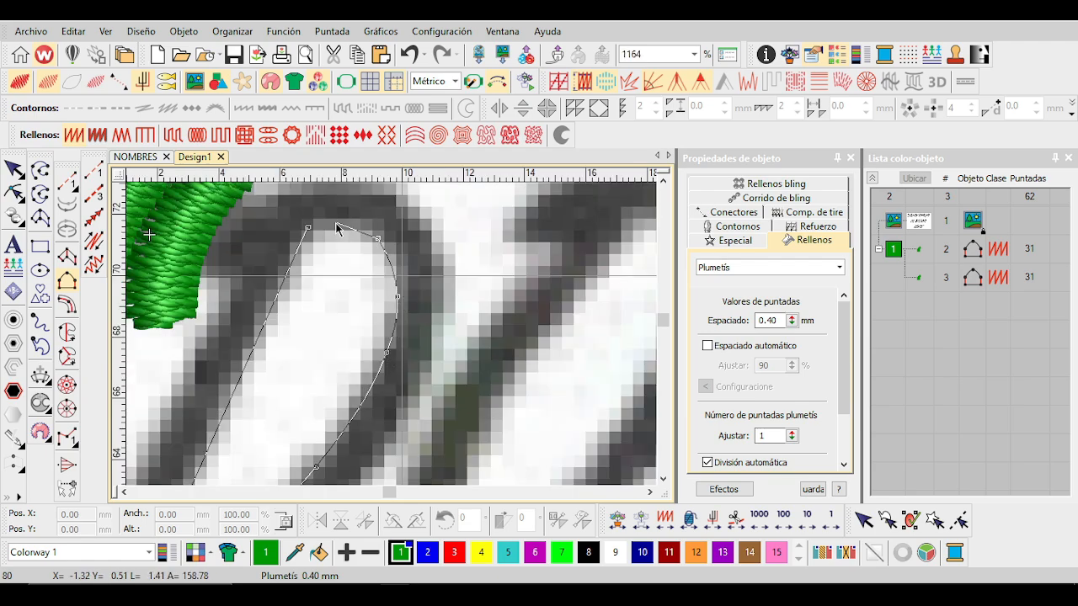
pyautogui.click(250, 270)
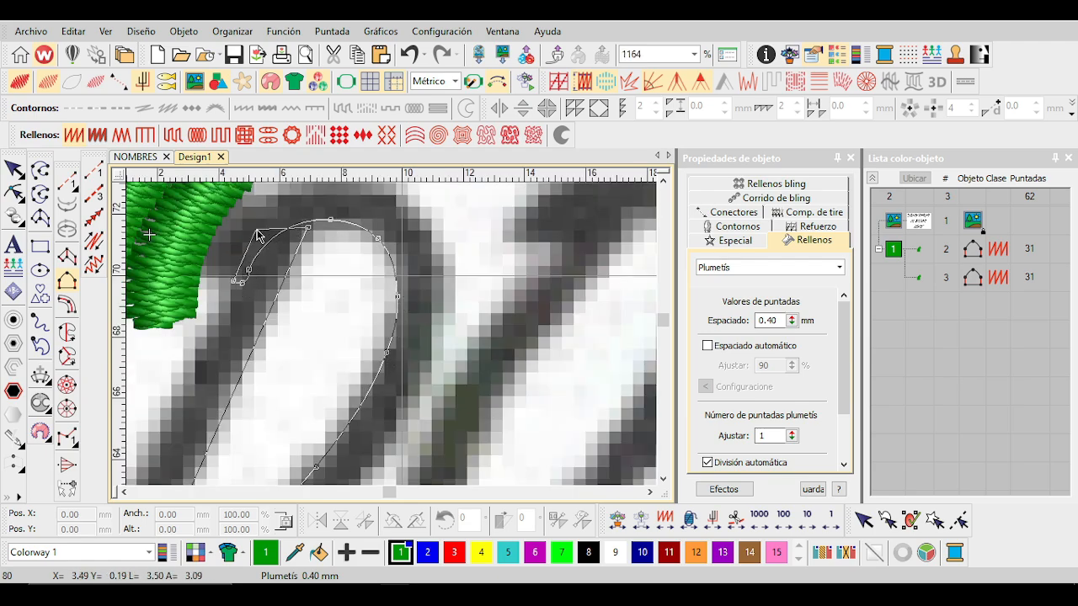
# Trace the outer edge of the D's loop down the stem, around the base and back over the top.
pyautogui.scroll(-1, 241, 271)
pyautogui.scroll(-3, 387, 333)
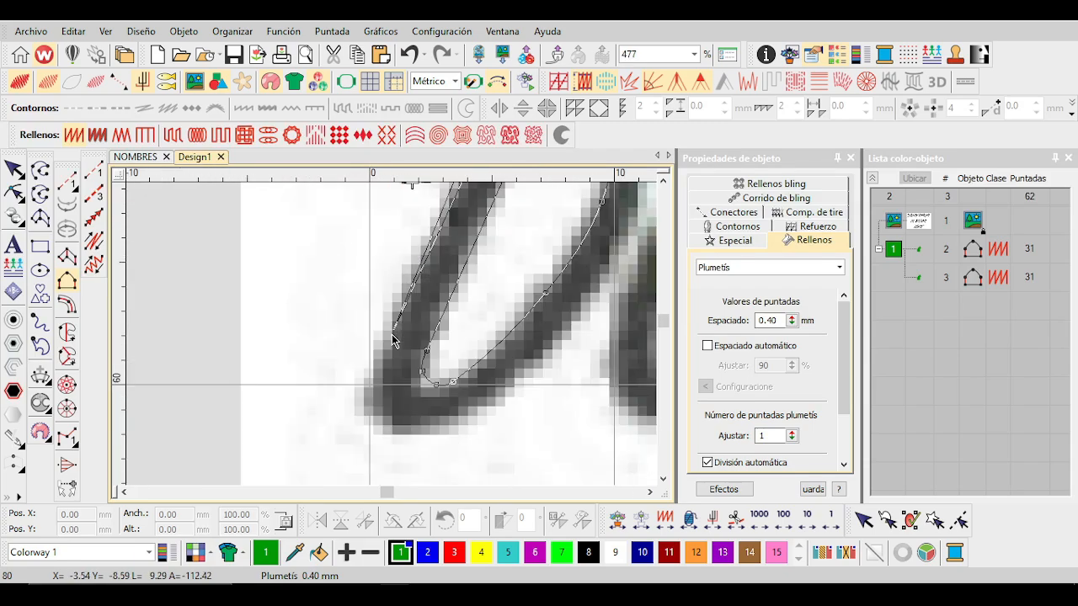
pyautogui.click(371, 361)
pyautogui.rightClick(368, 396)
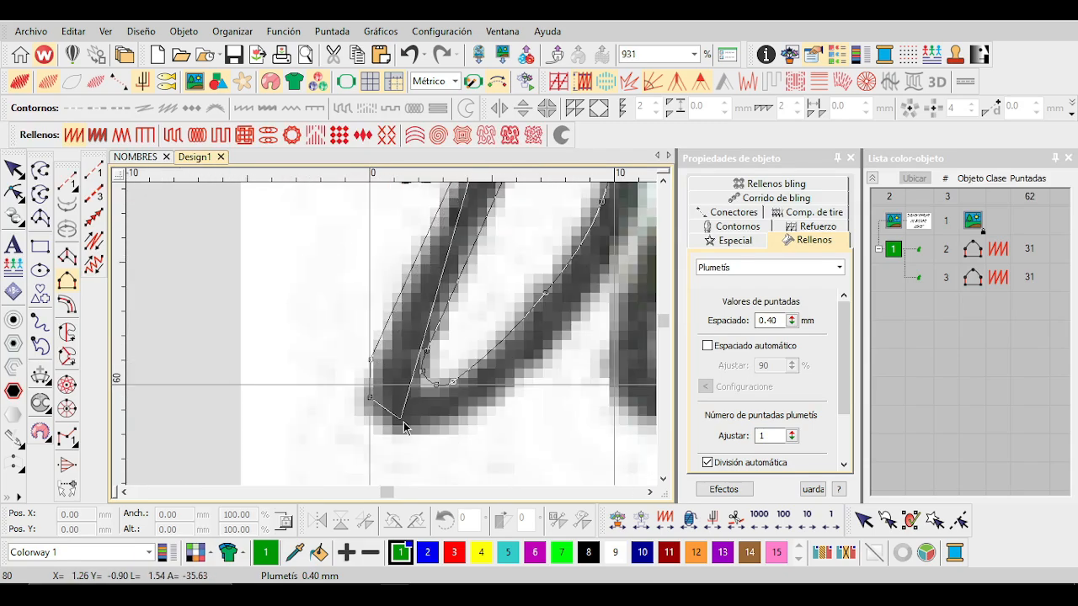
pyautogui.rightClick(410, 434)
pyautogui.scroll(-1, 457, 433)
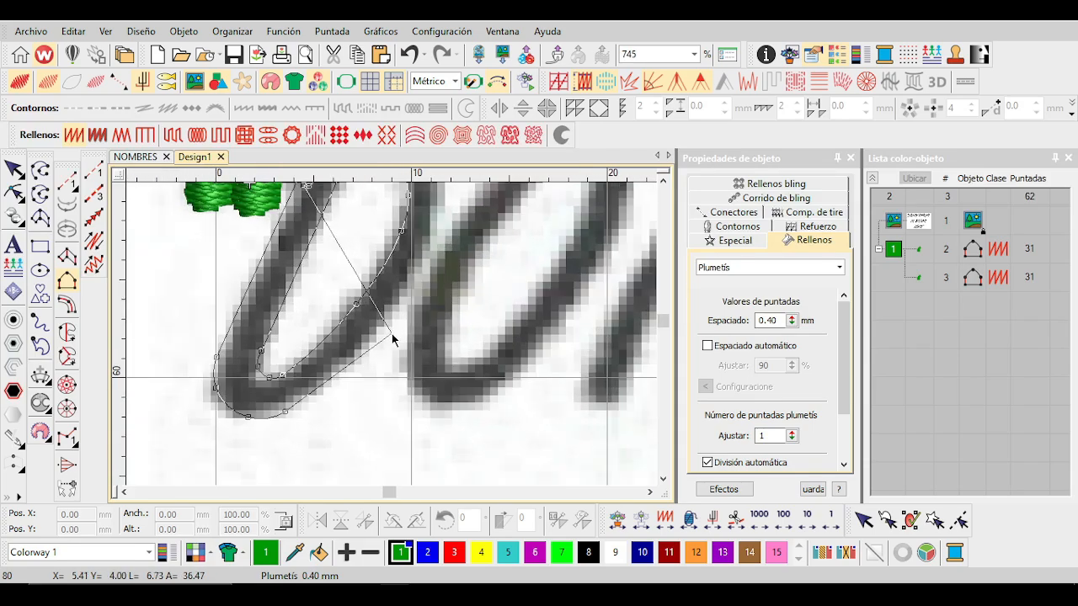
pyautogui.scroll(3, 380, 330)
pyautogui.rightClick(396, 341)
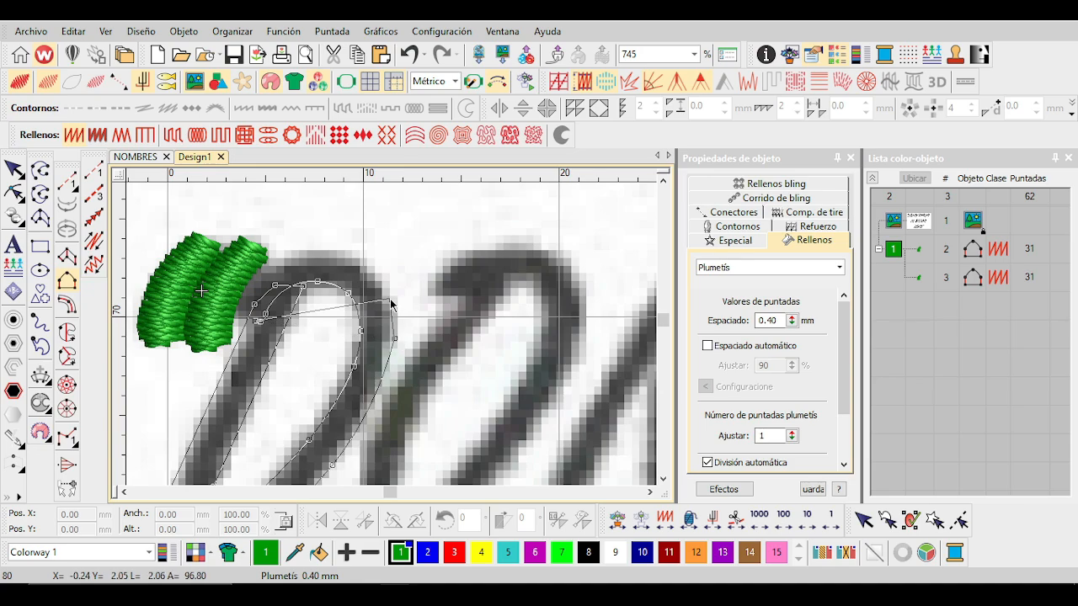
pyautogui.rightClick(337, 249)
pyautogui.scroll(2, 337, 257)
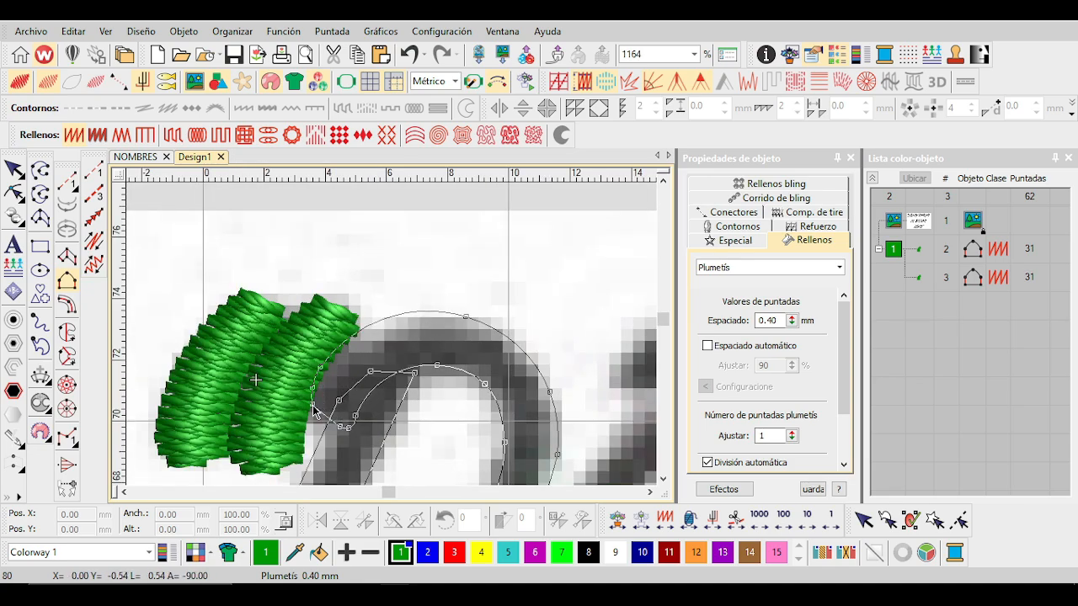
# Fill the D's loop with Plumetís stitches and add a stitch angle of about 114° across its lower curve.
pyautogui.press('Return')
pyautogui.scroll(-2, 313, 405)
pyautogui.scroll(1, 391, 335)
pyautogui.scroll(-3, 396, 326)
pyautogui.scroll(-1, 388, 293)
pyautogui.click(367, 423)
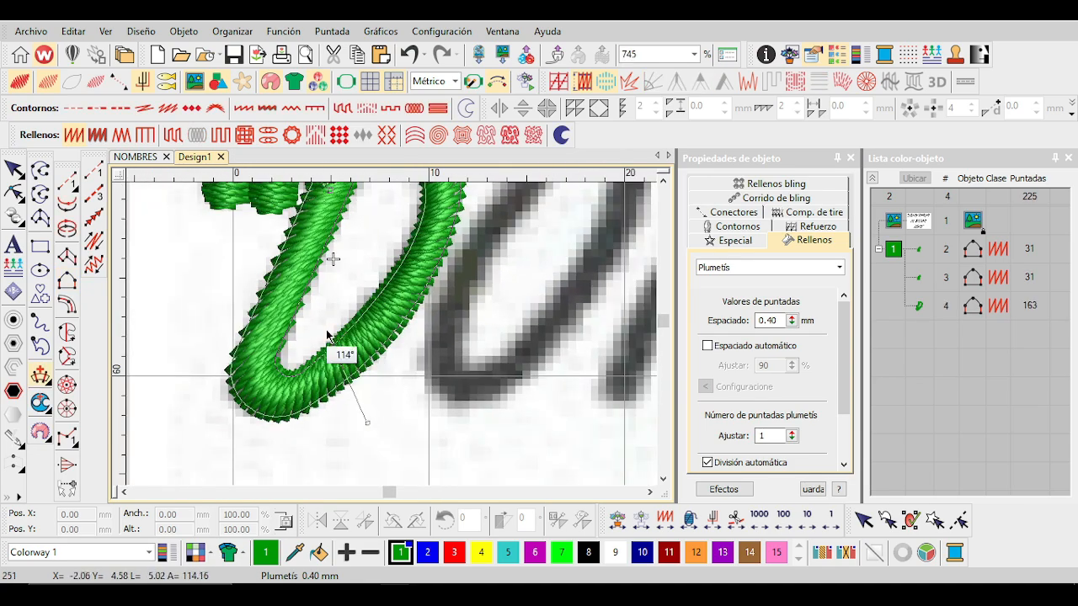
pyautogui.click(329, 335)
pyautogui.scroll(-2, 466, 361)
pyautogui.scroll(2, 381, 345)
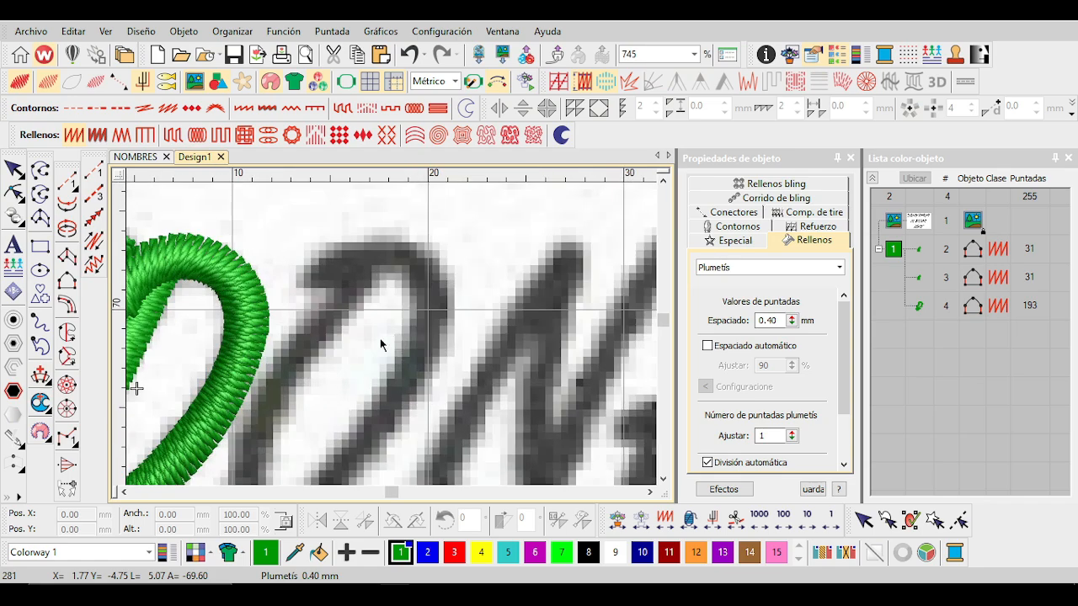
# Begin the O's Plumetís shape by tracing its inner edge around to the hooked tip at the upper left.
pyautogui.scroll(-2, 365, 233)
pyautogui.scroll(2, 393, 317)
pyautogui.scroll(-1, 388, 278)
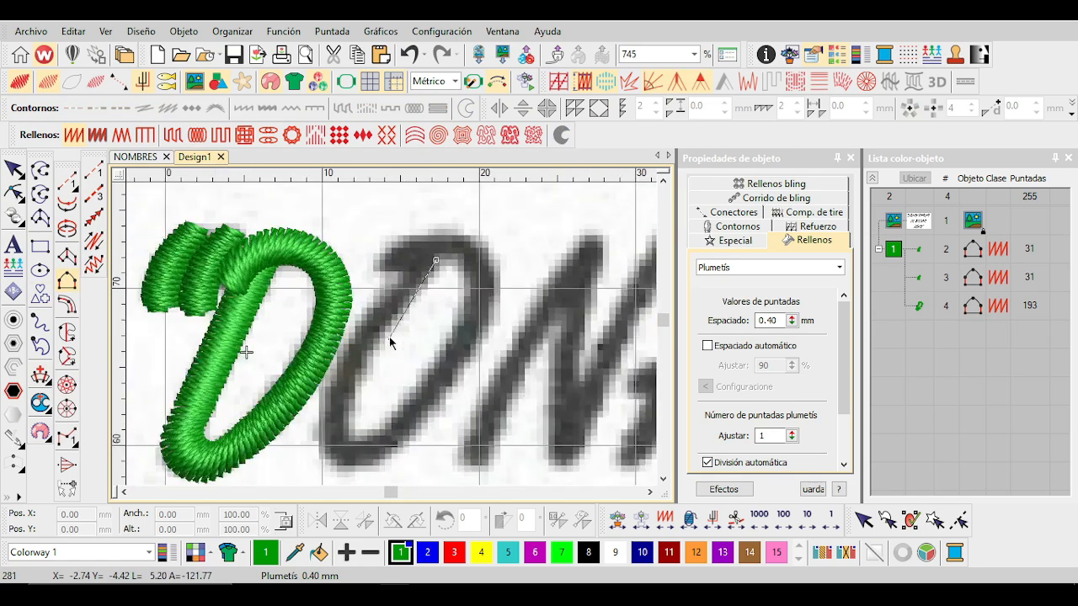
pyautogui.scroll(2, 438, 244)
pyautogui.click(463, 211)
pyautogui.click(357, 410)
pyautogui.click(361, 425)
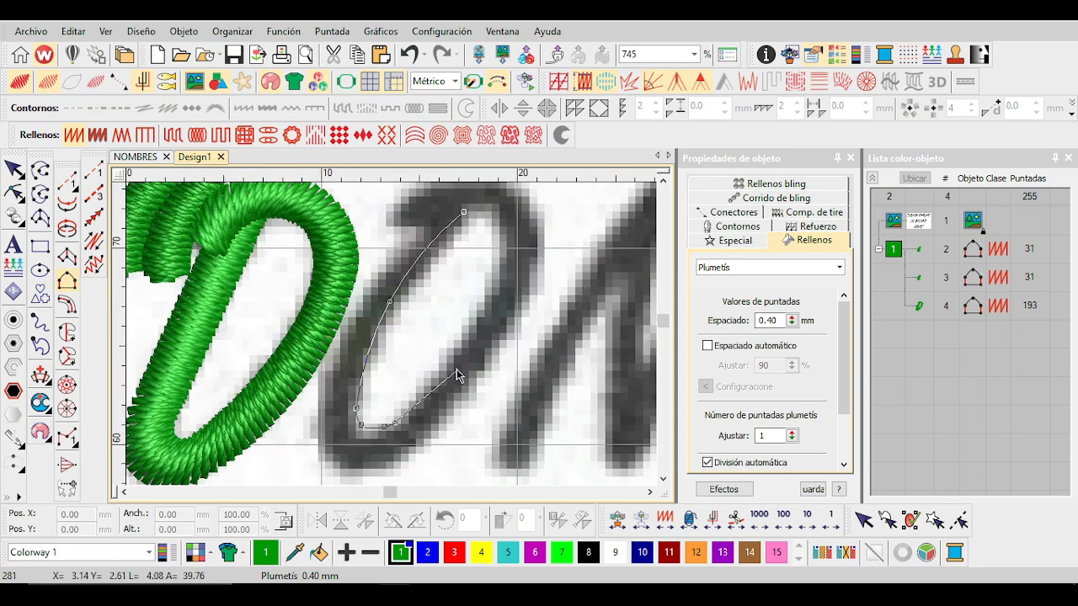
pyautogui.scroll(2, 503, 290)
pyautogui.click(388, 323)
pyautogui.click(388, 288)
pyautogui.click(362, 238)
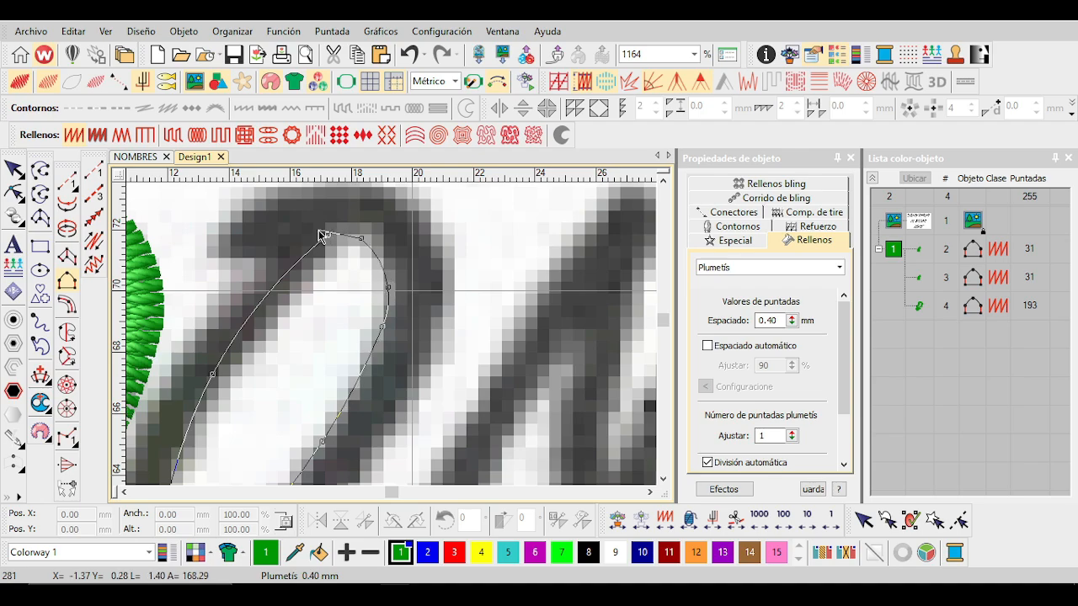
pyautogui.click(254, 250)
# Continue the O's outline along the outer edge of its left side and around the bottom curve.
pyautogui.scroll(-3, 148, 411)
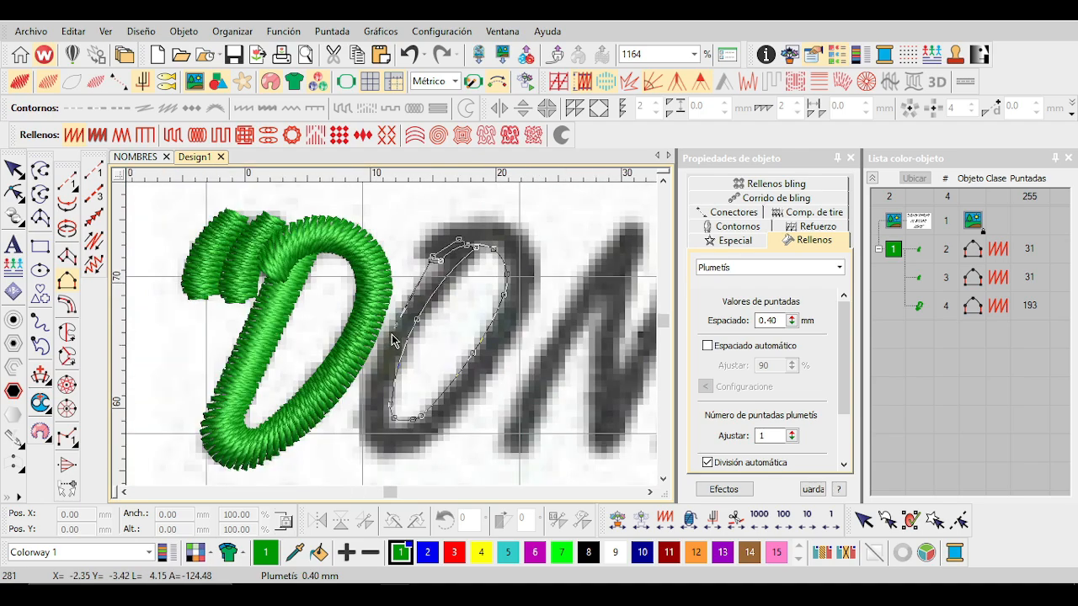
pyautogui.scroll(2, 391, 333)
pyautogui.click(390, 325)
pyautogui.scroll(-1, 384, 463)
pyautogui.scroll(1, 392, 334)
pyautogui.click(368, 325)
pyautogui.click(375, 352)
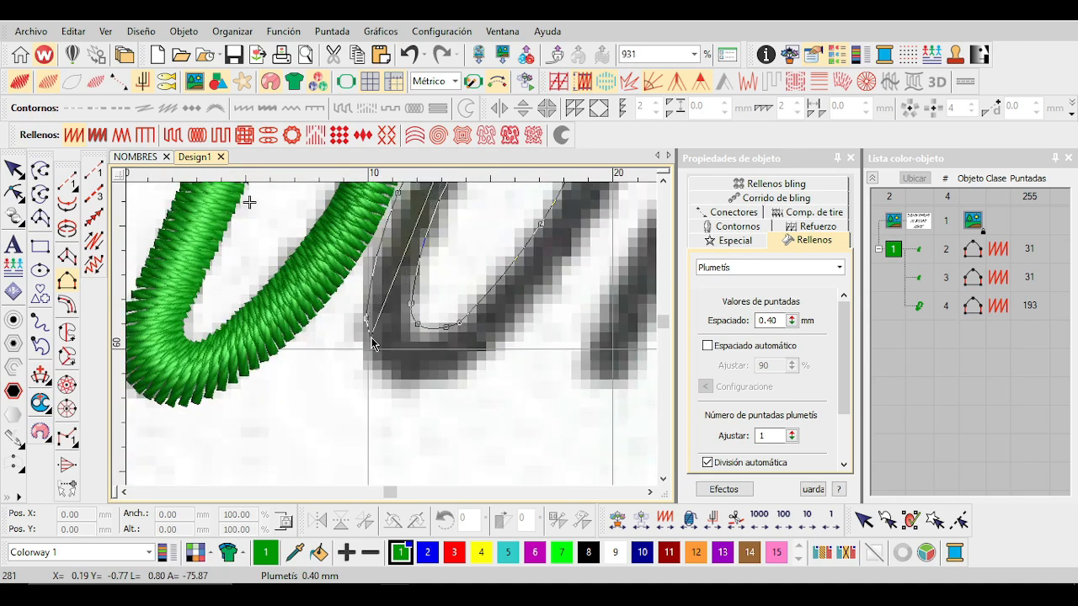
pyautogui.click(405, 378)
pyautogui.click(431, 378)
pyautogui.click(474, 363)
# Complete the O's outline along its outer right side and over the top to the hooked tip.
pyautogui.scroll(2, 475, 368)
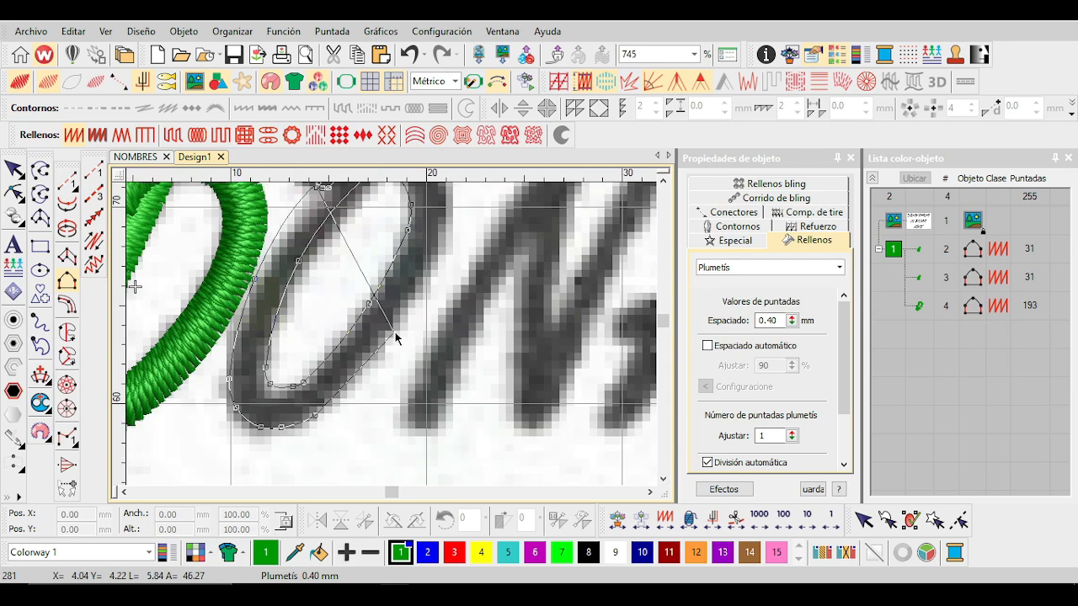
pyautogui.scroll(-3, 413, 289)
pyautogui.click(376, 341)
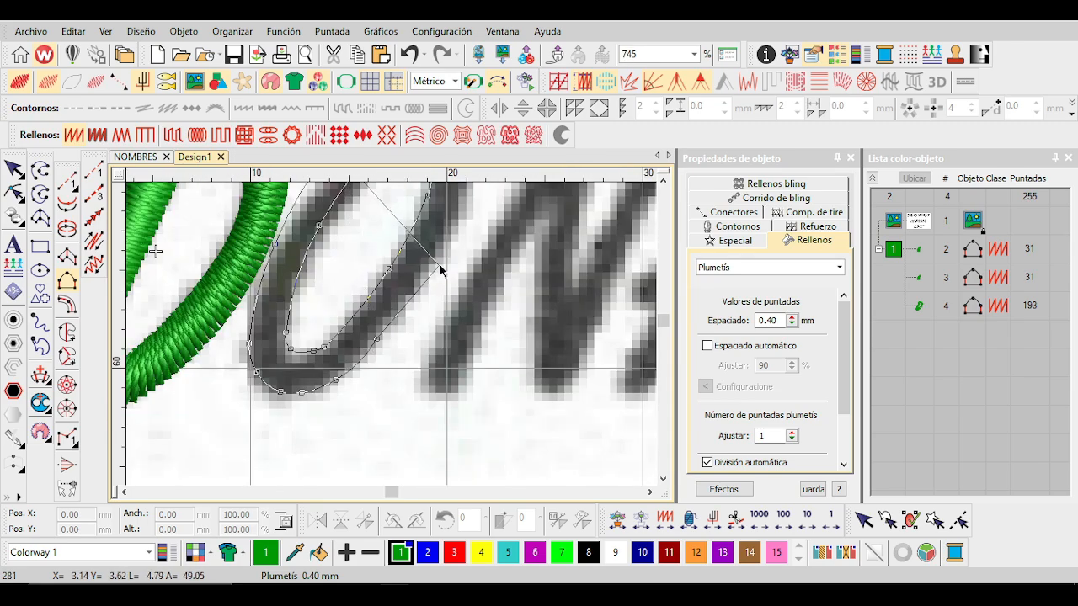
pyautogui.scroll(1, 397, 337)
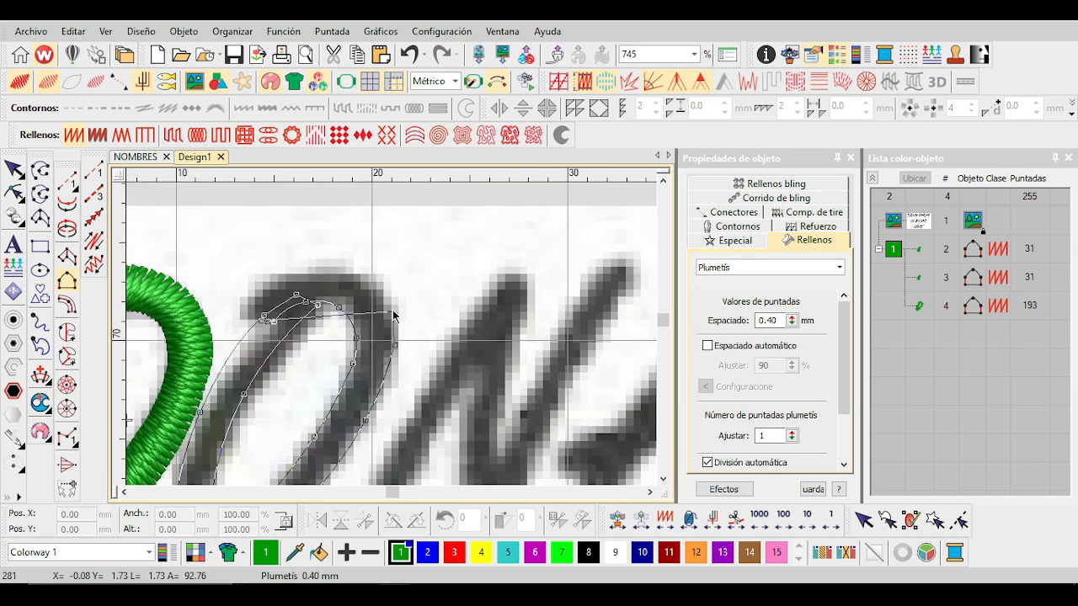
pyautogui.scroll(2, 392, 313)
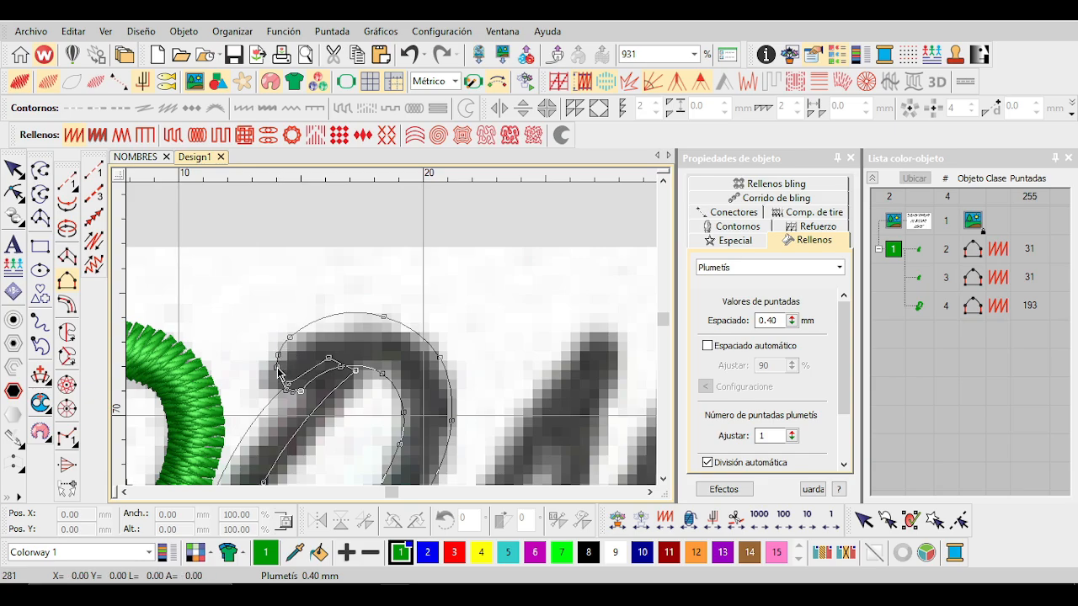
# Fill the O with Plumetís stitches and add stitch angles across its left side and, at about 129°, its lower right curve.
pyautogui.press('Return')
pyautogui.scroll(-2, 391, 336)
pyautogui.scroll(1, 392, 336)
pyautogui.hotkey('ctrl', 'h')
pyautogui.click(275, 435)
pyautogui.scroll(-2, 392, 337)
pyautogui.scroll(2, 392, 336)
pyautogui.click(401, 348)
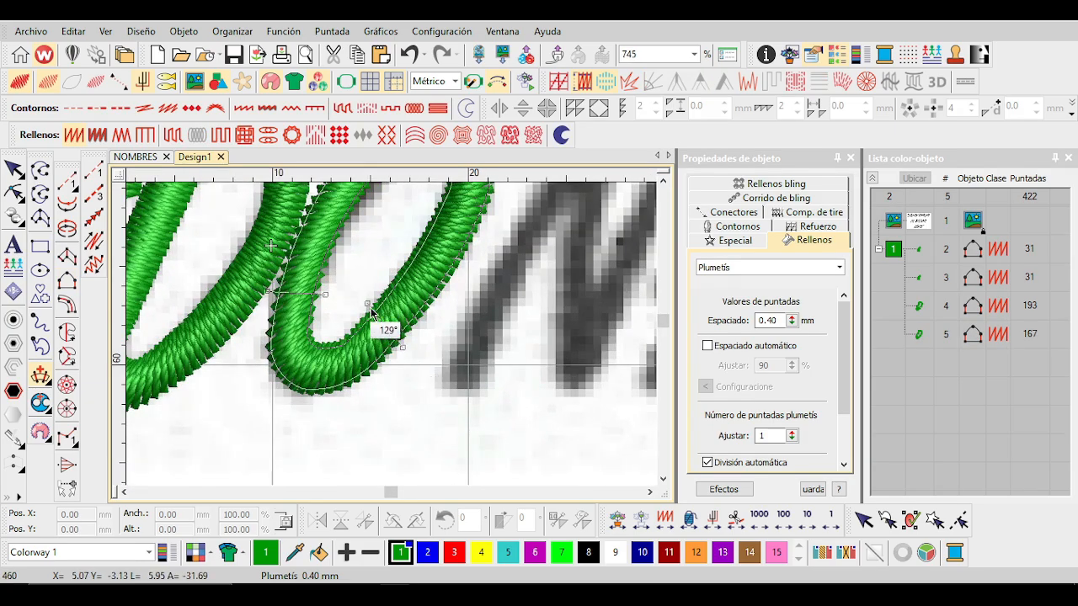
pyautogui.scroll(-3, 388, 328)
pyautogui.press('Return')
pyautogui.scroll(-3, 348, 375)
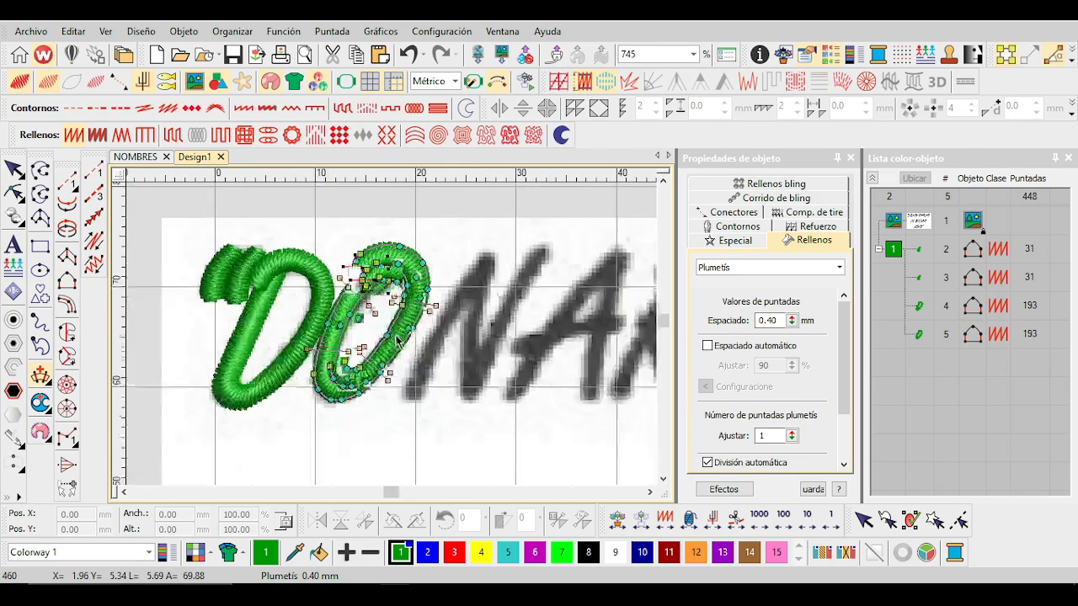
# Trace the N's first diagonal stroke as a closed shape and fill it with Plumetís stitches.
pyautogui.scroll(2, 391, 335)
pyautogui.scroll(2, 403, 392)
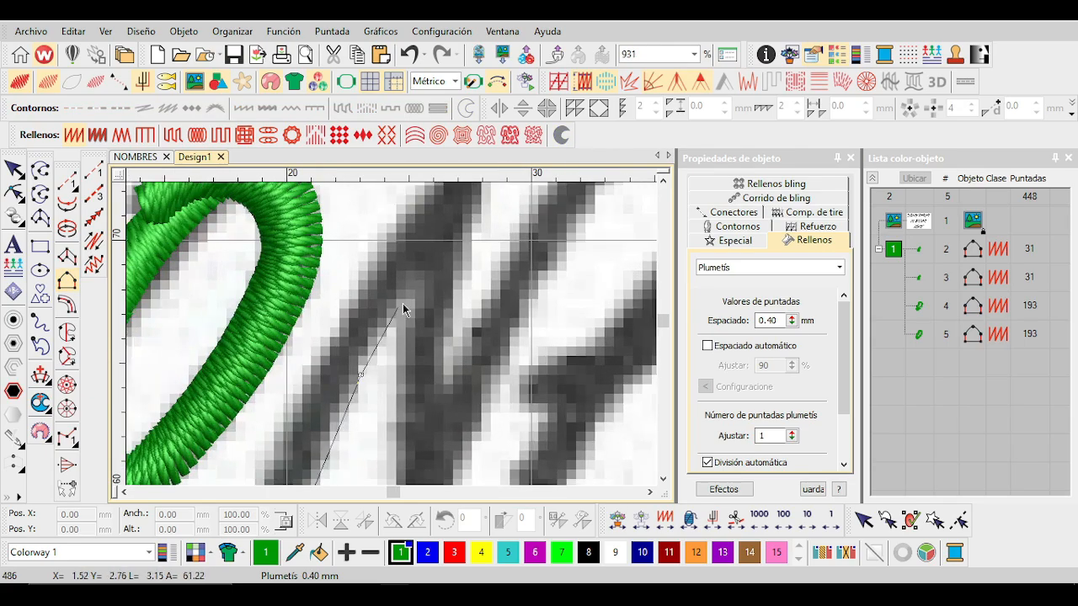
pyautogui.click(402, 308)
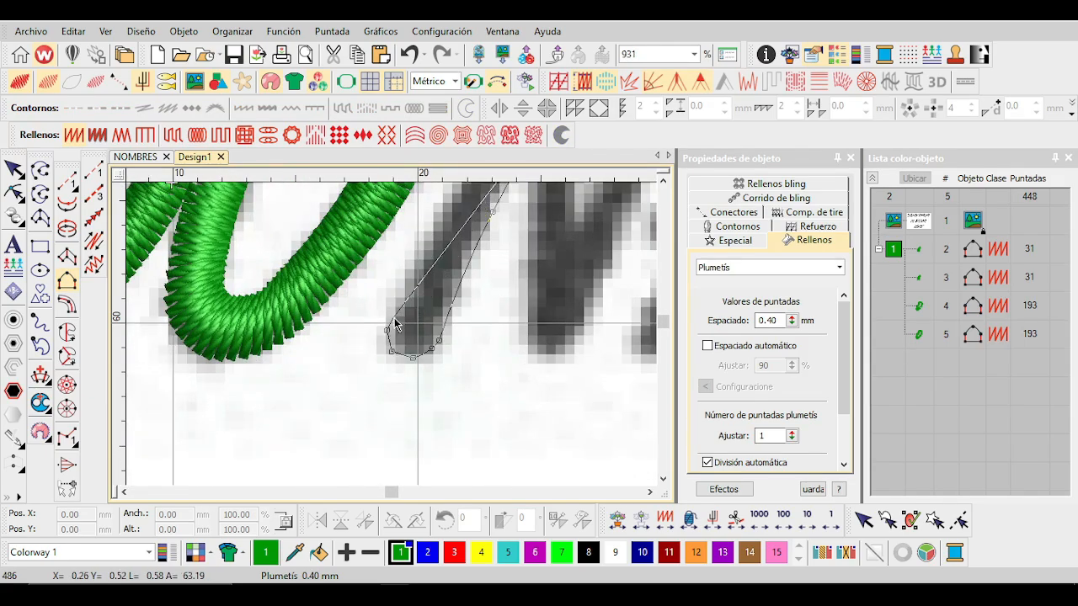
pyautogui.scroll(-1, 395, 325)
pyautogui.scroll(1, 378, 367)
pyautogui.press('Return')
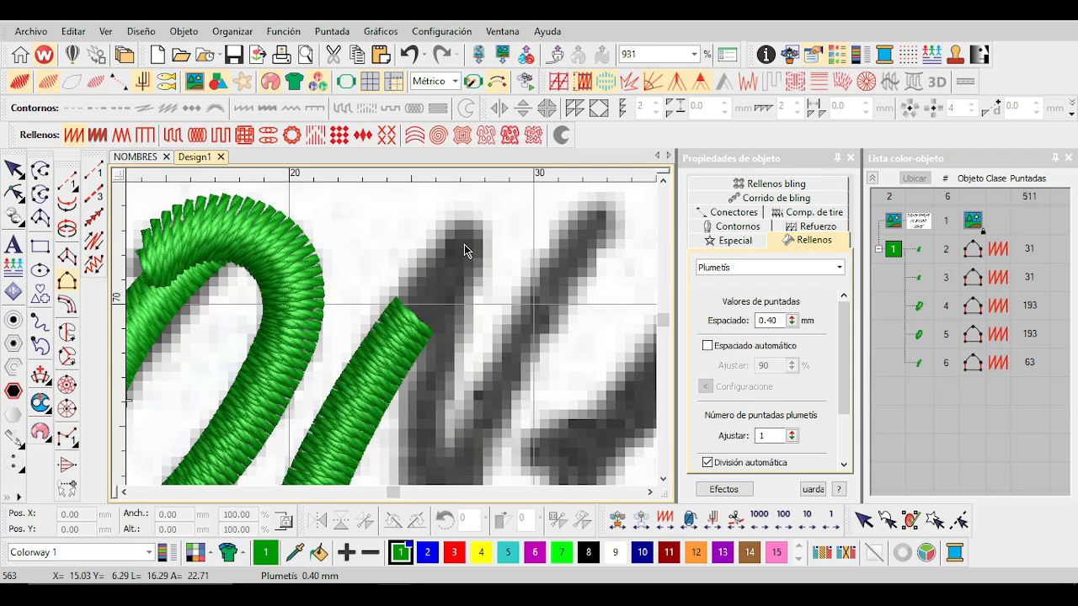
# Trace the N's middle stroke from its rounded top nearly to its base and fill it with Plumetís stitches.
pyautogui.scroll(-2, 399, 321)
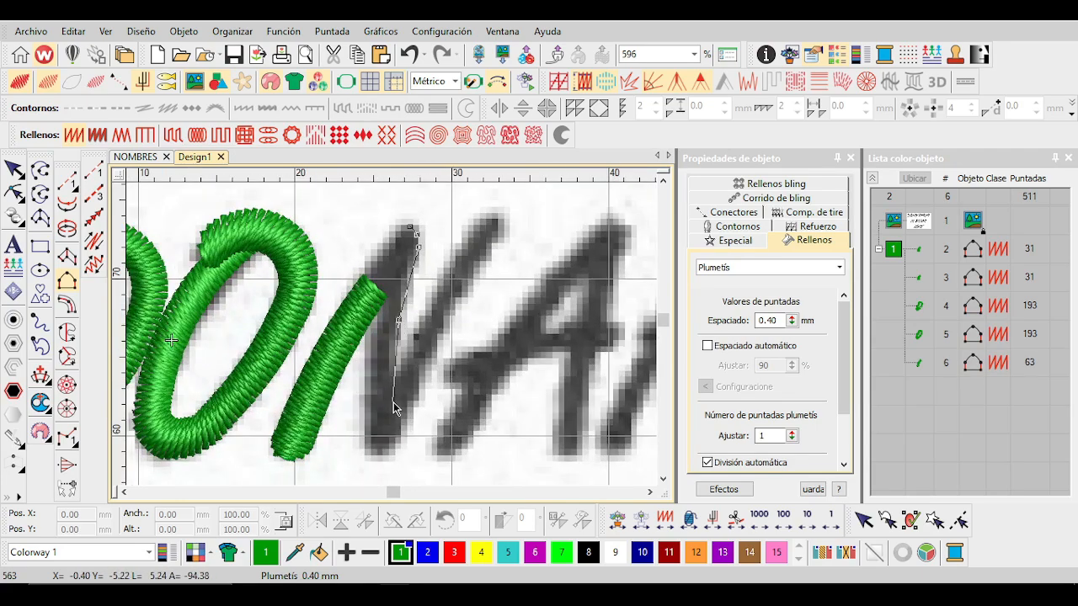
pyautogui.click(395, 408)
pyautogui.scroll(2, 395, 408)
pyautogui.scroll(-2, 370, 354)
pyautogui.scroll(2, 397, 364)
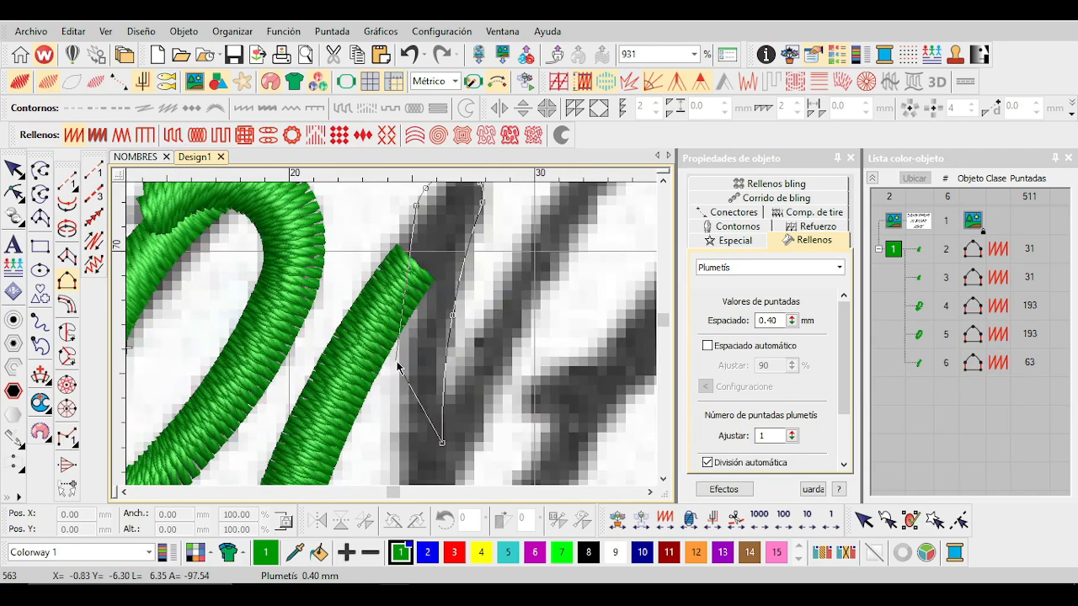
pyautogui.scroll(-1, 397, 366)
pyautogui.press('Return')
# Trace the N's final diagonal stroke from its base to its rounded top as a closed shape and fill it with Plumetís stitches.
pyautogui.scroll(-2, 392, 335)
pyautogui.scroll(2, 392, 334)
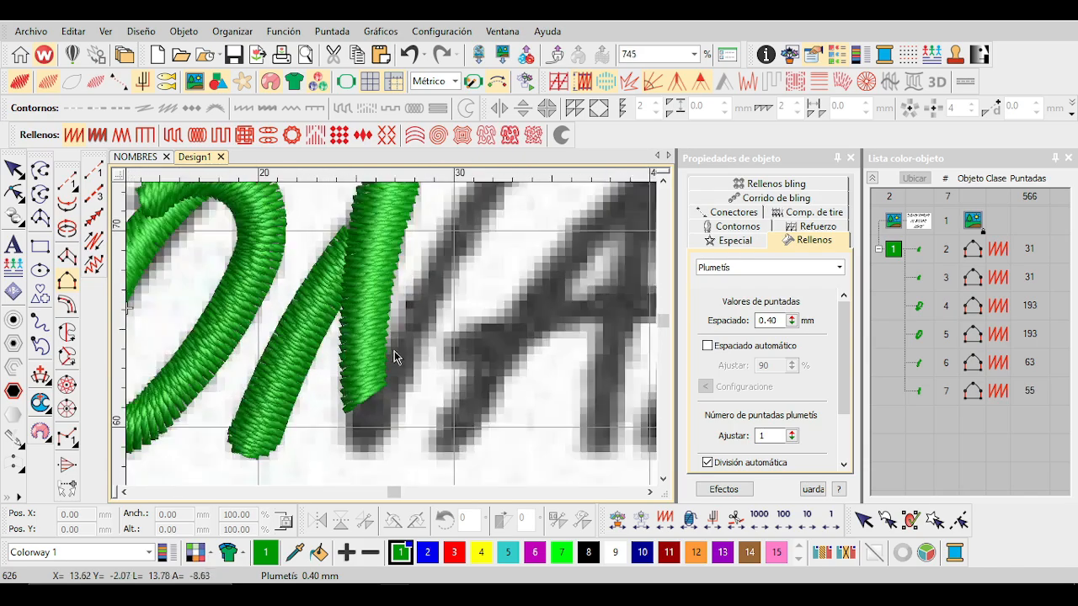
pyautogui.scroll(1, 395, 355)
pyautogui.scroll(-1, 438, 295)
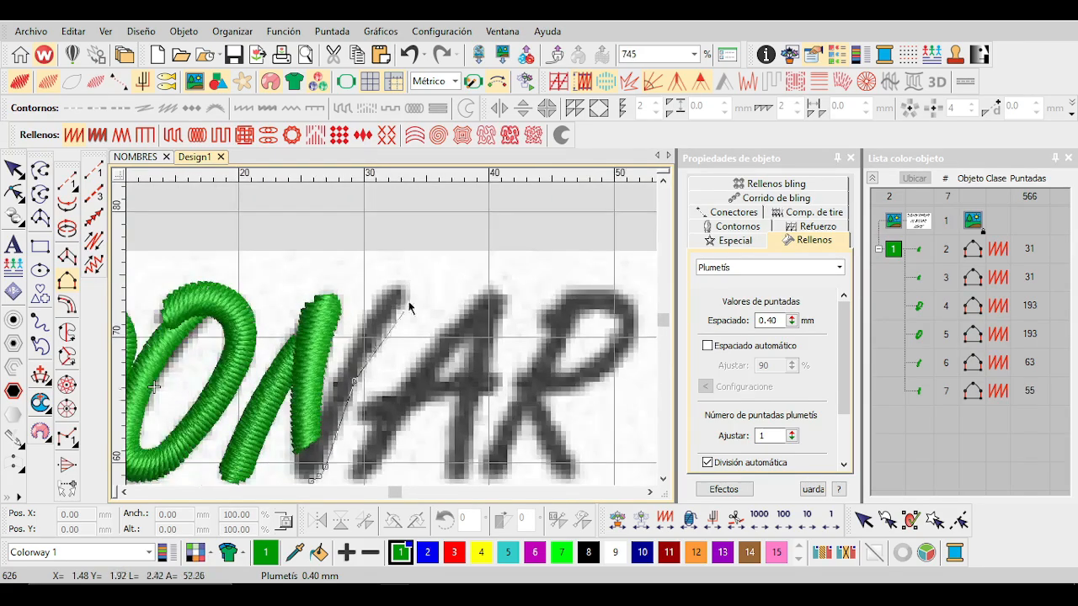
pyautogui.scroll(2, 404, 320)
pyautogui.click(429, 292)
pyautogui.scroll(-4, 428, 292)
pyautogui.scroll(5, 388, 345)
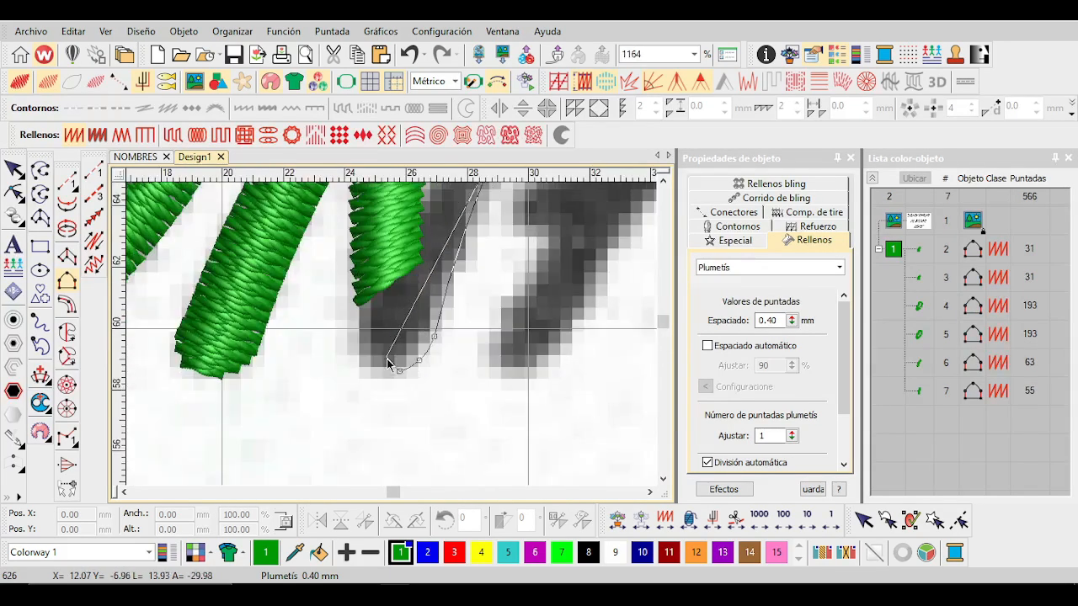
pyautogui.scroll(-4, 392, 333)
pyautogui.scroll(1, 400, 324)
pyautogui.scroll(2, 404, 316)
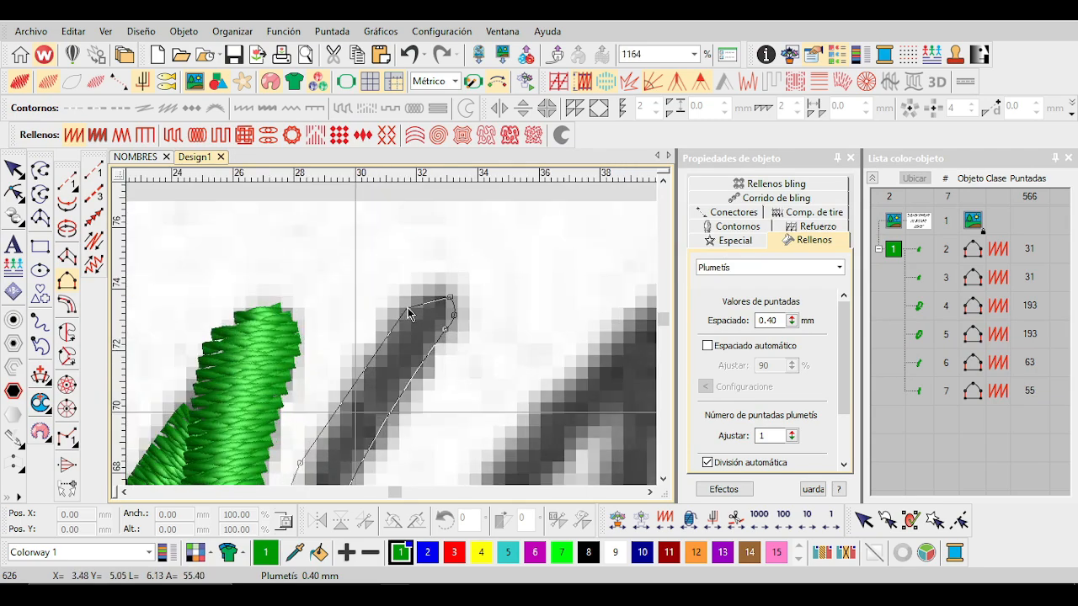
pyautogui.press('Return')
# Add a short Corrido running-stitch connector from the N's final stroke across to the A's first stroke, under its crossbar.
pyautogui.scroll(-8, 416, 289)
pyautogui.scroll(2, 393, 345)
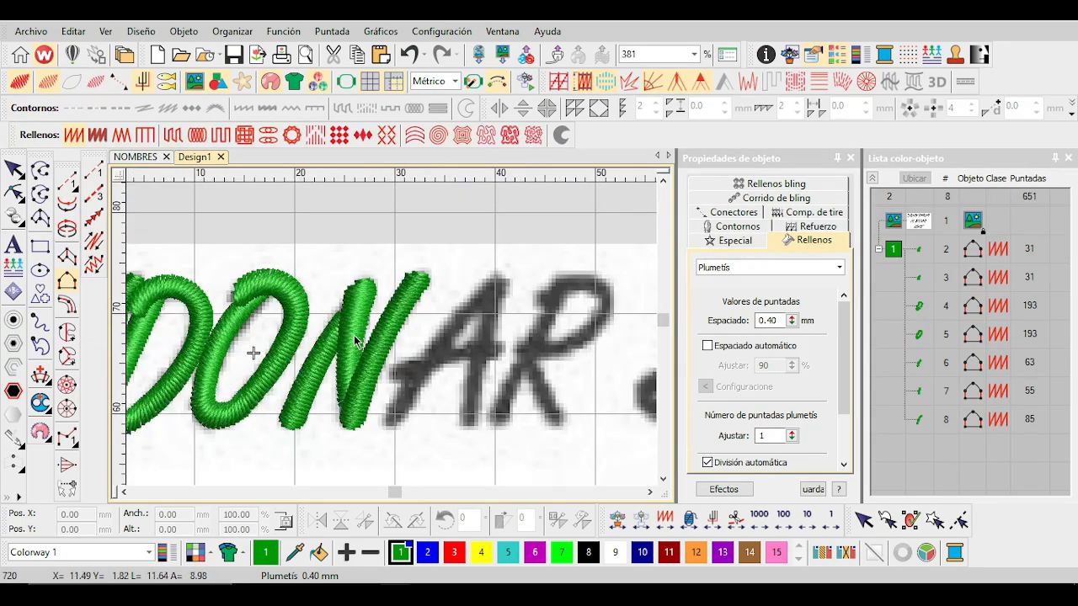
pyautogui.scroll(3, 448, 346)
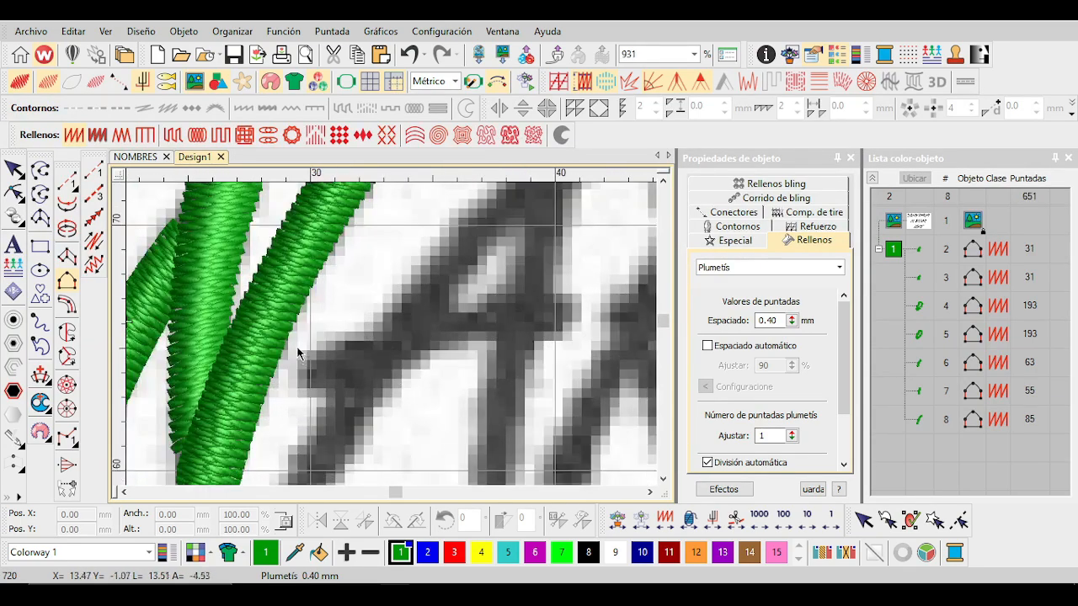
pyautogui.click(67, 181)
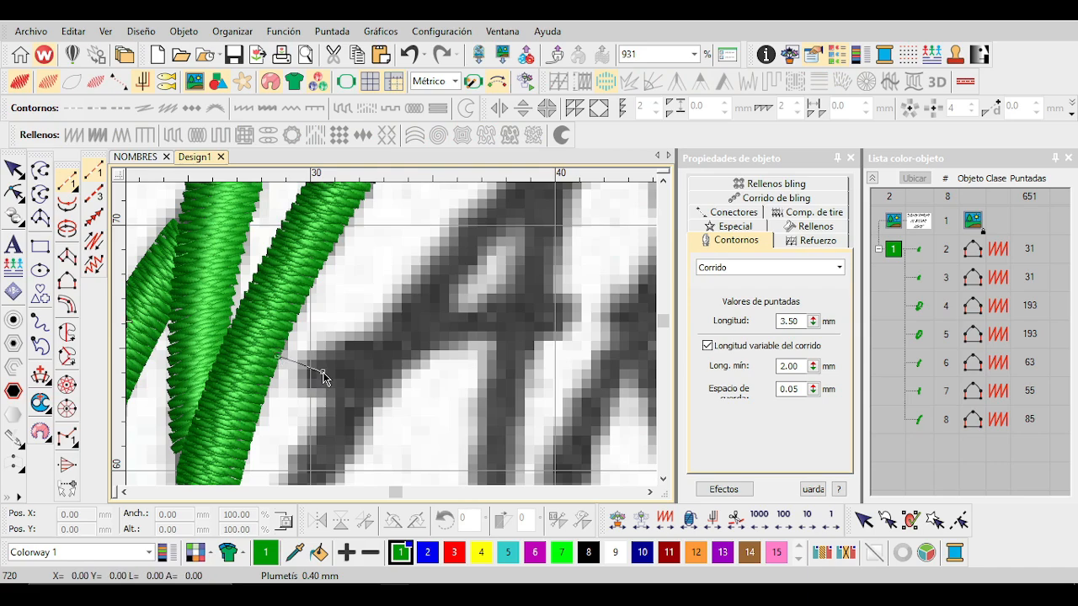
pyautogui.scroll(-3, 394, 335)
pyautogui.scroll(2, 392, 335)
pyautogui.scroll(-2, 391, 335)
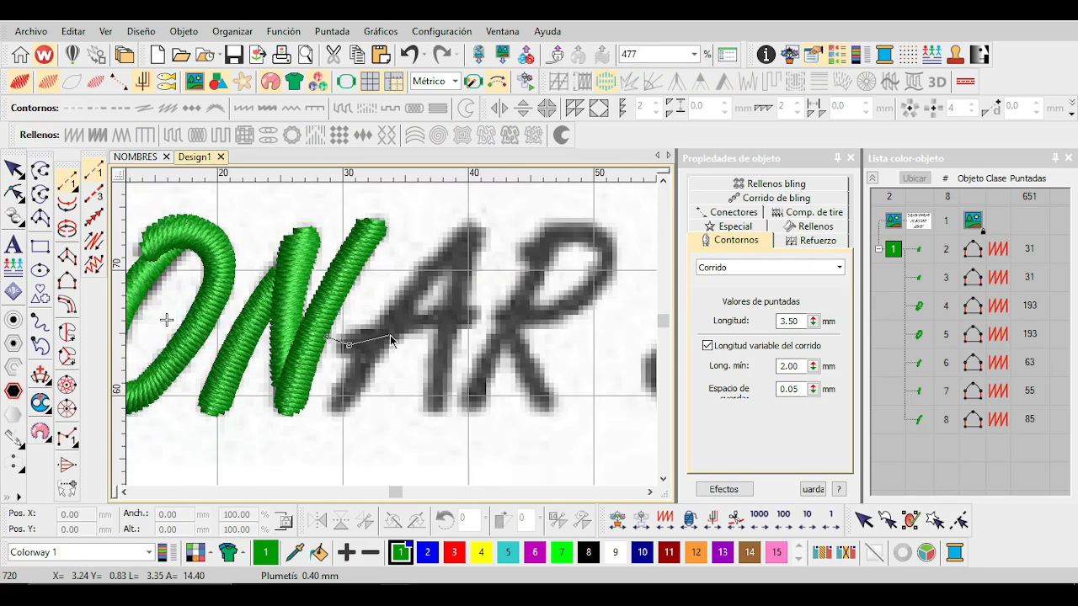
pyautogui.scroll(2, 391, 335)
pyautogui.press('BackSpace')
pyautogui.click(380, 346)
pyautogui.scroll(1, 380, 345)
pyautogui.press('Return')
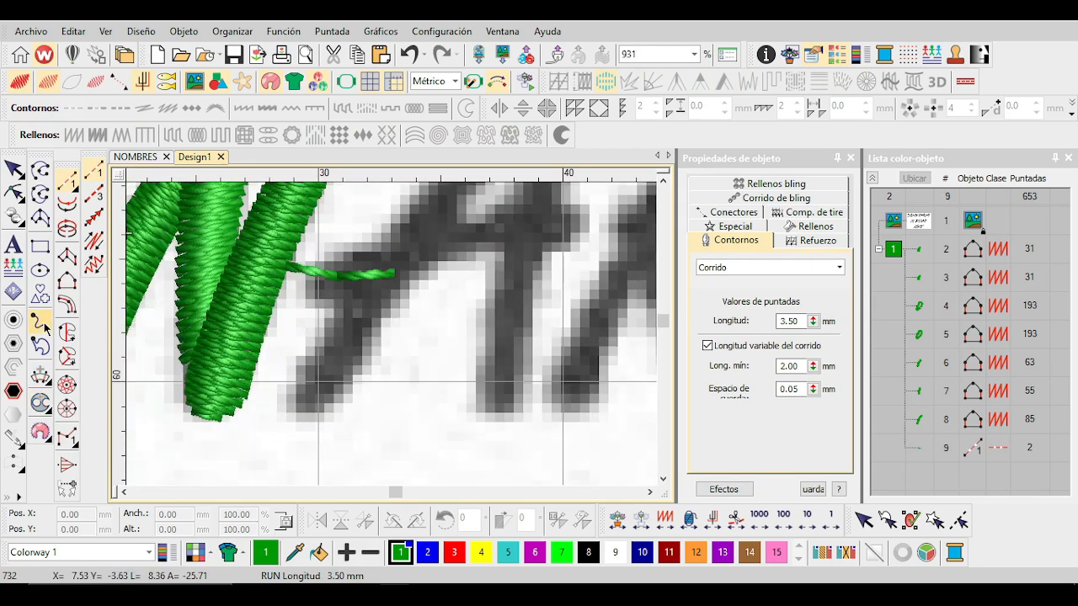
# Trace the A's first diagonal stroke as a closed shape from base to apex and fill it with Plumetís stitches.
pyautogui.click(67, 282)
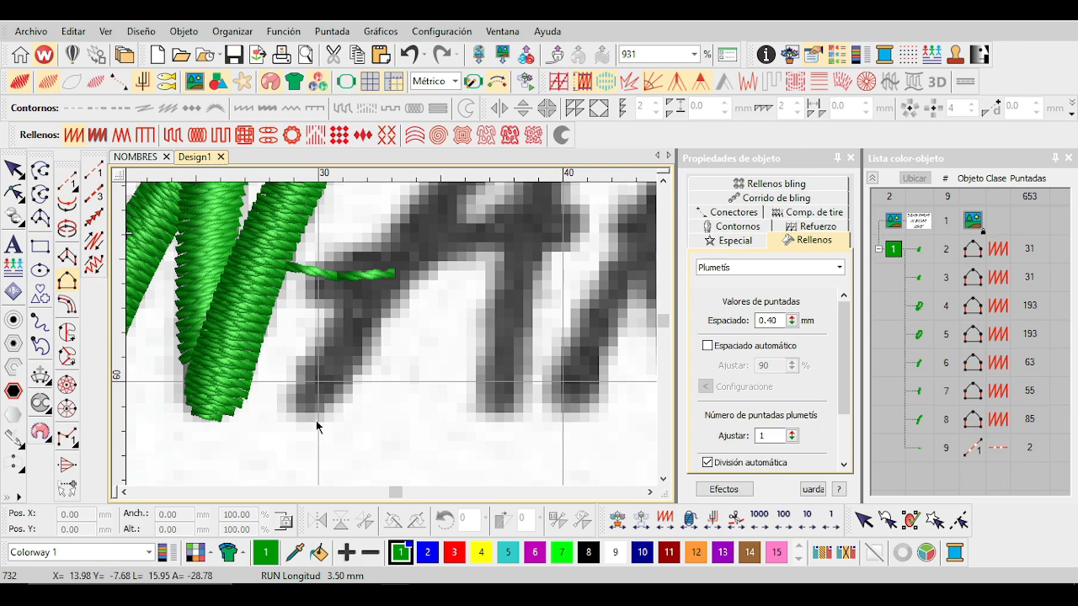
pyautogui.click(368, 375)
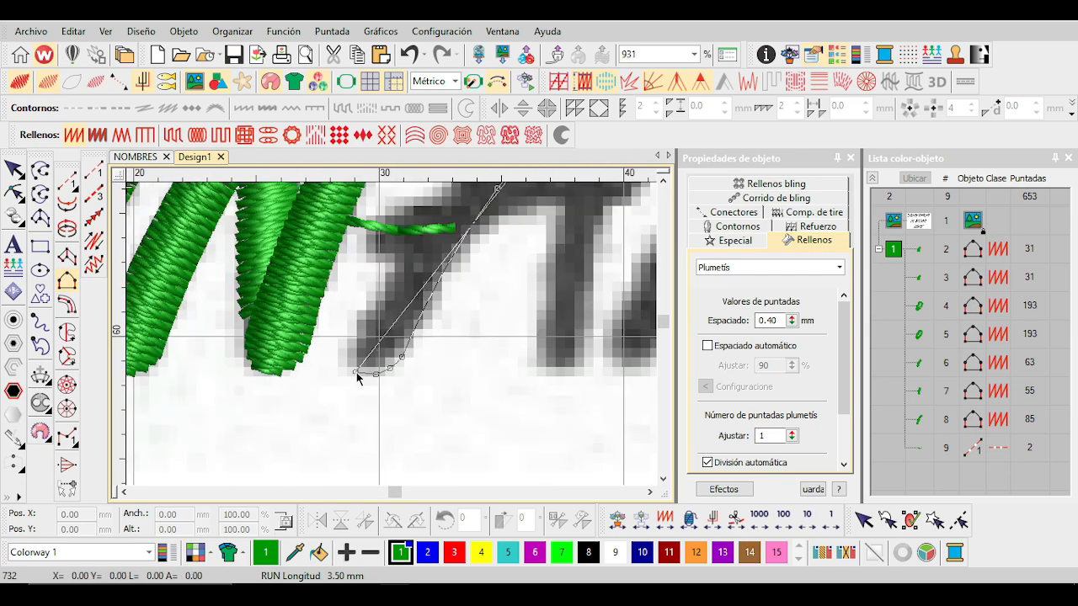
pyautogui.scroll(-1, 406, 287)
pyautogui.scroll(1, 416, 219)
pyautogui.scroll(-1, 413, 291)
pyautogui.scroll(2, 404, 320)
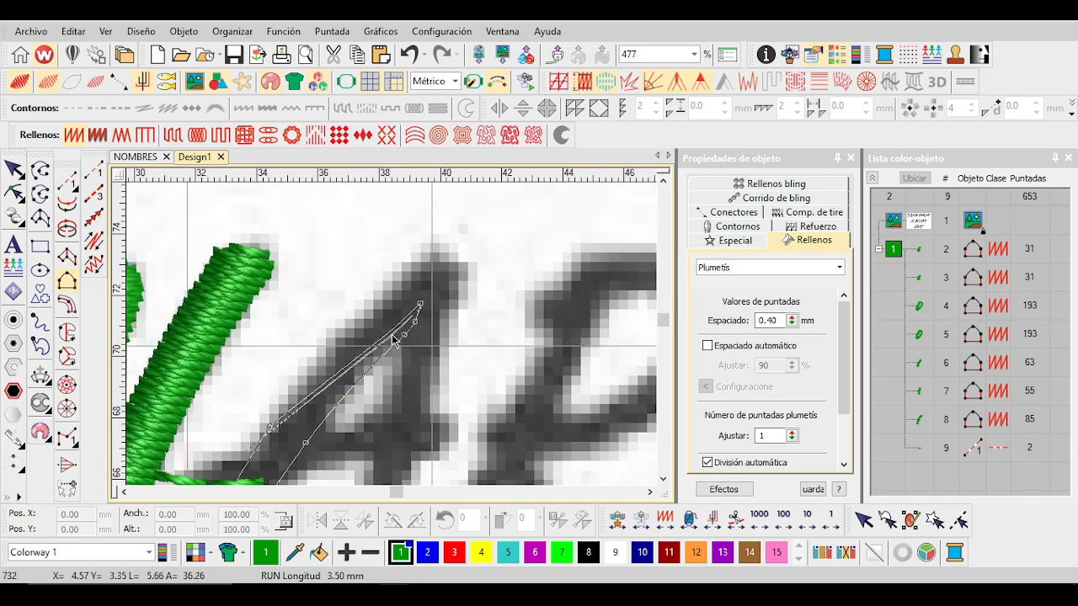
pyautogui.click(396, 290)
pyautogui.press('Return')
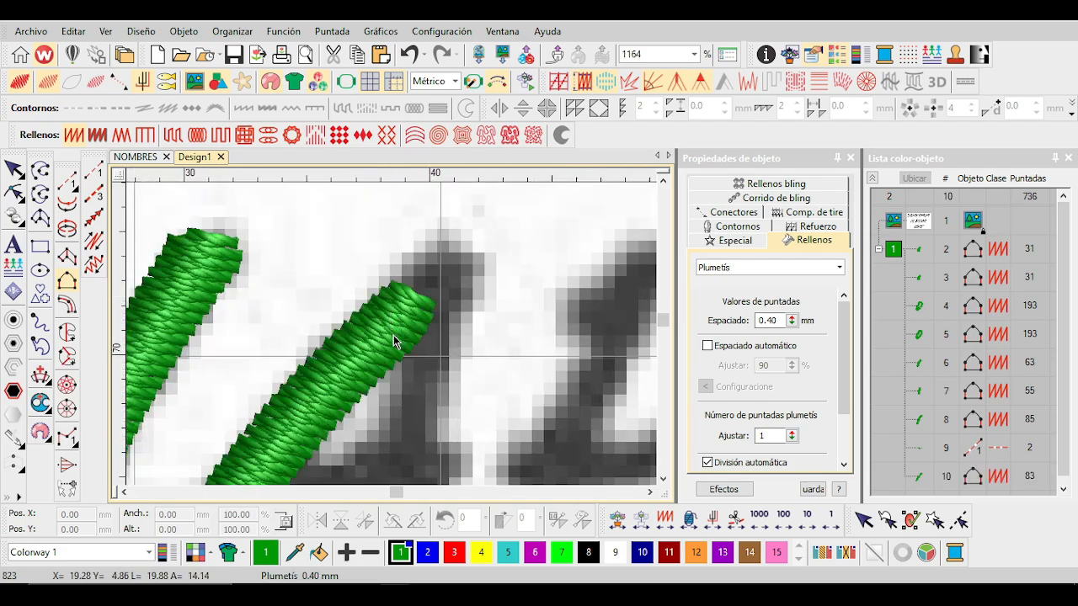
# Outline the A's second, near-vertical stroke along its outer right side and around its rounded top.
pyautogui.scroll(-2, 396, 335)
pyautogui.scroll(-4, 418, 318)
pyautogui.scroll(5, 397, 324)
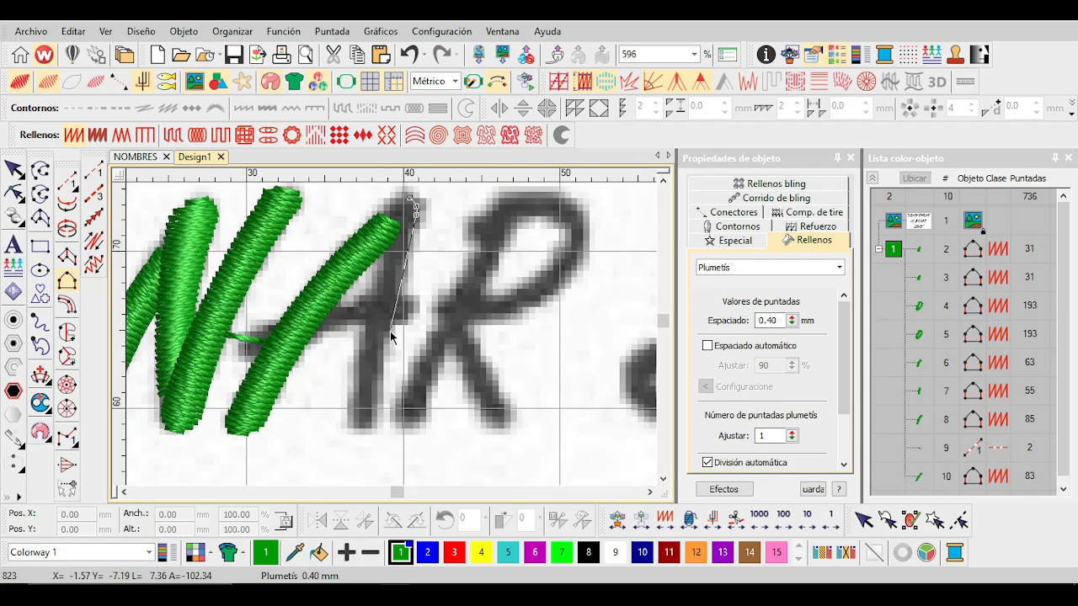
pyautogui.scroll(2, 397, 394)
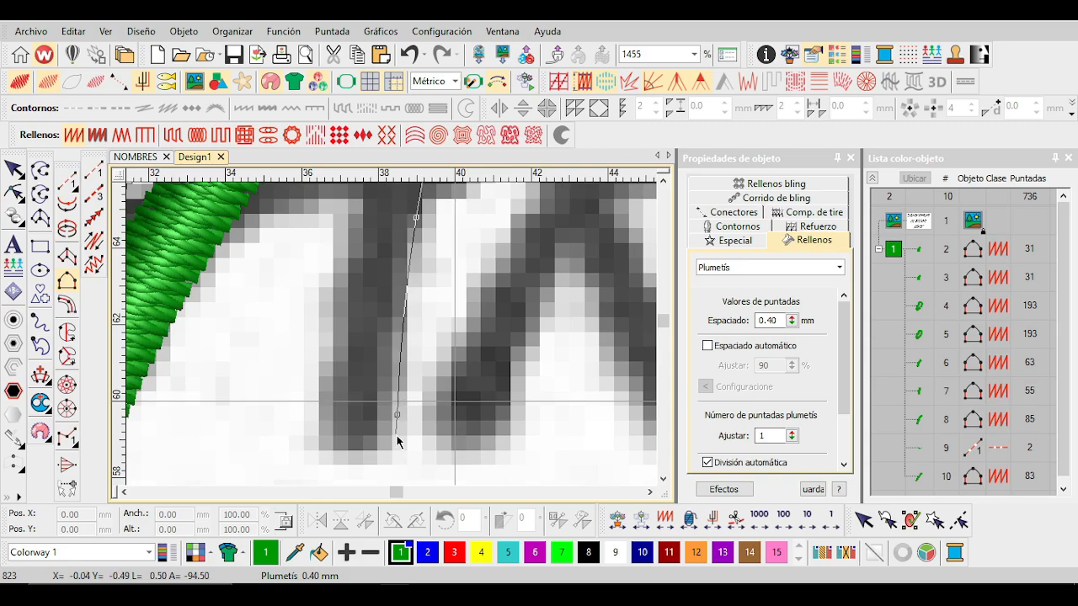
pyautogui.scroll(-4, 392, 436)
pyautogui.scroll(4, 409, 244)
pyautogui.click(455, 296)
pyautogui.click(455, 277)
pyautogui.click(439, 254)
pyautogui.click(407, 255)
pyautogui.click(394, 262)
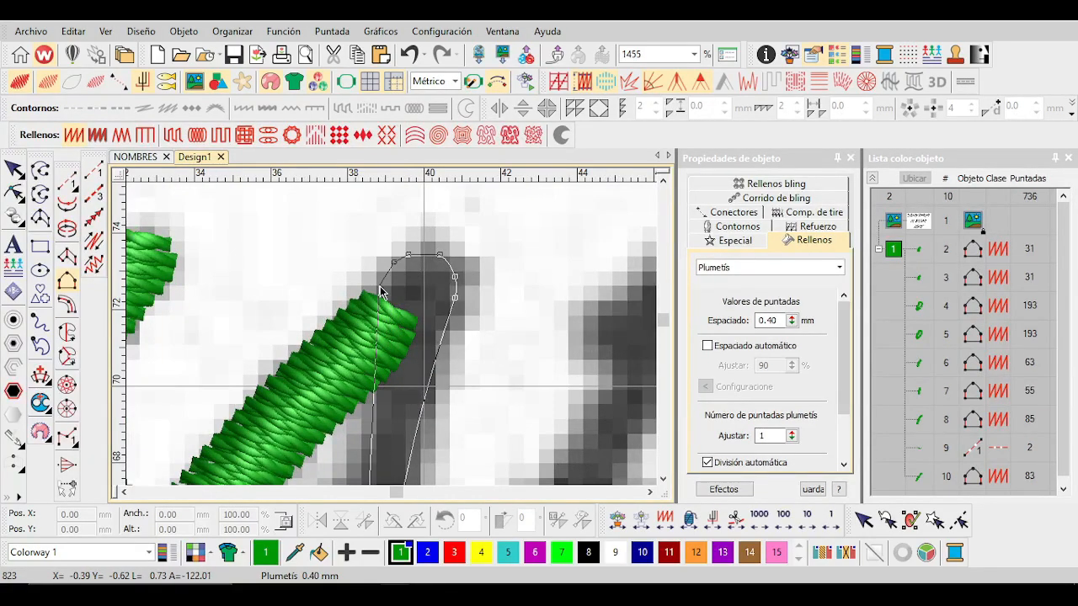
# Complete the A's second stroke down its inner side to the base and fill it with Plumetís stitches.
pyautogui.scroll(-3, 383, 312)
pyautogui.scroll(3, 394, 353)
pyautogui.click(395, 367)
pyautogui.click(400, 393)
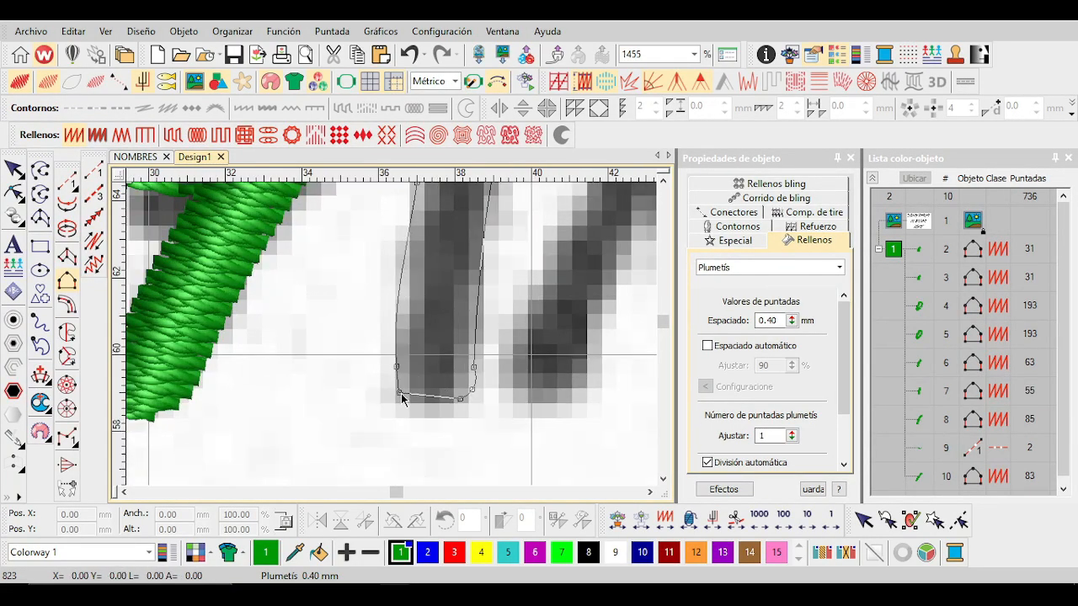
pyautogui.press('Return')
# Trace the A's slanted crossbar across both strokes as a closed shape and fill it with Plumetís stitches.
pyautogui.scroll(-2, 392, 335)
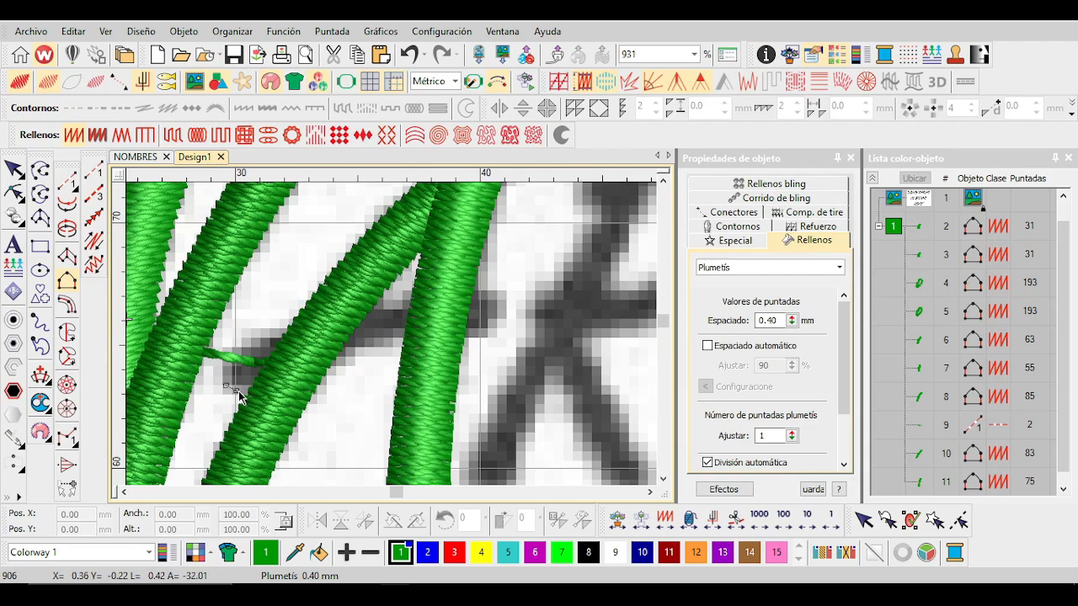
pyautogui.click(476, 336)
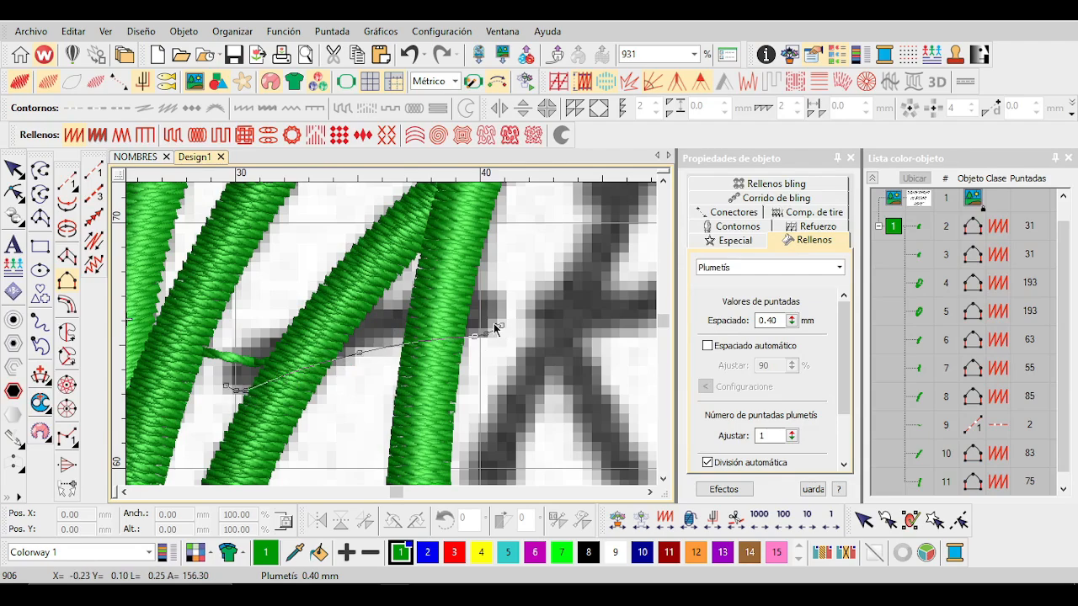
pyautogui.click(224, 358)
pyautogui.click(308, 320)
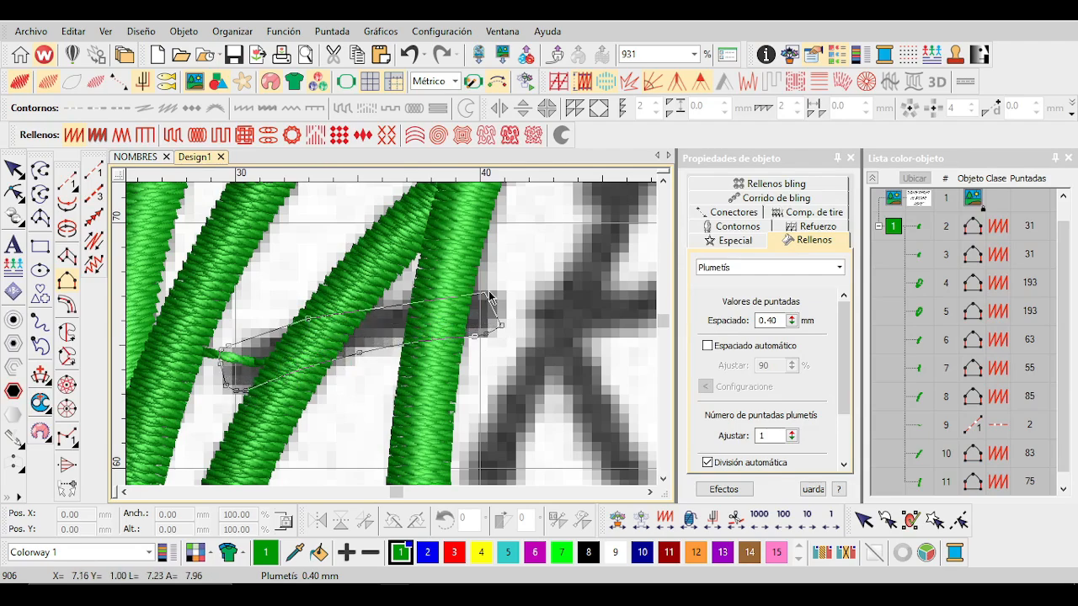
pyautogui.click(491, 296)
pyautogui.press('Return')
# Trace the R's main diagonal stem from its rounded base up into the top curve and fill it with Plumetís stitches.
pyautogui.scroll(-2, 391, 334)
pyautogui.scroll(3, 370, 436)
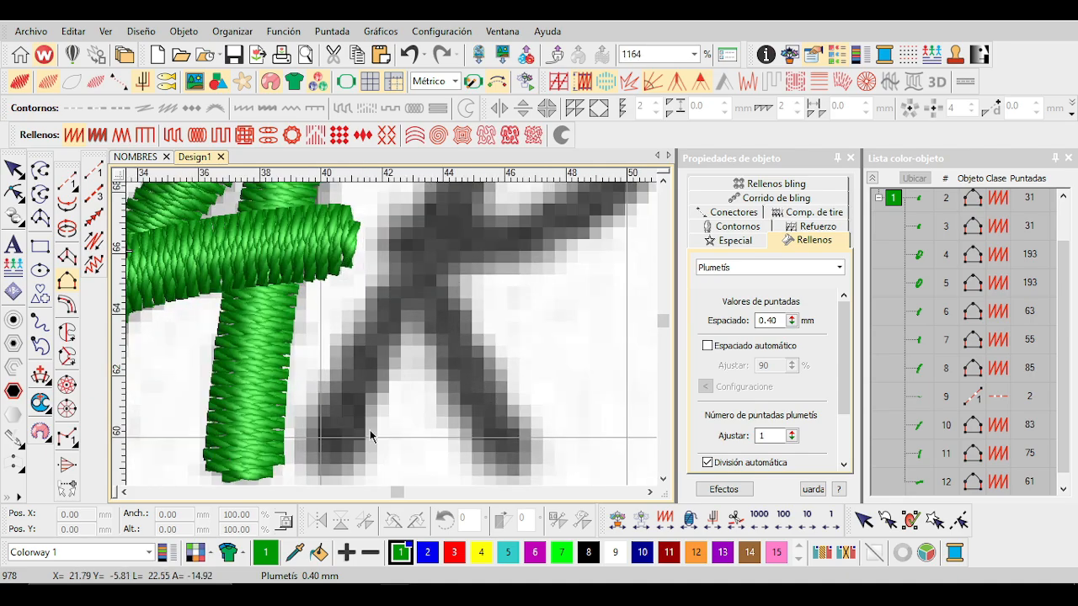
pyautogui.scroll(-2, 391, 333)
pyautogui.scroll(2, 350, 406)
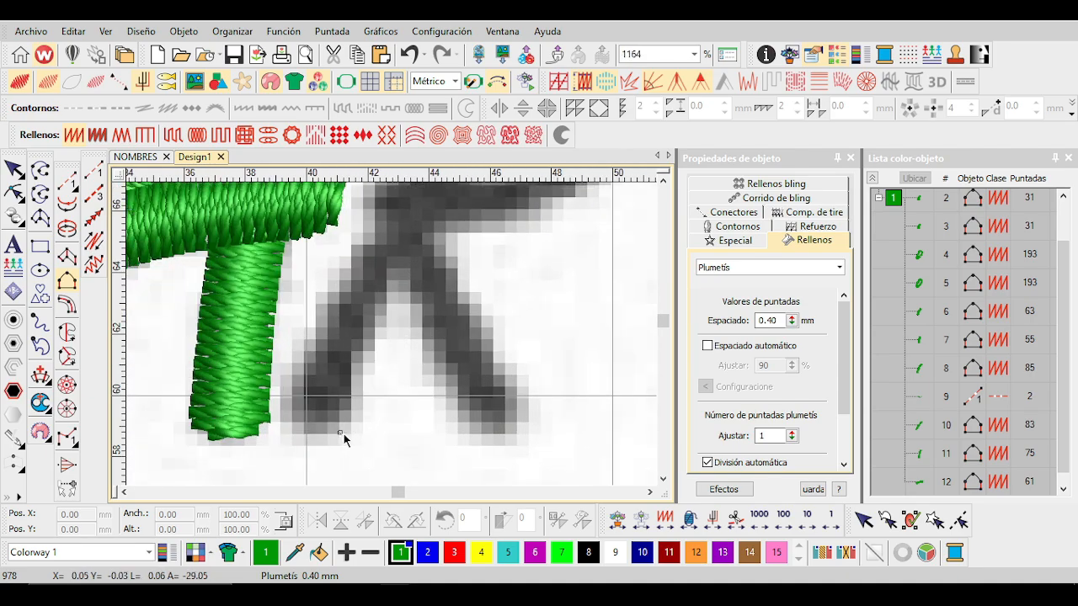
pyautogui.scroll(-2, 398, 333)
pyautogui.scroll(1, 389, 313)
pyautogui.click(396, 299)
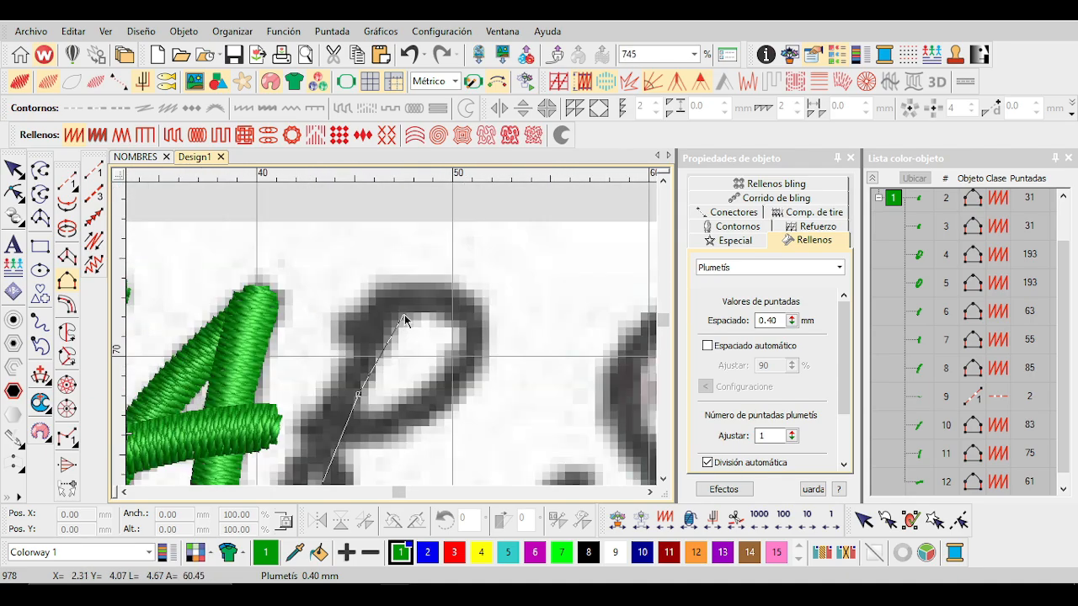
pyautogui.scroll(1, 392, 331)
pyautogui.scroll(-1, 299, 425)
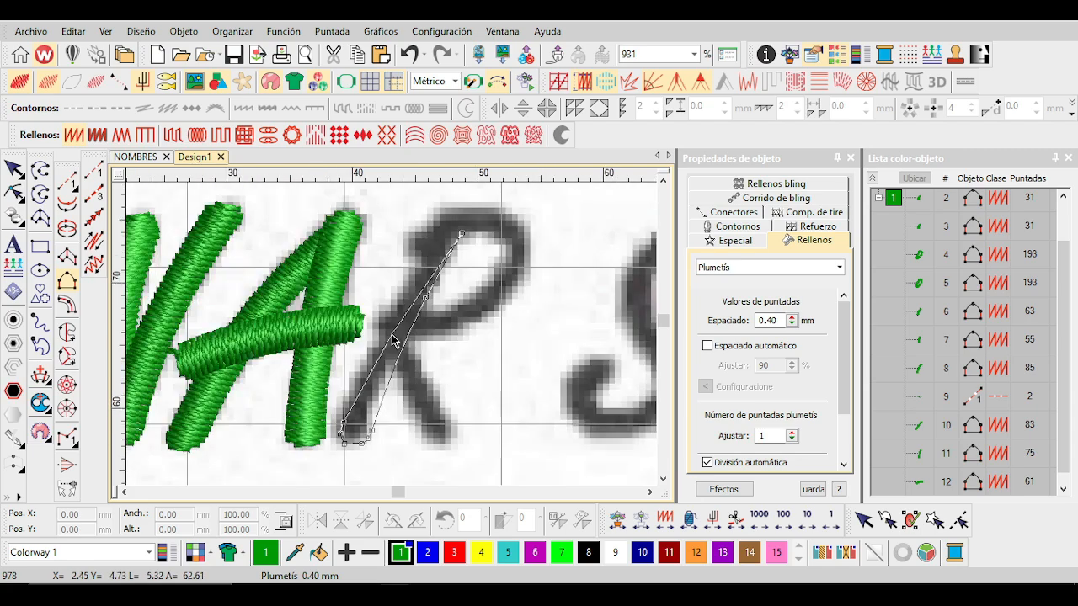
pyautogui.click(367, 373)
pyautogui.click(431, 307)
pyautogui.scroll(1, 413, 303)
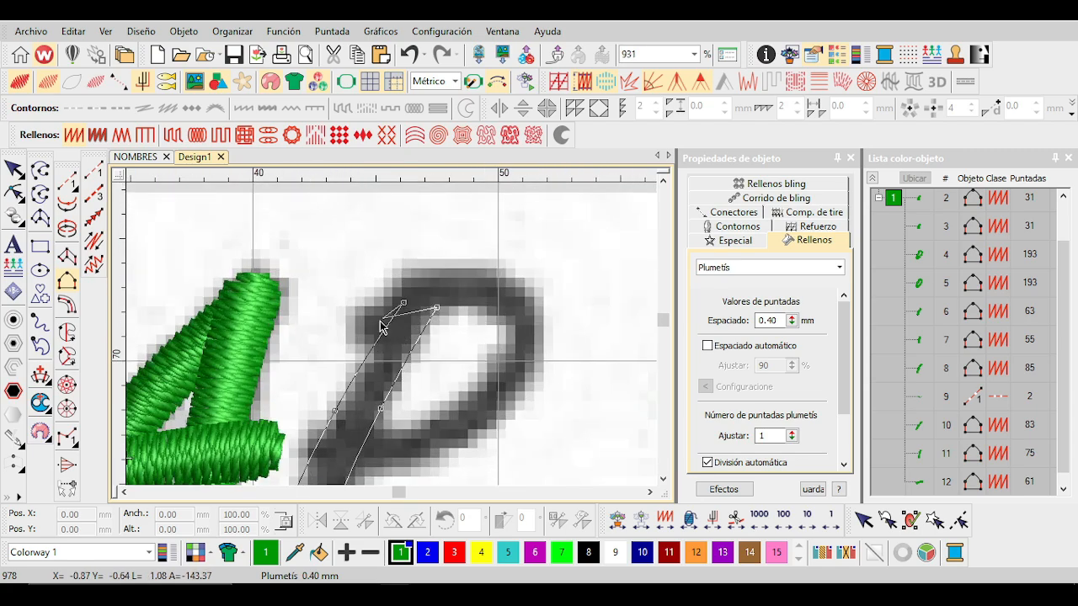
pyautogui.press('Return')
# Trace the R's bowl from its hooked tip around the curve back to the stem and fill it with Plumetís stitches.
pyautogui.click(344, 341)
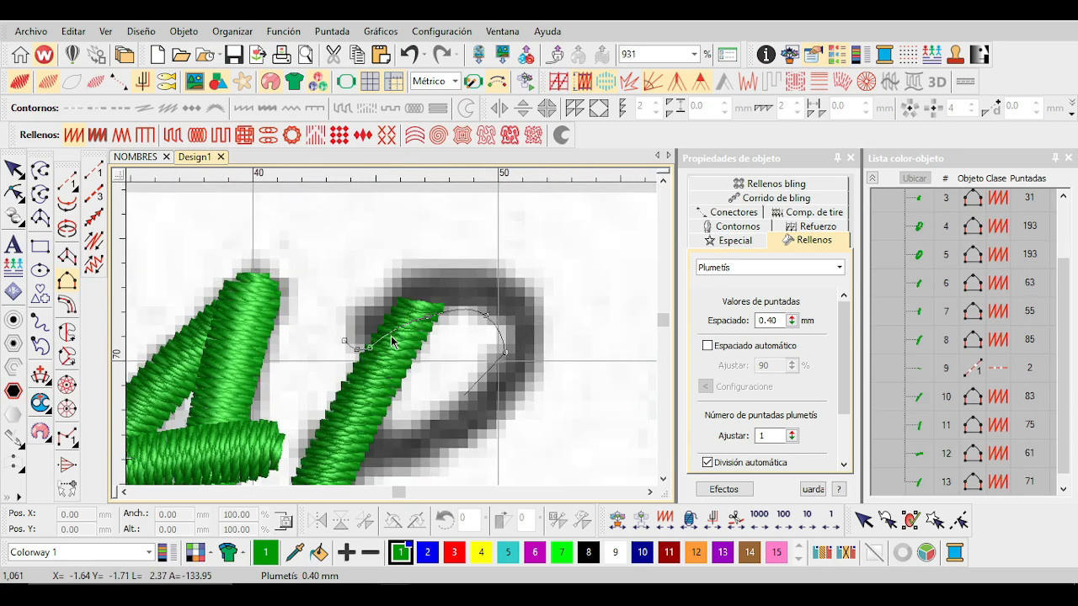
pyautogui.scroll(-2, 391, 341)
pyautogui.scroll(1, 400, 336)
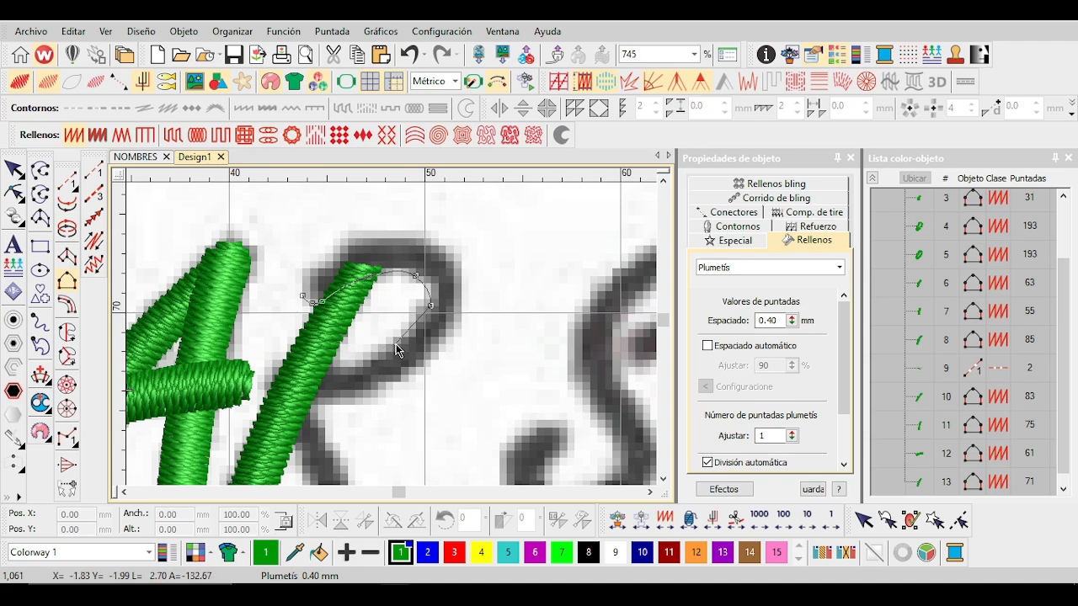
pyautogui.click(300, 284)
pyautogui.click(312, 266)
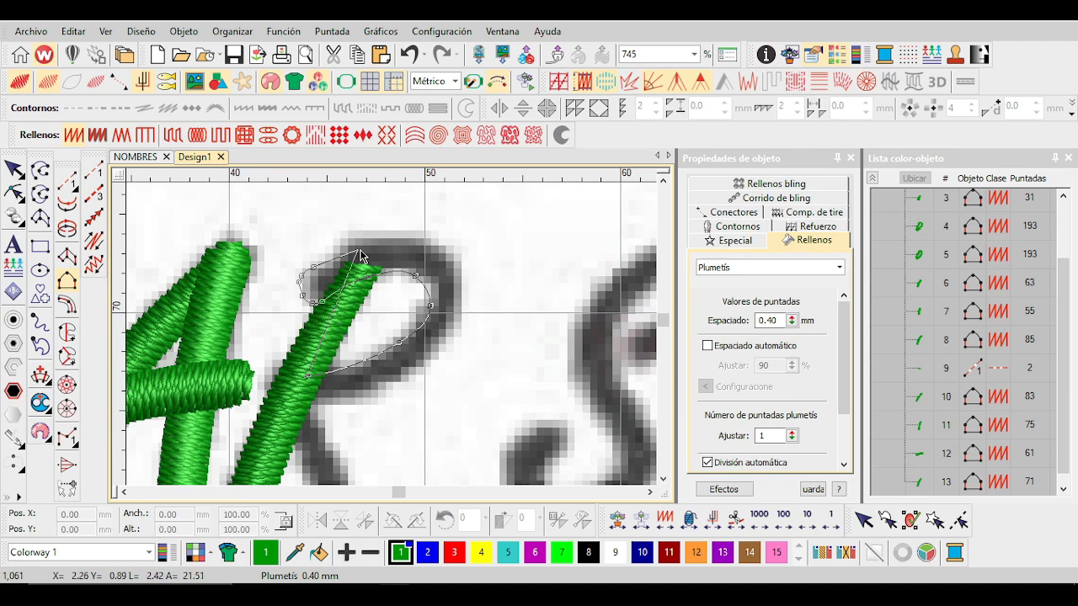
pyautogui.click(440, 251)
pyautogui.click(460, 294)
pyautogui.click(448, 341)
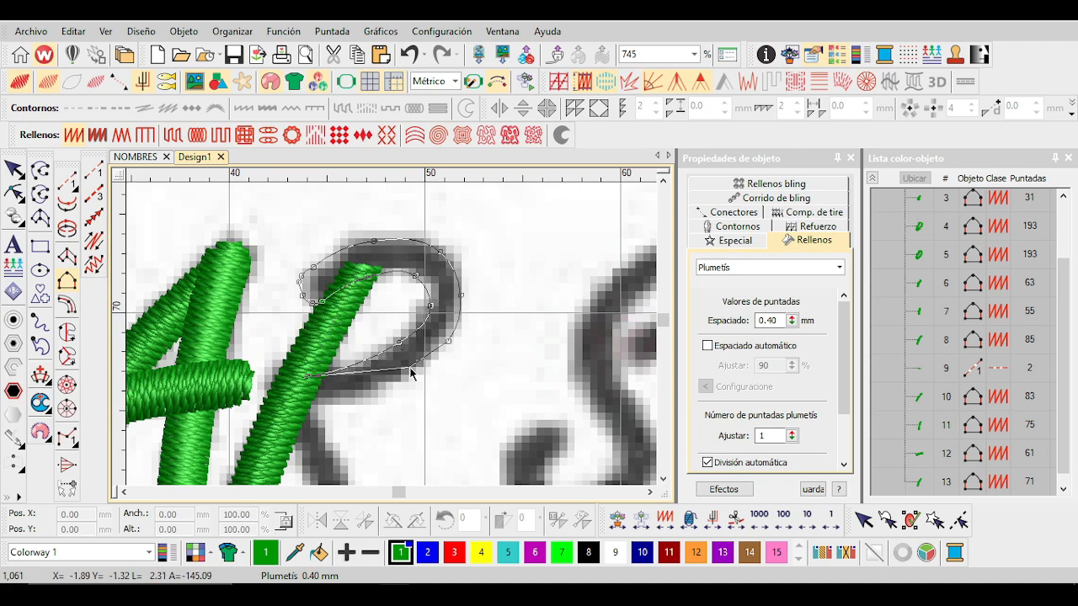
pyautogui.press('Return')
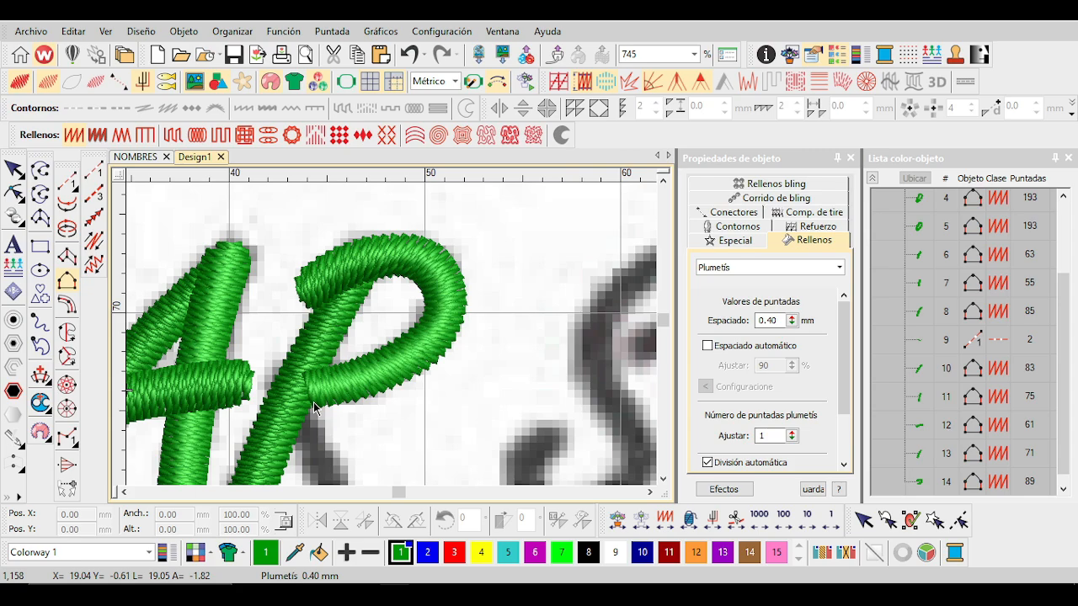
# Trace the R's diagonal leg from its rounded foot up to the stem as a closed shape and fill it with Plumetís stitches.
pyautogui.scroll(-3, 315, 408)
pyautogui.scroll(2, 391, 333)
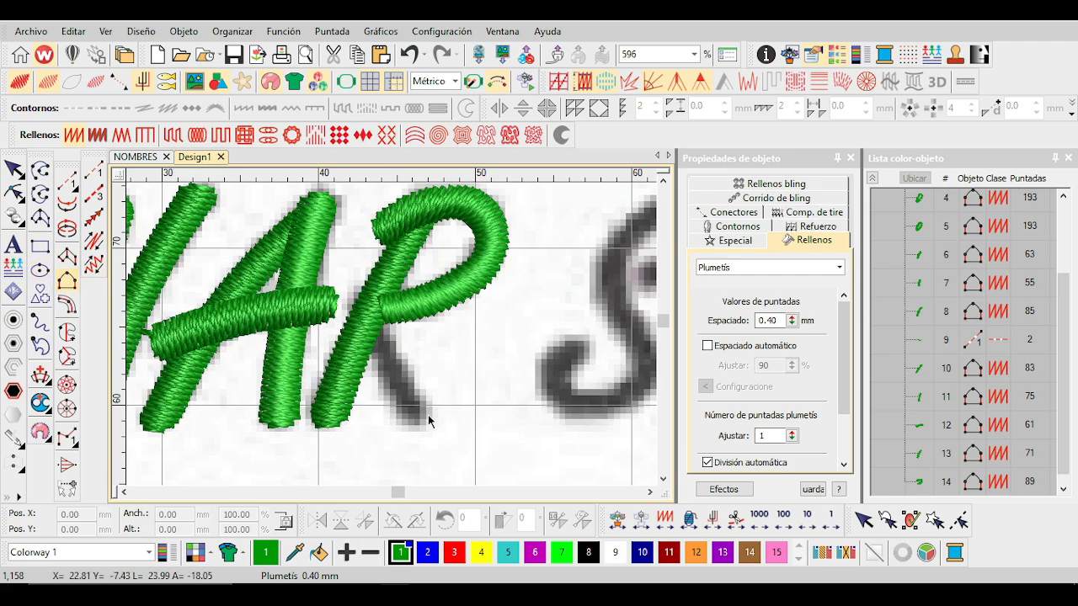
pyautogui.scroll(2, 427, 414)
pyautogui.click(308, 233)
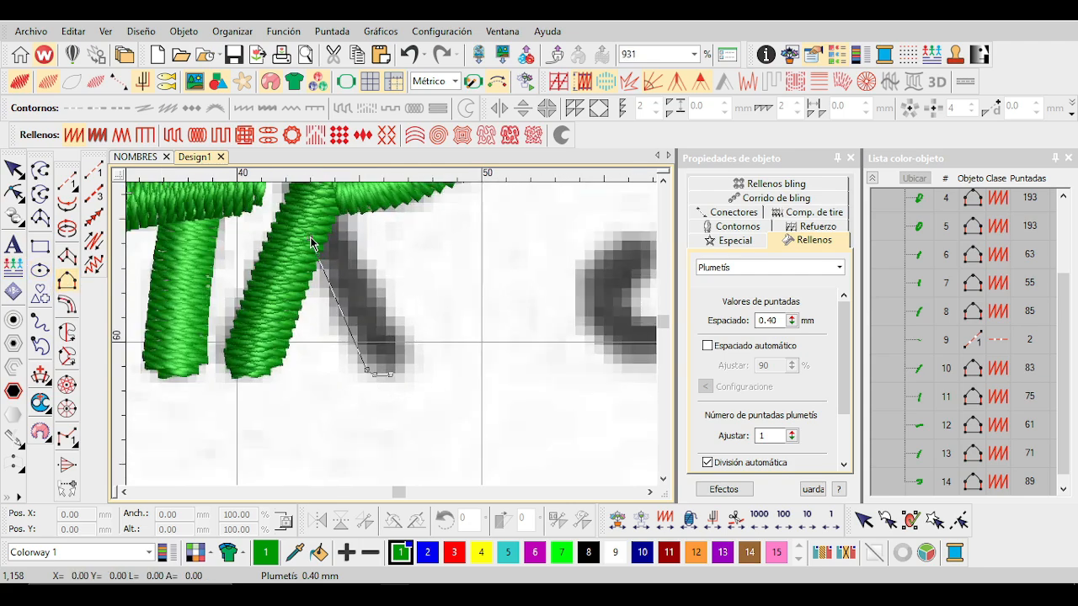
pyautogui.click(304, 212)
pyautogui.click(405, 365)
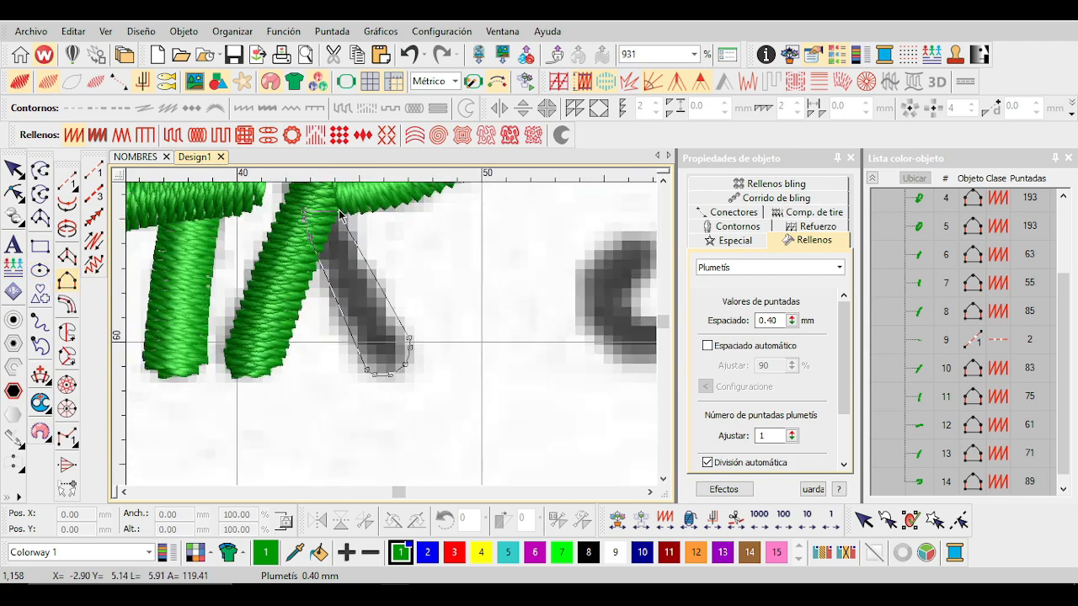
pyautogui.press('Return')
# Adjust the outline nodes around the rounded foot of the R's leg.
pyautogui.scroll(2, 365, 306)
pyautogui.moveTo(357, 408); pyautogui.dragTo(397, 426)
pyautogui.moveTo(485, 404); pyautogui.dragTo(484, 404)
pyautogui.moveTo(479, 375); pyautogui.dragTo(474, 375)
pyautogui.press('Escape')
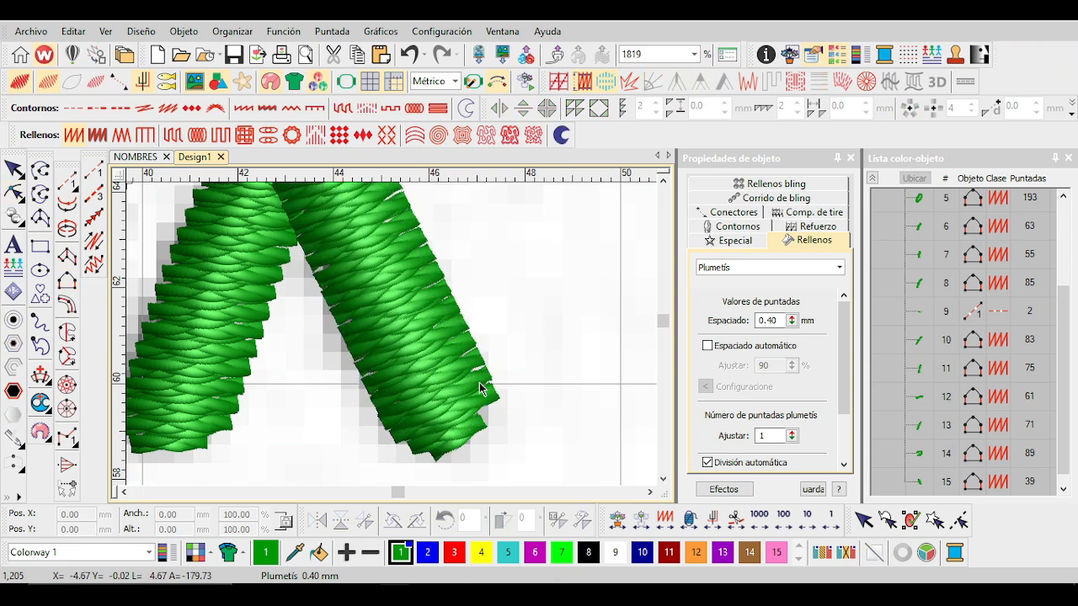
pyautogui.scroll(-5, 480, 388)
pyautogui.scroll(3, 424, 323)
pyautogui.scroll(-3, 392, 336)
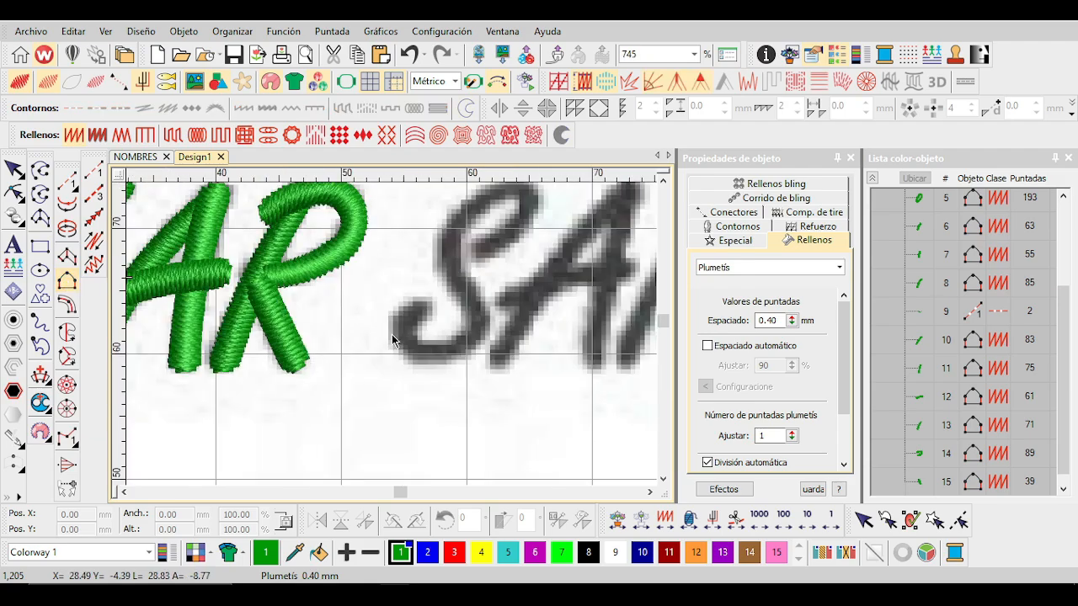
# Trace the first side of the S in SANGRE from inside the lower hook up the spine and over the top to the upper tip.
pyautogui.scroll(4, 393, 340)
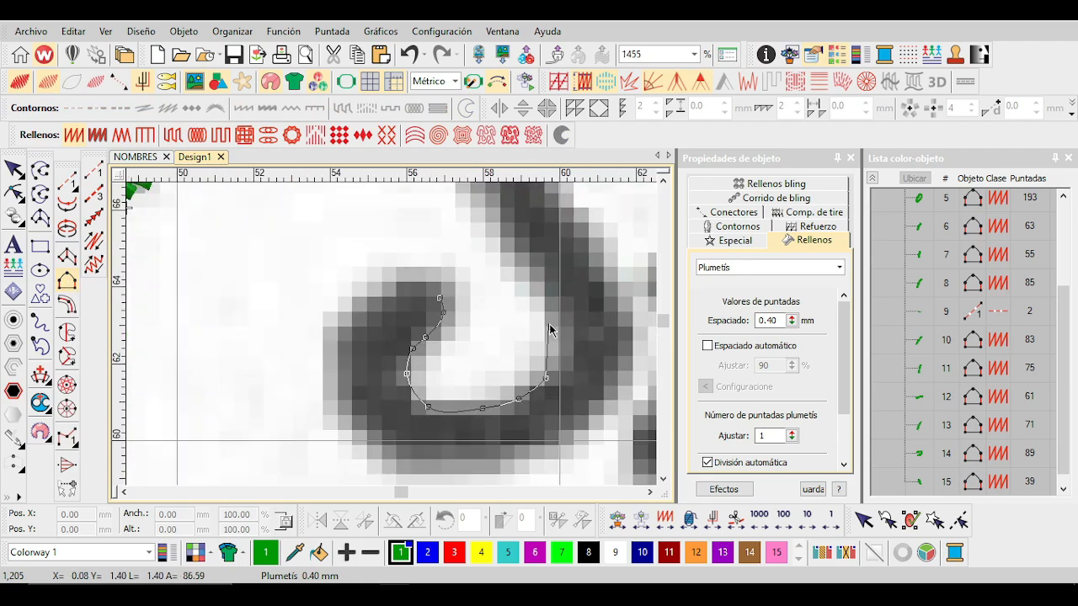
pyautogui.scroll(-4, 392, 334)
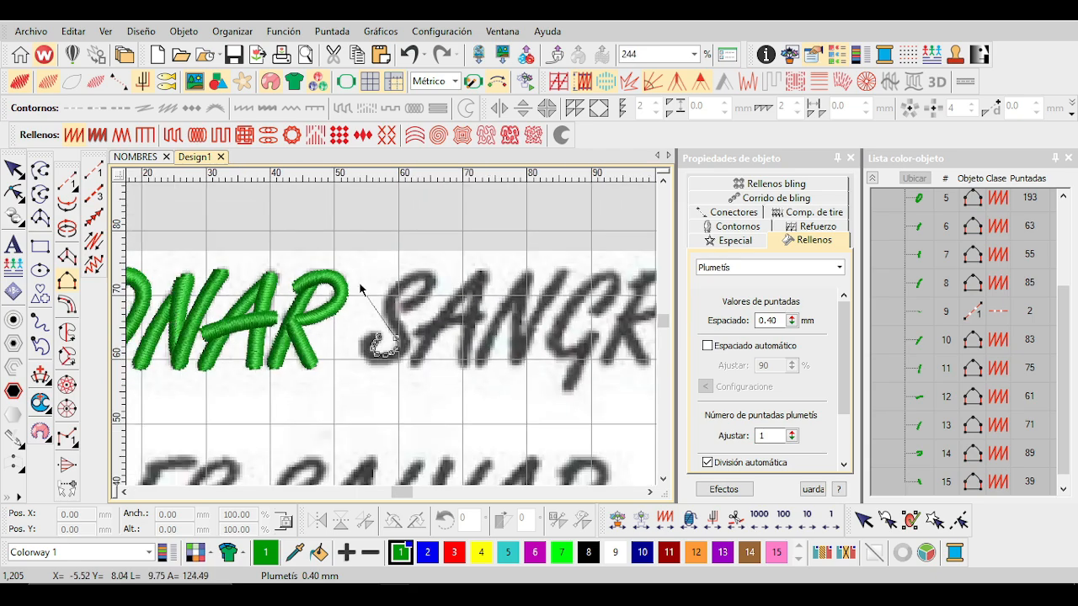
pyautogui.scroll(2, 393, 339)
pyautogui.scroll(3, 390, 337)
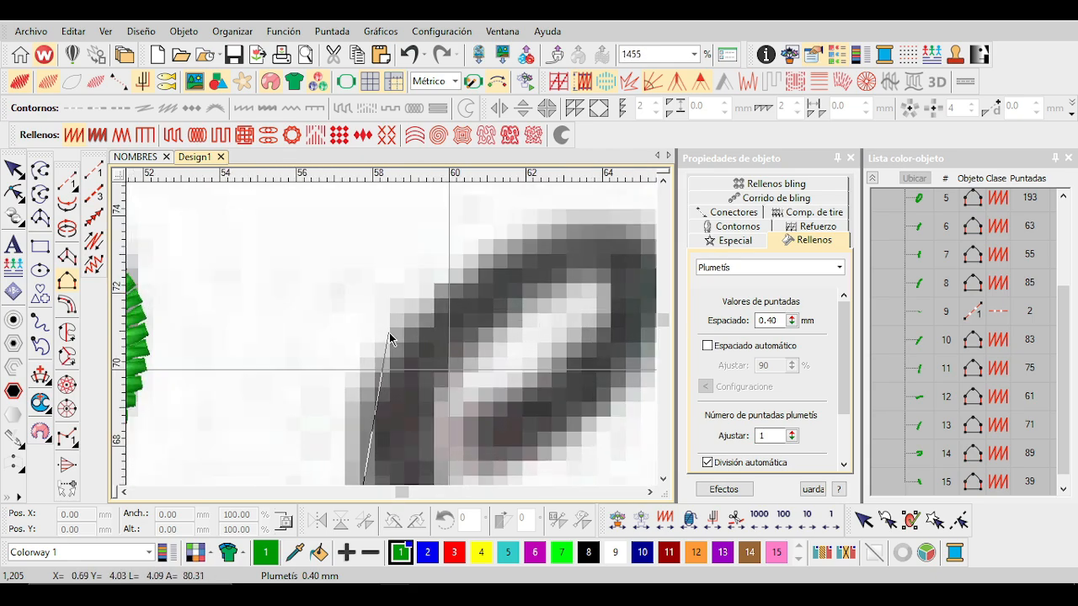
pyautogui.scroll(-1, 393, 341)
pyautogui.scroll(2, 392, 338)
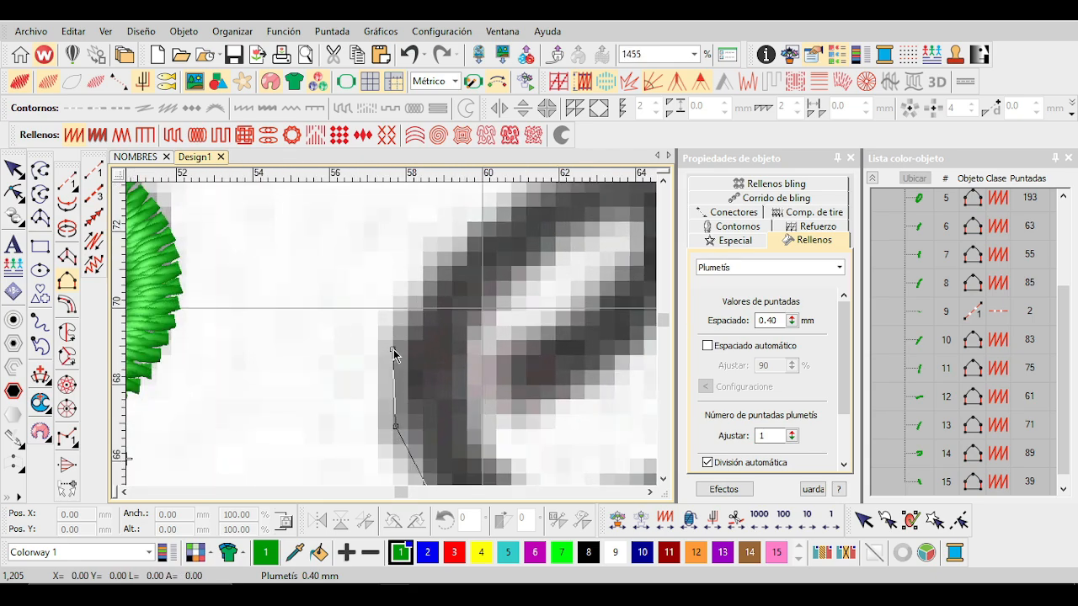
pyautogui.rightClick(437, 258)
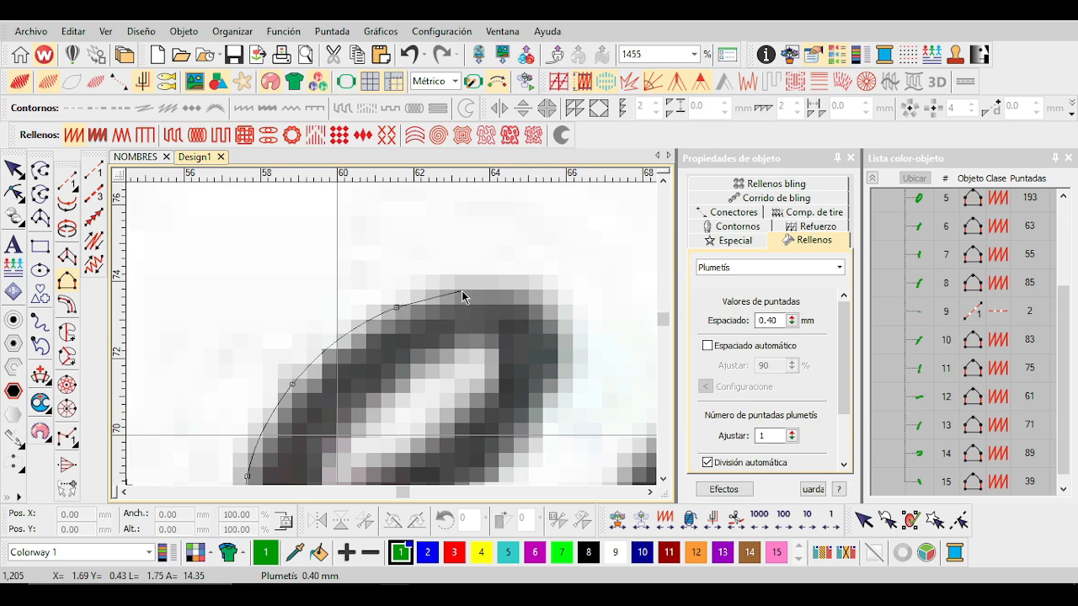
pyautogui.rightClick(553, 405)
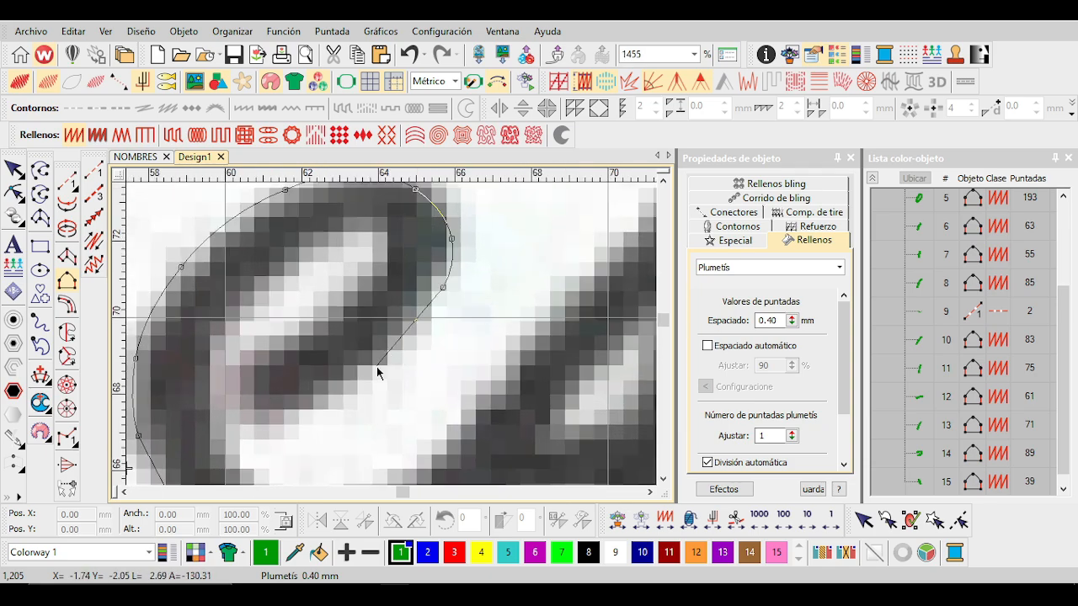
pyautogui.click(278, 412)
pyautogui.press('Return')
# Trace the S's second side from the rounded tip of the lower hook around the bottom curve and up the spine.
pyautogui.scroll(-4, 278, 412)
pyautogui.scroll(4, 406, 358)
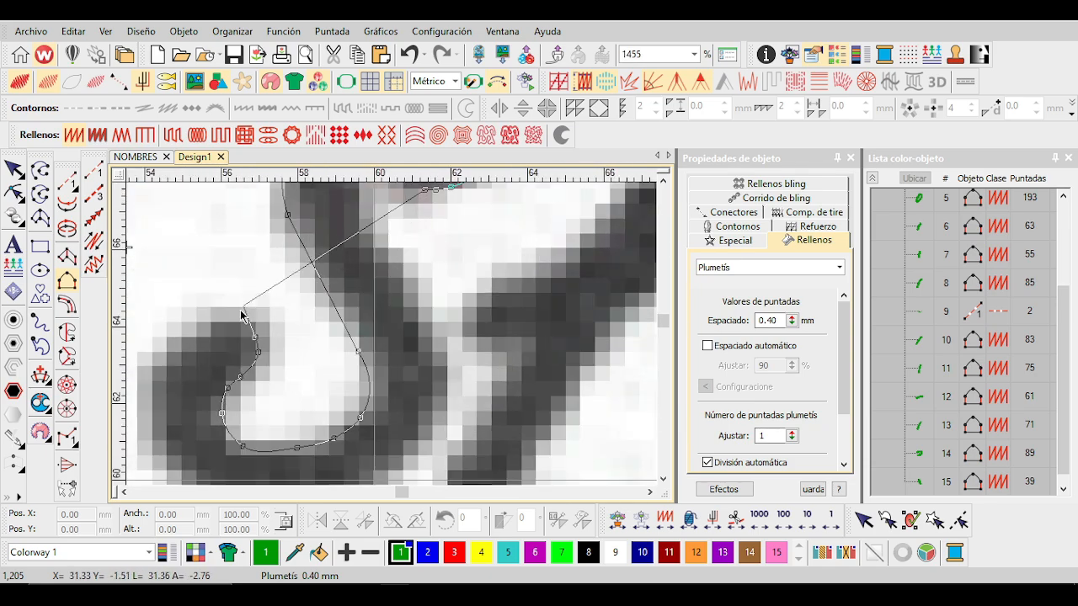
pyautogui.click(214, 330)
pyautogui.rightClick(182, 339)
pyautogui.scroll(-3, 154, 388)
pyautogui.scroll(2, 391, 334)
pyautogui.rightClick(391, 333)
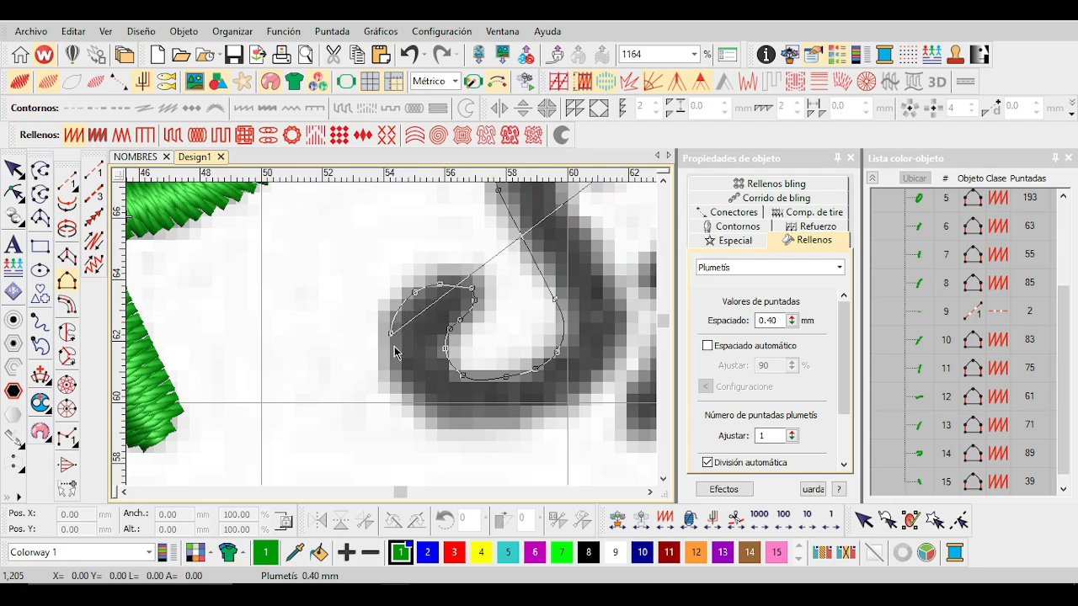
pyautogui.rightClick(397, 385)
pyautogui.rightClick(444, 424)
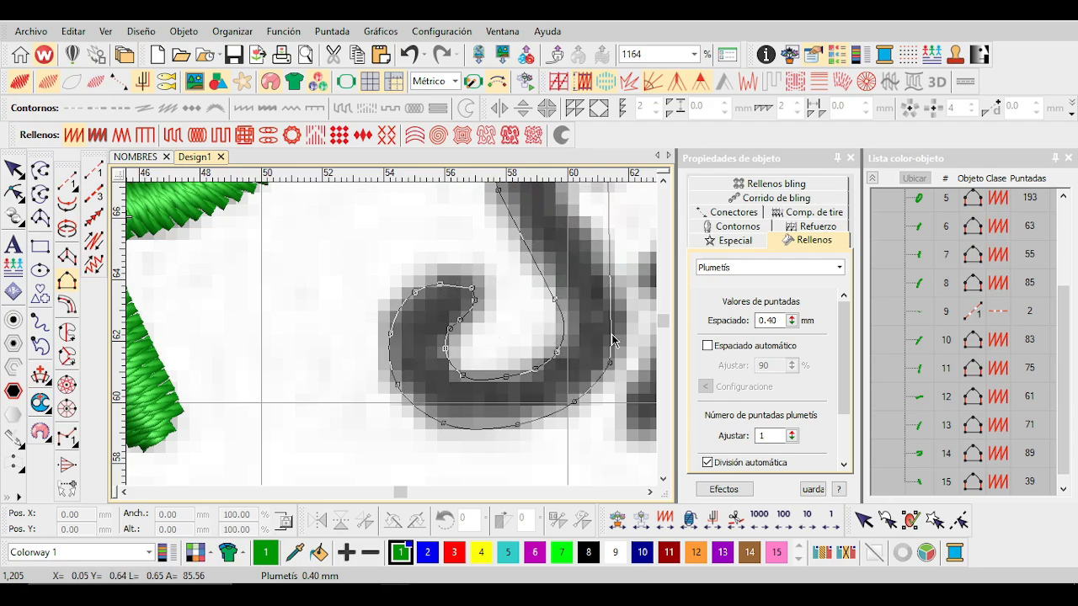
pyautogui.scroll(-5, 569, 230)
pyautogui.scroll(5, 392, 335)
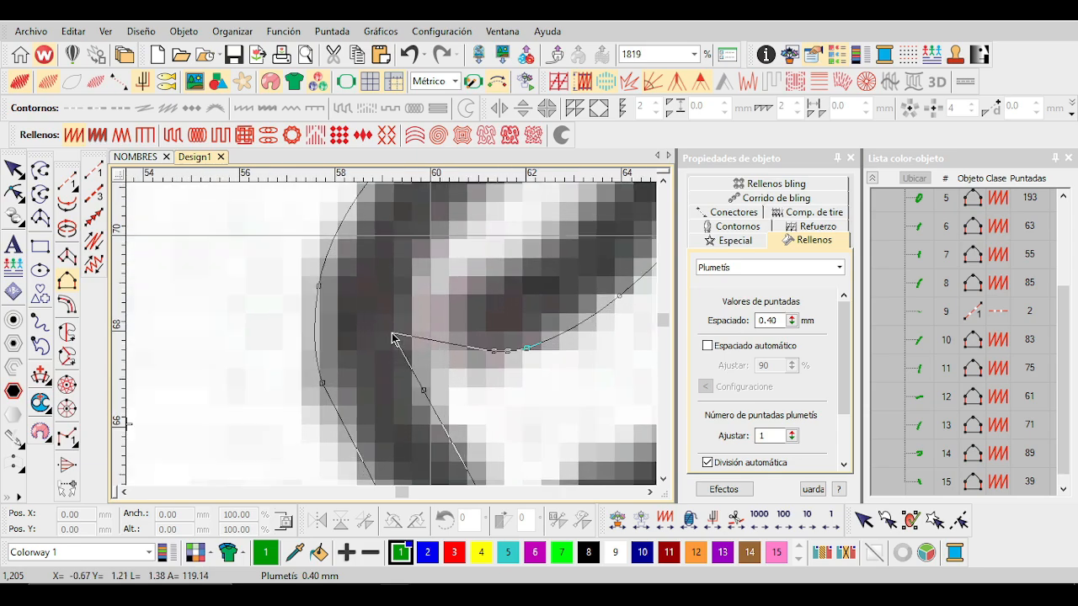
# Complete the S's second side along the inside of the upper loop to its tip and fill the shape with Plumetís stitches.
pyautogui.scroll(2, 388, 343)
pyautogui.rightClick(373, 341)
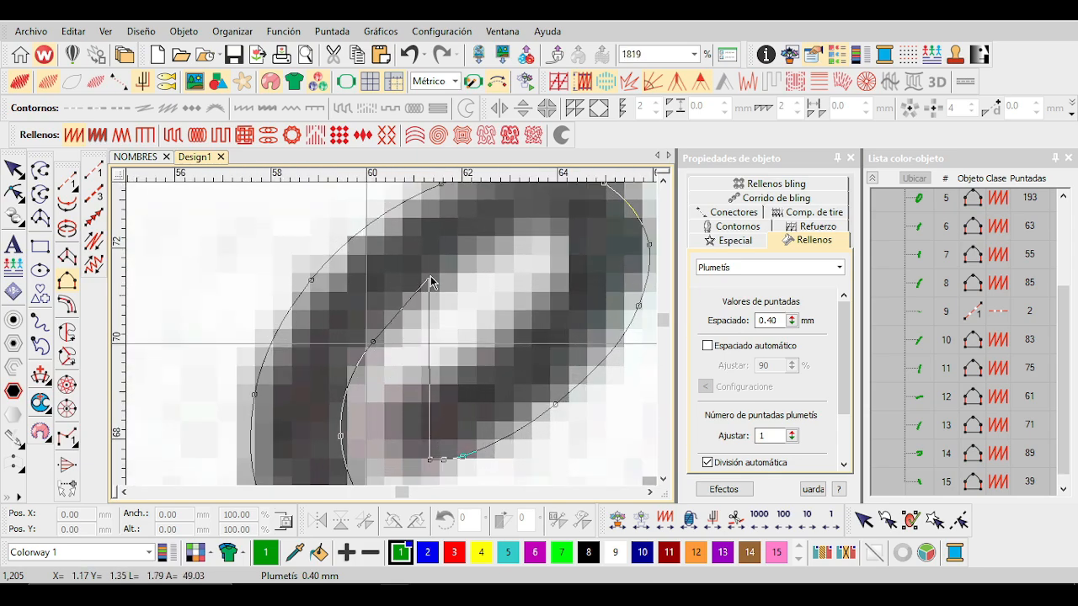
pyautogui.rightClick(432, 276)
pyautogui.rightClick(524, 230)
pyautogui.rightClick(549, 231)
pyautogui.rightClick(566, 252)
pyautogui.rightClick(568, 276)
pyautogui.rightClick(542, 307)
pyautogui.rightClick(500, 339)
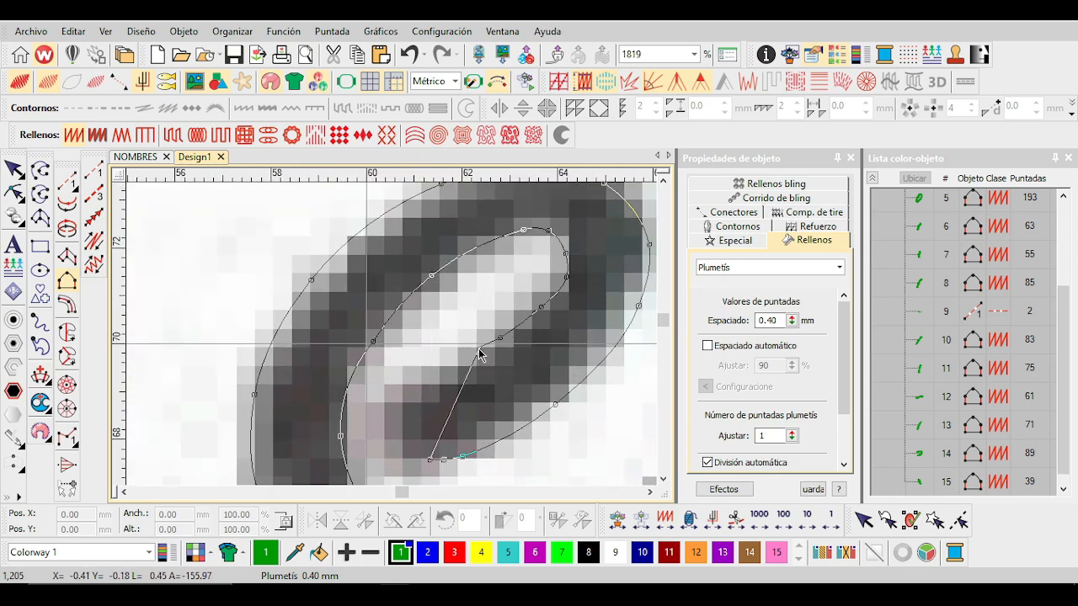
pyautogui.rightClick(461, 356)
pyautogui.rightClick(422, 375)
pyautogui.press('Return')
# Add stitch angle lines across the S's upper loop, spine and lower curve so the stitches follow the stroke.
pyautogui.scroll(-5, 390, 347)
pyautogui.scroll(3, 390, 320)
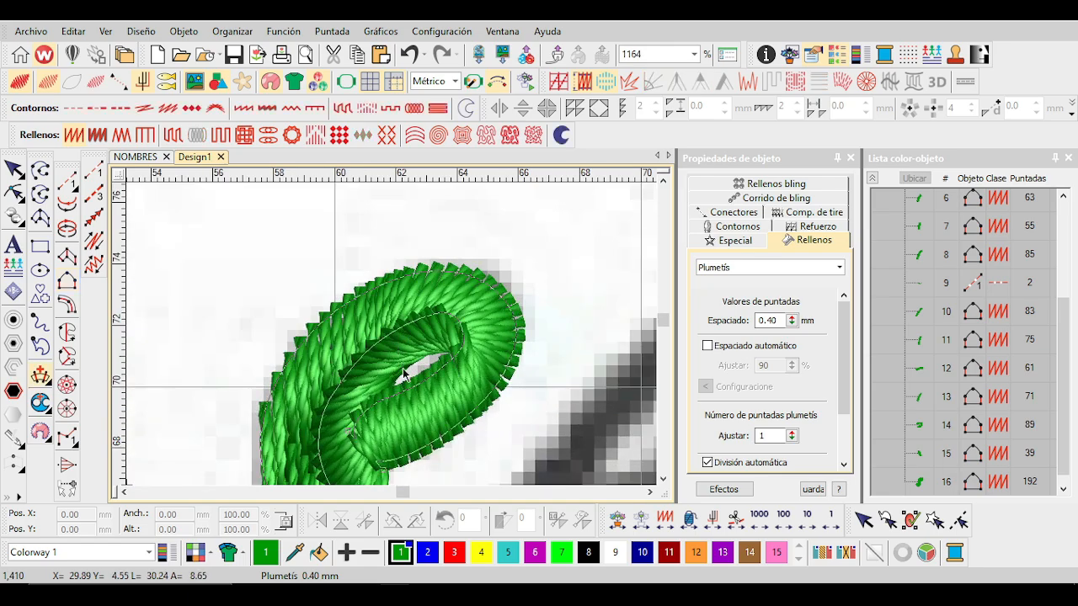
pyautogui.scroll(-4, 499, 427)
pyautogui.scroll(4, 312, 338)
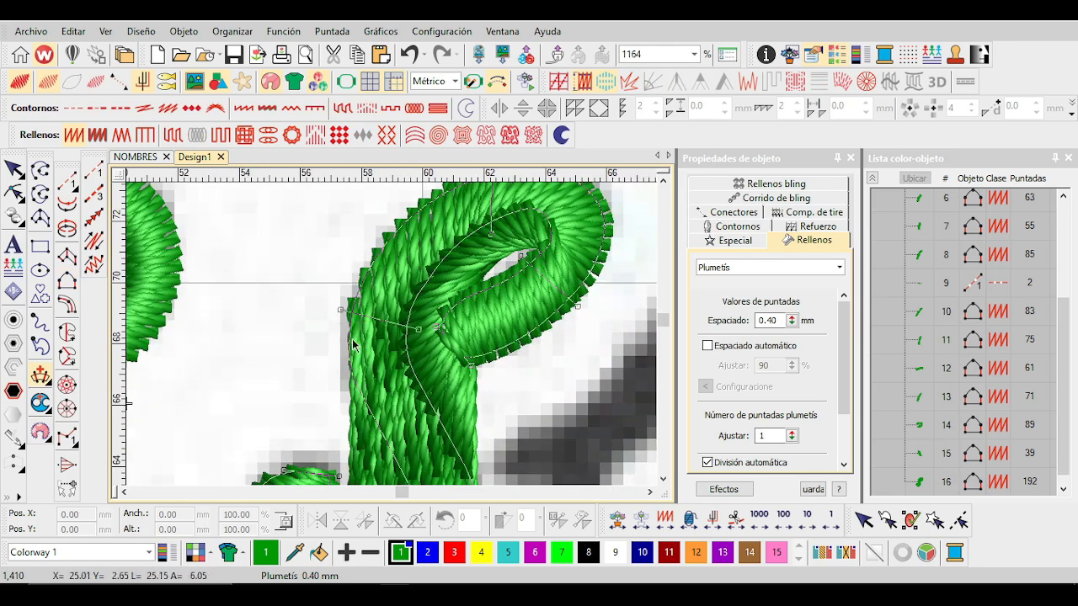
pyautogui.scroll(-2, 354, 343)
pyautogui.scroll(-2, 379, 395)
pyautogui.scroll(3, 410, 455)
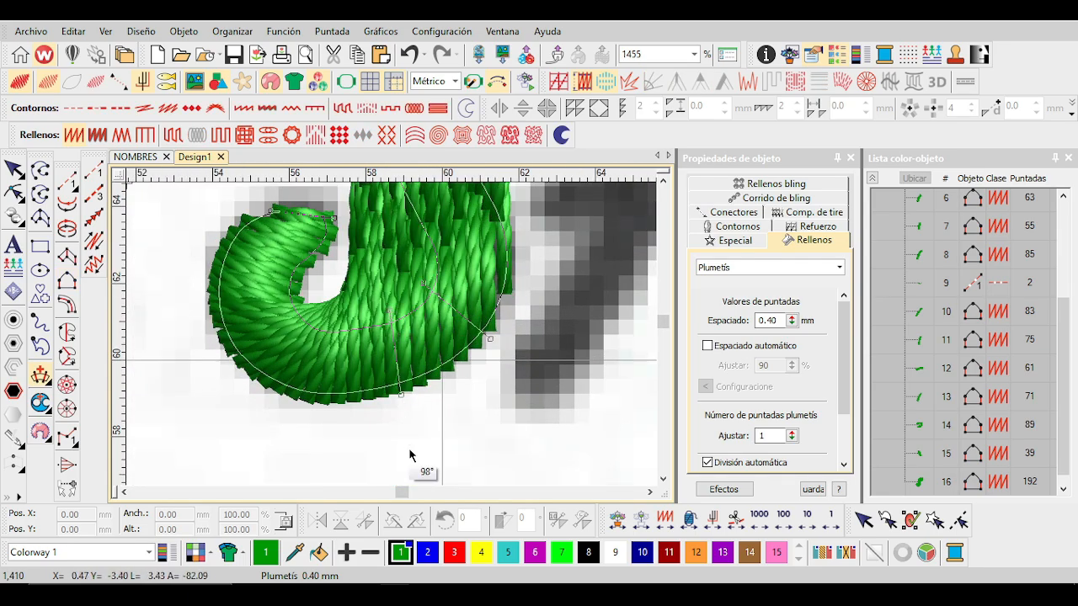
pyautogui.scroll(-4, 413, 319)
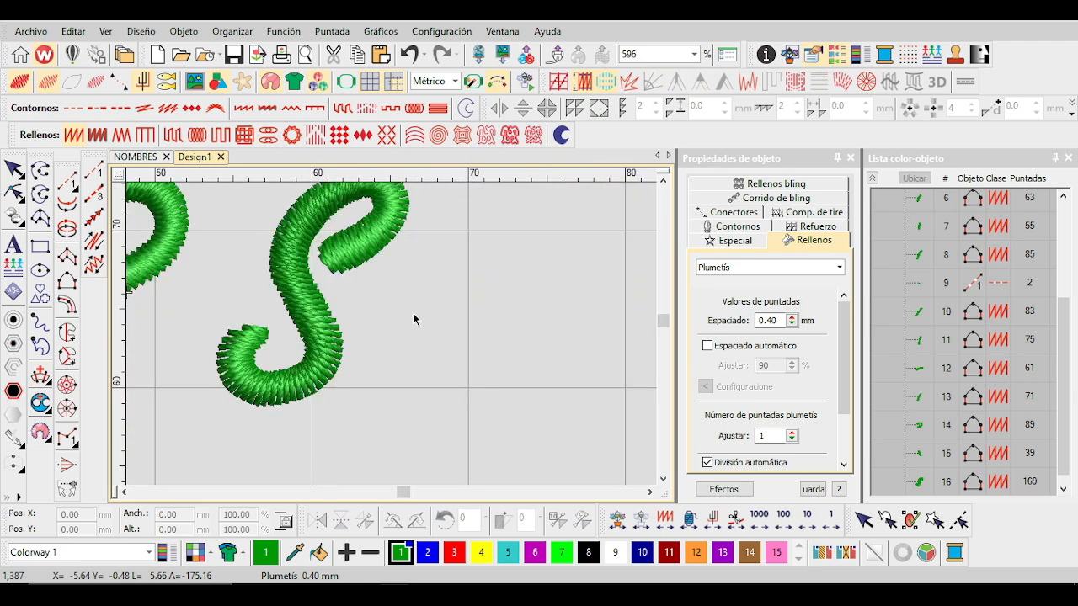
# Trace the lower and upper edges of the crossbar of the A in SANGRE and fill it with Plumetís stitches.
pyautogui.scroll(1, 393, 340)
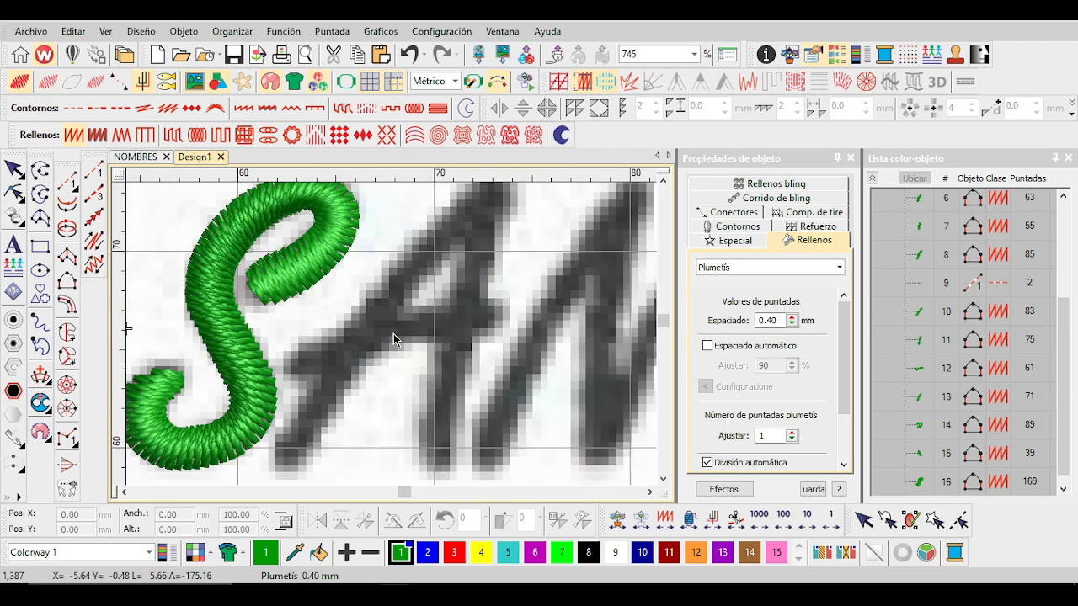
pyautogui.scroll(1, 323, 378)
pyautogui.rightClick(289, 366)
pyautogui.click(317, 363)
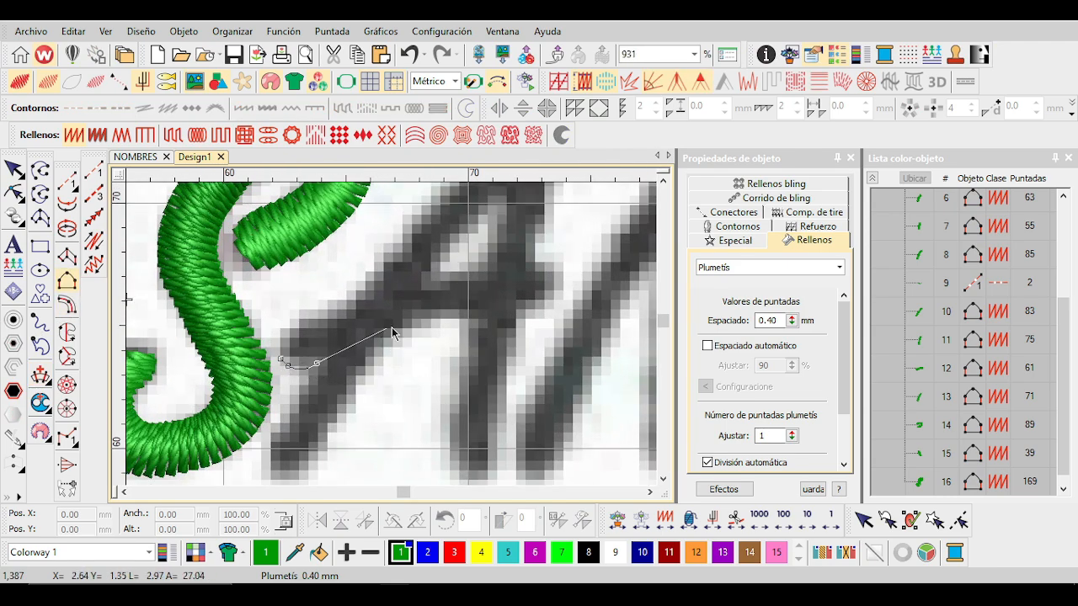
pyautogui.rightClick(424, 320)
pyautogui.scroll(1, 485, 308)
pyautogui.rightClick(458, 334)
pyautogui.rightClick(473, 328)
pyautogui.click(478, 319)
pyautogui.scroll(-2, 350, 344)
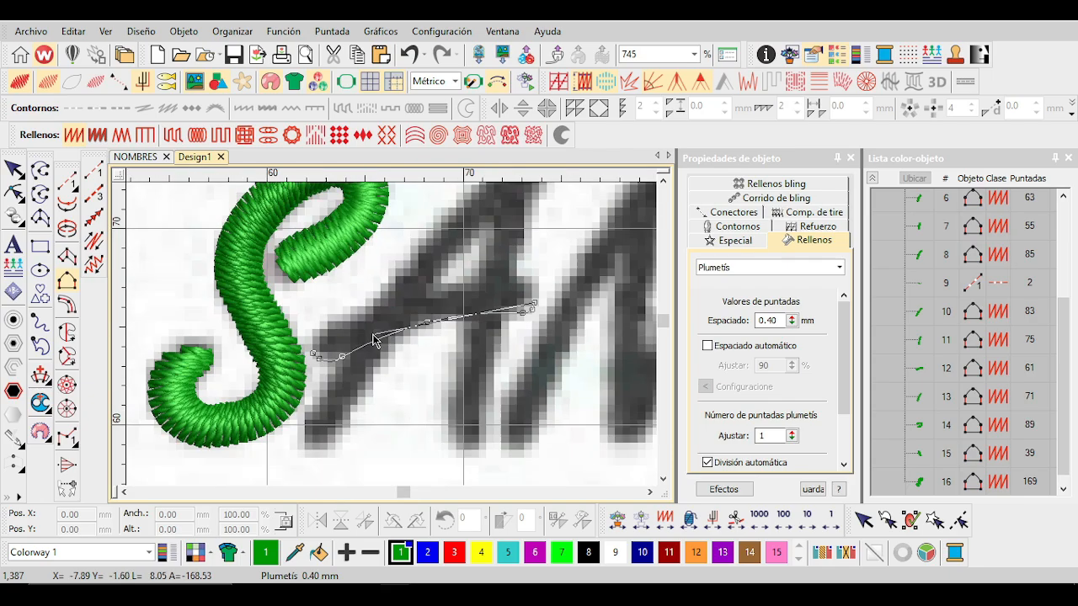
pyautogui.scroll(2, 371, 336)
pyautogui.click(316, 327)
pyautogui.click(504, 266)
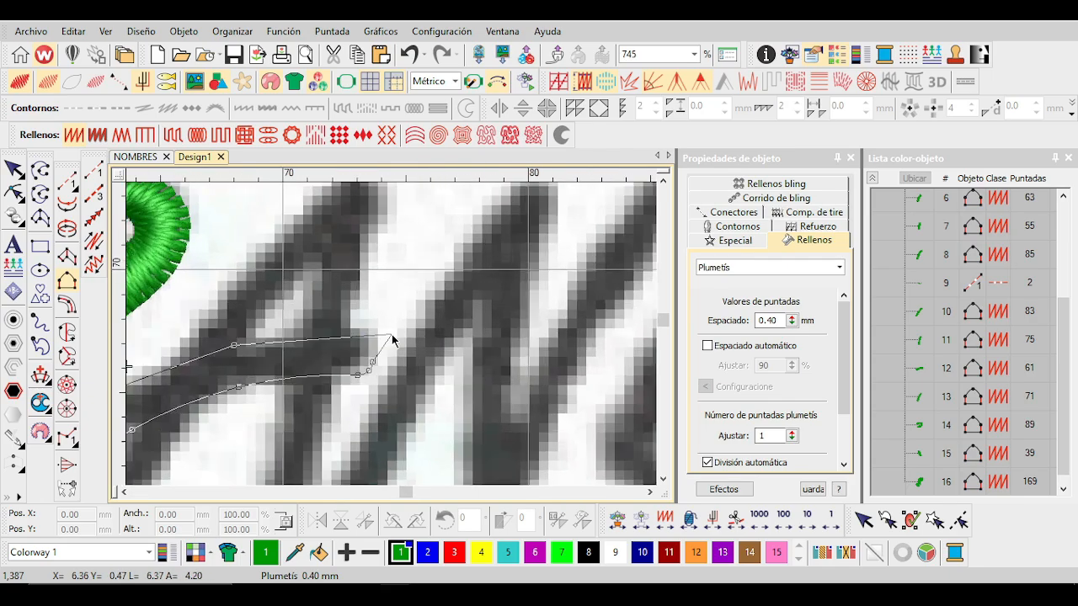
pyautogui.press('Return')
# Trace the A's slanted stroke between its rounded foot and its peak and fill it with Plumetís stitches.
pyautogui.scroll(-2, 335, 428)
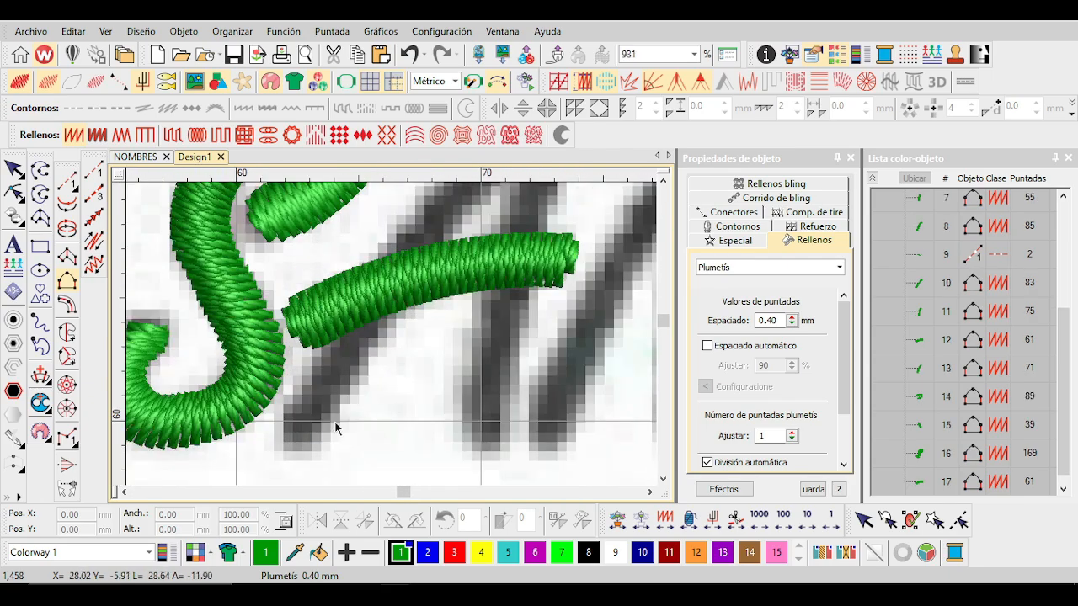
pyautogui.scroll(-1, 326, 455)
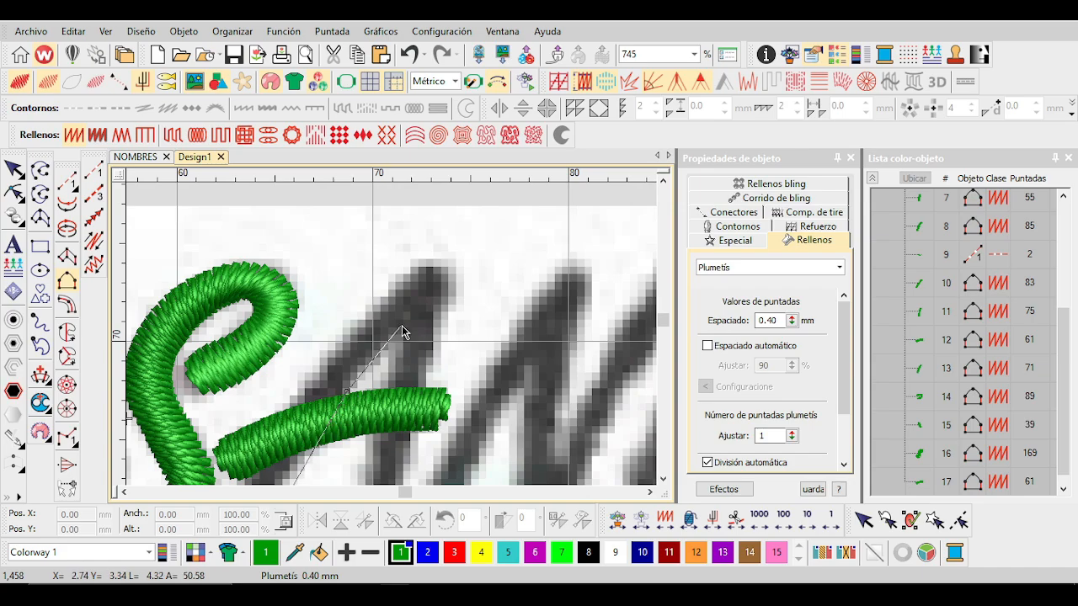
pyautogui.scroll(-2, 420, 298)
pyautogui.scroll(3, 360, 414)
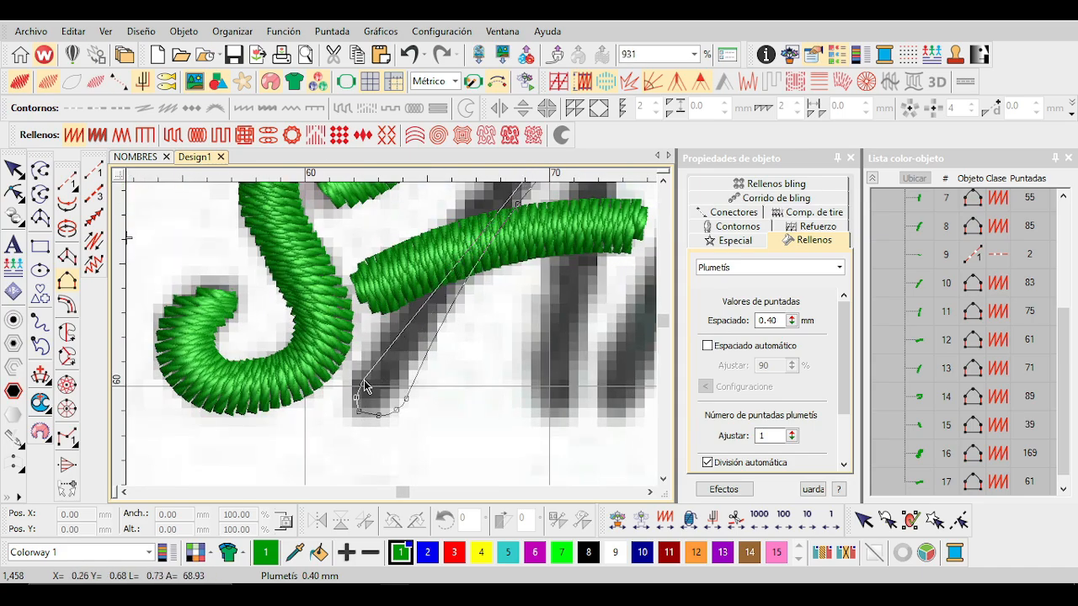
pyautogui.scroll(-1, 364, 386)
pyautogui.scroll(1, 392, 338)
pyautogui.press('Return')
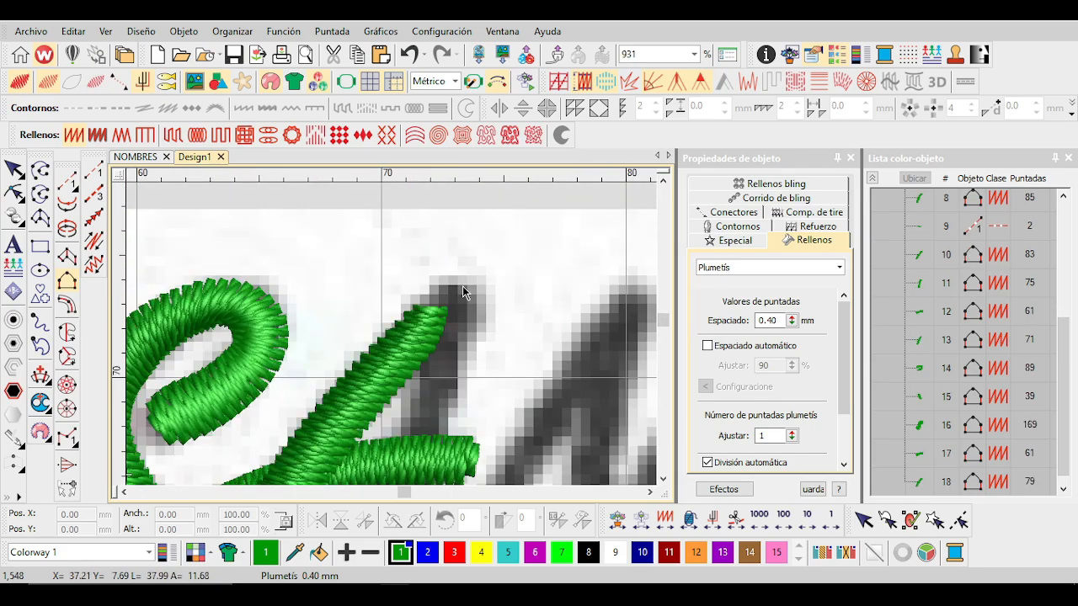
# Trace the A's steeper stroke beside the N from peak to rounded foot and fill it with Plumetís stitches.
pyautogui.scroll(-1, 468, 315)
pyautogui.scroll(2, 388, 392)
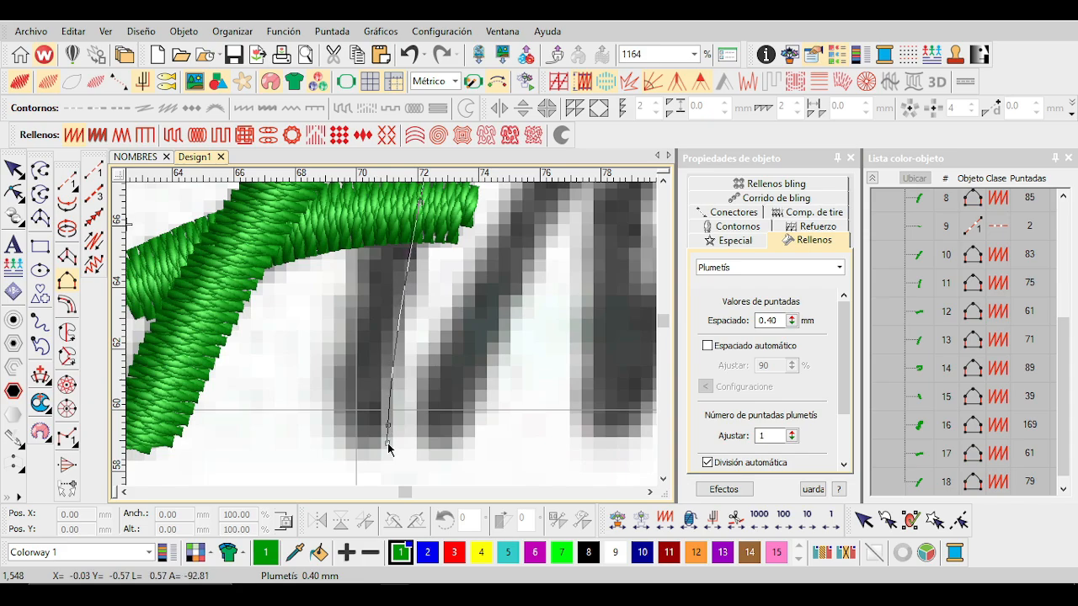
pyautogui.scroll(-1, 389, 446)
pyautogui.scroll(1, 421, 270)
pyautogui.click(428, 283)
pyautogui.click(419, 255)
pyautogui.scroll(-1, 374, 289)
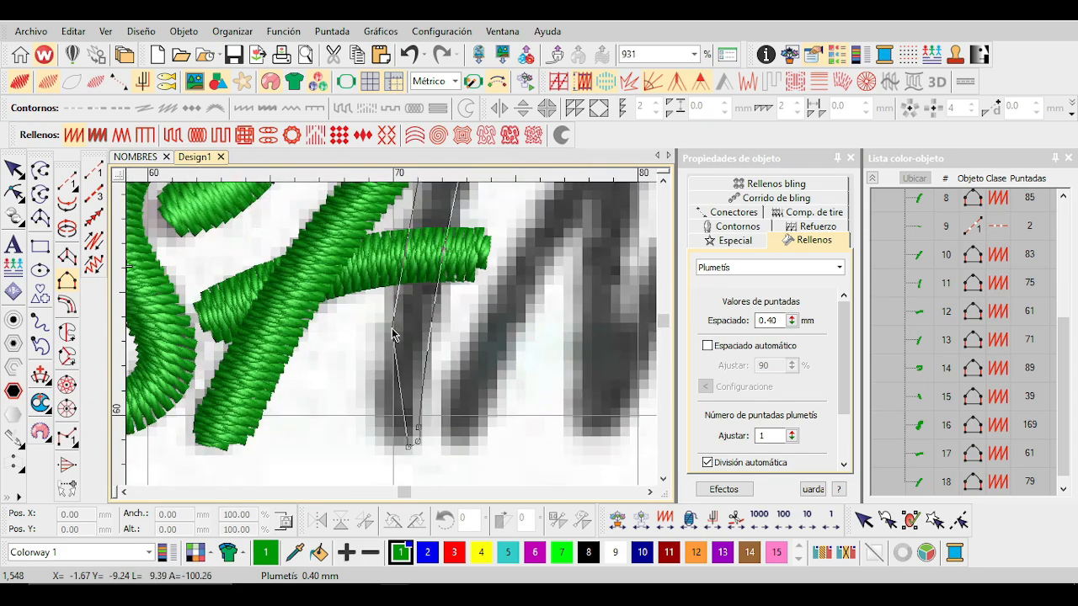
pyautogui.scroll(2, 367, 390)
pyautogui.scroll(-2, 421, 337)
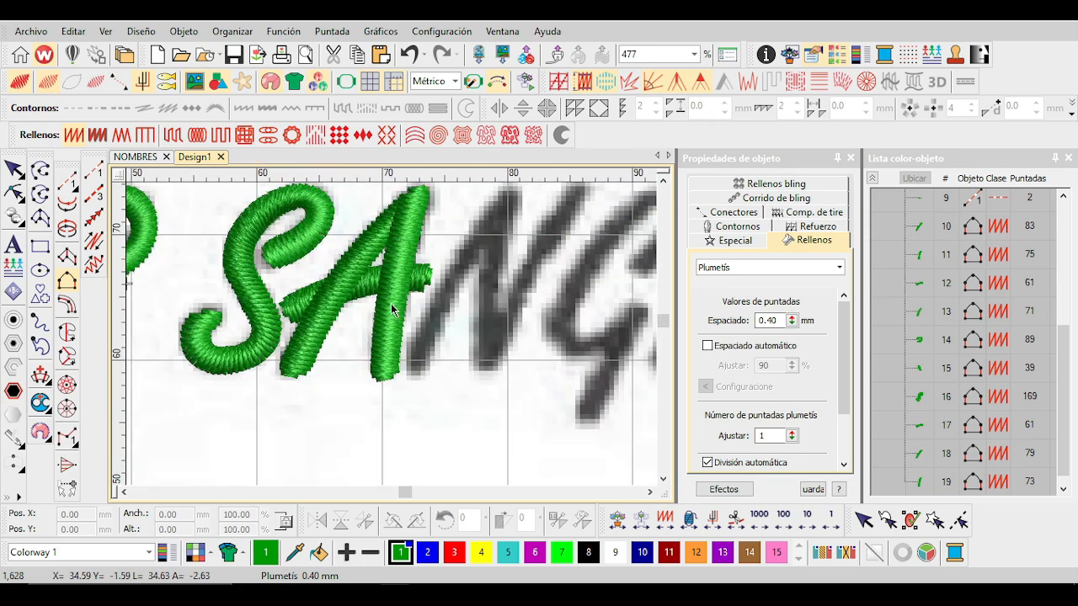
pyautogui.press('Return')
# Sequence the A's crossbar after its two strokes and copy the finished N of DONAR onto the N of SANGRE.
pyautogui.scroll(-3, 392, 336)
pyautogui.scroll(3, 392, 333)
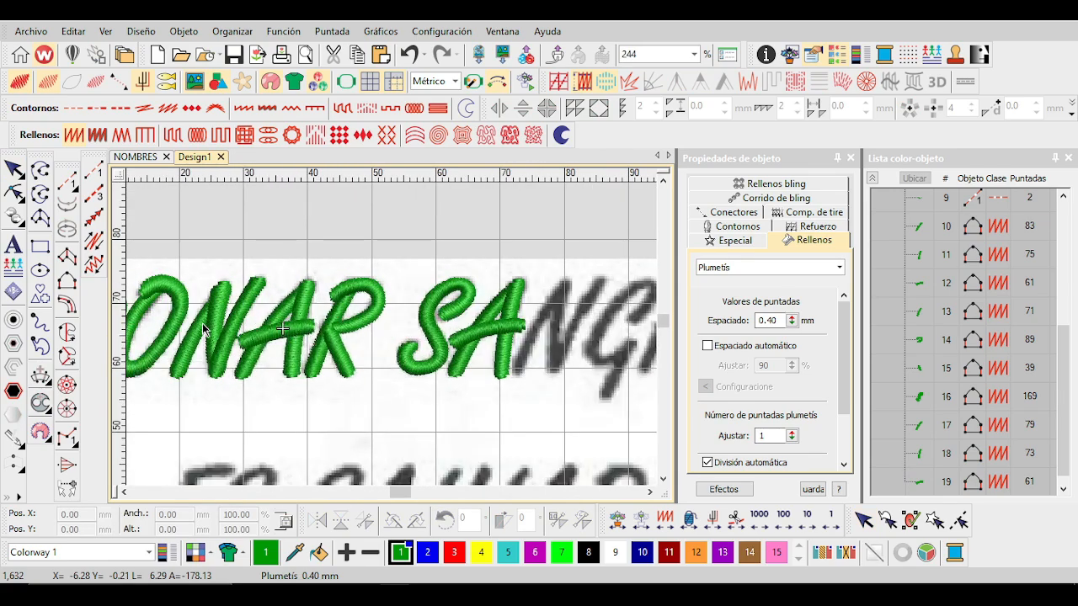
pyautogui.press('Escape')
pyautogui.click(203, 330)
pyautogui.moveTo(244, 329); pyautogui.dragTo(587, 326)
pyautogui.scroll(2, 391, 341)
pyautogui.press('Escape')
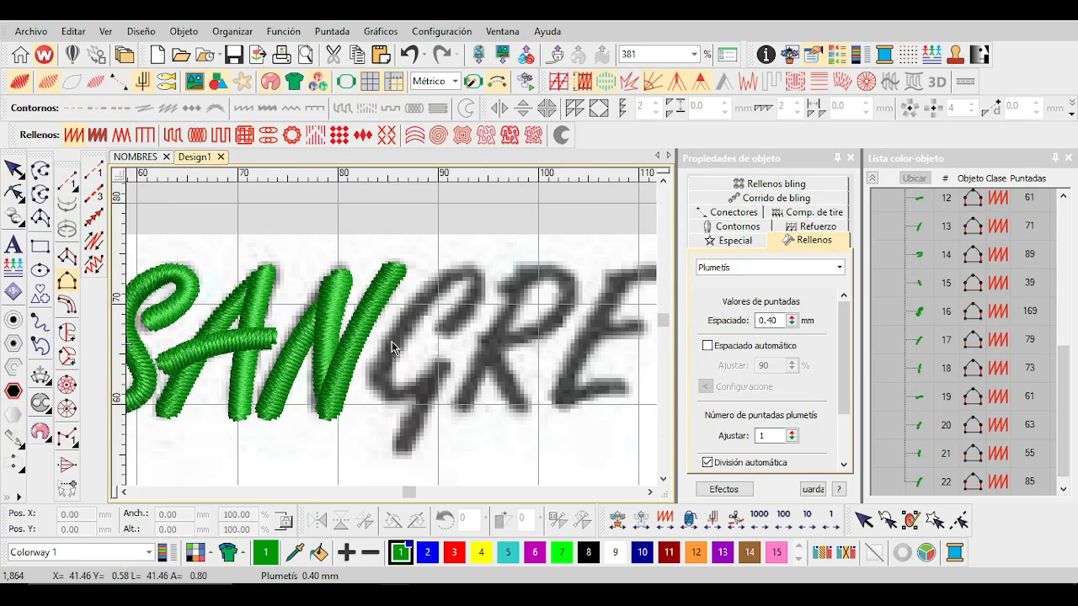
# Trace the G's C-shaped stroke from upper tip to lower curve, fill it with Plumetís and adjust its stitch angles.
pyautogui.scroll(6, 392, 341)
pyautogui.click(334, 401)
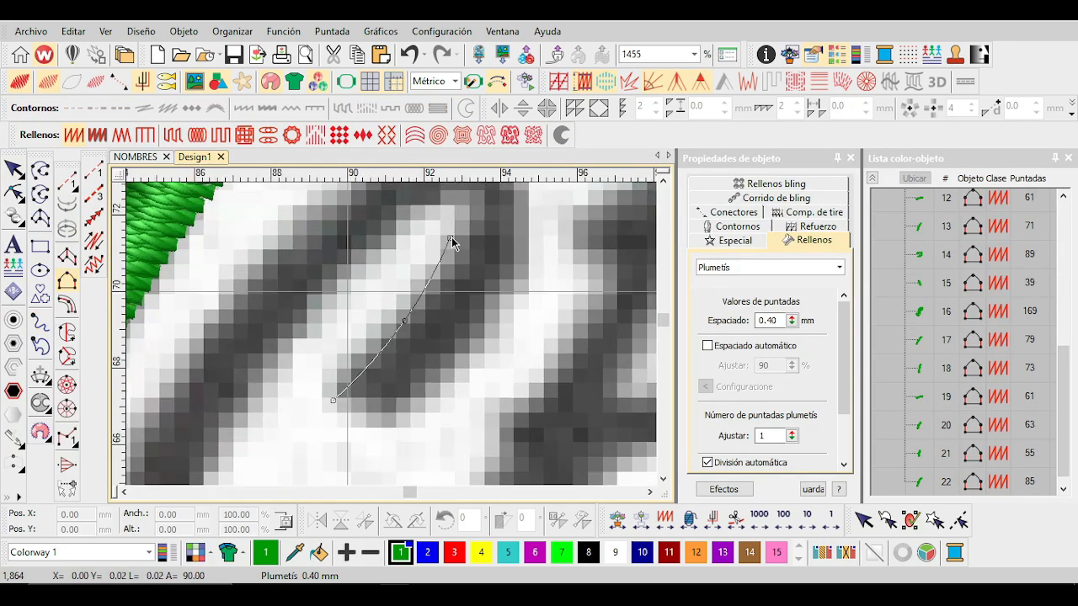
pyautogui.click(410, 211)
pyautogui.scroll(-3, 383, 352)
pyautogui.scroll(2, 351, 409)
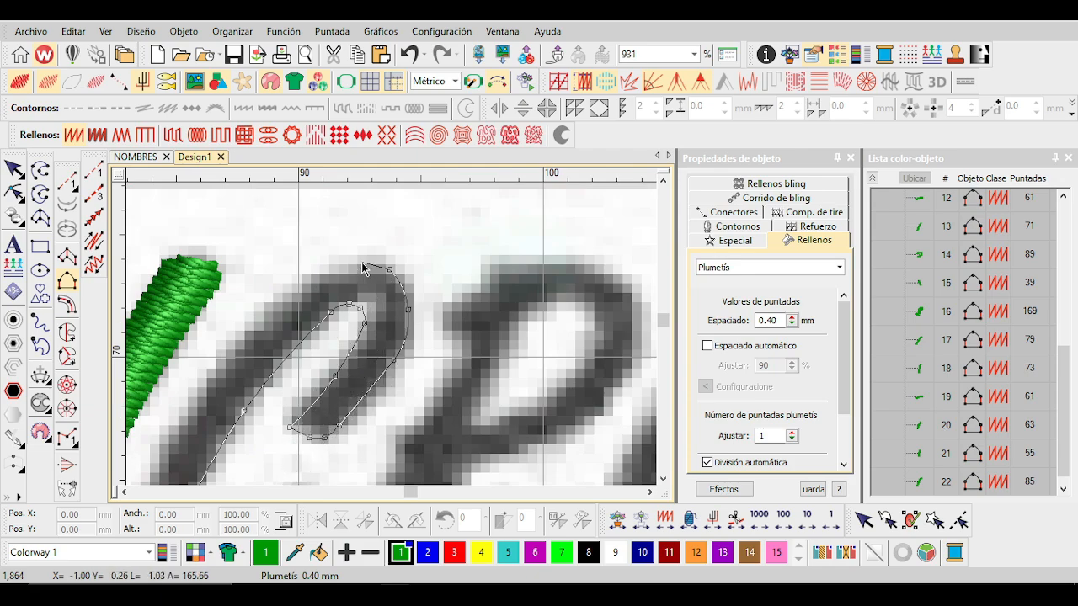
pyautogui.scroll(-1, 257, 329)
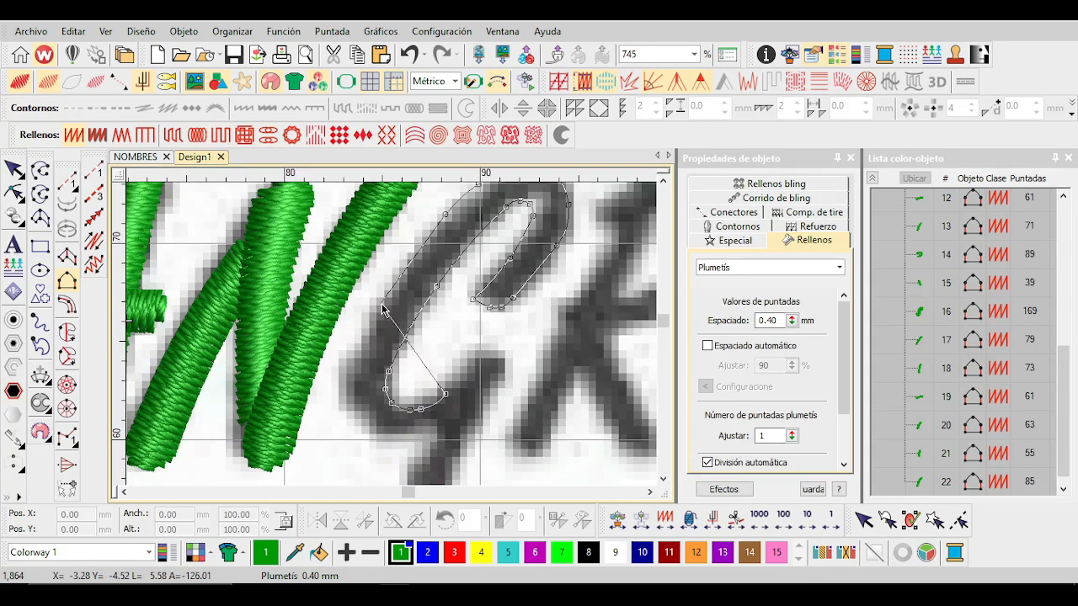
pyautogui.scroll(1, 370, 430)
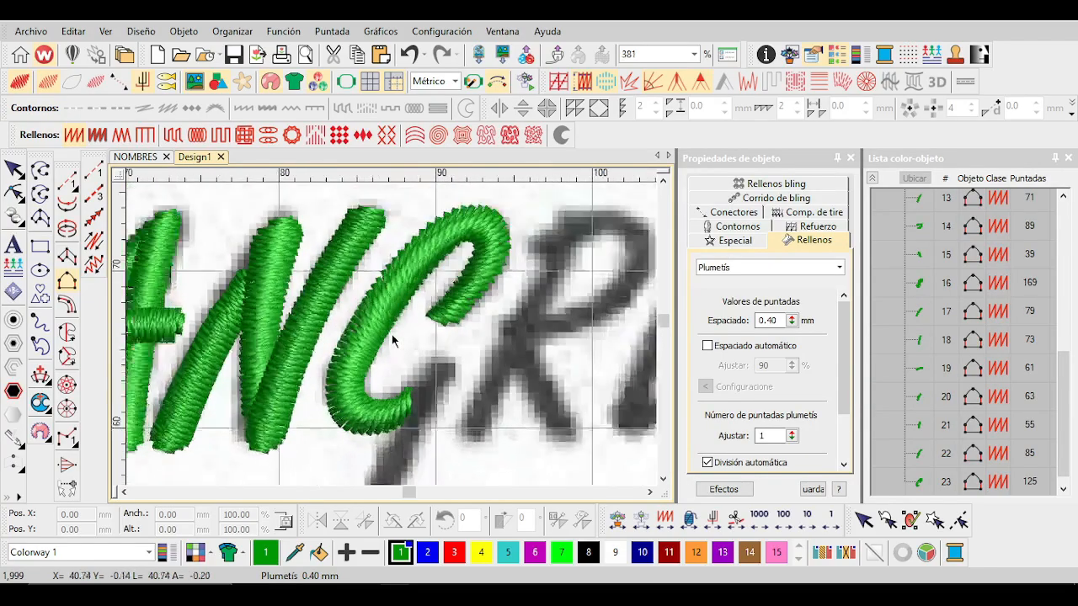
pyautogui.scroll(2, 397, 337)
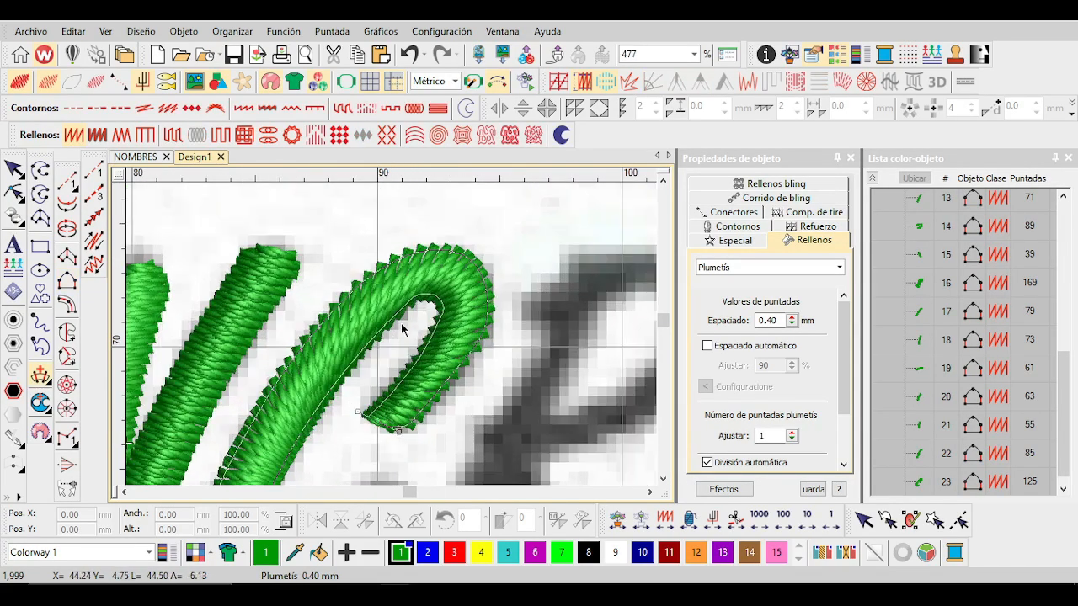
pyautogui.scroll(-3, 383, 276)
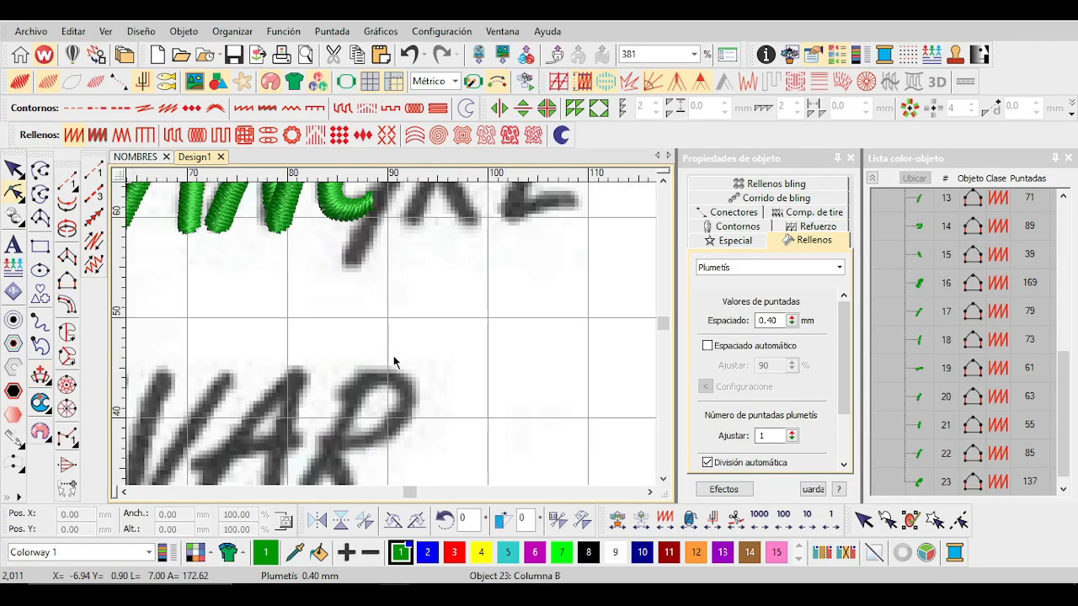
# Trace the G's short slanted tail from its upper end to its foot and fill it with Plumetís stitches.
pyautogui.scroll(3, 394, 355)
pyautogui.click(68, 278)
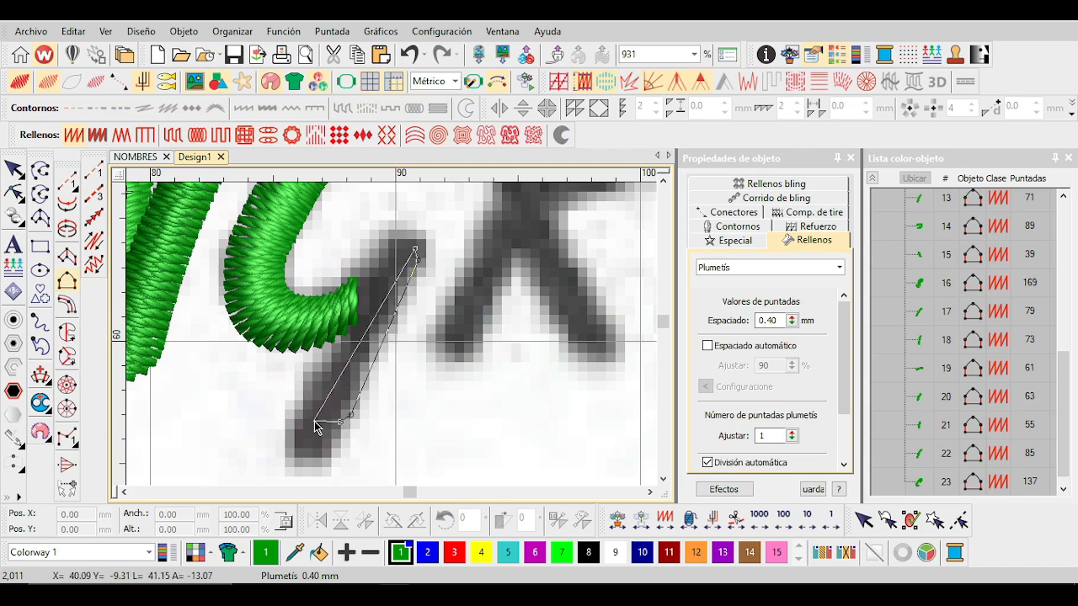
pyautogui.press('Return')
pyautogui.scroll(-5, 392, 334)
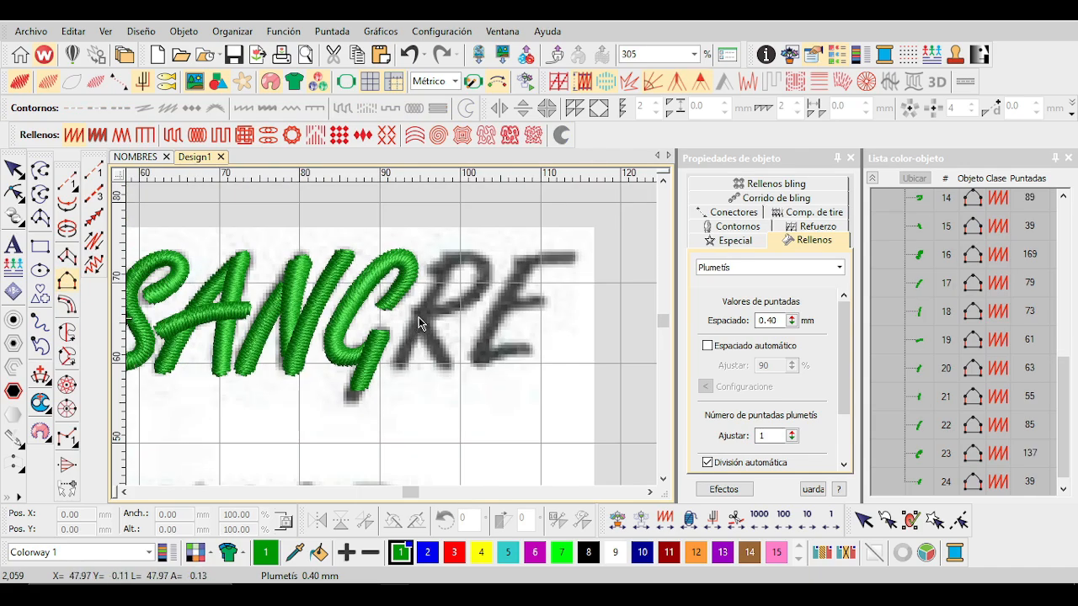
# Copy the three finished strokes of DONAR's R and align them onto the R of SANGRE.
pyautogui.scroll(3, 391, 334)
pyautogui.press('Escape')
pyautogui.moveTo(284, 284); pyautogui.dragTo(380, 414)
pyautogui.scroll(-4, 500, 355)
pyautogui.moveTo(491, 337); pyautogui.dragTo(527, 333)
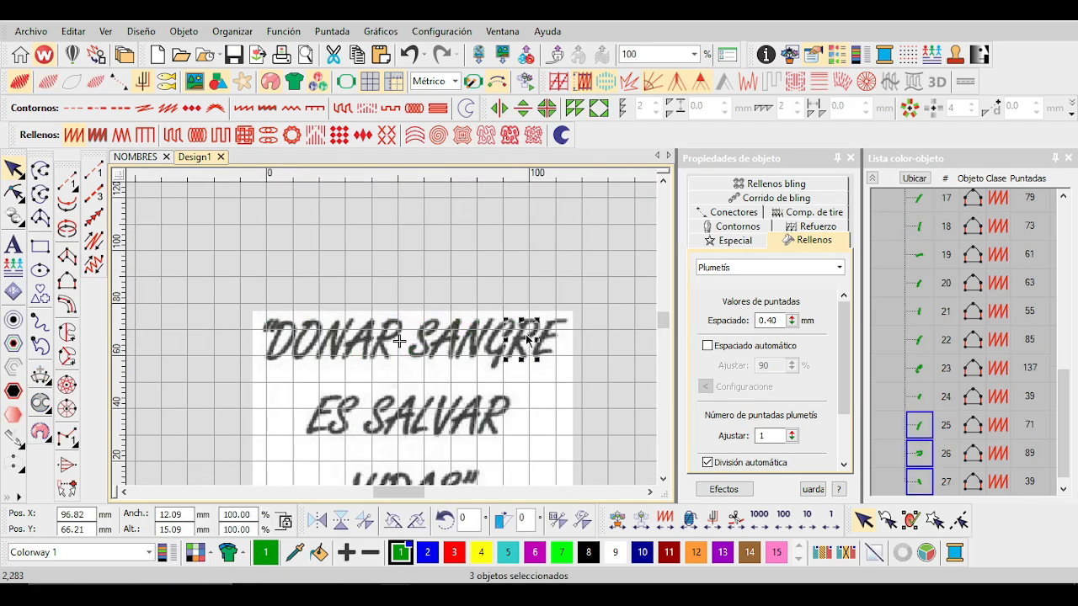
pyautogui.scroll(5, 526, 334)
pyautogui.moveTo(408, 344); pyautogui.dragTo(415, 344)
pyautogui.press('Escape')
pyautogui.scroll(-4, 414, 334)
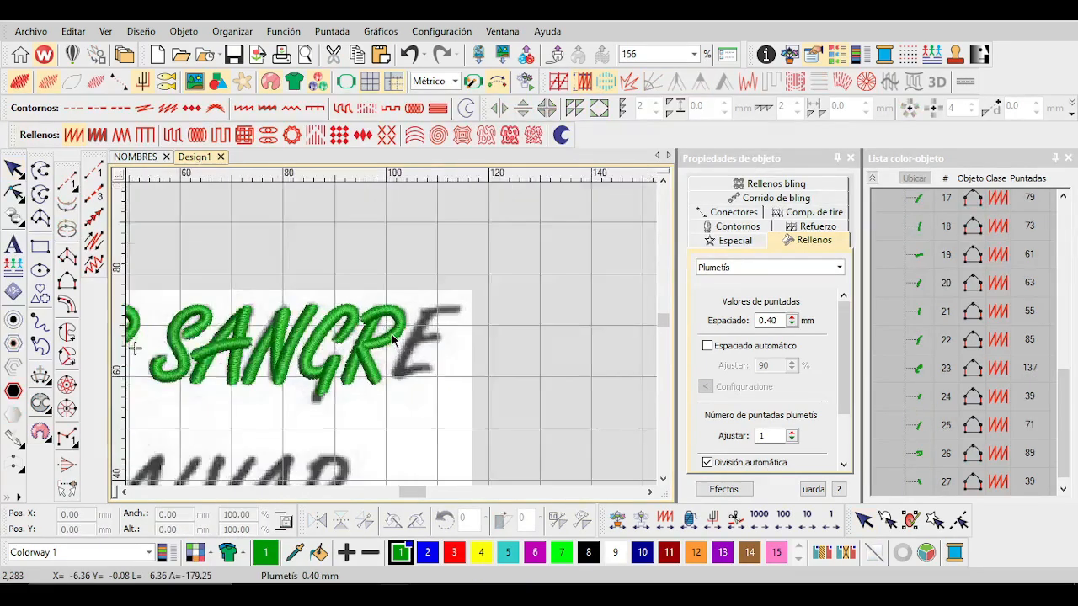
# Sequence the copied R's bowl after its leg and extend the bowl's lower end over the stem.
pyautogui.scroll(4, 391, 334)
pyautogui.click(94, 195)
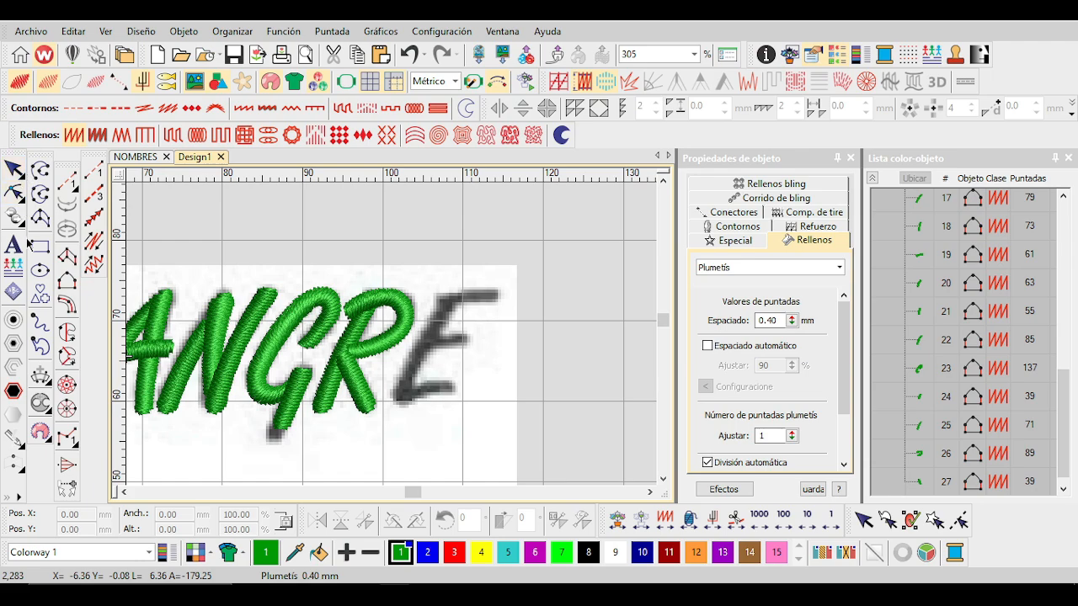
pyautogui.scroll(3, 391, 328)
pyautogui.press('Escape')
pyautogui.click(400, 358)
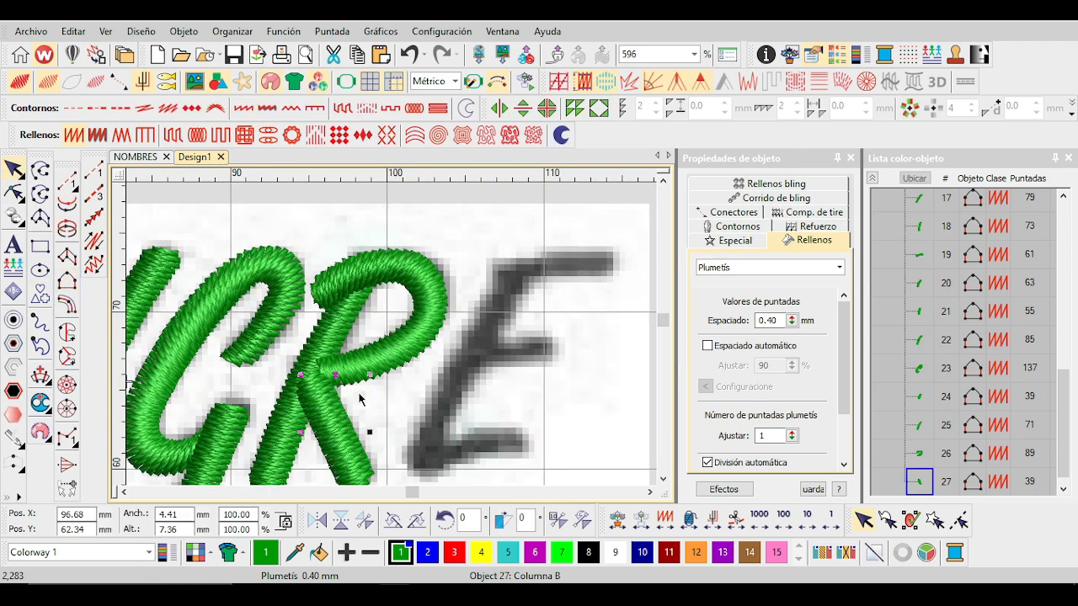
pyautogui.press('h')
pyautogui.scroll(4, 500, 311)
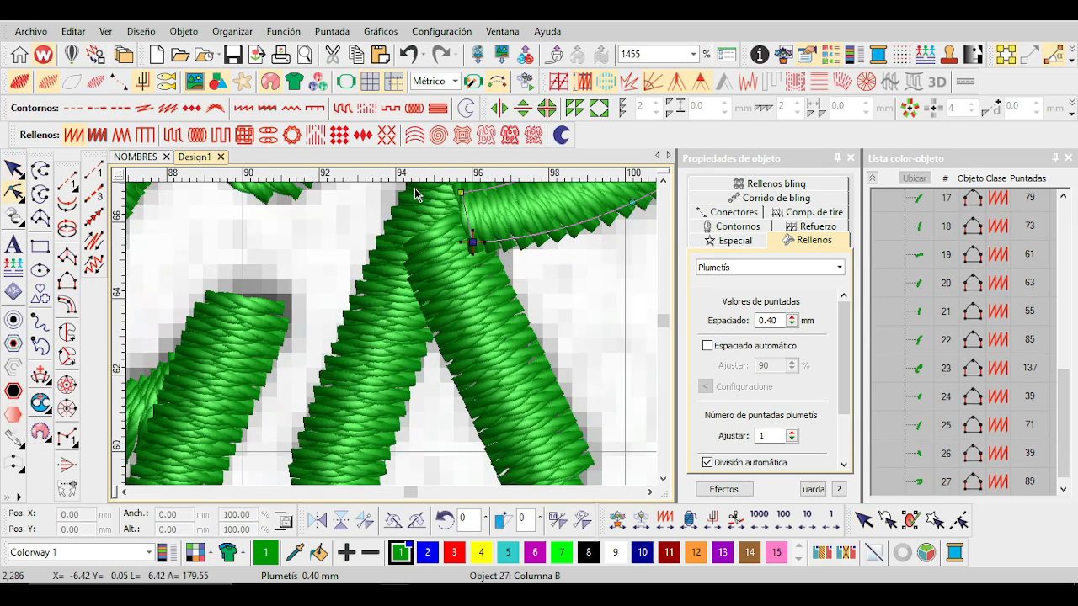
pyautogui.scroll(-2, 416, 195)
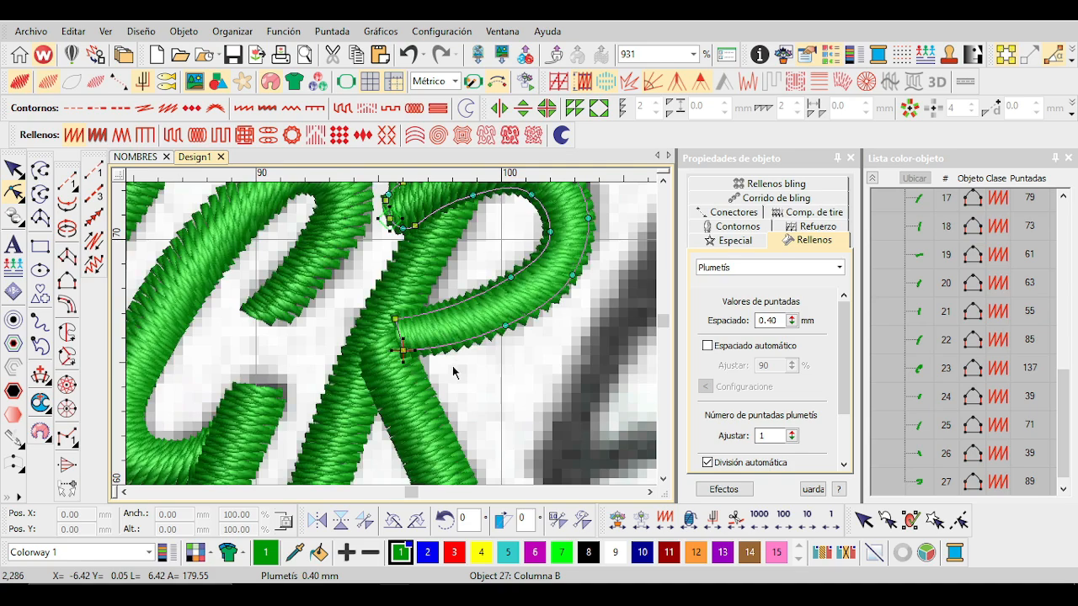
pyautogui.hscroll(3, 482, 301)
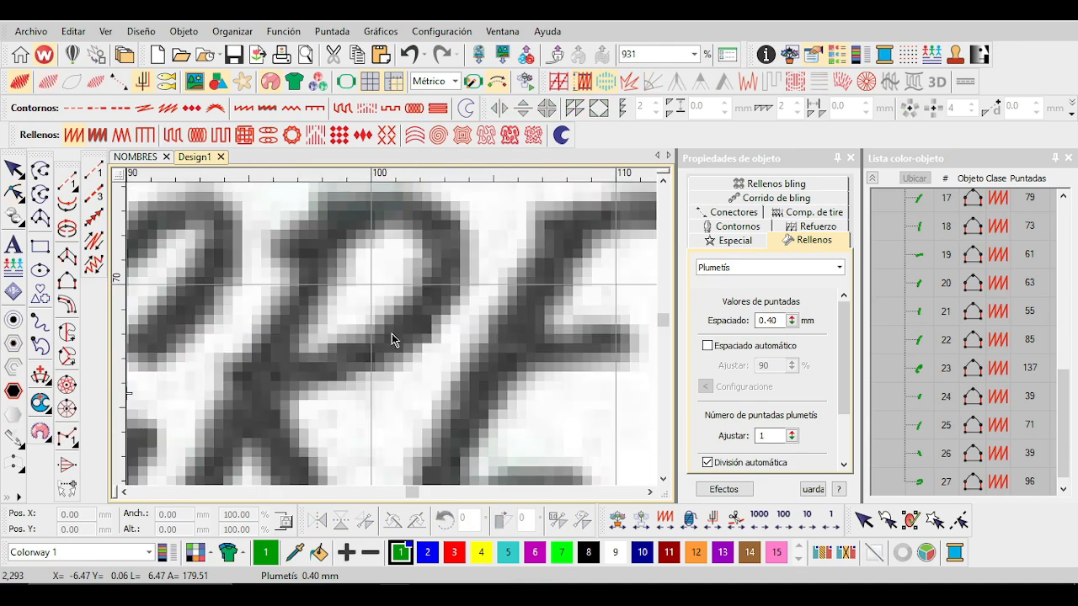
# Trace the middle bar of SANGRE's E and fill it with Plumetís stitches.
pyautogui.scroll(-2, 345, 282)
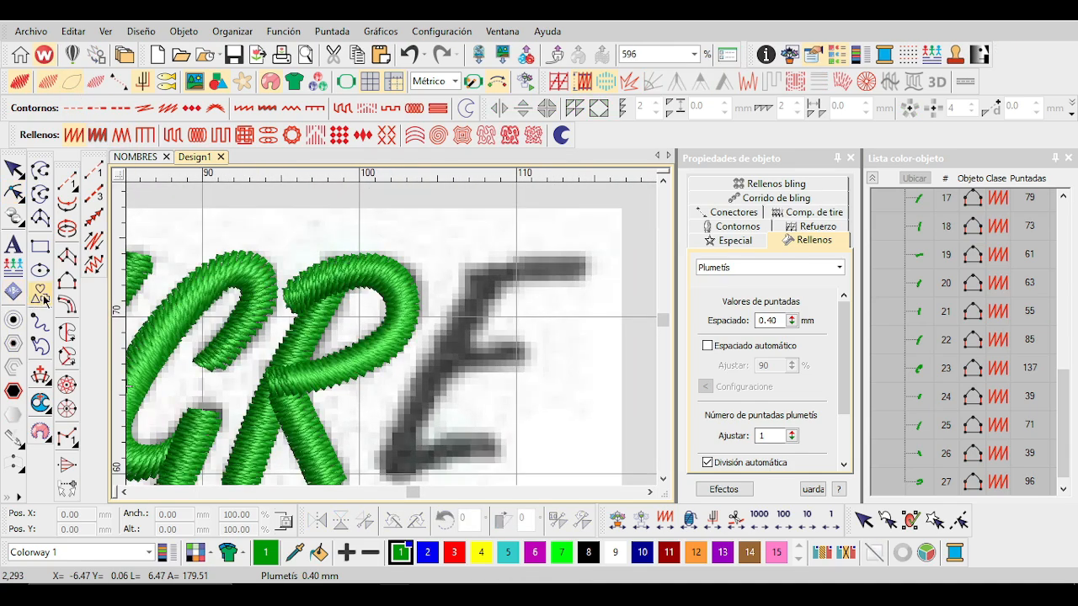
pyautogui.scroll(3, 431, 350)
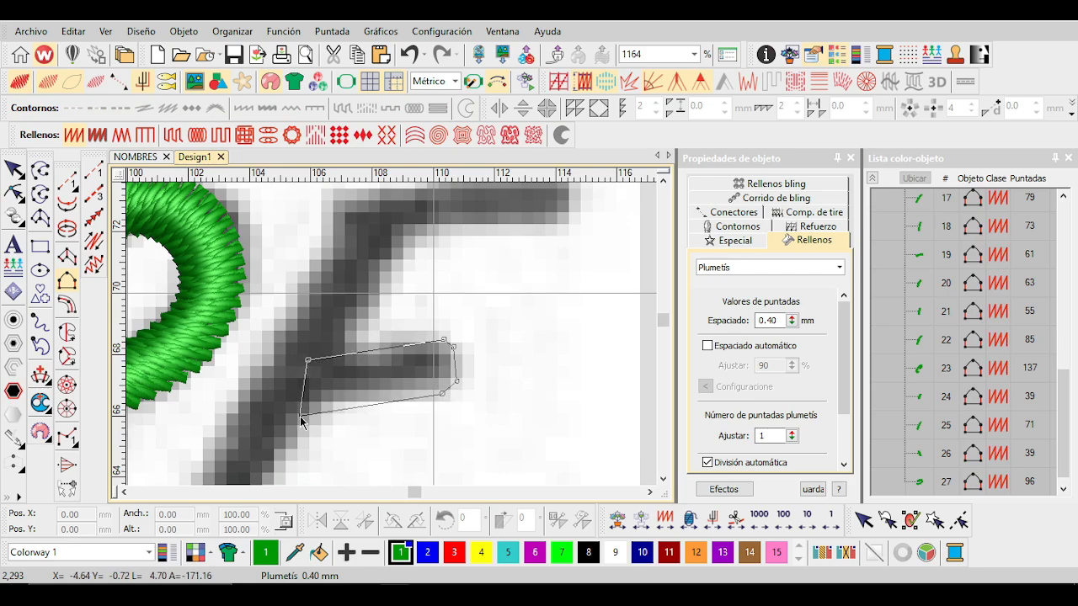
pyautogui.press('Return')
# Trace the E's upper bar, stem and lower bar as one continuous stroke and fill it with Plumetís stitches.
pyautogui.scroll(-1, 435, 317)
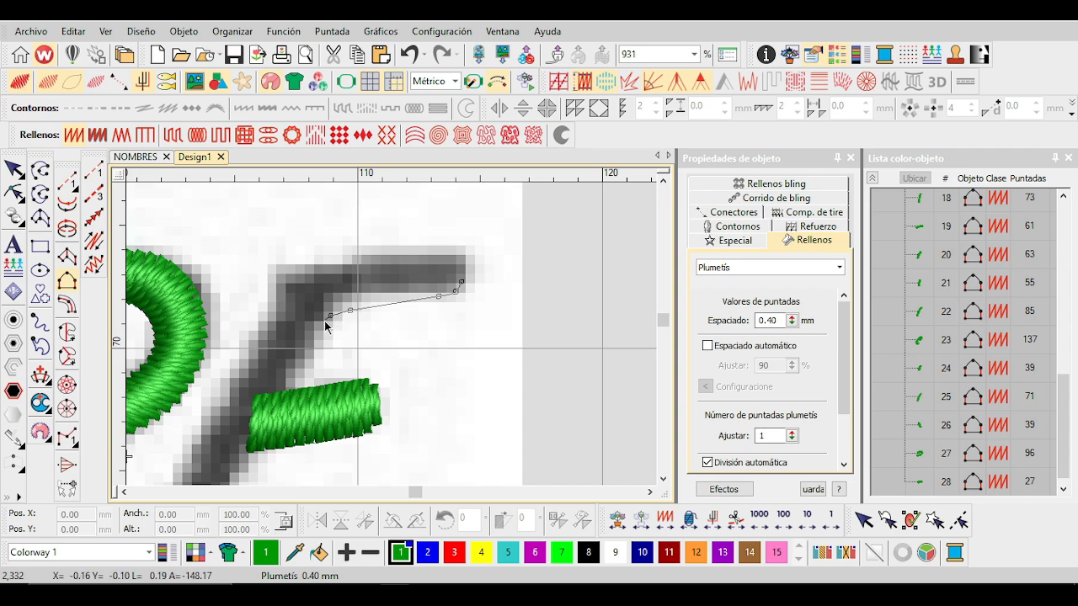
pyautogui.scroll(-3, 325, 326)
pyautogui.scroll(3, 369, 323)
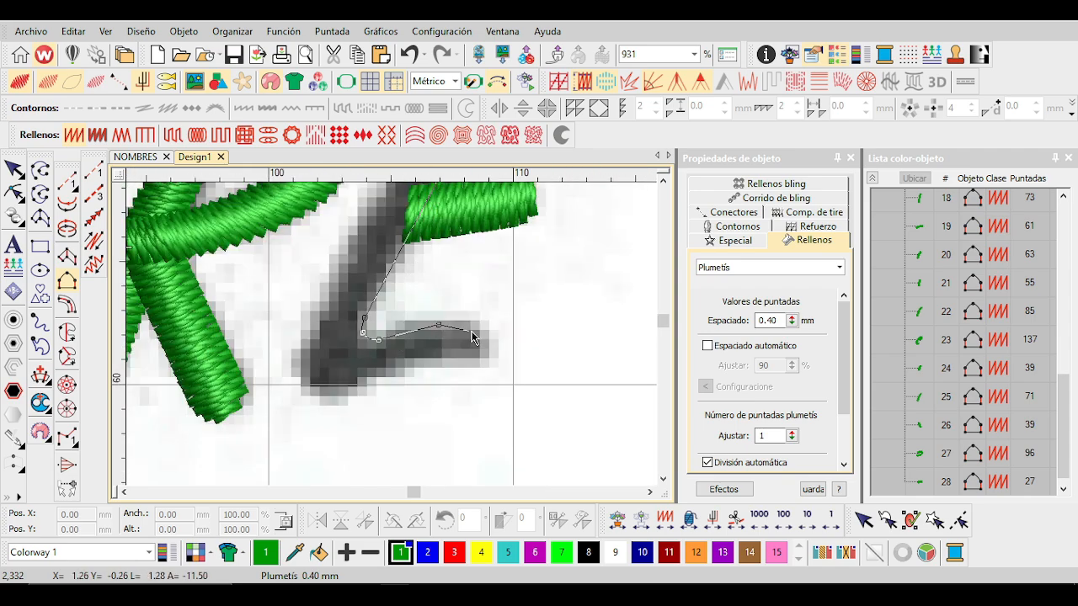
pyautogui.scroll(-3, 393, 332)
pyautogui.scroll(3, 393, 332)
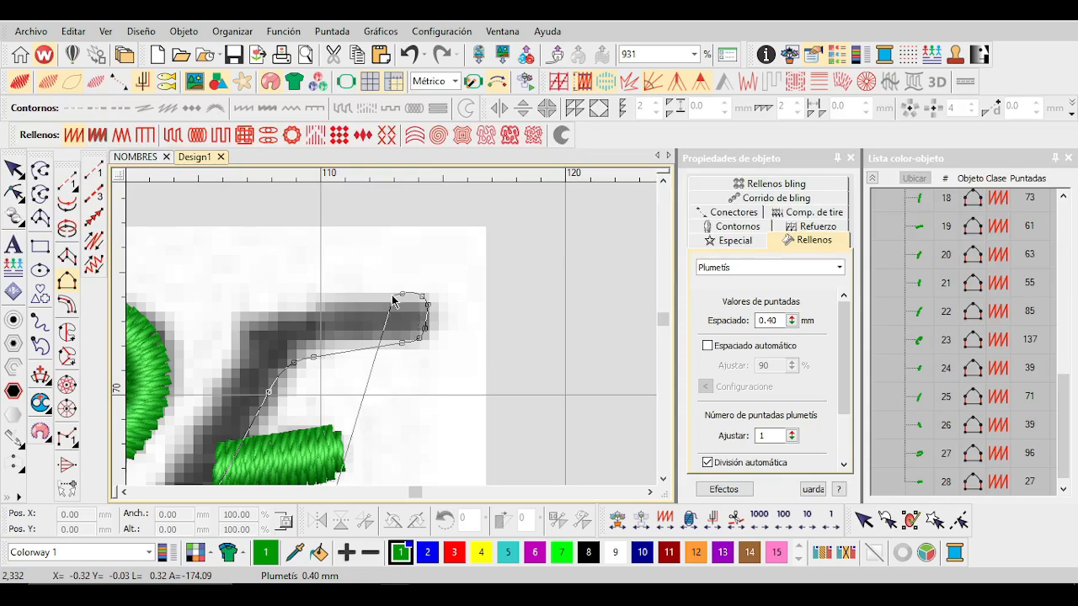
pyautogui.scroll(-3, 229, 362)
pyautogui.scroll(3, 380, 335)
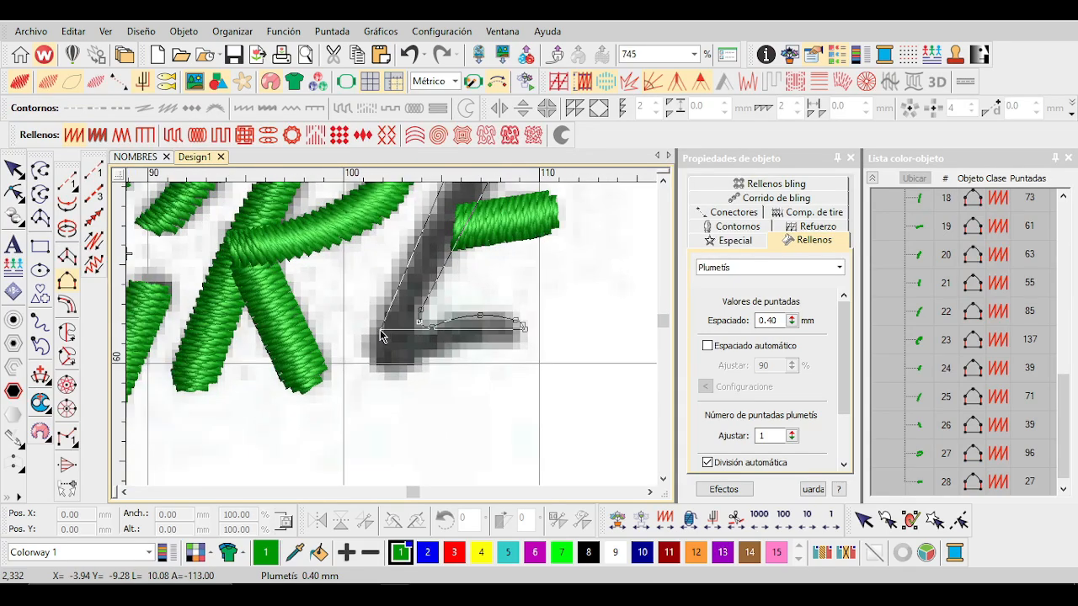
pyautogui.scroll(2, 461, 357)
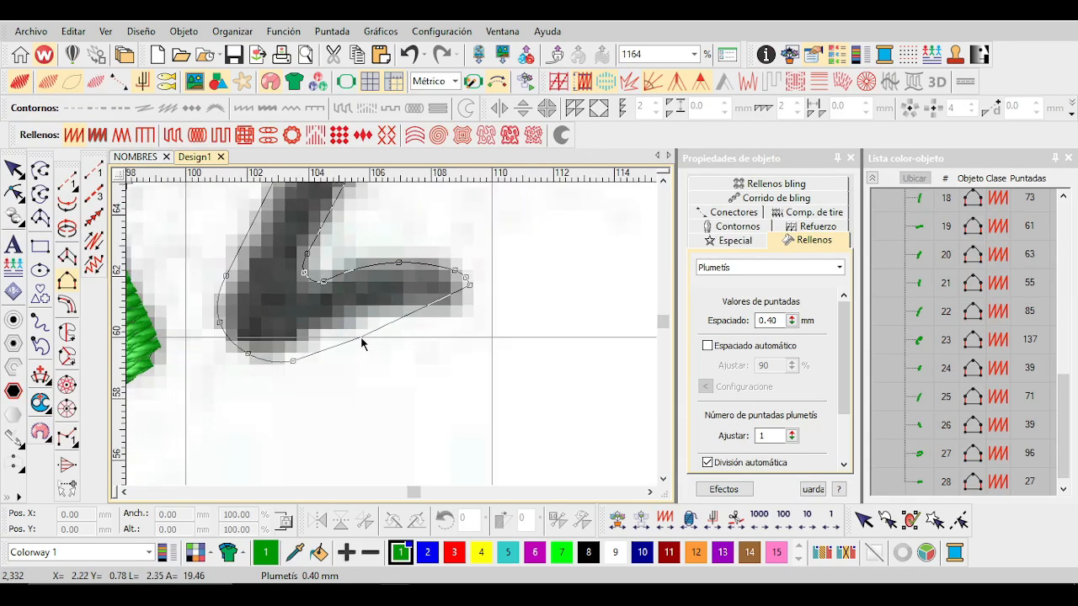
pyautogui.scroll(-5, 472, 334)
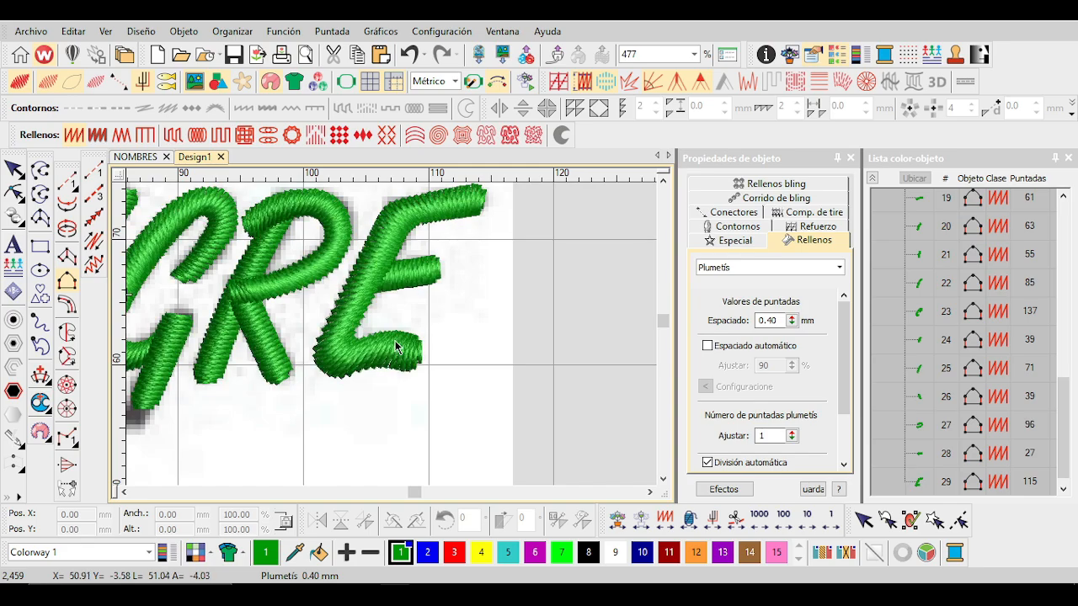
# Adjust the stitch angles along the E's main stroke, from the lower bar up through the stem to the upper bar.
pyautogui.scroll(-2, 391, 334)
pyautogui.scroll(6, 391, 334)
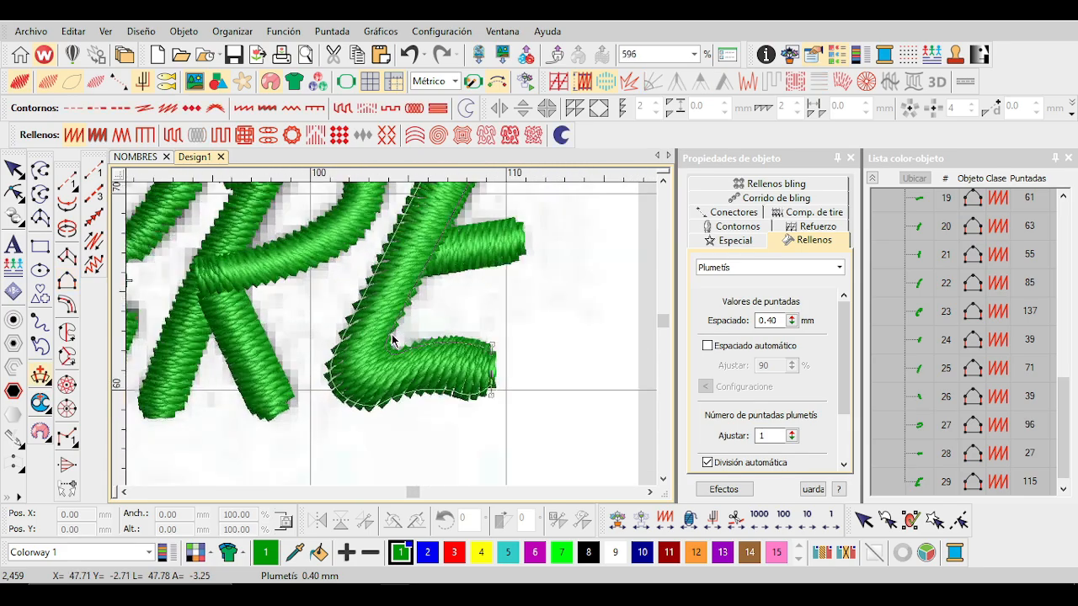
pyautogui.scroll(-4, 413, 462)
pyautogui.scroll(4, 311, 356)
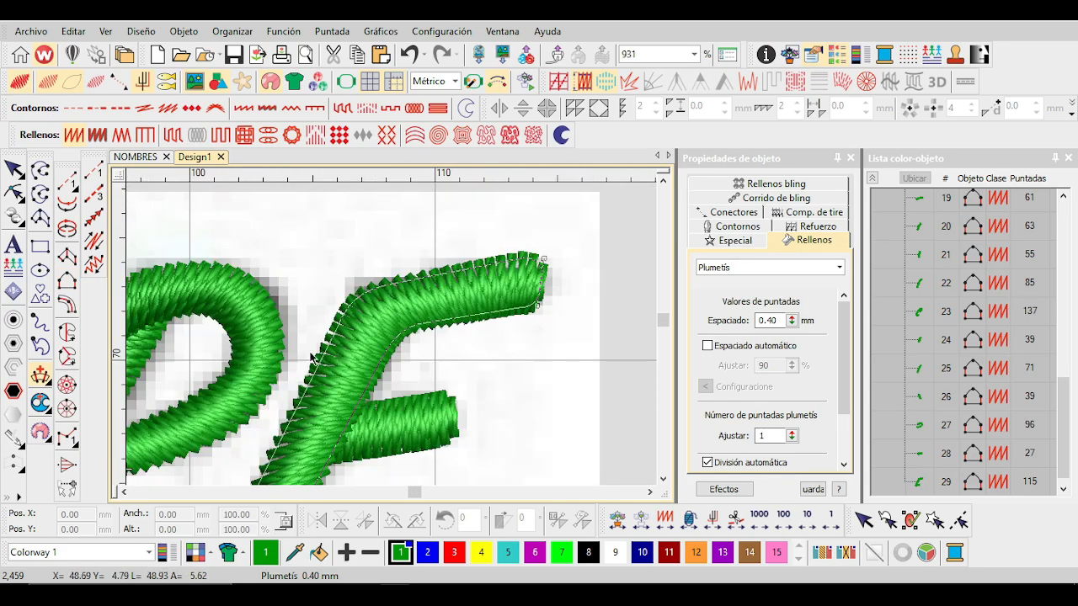
pyautogui.scroll(-7, 430, 250)
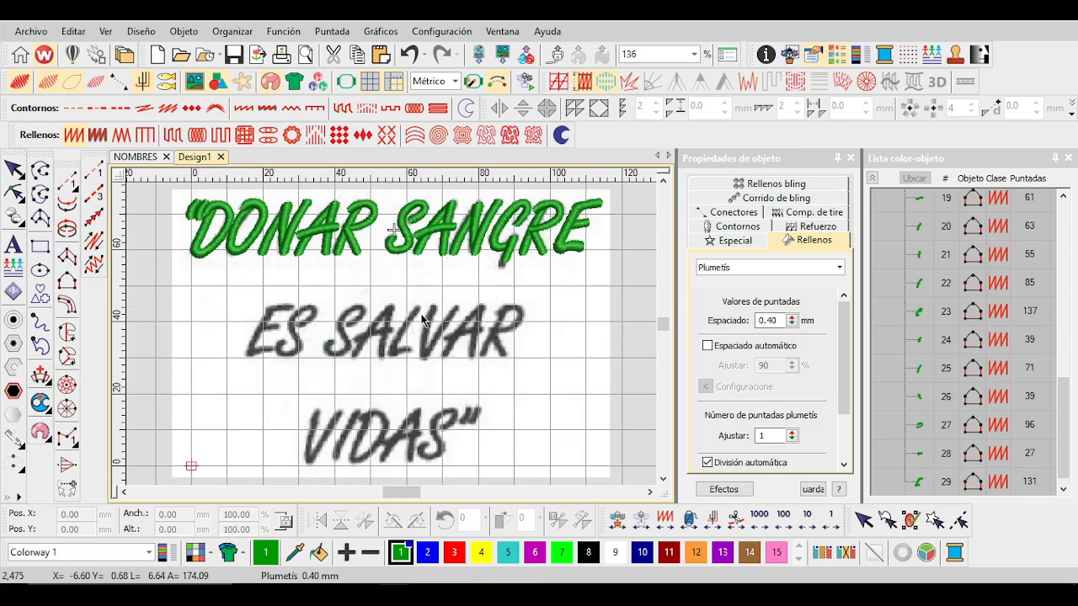
# Duplicate both finished strokes of SANGRE's E and place the copy on the E of ES.
pyautogui.scroll(3, 392, 337)
pyautogui.scroll(-3, 393, 337)
pyautogui.scroll(2, 332, 346)
pyautogui.hscroll(3, 541, 373)
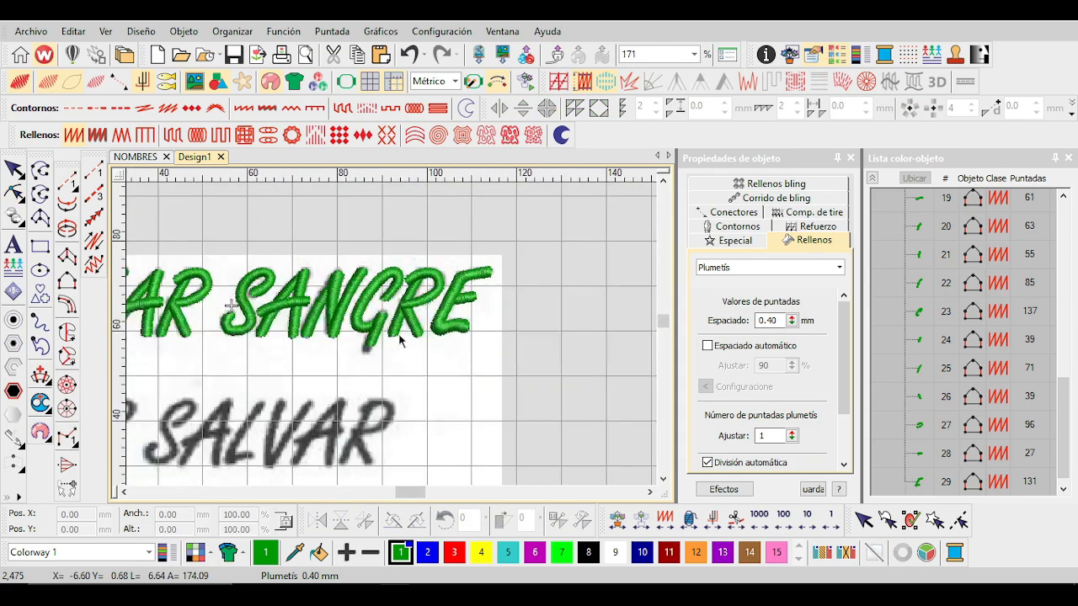
pyautogui.scroll(-2, 393, 340)
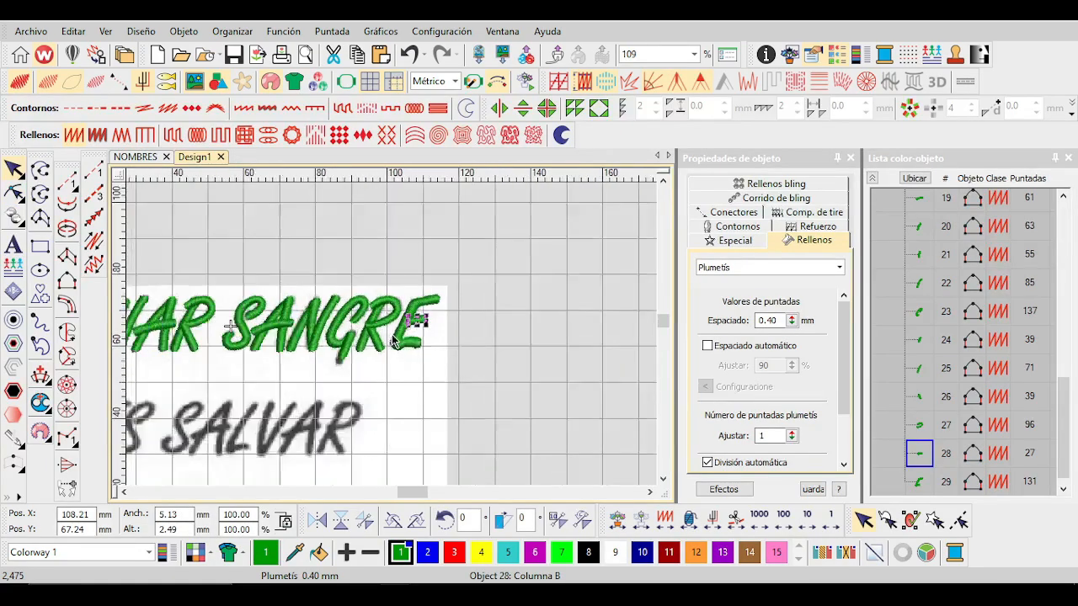
pyautogui.scroll(2, 393, 339)
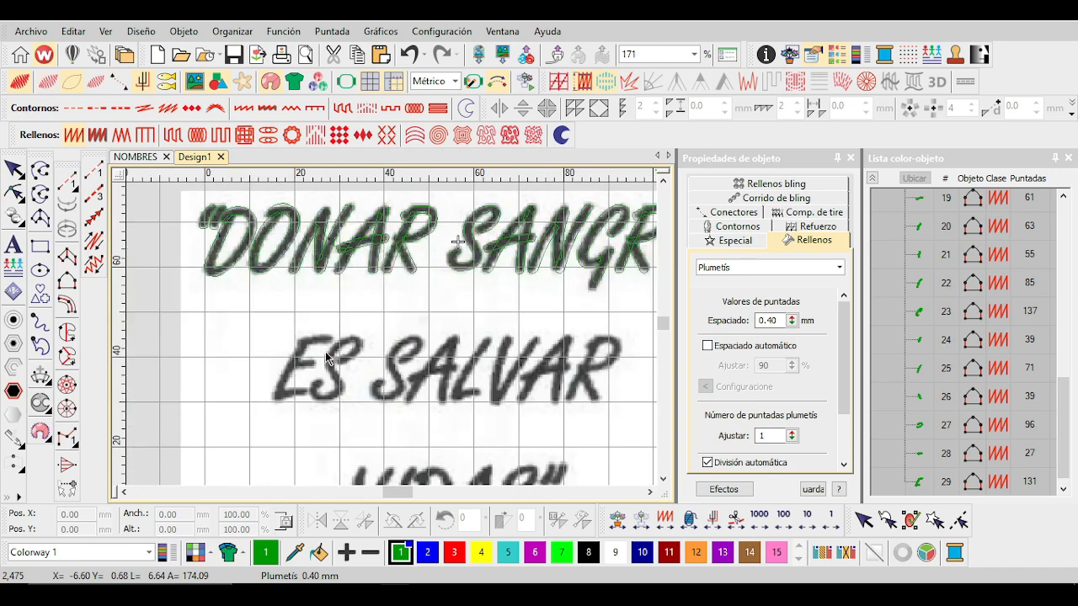
pyautogui.scroll(-2, 392, 339)
pyautogui.scroll(2, 392, 340)
pyautogui.scroll(-2, 393, 340)
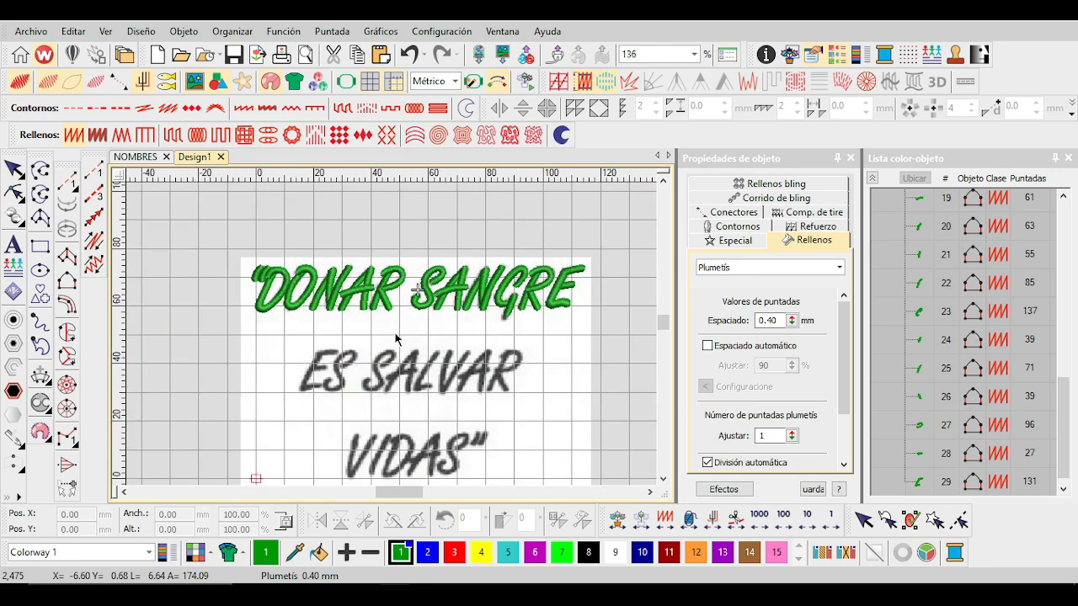
pyautogui.hotkey('ctrl', 'd')
pyautogui.moveTo(548, 267); pyautogui.dragTo(307, 375)
pyautogui.scroll(2, 393, 340)
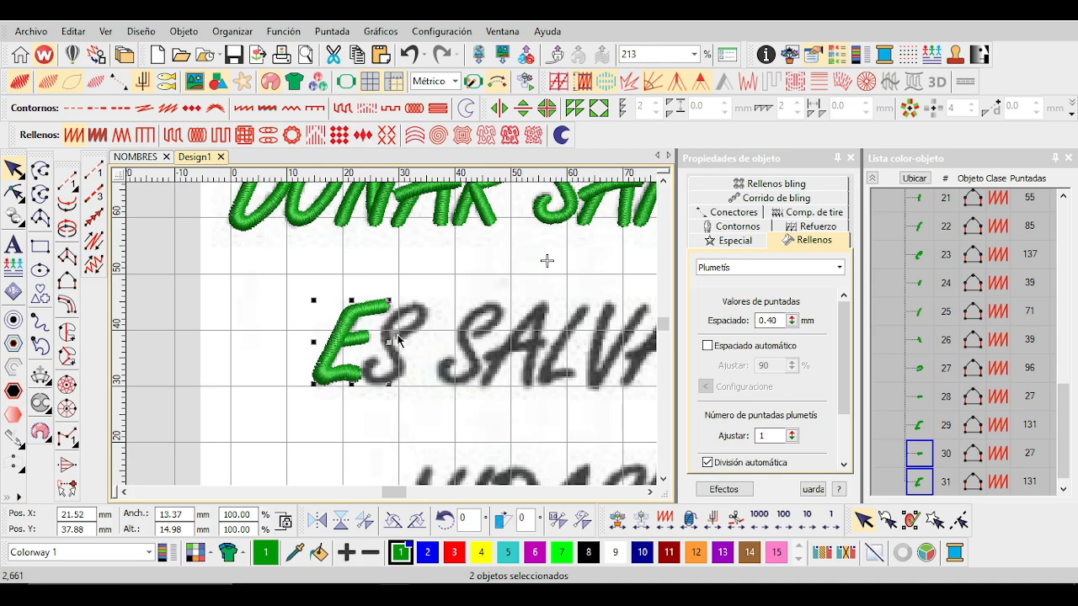
# Copy the finished S of SANGRE onto the S of ES in the second line.
pyautogui.scroll(-3, 392, 339)
pyautogui.scroll(3, 396, 329)
pyautogui.click(396, 332)
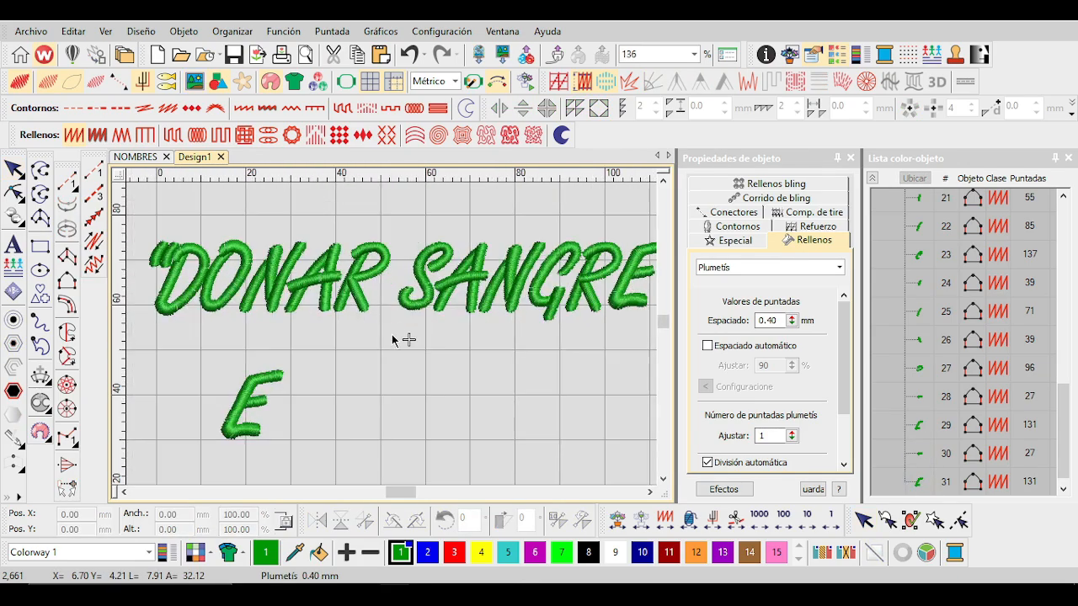
pyautogui.click(435, 300)
pyautogui.moveTo(434, 301); pyautogui.dragTo(290, 428)
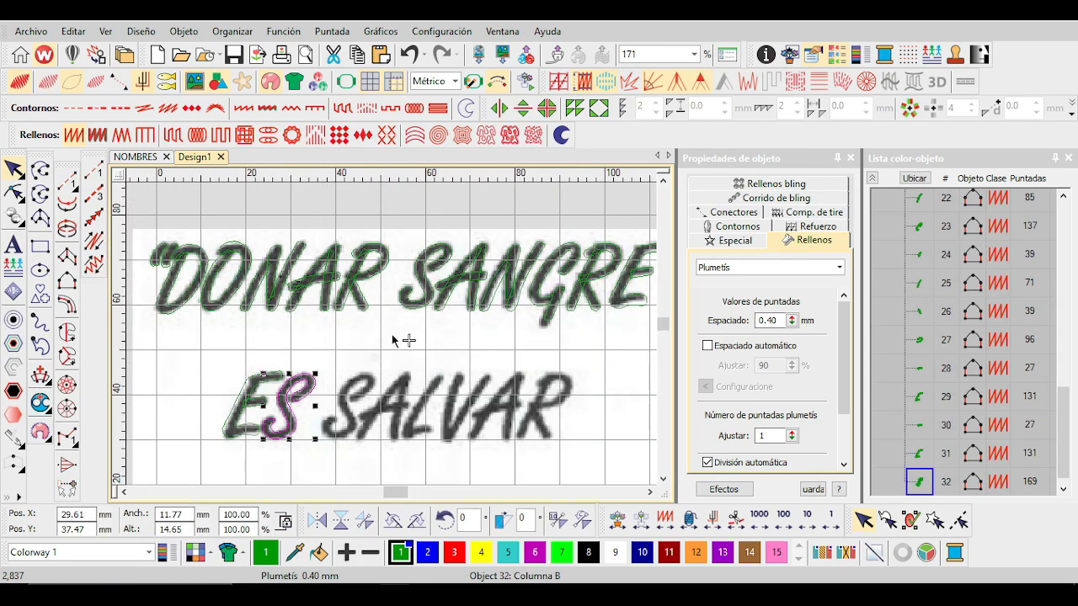
pyautogui.press('s')
pyautogui.scroll(2, 391, 339)
pyautogui.scroll(-2, 391, 335)
# Copy the S of ES onto the first letter of SALVAR.
pyautogui.scroll(2, 391, 335)
pyautogui.press('Escape')
pyautogui.moveTo(273, 338); pyautogui.dragTo(357, 340)
pyautogui.scroll(-3, 405, 289)
pyautogui.scroll(2, 396, 303)
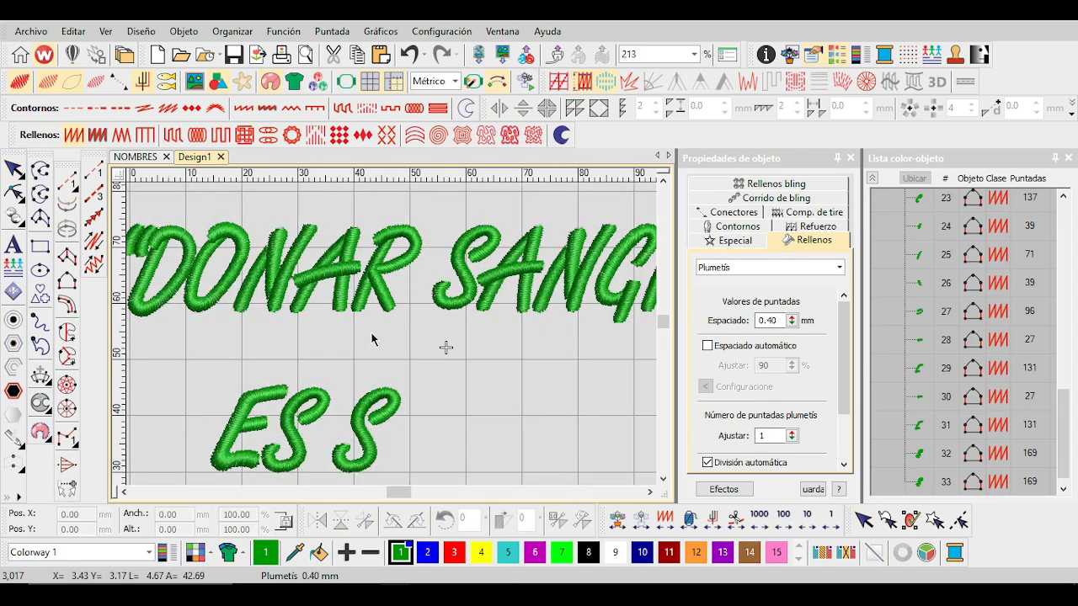
# Copy the finished A of DONAR and align it on the first A of SALVAR.
pyautogui.moveTo(293, 218); pyautogui.dragTo(293, 218)
pyautogui.moveTo(352, 289); pyautogui.dragTo(436, 440)
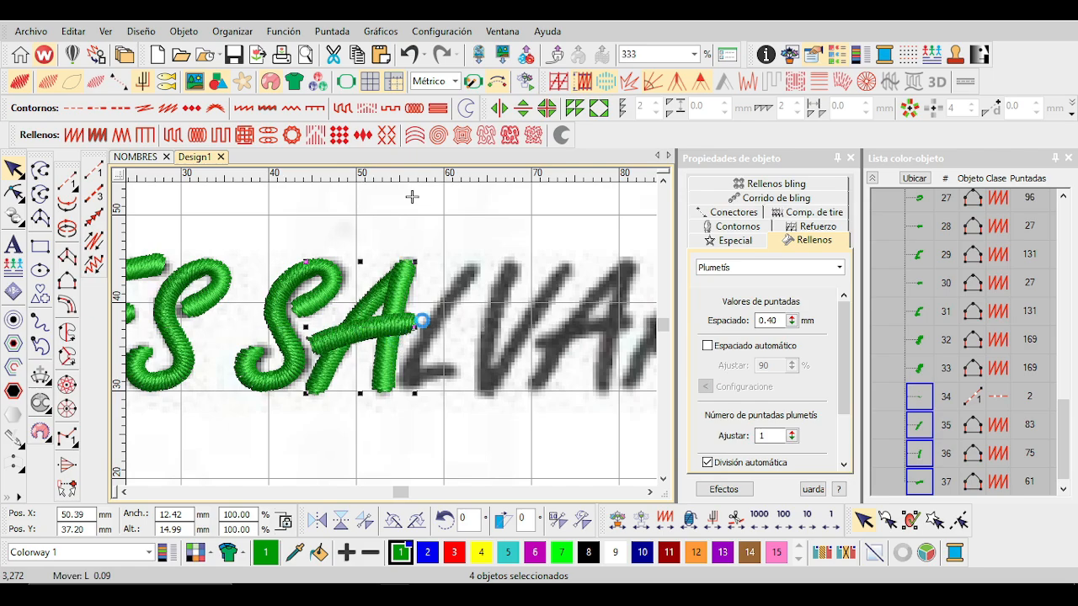
pyautogui.scroll(-2, 392, 340)
# Trace the L of SALVAR as one continuous stroke from its tip to its foot bar and fill it with Plumetís stitches.
pyautogui.scroll(5, 393, 340)
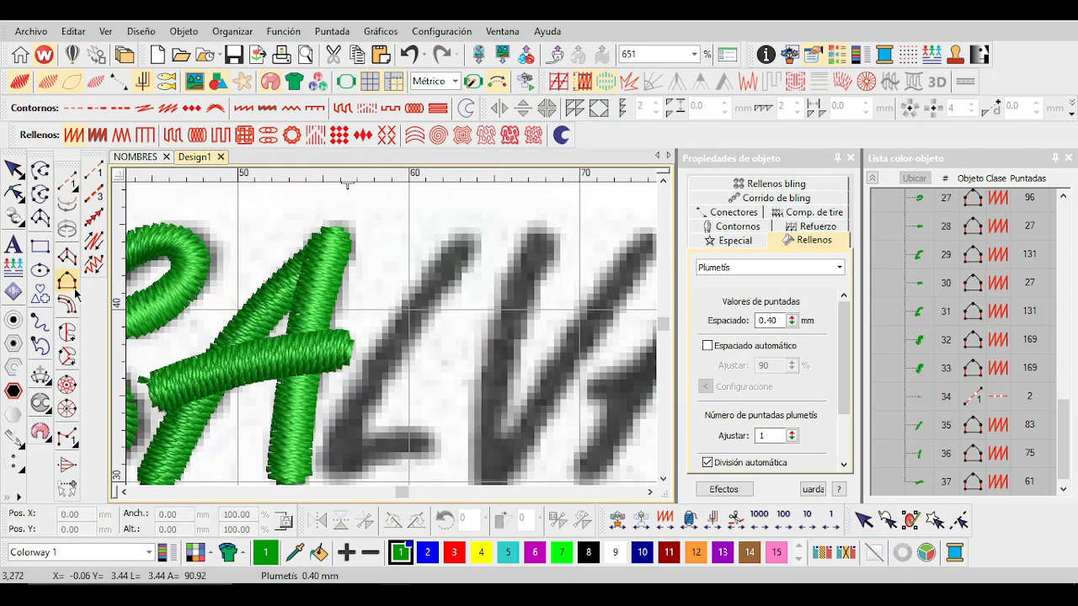
pyautogui.scroll(-1, 374, 340)
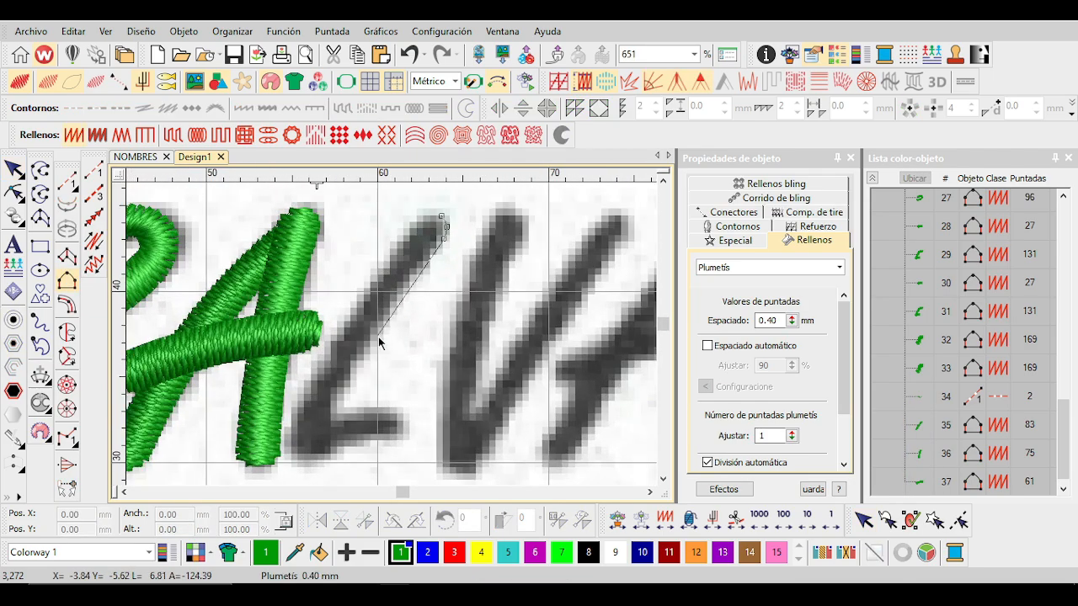
pyautogui.scroll(2, 378, 336)
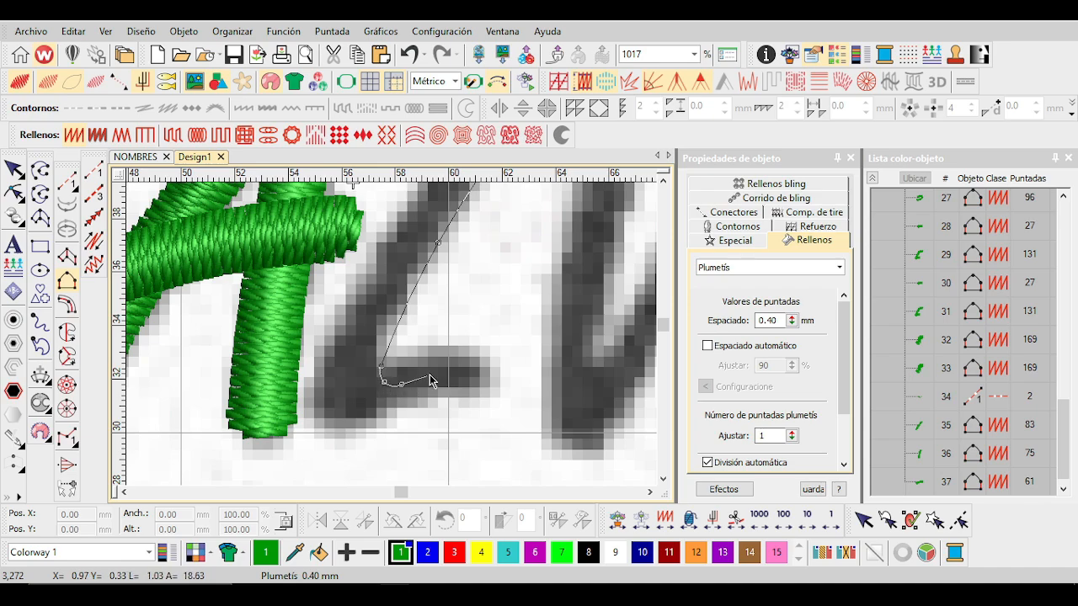
pyautogui.scroll(-1, 503, 354)
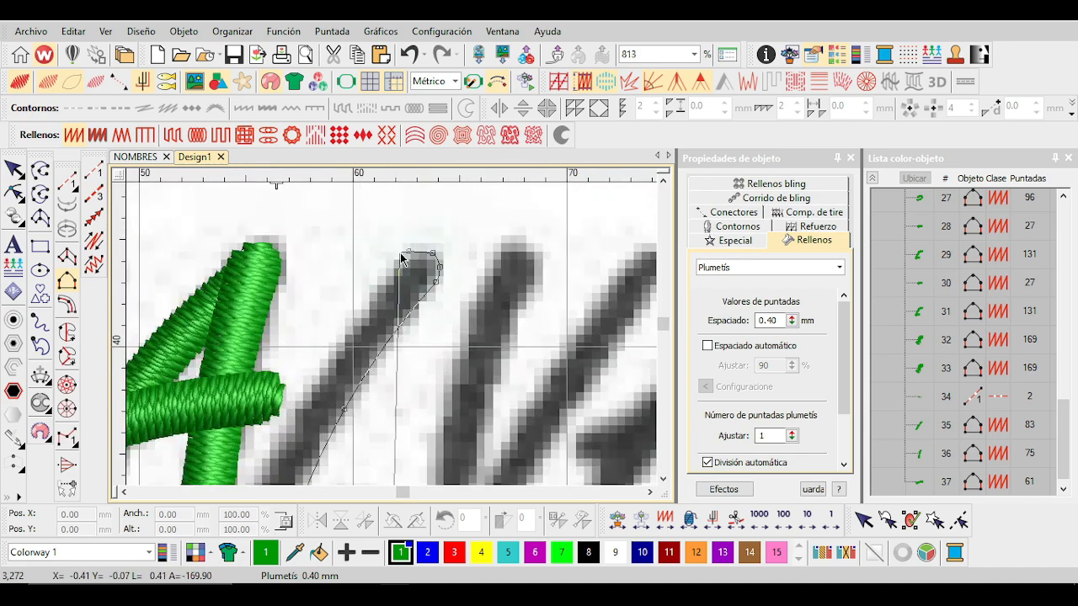
pyautogui.scroll(1, 271, 479)
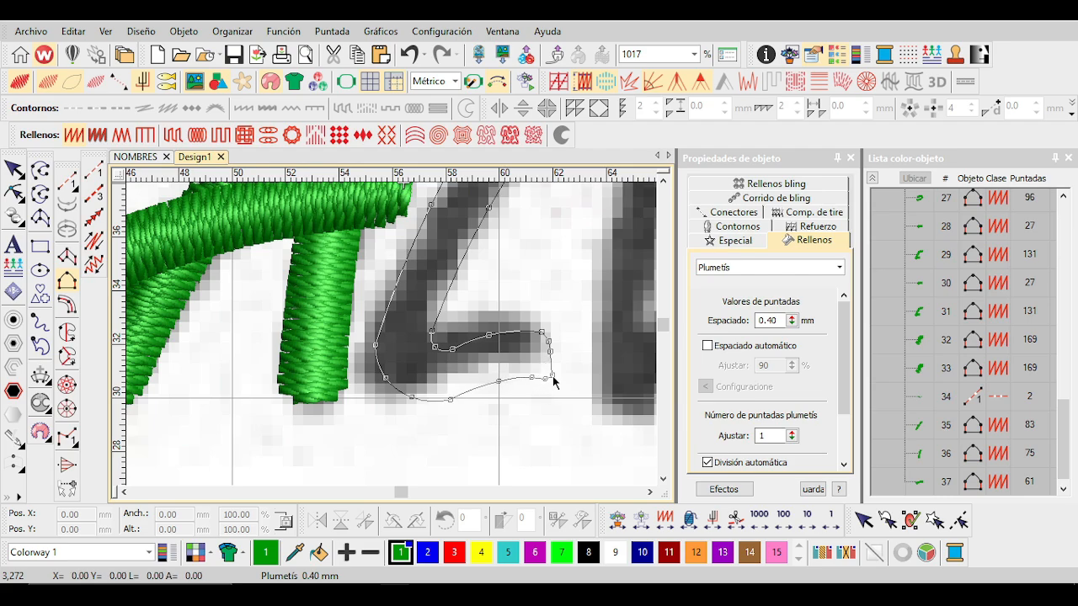
pyautogui.press('Return')
pyautogui.scroll(3, 553, 381)
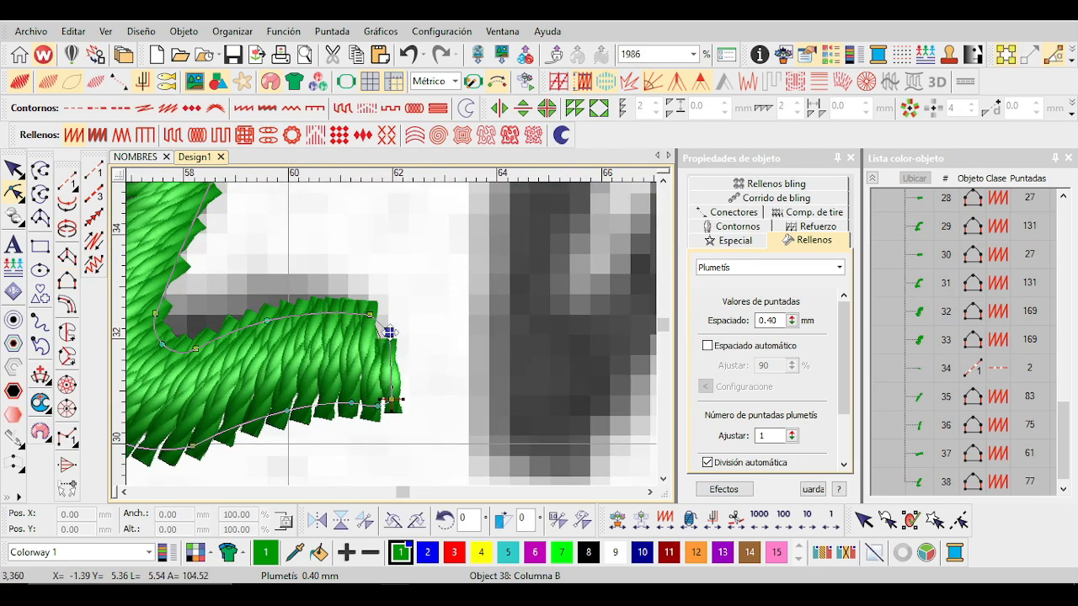
# Trace the long slanted stroke of the V in SALVAR from its lower vertex to its upper tip and fill it with Plumetís stitches.
pyautogui.scroll(-3, 390, 333)
pyautogui.scroll(-3, 391, 340)
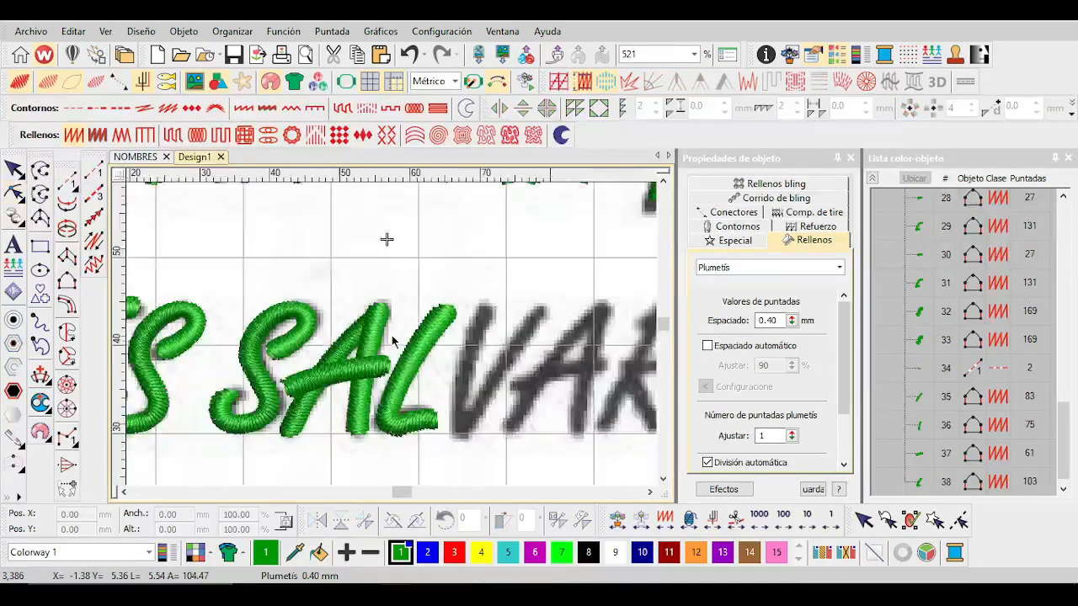
pyautogui.scroll(2, 413, 326)
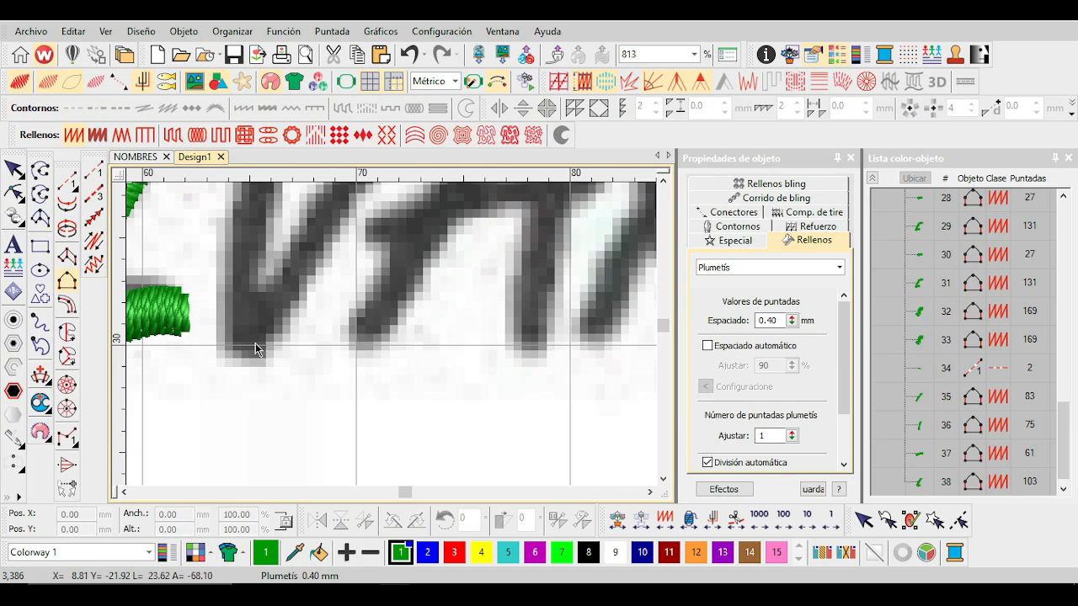
pyautogui.scroll(-2, 295, 324)
pyautogui.scroll(1, 396, 312)
pyautogui.rightClick(362, 381)
pyautogui.scroll(2, 388, 327)
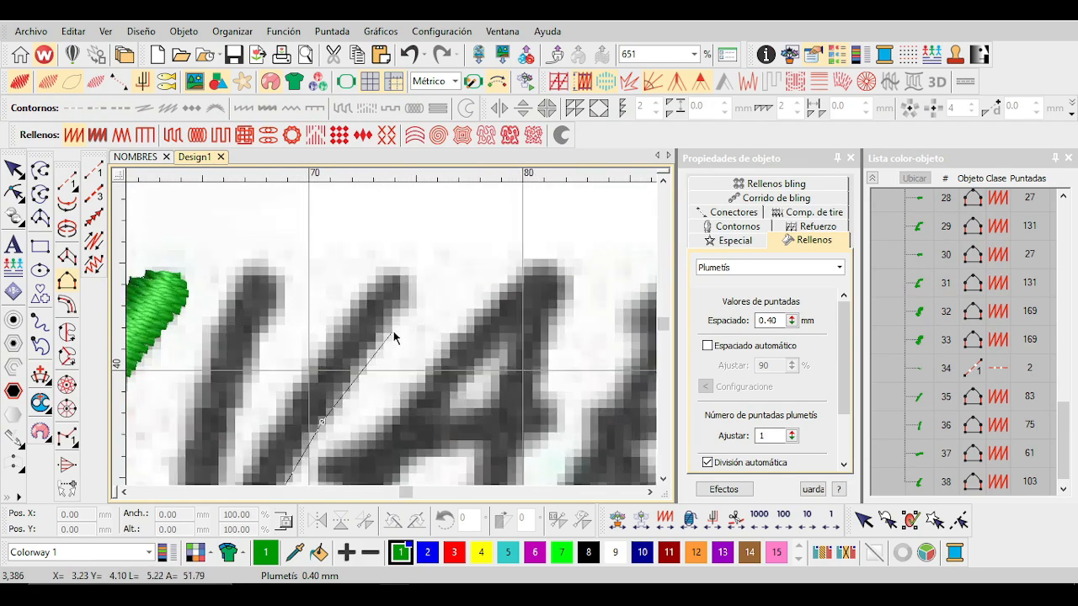
pyautogui.rightClick(409, 297)
pyautogui.rightClick(416, 280)
pyautogui.click(414, 272)
pyautogui.scroll(-2, 348, 384)
pyautogui.scroll(2, 379, 363)
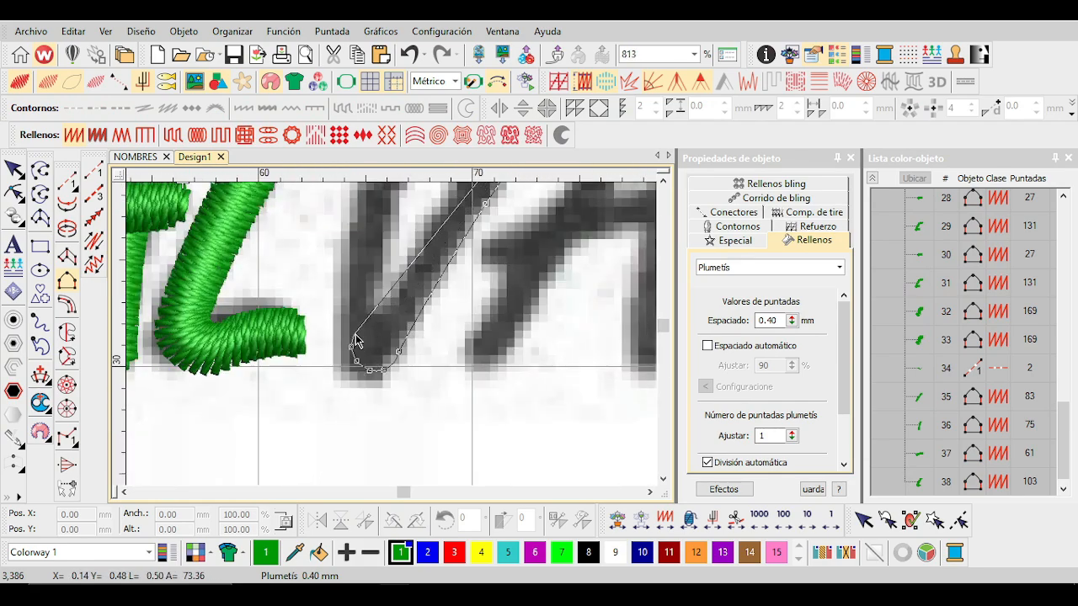
pyautogui.scroll(-1, 354, 341)
pyautogui.scroll(3, 396, 336)
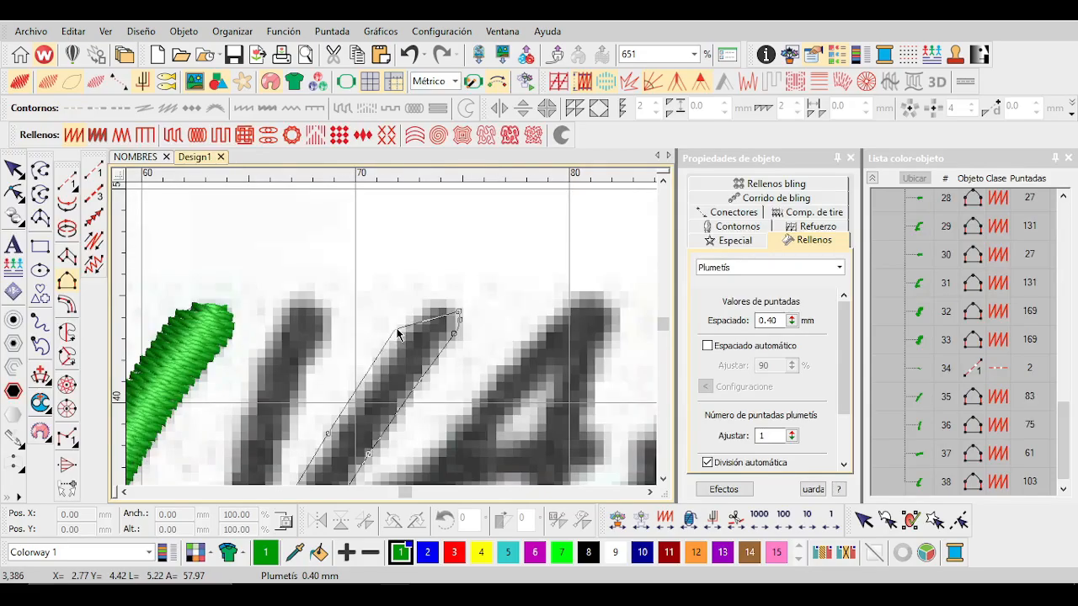
pyautogui.press('Return')
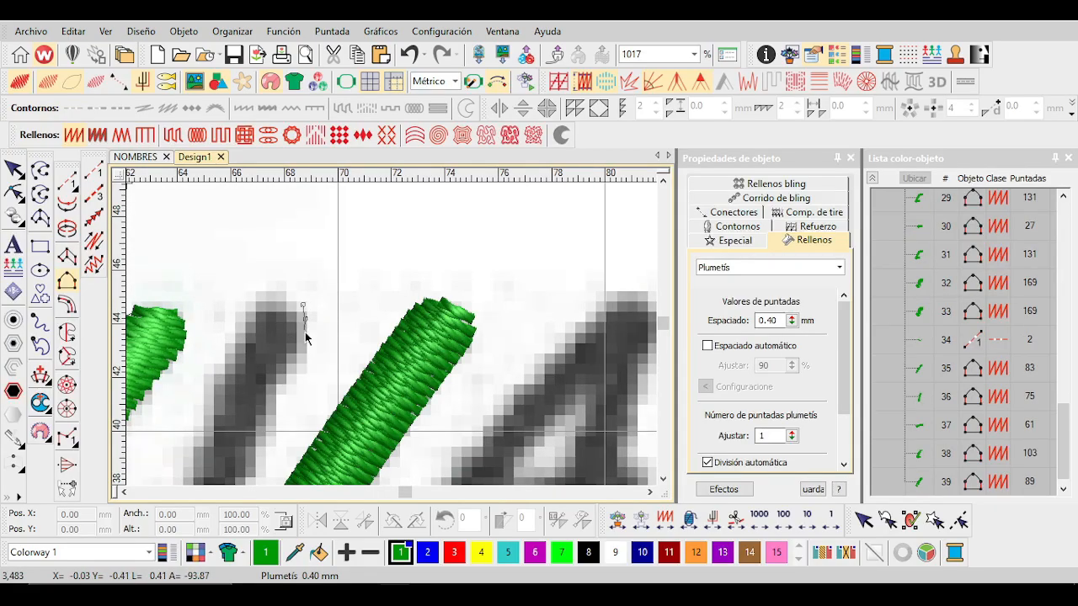
# Trace the steeper left stroke of the V in SALVAR and fill it with Plumetís stitches.
pyautogui.scroll(-1, 393, 340)
pyautogui.scroll(-1, 367, 462)
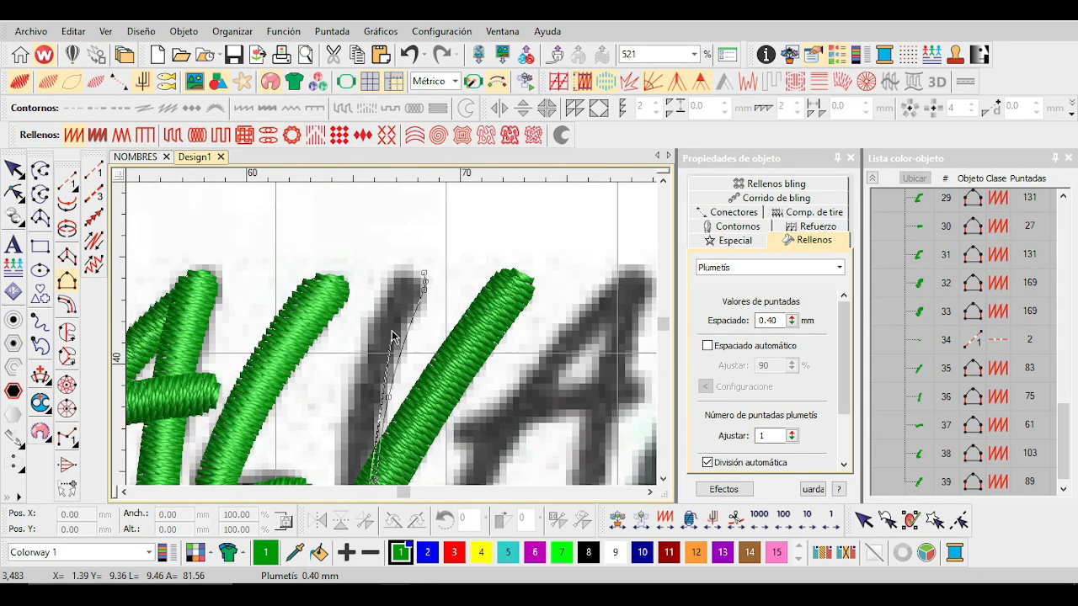
pyautogui.scroll(2, 412, 252)
pyautogui.scroll(-1, 371, 313)
pyautogui.scroll(1, 393, 379)
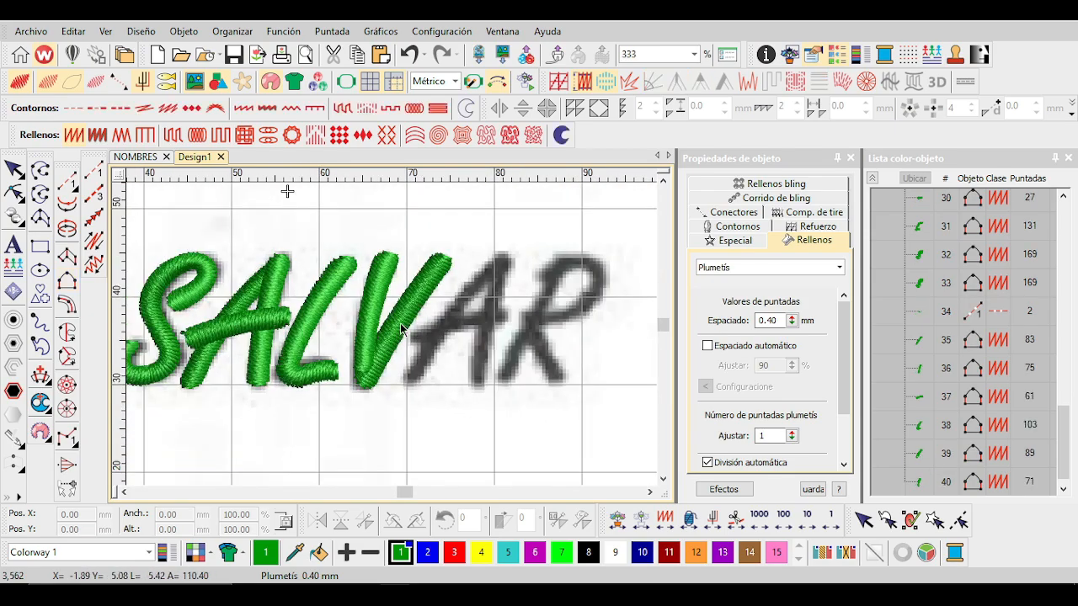
# Reorder the V of SALVAR so its long slanted stroke is stitched after the left stroke.
pyautogui.click(404, 322)
pyautogui.scroll(-2, 406, 370)
pyautogui.scroll(2, 345, 367)
pyautogui.press('Escape')
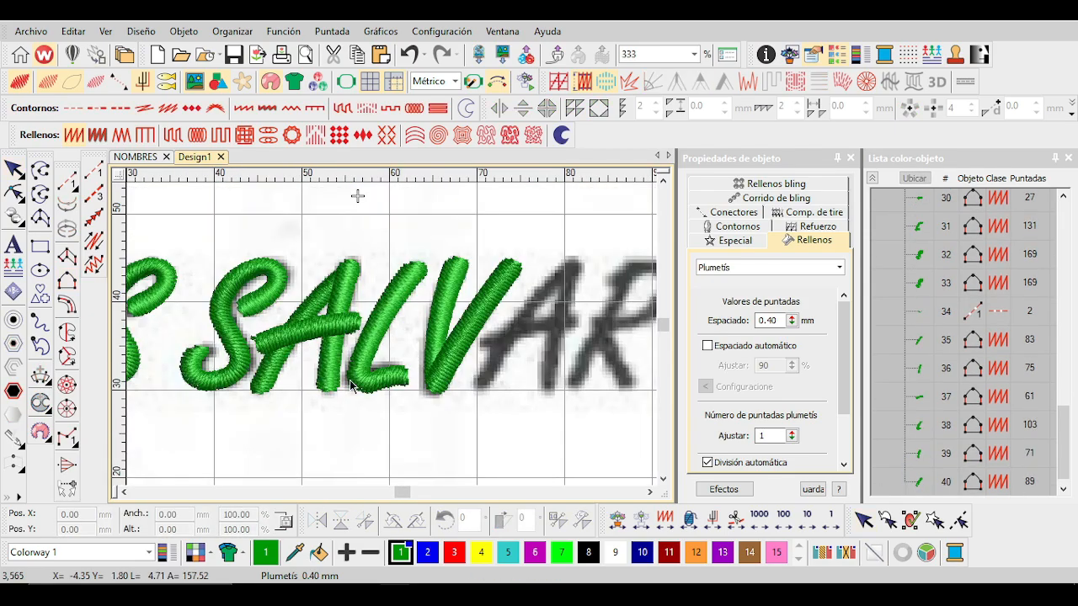
# Select the three pieces of the first A of SALVAR and copy them onto its second A.
pyautogui.press('d')
pyautogui.click(317, 330)
pyautogui.keyDown('ctrl'); pyautogui.click(325, 367); pyautogui.keyUp('ctrl')
pyautogui.rightClick(324, 367)
pyautogui.click(283, 368)
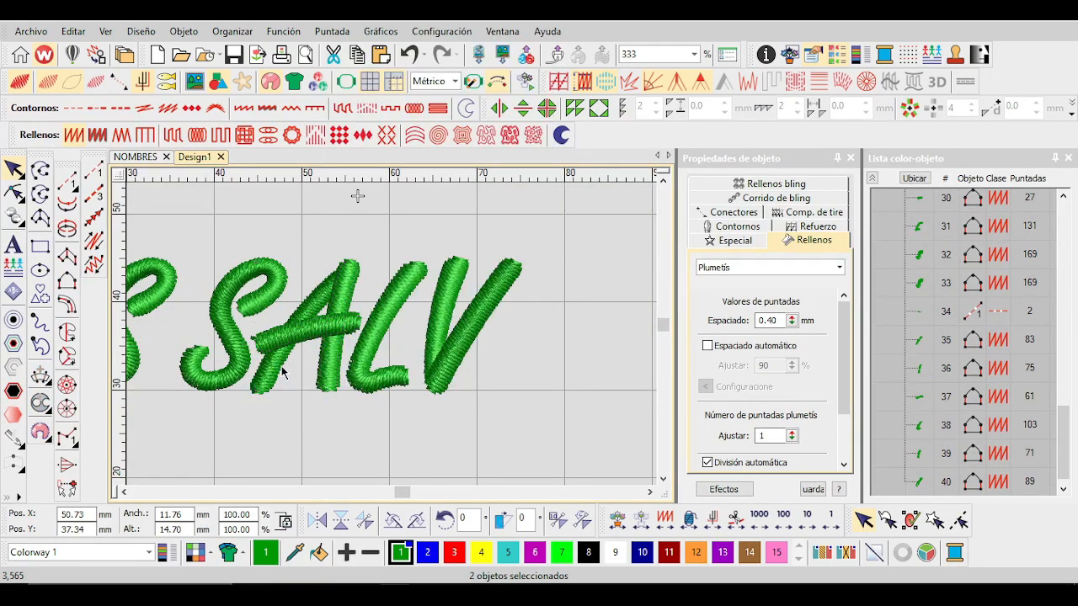
pyautogui.click(279, 365)
pyautogui.keyDown('ctrl'); pyautogui.click(331, 358); pyautogui.keyUp('ctrl')
pyautogui.keyDown('ctrl'); pyautogui.click(316, 334); pyautogui.keyUp('ctrl')
pyautogui.scroll(-2, 317, 335)
pyautogui.press('d')
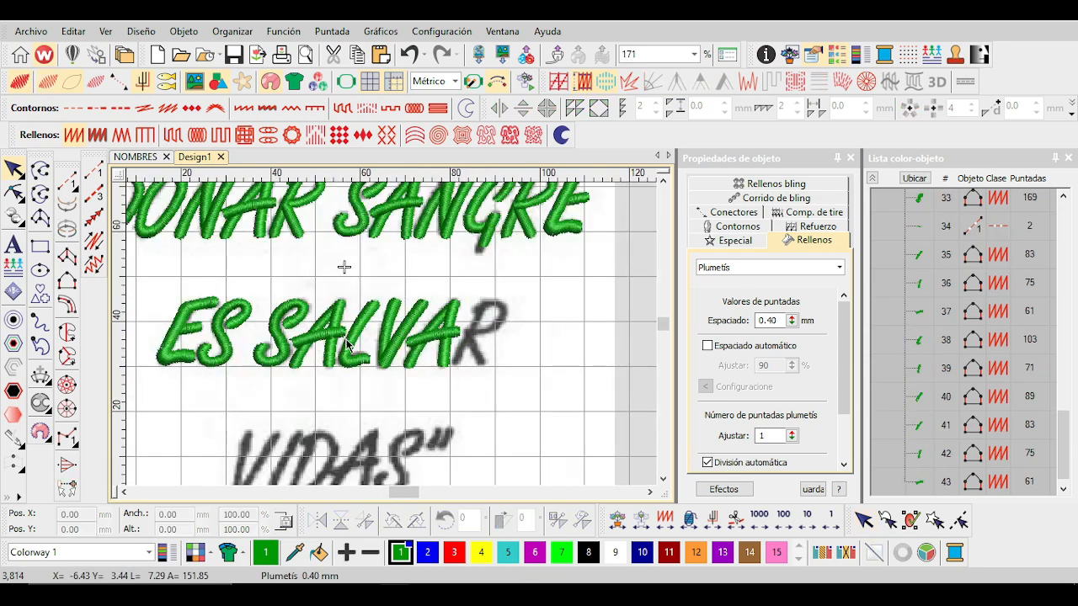
# Copy the three pieces of the R of SANGRE onto the R of SALVAR and check their outlines against the background image.
pyautogui.scroll(-1, 474, 313)
pyautogui.scroll(1, 461, 321)
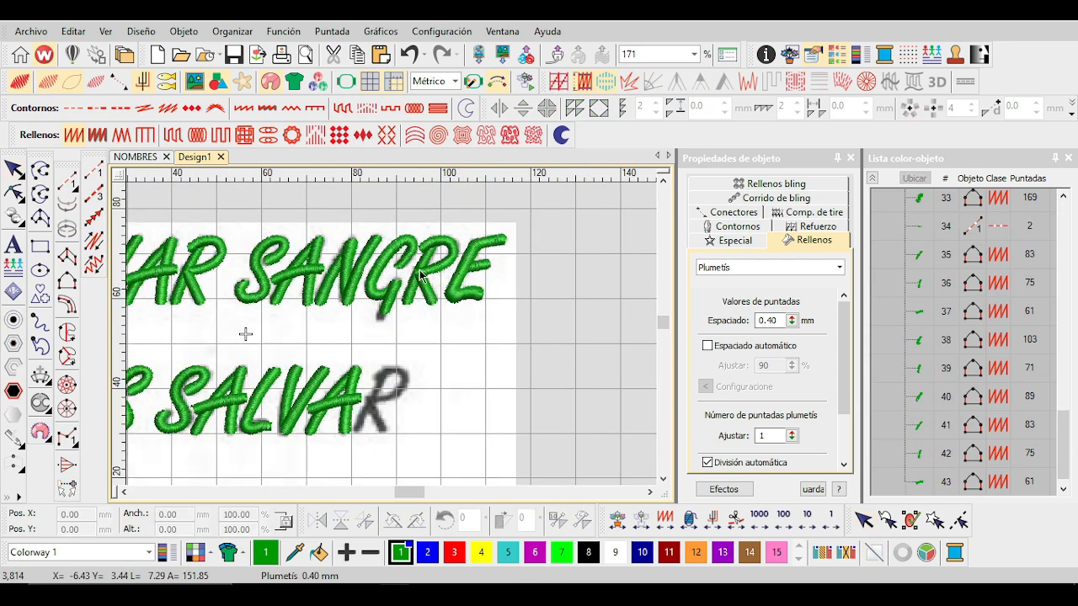
pyautogui.click(422, 267)
pyautogui.keyDown('ctrl'); pyautogui.click(436, 270); pyautogui.keyUp('ctrl')
pyautogui.keyDown('ctrl'); pyautogui.click(432, 289); pyautogui.keyUp('ctrl')
pyautogui.moveTo(433, 289); pyautogui.dragTo(385, 420)
pyautogui.press('s')
pyautogui.scroll(1, 387, 402)
pyautogui.scroll(-3, 382, 335)
pyautogui.press('Escape')
pyautogui.scroll(1, 312, 378)
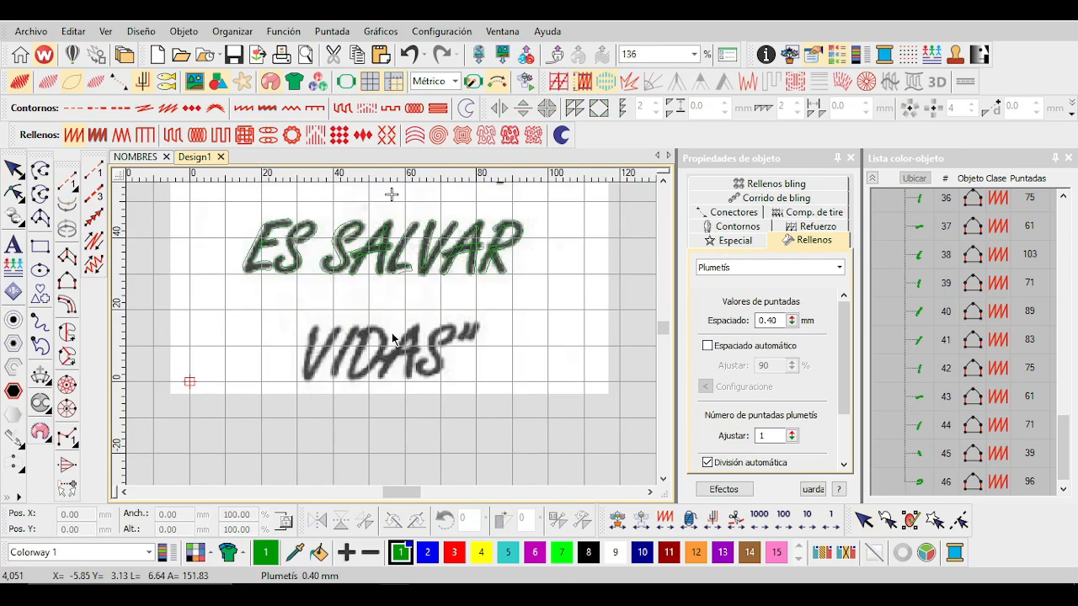
# Copy both strokes of the V of SALVAR onto the V of VIDAS and align them with the image.
pyautogui.scroll(-1, 393, 339)
pyautogui.scroll(1, 392, 334)
pyautogui.scroll(1, 391, 334)
pyautogui.click(439, 329)
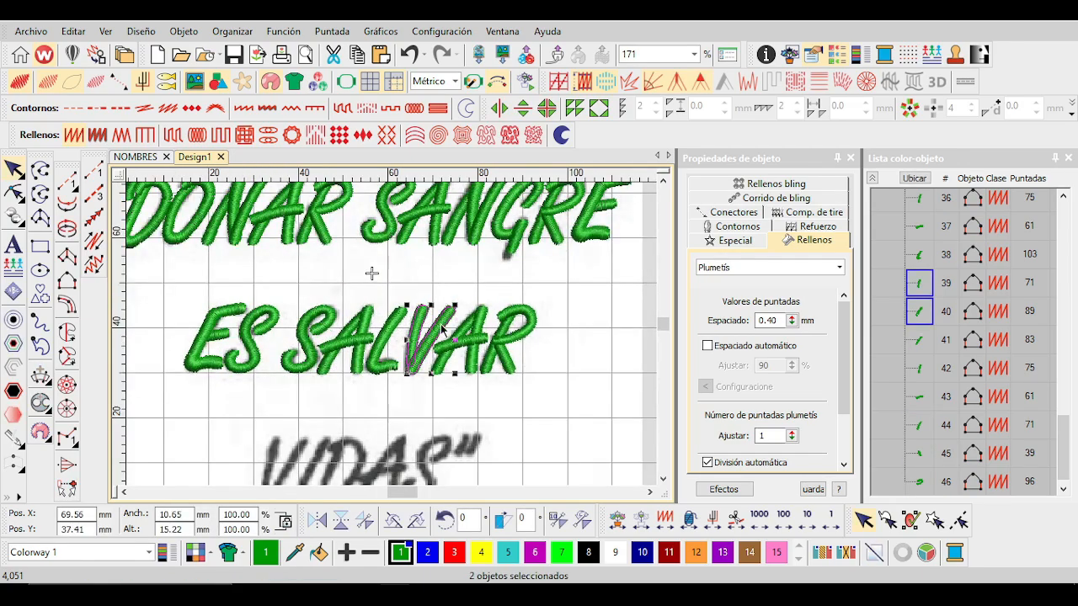
pyautogui.press('s')
pyautogui.scroll(3, 304, 442)
pyautogui.moveTo(391, 336); pyautogui.dragTo(371, 364)
pyautogui.scroll(-6, 455, 320)
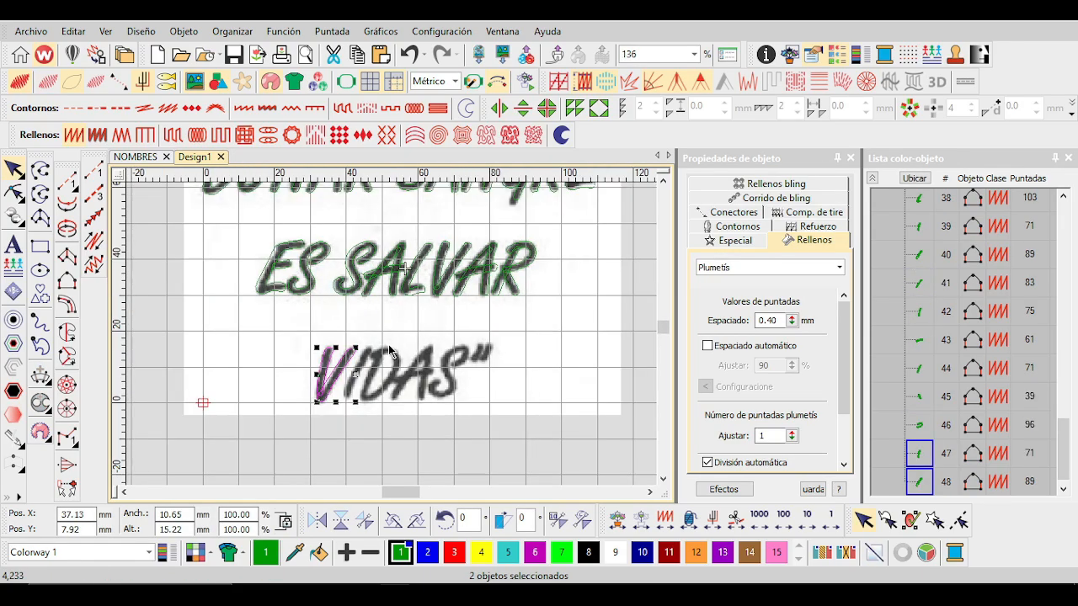
pyautogui.scroll(3, 393, 340)
pyautogui.scroll(-1, 421, 270)
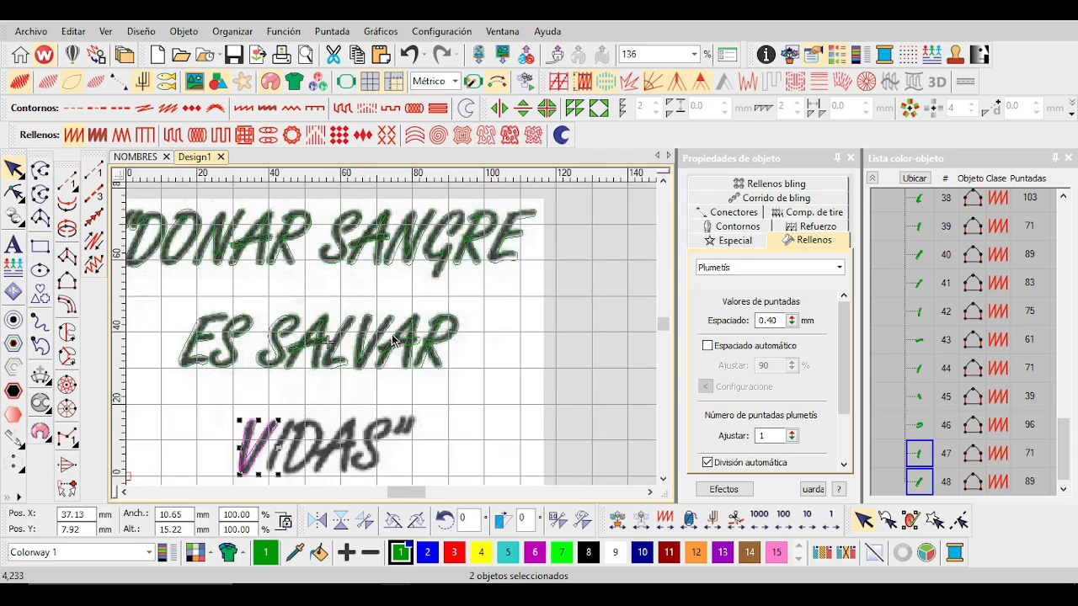
# Copy a slanted stroke of the N of SANGRE onto the I of VIDAS.
pyautogui.press('Escape')
pyautogui.press('s')
pyautogui.click(411, 256)
pyautogui.moveTo(412, 256); pyautogui.dragTo(275, 452)
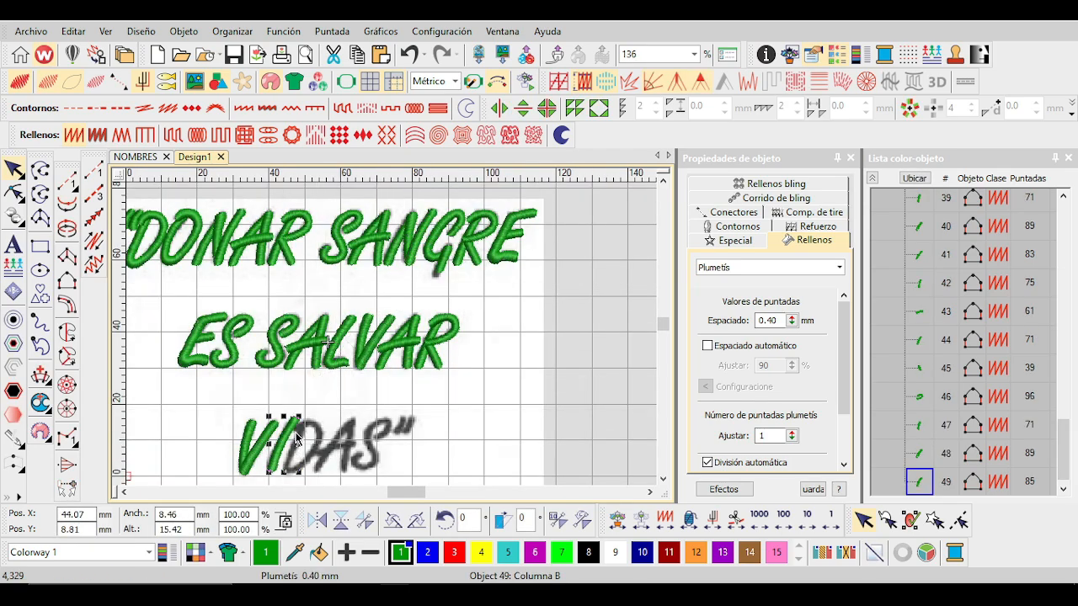
pyautogui.scroll(7, 274, 450)
# Reshape the copied stroke so its outline fits the I of VIDAS in the background image.
pyautogui.press('s')
pyautogui.press('h')
pyautogui.press('s')
pyautogui.press('s')
pyautogui.moveTo(388, 292)
pyautogui.mouseDown()
pyautogui.moveTo(373, 309)
pyautogui.moveTo(382, 344)
pyautogui.moveTo(371, 349)
pyautogui.mouseUp()
pyautogui.press('s')
pyautogui.scroll(-3, 411, 257)
pyautogui.scroll(2, 374, 344)
pyautogui.press('s')
pyautogui.press('Escape')
pyautogui.scroll(-7, 381, 340)
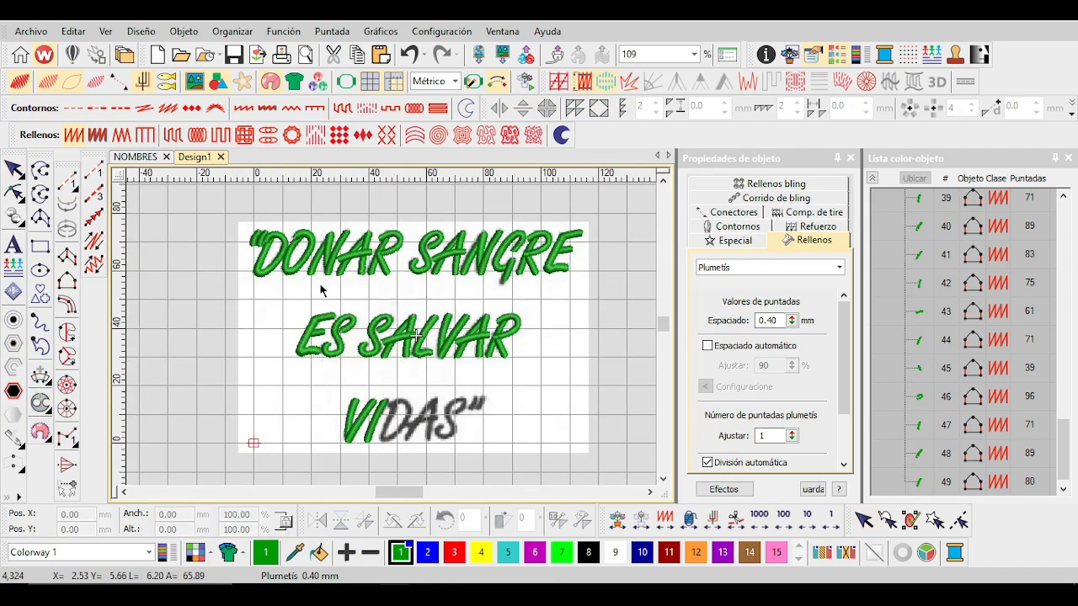
# Copy the D of DONAR onto the D of VIDAS and align its outline with the image.
pyautogui.click(273, 254)
pyautogui.moveTo(398, 434); pyautogui.dragTo(398, 434)
pyautogui.scroll(5, 398, 434)
pyautogui.press('s')
pyautogui.moveTo(394, 337); pyautogui.dragTo(386, 348)
pyautogui.press('s')
pyautogui.scroll(-6, 384, 349)
pyautogui.scroll(3, 394, 287)
pyautogui.press('Escape')
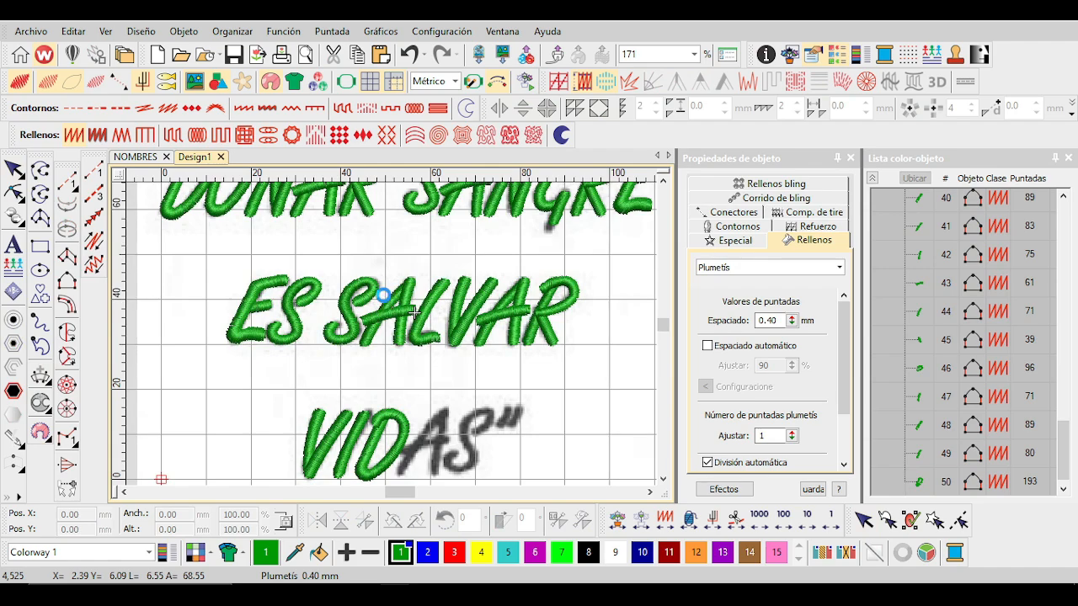
# Copy the first A of SALVAR onto the A of VIDAS and check its outline against the image.
pyautogui.click(394, 306)
pyautogui.moveTo(398, 314); pyautogui.dragTo(433, 445)
pyautogui.scroll(2, 433, 447)
pyautogui.press('s')
pyautogui.scroll(-3, 387, 330)
pyautogui.scroll(3, 311, 252)
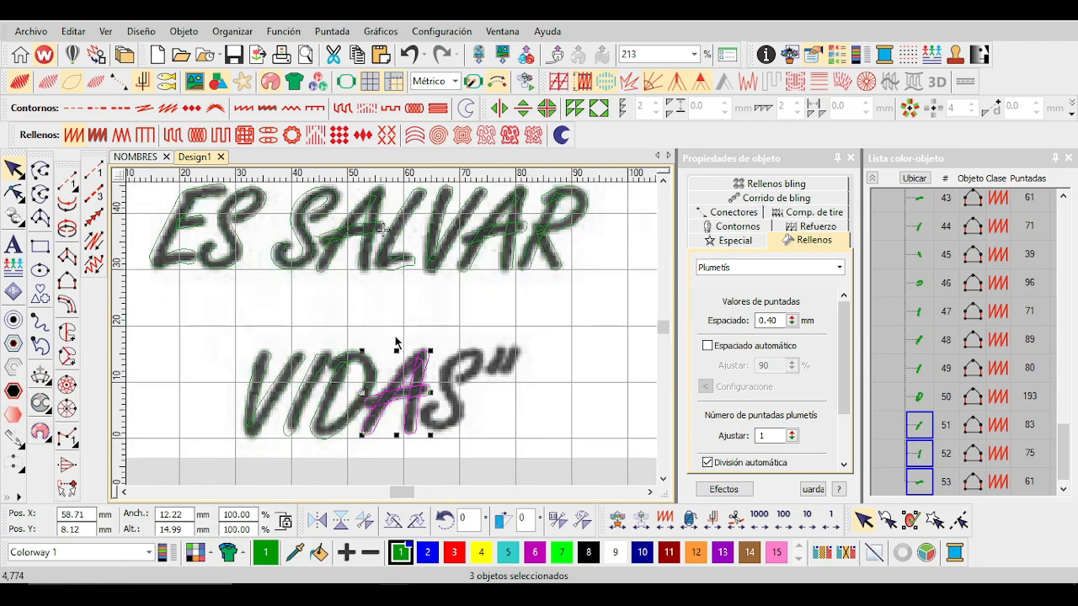
# Copy the finished S of ES onto the S of VIDAS.
pyautogui.click(289, 304)
pyautogui.click(238, 246)
pyautogui.moveTo(238, 246); pyautogui.dragTo(498, 510)
pyautogui.moveTo(264, 257)
pyautogui.mouseDown()
pyautogui.moveTo(504, 455)
pyautogui.moveTo(513, 450)
pyautogui.mouseUp()
# Copy the opening quotation marks before DONAR onto the closing quotation marks after VIDAS.
pyautogui.scroll(-5, 502, 379)
pyautogui.click(307, 244)
pyautogui.scroll(3, 306, 242)
pyautogui.moveTo(270, 272); pyautogui.dragTo(581, 474)
pyautogui.scroll(-2, 581, 475)
pyautogui.scroll(4, 393, 335)
pyautogui.moveTo(349, 290); pyautogui.dragTo(398, 376)
pyautogui.scroll(3, 401, 378)
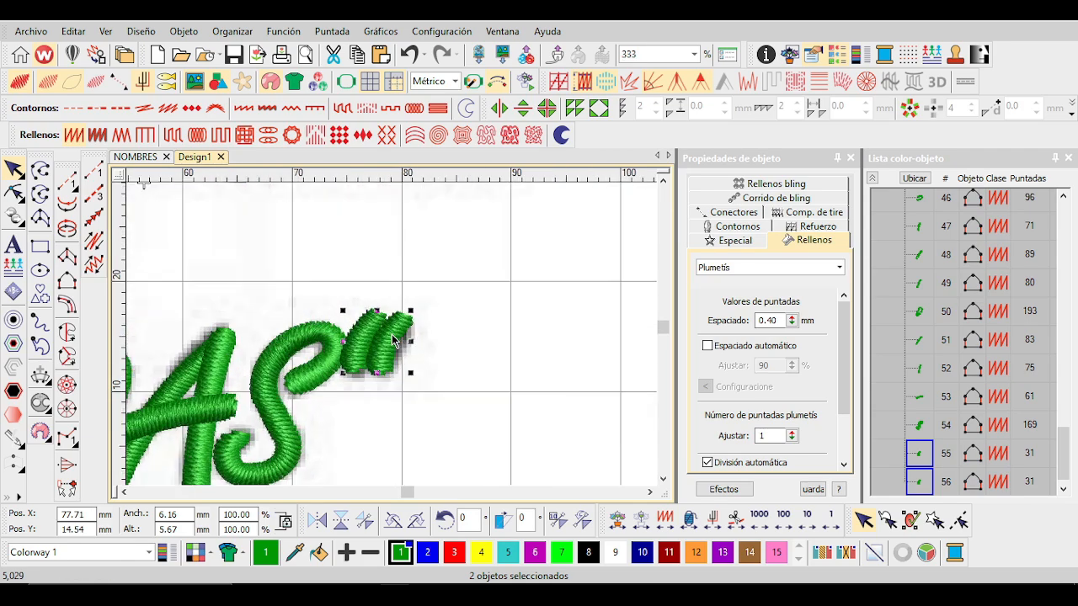
# Flip the closing quotation marks vertically and horizontally and nudge them into place over the image.
pyautogui.click(341, 522)
pyautogui.click(318, 521)
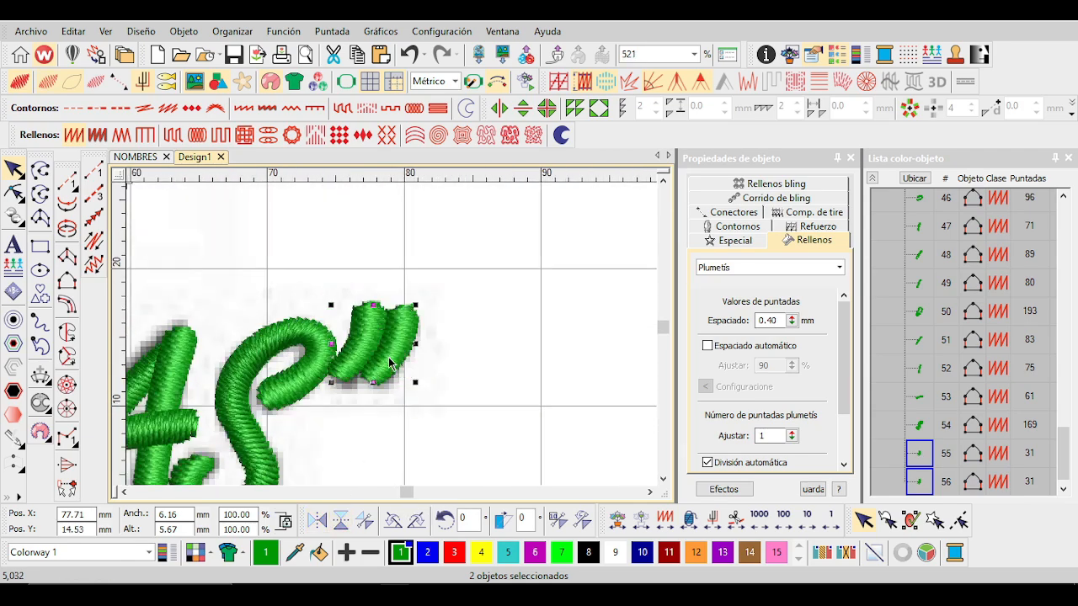
pyautogui.moveTo(394, 334); pyautogui.dragTo(397, 332)
# Select all the lettering objects of the design.
pyautogui.scroll(-10, 397, 332)
pyautogui.click(273, 346)
pyautogui.hotkey('ctrl', 'a')
pyautogui.scroll(3, 386, 324)
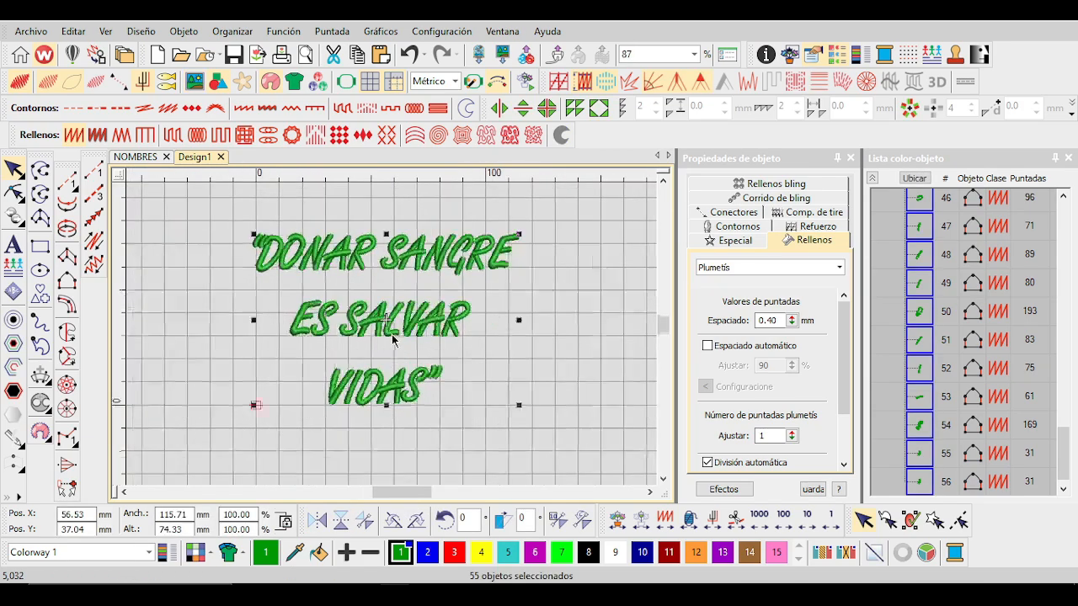
# Step through the stitching sequence from the design's start in plain stitch view.
pyautogui.press('Escape')
pyautogui.press('t')
pyautogui.press('Home')
pyautogui.scroll(5, 337, 312)
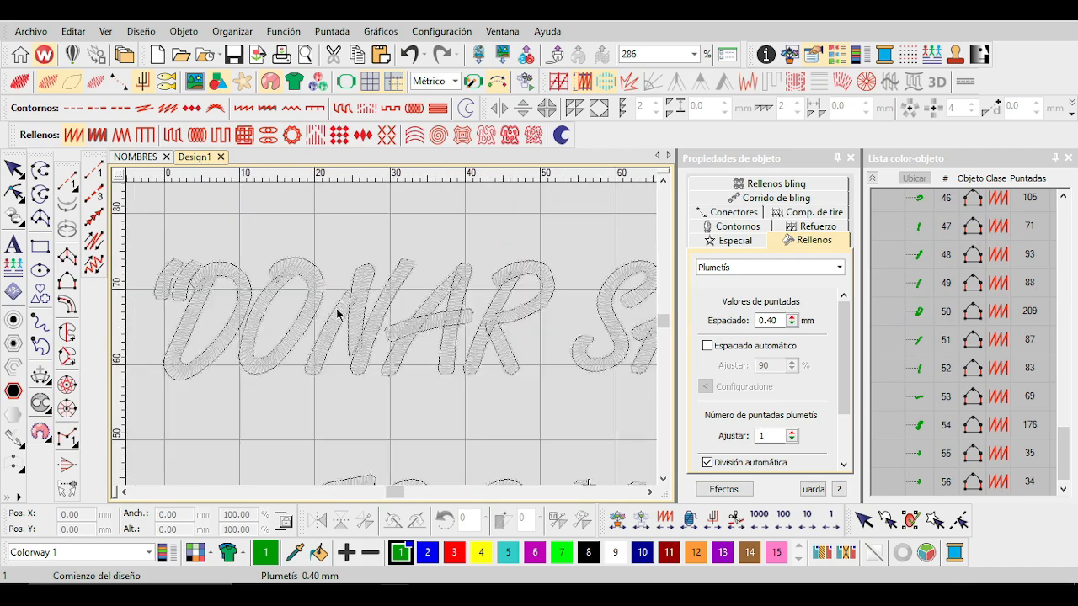
pyautogui.scroll(-1, 395, 340)
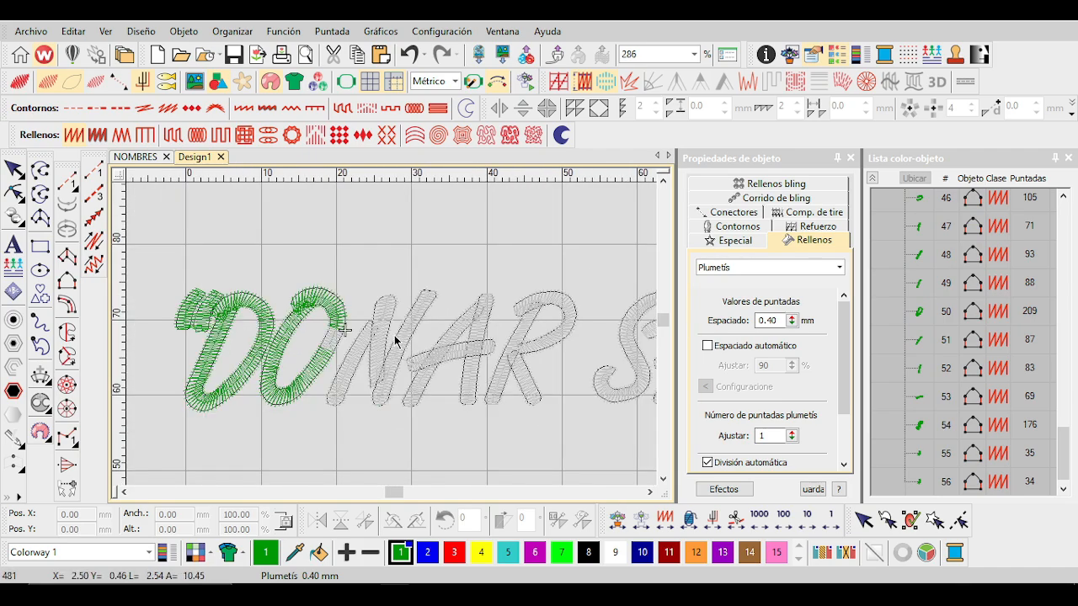
pyautogui.scroll(-1, 421, 341)
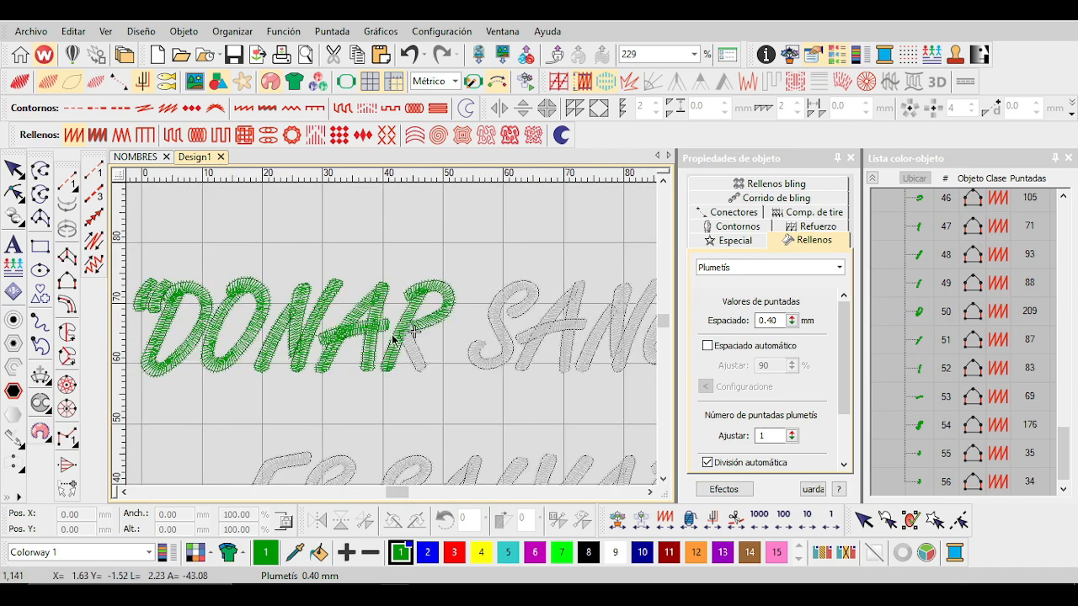
# Display the connectors between letters and inspect the connector settings of the lower leg of DONAR's R in realistic view.
pyautogui.click(123, 88)
pyautogui.scroll(-1, 435, 359)
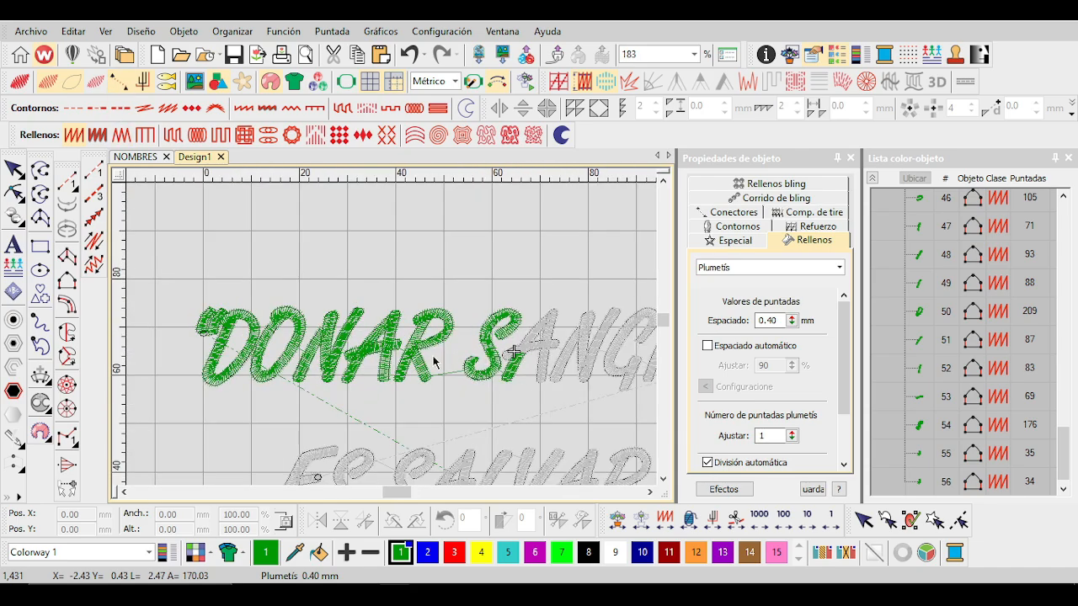
pyautogui.scroll(1, 495, 371)
pyautogui.scroll(2, 363, 340)
pyautogui.click(362, 339)
pyautogui.press('t')
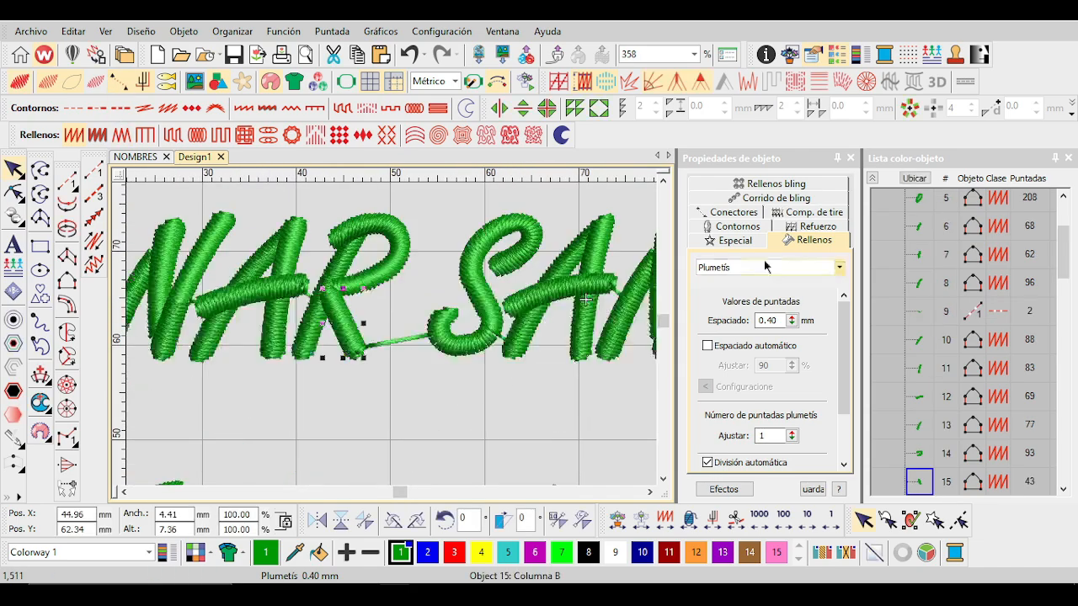
pyautogui.click(734, 212)
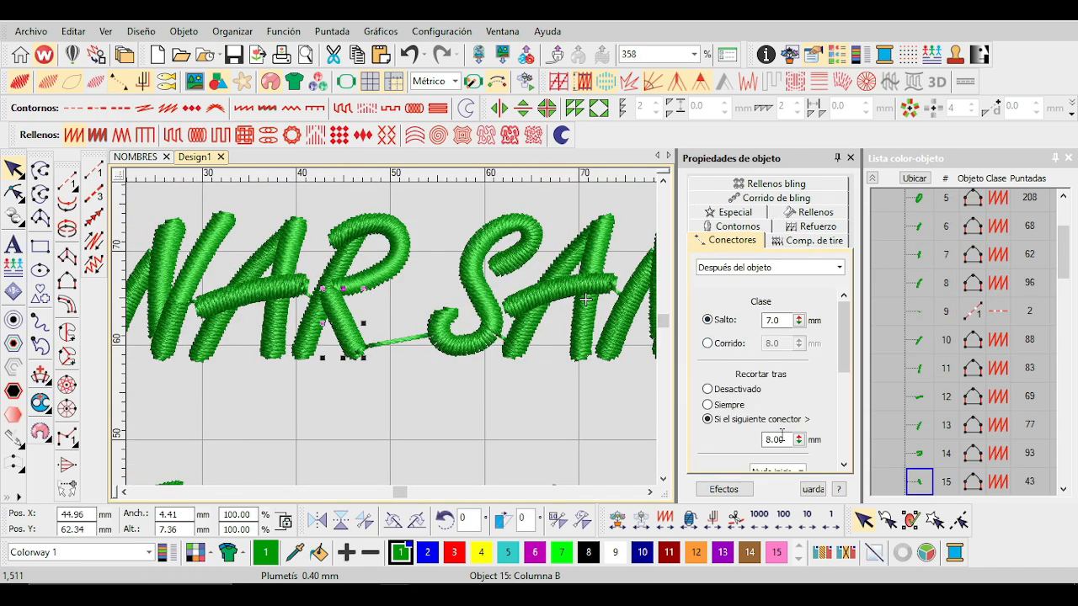
pyautogui.click(460, 386)
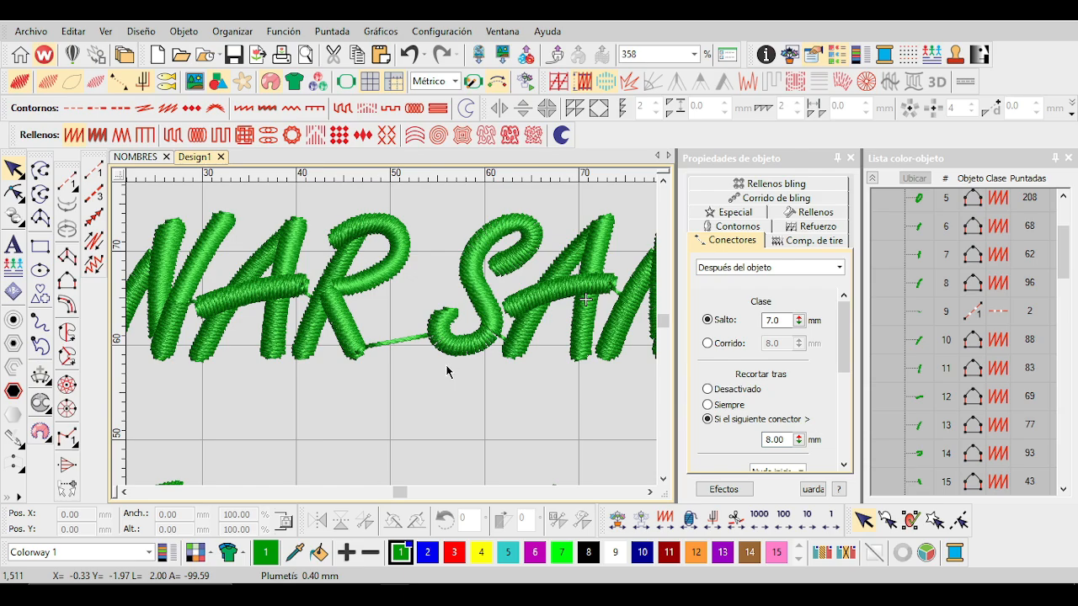
# Shift the O of DONAR slightly towards the N to bring the two letters closer together.
pyautogui.scroll(-5, 425, 356)
pyautogui.scroll(4, 426, 356)
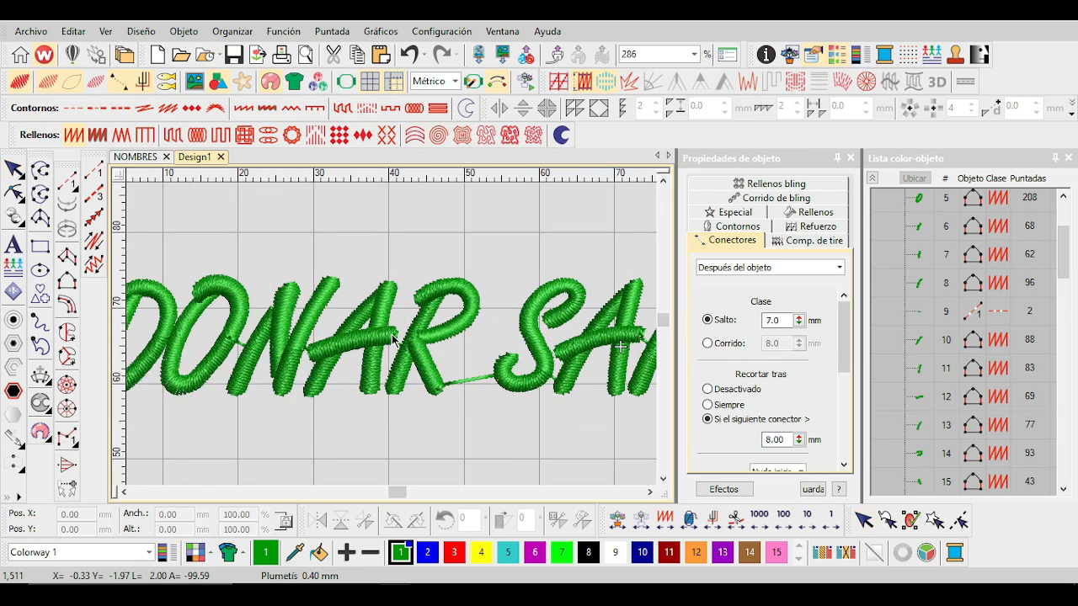
pyautogui.scroll(-6, 425, 370)
pyautogui.scroll(6, 295, 311)
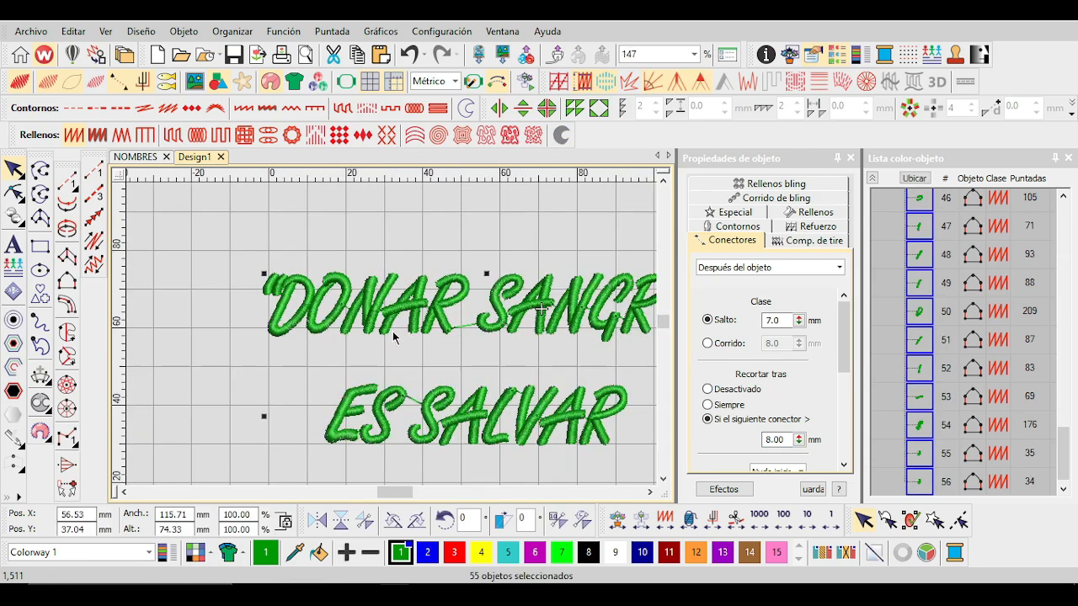
pyautogui.click(375, 288)
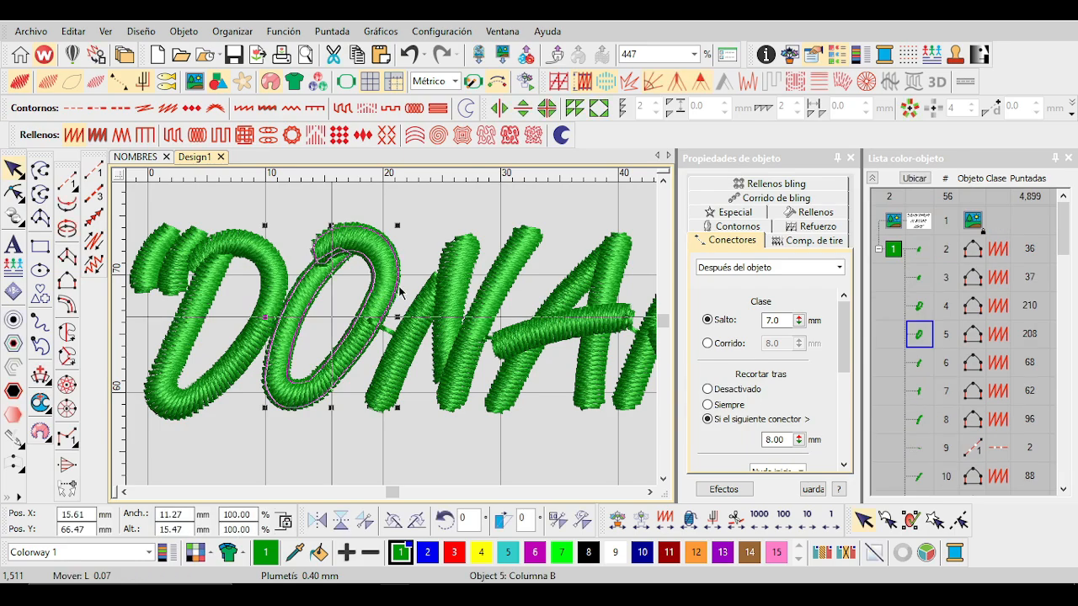
pyautogui.scroll(-1, 416, 345)
pyautogui.scroll(-4, 416, 345)
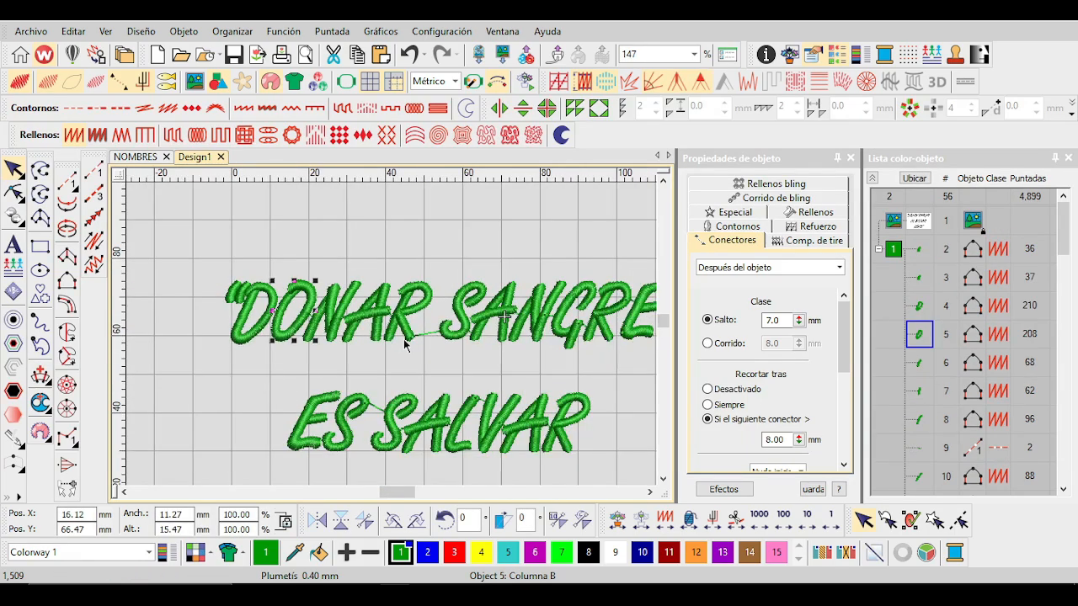
# Select the complete three-line lettering again.
pyautogui.click(471, 424)
pyautogui.moveTo(295, 273); pyautogui.dragTo(295, 274)
pyautogui.scroll(9, 295, 287)
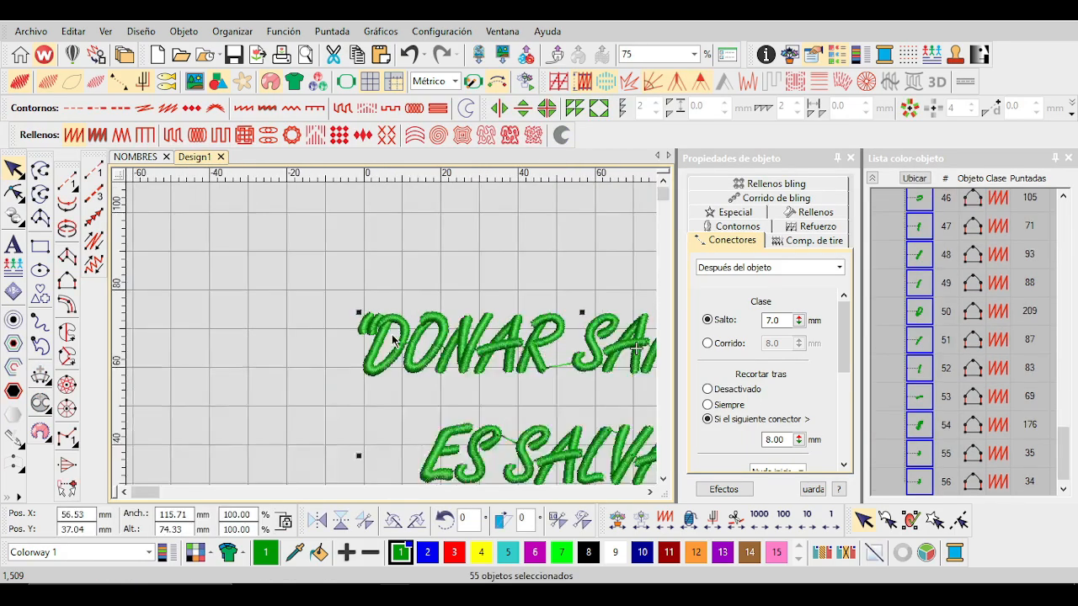
# Set the pull compensation of the whole three-line lettering to 0.40 mm.
pyautogui.scroll(-3, 410, 361)
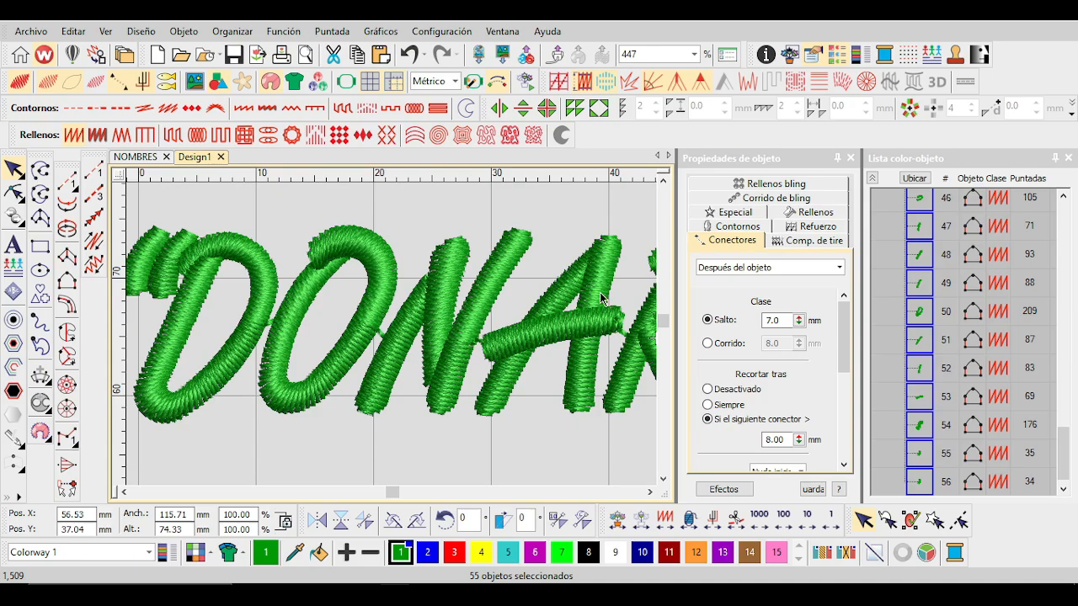
pyautogui.click(812, 240)
pyautogui.click(794, 291)
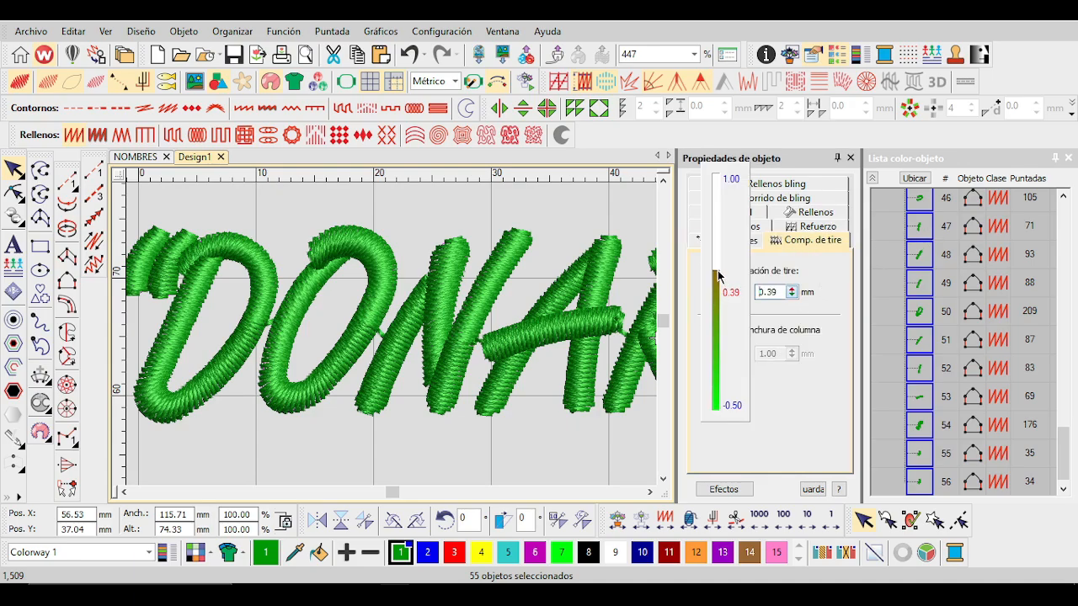
pyautogui.moveTo(720, 275); pyautogui.dragTo(720, 291)
pyautogui.press('Escape')
pyautogui.scroll(-5, 376, 337)
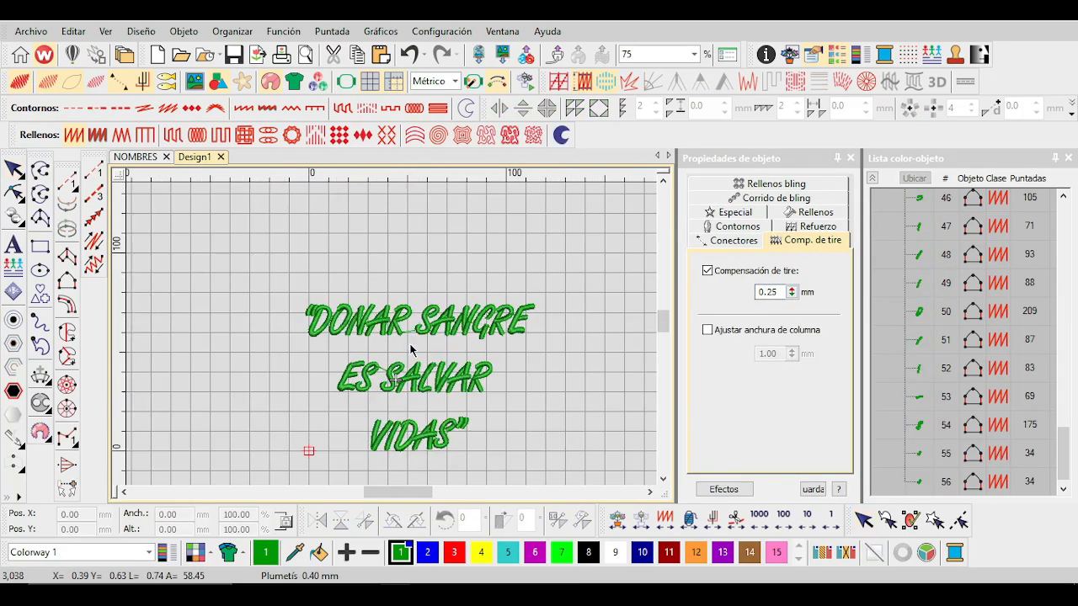
# Nudge the O of DONAR about 0.1 mm further towards the N.
pyautogui.scroll(2, 376, 337)
pyautogui.scroll(4, 375, 337)
pyautogui.click(390, 334)
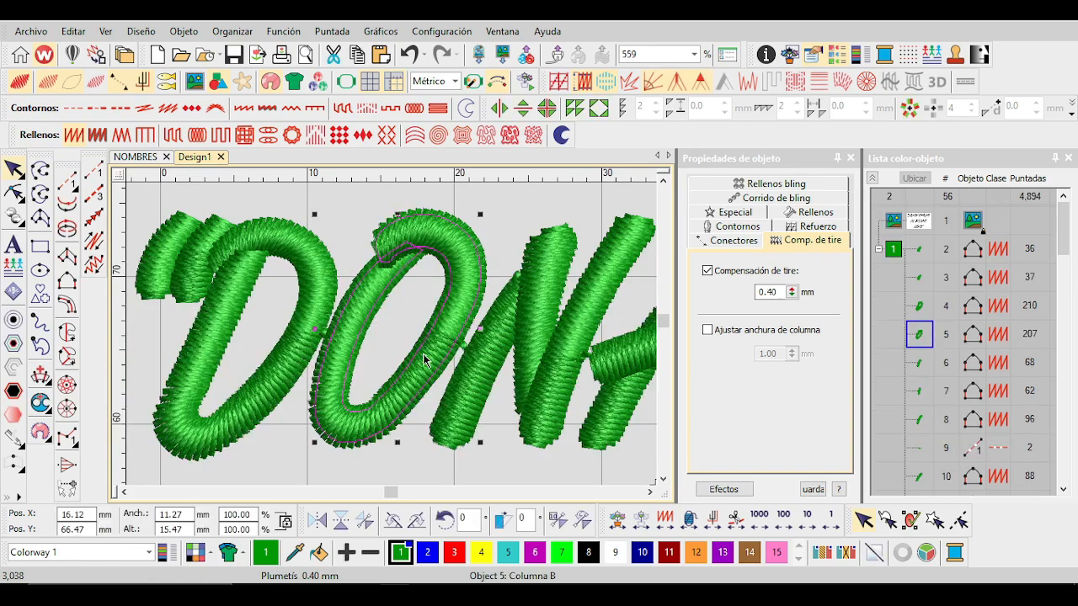
pyautogui.scroll(-3, 396, 333)
pyautogui.scroll(3, 402, 328)
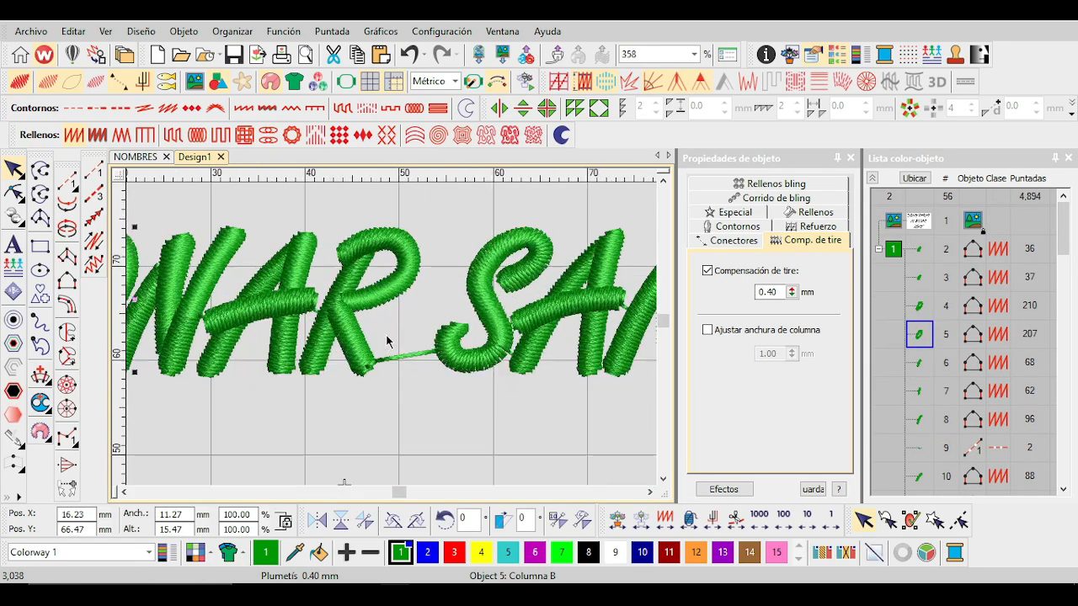
# Adjust the stitch end point at the end of the crossbar of DONAR's A, beside the R.
pyautogui.click(401, 329)
pyautogui.scroll(2, 402, 328)
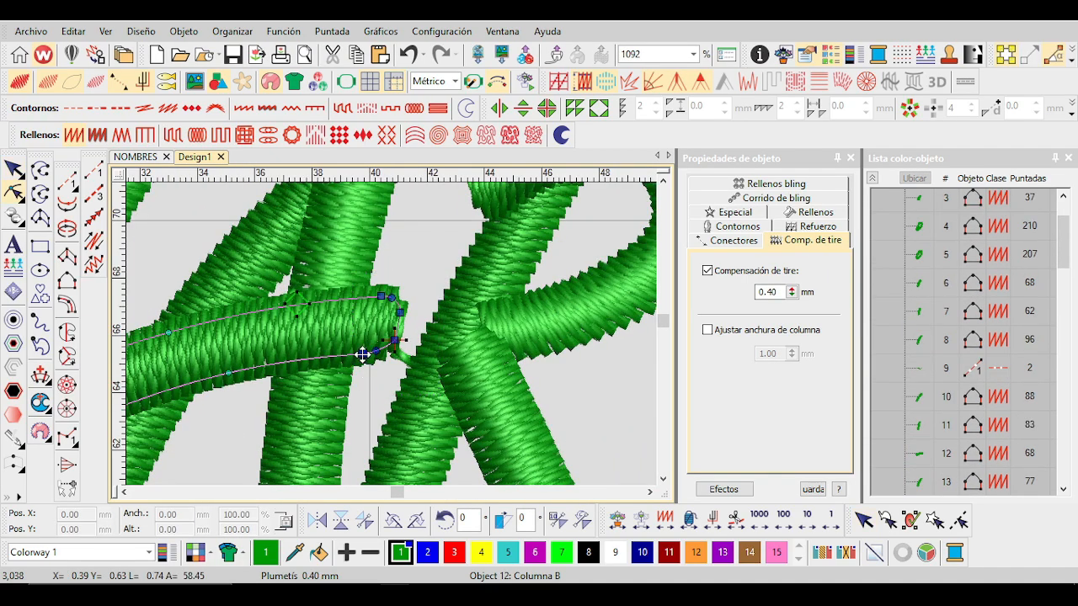
pyautogui.press('Escape')
pyautogui.scroll(-5, 413, 354)
pyautogui.scroll(1, 405, 339)
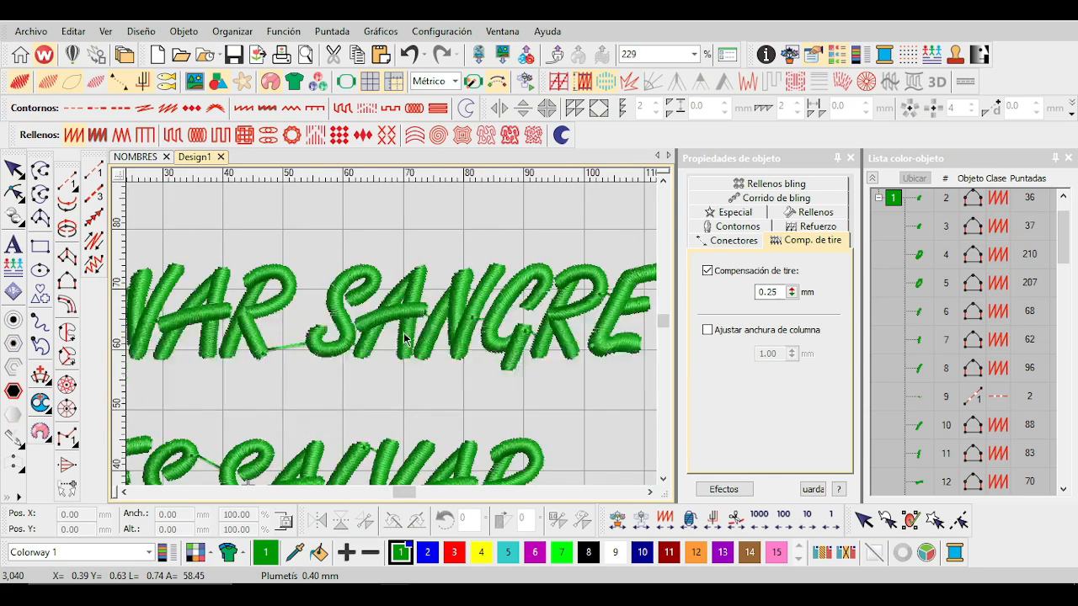
# Nudge the N and the A of SANGRE slightly to tighten the spacing between these letters.
pyautogui.scroll(-1, 405, 339)
pyautogui.scroll(2, 400, 339)
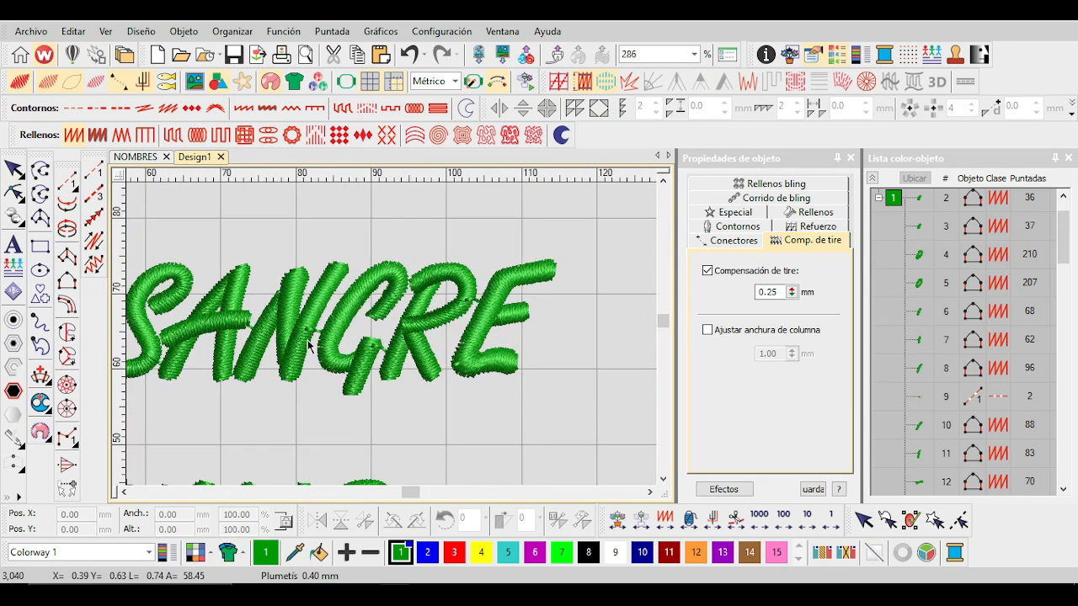
pyautogui.click(309, 345)
pyautogui.keyDown('shift'); pyautogui.click(317, 329); pyautogui.keyUp('shift')
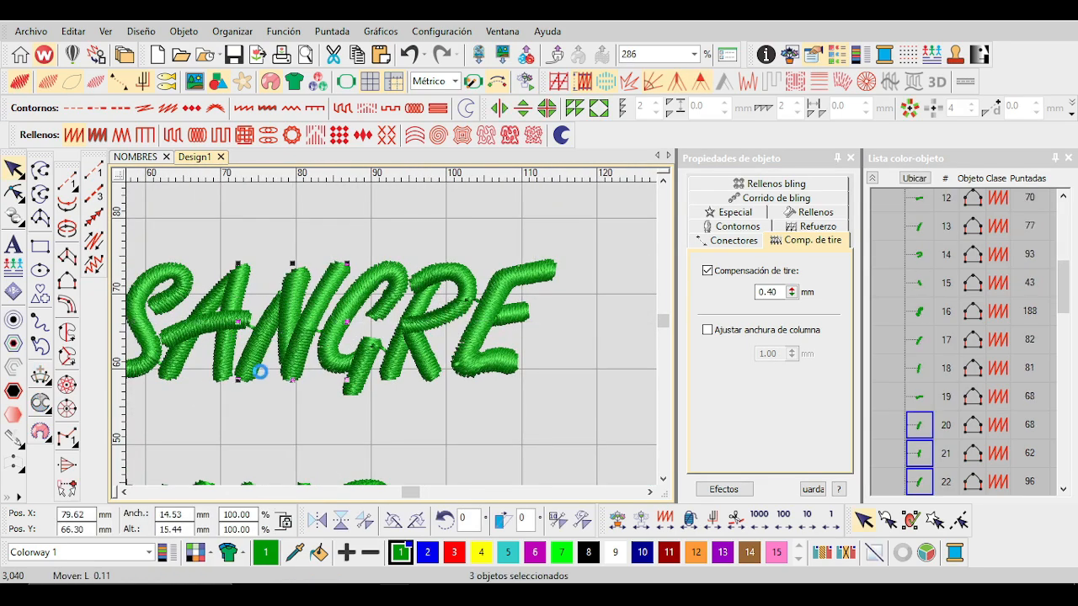
pyautogui.moveTo(270, 405); pyautogui.dragTo(185, 307)
pyautogui.moveTo(153, 256); pyautogui.dragTo(152, 253)
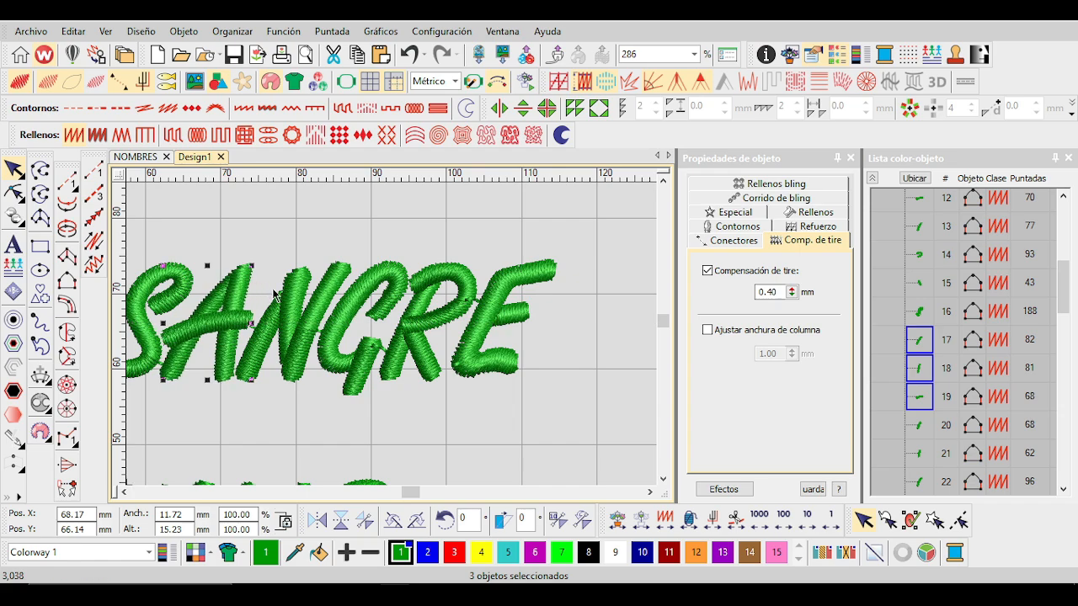
# Widen the L of SALVAR slightly towards the V.
pyautogui.scroll(-4, 376, 364)
pyautogui.scroll(1, 393, 341)
pyautogui.scroll(2, 392, 341)
pyautogui.click(392, 341)
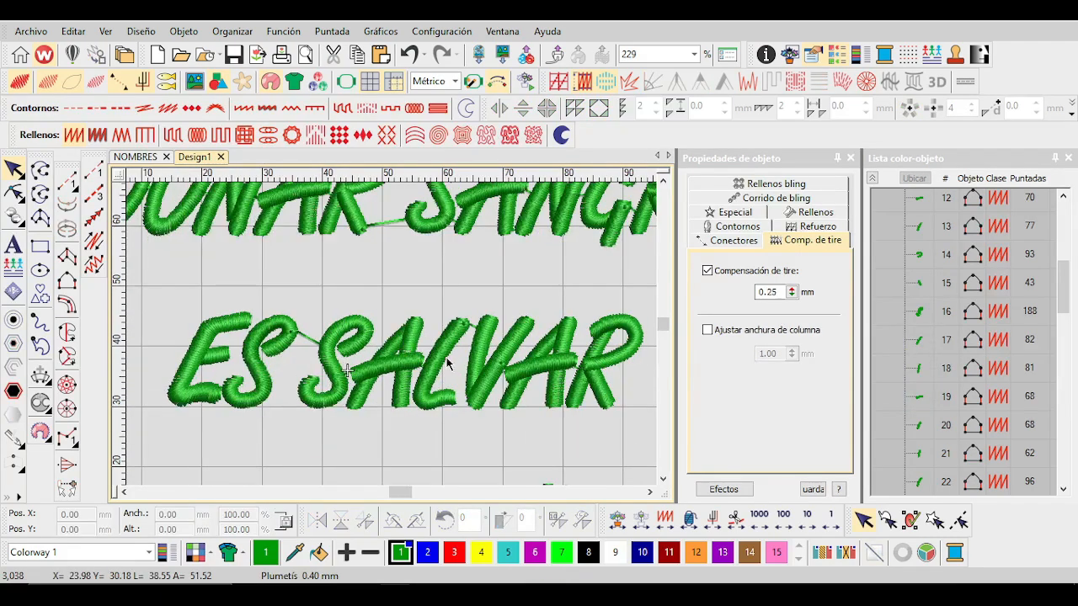
pyautogui.scroll(-4, 393, 349)
pyautogui.scroll(2, 396, 350)
pyautogui.scroll(3, 398, 349)
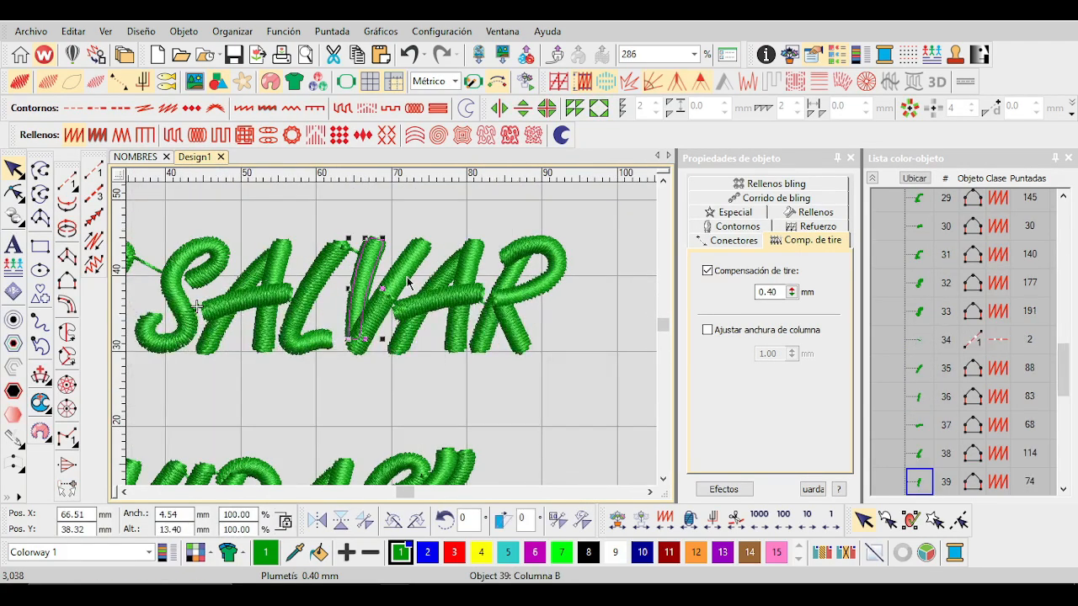
pyautogui.click(368, 247)
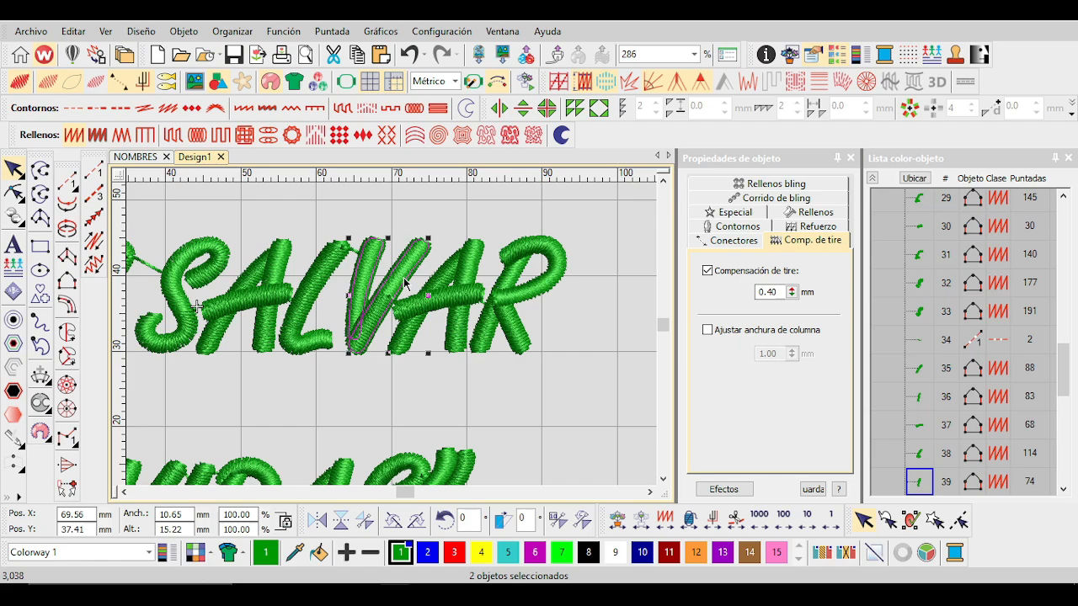
pyautogui.click(344, 298)
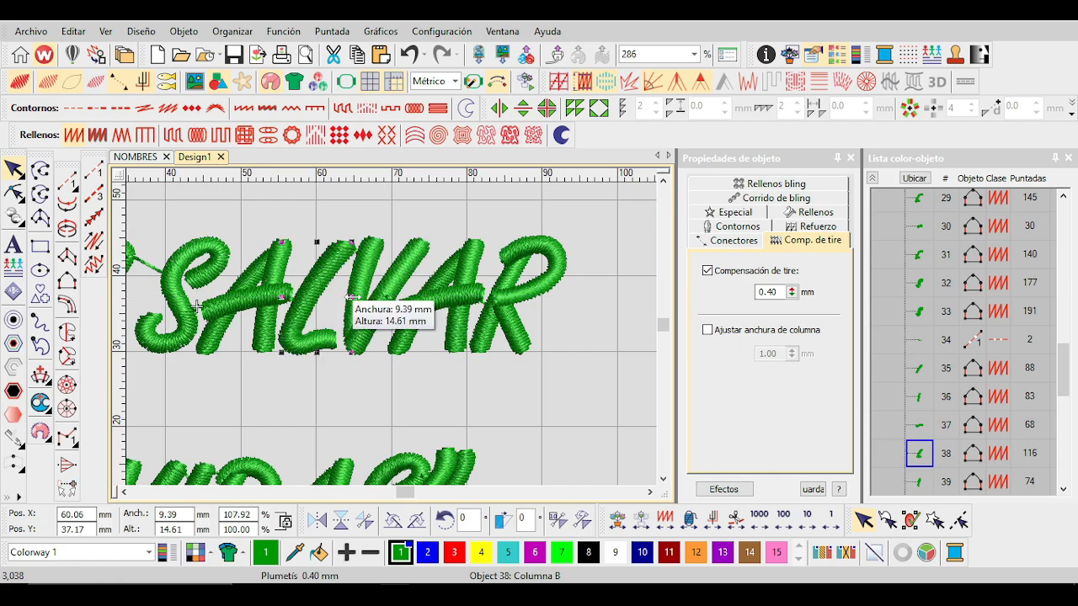
pyautogui.scroll(-1, 392, 336)
pyautogui.scroll(2, 393, 337)
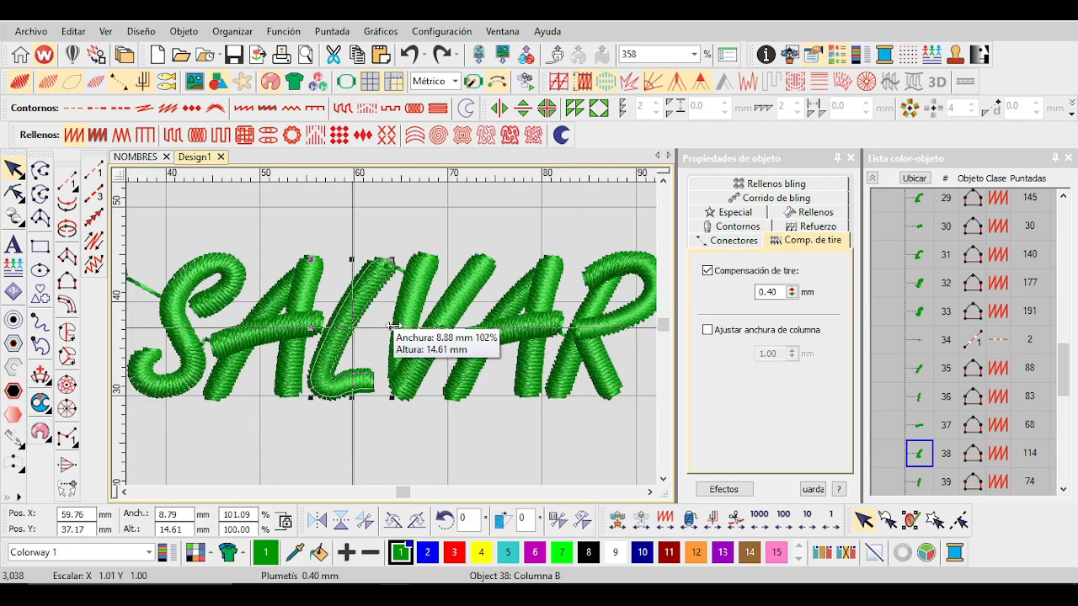
pyautogui.scroll(-4, 392, 328)
pyautogui.click(392, 341)
pyautogui.scroll(-3, 392, 337)
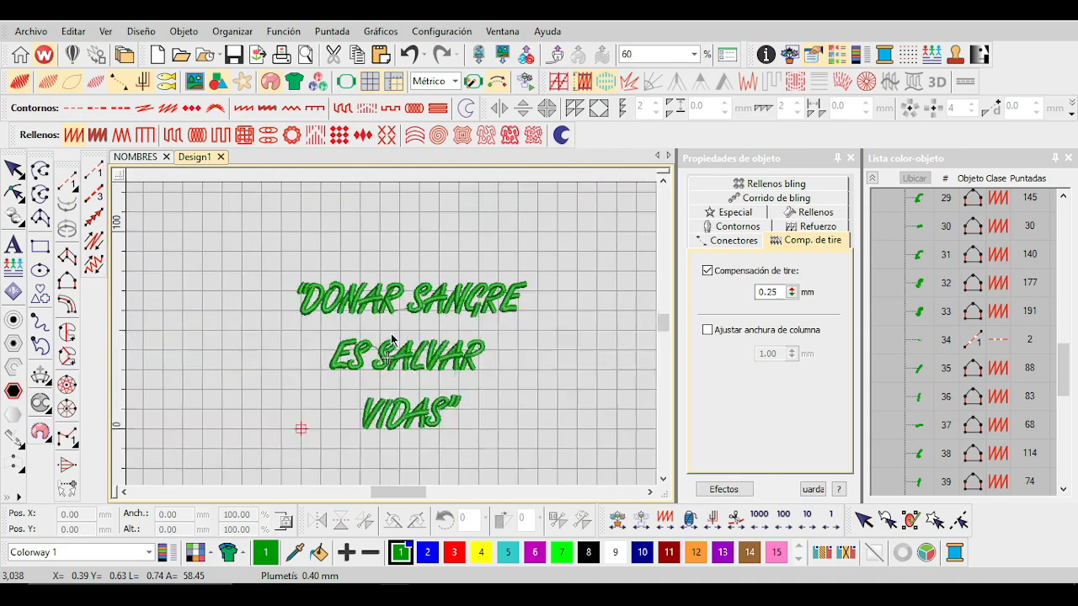
# Travel through the stitching sequence from the design's start to the passage from D to O in DONAR.
pyautogui.scroll(1, 404, 335)
pyautogui.scroll(-1, 417, 334)
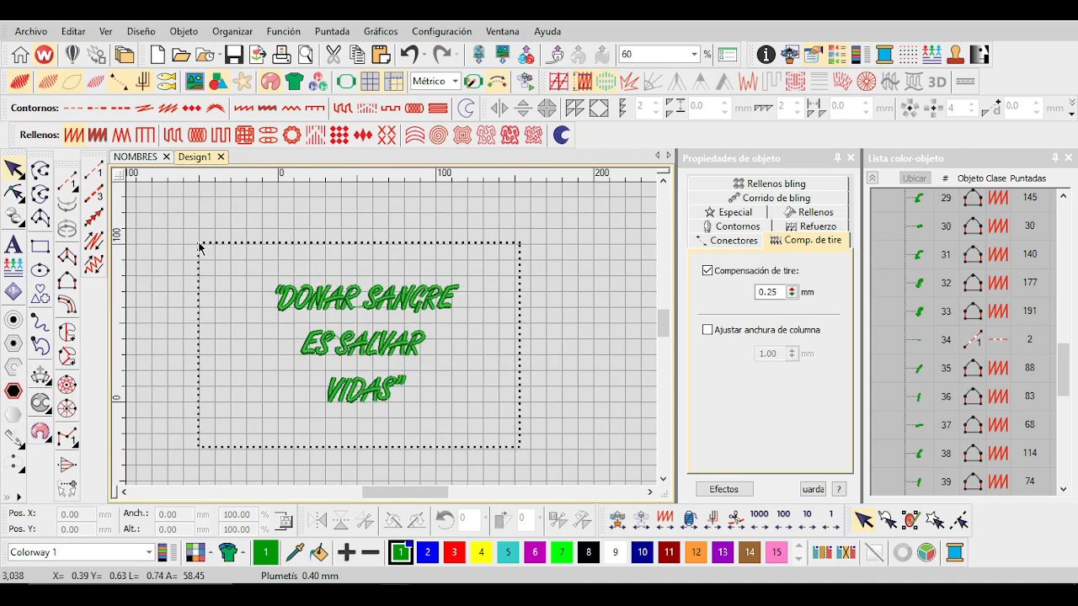
pyautogui.scroll(5, 388, 312)
pyautogui.press('Home')
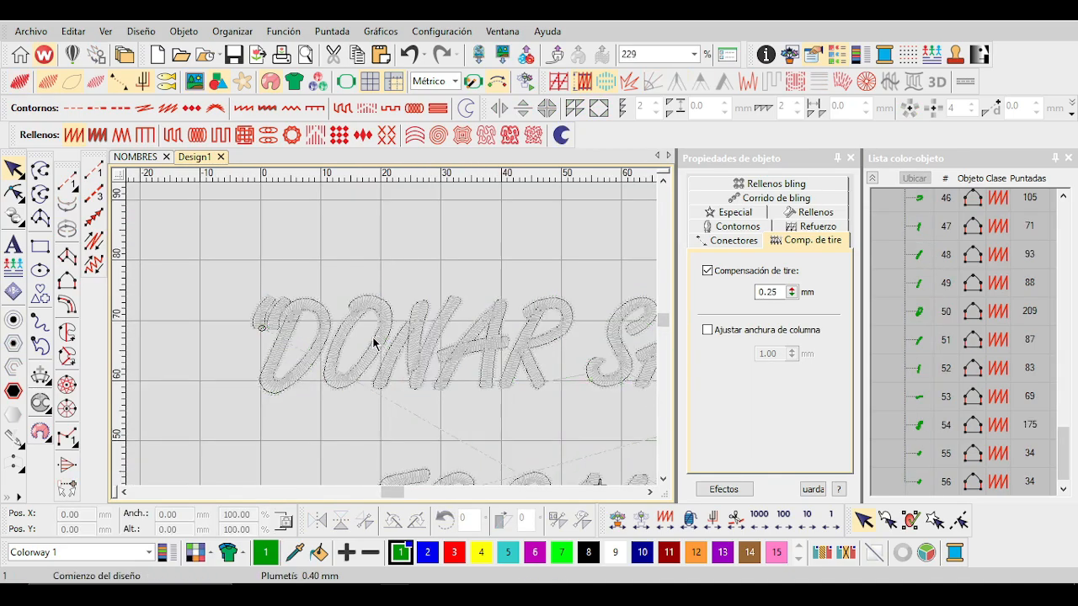
pyautogui.scroll(2, 392, 337)
pyautogui.scroll(-2, 393, 337)
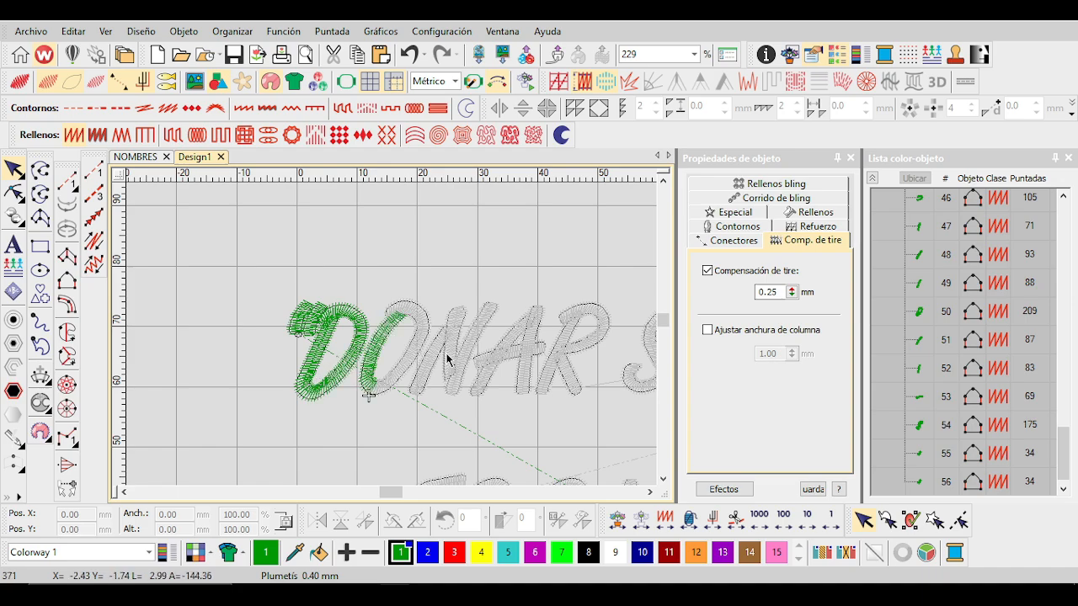
pyautogui.scroll(2, 391, 334)
pyautogui.scroll(2, 390, 334)
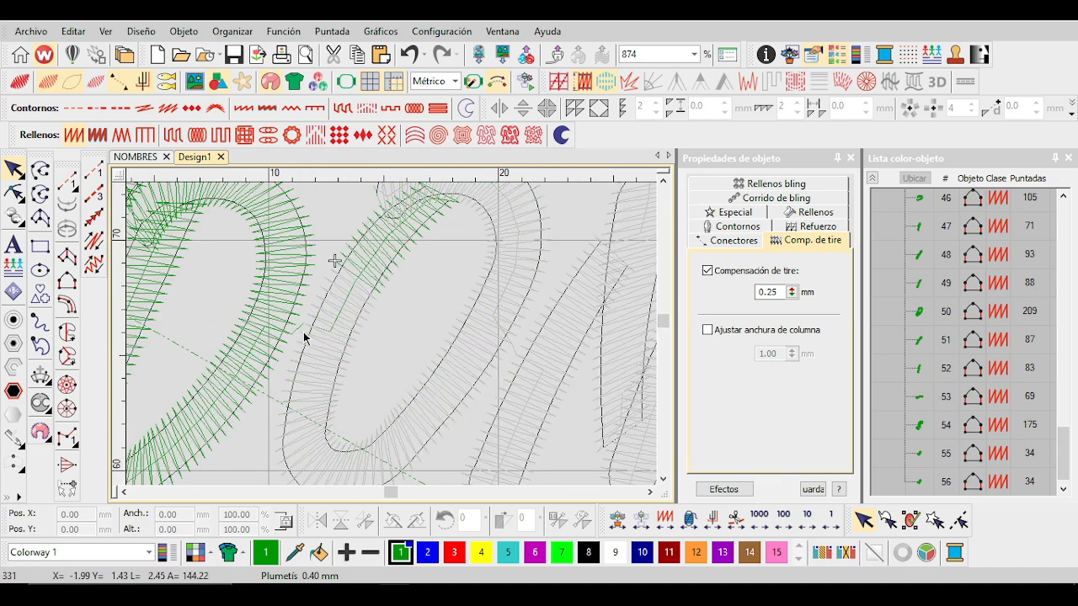
# Digitize a short run stitch connecting the D and the O of DONAR.
pyautogui.scroll(2, 391, 335)
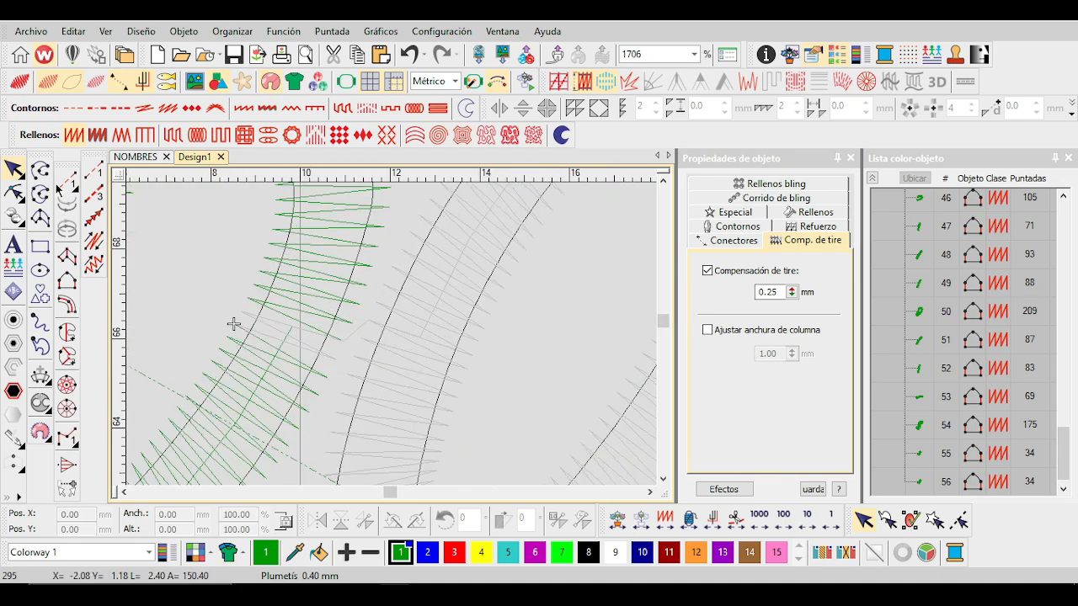
pyautogui.press('a')
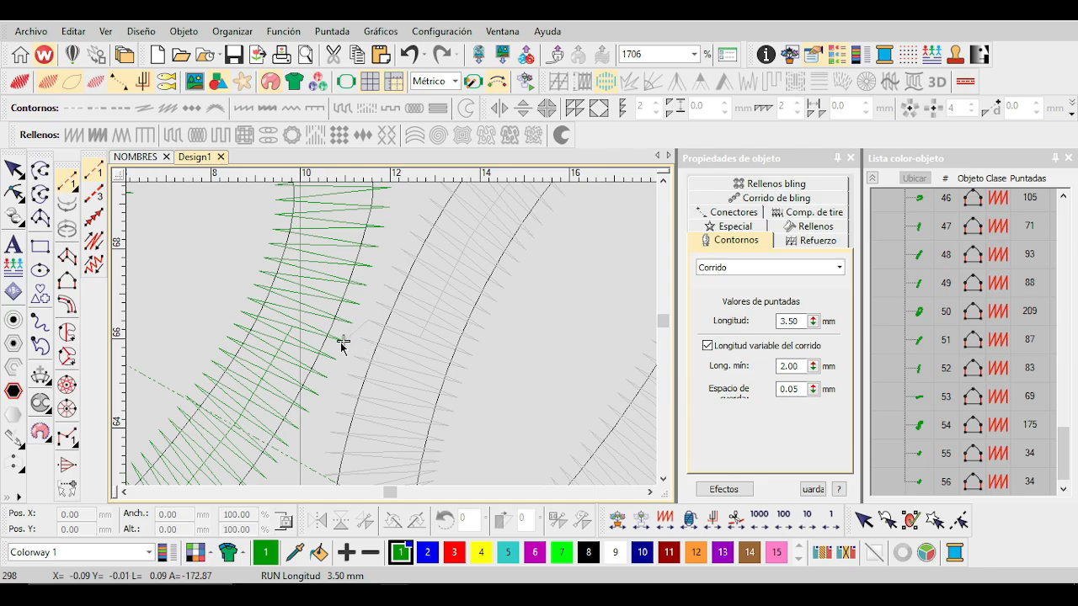
pyautogui.press('Return')
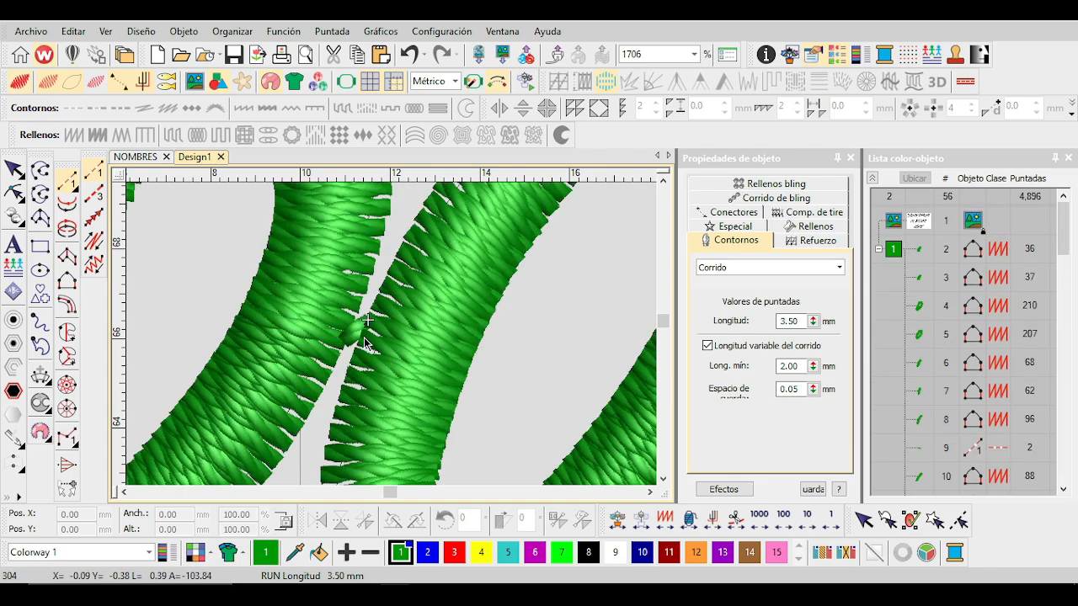
pyautogui.scroll(-4, 368, 337)
# Reshape the middle and last strokes of DONAR's N, adjusting their stitch start and end points so the strokes connect closely.
pyautogui.hotkey('shift', 't')
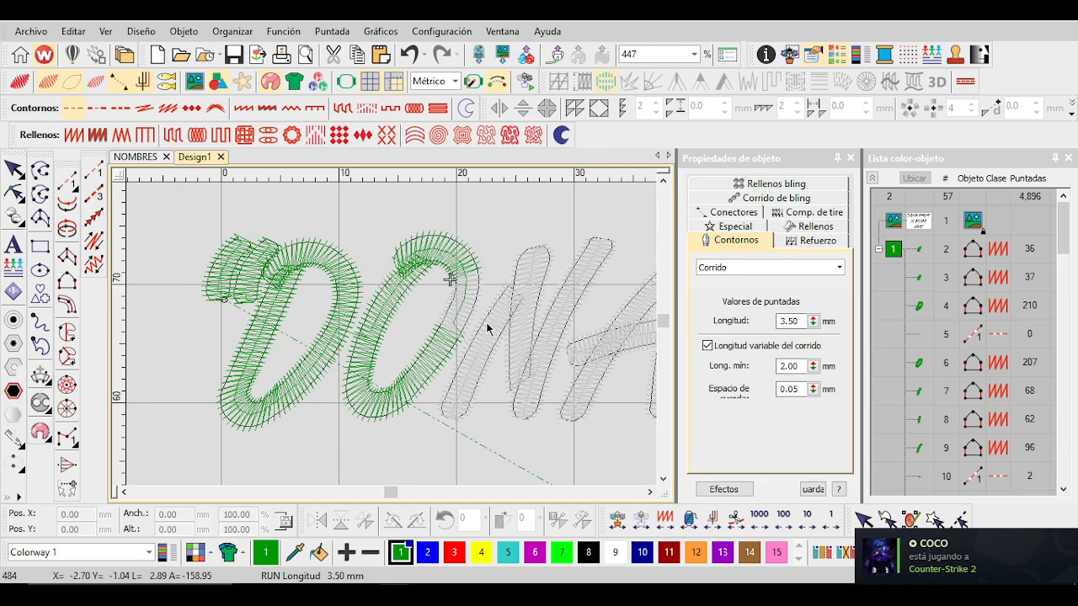
pyautogui.scroll(1, 401, 335)
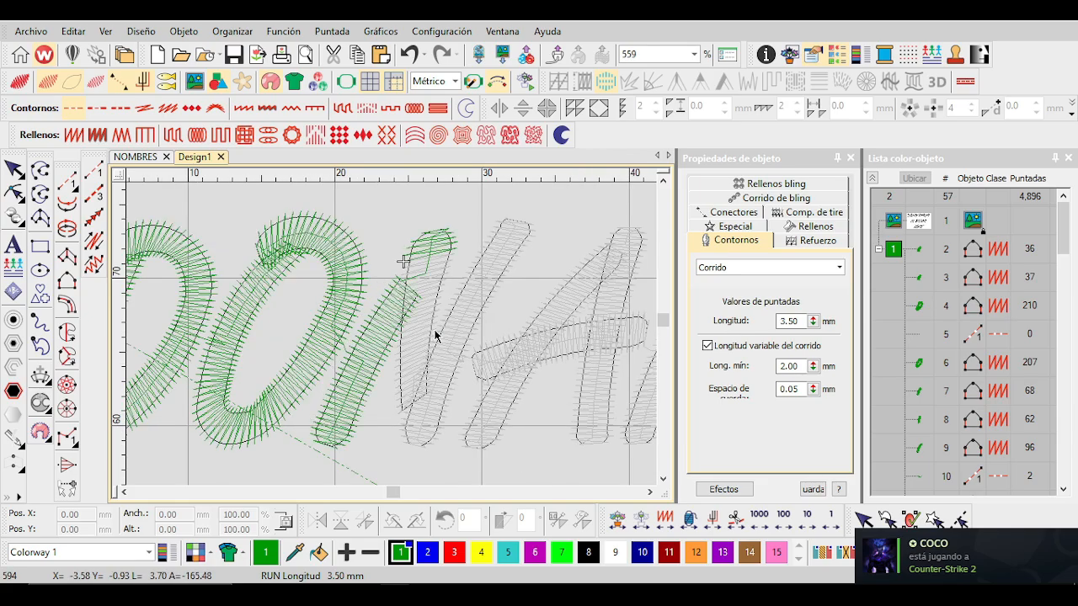
pyautogui.scroll(1, 433, 335)
pyautogui.scroll(1, 404, 341)
pyautogui.click(393, 339)
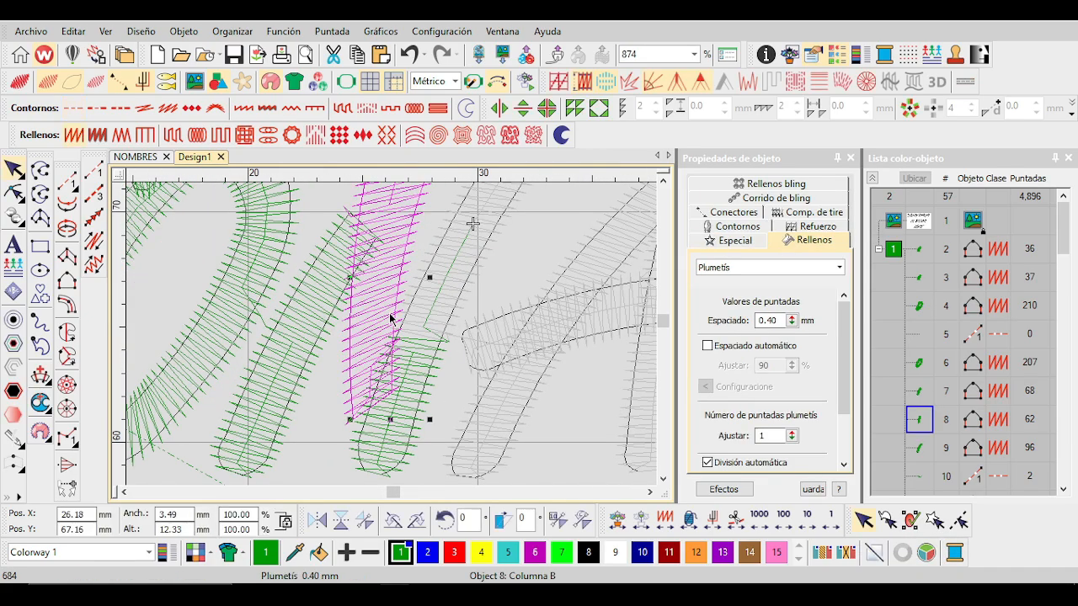
pyautogui.press('t')
pyautogui.press('h')
pyautogui.press('t')
pyautogui.scroll(-2, 399, 349)
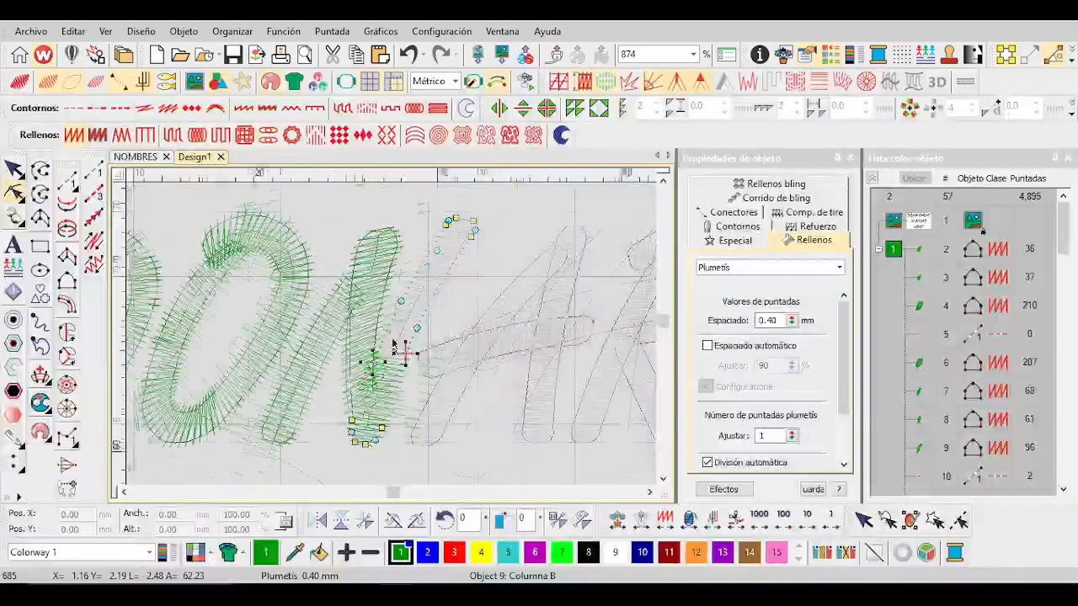
pyautogui.click(405, 357)
pyautogui.press('t')
pyautogui.press('Escape')
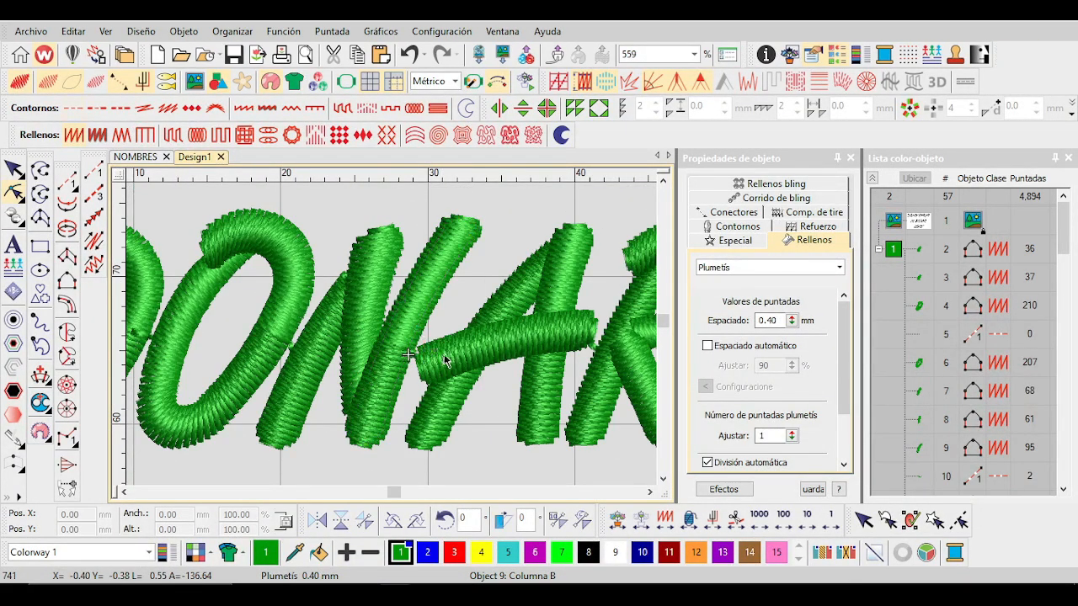
# Digitize a short run stitch from the last stroke of DONAR's N to the A.
pyautogui.scroll(4, 393, 340)
pyautogui.press('t')
pyautogui.click(67, 181)
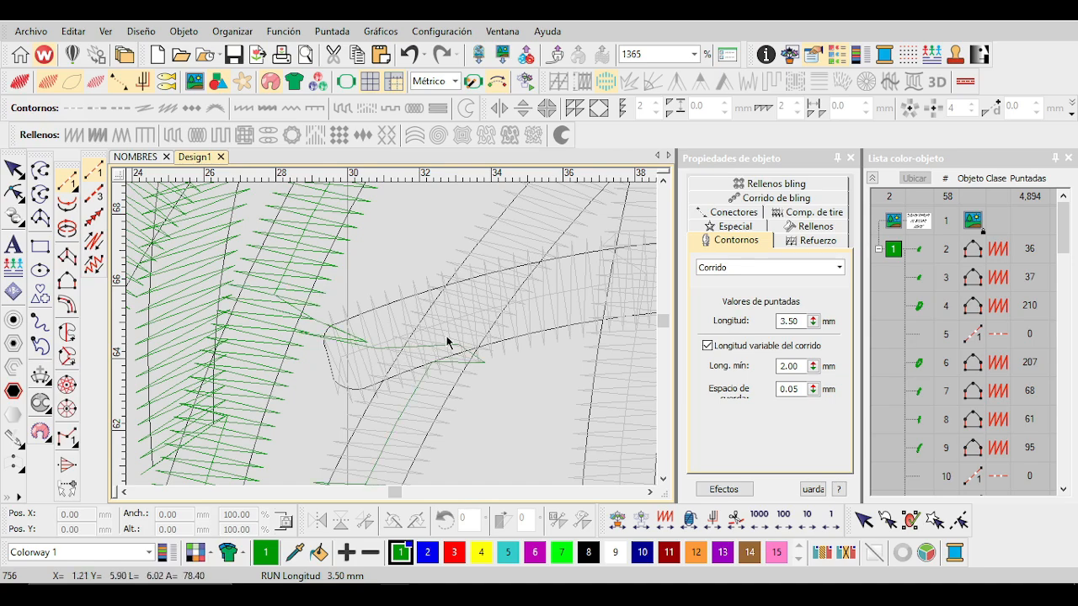
# Add short run stitches between the A and R of DONAR and between that R and the S of SANGRE.
pyautogui.scroll(-4, 402, 337)
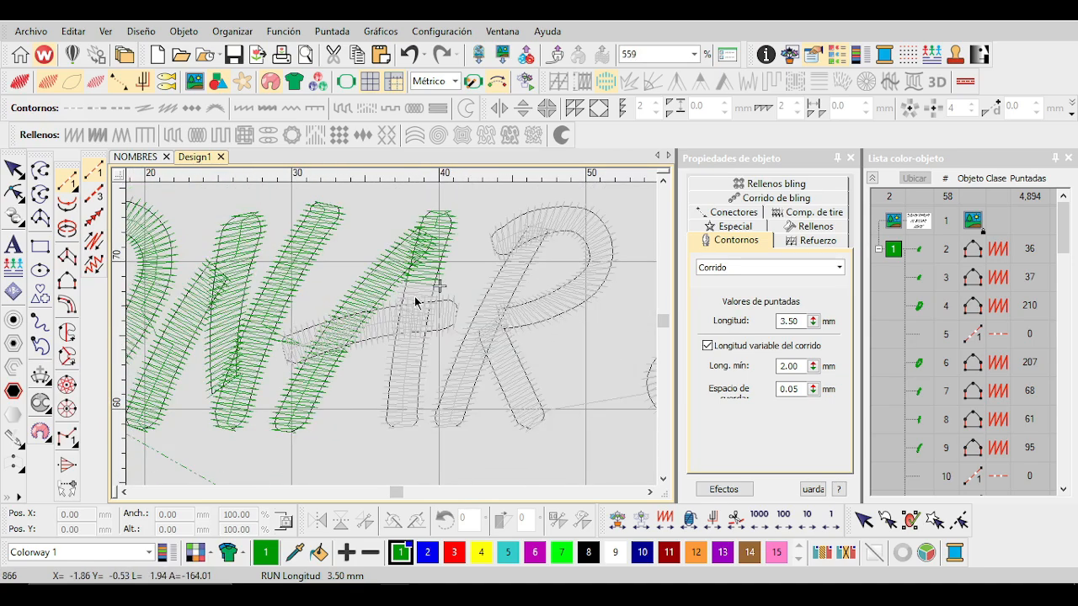
pyautogui.scroll(2, 397, 343)
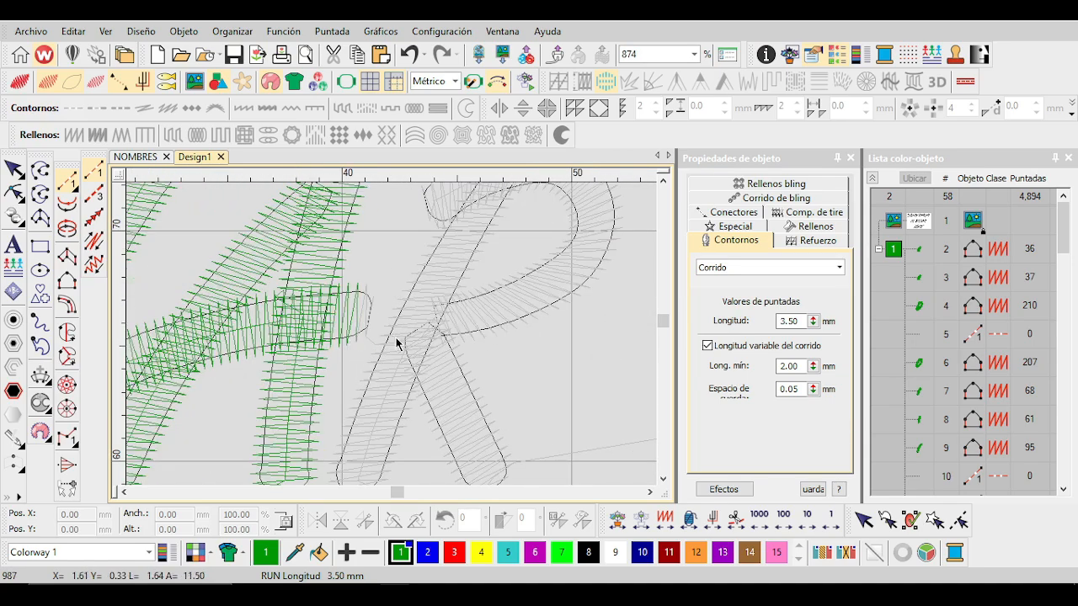
pyautogui.scroll(-2, 423, 345)
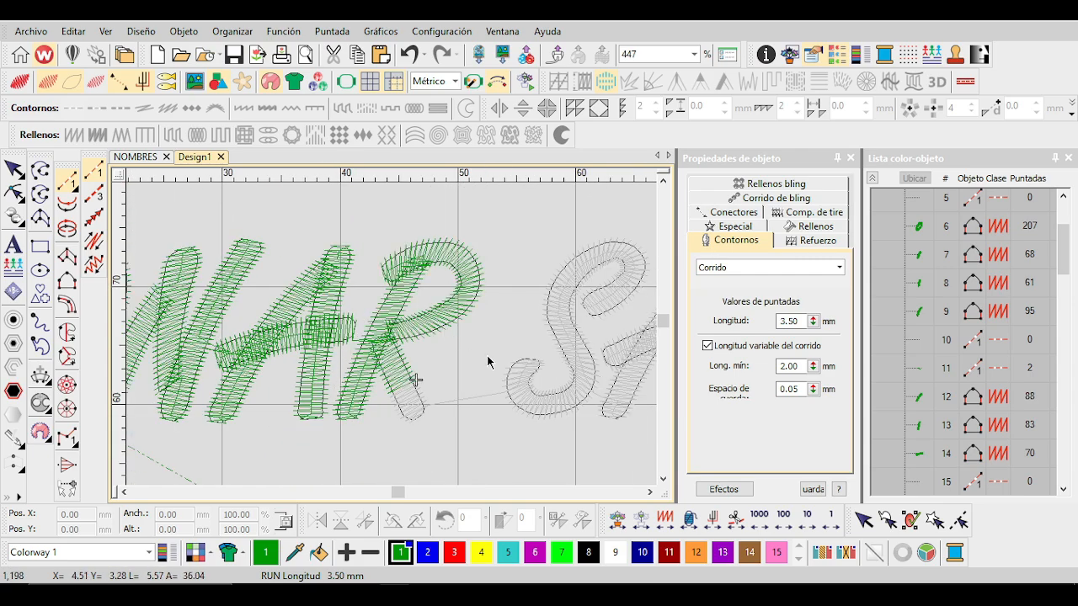
pyautogui.scroll(1, 392, 340)
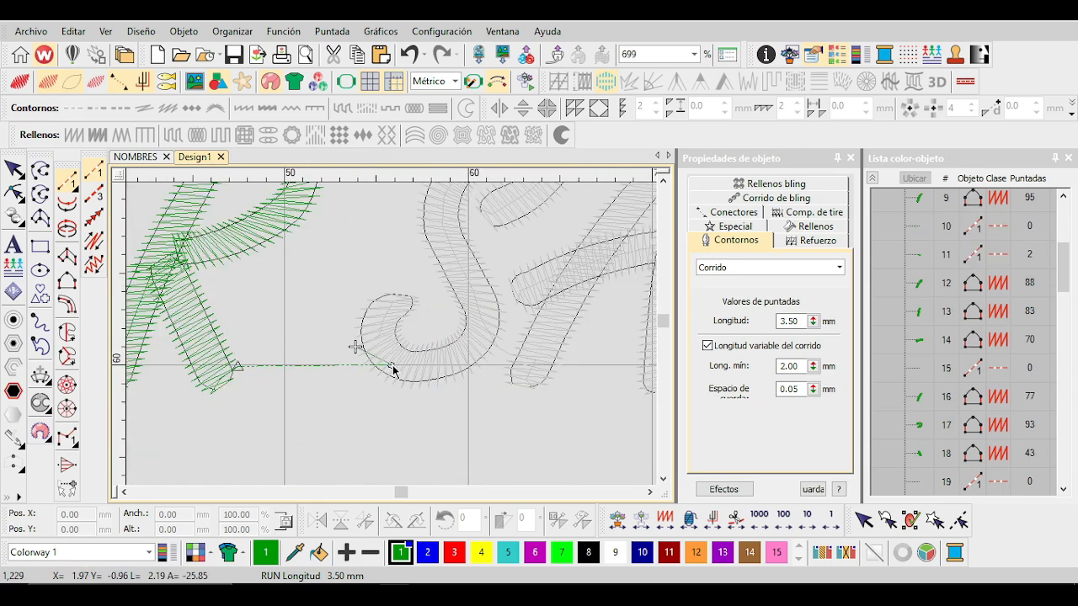
# Adjust the stitch end point of SANGRE's S and digitize a short run stitch from it to the A.
pyautogui.scroll(-2, 397, 358)
pyautogui.scroll(1, 171, 413)
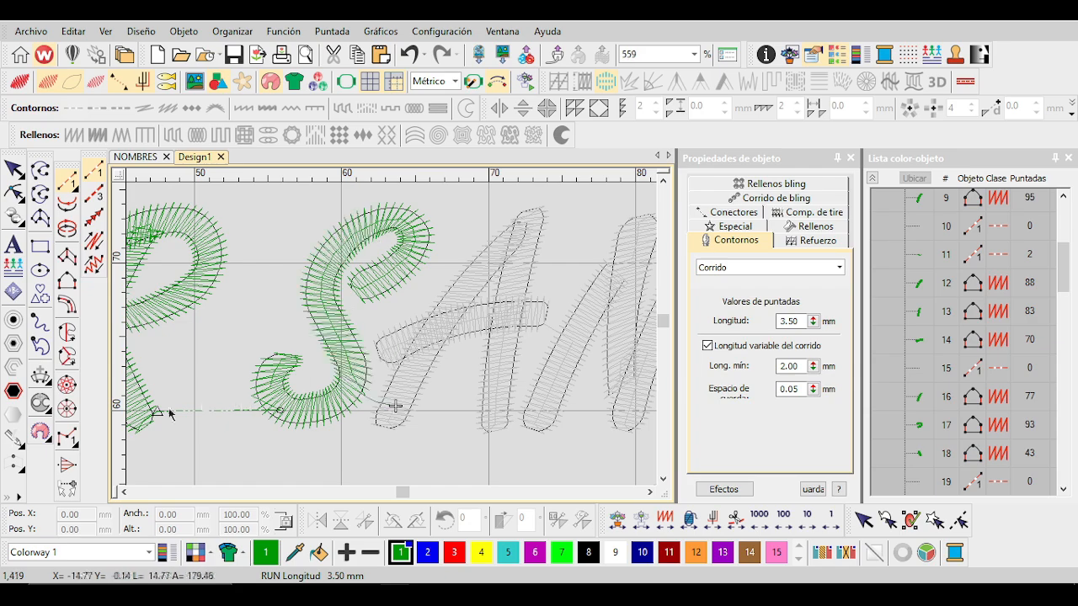
pyautogui.scroll(2, 389, 402)
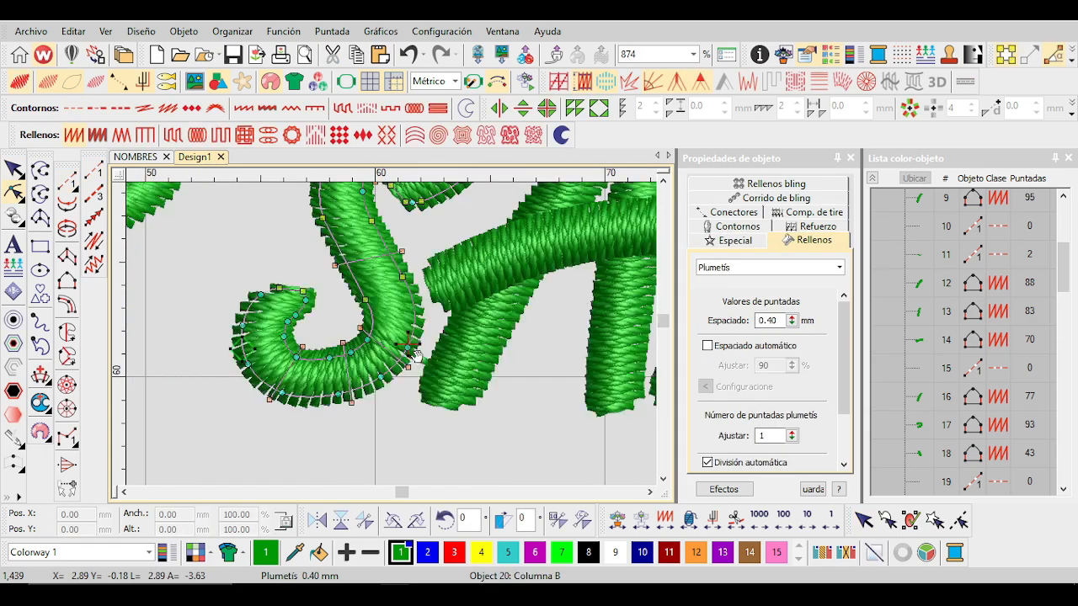
pyautogui.scroll(2, 392, 340)
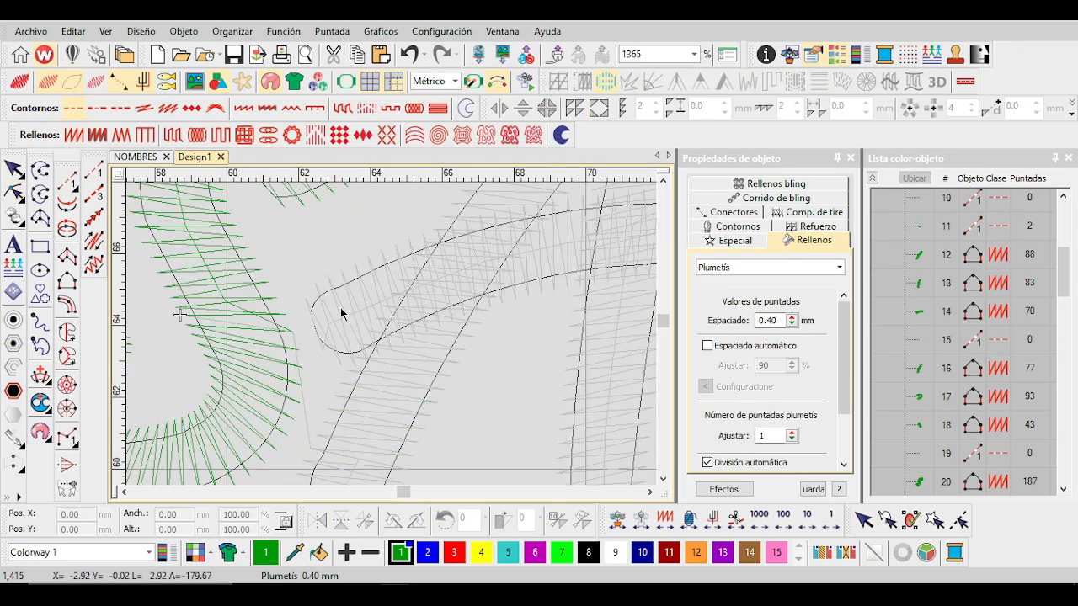
pyautogui.click(294, 335)
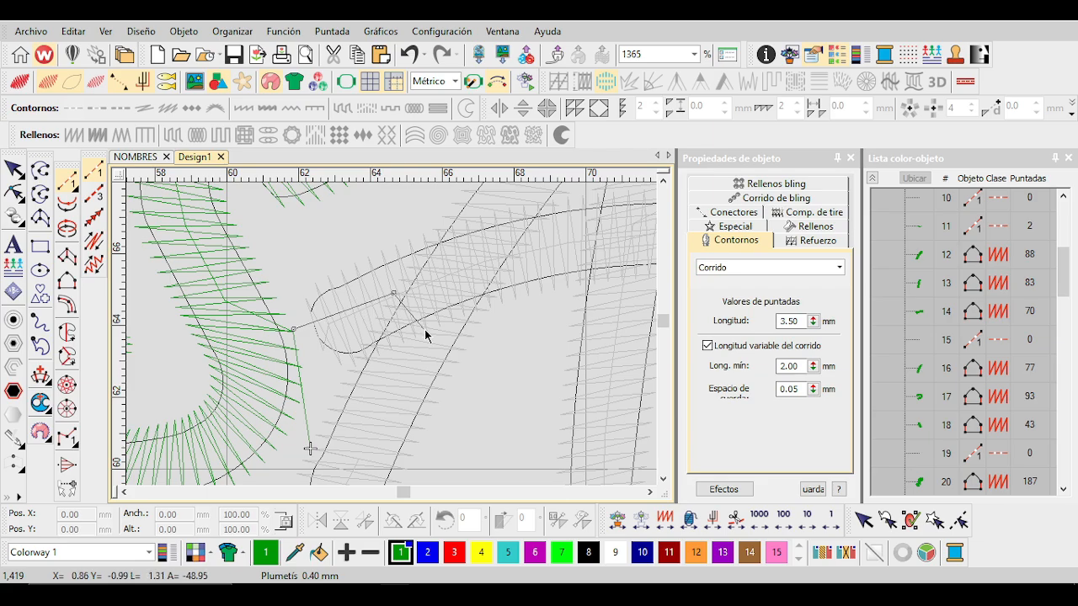
pyautogui.scroll(-4, 425, 335)
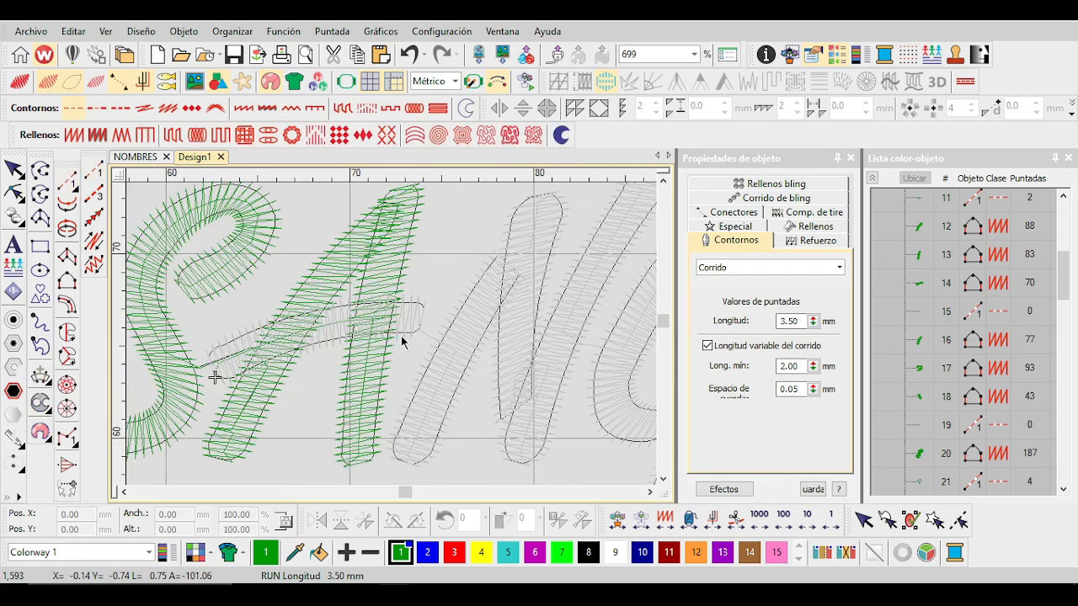
# Place the stitch end point of the SANGRE A's crossbar near the N and digitize a short run stitch across to it.
pyautogui.click(459, 303)
pyautogui.scroll(3, 461, 299)
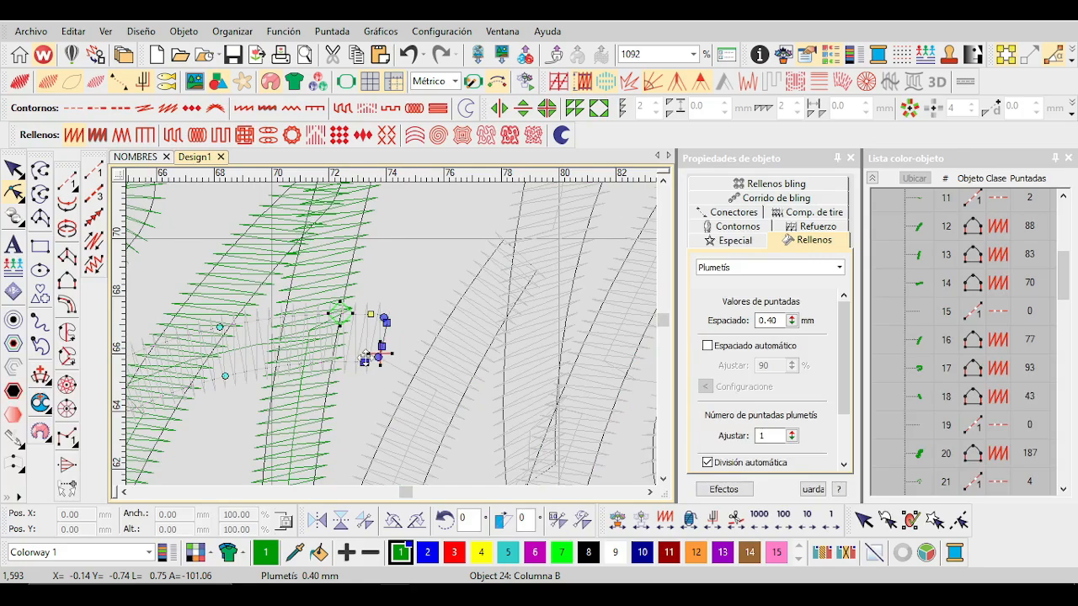
pyautogui.scroll(1, 365, 361)
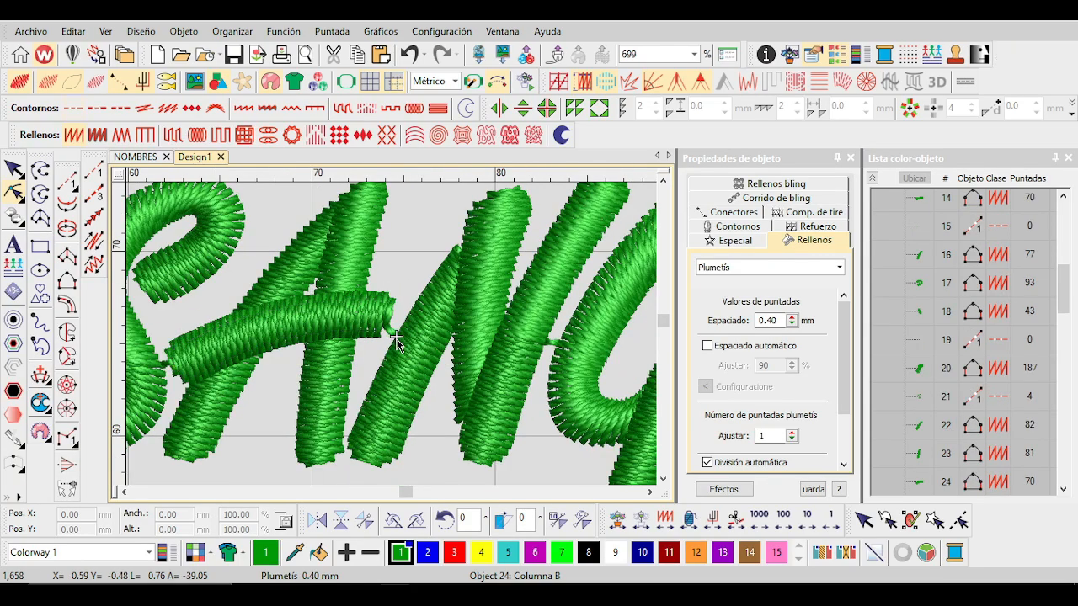
pyautogui.press('a')
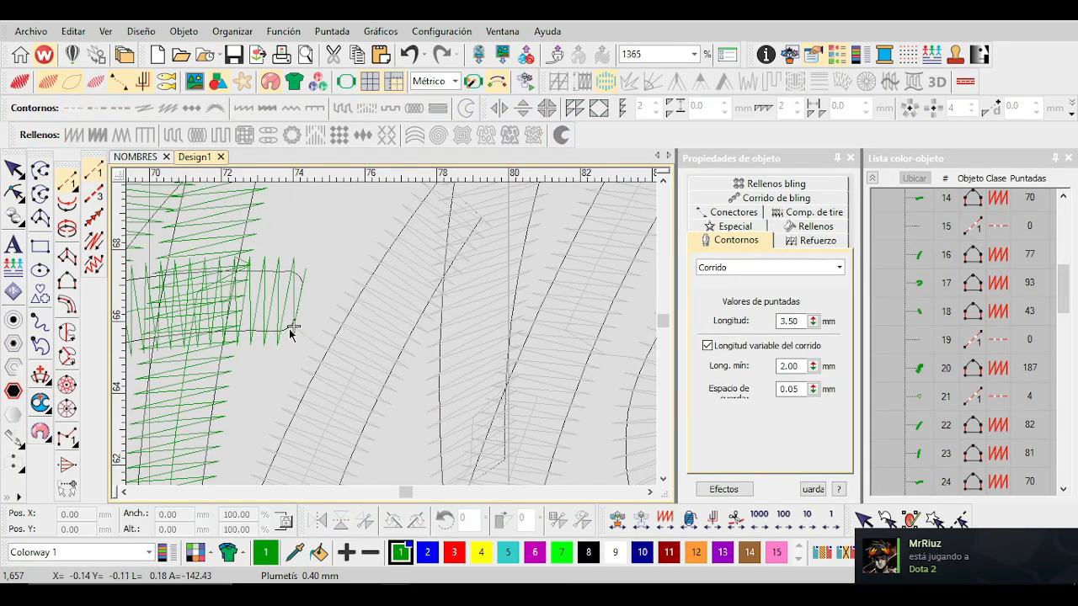
pyautogui.scroll(-4, 368, 342)
pyautogui.scroll(-2, 403, 339)
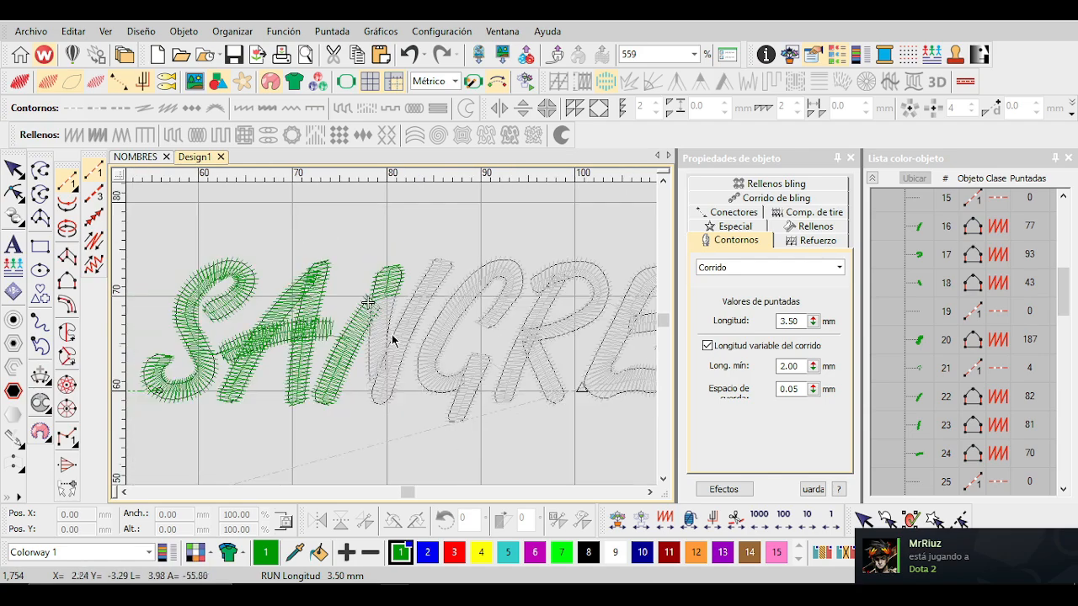
# Adjust the stitch start and end points of the strokes of SANGRE's N so they connect closely.
pyautogui.scroll(2, 392, 334)
pyautogui.scroll(2, 391, 333)
pyautogui.press('h')
pyautogui.click(341, 261)
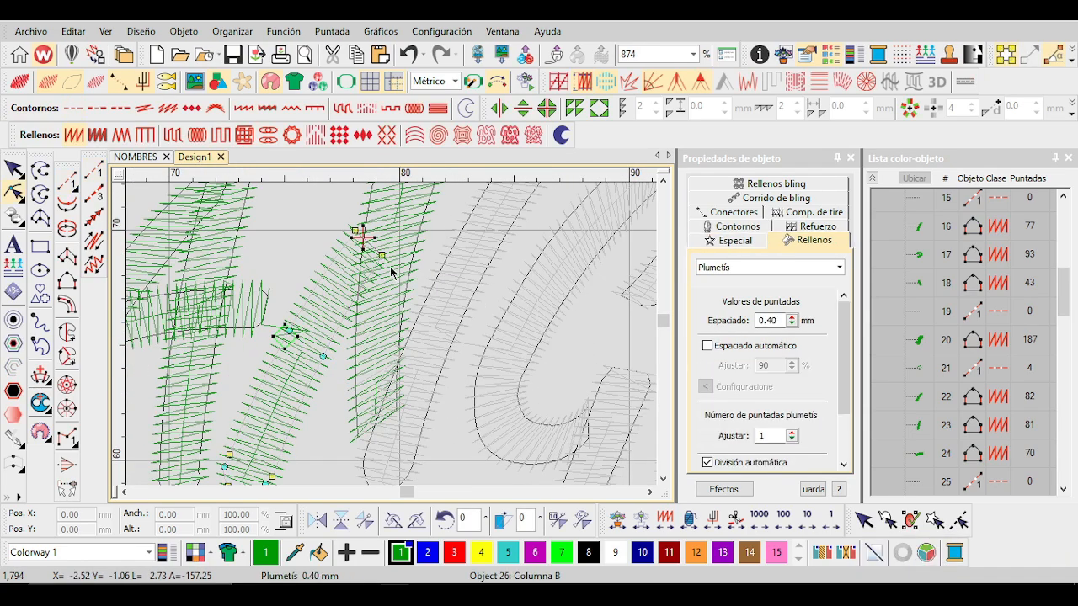
pyautogui.press('Tab')
pyautogui.press('Tab')
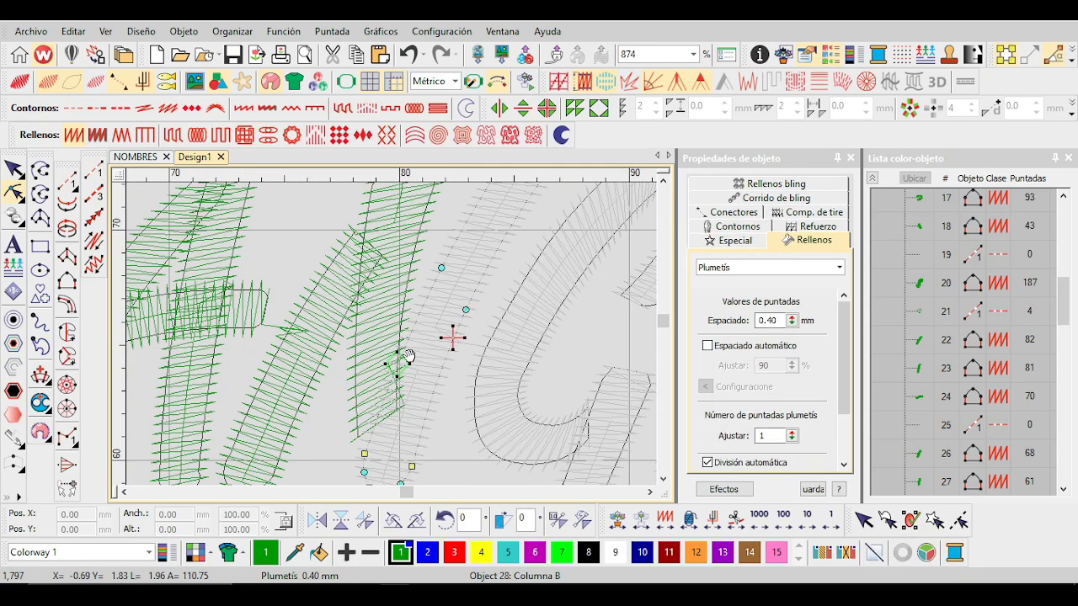
pyautogui.scroll(-2, 368, 329)
pyautogui.scroll(4, 391, 334)
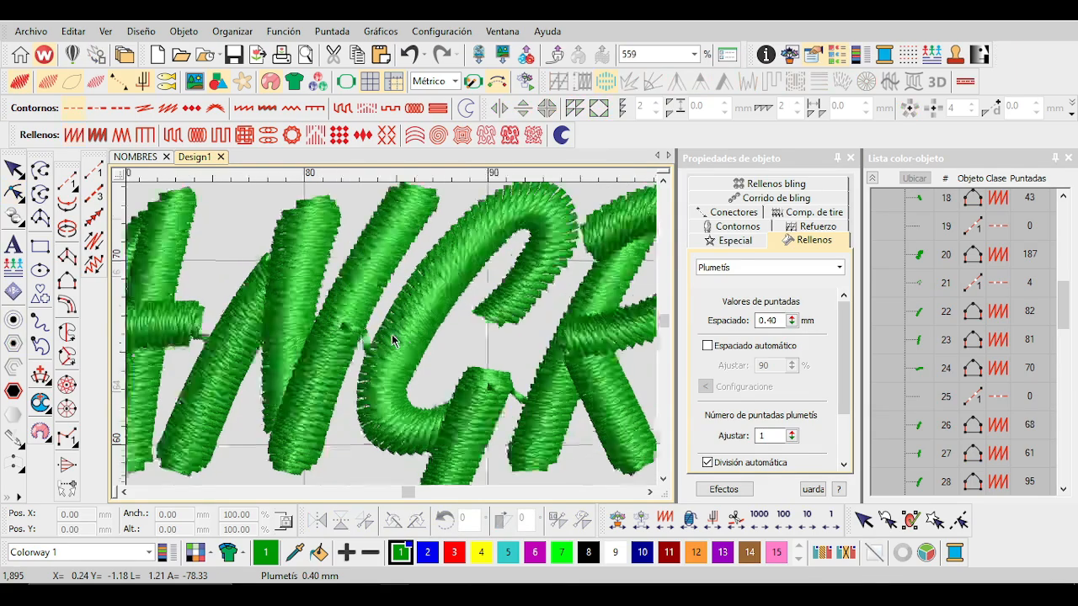
# Digitize a short run stitch from the last stroke of SANGRE's N to the G.
pyautogui.click(66, 181)
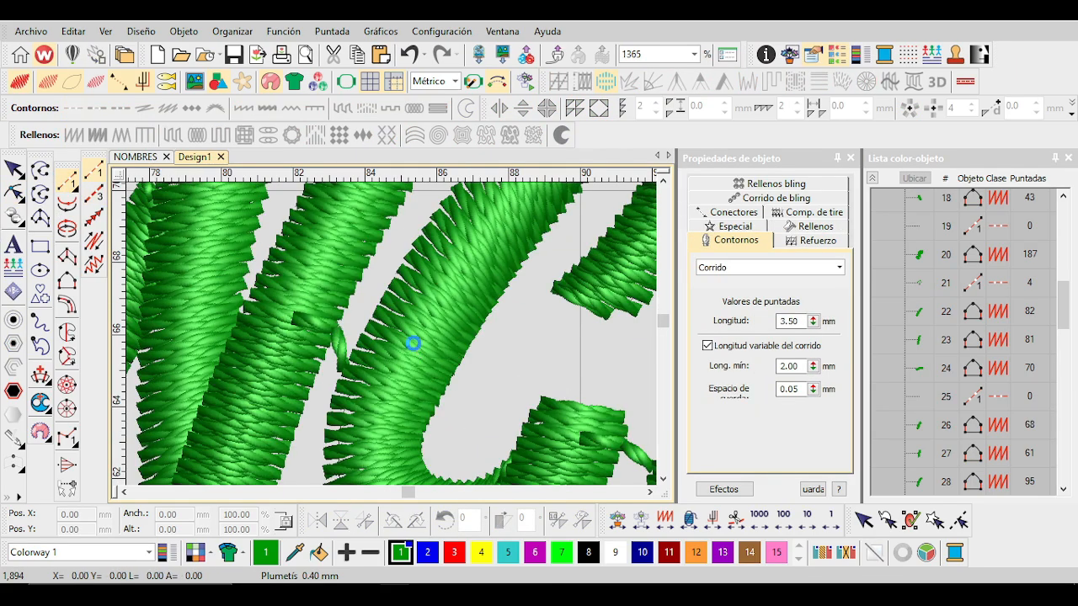
pyautogui.scroll(-2, 392, 335)
pyautogui.scroll(-3, 392, 334)
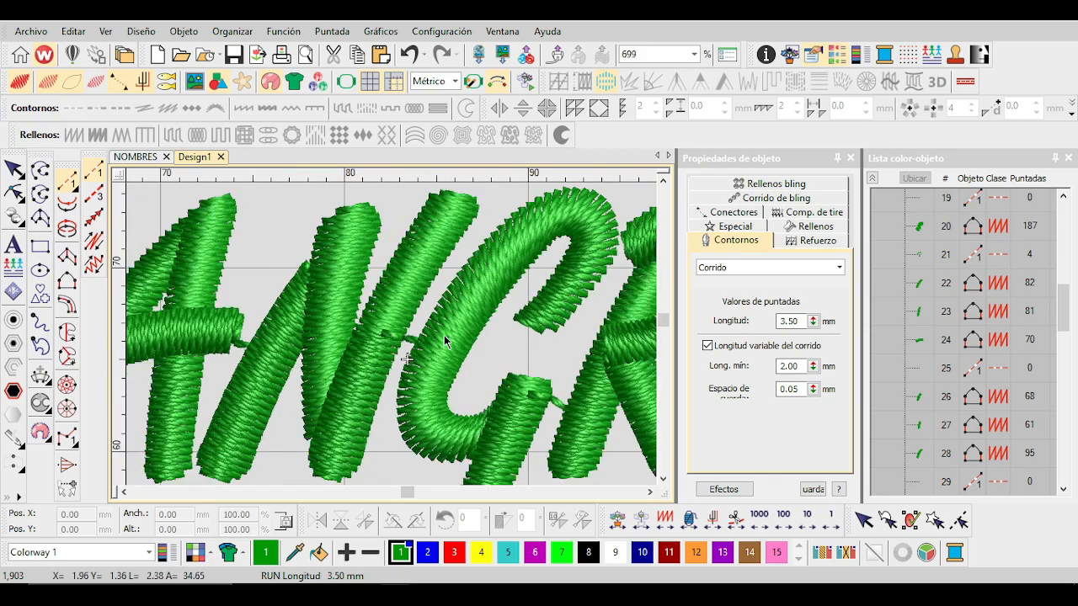
# Examine the connector settings of the last stroke of SANGRE's N, from its Nudo inicial options to its Amarre final options.
pyautogui.scroll(9, 444, 335)
pyautogui.scroll(-1, 365, 352)
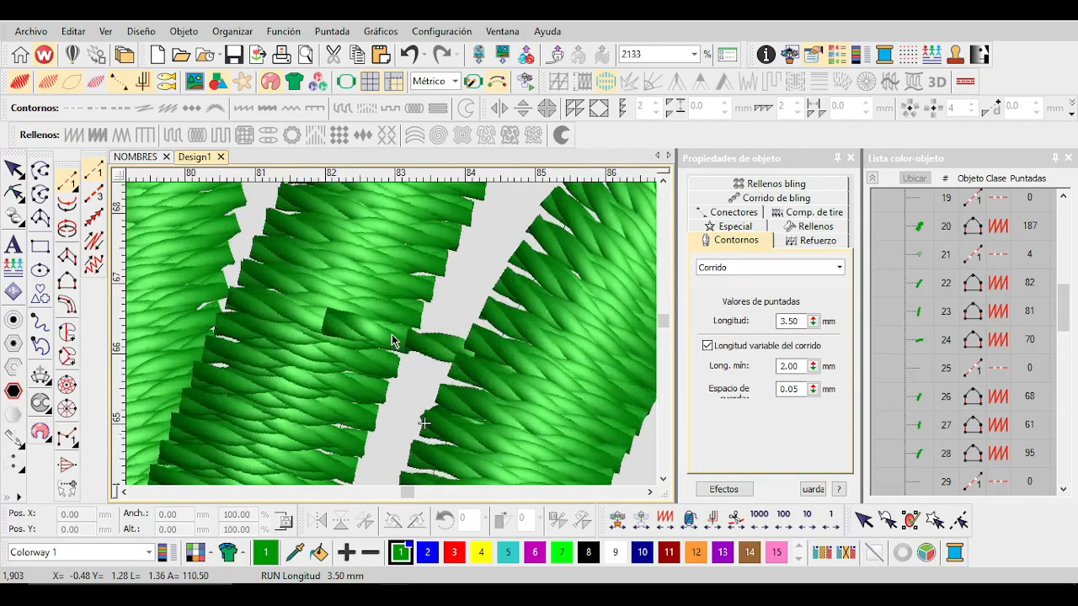
pyautogui.click(391, 334)
pyautogui.scroll(-2, 831, 468)
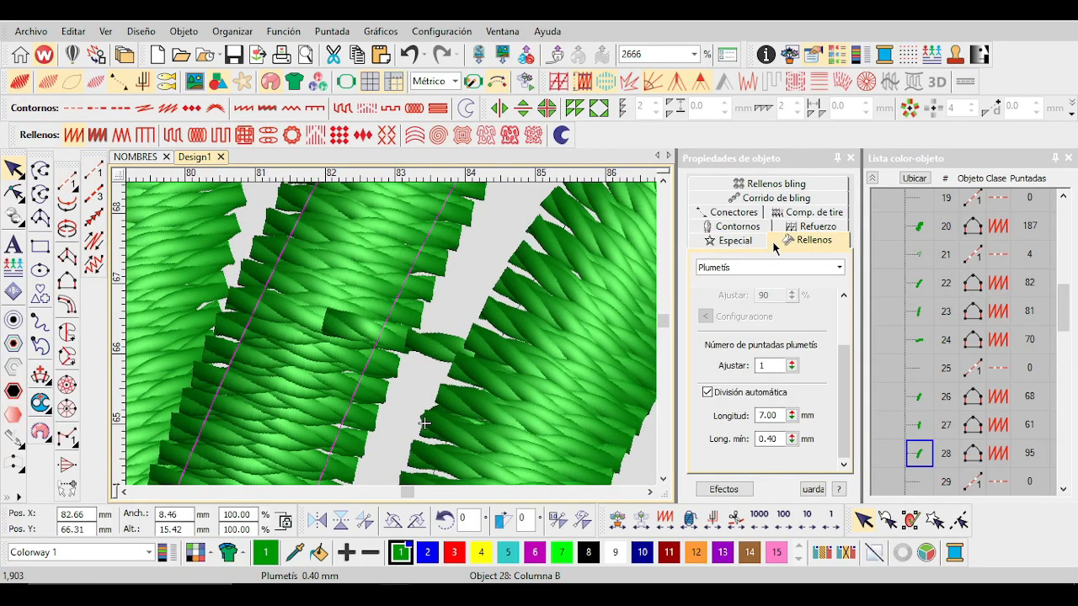
pyautogui.click(738, 216)
pyautogui.scroll(-3, 845, 355)
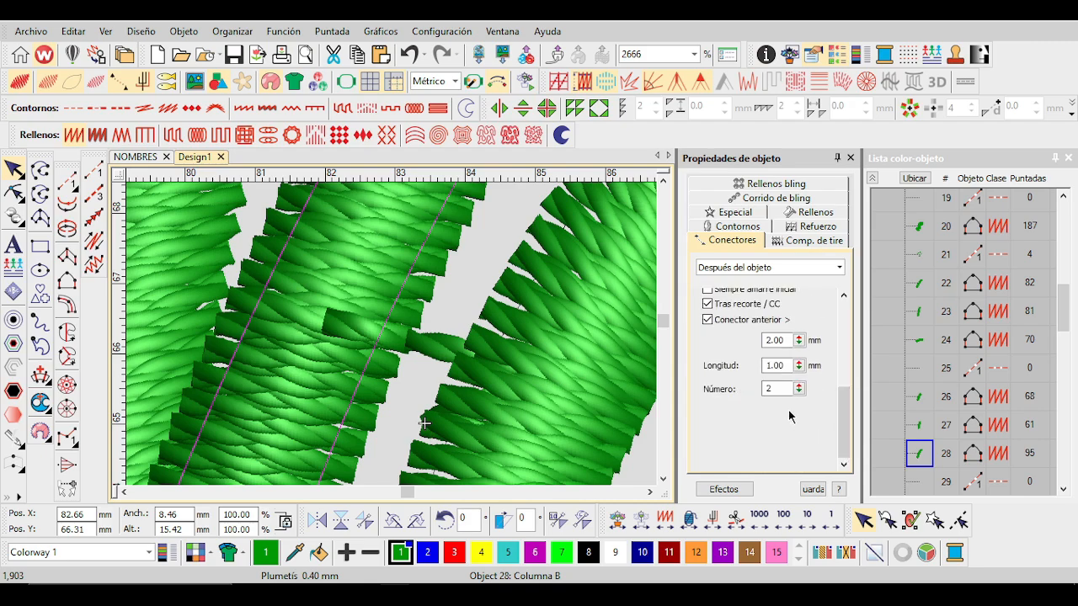
pyautogui.scroll(3, 845, 410)
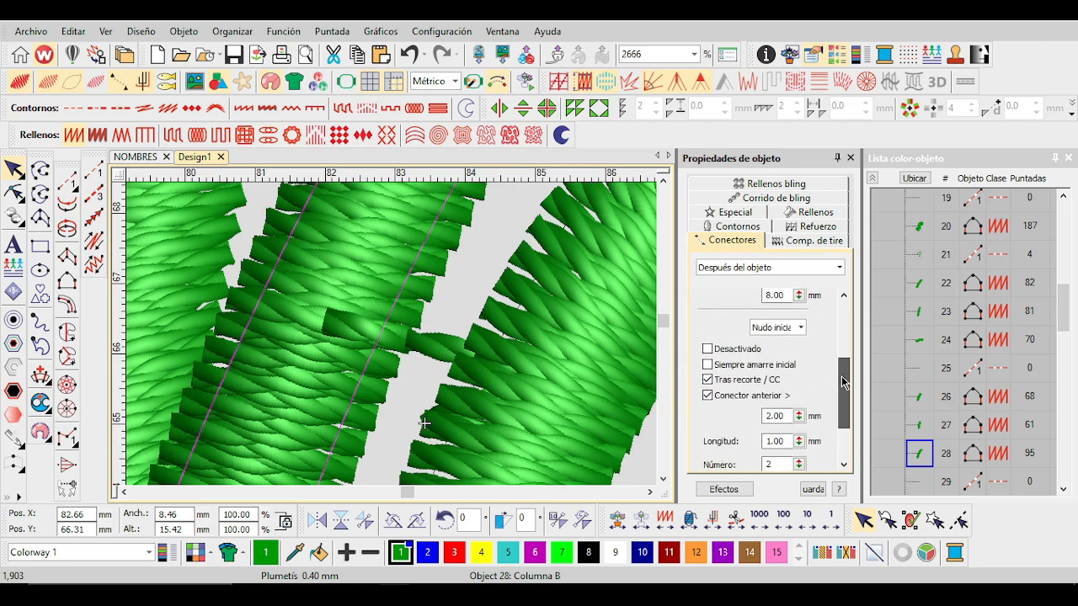
pyautogui.click(798, 335)
pyautogui.click(792, 361)
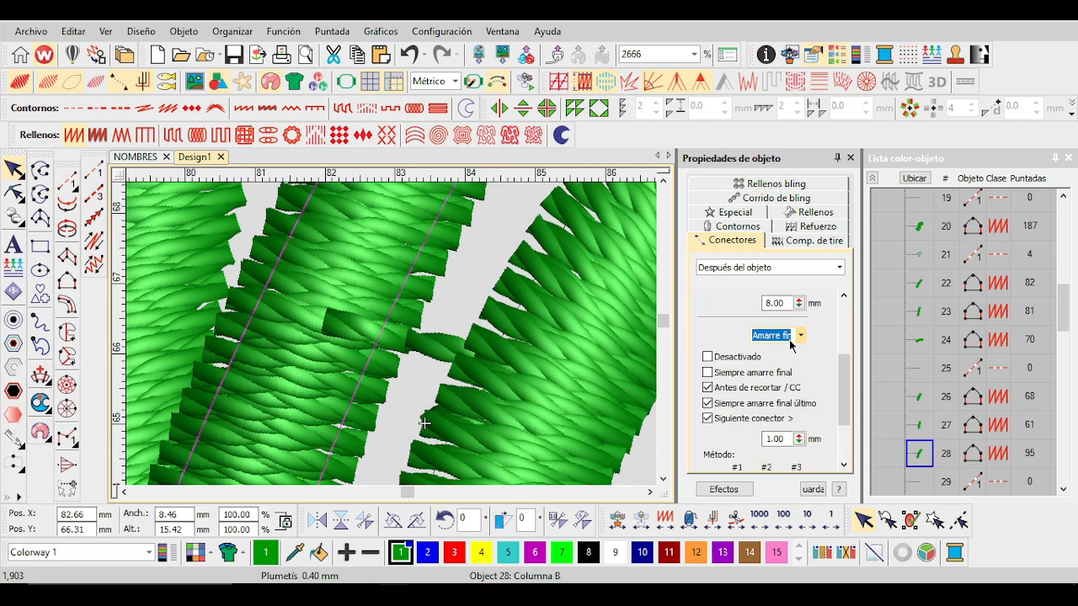
pyautogui.click(791, 341)
pyautogui.click(789, 361)
pyautogui.click(791, 337)
pyautogui.click(785, 362)
pyautogui.click(729, 269)
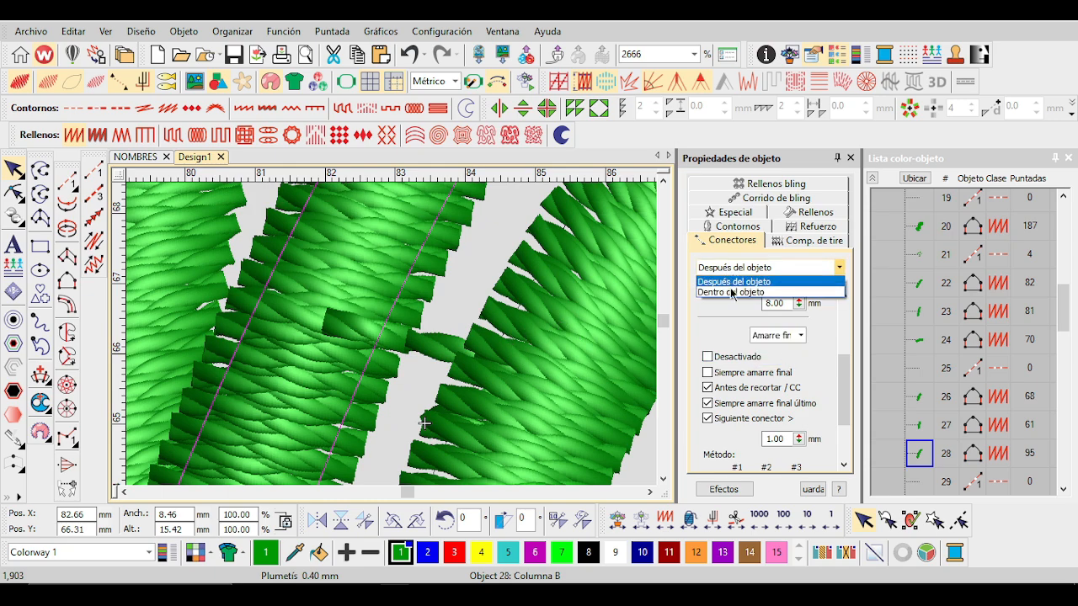
pyautogui.click(729, 281)
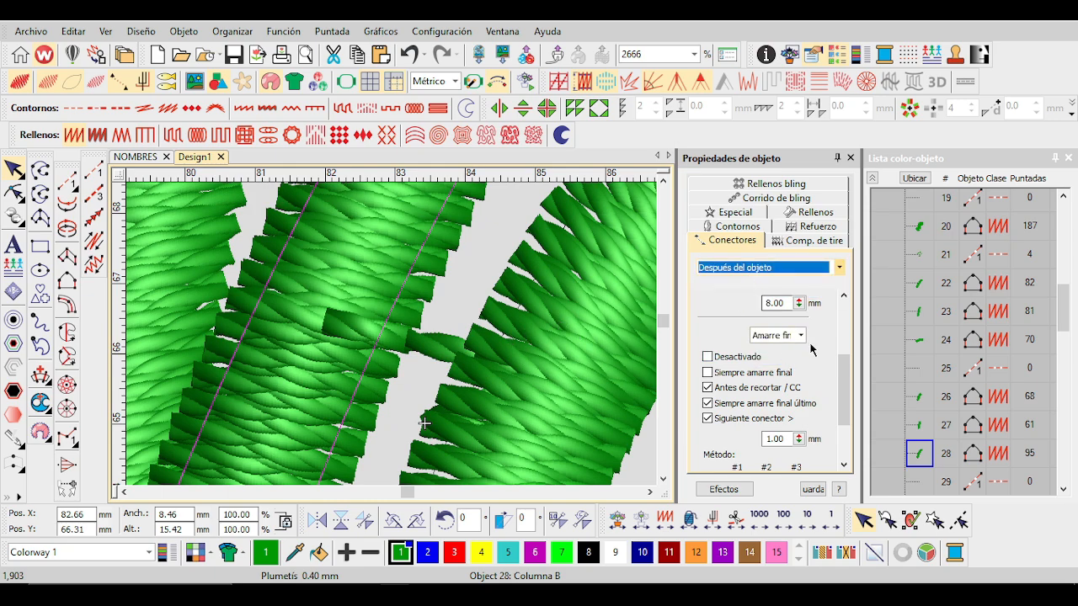
pyautogui.click(763, 269)
pyautogui.click(762, 282)
# Try the N's last stroke with its final tie-off disabled, and re-enabled with tie-off methods #1 and #3.
pyautogui.click(745, 359)
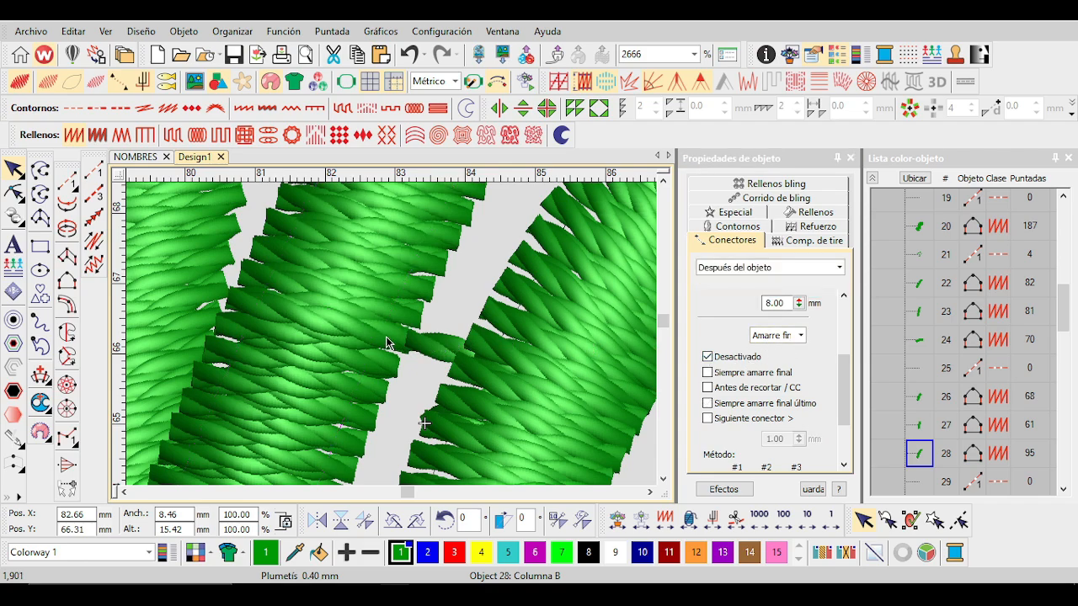
pyautogui.click(738, 358)
pyautogui.moveTo(843, 377); pyautogui.dragTo(847, 419)
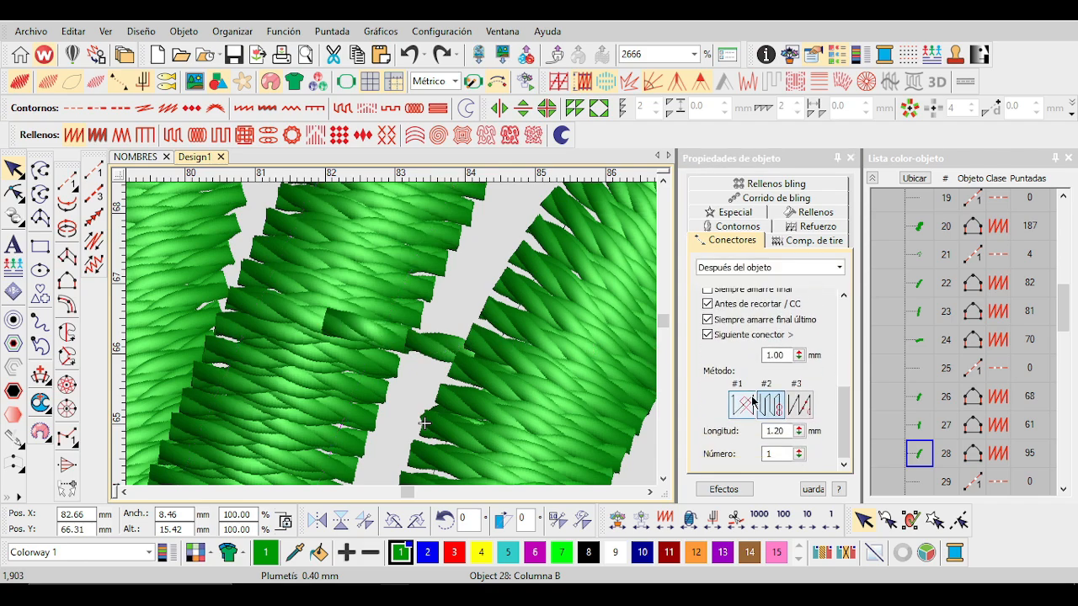
pyautogui.click(748, 404)
pyautogui.click(798, 406)
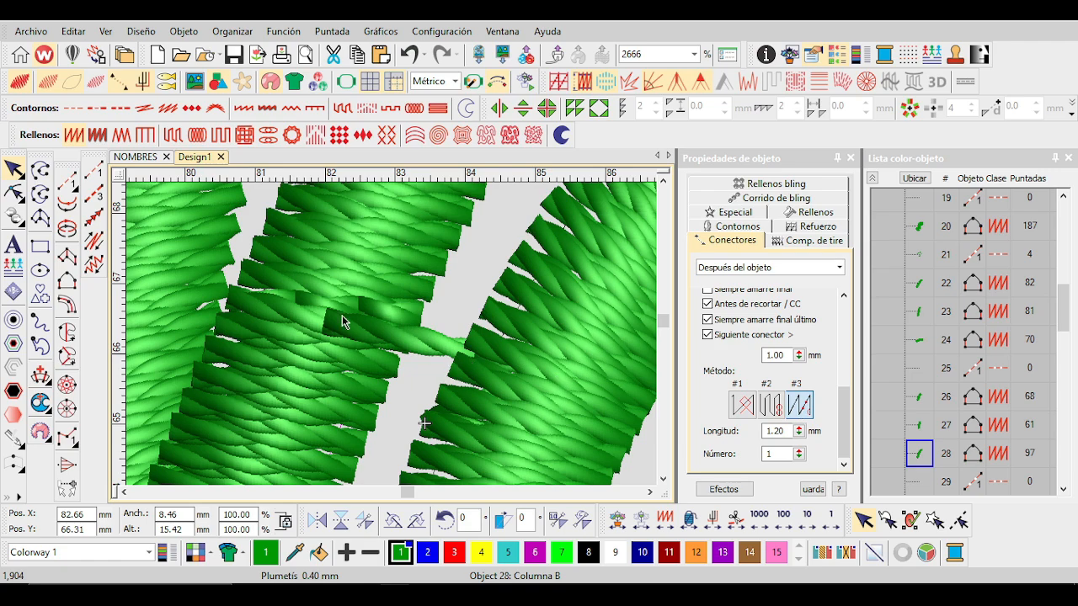
# Compare final tie-off methods #1 and #2 on the N's last stroke, finishing on method #2.
pyautogui.click(753, 409)
pyautogui.click(774, 409)
pyautogui.click(751, 409)
pyautogui.click(774, 409)
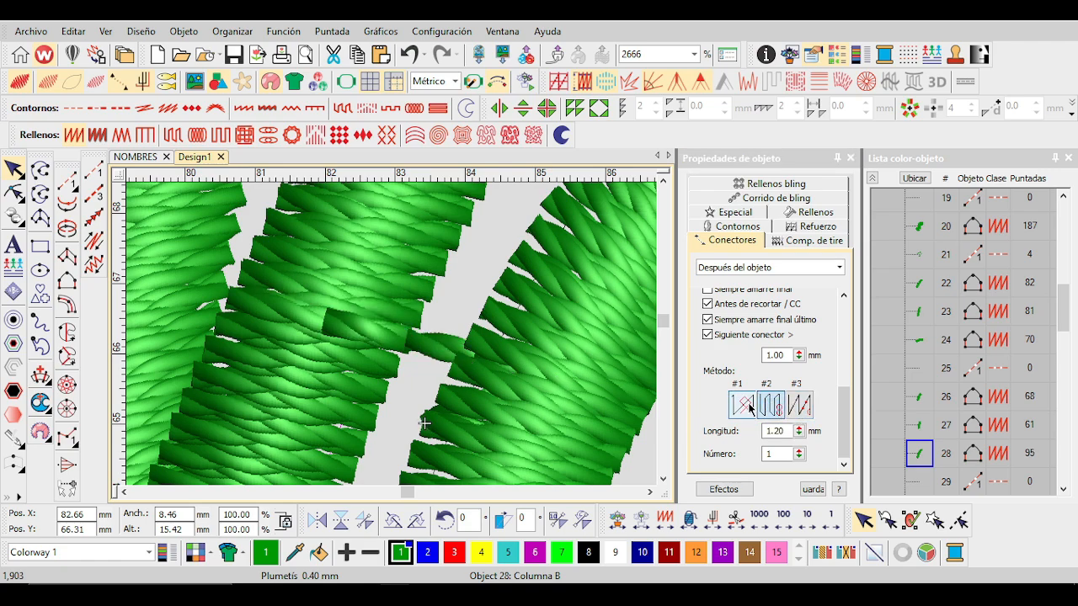
pyautogui.click(751, 409)
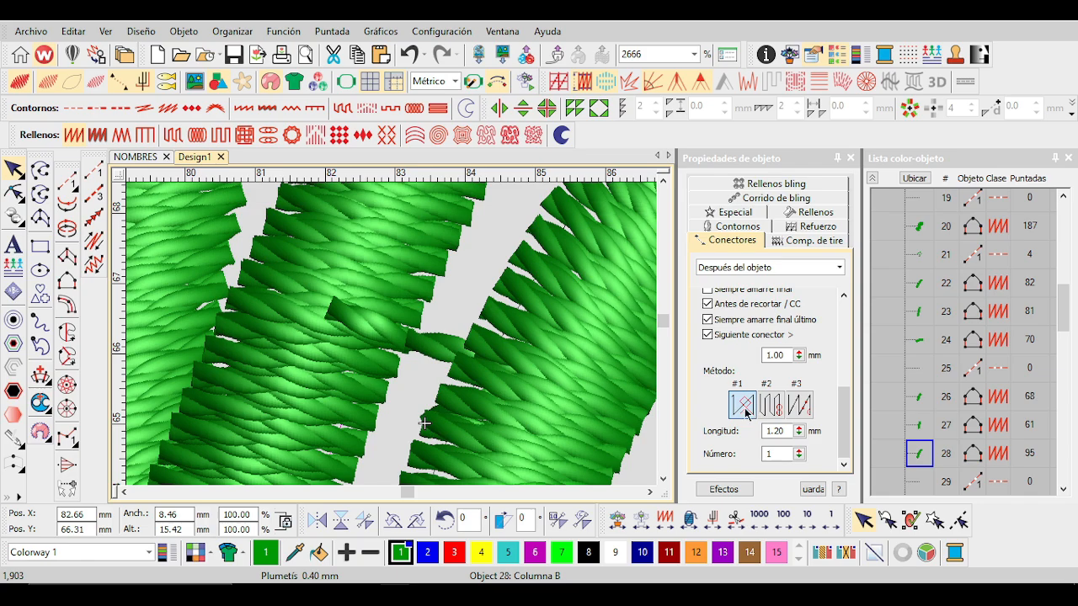
pyautogui.click(773, 411)
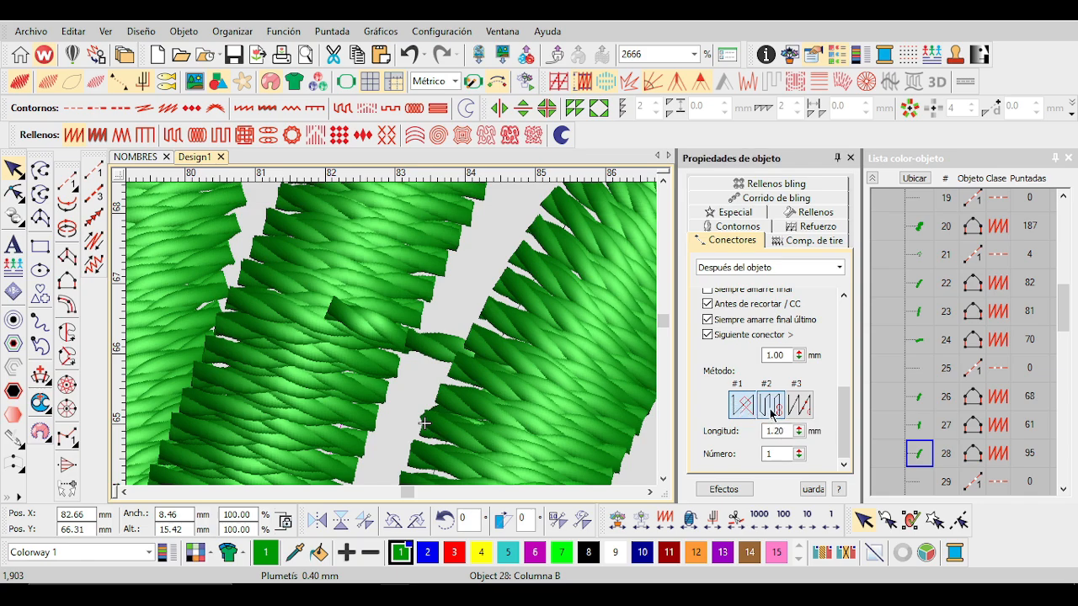
# Reselect the N's last stroke, try tie-off method #1 once more, and restore method #2.
pyautogui.scroll(-5, 392, 340)
pyautogui.press('Escape')
pyautogui.press('t')
pyautogui.scroll(5, 387, 337)
pyautogui.press('t')
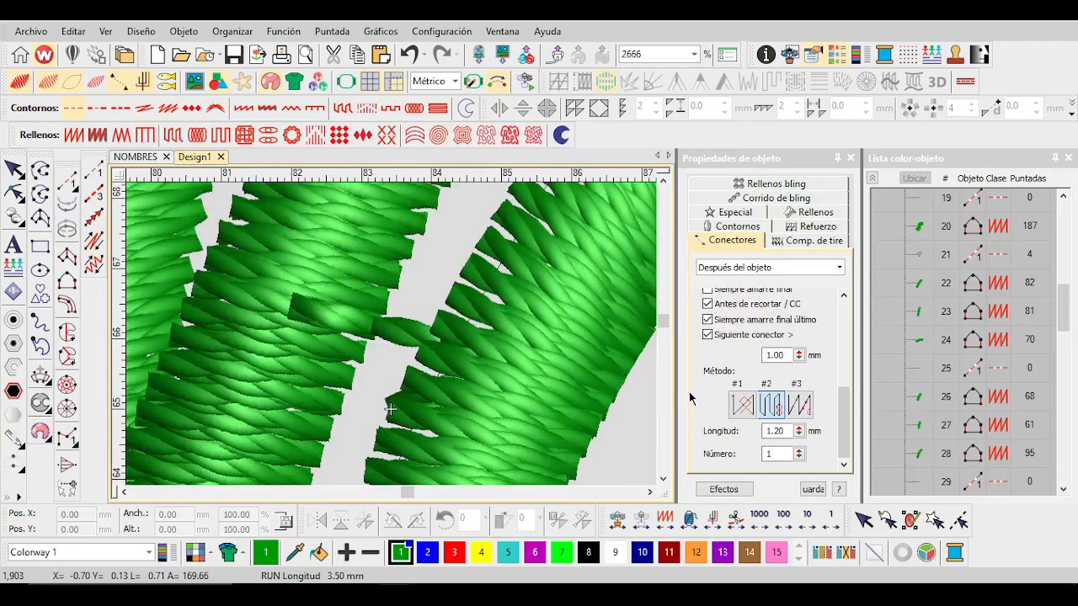
pyautogui.click(301, 309)
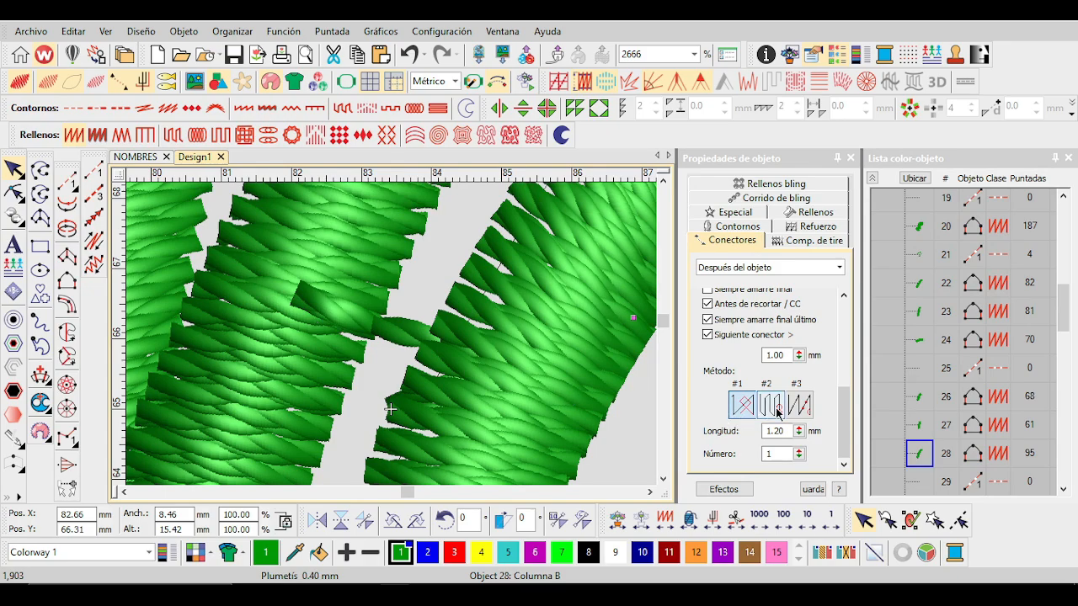
pyautogui.scroll(-8, 421, 344)
pyautogui.press('Escape')
# Move the stitch end point of the last stroke of SANGRE's G up to its upper corner facing the R.
pyautogui.press('t')
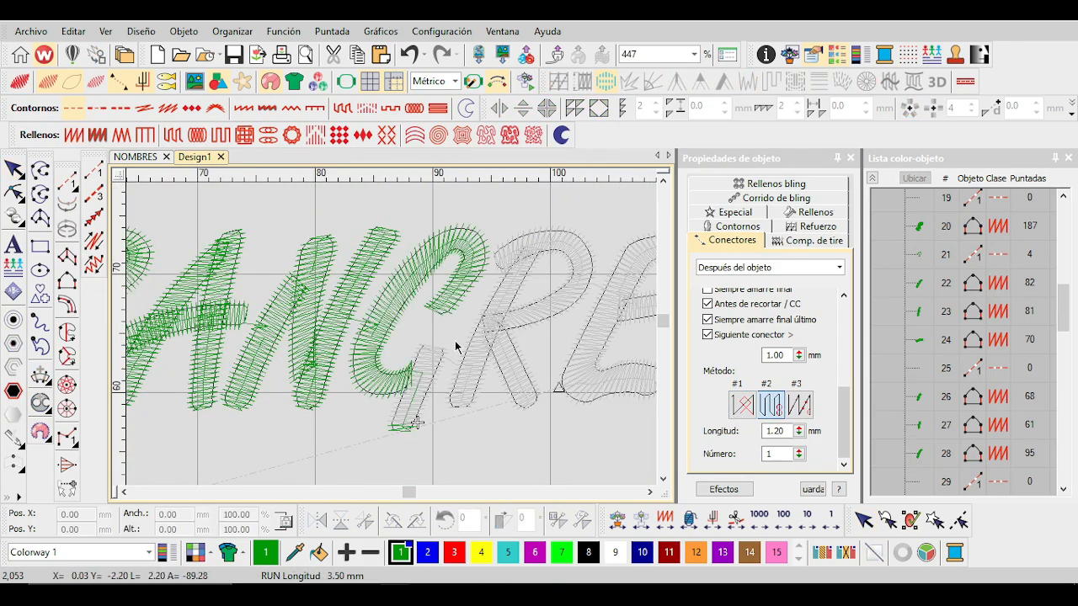
pyautogui.scroll(5, 456, 346)
pyautogui.click(373, 365)
pyautogui.press('t')
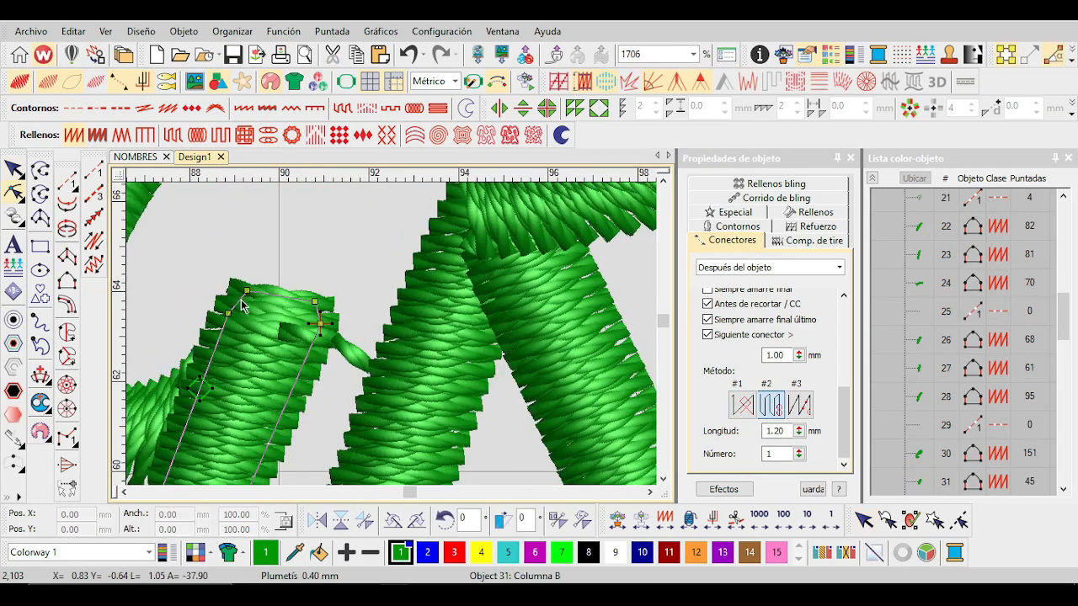
pyautogui.moveTo(322, 324); pyautogui.dragTo(327, 304)
pyautogui.press('Escape')
pyautogui.press('t')
pyautogui.scroll(1, 387, 337)
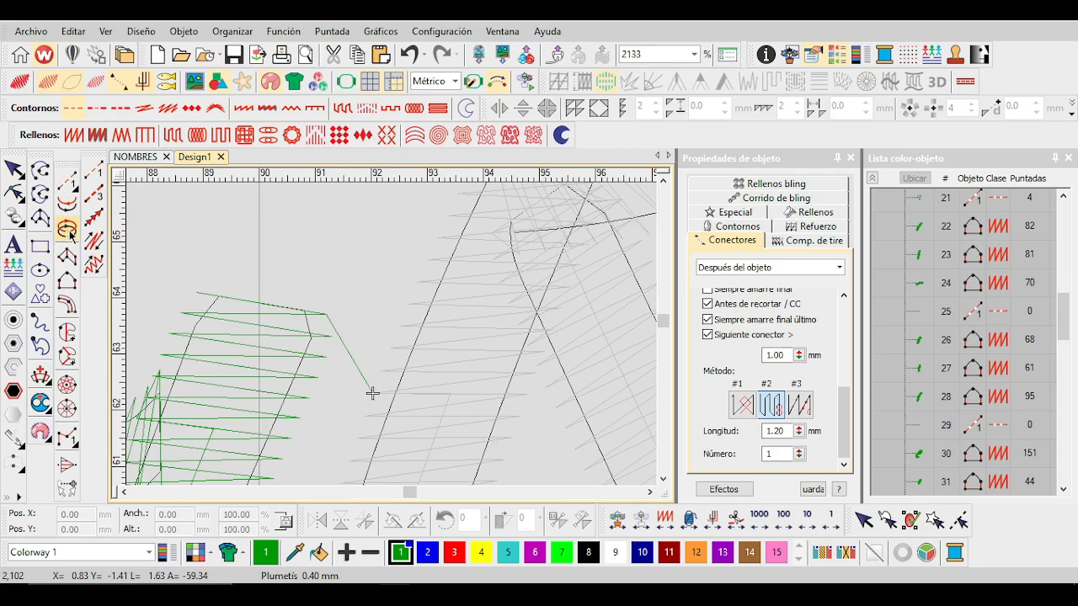
# Digitize a short run stitch from the last stroke of SANGRE's G to the R.
pyautogui.click(68, 181)
pyautogui.click(478, 331)
pyautogui.press('Return')
pyautogui.scroll(-3, 417, 372)
pyautogui.scroll(1, 393, 340)
# Move the stitch start point of the stem of SANGRE's R to meet the run stitch coming from the G.
pyautogui.press('h')
pyautogui.click(383, 340)
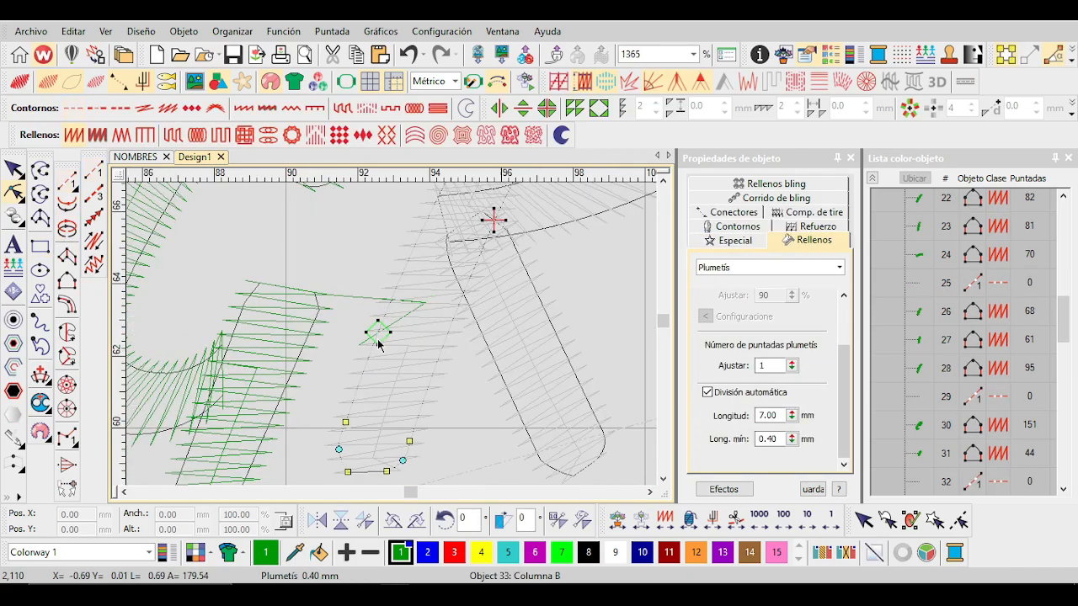
pyautogui.press('t')
pyautogui.moveTo(378, 335)
pyautogui.mouseDown()
pyautogui.moveTo(377, 295)
pyautogui.moveTo(397, 309)
pyautogui.mouseUp()
pyautogui.press('t')
# Reshape the inner end of the bowl of SANGRE's R where it meets the stem.
pyautogui.click(414, 328)
pyautogui.click(431, 288)
pyautogui.press('t')
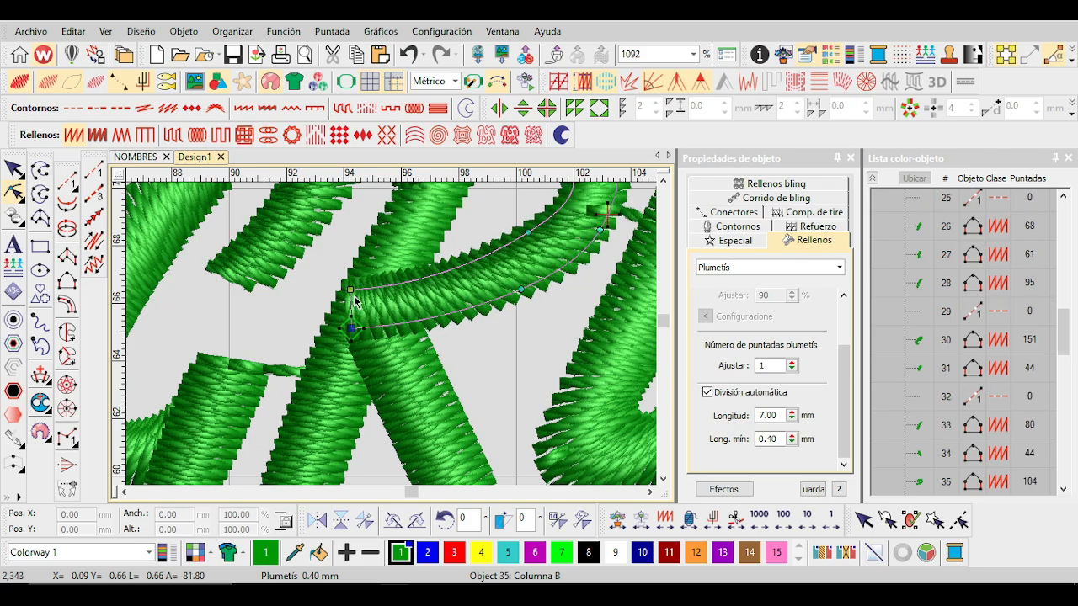
pyautogui.moveTo(337, 290); pyautogui.dragTo(336, 292)
pyautogui.scroll(-3, 455, 291)
pyautogui.scroll(3, 433, 327)
pyautogui.press('Escape')
pyautogui.press('t')
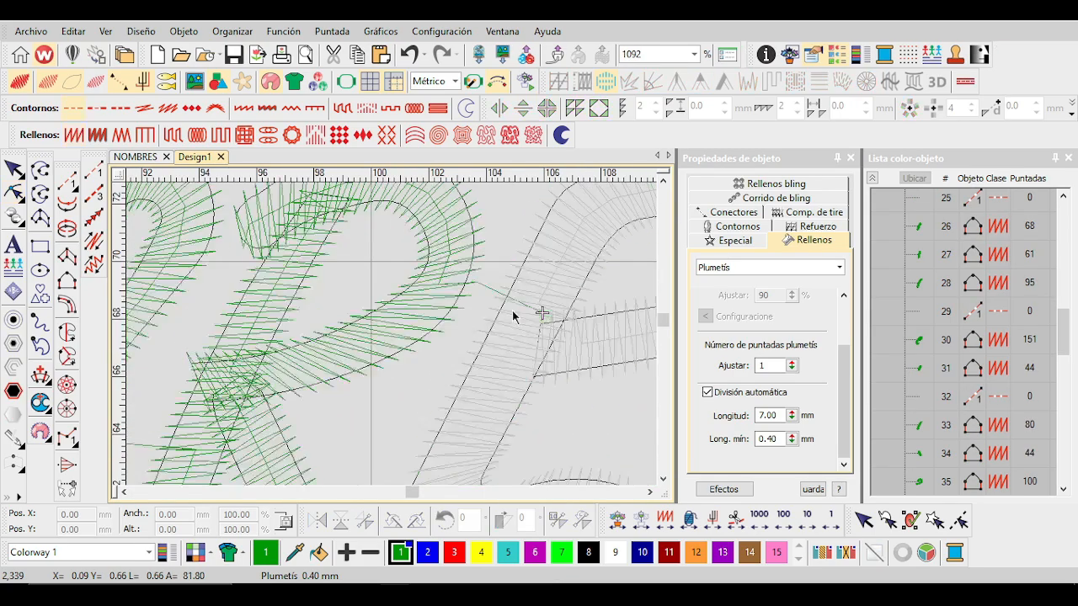
# Digitize a short run stitch from the bowl of SANGRE's R to the final E.
pyautogui.scroll(2, 514, 311)
pyautogui.click(42, 217)
pyautogui.click(456, 343)
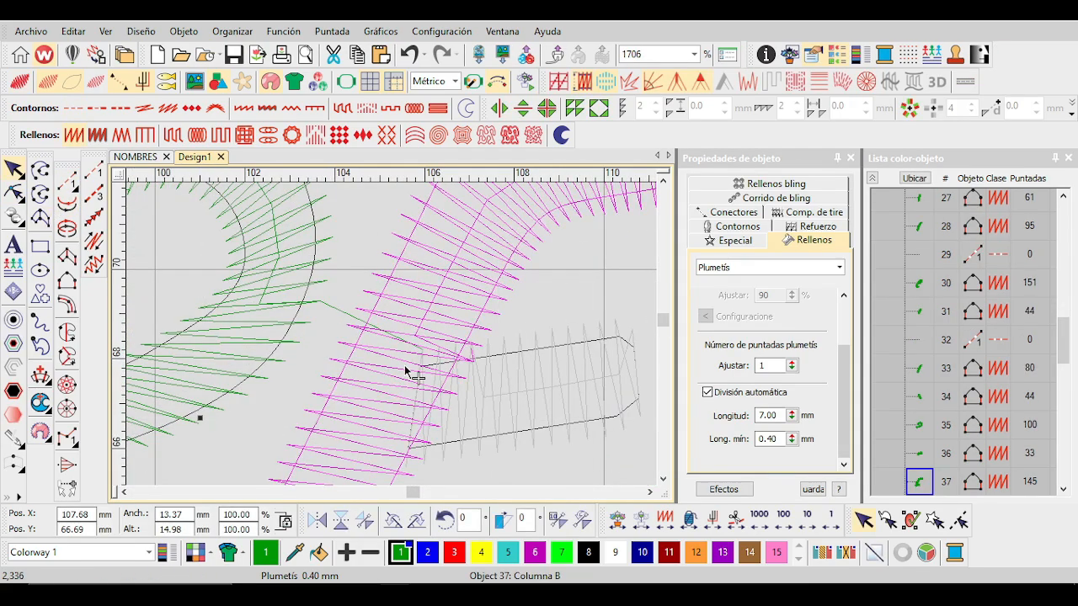
pyautogui.press('Escape')
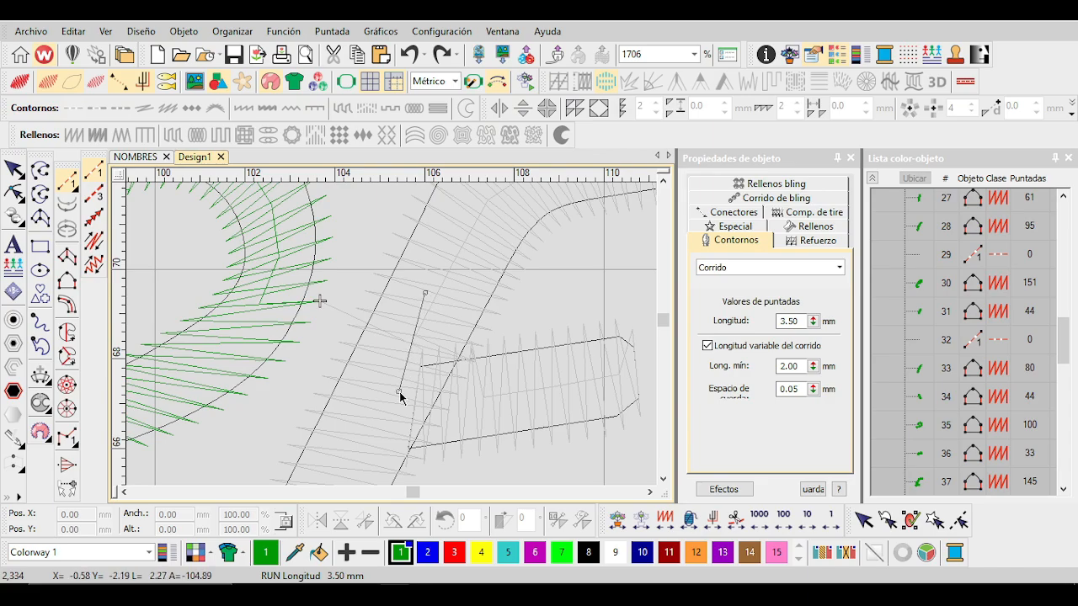
pyautogui.scroll(-3, 401, 392)
pyautogui.scroll(3, 404, 325)
# Move the stitch start point of the middle bar of SANGRE's E to meet the run stitch coming from the R.
pyautogui.press('h')
pyautogui.press('t')
pyautogui.moveTo(332, 325)
pyautogui.mouseDown()
pyautogui.moveTo(312, 337)
pyautogui.moveTo(284, 324)
pyautogui.mouseUp()
pyautogui.press('t')
pyautogui.press('Tab')
pyautogui.press('t')
# Move the stitch end point of the main body of SANGRE's E to the outer end of its lower bar.
pyautogui.scroll(-3, 327, 330)
pyautogui.scroll(2, 338, 376)
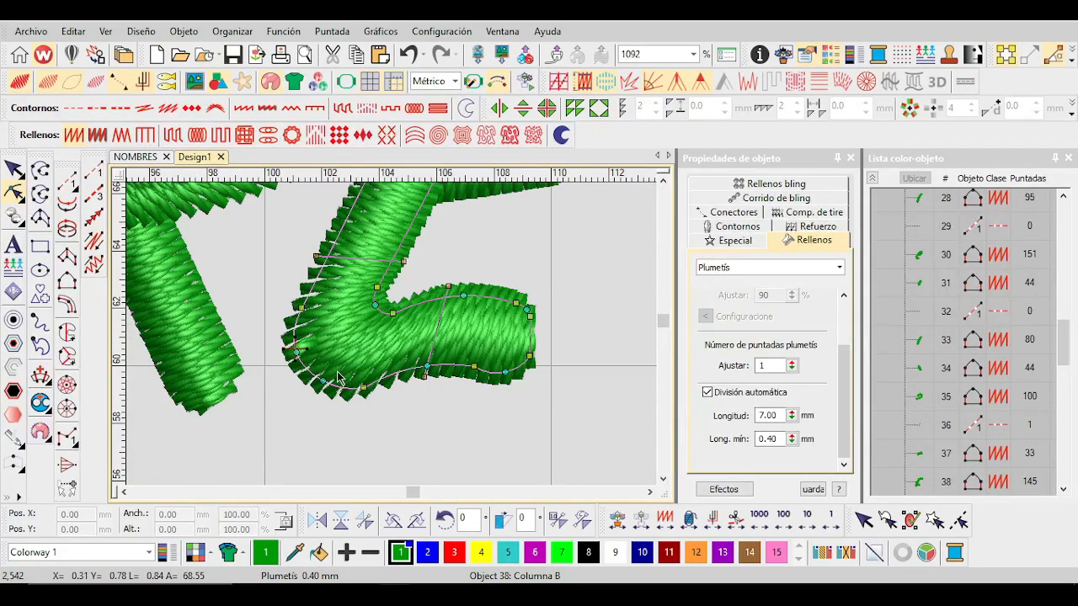
pyautogui.scroll(-5, 563, 378)
pyautogui.press('t')
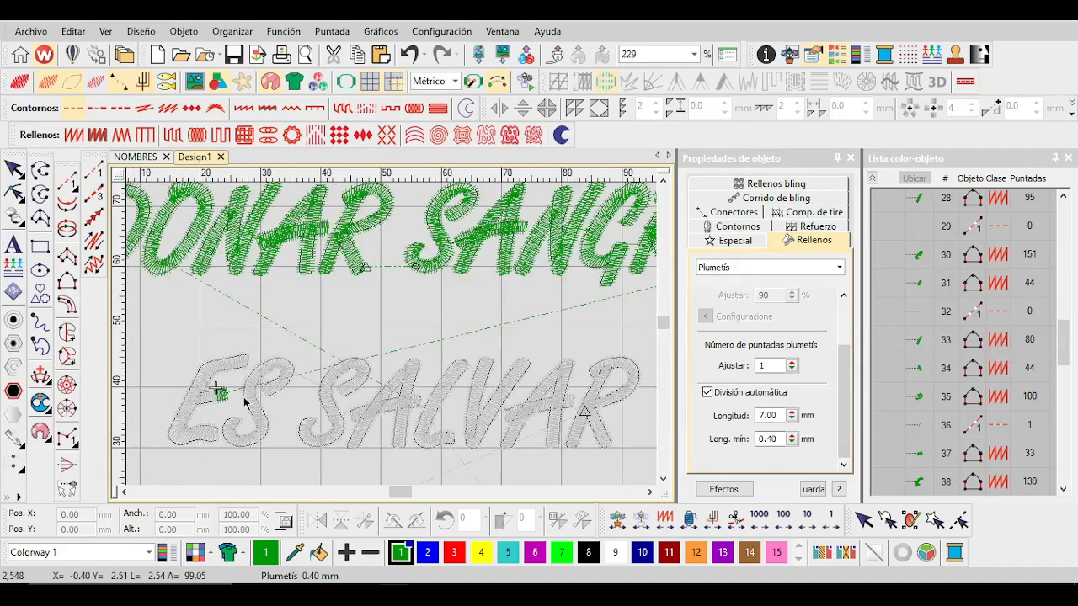
# Move the stitch start point of the middle bar of the E in ES to its inner end at the stem.
pyautogui.scroll(2, 393, 339)
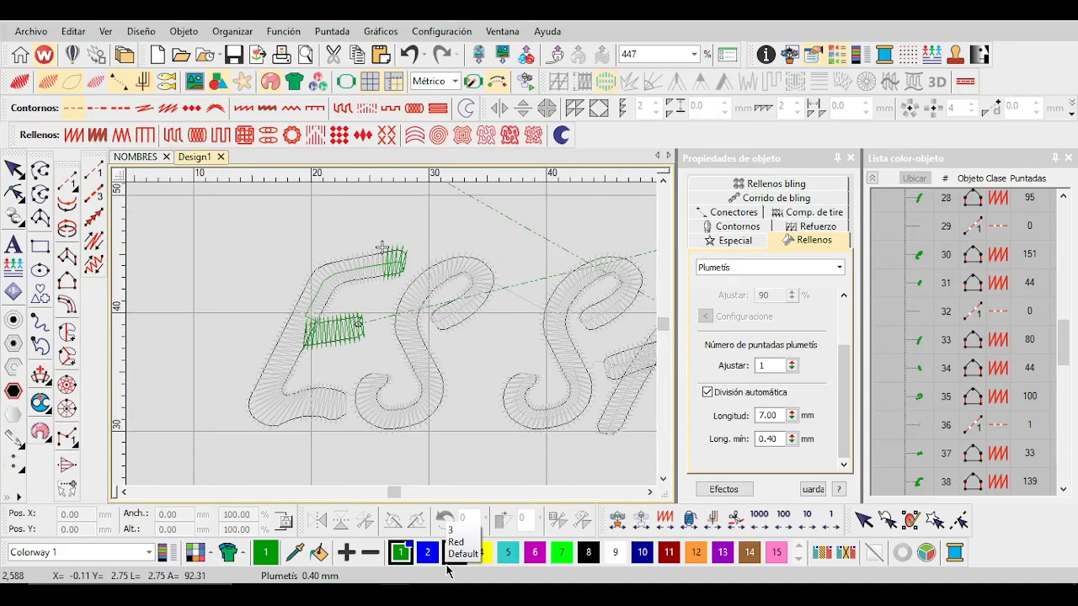
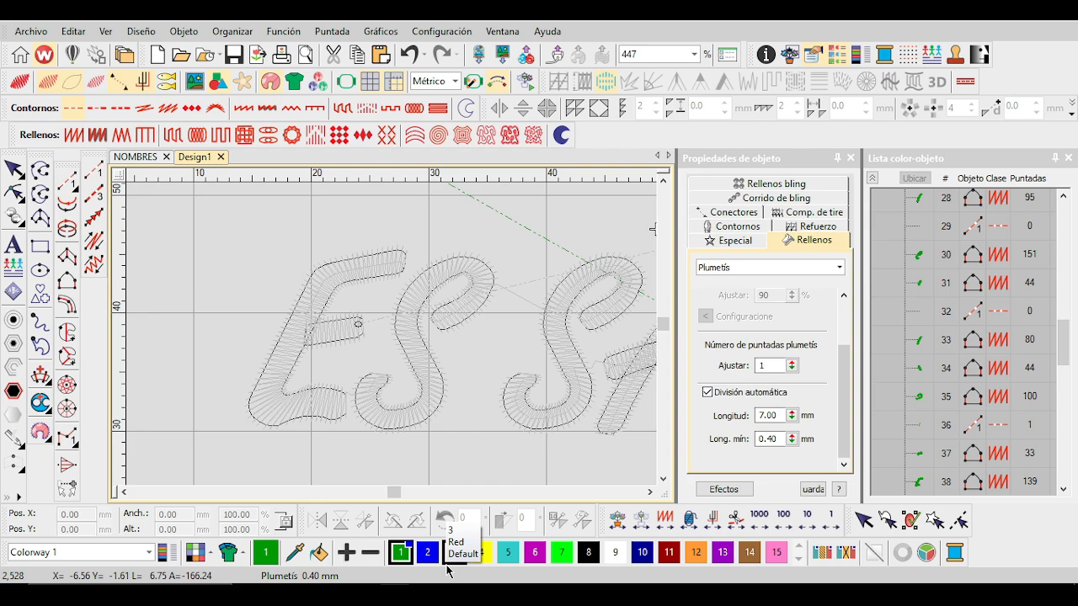
pyautogui.scroll(2, 366, 383)
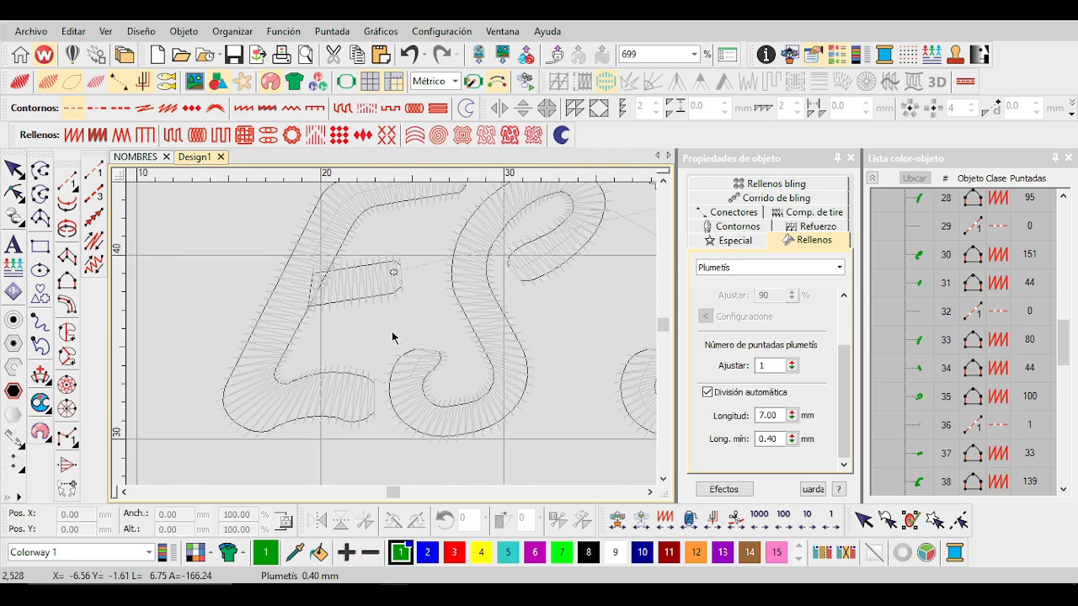
pyautogui.click(394, 338)
pyautogui.scroll(2, 316, 305)
pyautogui.press('h')
pyautogui.moveTo(439, 312); pyautogui.dragTo(245, 312)
pyautogui.hotkey('ctrl', 'z')
pyautogui.press('t')
pyautogui.press('Tab')
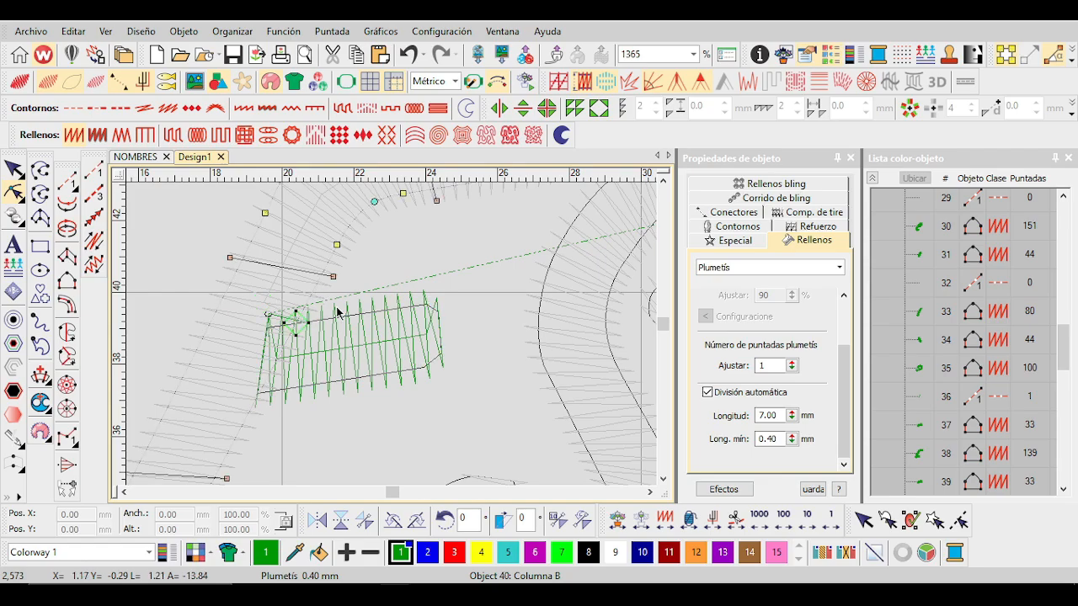
# Digitize a short run stitch from the lower bar of the E in ES across to the S.
pyautogui.scroll(-3, 428, 353)
pyautogui.moveTo(361, 337); pyautogui.dragTo(360, 342)
pyautogui.scroll(2, 446, 443)
pyautogui.scroll(2, 414, 393)
pyautogui.press('Escape')
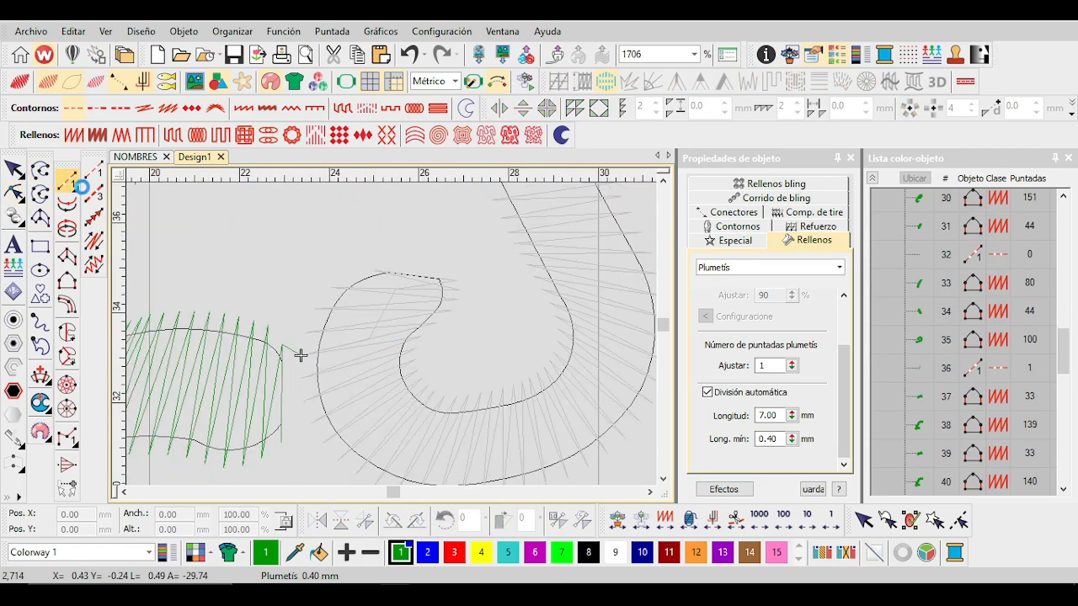
pyautogui.click(299, 355)
pyautogui.scroll(-4, 425, 341)
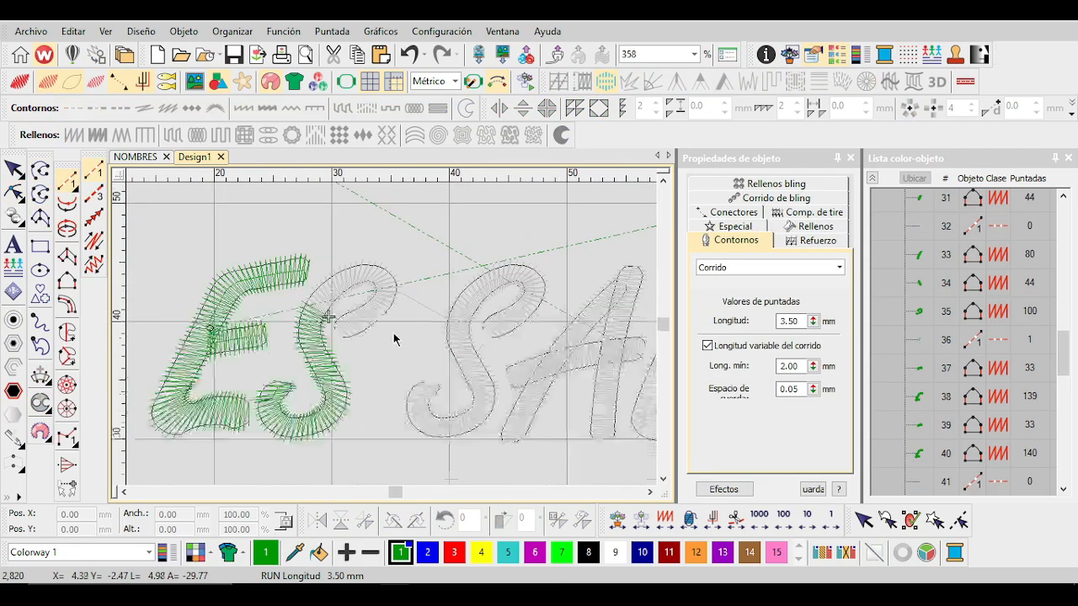
# Move the stitch end point of the S in ES to the inner tip of its upper curl.
pyautogui.scroll(3, 394, 340)
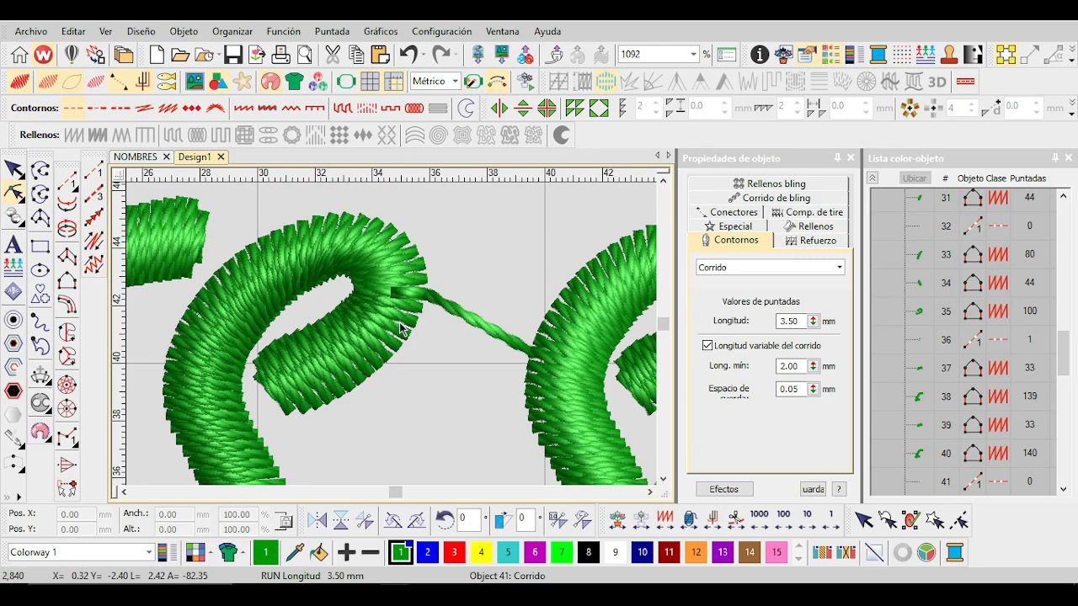
pyautogui.press('Tab')
pyautogui.scroll(-3, 410, 301)
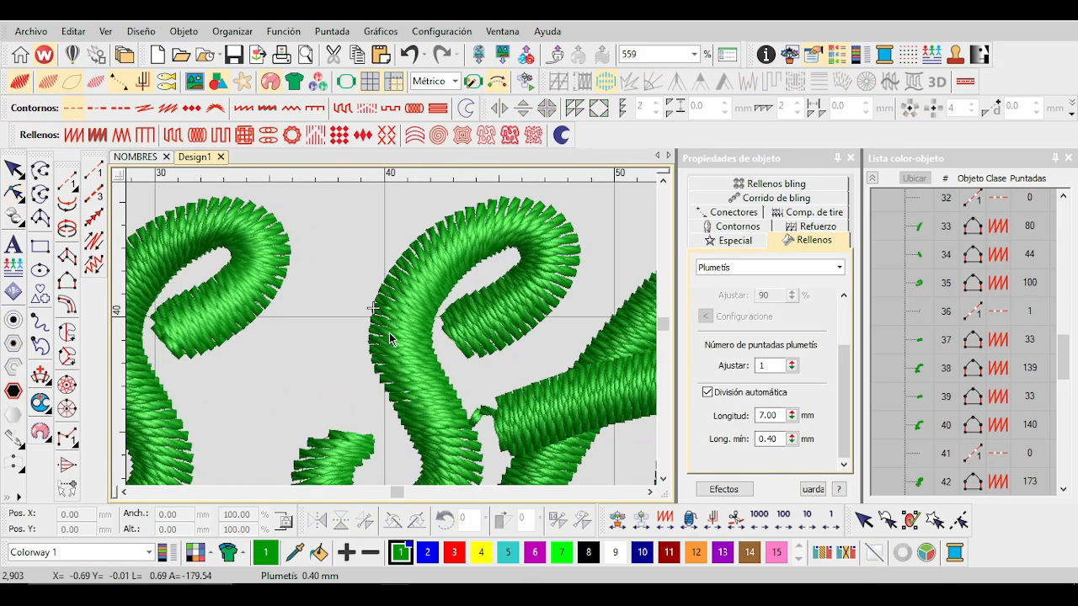
pyautogui.scroll(-2, 390, 339)
pyautogui.scroll(3, 396, 349)
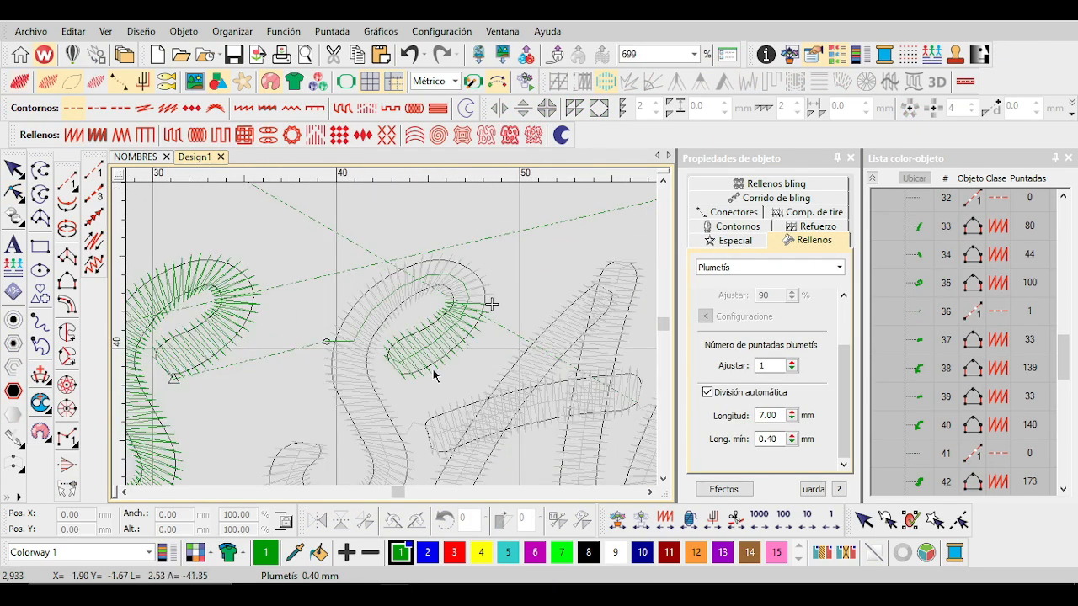
# Digitize a run stitch from the lower curve of SALVAR's S into the crossbar area of the first A.
pyautogui.scroll(-2, 404, 345)
pyautogui.scroll(4, 383, 362)
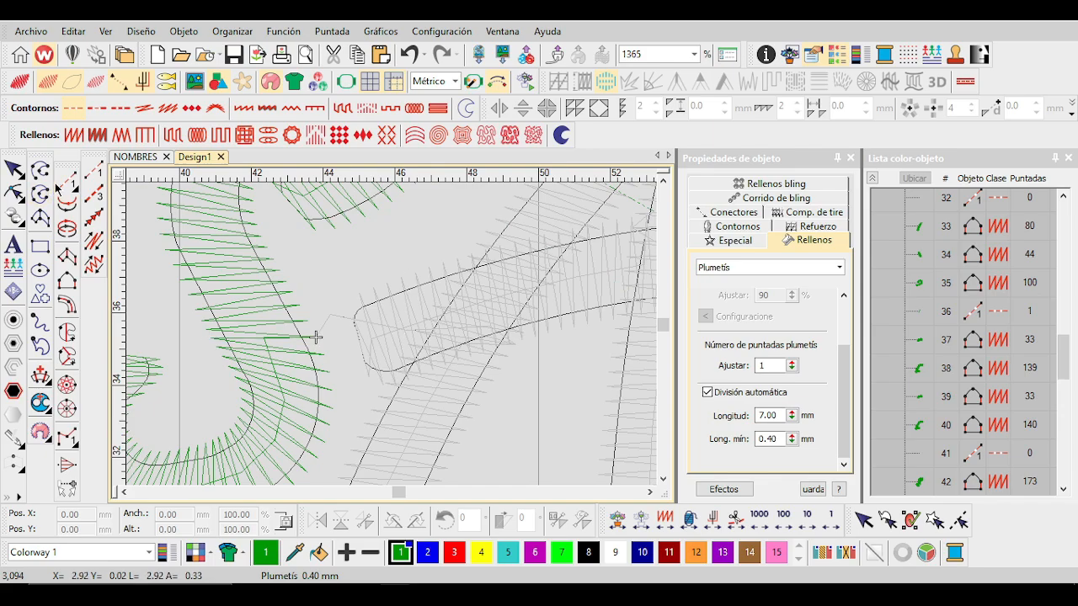
pyautogui.press('Tab')
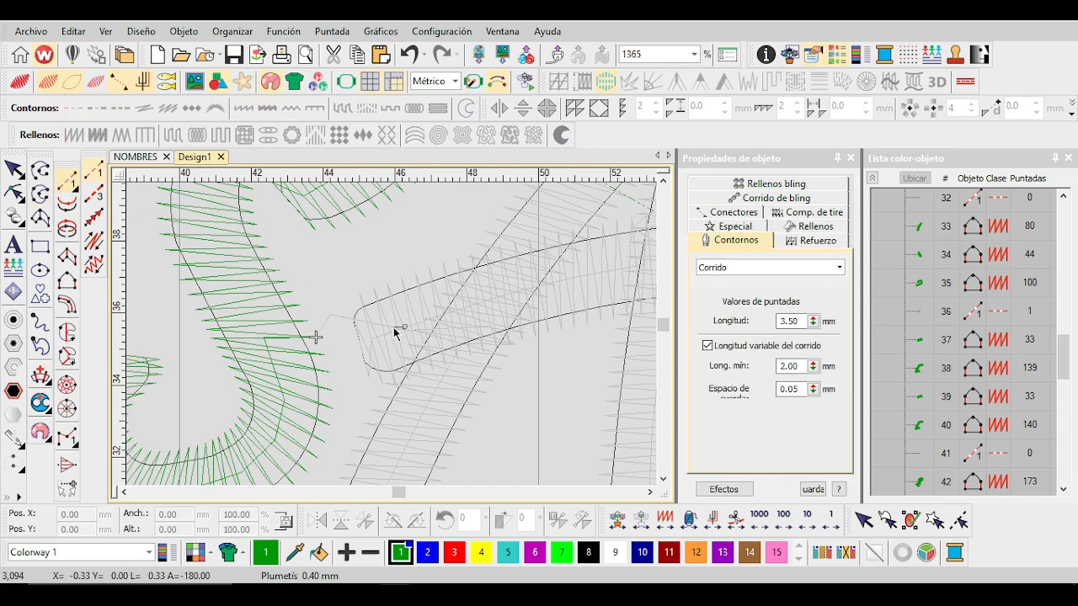
pyautogui.scroll(1, 393, 333)
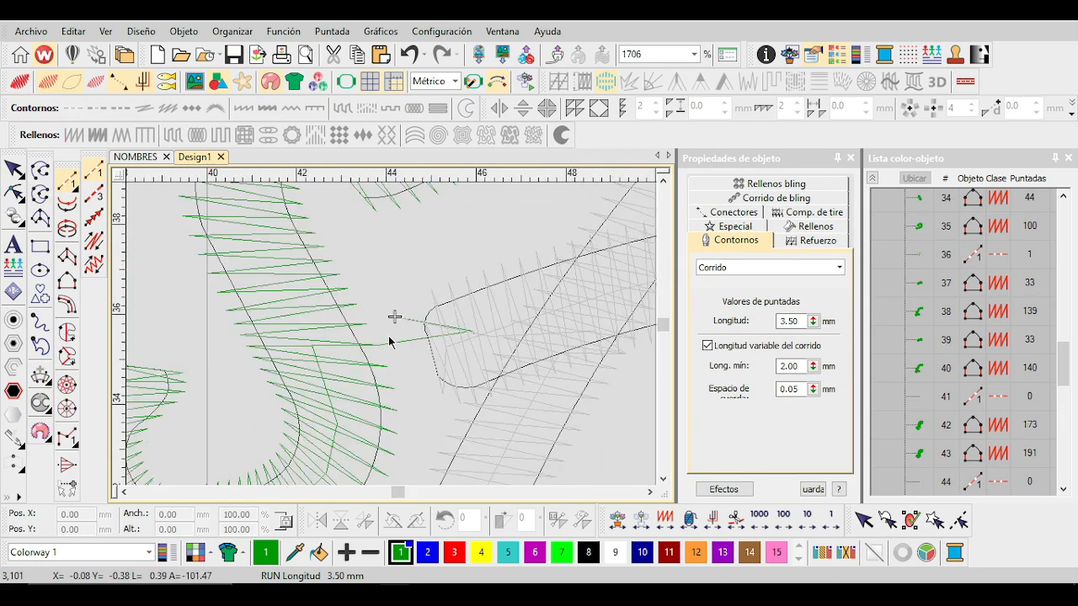
pyautogui.scroll(-5, 389, 341)
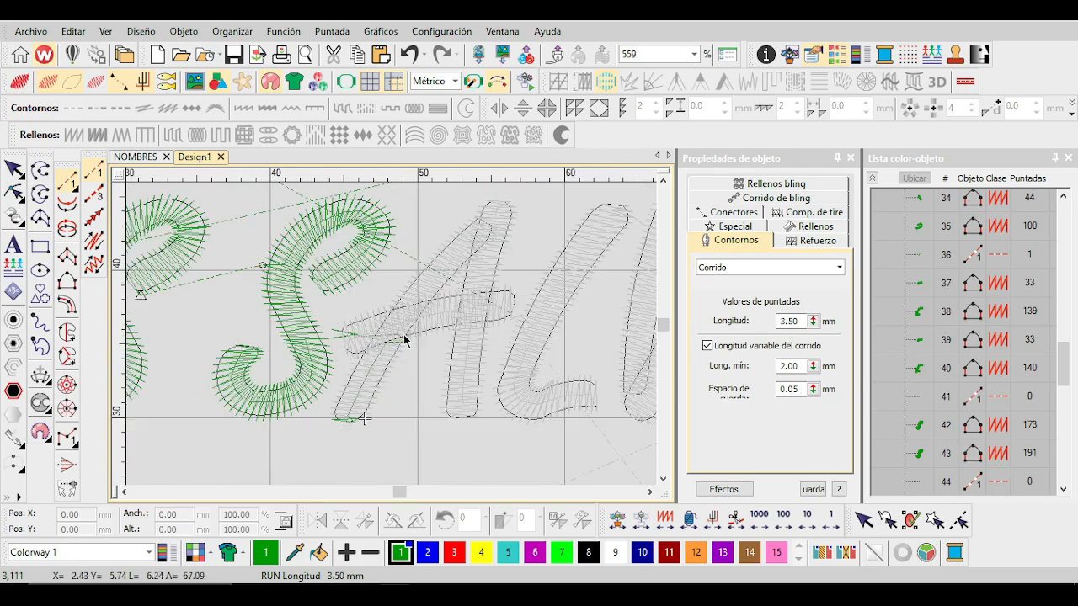
# Reposition the stitch start and end points of the legs and crossbar of SALVAR's first A, ending at the crossbar tip facing the L.
pyautogui.click(405, 341)
pyautogui.scroll(3, 385, 342)
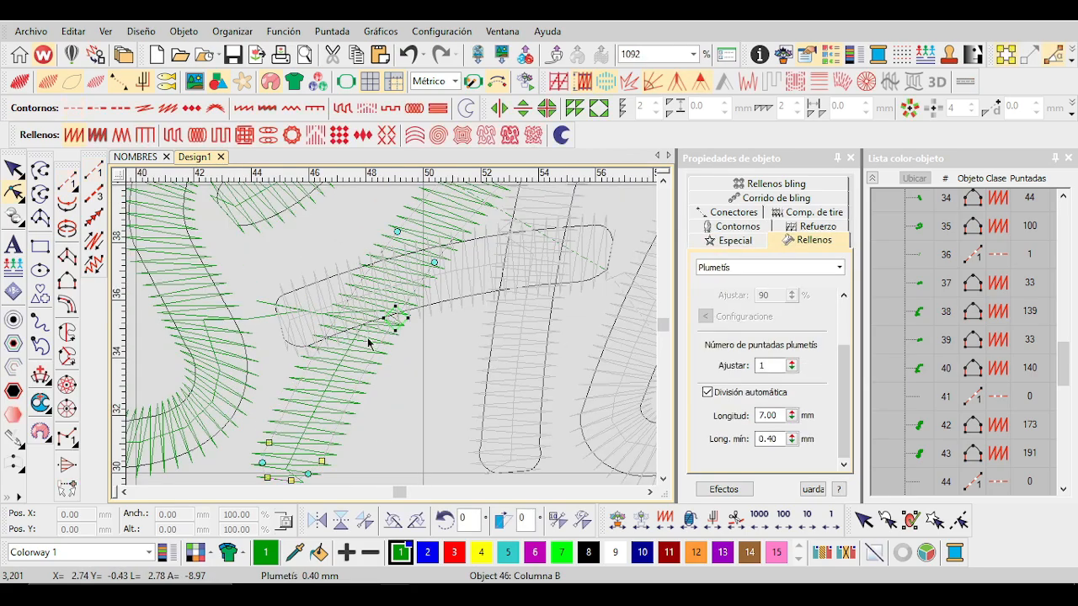
pyautogui.scroll(-1, 419, 327)
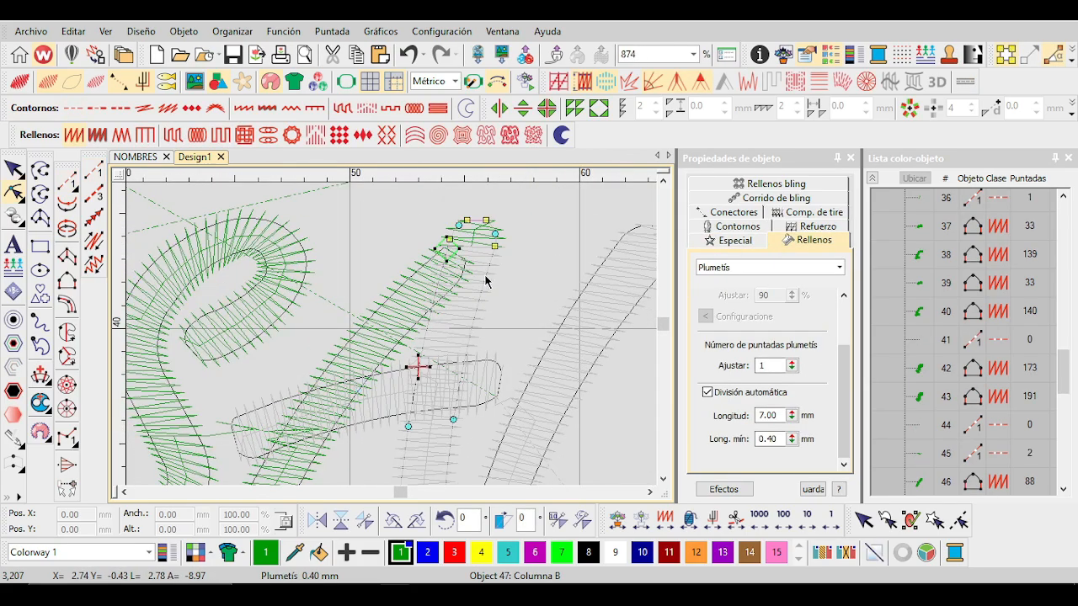
pyautogui.click(414, 365)
pyautogui.click(404, 385)
pyautogui.scroll(2, 392, 339)
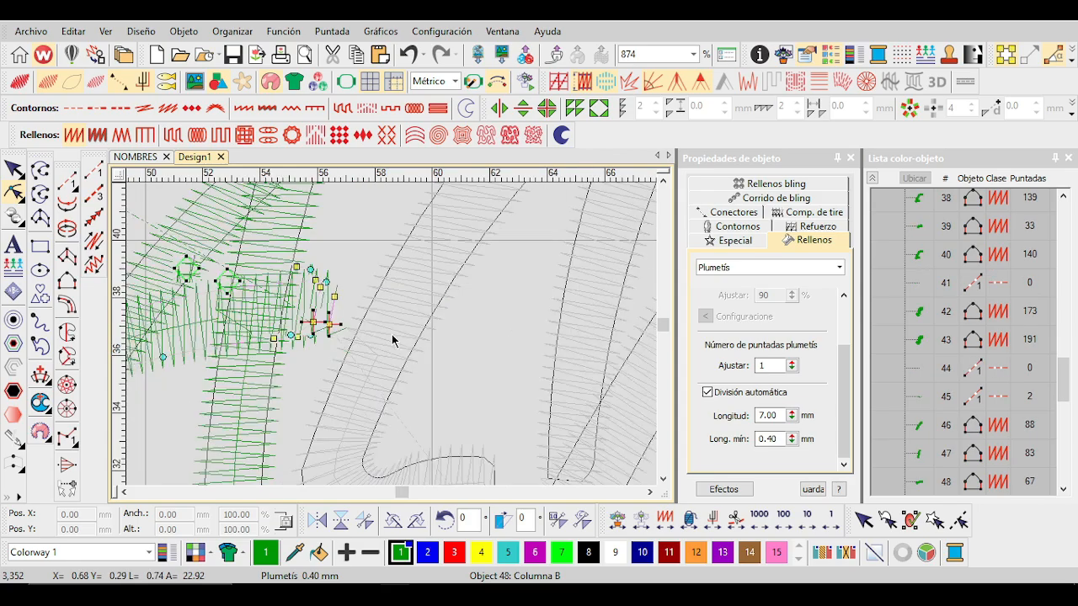
# Digitize a run stitch from the crossbar of SALVAR's first A to the stem of the L.
pyautogui.press('Escape')
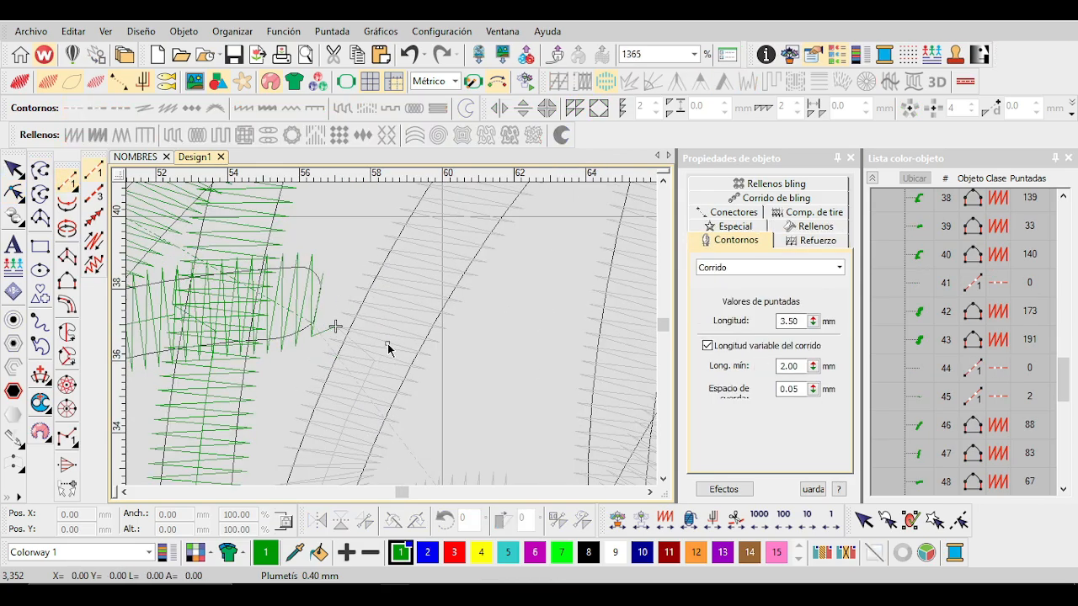
pyautogui.scroll(-6, 392, 337)
pyautogui.scroll(2, 415, 294)
pyautogui.click(399, 306)
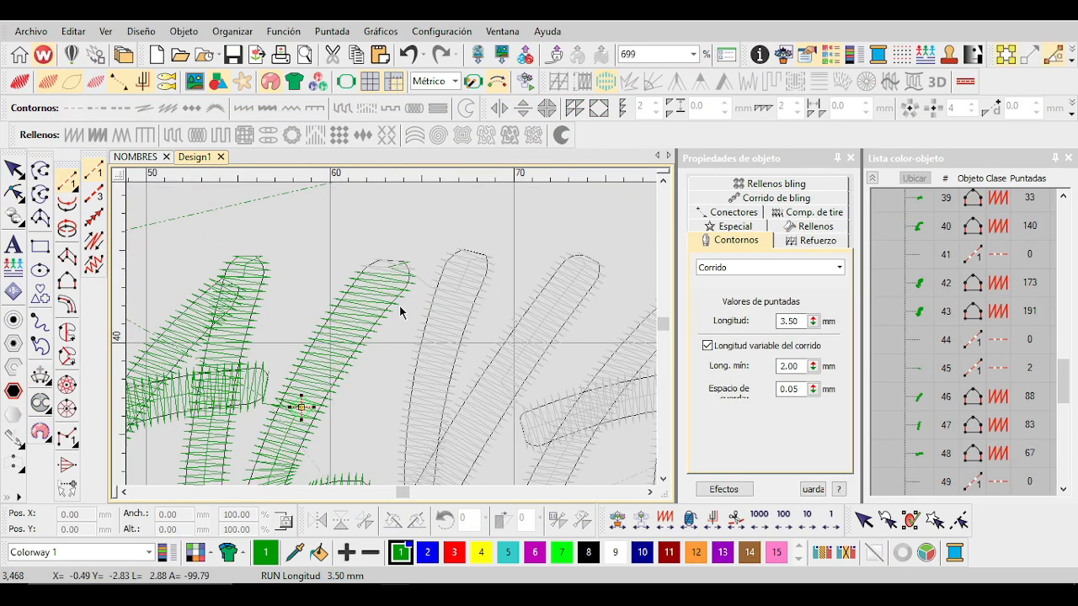
# Set the stitch end point of SALVAR's L at its upper edge facing the V and digitize a run stitch across to the V.
pyautogui.scroll(-2, 393, 337)
pyautogui.scroll(3, 392, 340)
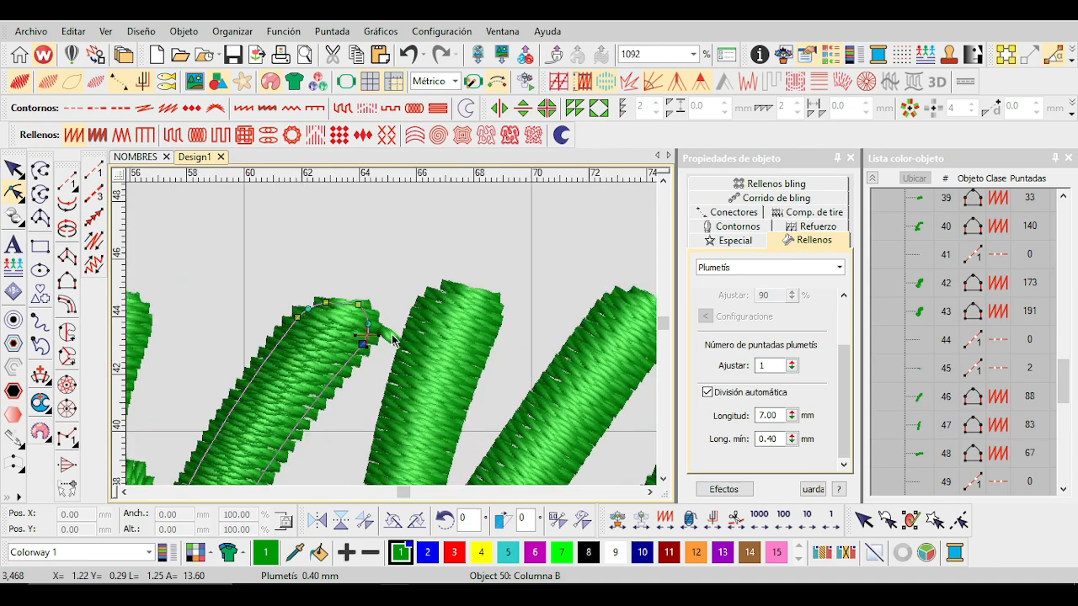
pyautogui.scroll(2, 337, 324)
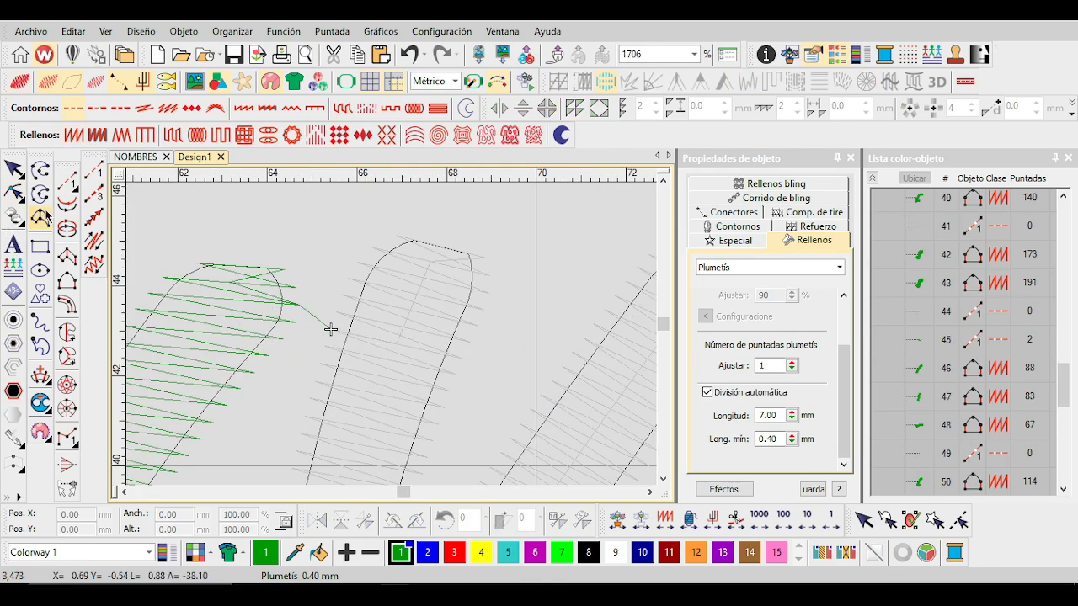
pyautogui.click(357, 301)
pyautogui.scroll(-3, 397, 337)
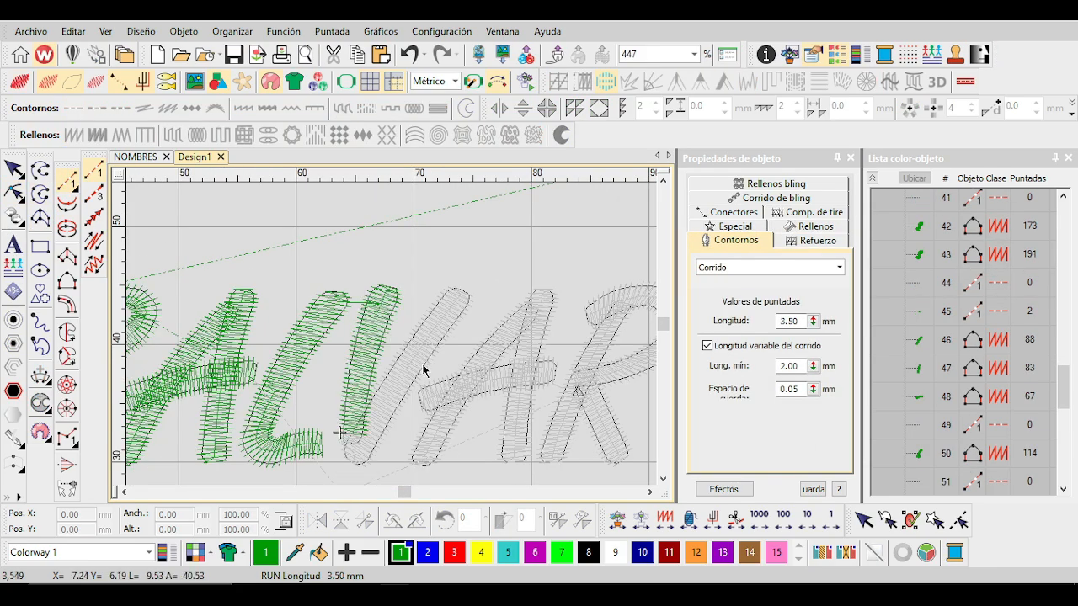
# Move the stitch end point of the second stroke of SALVAR's V to its edge facing the second A.
pyautogui.scroll(2, 409, 337)
pyautogui.click(378, 342)
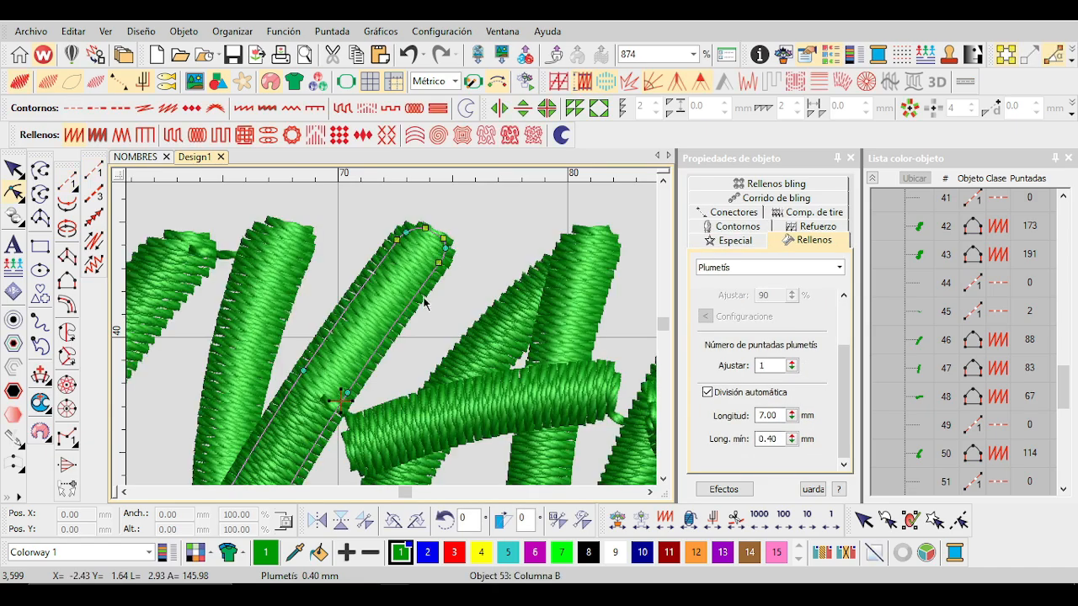
pyautogui.scroll(2, 371, 421)
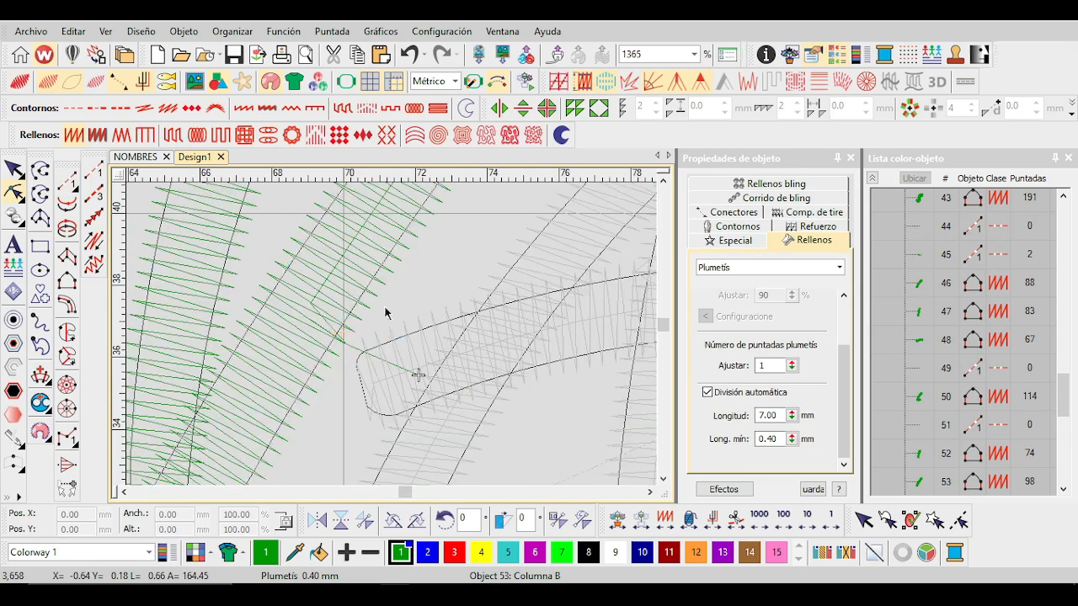
# Digitize a run stitch from the second stroke of SALVAR's V into the first leg of the second A.
pyautogui.click(421, 379)
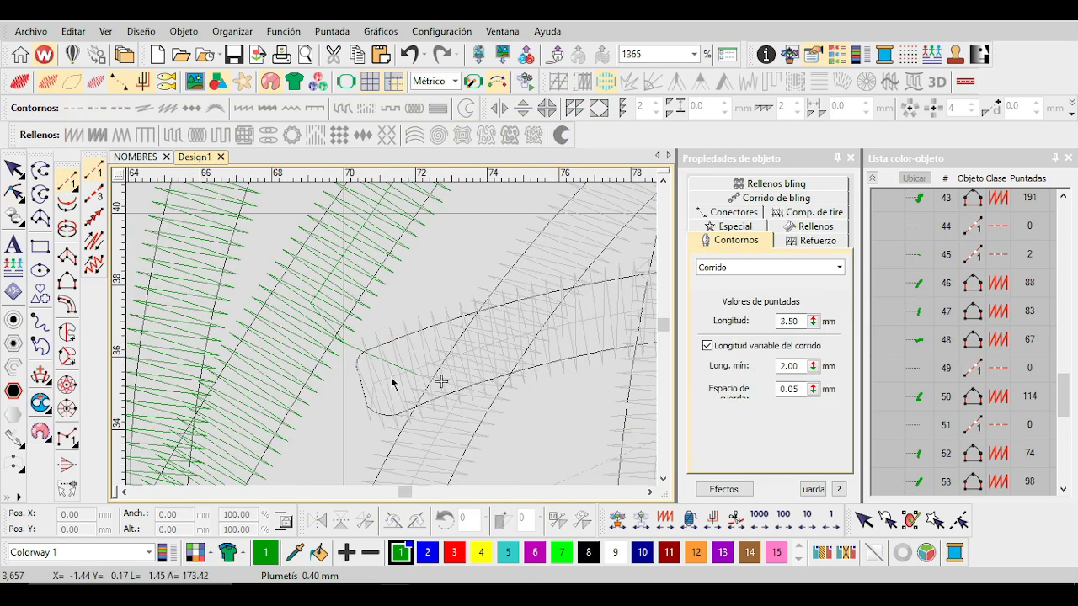
pyautogui.click(439, 368)
pyautogui.scroll(-4, 414, 384)
# Reposition the stitch start and end points of the legs and crossbar of SALVAR's second A, ending at the crossbar tip facing the R.
pyautogui.scroll(3, 421, 234)
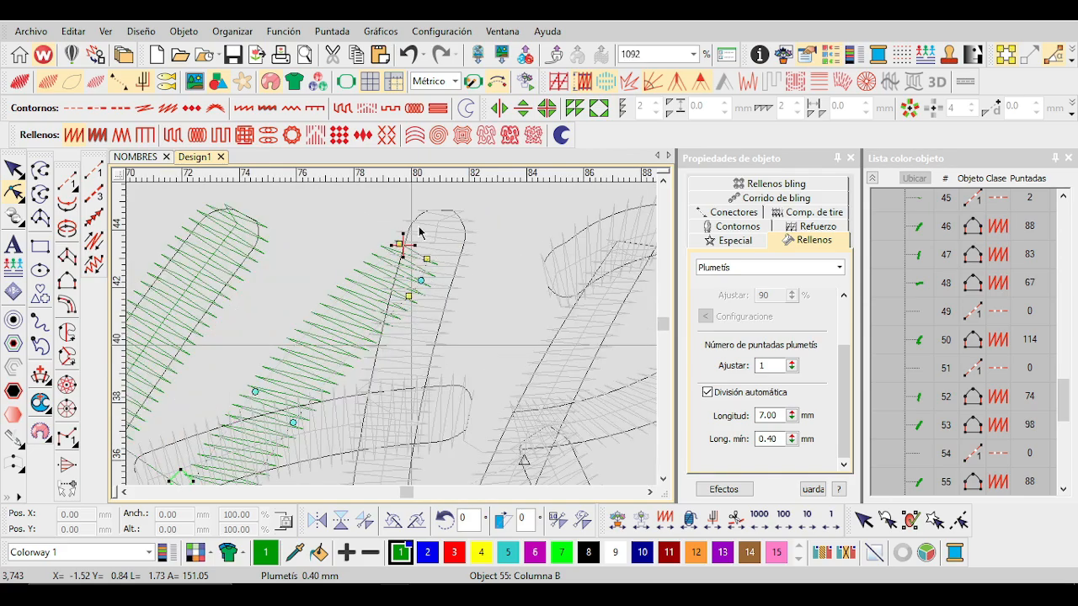
pyautogui.click(409, 238)
pyautogui.click(346, 403)
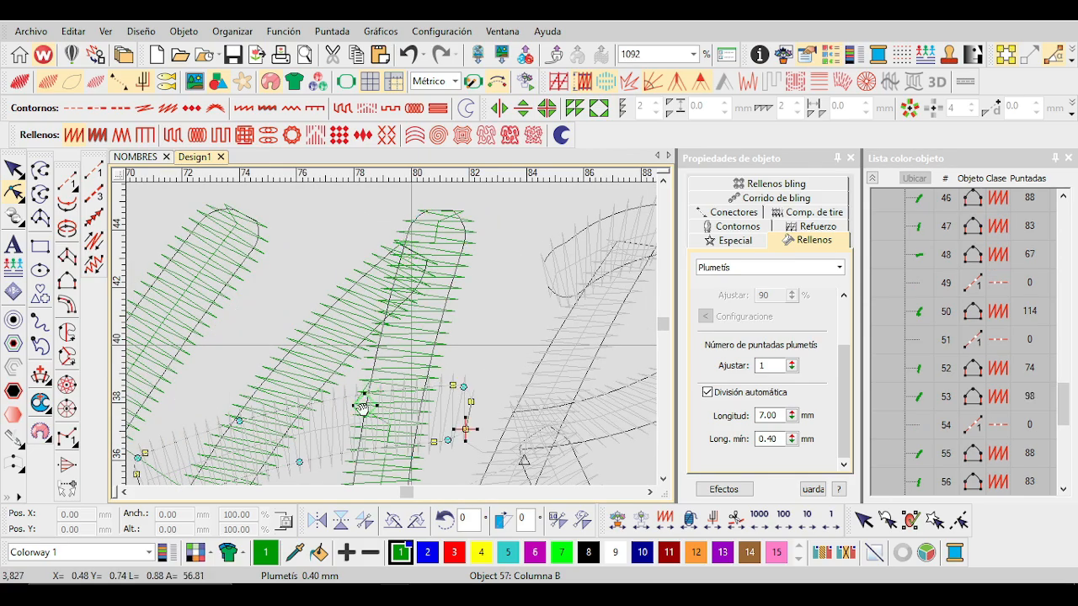
# Digitize a run stitch from the crossbar of SALVAR's second A to the stem of the R.
pyautogui.scroll(1, 493, 428)
pyautogui.scroll(-3, 393, 336)
pyautogui.scroll(3, 394, 336)
pyautogui.press('Escape')
pyautogui.click(67, 181)
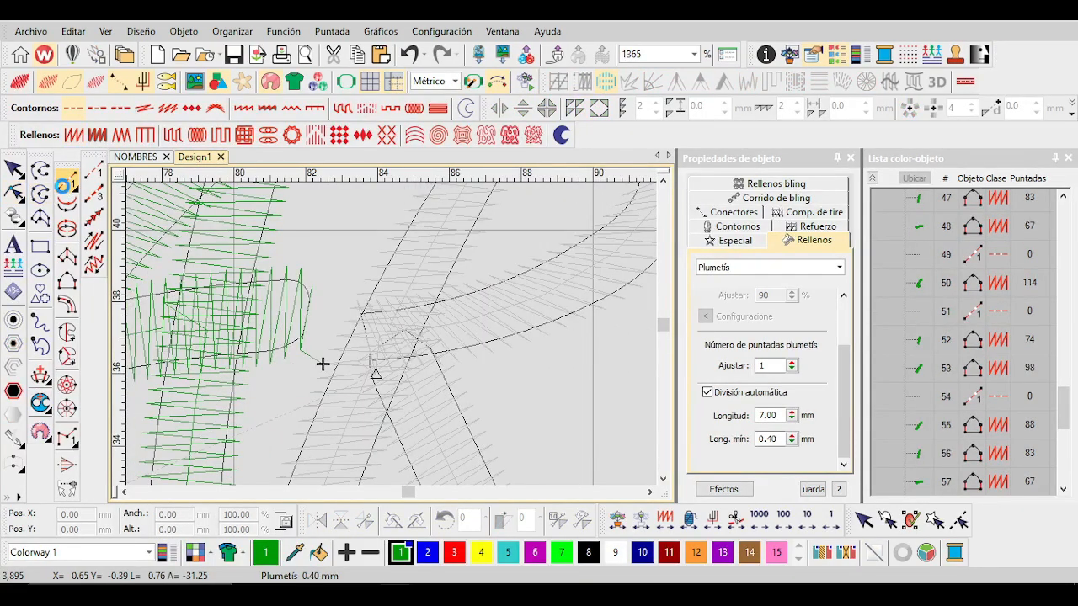
pyautogui.scroll(-1, 364, 373)
# Move the stitch start and end points of the stem and leg of SALVAR's R to the junction where its strokes meet.
pyautogui.press('h')
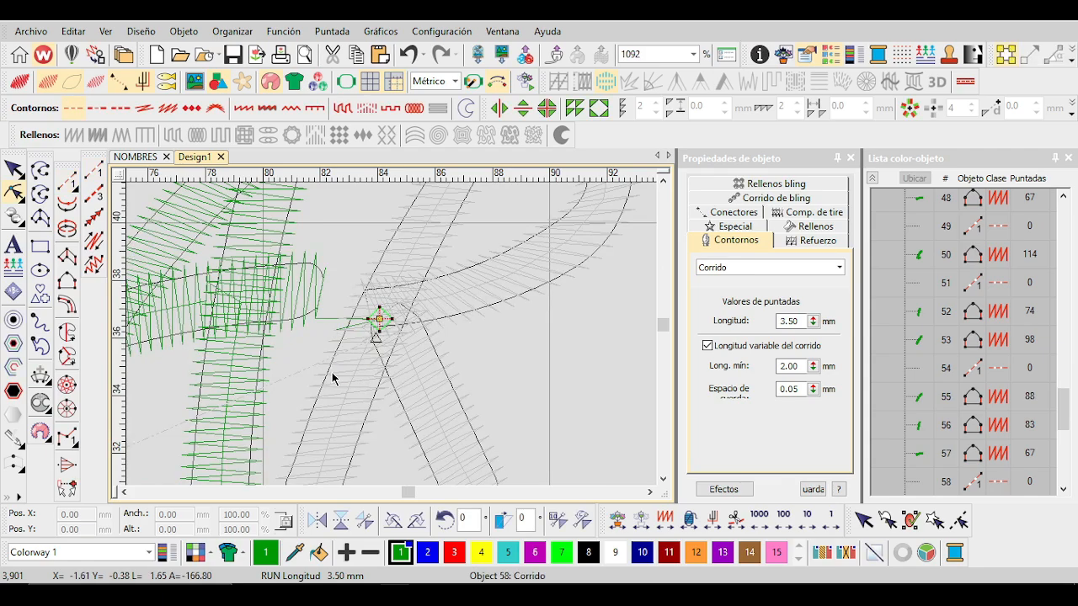
pyautogui.click(409, 310)
pyautogui.moveTo(416, 320); pyautogui.dragTo(373, 321)
pyautogui.press('Tab')
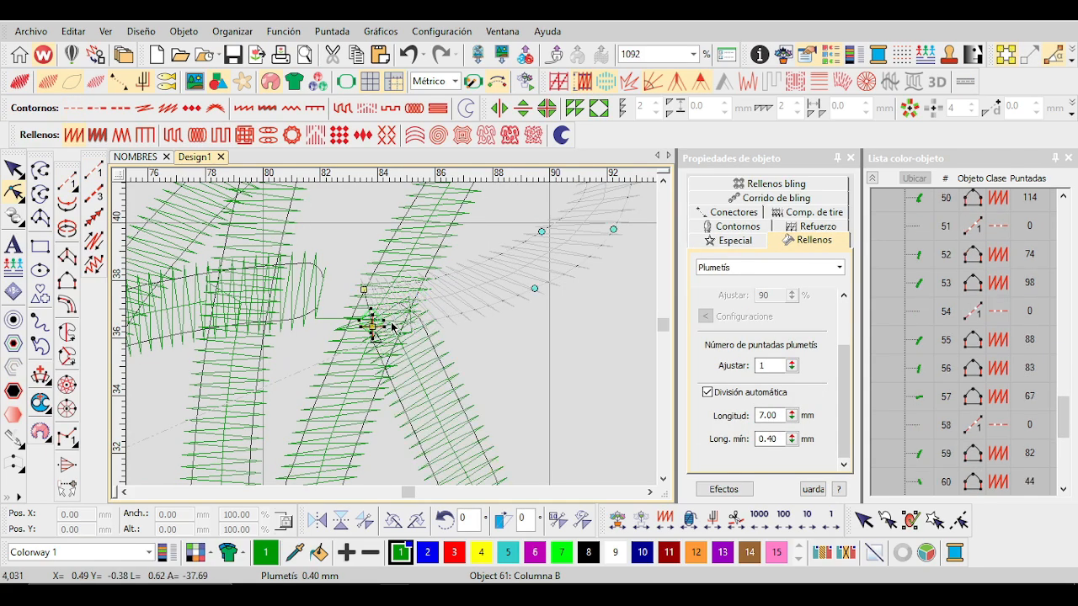
# Reshape the inner end of the bowl of SALVAR's R where it meets the stem.
pyautogui.scroll(1, 393, 326)
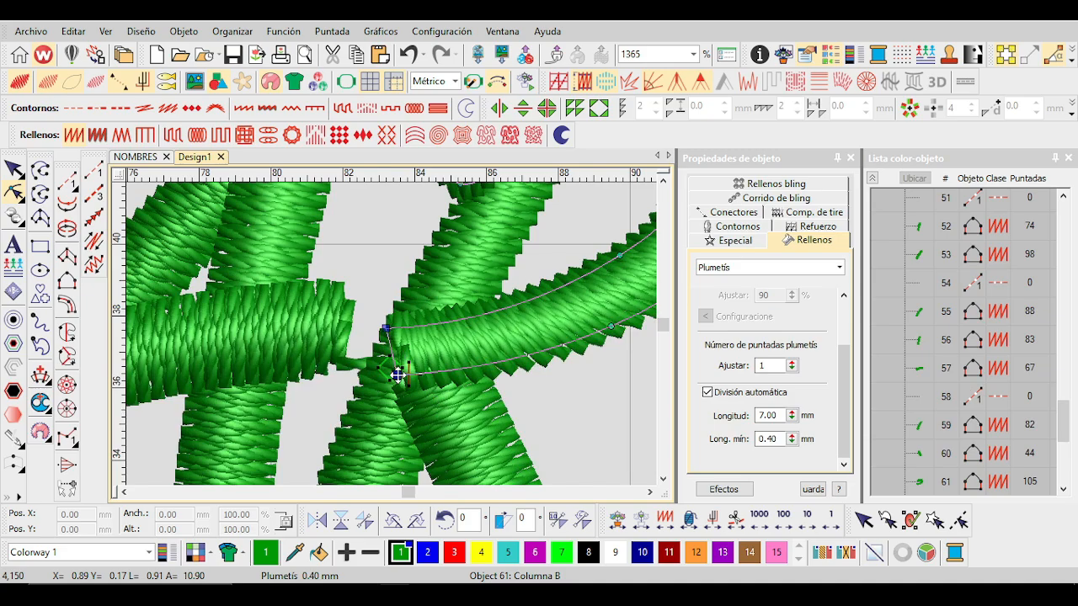
pyautogui.scroll(-4, 392, 335)
pyautogui.hotkey('shift', 'r')
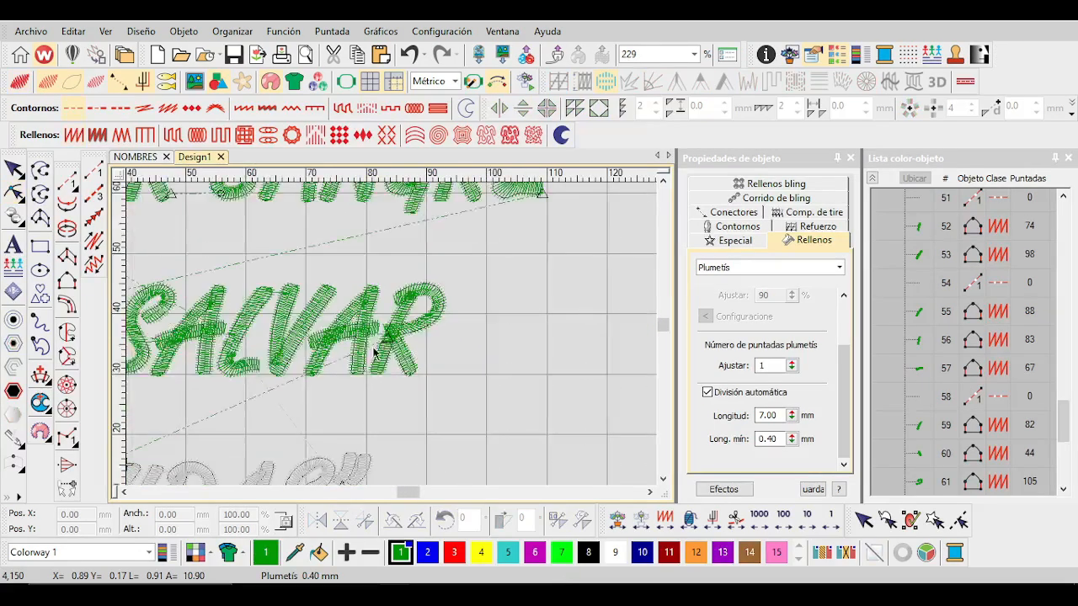
# Digitize a run stitch down the inside of the first stroke of VIDAS's V, starting at its upper end.
pyautogui.press('h')
pyautogui.scroll(2, 397, 308)
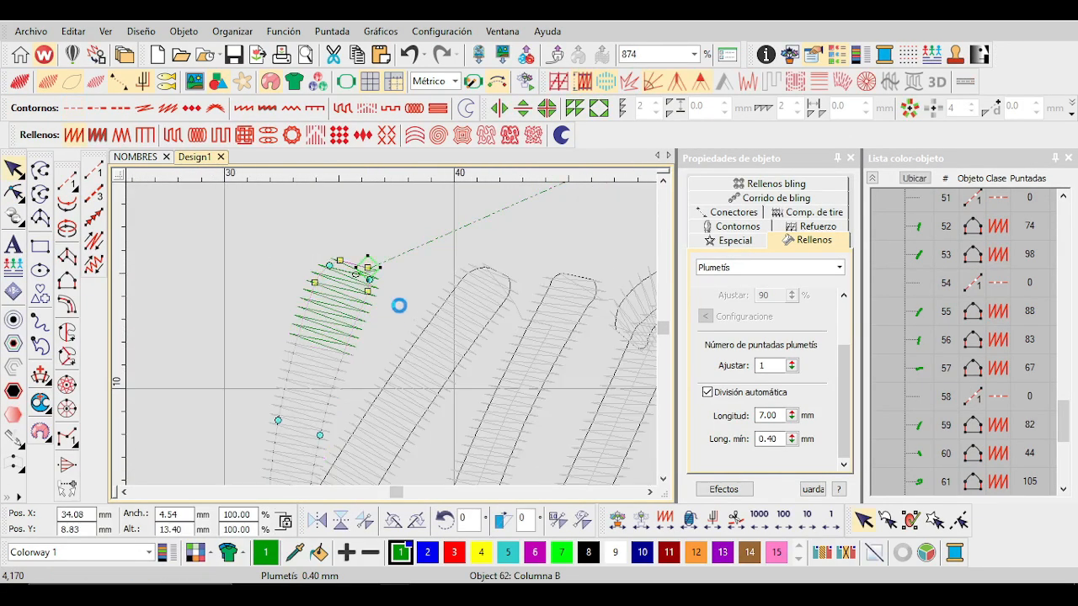
pyautogui.scroll(-3, 396, 324)
pyautogui.press('Up')
pyautogui.scroll(3, 395, 339)
pyautogui.press('Up')
pyautogui.press('Up')
pyautogui.scroll(2, 394, 340)
pyautogui.press('Left')
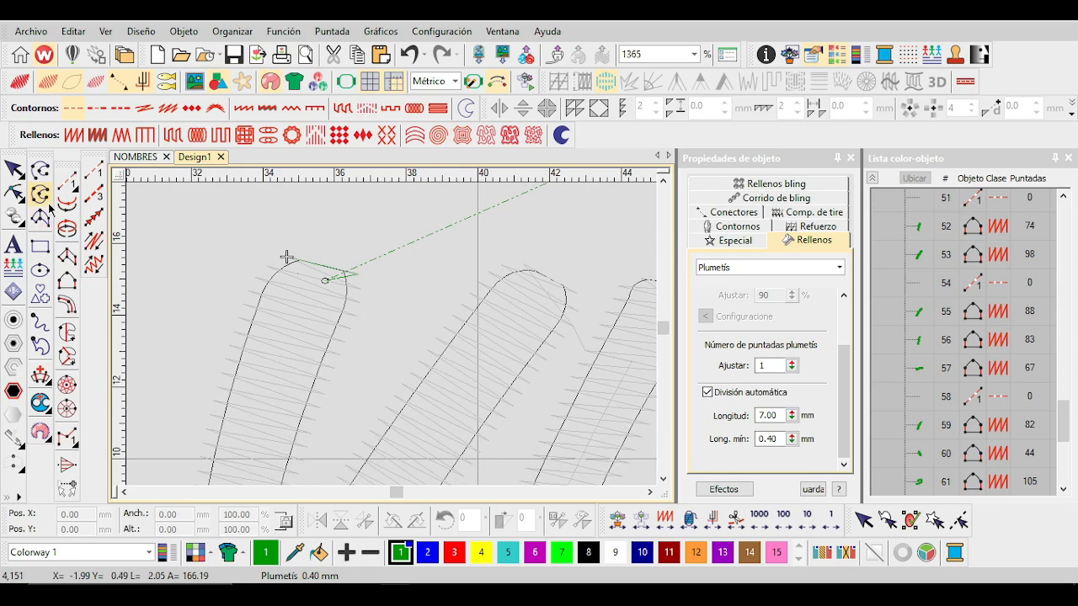
pyautogui.press('Left')
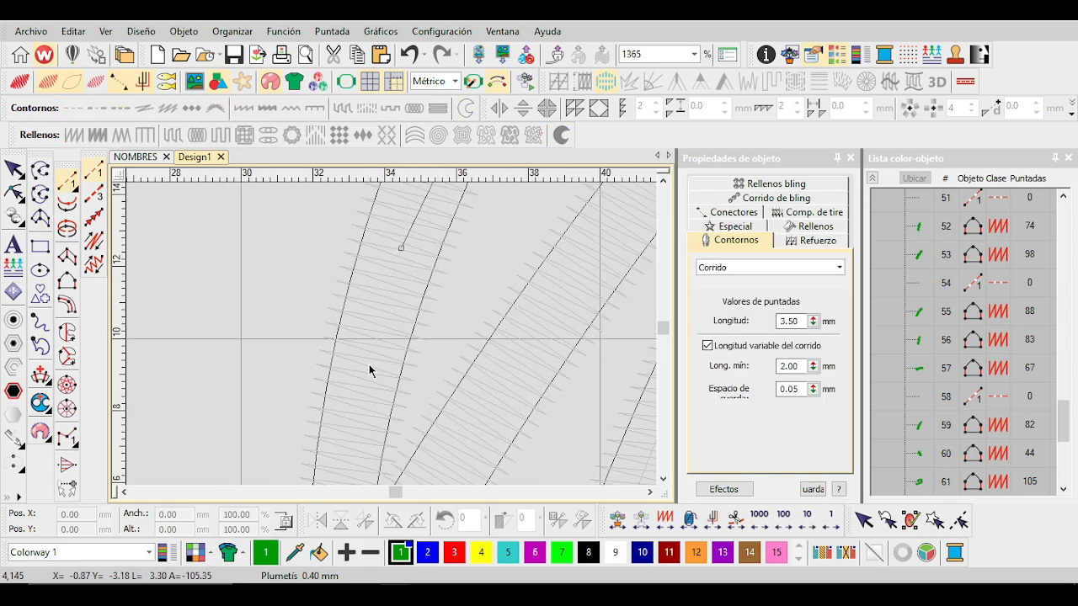
pyautogui.scroll(1, 394, 333)
pyautogui.scroll(-6, 396, 333)
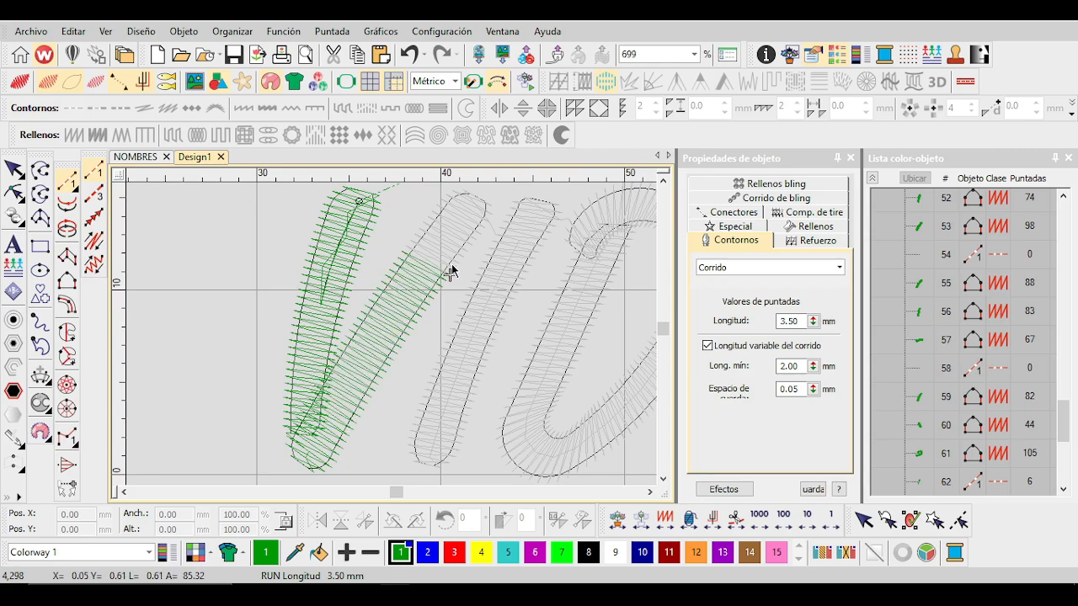
# Adjust the upper end of the second stroke of VIDAS's V and digitize a connecting run stitch from it to the I.
pyautogui.scroll(1, 397, 336)
pyautogui.click(413, 313)
pyautogui.press('t')
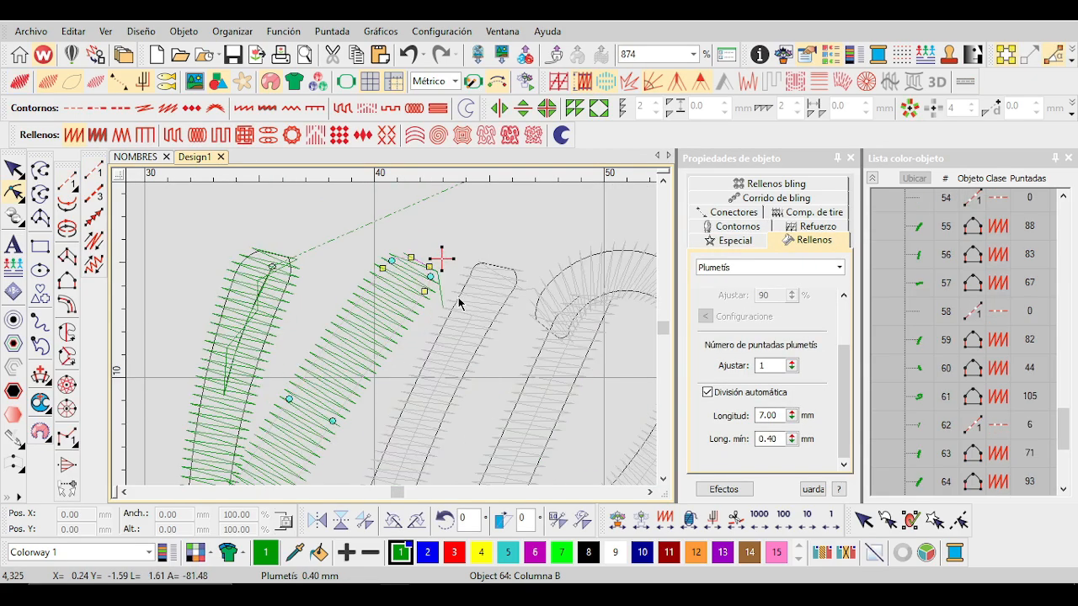
pyautogui.scroll(2, 337, 373)
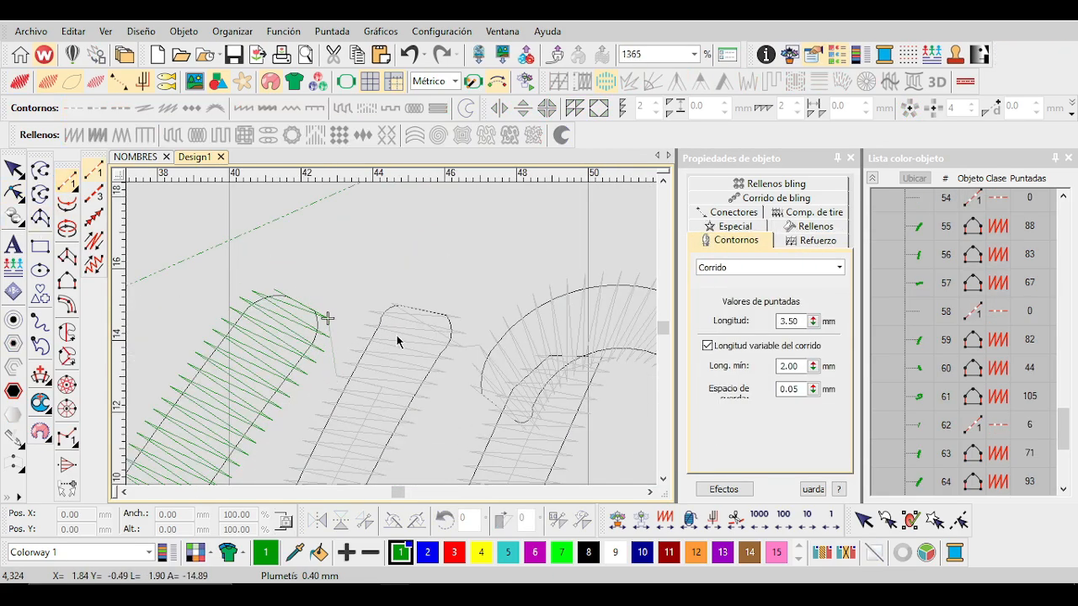
pyautogui.scroll(-5, 397, 343)
# Digitize a connecting run stitch from the upper end of VIDAS's I to the start of the D.
pyautogui.scroll(2, 394, 340)
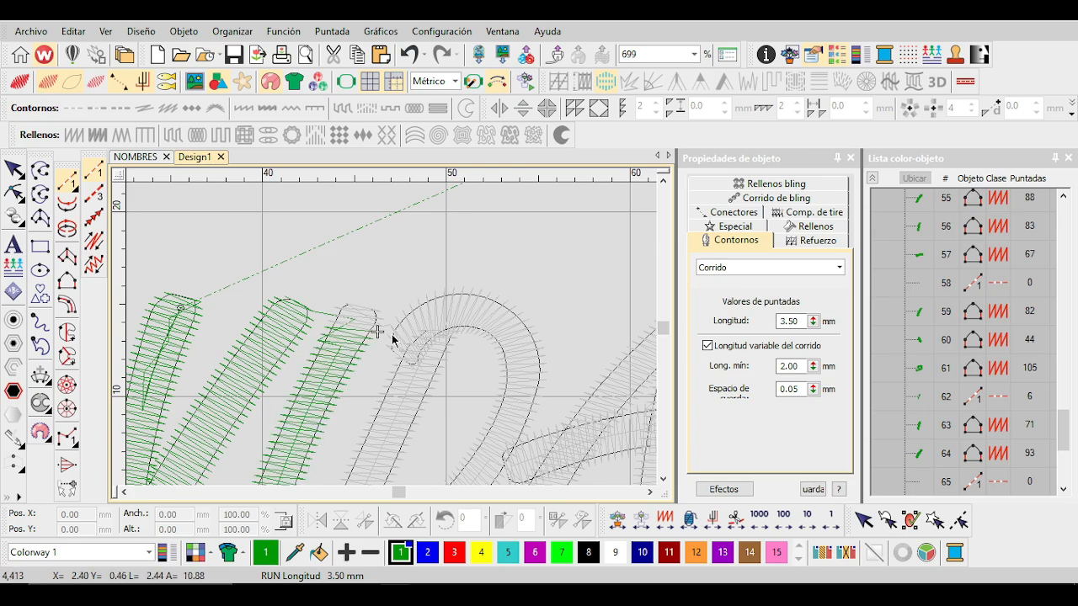
pyautogui.scroll(4, 373, 330)
pyautogui.click(361, 360)
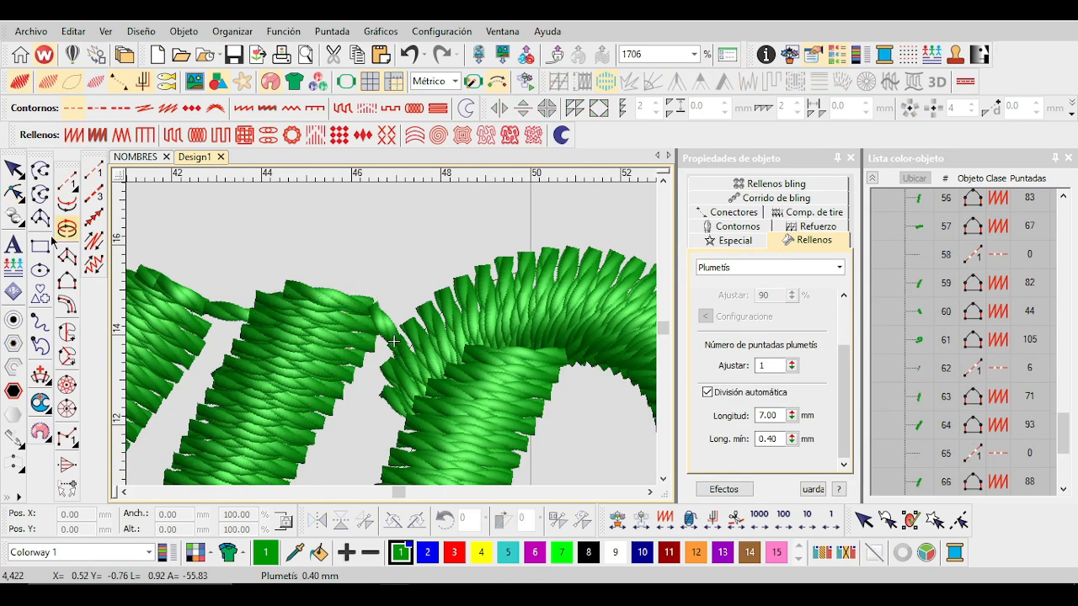
pyautogui.press('t')
pyautogui.scroll(-3, 403, 345)
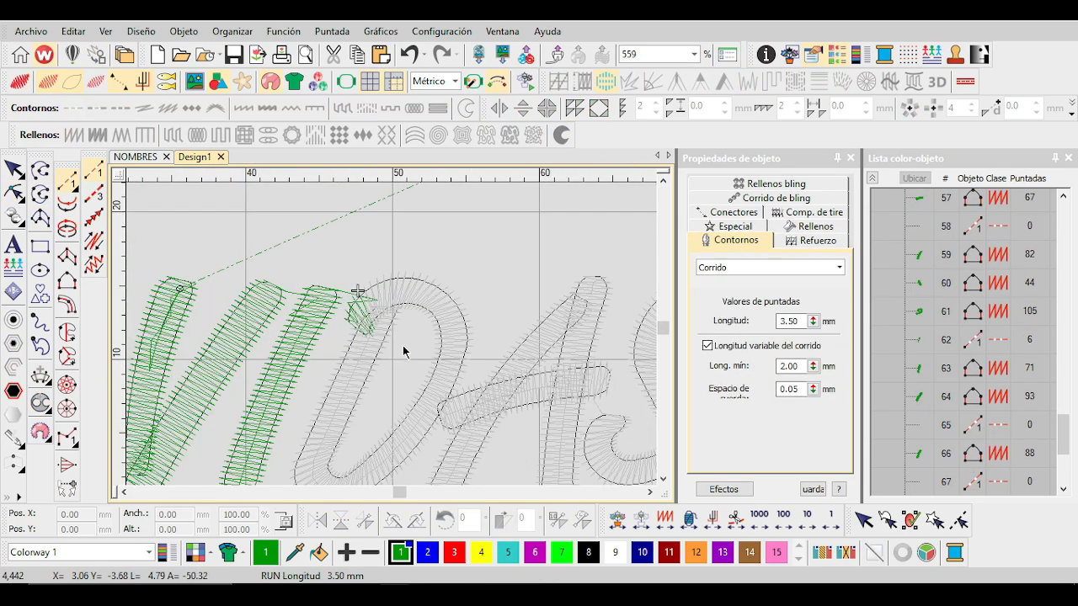
# Reshape the upper end of VIDAS's D where its curve overlaps the top of the stem.
pyautogui.scroll(2, 403, 357)
pyautogui.click(390, 337)
pyautogui.scroll(1, 391, 337)
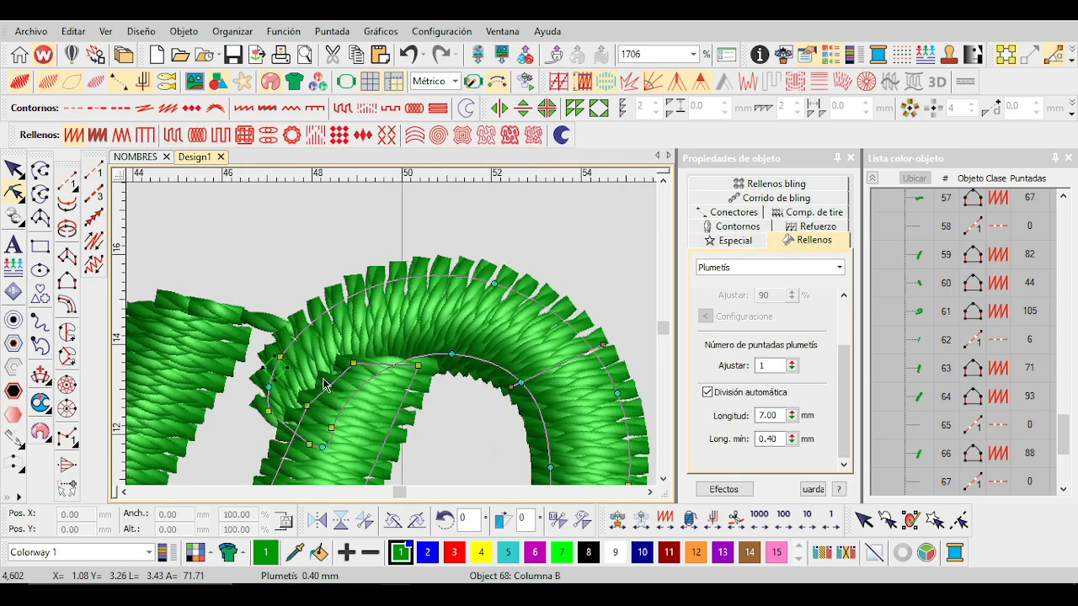
pyautogui.scroll(-4, 371, 354)
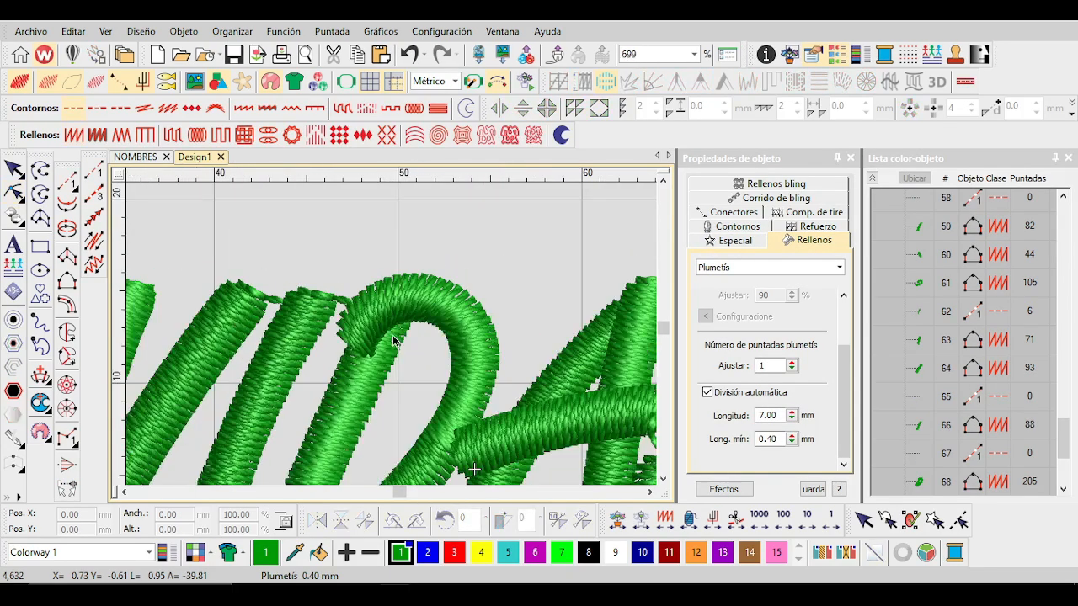
pyautogui.scroll(1, 390, 337)
pyautogui.scroll(-2, 392, 338)
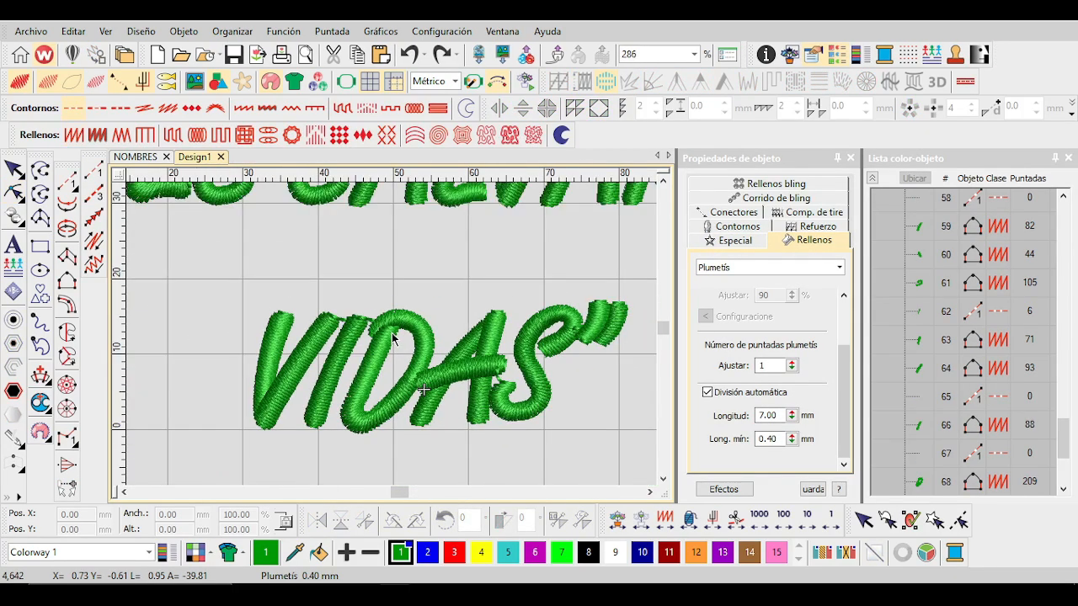
# Reshape the D and the A's left leg in VIDAS, placing the leg's entry point next to the D's exit.
pyautogui.scroll(2, 392, 338)
pyautogui.scroll(-1, 393, 339)
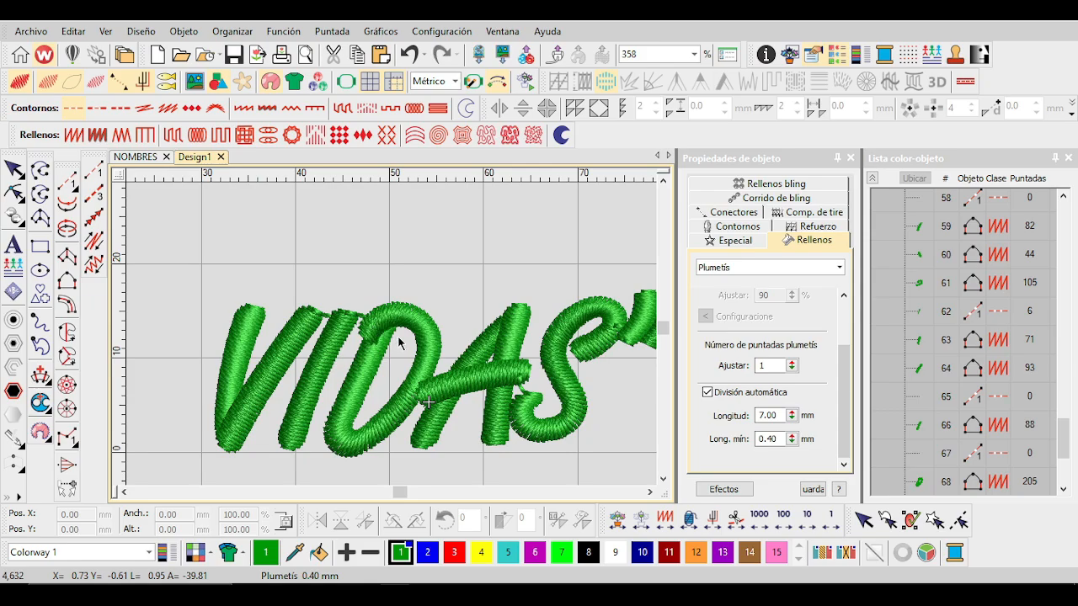
pyautogui.scroll(-1, 393, 340)
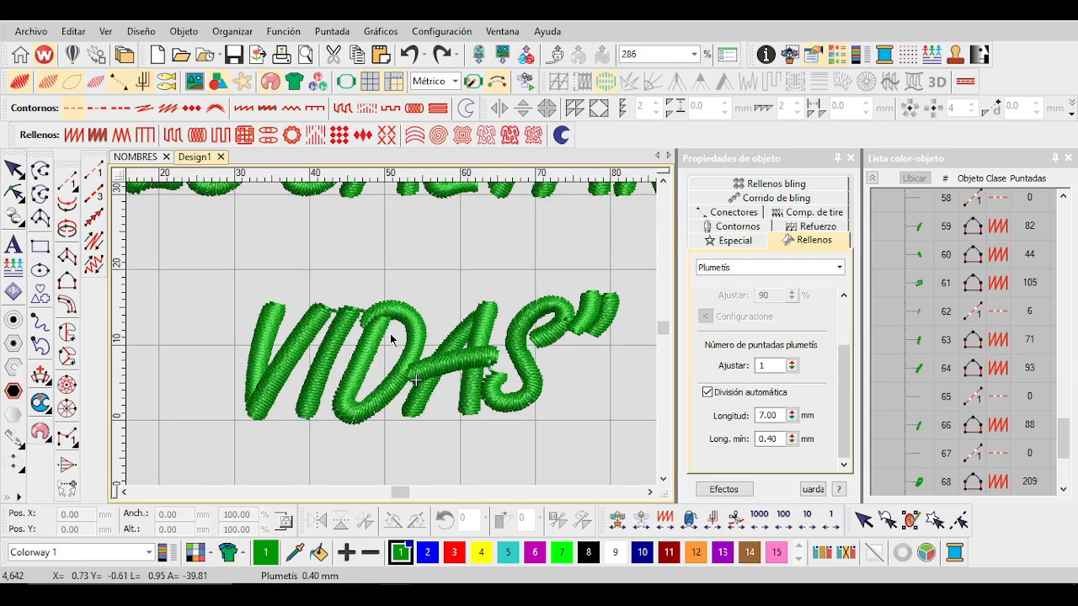
pyautogui.scroll(5, 390, 339)
pyautogui.press('h')
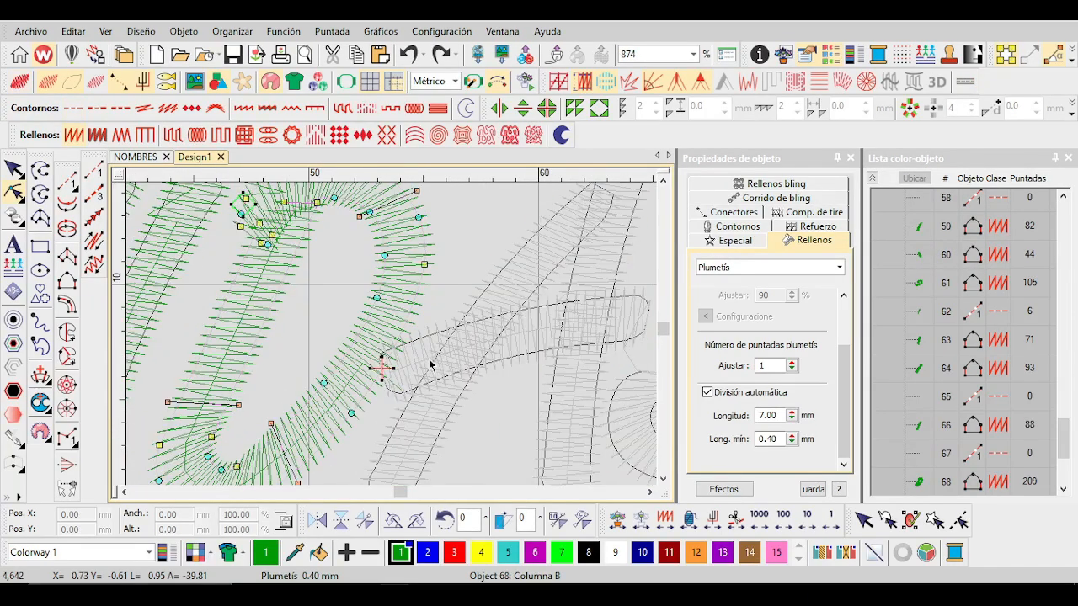
pyautogui.scroll(-2, 429, 364)
pyautogui.scroll(2, 353, 337)
pyautogui.click(357, 341)
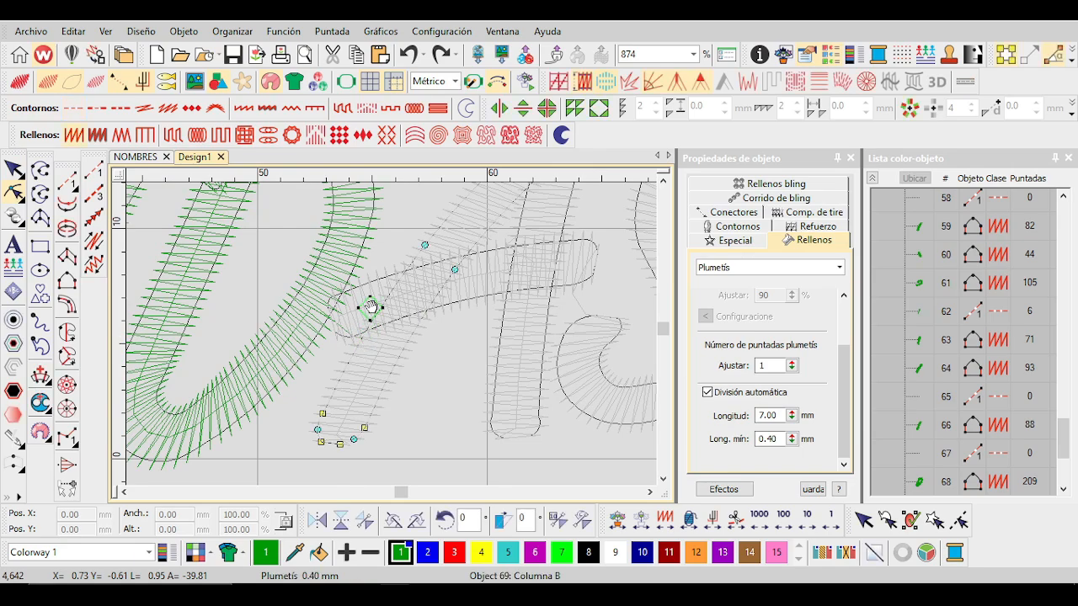
# Place the exit point of the A's right leg under the crossbar and start the crossbar at that same spot.
pyautogui.scroll(-1, 472, 275)
pyautogui.click(427, 303)
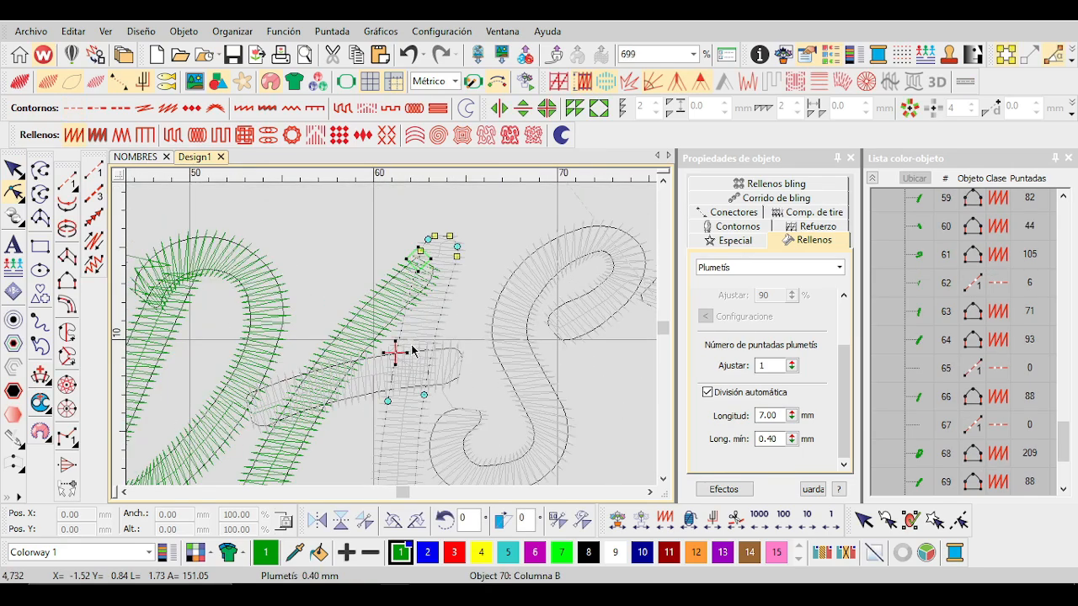
pyautogui.moveTo(395, 354); pyautogui.dragTo(391, 367)
pyautogui.click(379, 359)
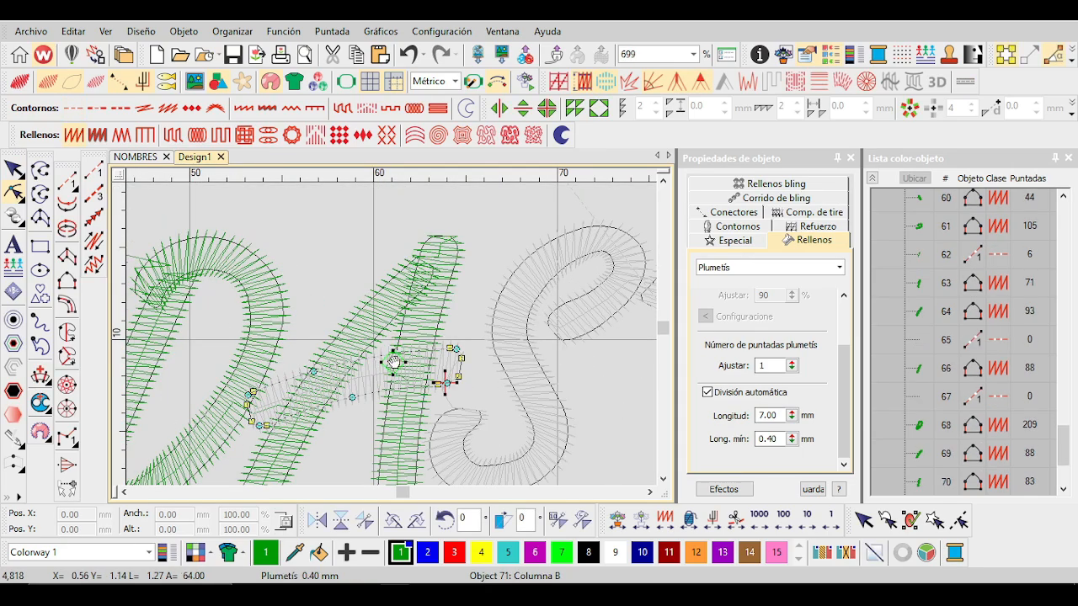
# Link the A's crossbar to the start of the S in VIDAS with a short running-stitch object.
pyautogui.scroll(2, 393, 362)
pyautogui.click(392, 334)
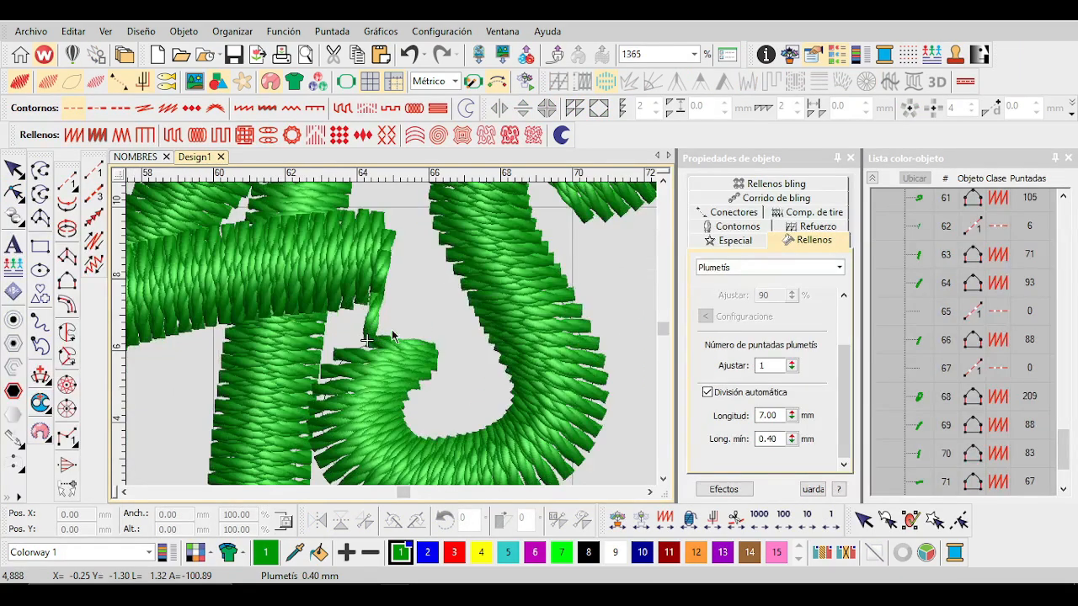
pyautogui.click(376, 313)
pyautogui.moveTo(377, 314); pyautogui.dragTo(399, 298)
pyautogui.click(403, 330)
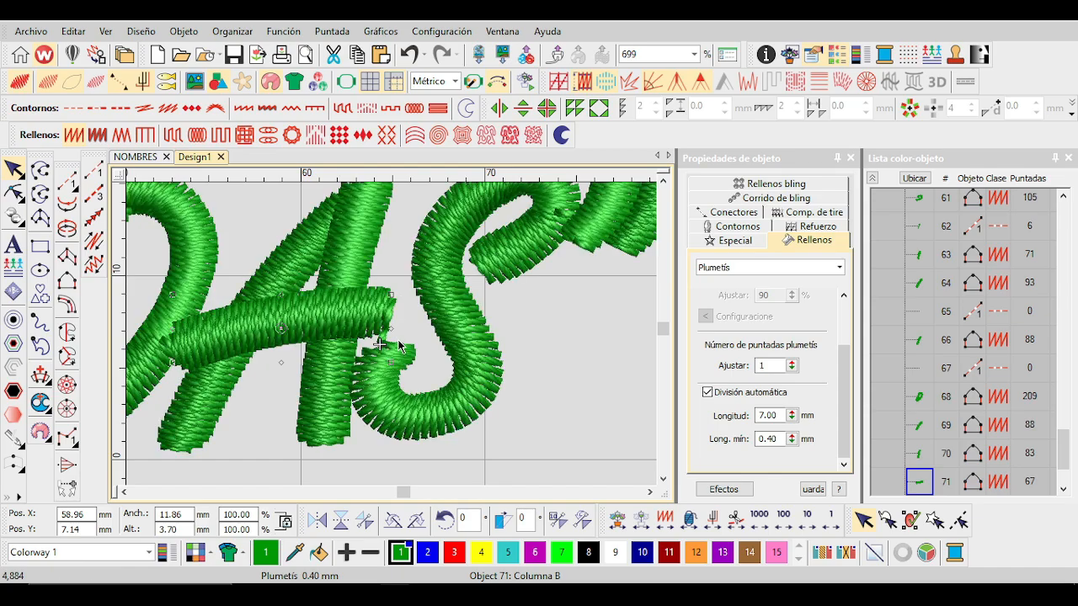
pyautogui.scroll(3, 395, 332)
pyautogui.click(94, 172)
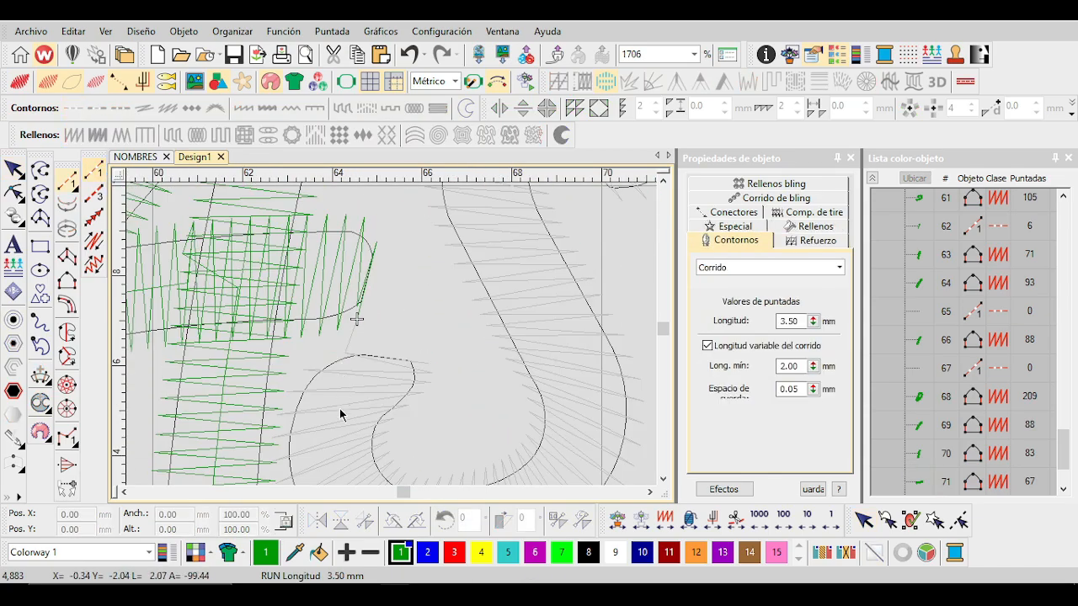
# Reshape the first closing quotation mark after VIDAS, moving its exit point to the lower end beside the second mark.
pyautogui.scroll(-3, 345, 355)
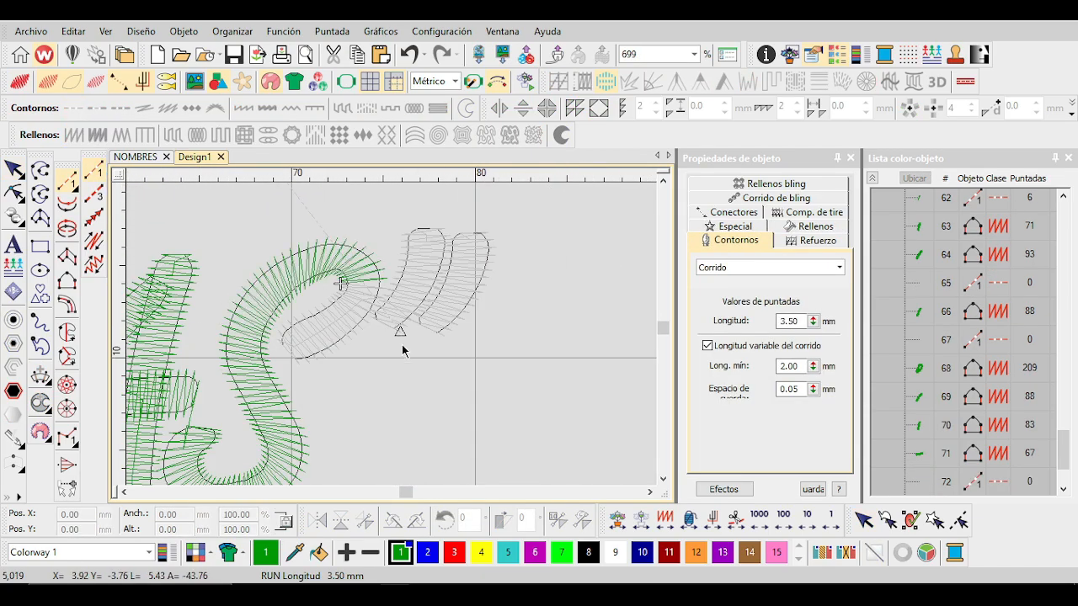
pyautogui.scroll(2, 412, 345)
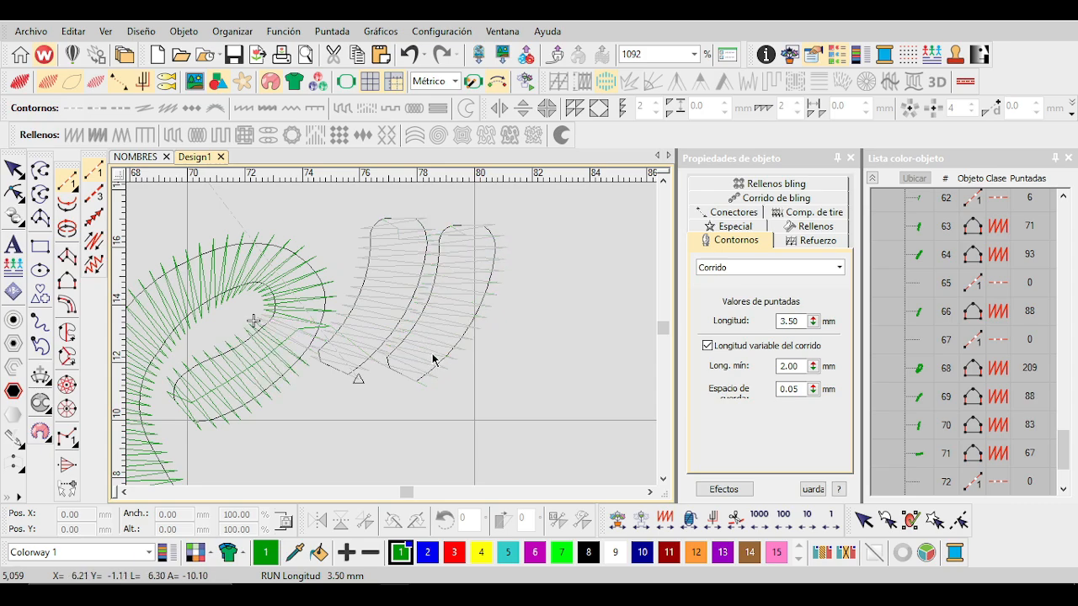
pyautogui.click(392, 323)
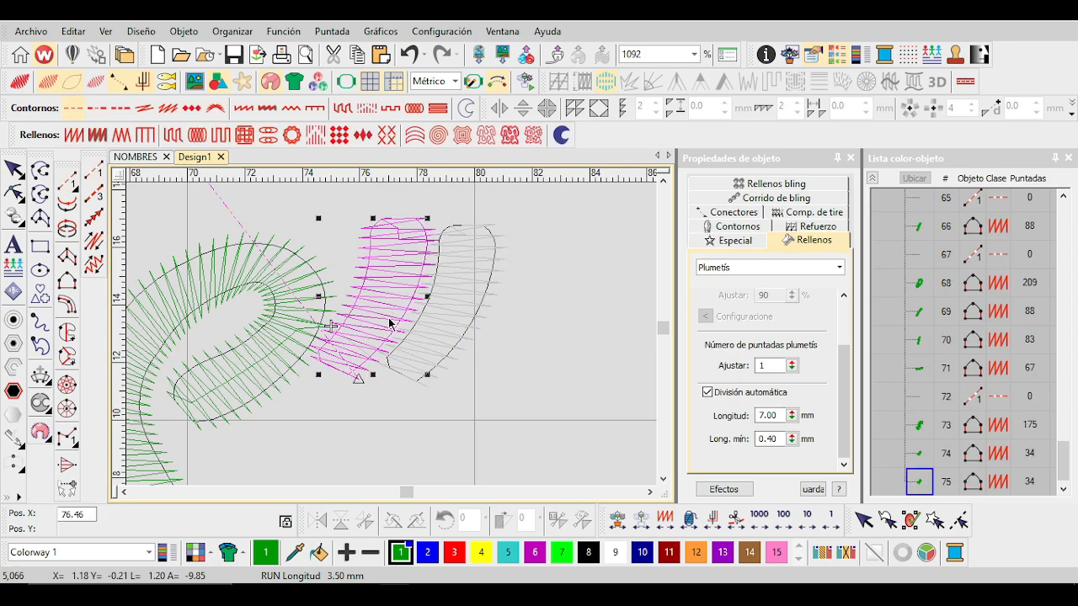
pyautogui.press('h')
pyautogui.press('t')
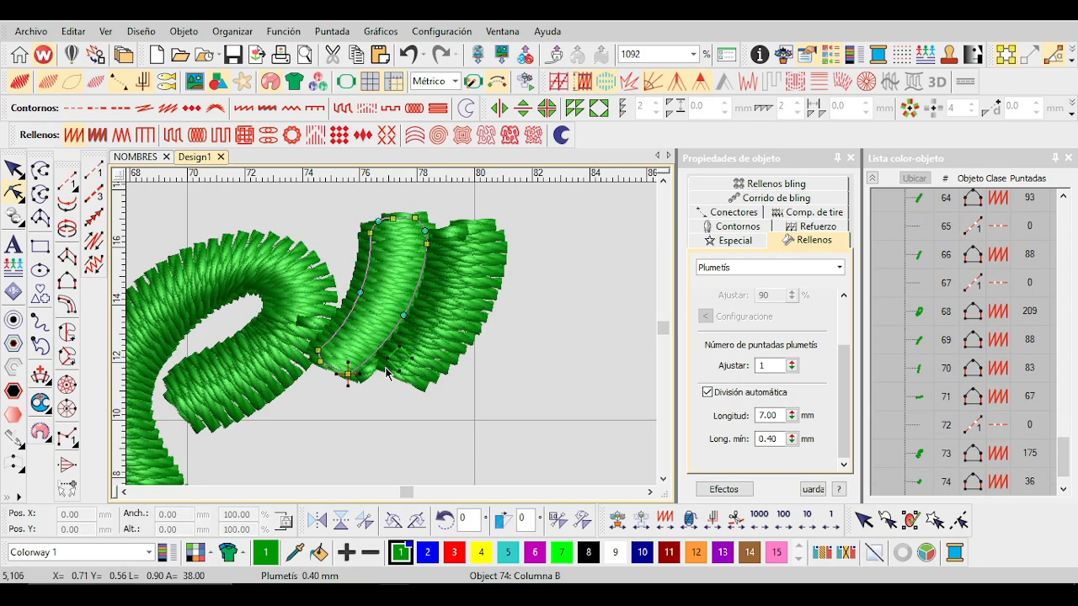
# Set the second closing quotation mark's entry point at its lower end beside the first mark and display the whole design.
pyautogui.press('t')
pyautogui.click(440, 284)
pyautogui.press('t')
pyautogui.press('t')
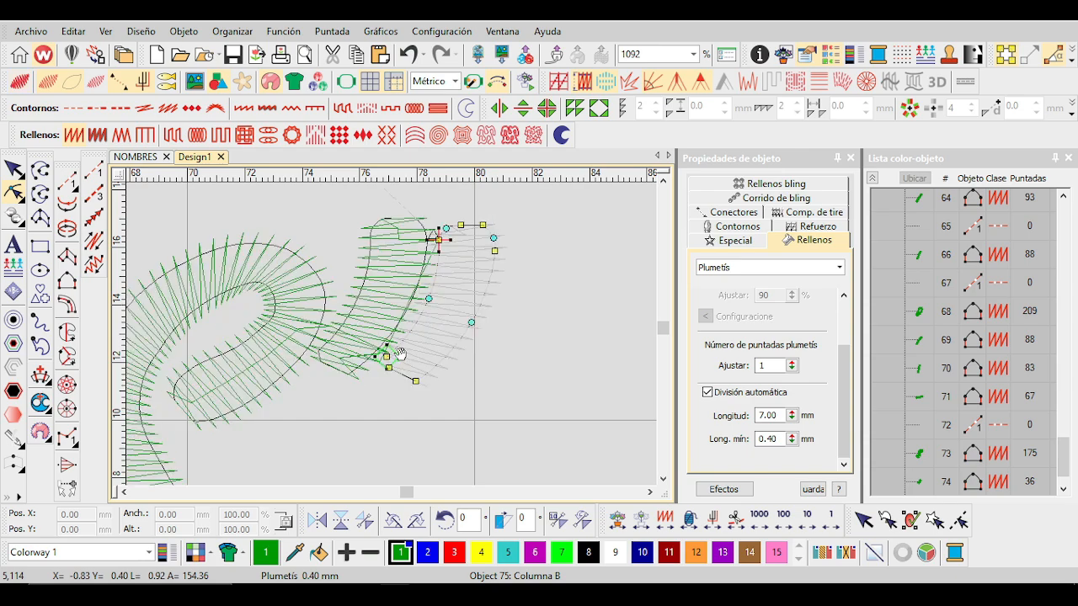
pyautogui.press('t')
pyautogui.press('Escape')
pyautogui.press('0')
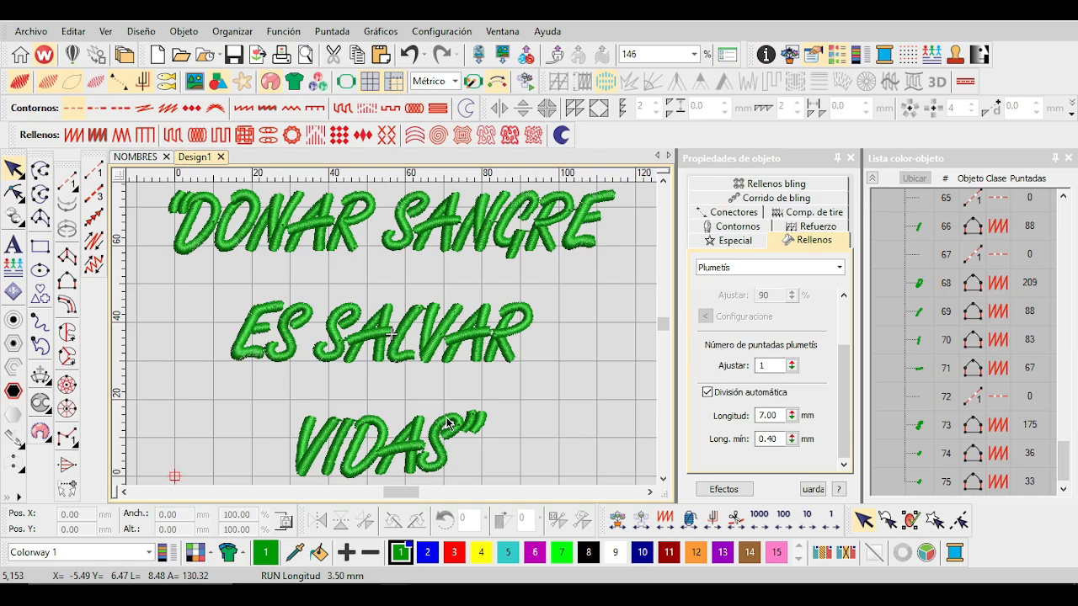
# Shift the D of DONAR away from the O to X 3.21 mm, Y 65.71 mm to expose their connecting stitch.
pyautogui.scroll(10, 202, 211)
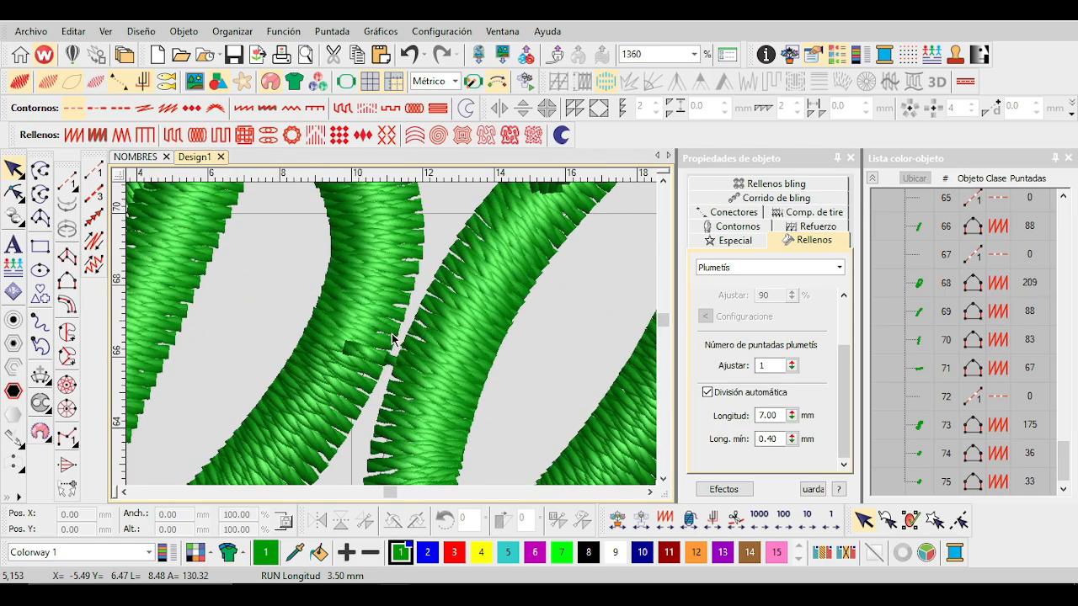
pyautogui.scroll(-5, 368, 352)
pyautogui.scroll(3, 354, 346)
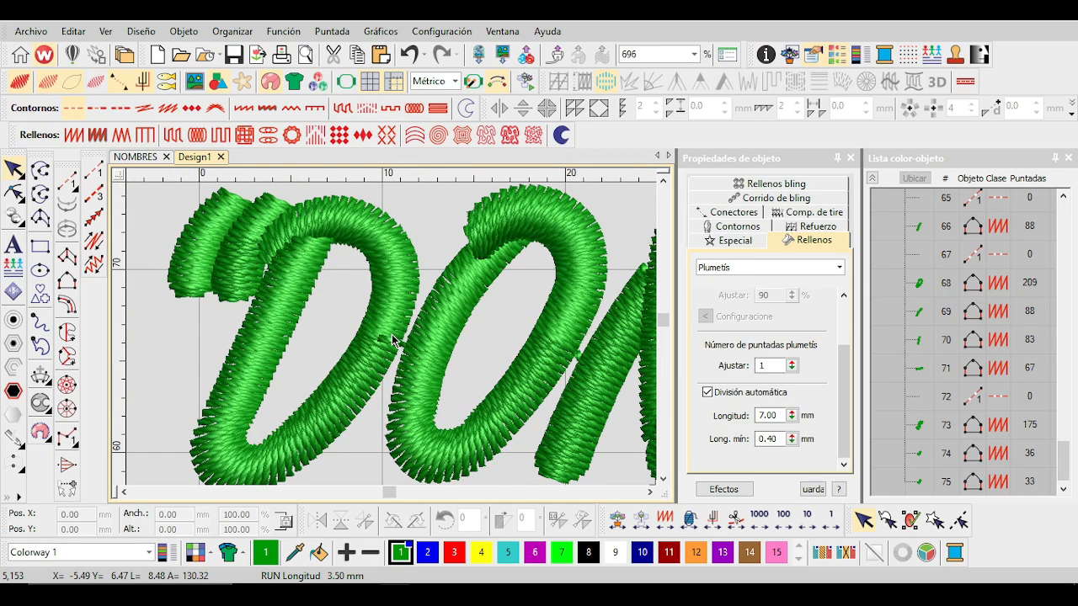
pyautogui.click(348, 341)
pyautogui.scroll(2, 349, 345)
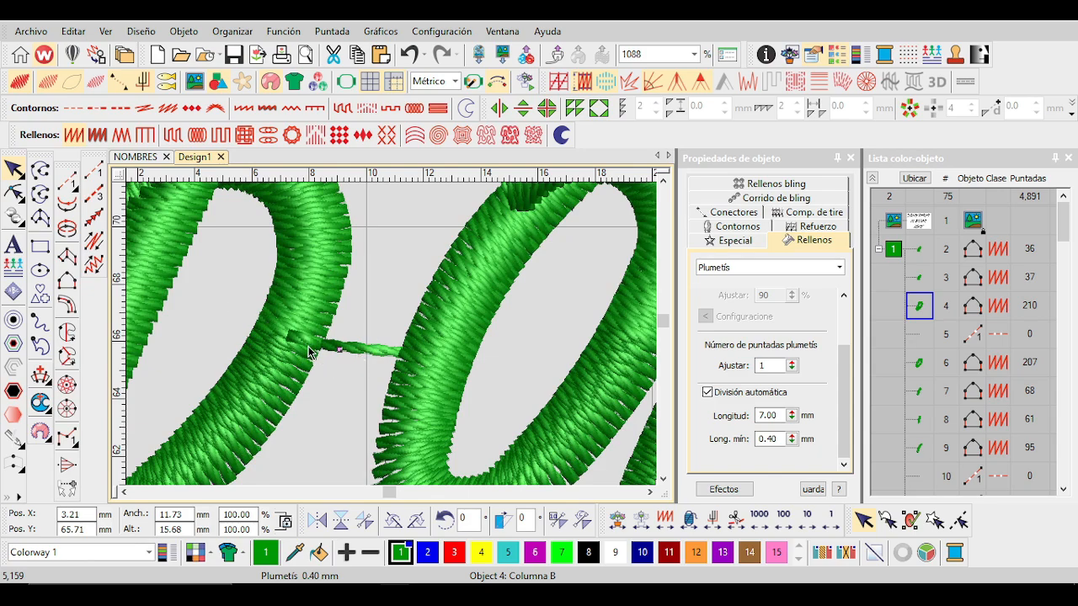
pyautogui.scroll(3, 391, 335)
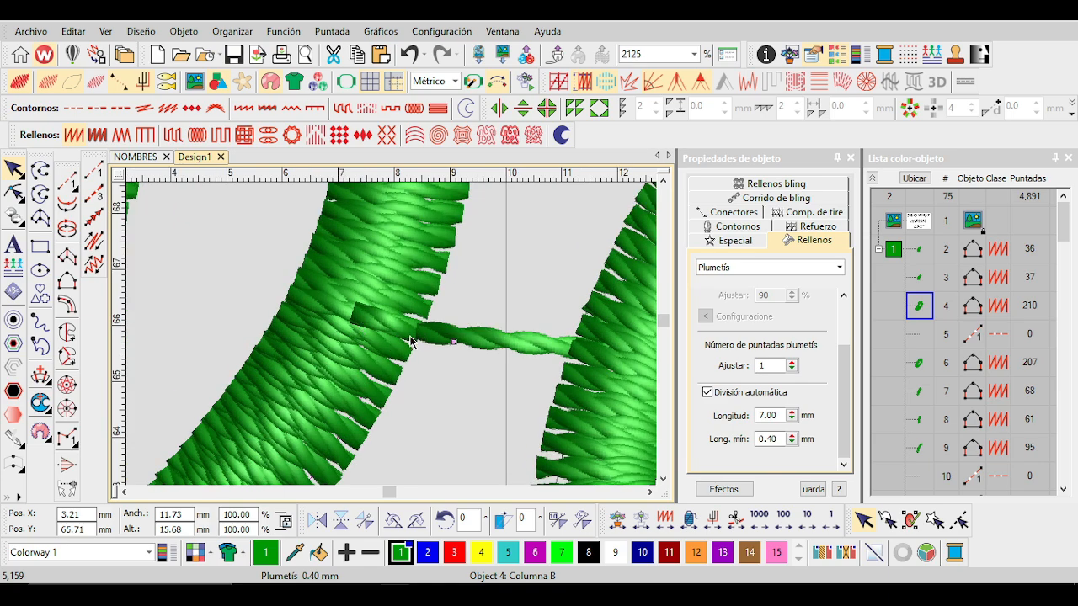
pyautogui.scroll(-3, 400, 347)
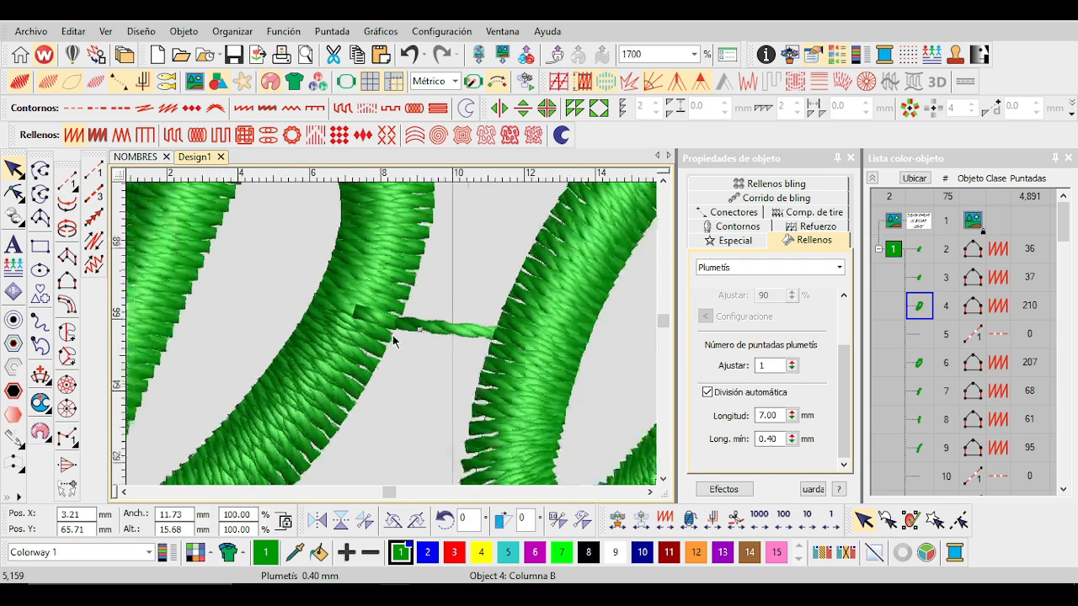
pyautogui.scroll(-2, 392, 335)
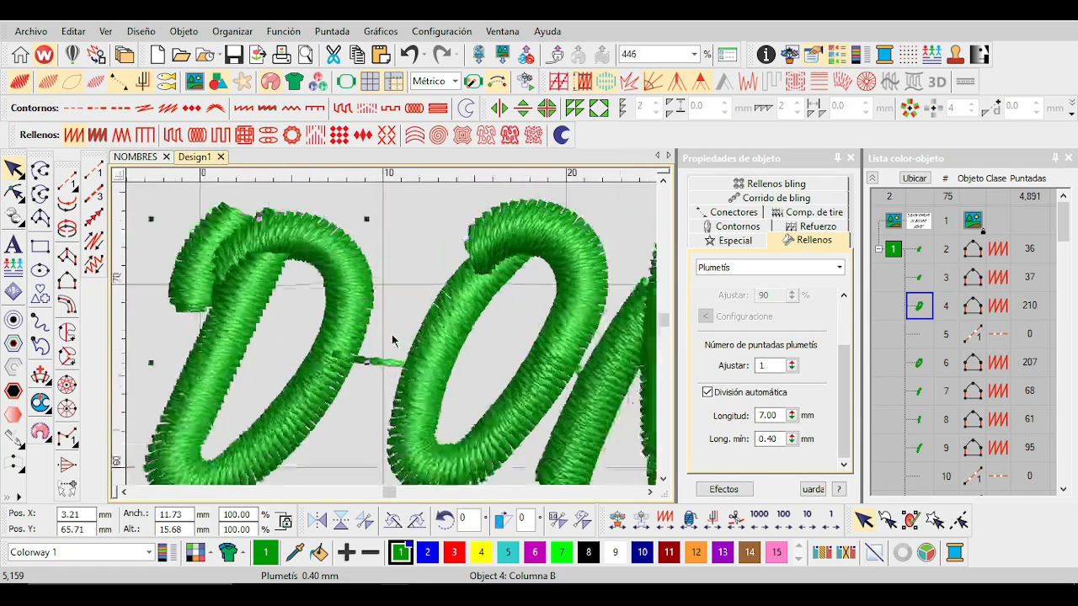
# Move the D of DONAR farther from the O to X -0.52 mm, Y 66.12 mm and examine the connecting thread.
pyautogui.scroll(-1, 392, 339)
pyautogui.scroll(1, 392, 339)
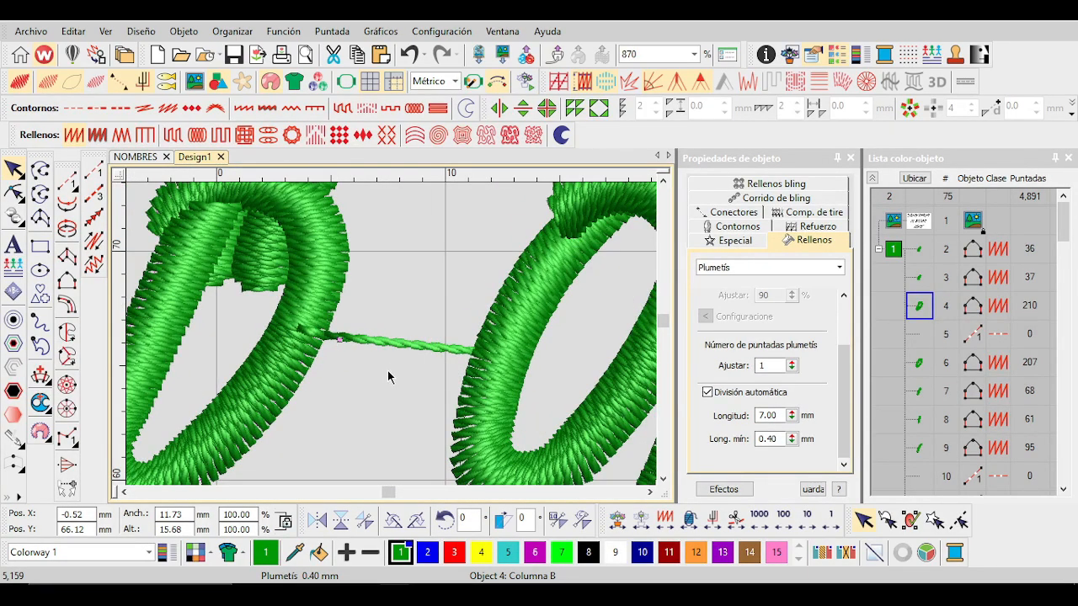
pyautogui.scroll(-1, 410, 334)
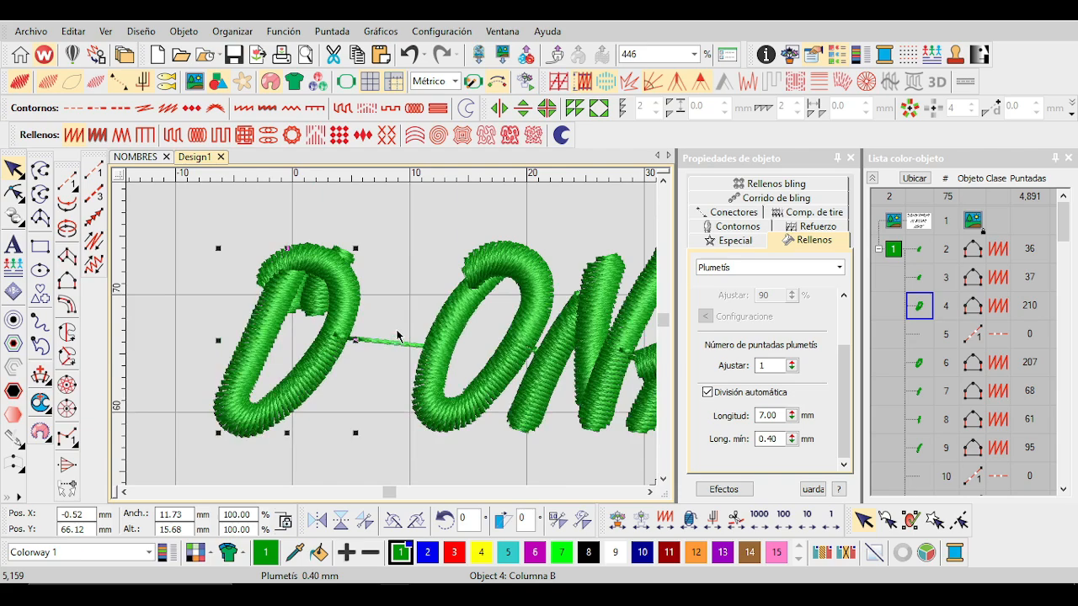
pyautogui.scroll(1, 392, 334)
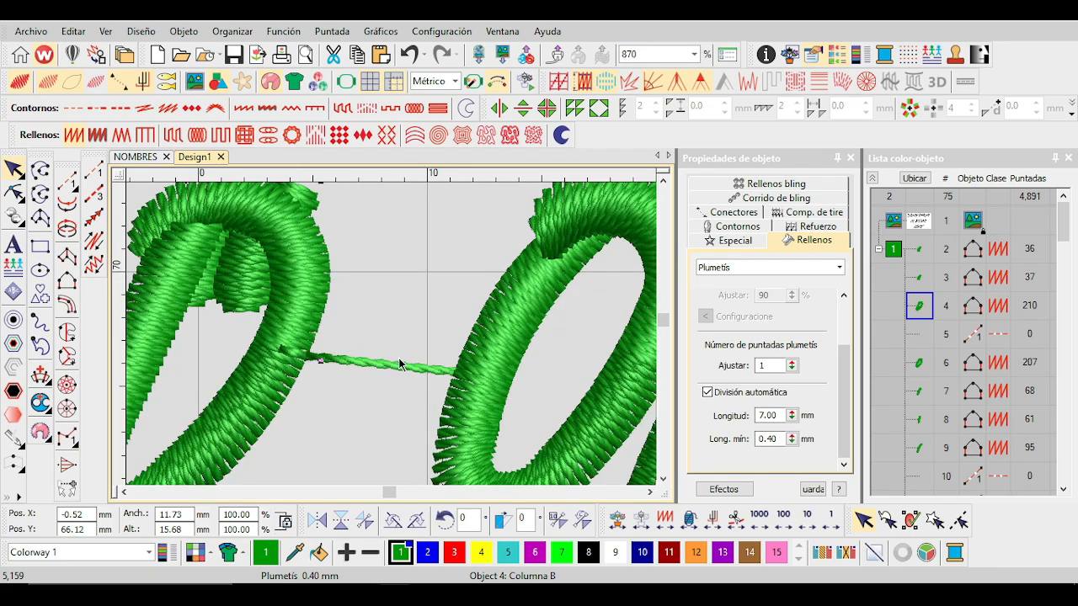
pyautogui.scroll(1, 394, 346)
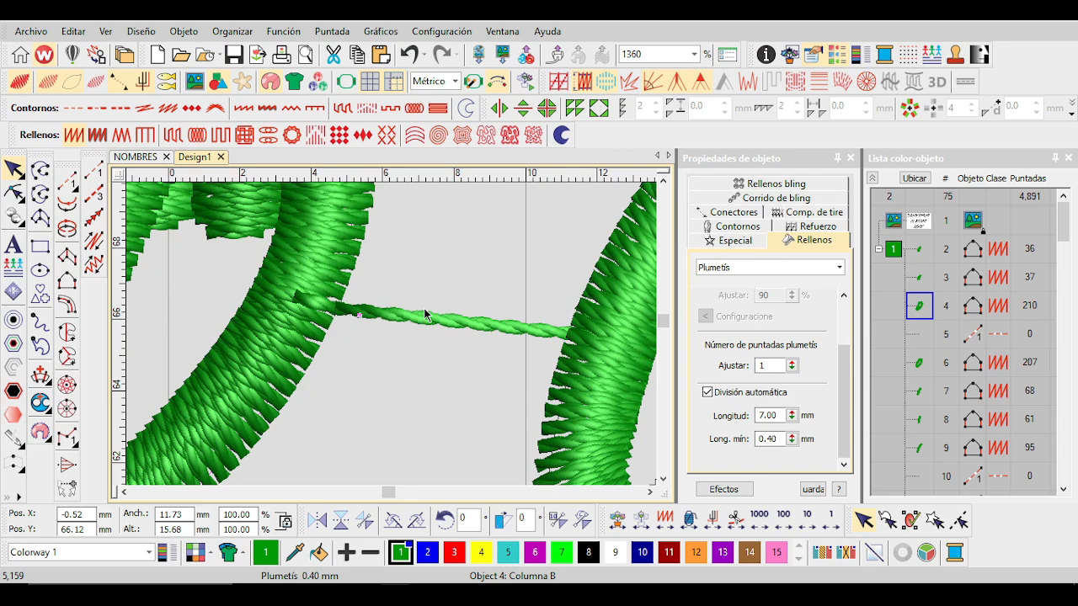
pyautogui.scroll(1, 425, 315)
pyautogui.scroll(-6, 386, 341)
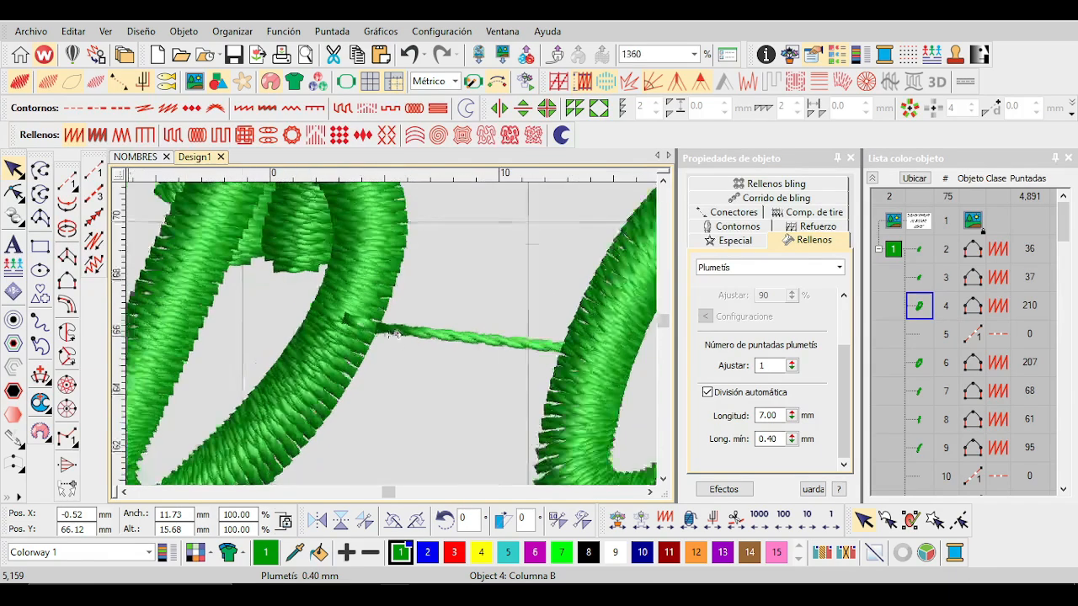
# Undo both moves of the D in DONAR and clear the selection.
pyautogui.scroll(1, 381, 337)
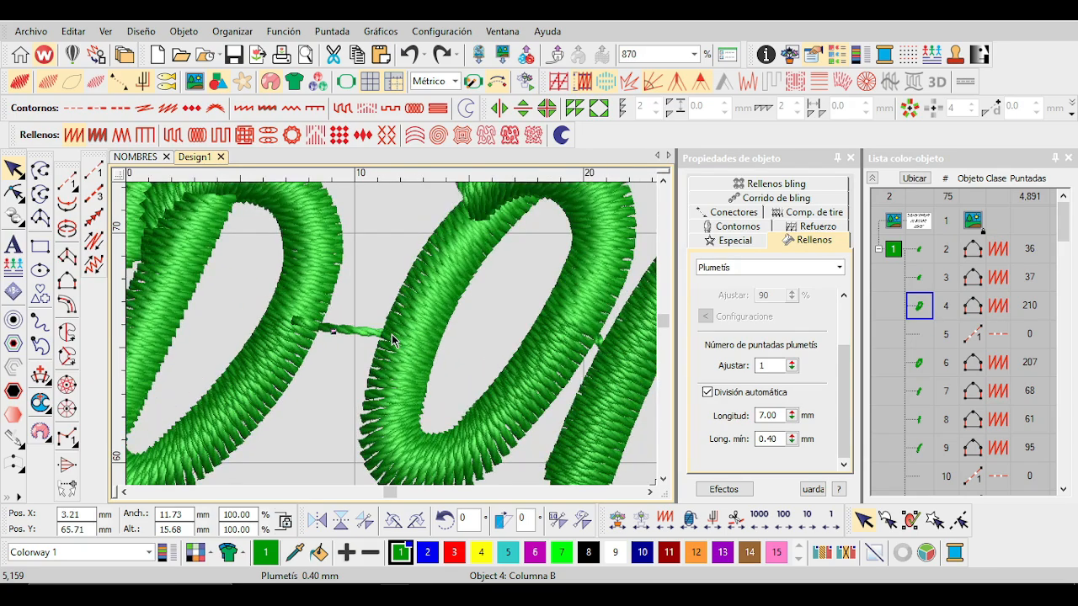
pyautogui.scroll(2, 392, 335)
pyautogui.scroll(-2, 391, 334)
pyautogui.scroll(4, 392, 334)
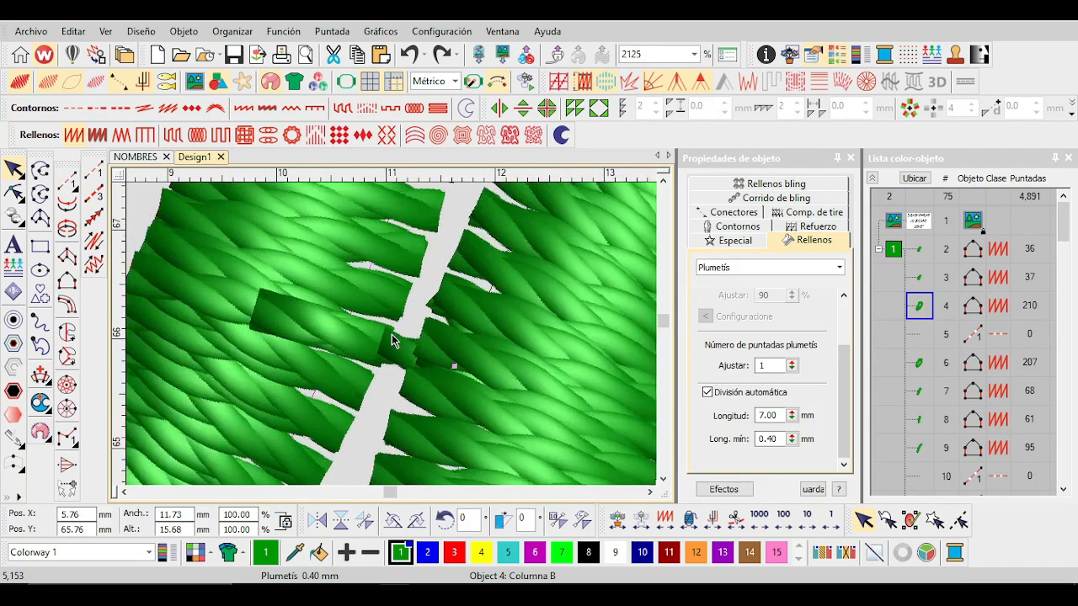
pyautogui.click(391, 335)
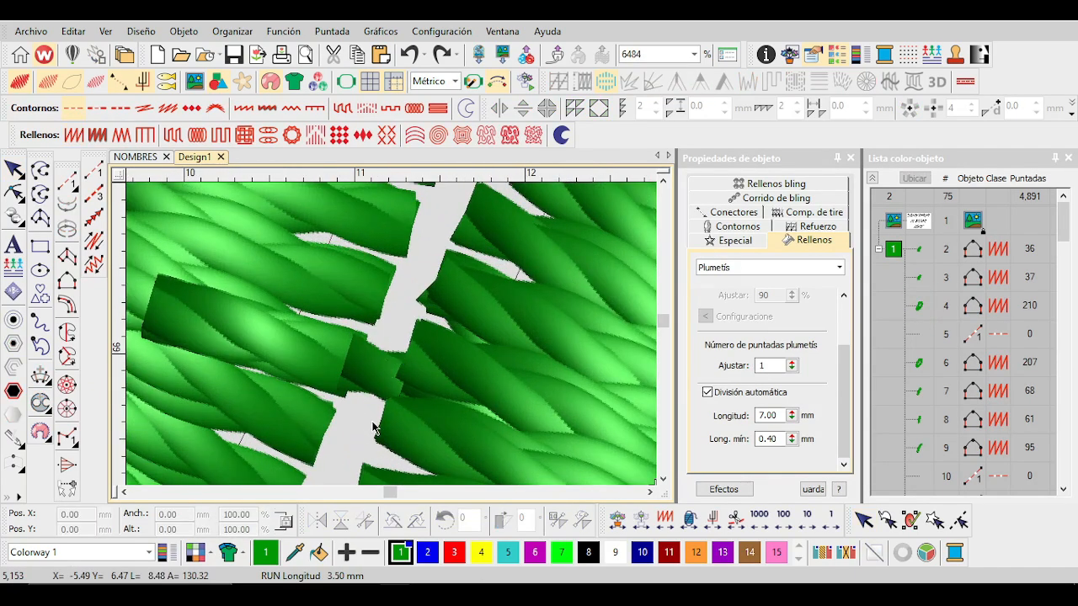
# Examine the join between the D and the O of DONAR up close.
pyautogui.scroll(-6, 391, 334)
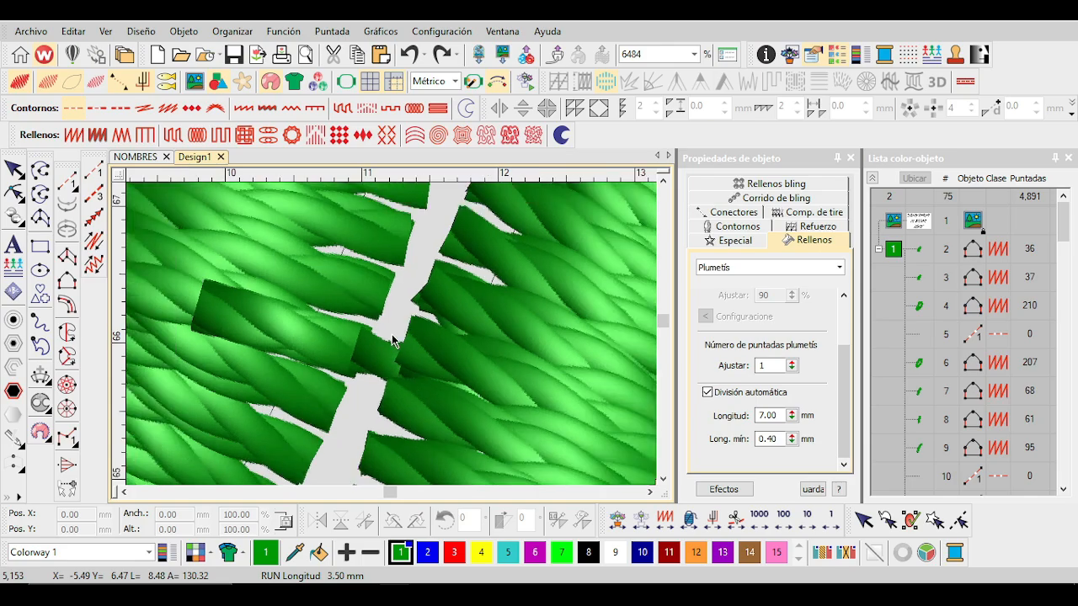
pyautogui.scroll(3, 392, 334)
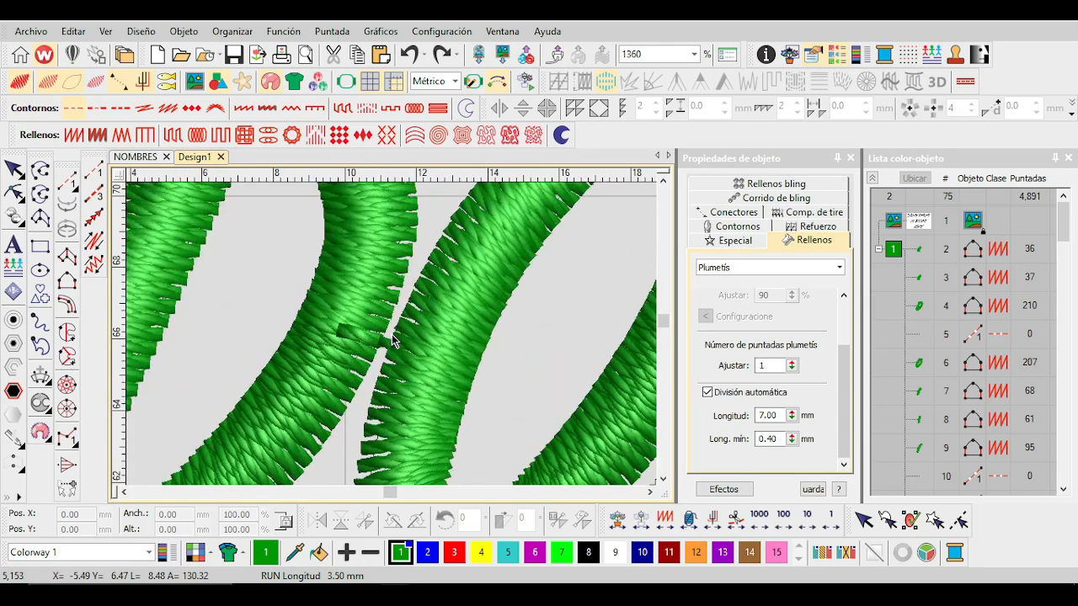
pyautogui.scroll(-2, 392, 335)
pyautogui.scroll(2, 392, 334)
pyautogui.click(377, 341)
pyautogui.scroll(-2, 377, 341)
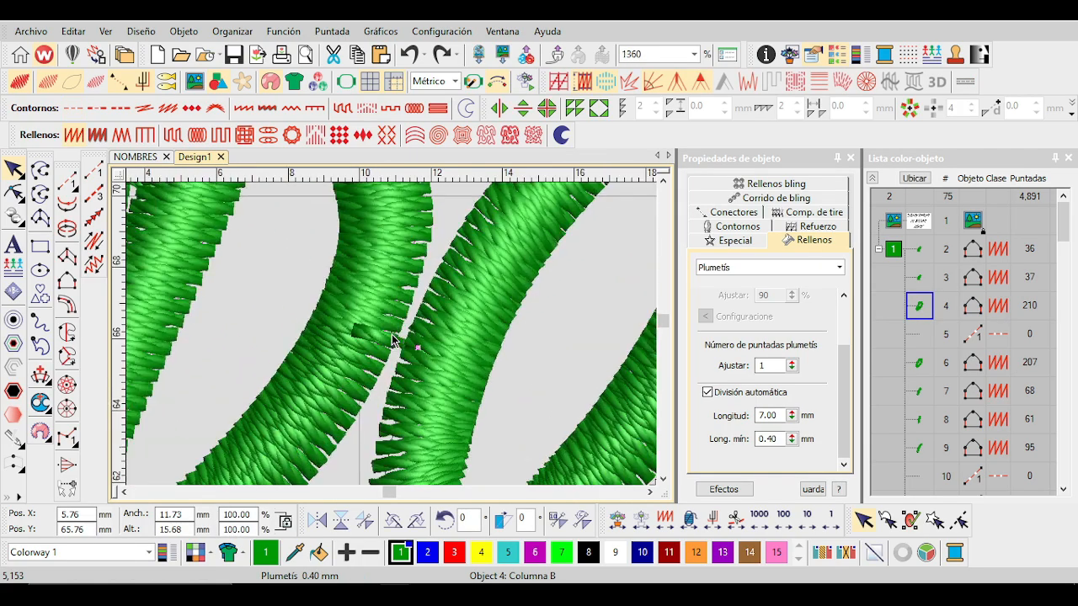
# Show the lettering as plain stitches and select the DONAR letter objects up to object 17, excluding the R's diagonal leg.
pyautogui.scroll(-4, 388, 341)
pyautogui.scroll(4, 413, 346)
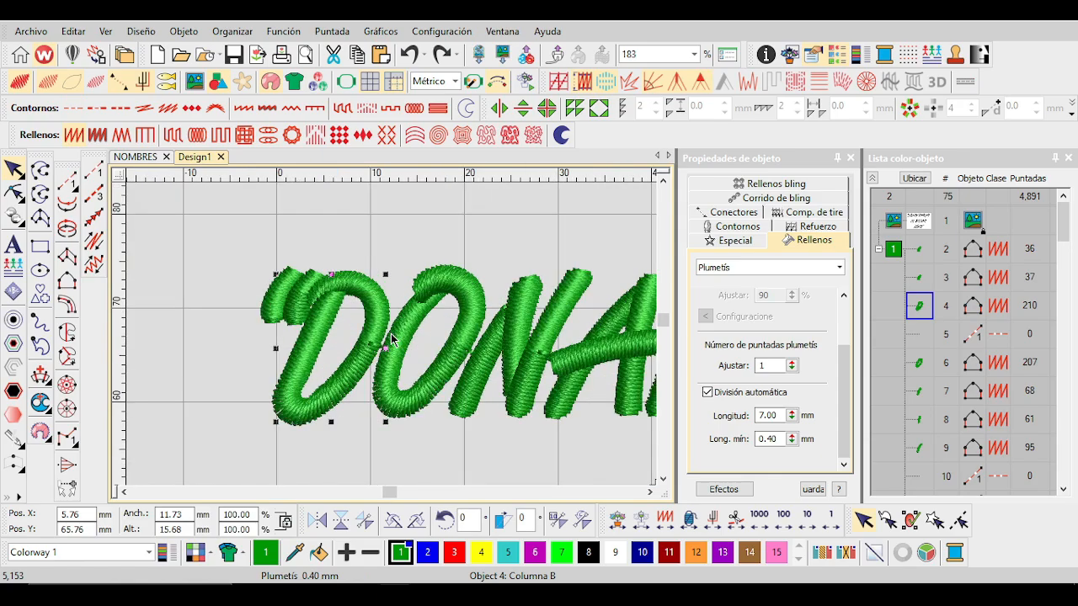
pyautogui.press('t')
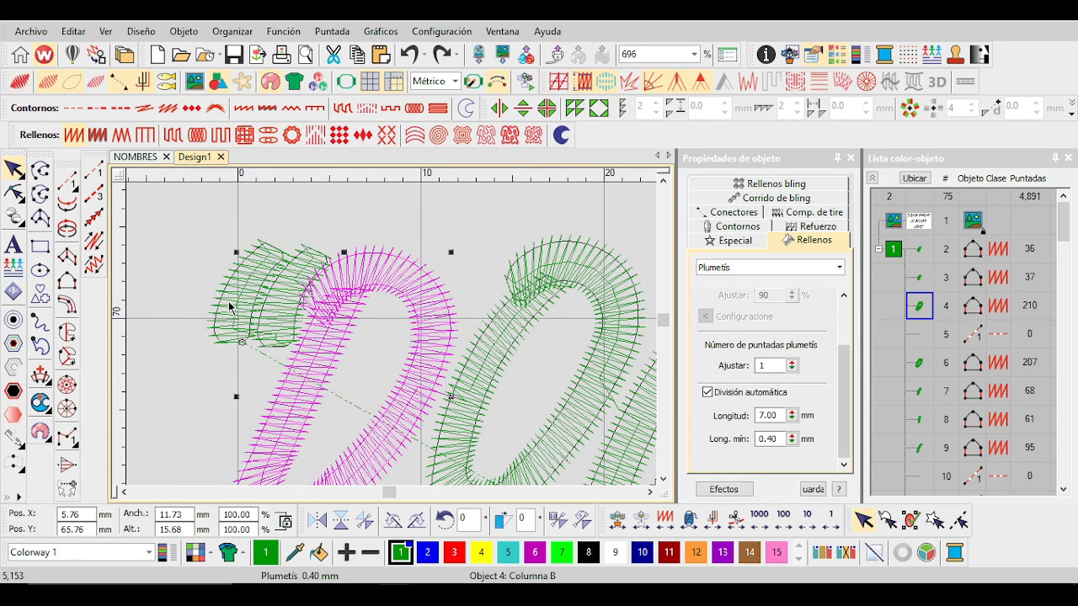
pyautogui.click(224, 308)
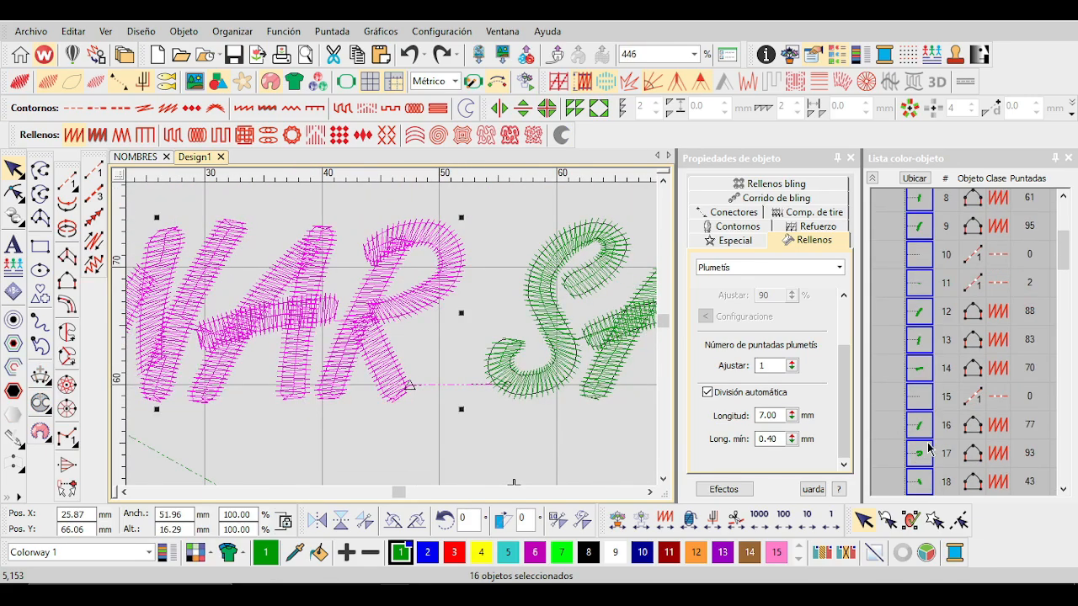
pyautogui.scroll(-1, 930, 448)
pyautogui.keyDown('ctrl'); pyautogui.click(921, 393); pyautogui.keyUp('ctrl')
pyautogui.scroll(-3, 373, 369)
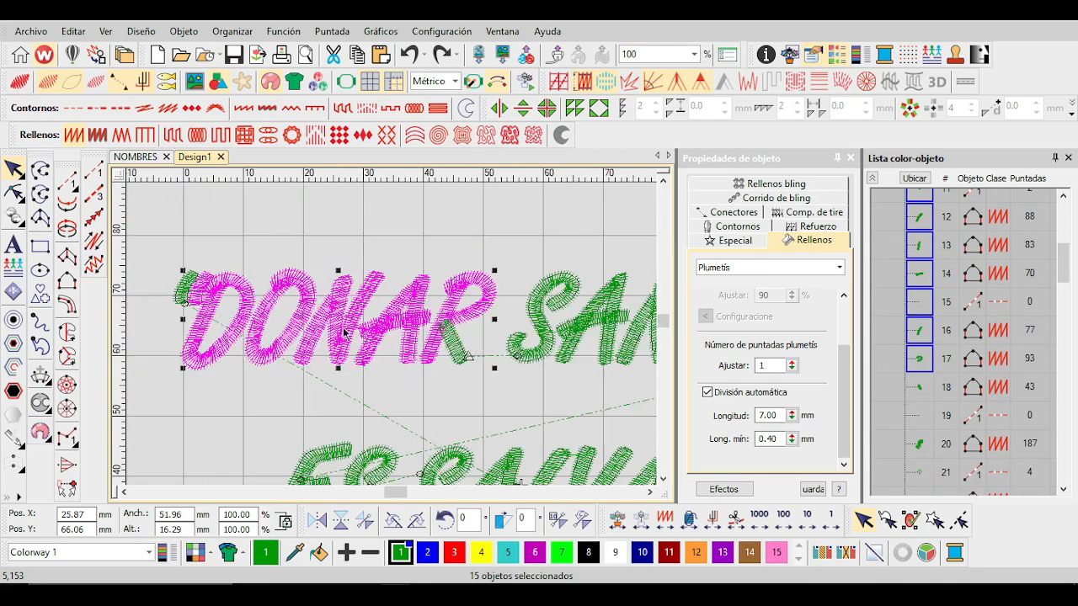
pyautogui.scroll(1, 343, 326)
# Set the selected DONAR objects' connectors to trim when the next connector exceeds 0.10 mm.
pyautogui.click(730, 211)
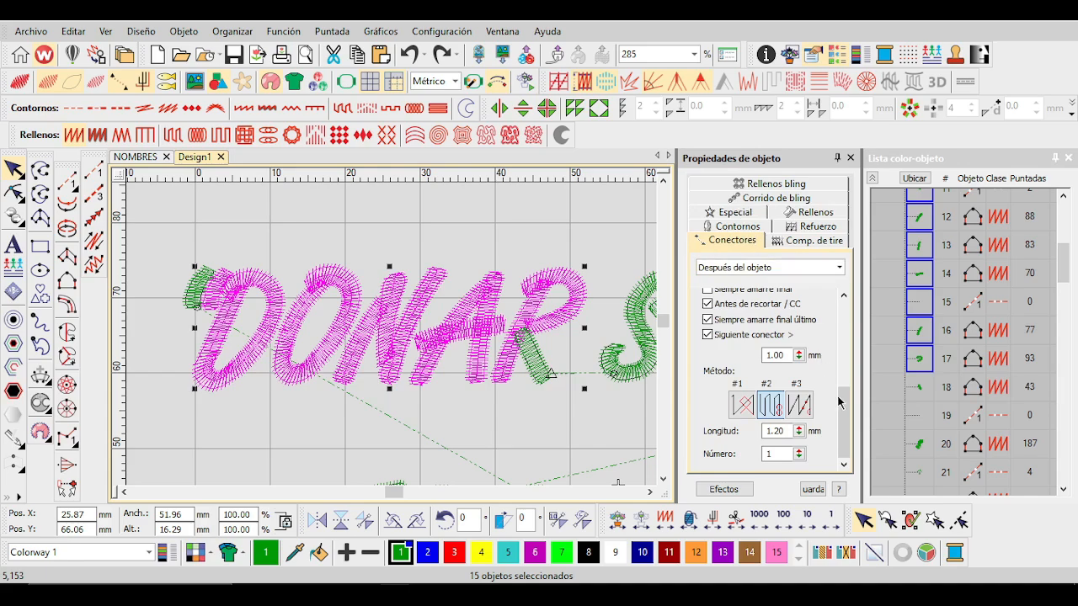
pyautogui.moveTo(839, 402); pyautogui.dragTo(824, 326)
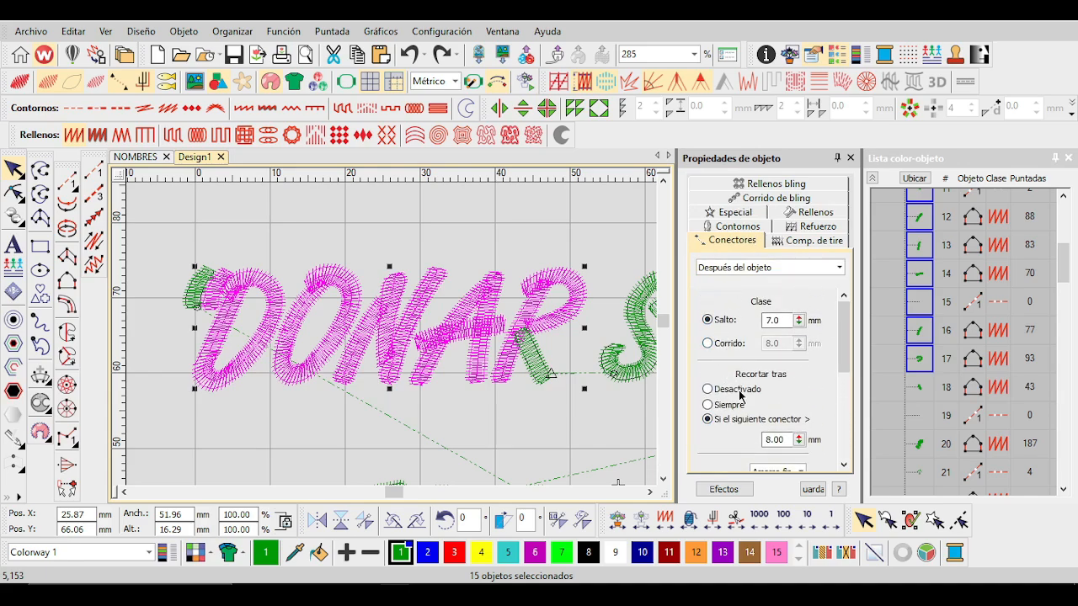
pyautogui.scroll(-1, 408, 330)
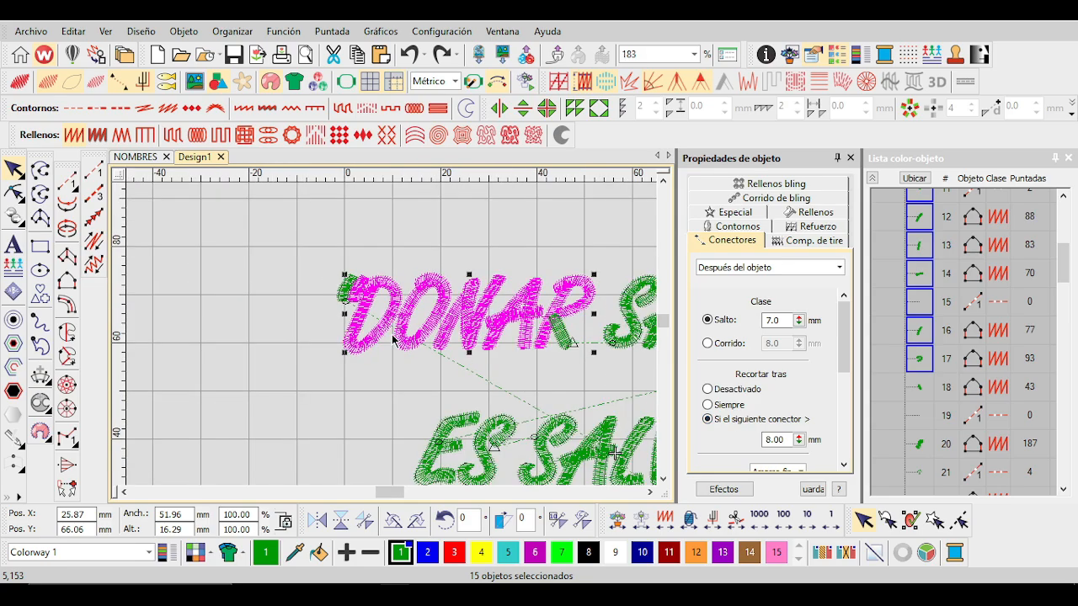
pyautogui.scroll(2, 409, 329)
pyautogui.scroll(1, 401, 328)
pyautogui.scroll(1, 402, 328)
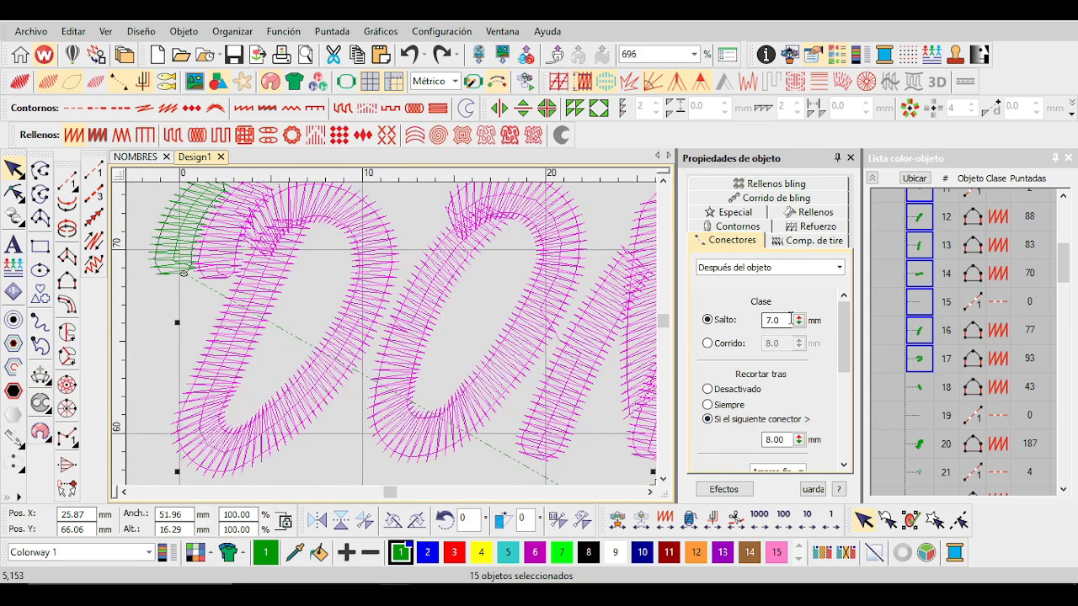
pyautogui.scroll(4, 393, 335)
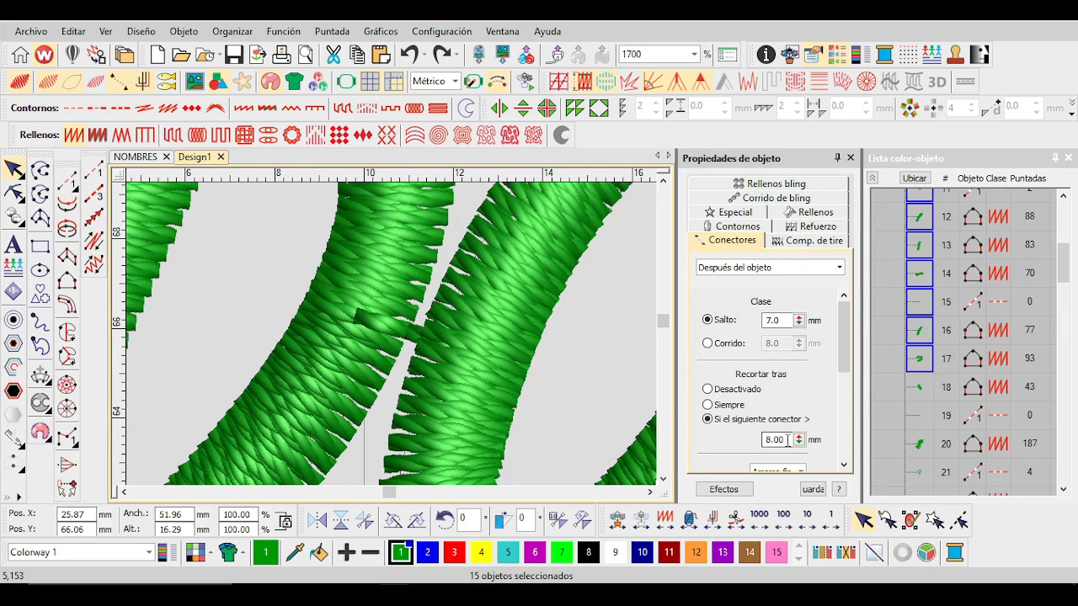
pyautogui.scroll(-3, 391, 334)
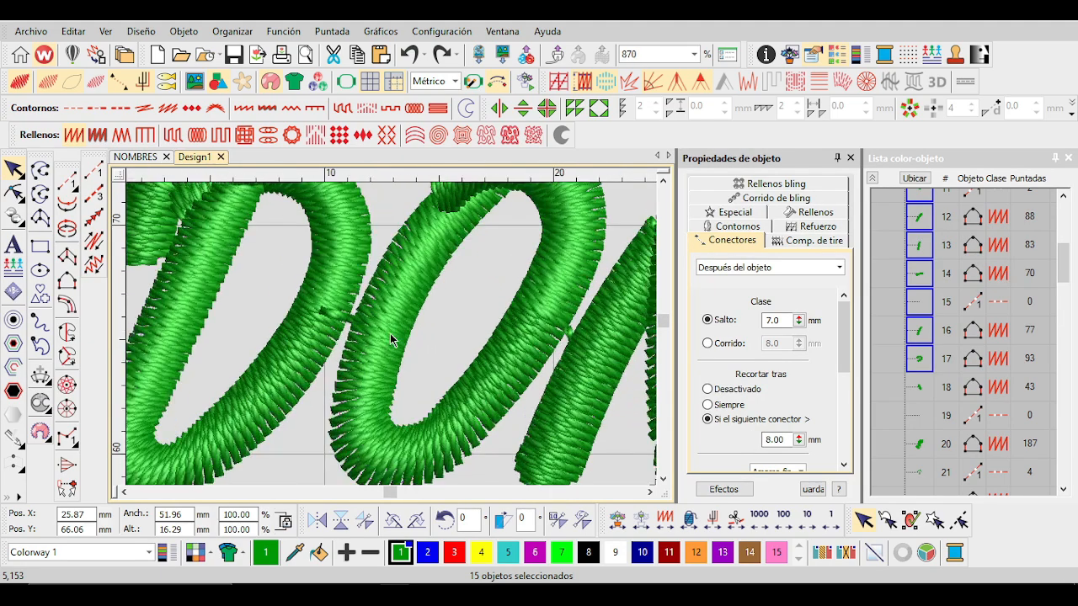
pyautogui.write('0.10')
pyautogui.press('Return')
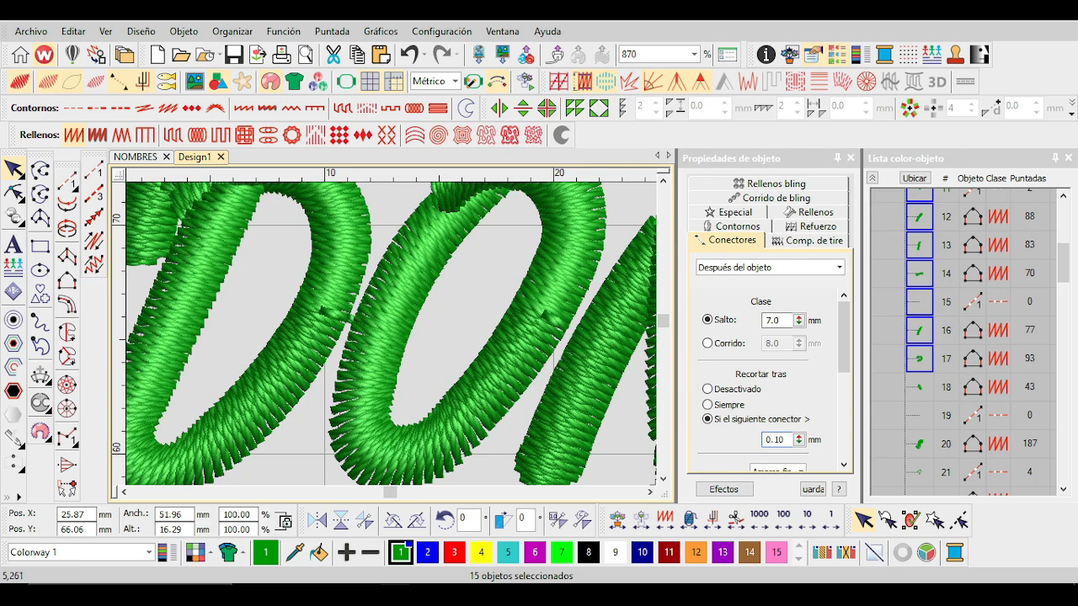
# Examine the joins between the letters of DONAR with the new trim setting.
pyautogui.scroll(4, 399, 339)
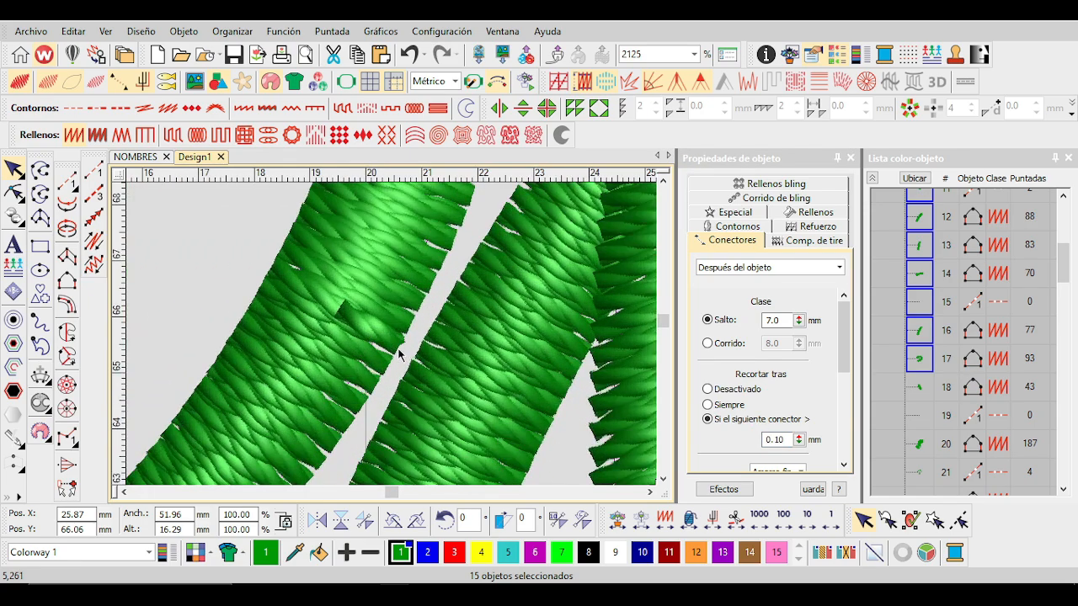
pyautogui.hotkey('ctrl', 'z')
pyautogui.scroll(-6, 388, 362)
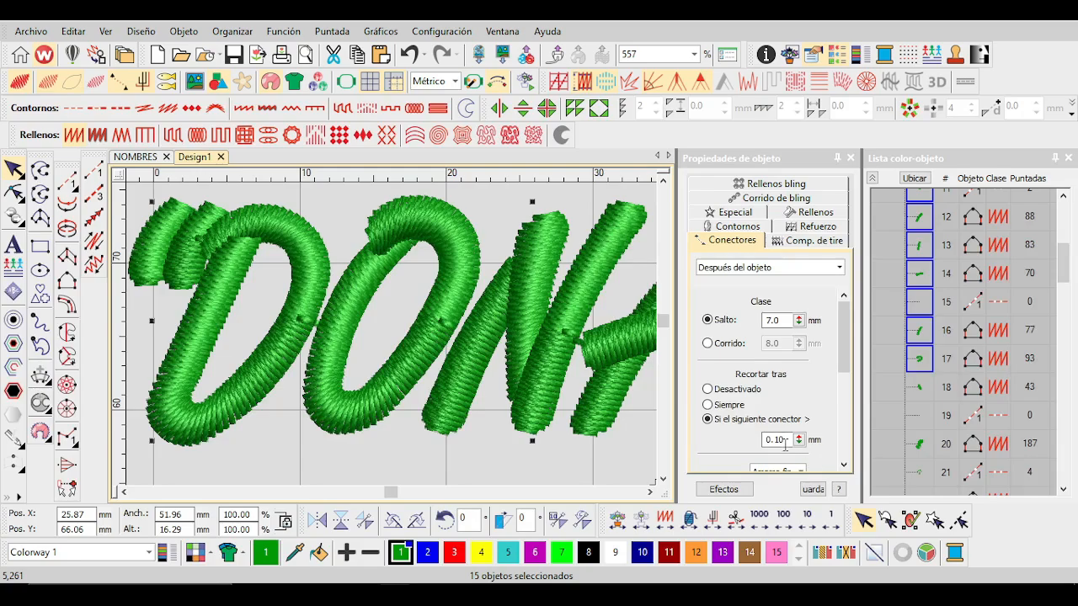
pyautogui.scroll(-4, 785, 443)
pyautogui.scroll(2, 747, 441)
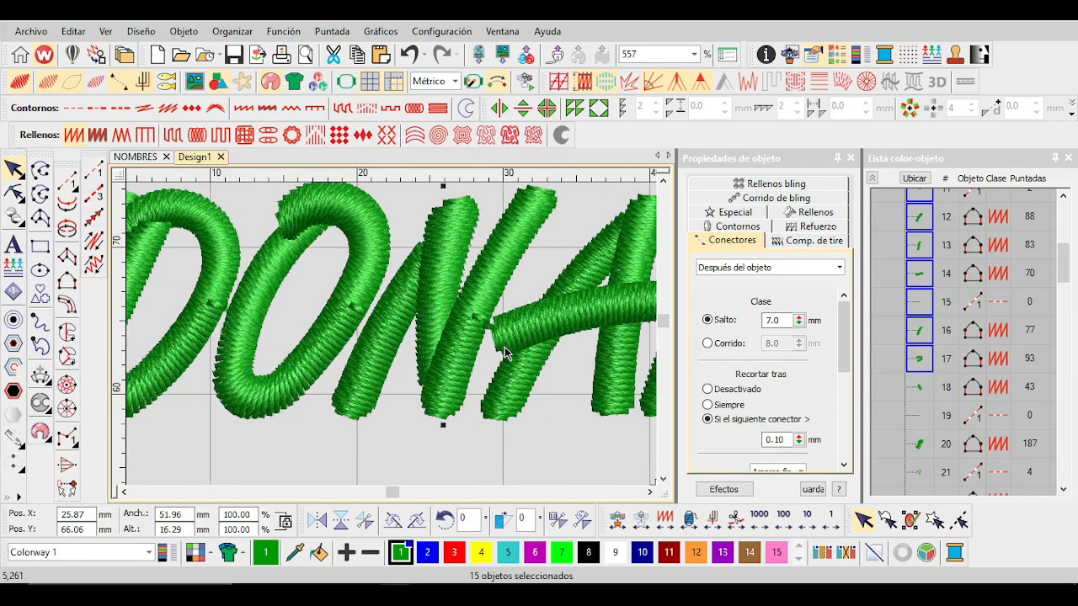
pyautogui.scroll(-3, 403, 333)
pyautogui.scroll(2, 357, 341)
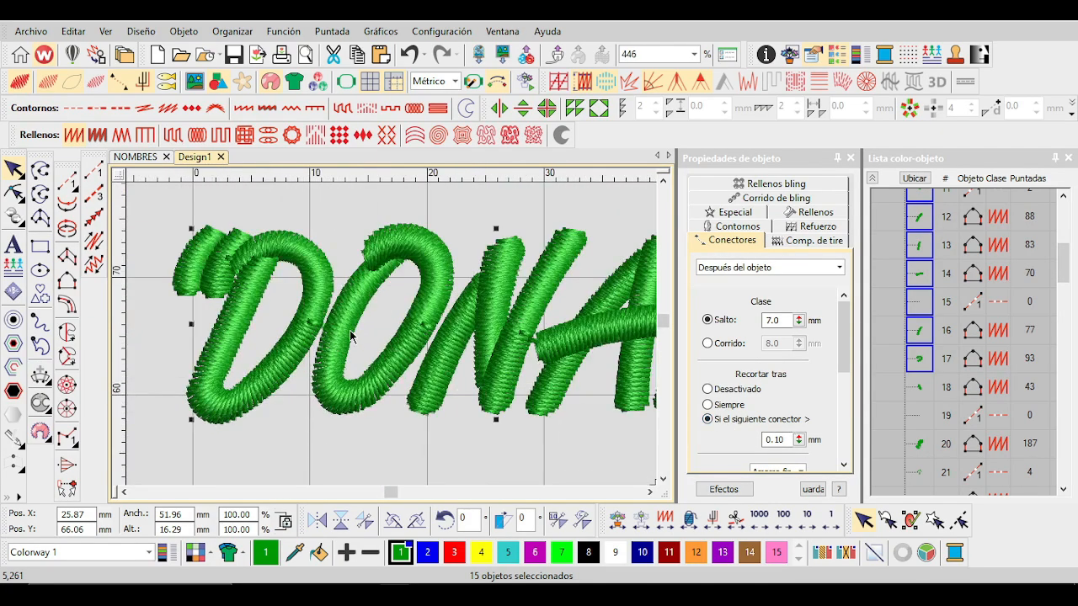
# Move the D of DONAR away from the O to X -0.17 mm, Y 63.66 mm.
pyautogui.scroll(1, 350, 335)
pyautogui.click(250, 393)
pyautogui.scroll(1, 393, 340)
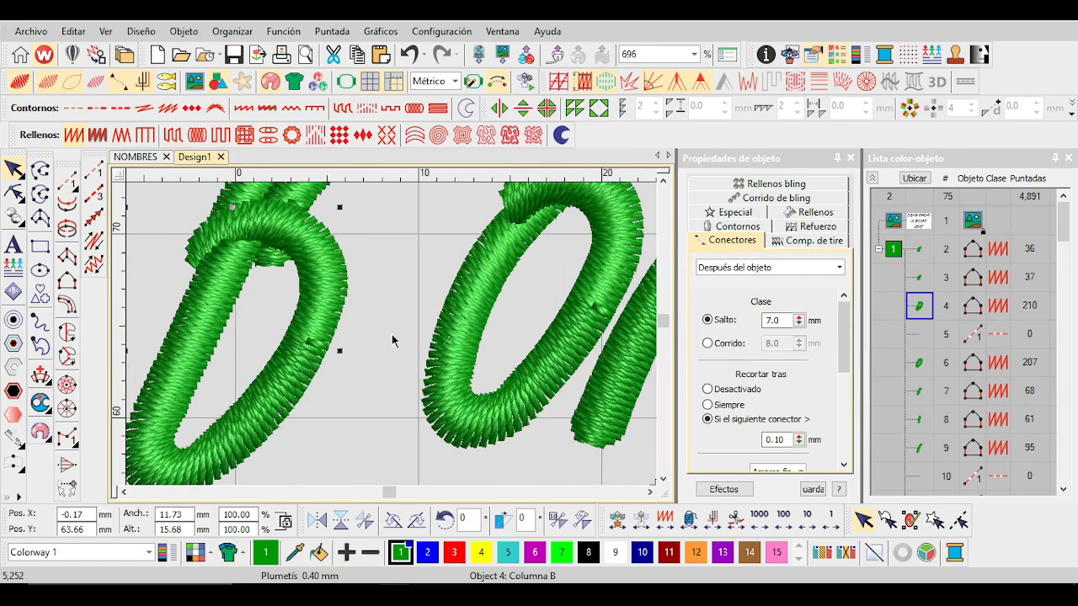
# Select the D and O of DONAR together and try conditional trim thresholds of 10.30 mm and 7.20 mm.
pyautogui.keyDown('ctrl'); pyautogui.click(470, 333); pyautogui.keyUp('ctrl')
pyautogui.moveTo(801, 440); pyautogui.dragTo(727, 397)
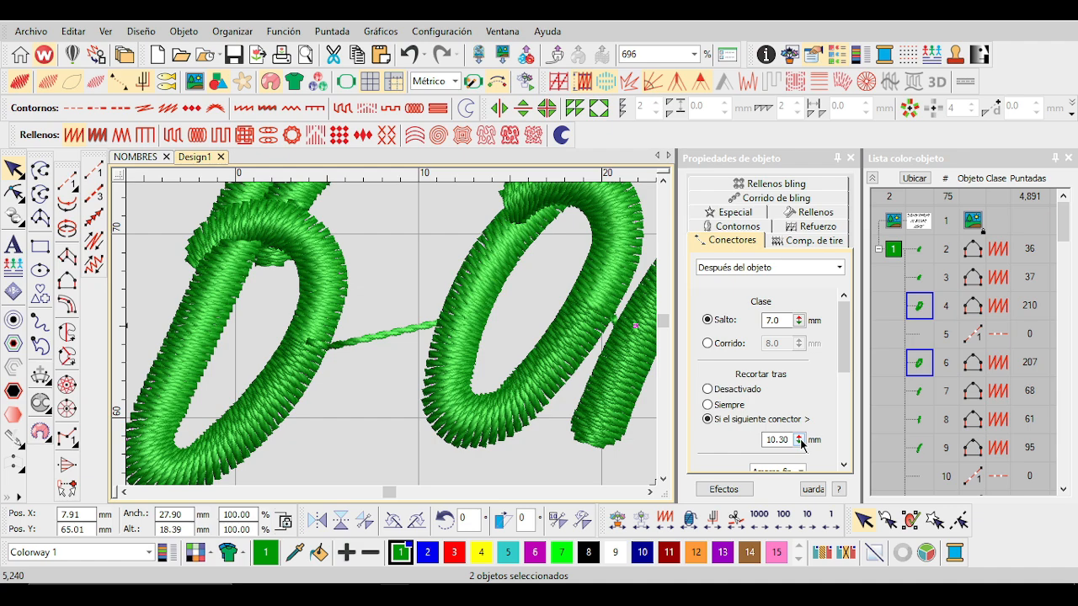
pyautogui.click(801, 443)
pyautogui.click(800, 444)
pyautogui.click(801, 444)
pyautogui.click(801, 444)
pyautogui.click(721, 448)
pyautogui.click(720, 448)
pyautogui.click(721, 458)
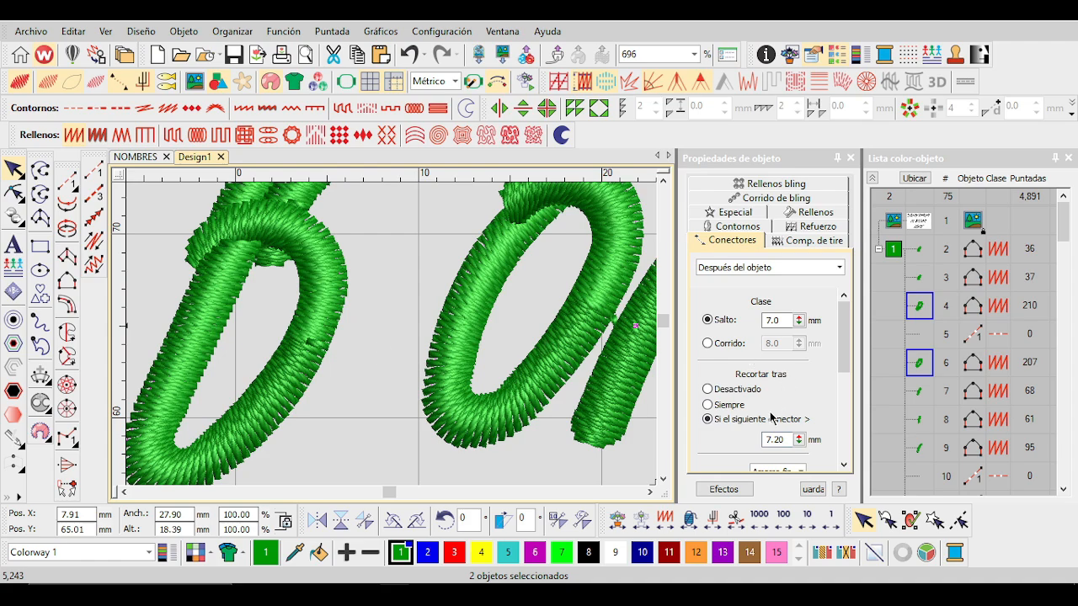
# Try conditional trim thresholds of 7.70 mm and 7.50 mm on the D and O connectors.
pyautogui.click(798, 439)
pyautogui.click(722, 441)
pyautogui.click(800, 441)
pyautogui.click(801, 440)
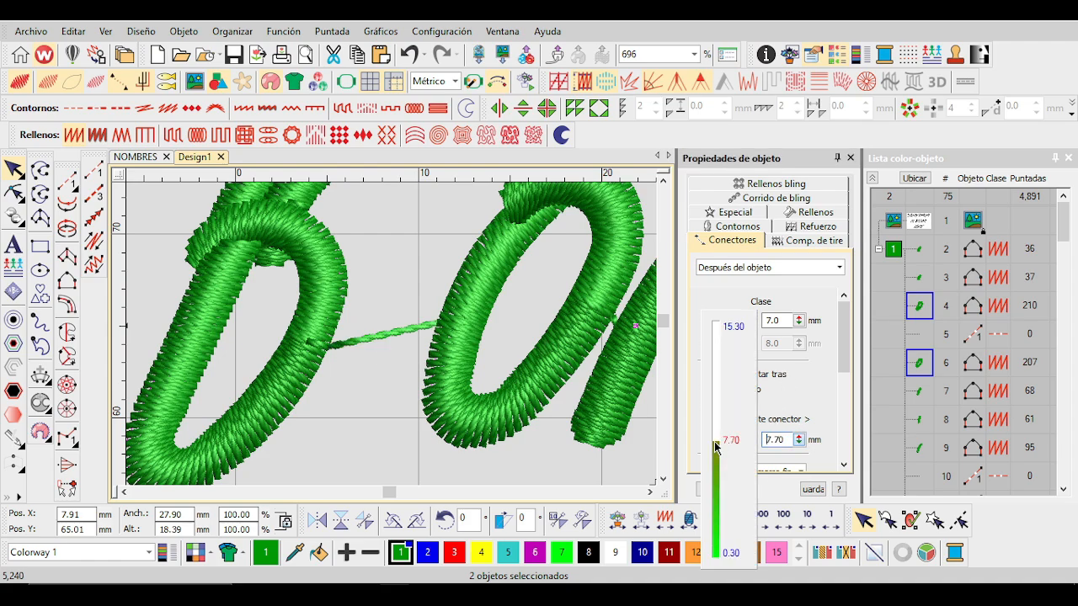
pyautogui.moveTo(717, 447); pyautogui.dragTo(722, 446)
pyautogui.click(800, 442)
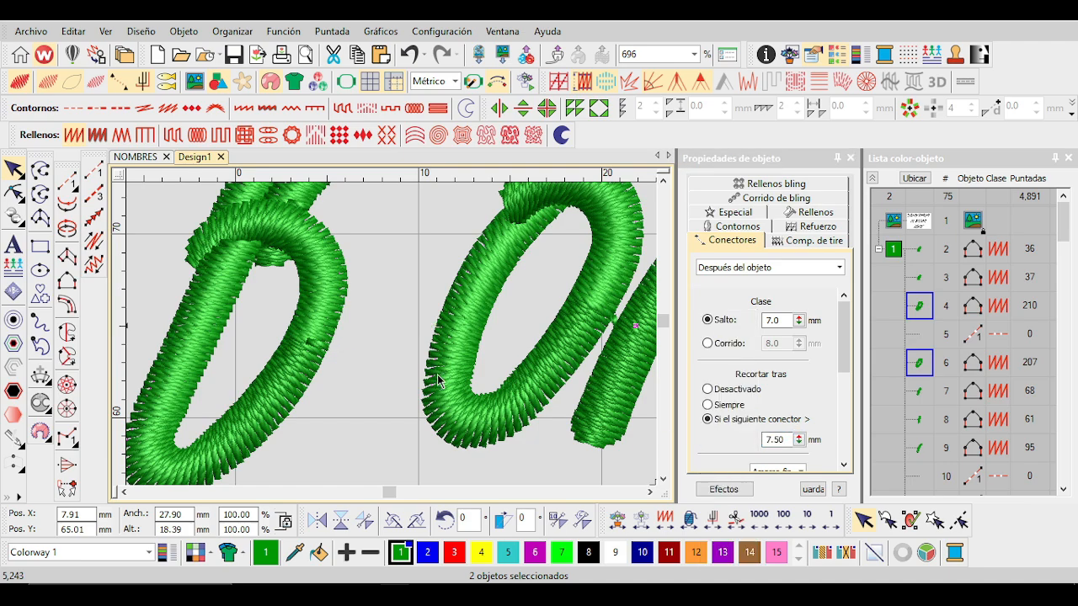
# Try a 9.50 mm trim threshold on the D and O connectors, and settle on 7.40 mm.
pyautogui.scroll(-1, 391, 335)
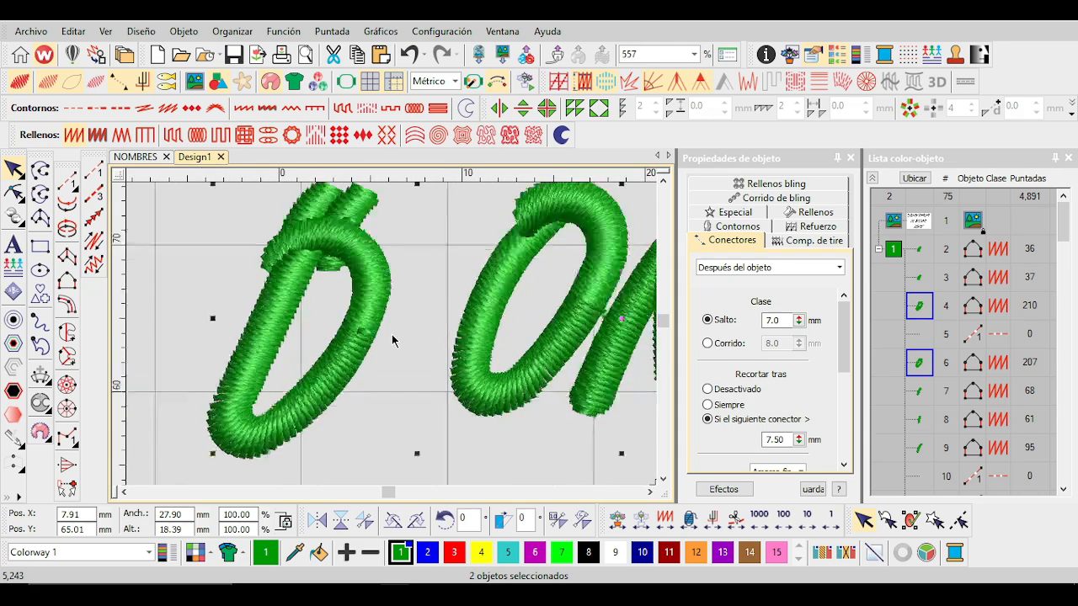
pyautogui.scroll(1, 424, 337)
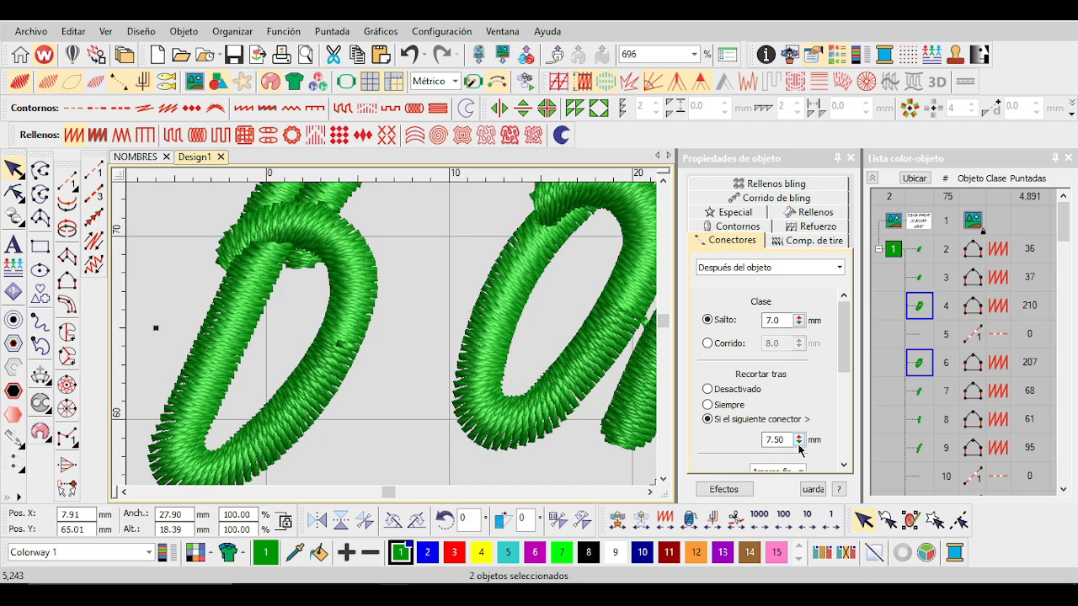
pyautogui.moveTo(799, 449); pyautogui.dragTo(716, 423)
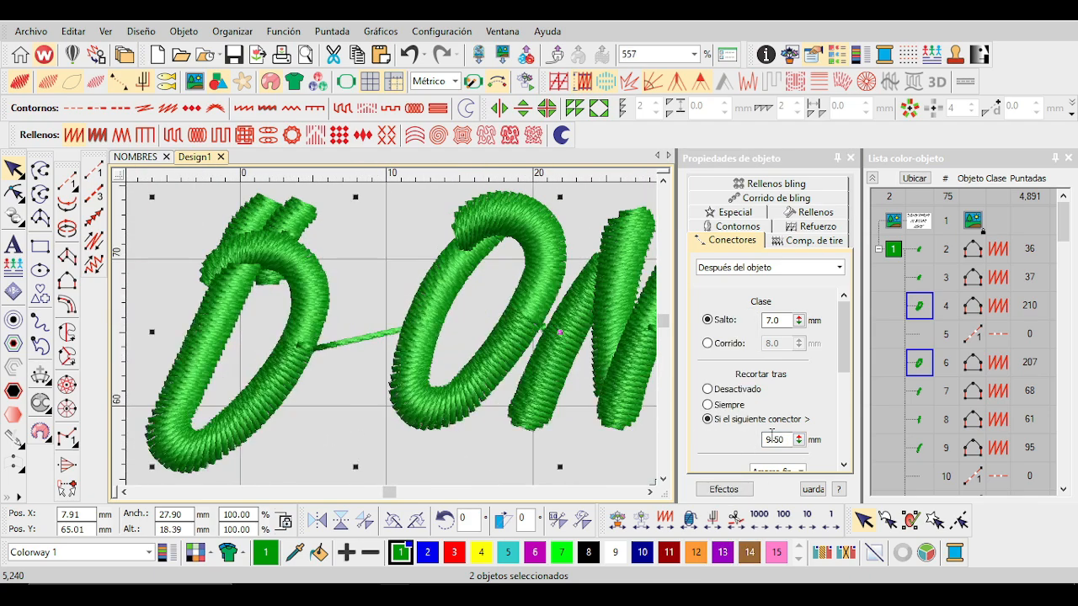
pyautogui.moveTo(800, 441); pyautogui.dragTo(719, 458)
pyautogui.moveTo(800, 441); pyautogui.dragTo(720, 443)
pyautogui.scroll(2, 301, 354)
pyautogui.scroll(-3, 379, 337)
pyautogui.scroll(2, 395, 335)
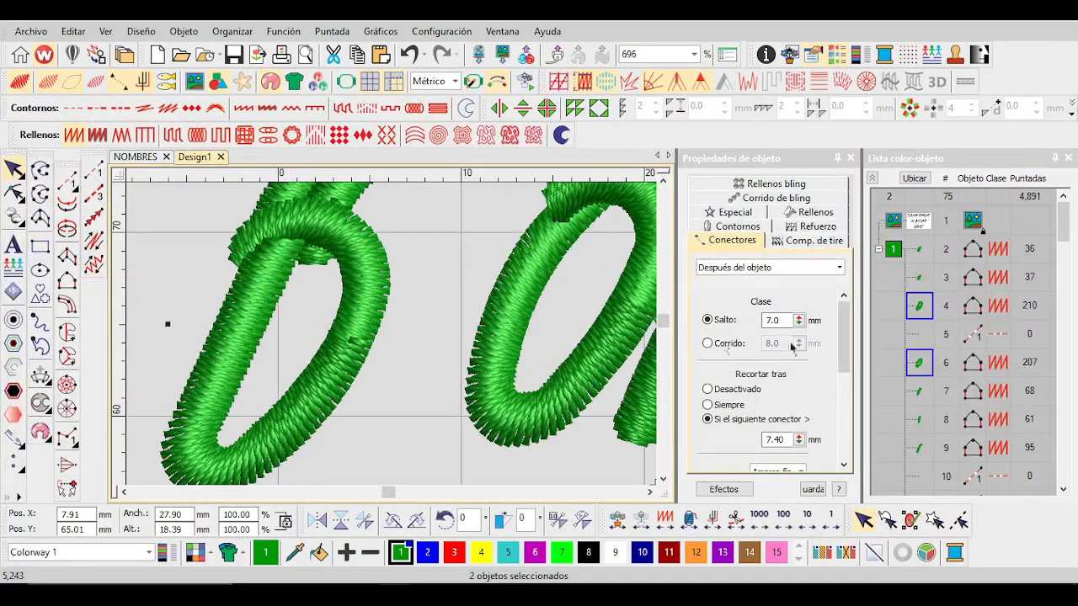
# Switch the D and O connectors from Salto to Corrido and examine the thread between the two letters.
pyautogui.click(707, 343)
pyautogui.scroll(-2, 392, 340)
pyautogui.scroll(3, 391, 340)
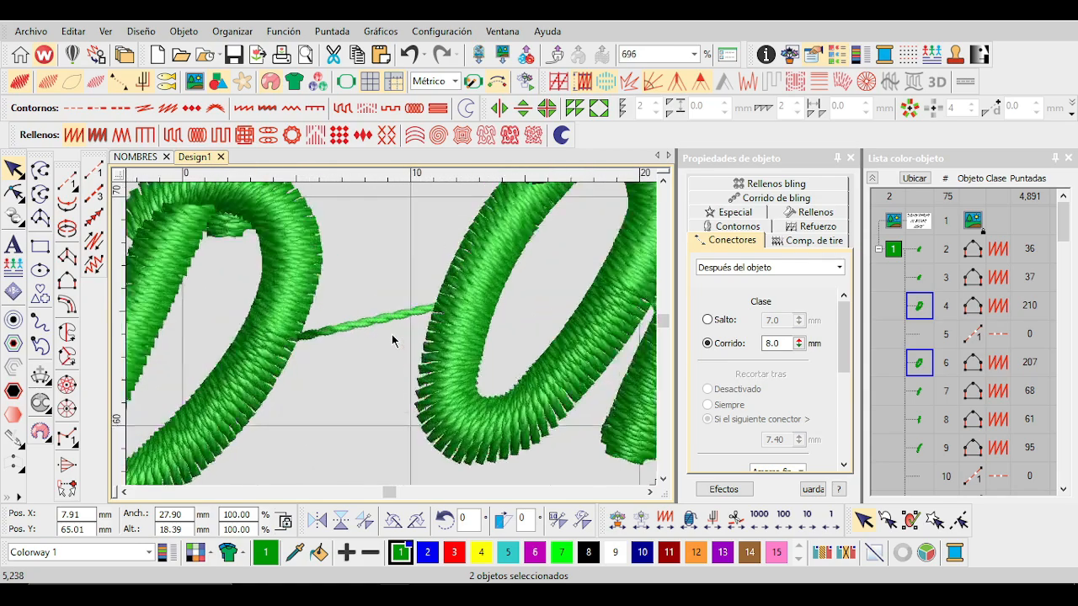
pyautogui.scroll(2, 391, 334)
pyautogui.scroll(-3, 395, 337)
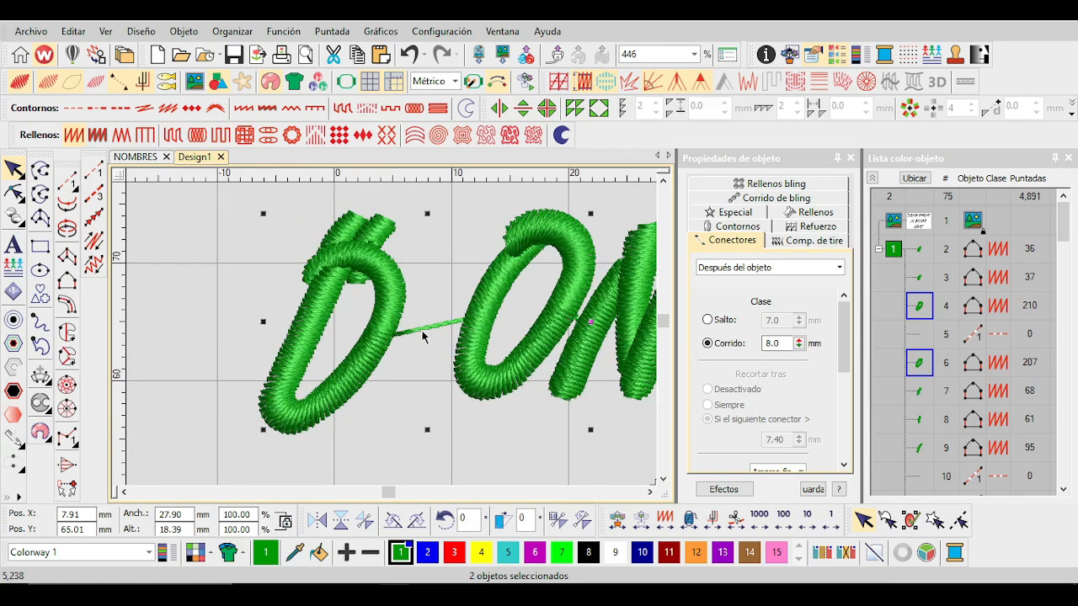
pyautogui.scroll(3, 392, 336)
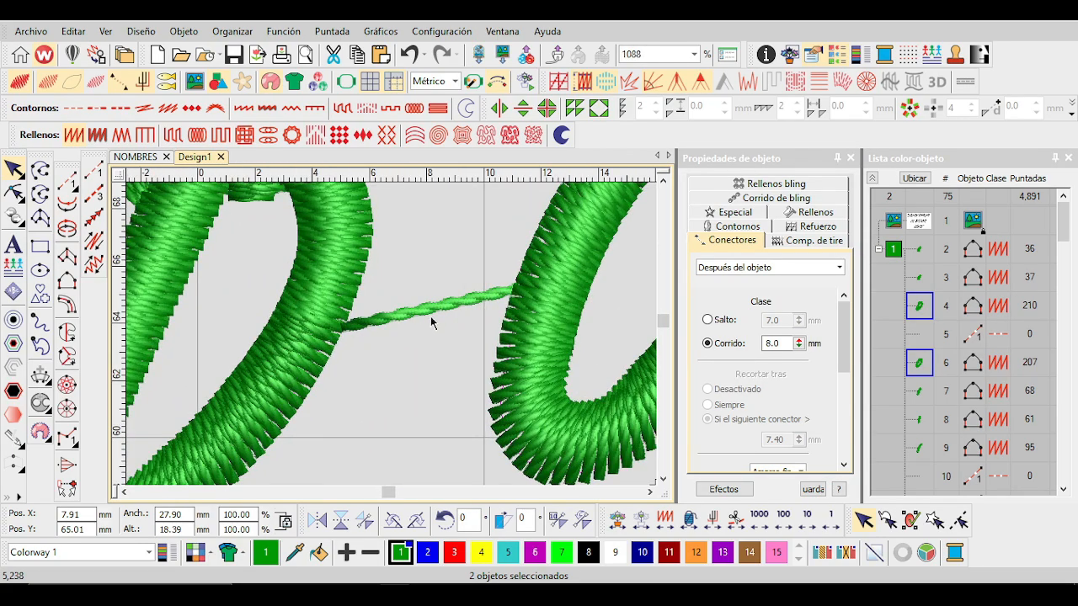
pyautogui.scroll(-9, 472, 296)
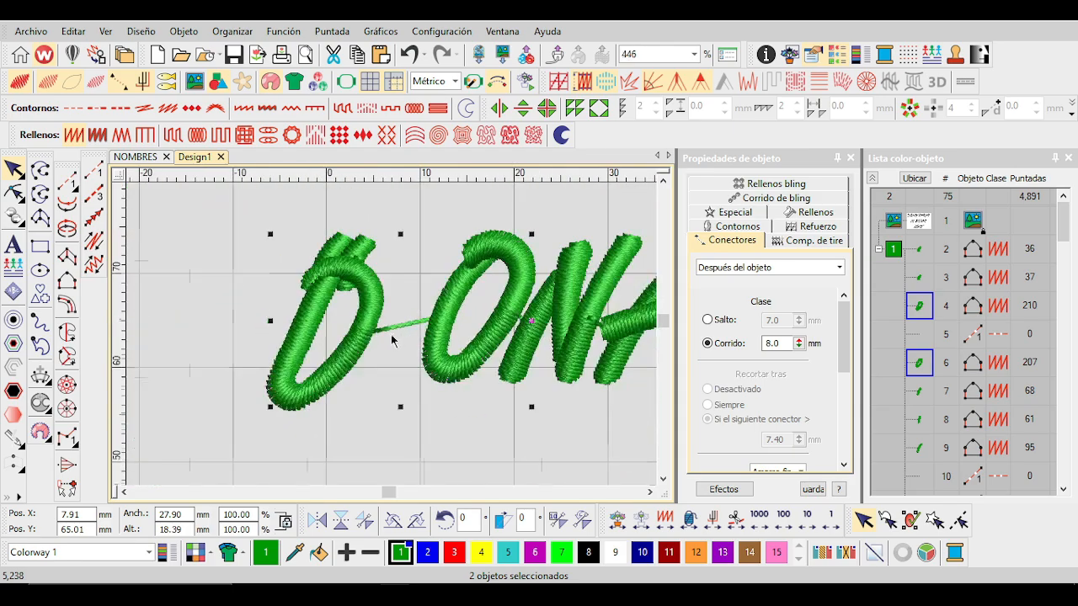
# Move the D and O together far away from the rest of the lettering, to X -73.81 mm, Y 76.87 mm.
pyautogui.moveTo(318, 375); pyautogui.dragTo(165, 396)
pyautogui.scroll(-4, 486, 291)
pyautogui.scroll(4, 383, 333)
pyautogui.scroll(-2, 390, 340)
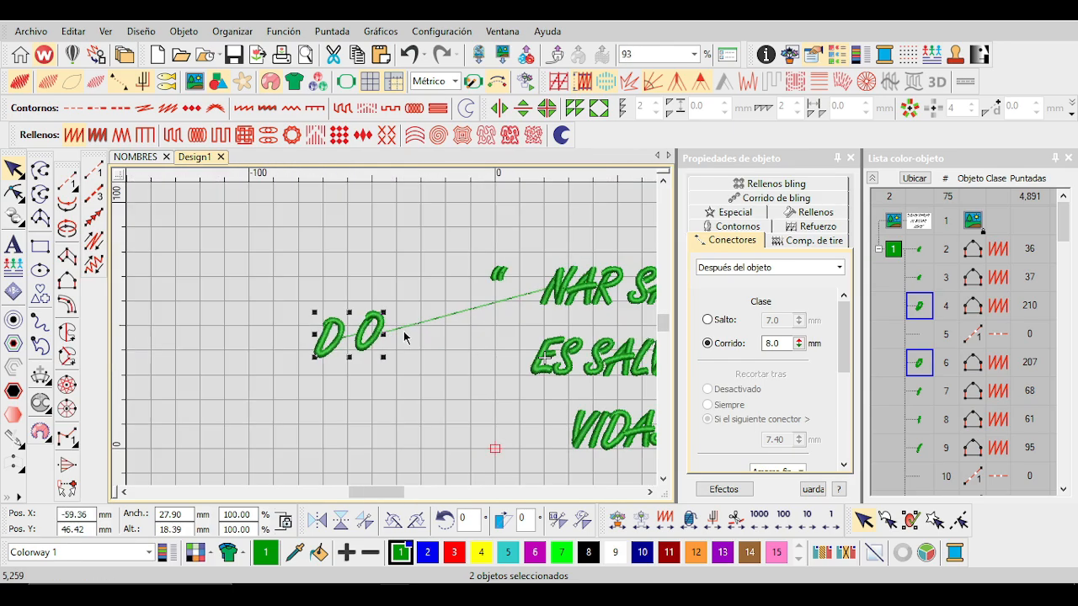
pyautogui.scroll(2, 512, 304)
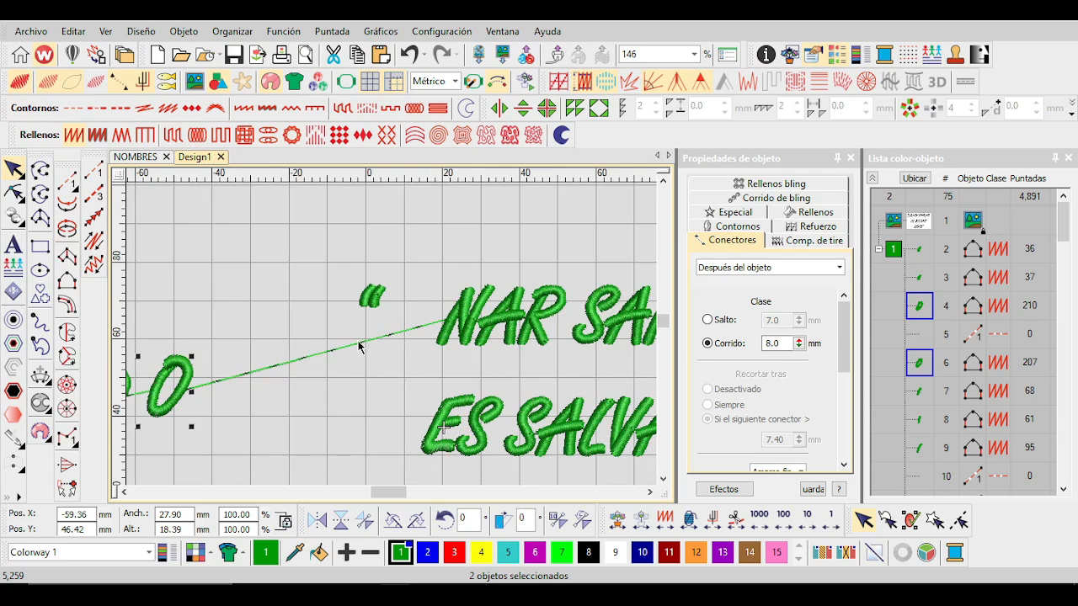
pyautogui.scroll(-5, 359, 346)
pyautogui.scroll(2, 414, 334)
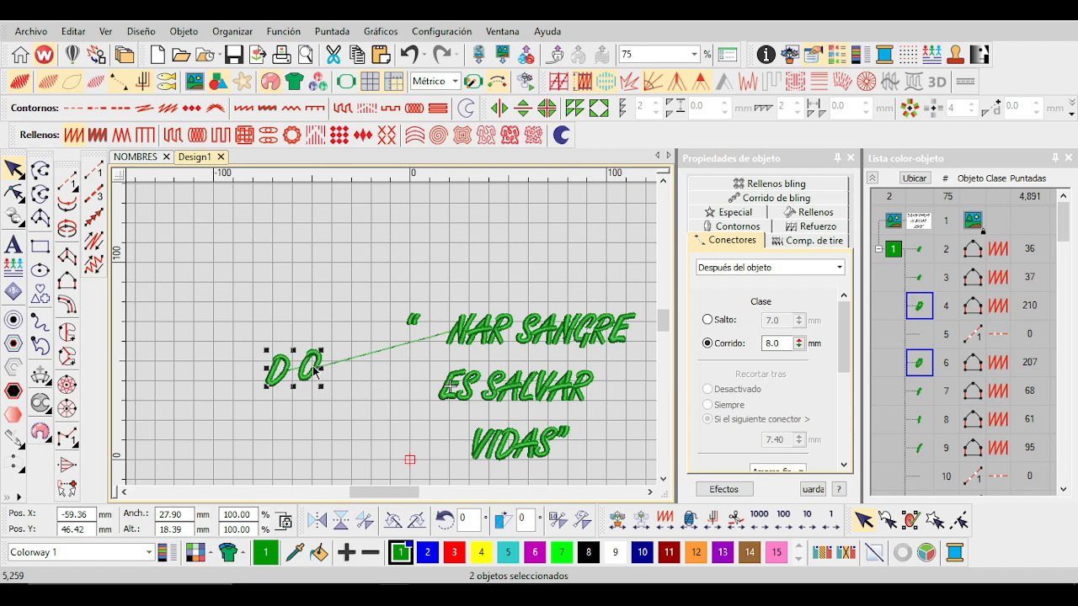
pyautogui.moveTo(317, 370); pyautogui.dragTo(289, 310)
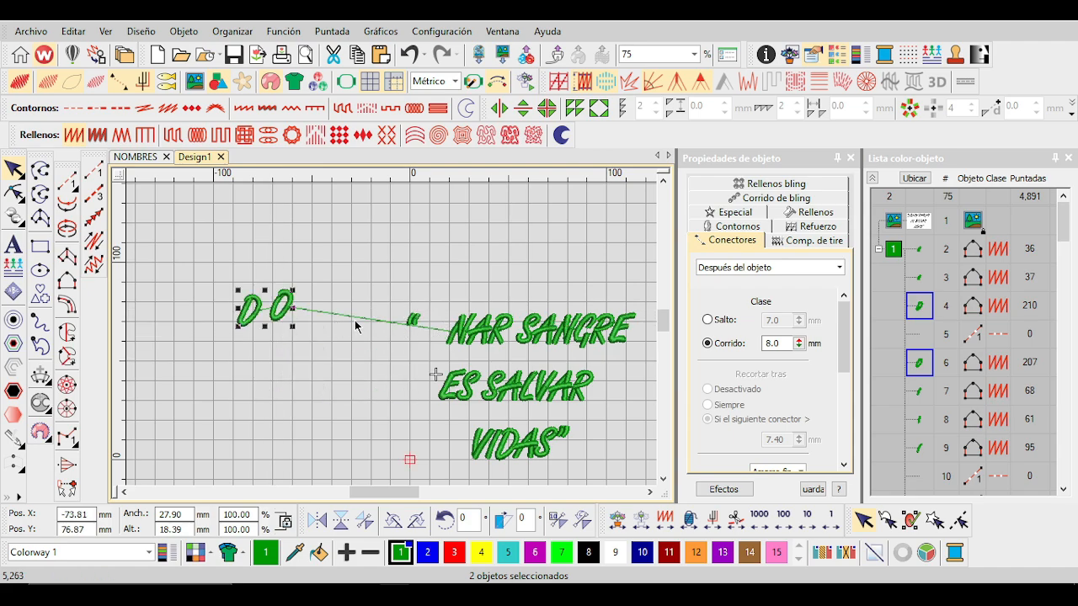
# Measure the length of one run stitch along the long connector between the O and the N.
pyautogui.scroll(10, 355, 326)
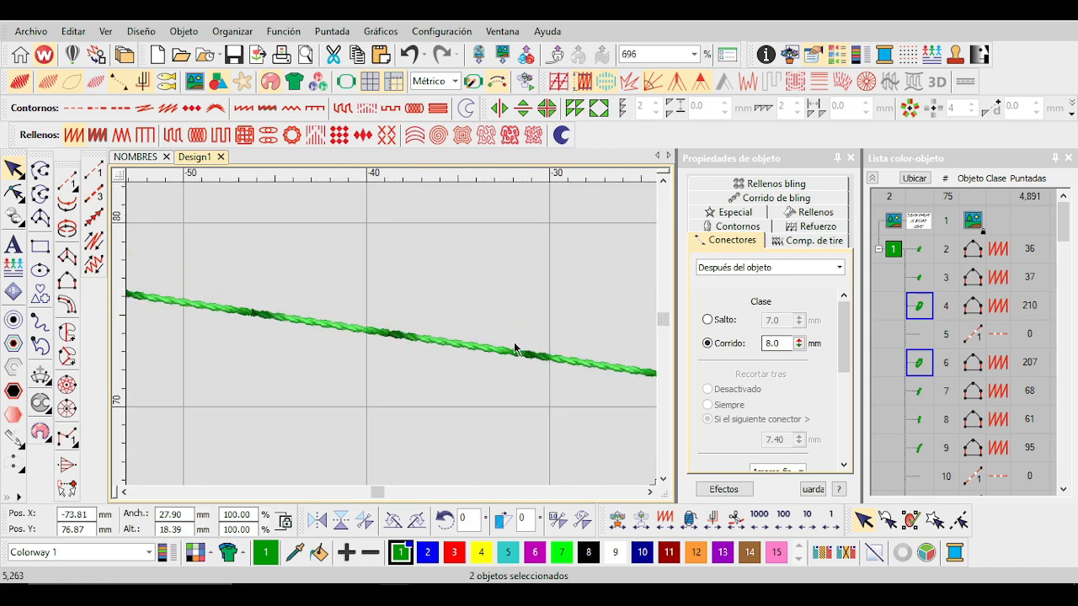
pyautogui.scroll(1, 517, 348)
pyautogui.press('m')
pyautogui.click(585, 378)
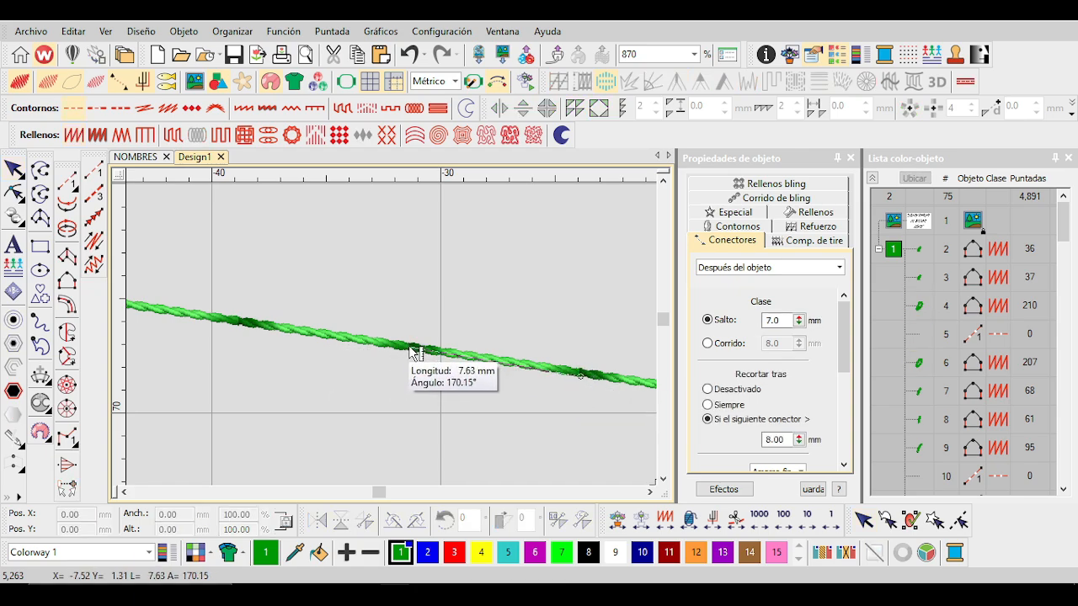
pyautogui.scroll(-10, 408, 352)
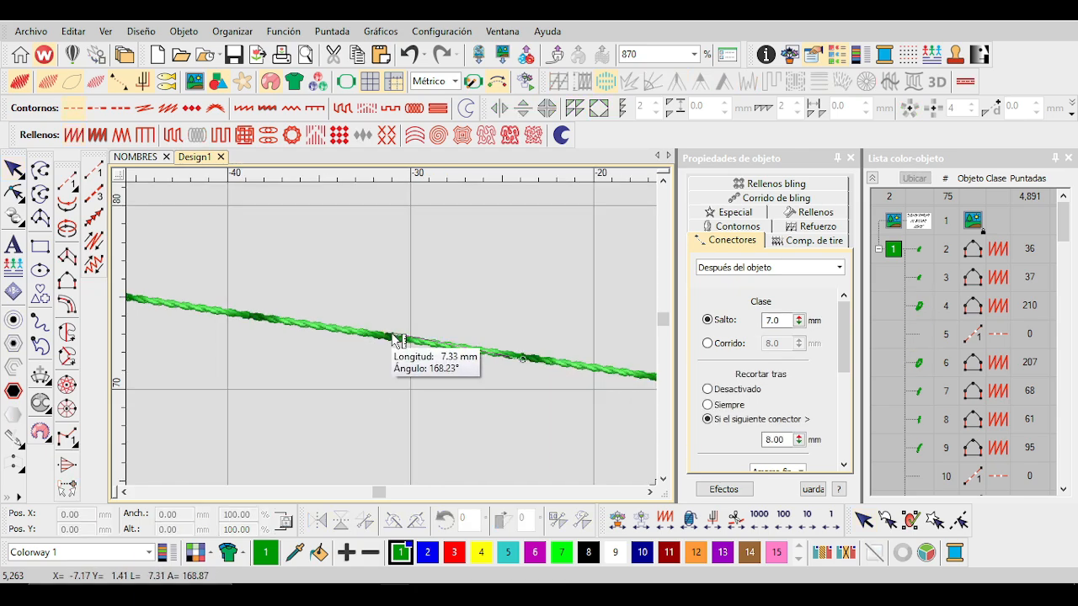
# Undo the recent moves and connector changes on the D and O so both letters return to their places in DONAR.
pyautogui.scroll(1, 452, 339)
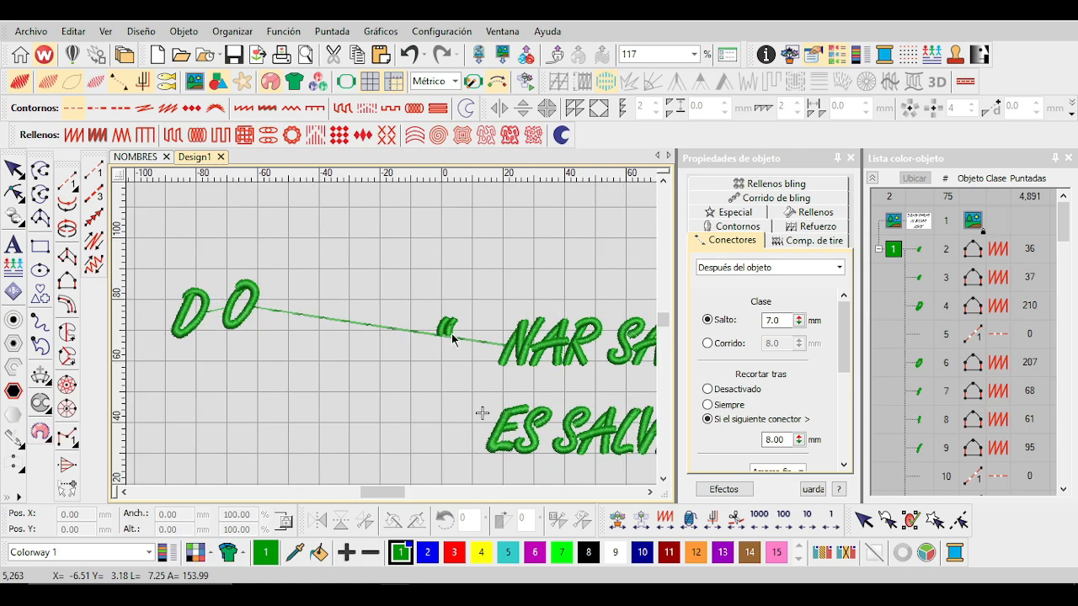
pyautogui.press('Right')
pyautogui.press('Right')
pyautogui.press('Right')
pyautogui.press('Right')
pyautogui.press('Right')
pyautogui.press('Right')
pyautogui.press('Right')
pyautogui.press('Right')
pyautogui.press('Right')
pyautogui.press('Right')
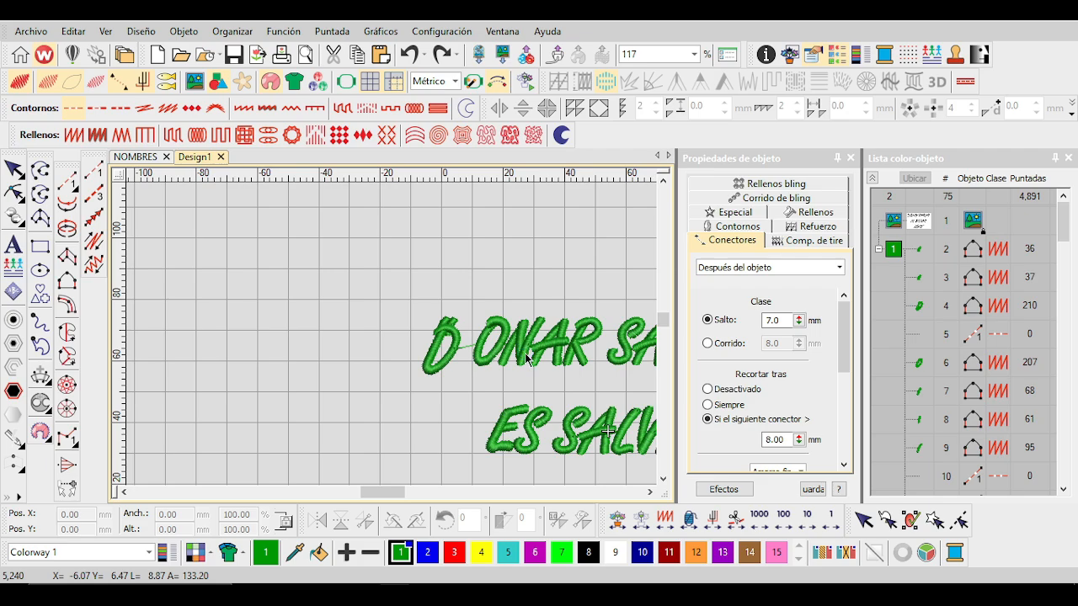
pyautogui.press('Right')
pyautogui.press('Right')
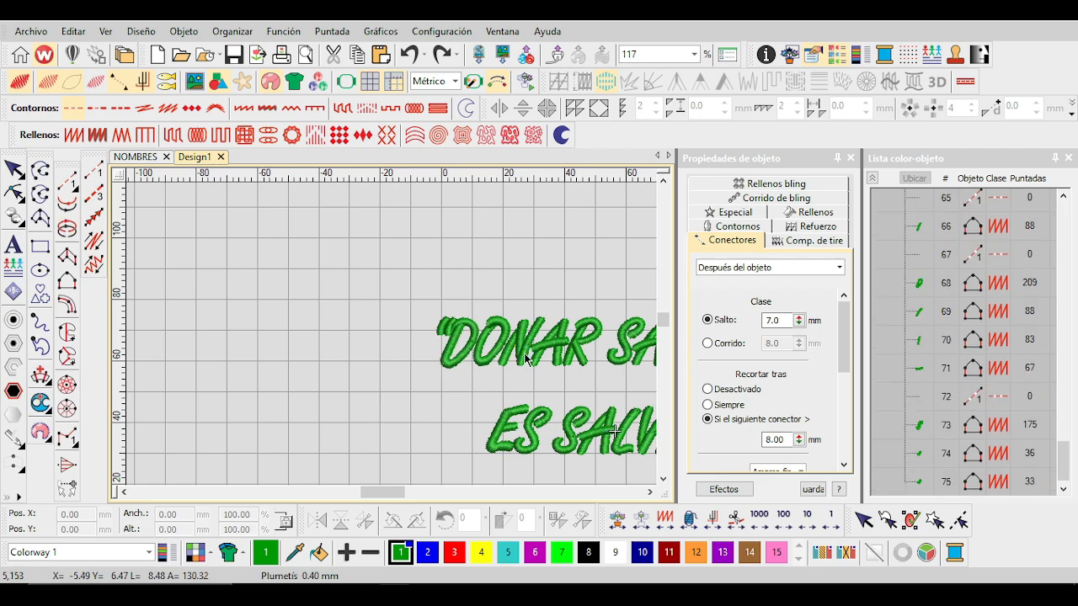
pyautogui.press('Left')
pyautogui.press('Left')
pyautogui.press('Left')
pyautogui.scroll(1, 526, 358)
pyautogui.scroll(-3, 527, 358)
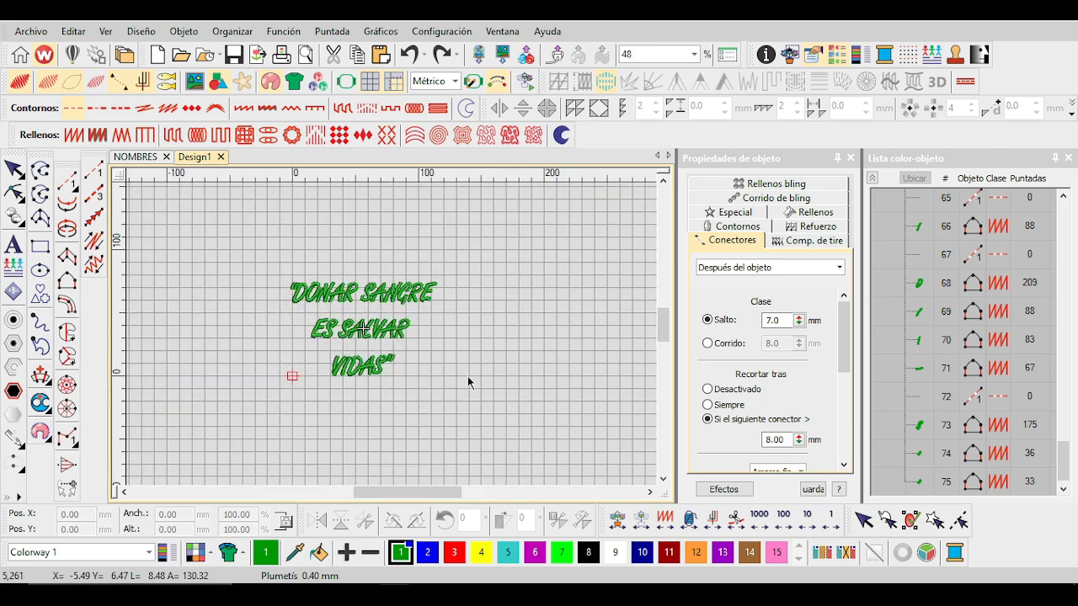
# Select all the lettering objects to review their connector settings, and examine the connections between the letters and between the three lines.
pyautogui.moveTo(164, 224); pyautogui.dragTo(558, 447)
pyautogui.scroll(7, 393, 340)
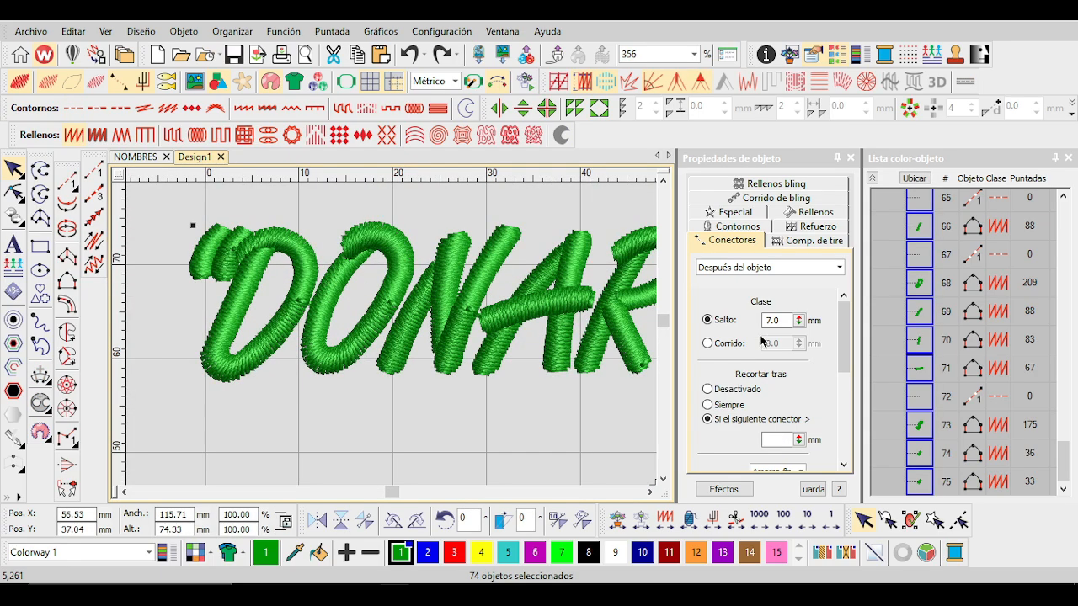
pyautogui.press('Escape')
pyautogui.scroll(4, 408, 329)
pyautogui.scroll(-7, 392, 335)
pyautogui.scroll(6, 427, 330)
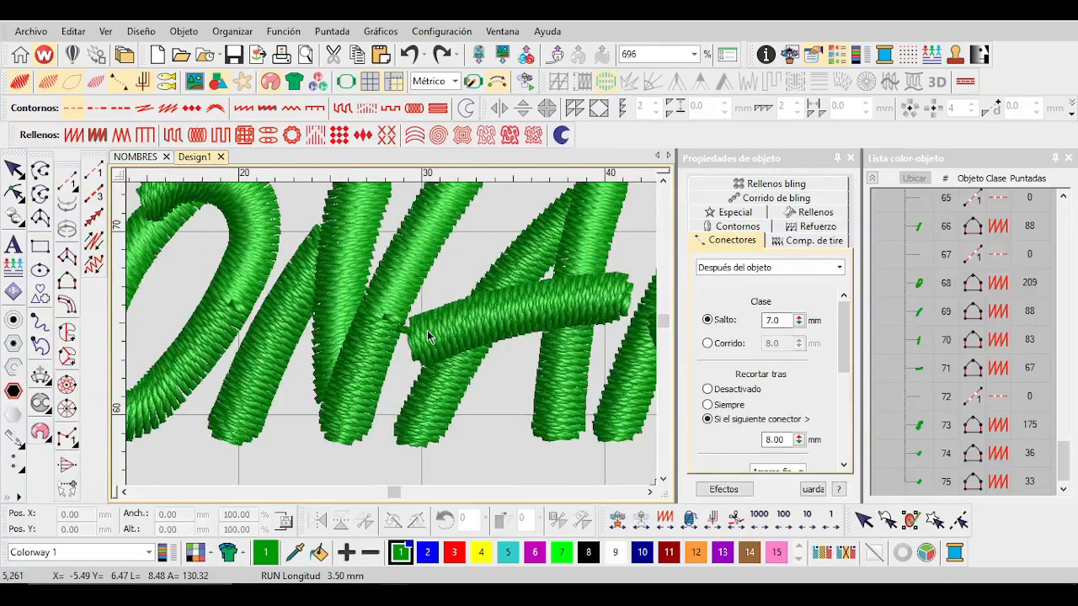
pyautogui.scroll(-4, 440, 342)
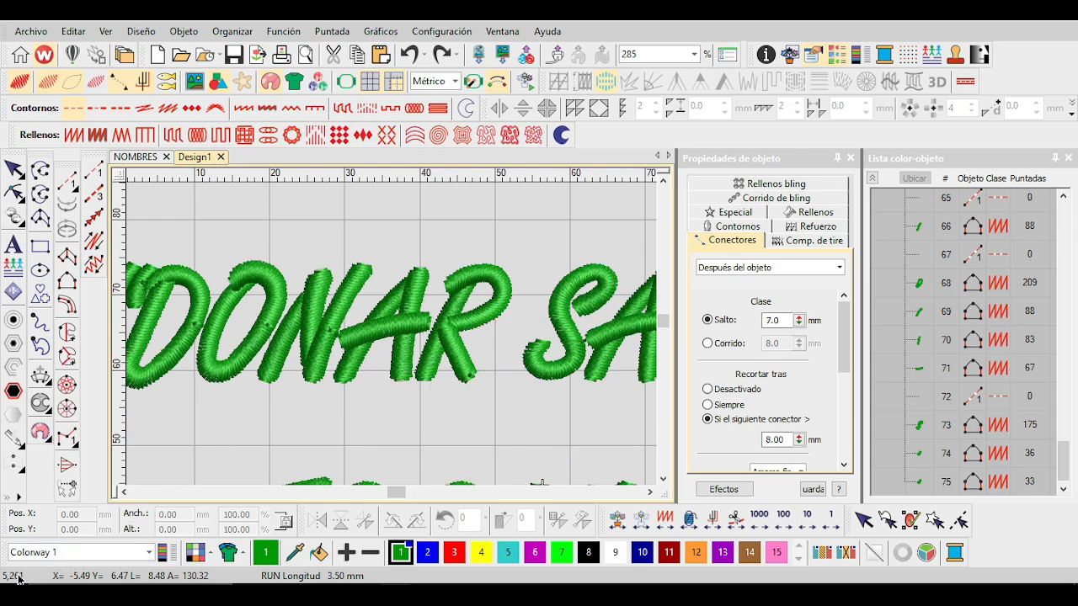
pyautogui.scroll(-3, 398, 465)
pyautogui.scroll(2, 391, 335)
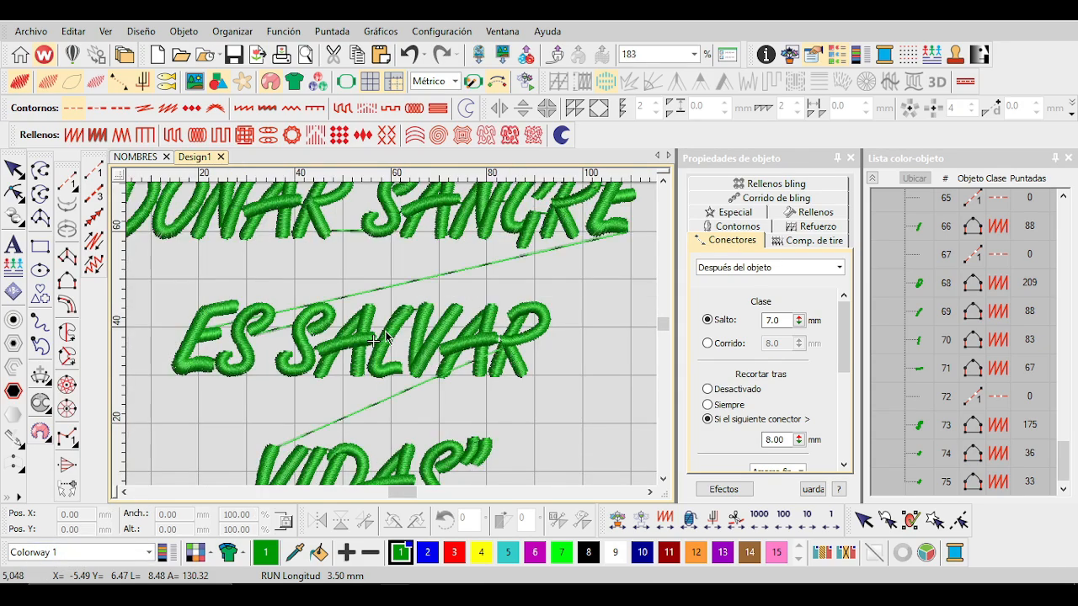
pyautogui.scroll(-4, 394, 337)
pyautogui.scroll(4, 395, 337)
pyautogui.scroll(-3, 392, 340)
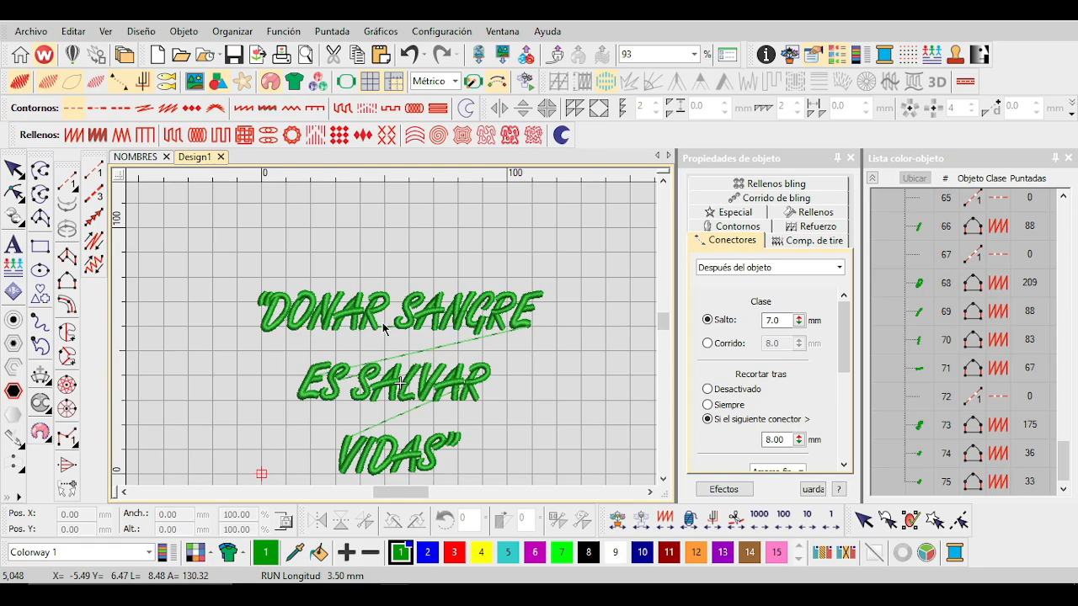
# Switch the connector after the diagonal leg of the R in DONAR to Salto.
pyautogui.scroll(3, 386, 330)
pyautogui.scroll(-3, 387, 332)
pyautogui.scroll(6, 392, 337)
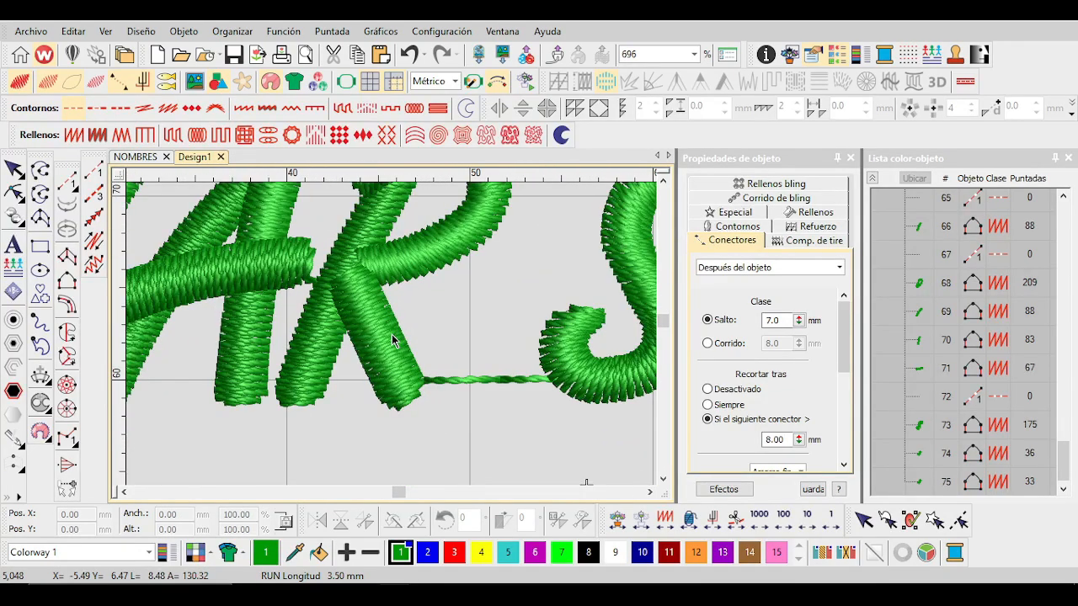
pyautogui.click(391, 334)
pyautogui.click(725, 322)
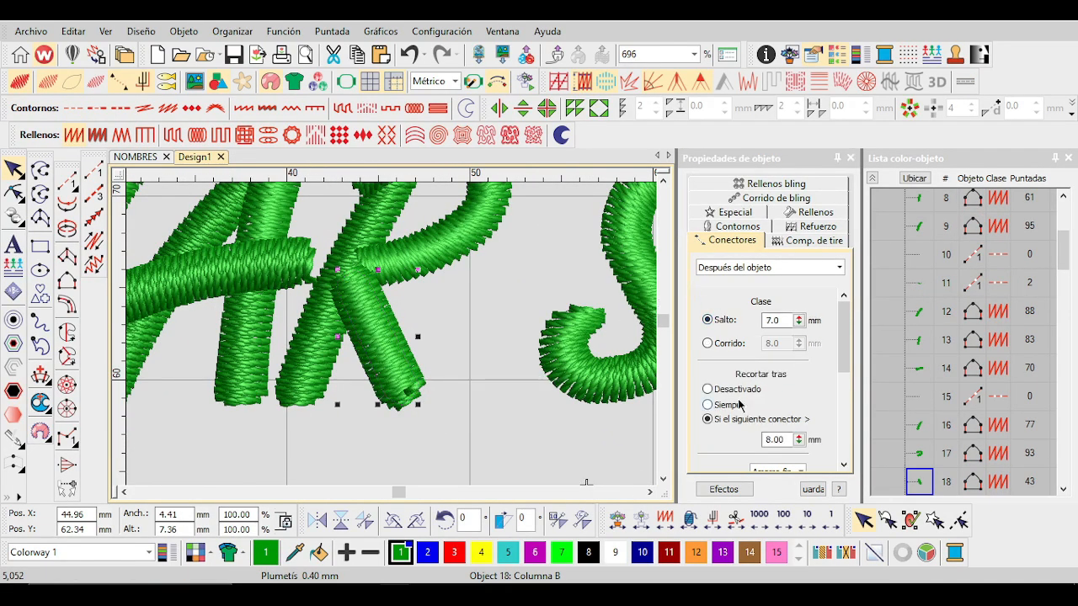
# Reshape the leg of the R in DONAR by moving its exit point lower along the edge facing the S.
pyautogui.scroll(-1, 486, 356)
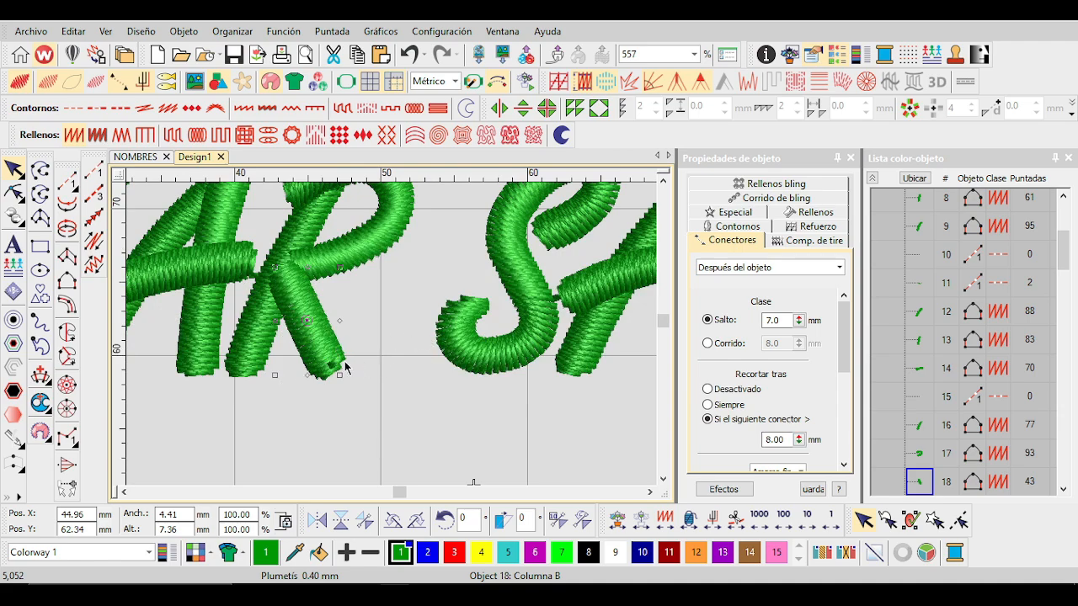
pyautogui.scroll(2, 357, 369)
pyautogui.press('h')
pyautogui.scroll(-3, 383, 341)
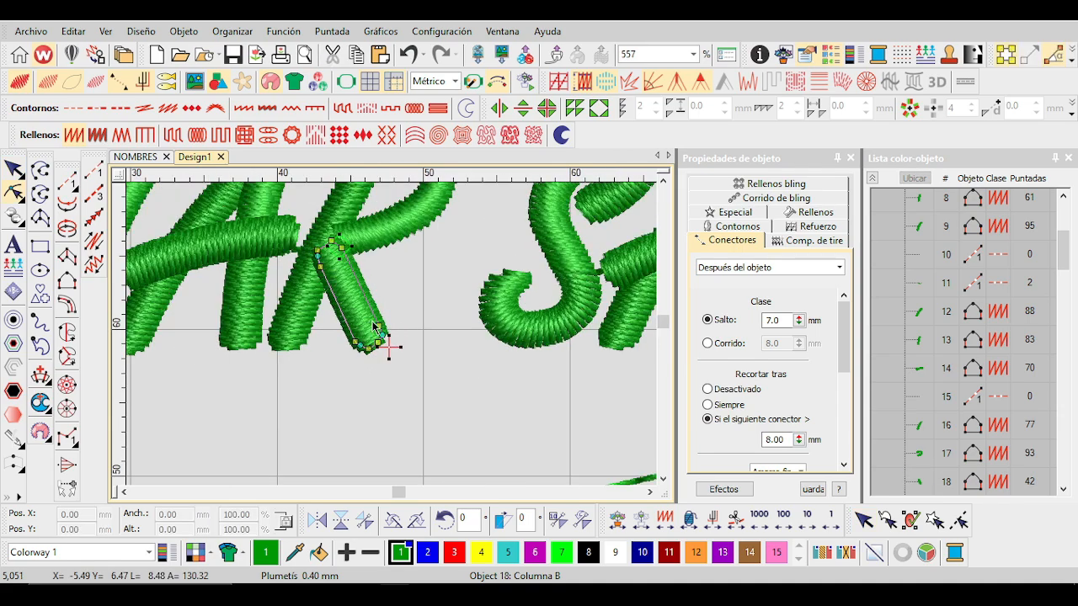
pyautogui.scroll(2, 383, 341)
pyautogui.press('Escape')
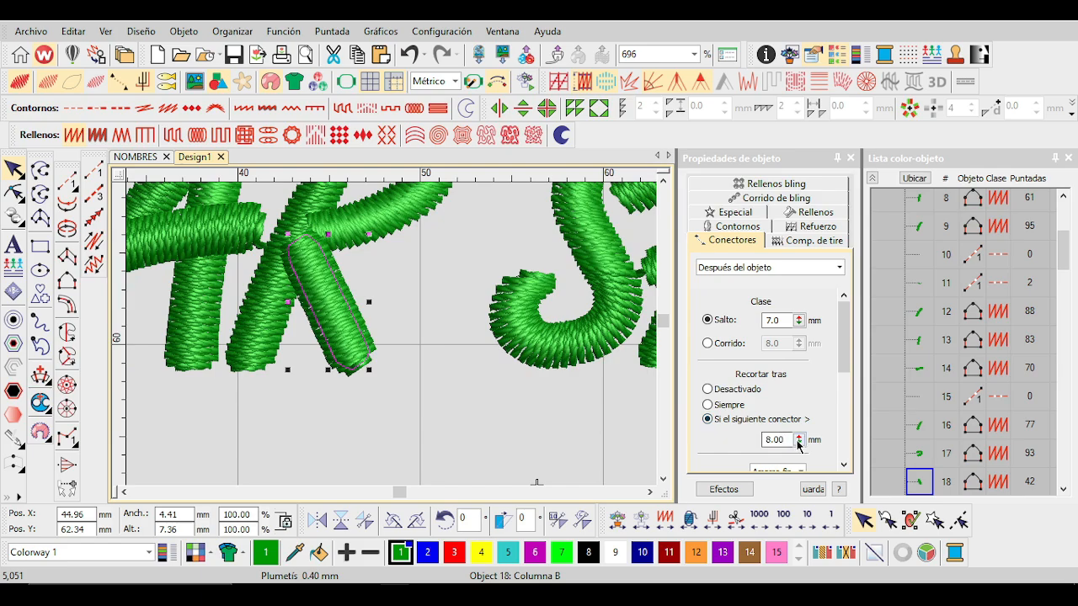
# Try a 13.20 mm trim threshold on the R's leg and examine the thread running to the S.
pyautogui.moveTo(798, 445); pyautogui.dragTo(798, 404)
pyautogui.scroll(-4, 375, 310)
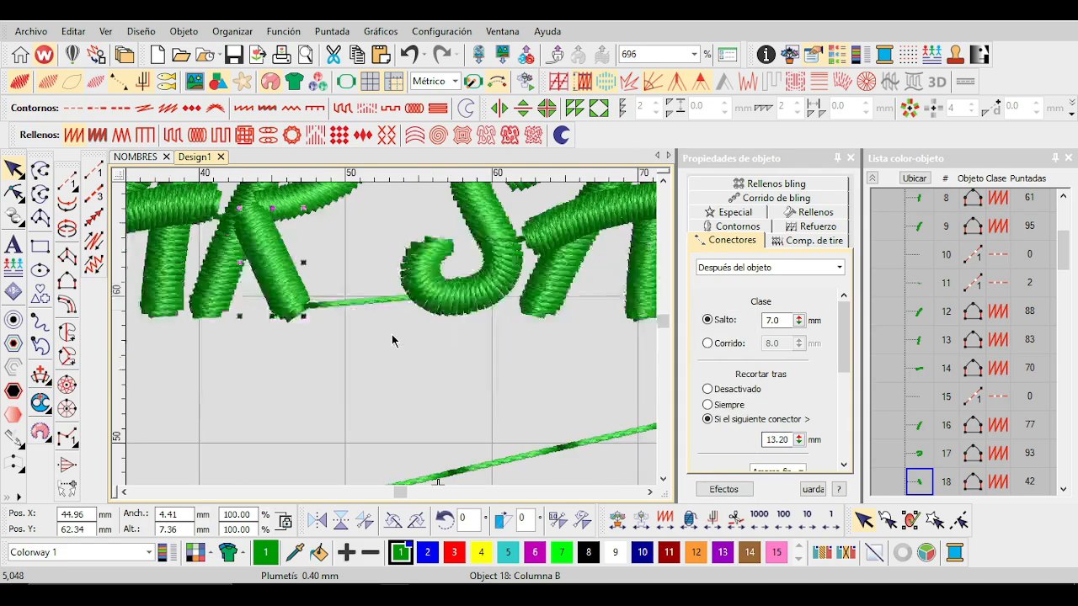
pyautogui.scroll(4, 388, 328)
pyautogui.scroll(-4, 392, 334)
pyautogui.scroll(6, 395, 336)
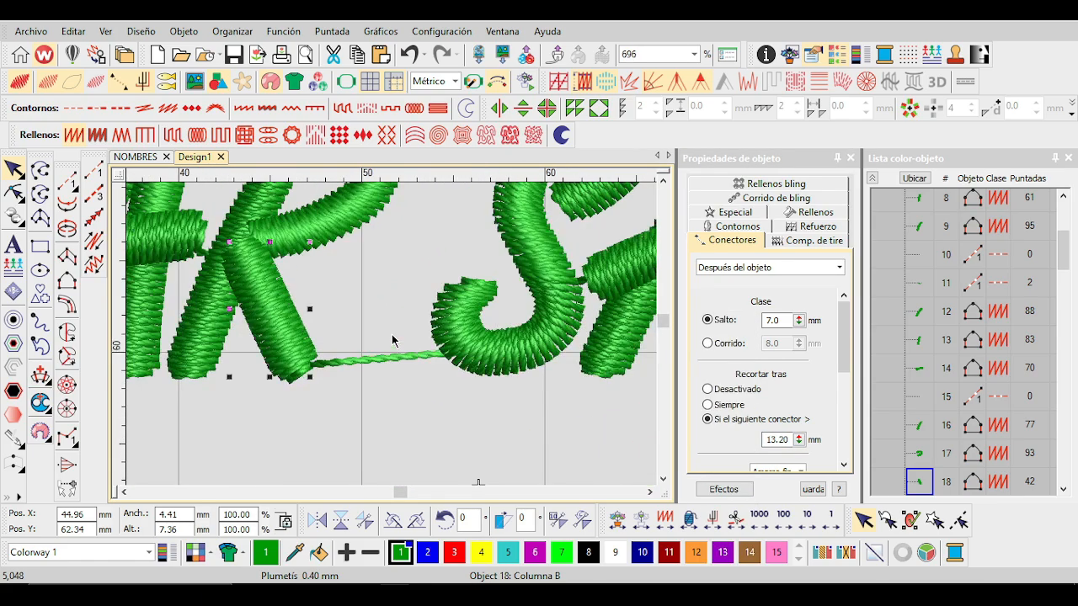
pyautogui.scroll(-4, 426, 342)
pyautogui.scroll(4, 391, 335)
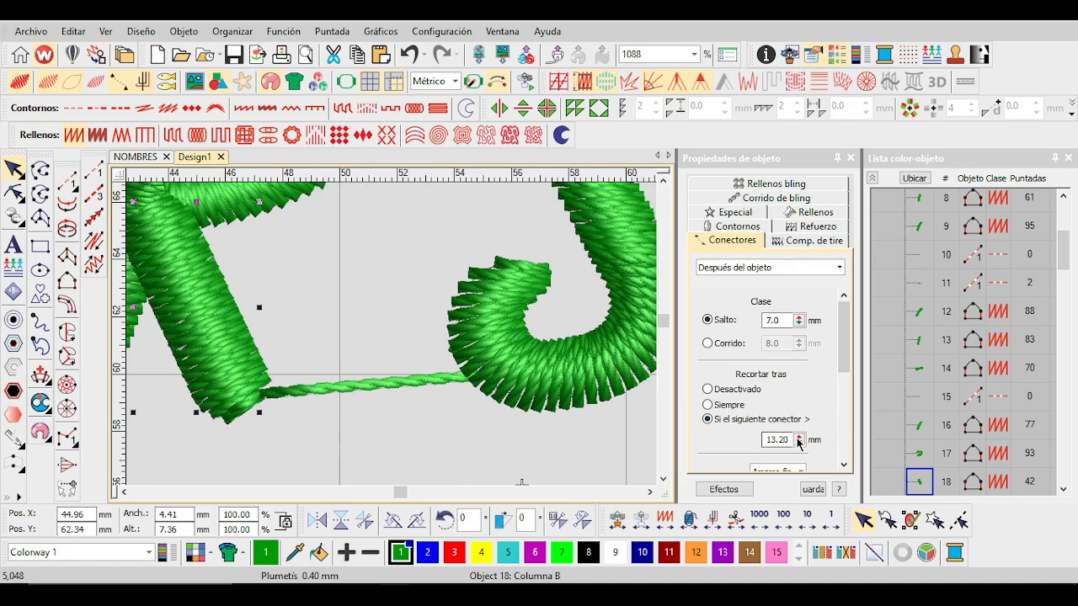
# Set the trim threshold after the R's leg to 2 mm and deselect it.
pyautogui.moveTo(799, 444); pyautogui.dragTo(705, 501)
pyautogui.doubleClick(788, 439)
pyautogui.write('2')
pyautogui.press('Return')
pyautogui.scroll(-6, 396, 337)
pyautogui.click(443, 388)
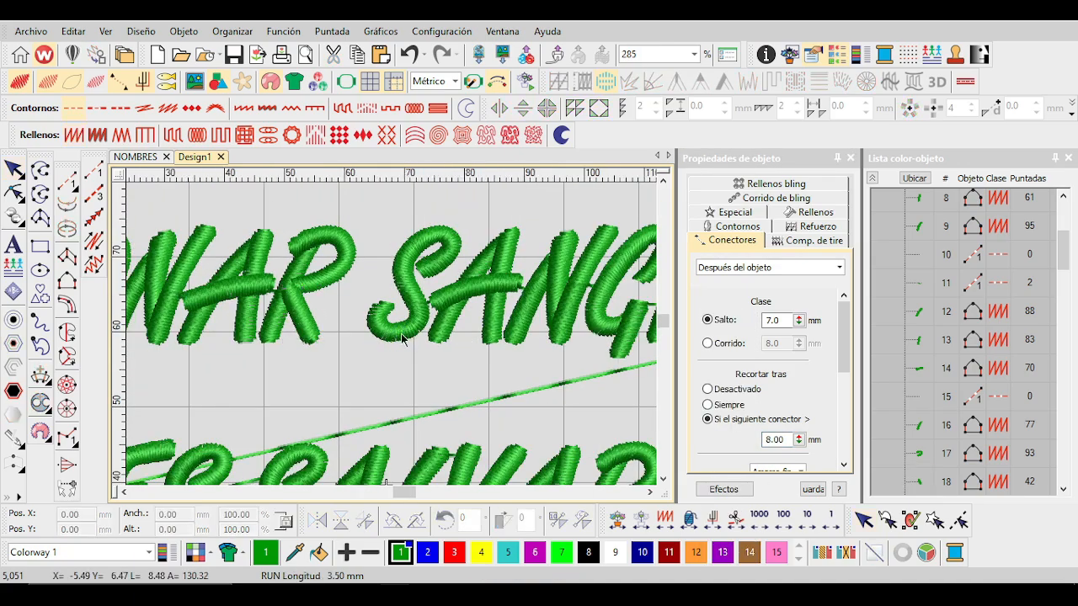
# Switch the connectors after the final E of SANGRE and the S of ES to Salto.
pyautogui.scroll(3, 397, 336)
pyautogui.click(393, 337)
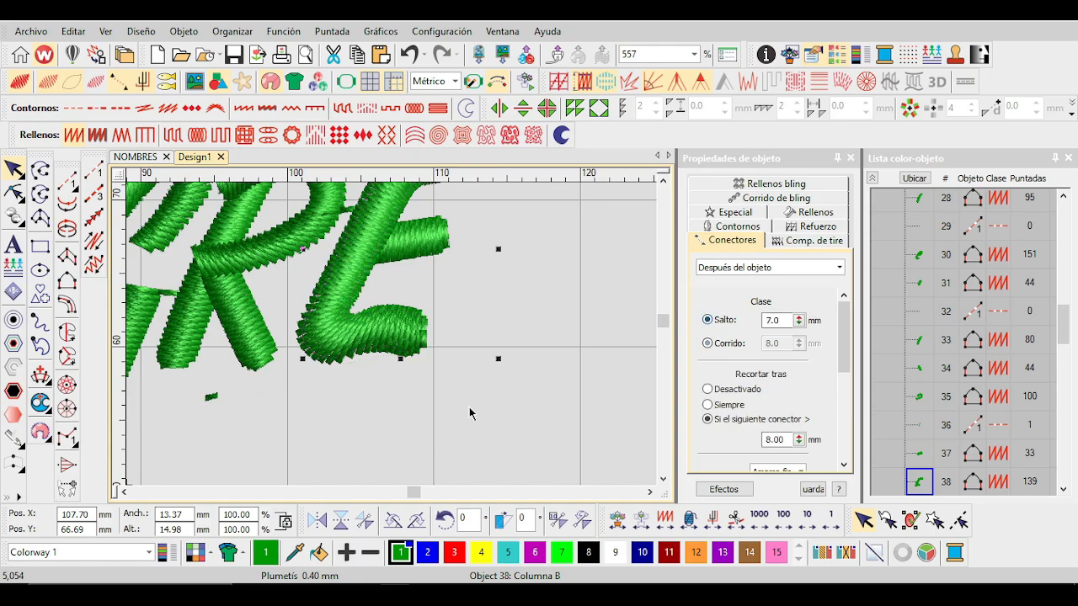
pyautogui.scroll(-4, 396, 337)
pyautogui.scroll(5, 394, 335)
pyautogui.click(391, 334)
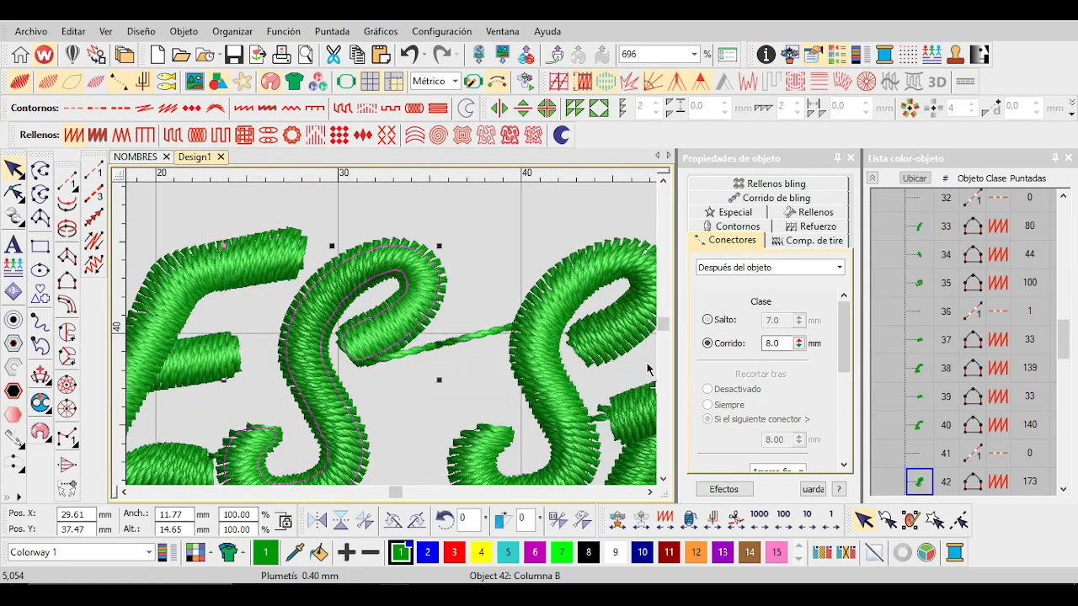
pyautogui.click(721, 321)
pyautogui.scroll(-5, 395, 332)
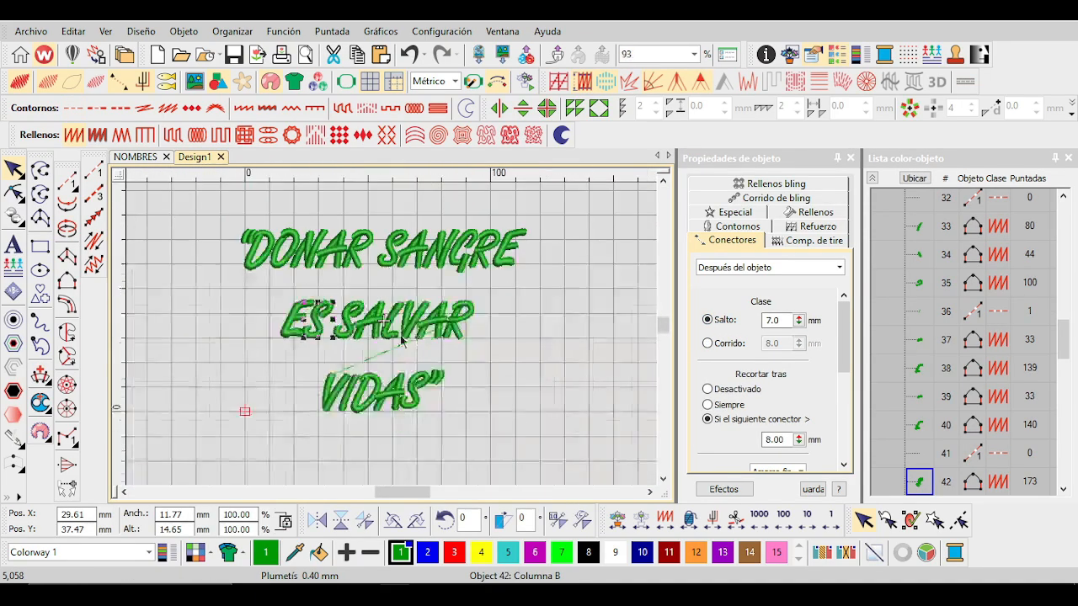
# Switch the connector after the bowl of the R in SALVAR to Salto and deselect it.
pyautogui.scroll(4, 395, 332)
pyautogui.click(395, 332)
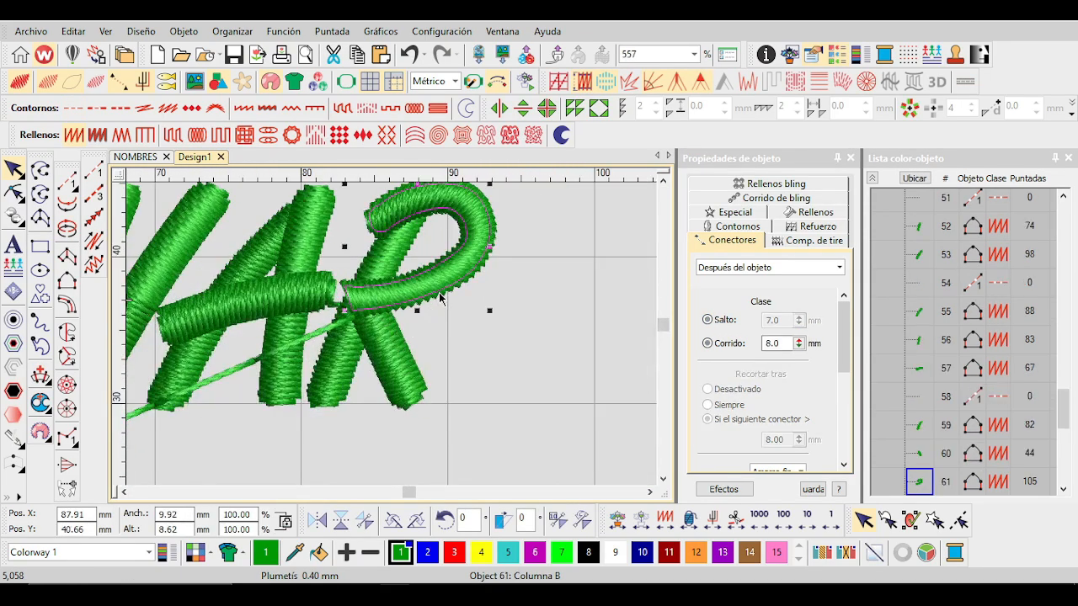
pyautogui.click(722, 320)
pyautogui.click(391, 335)
pyautogui.scroll(-4, 392, 335)
pyautogui.scroll(3, 391, 334)
pyautogui.scroll(-3, 391, 334)
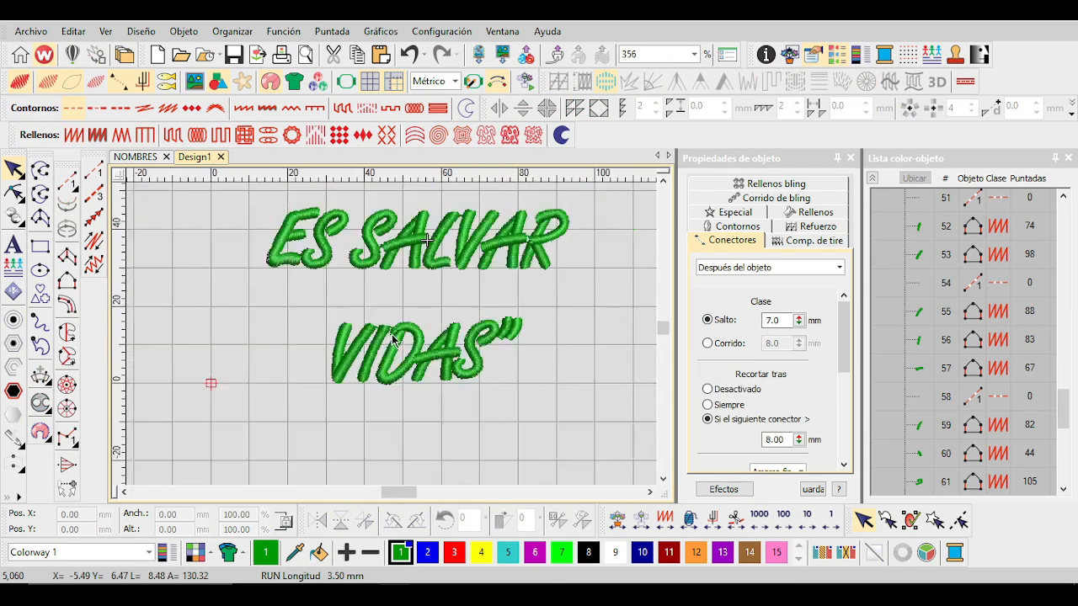
# Examine the connectors across the whole lettering with and without the realistic stitch view, and check the trim threshold of DONAR's R leg.
pyautogui.scroll(3, 392, 334)
pyautogui.scroll(-4, 392, 334)
pyautogui.scroll(2, 392, 334)
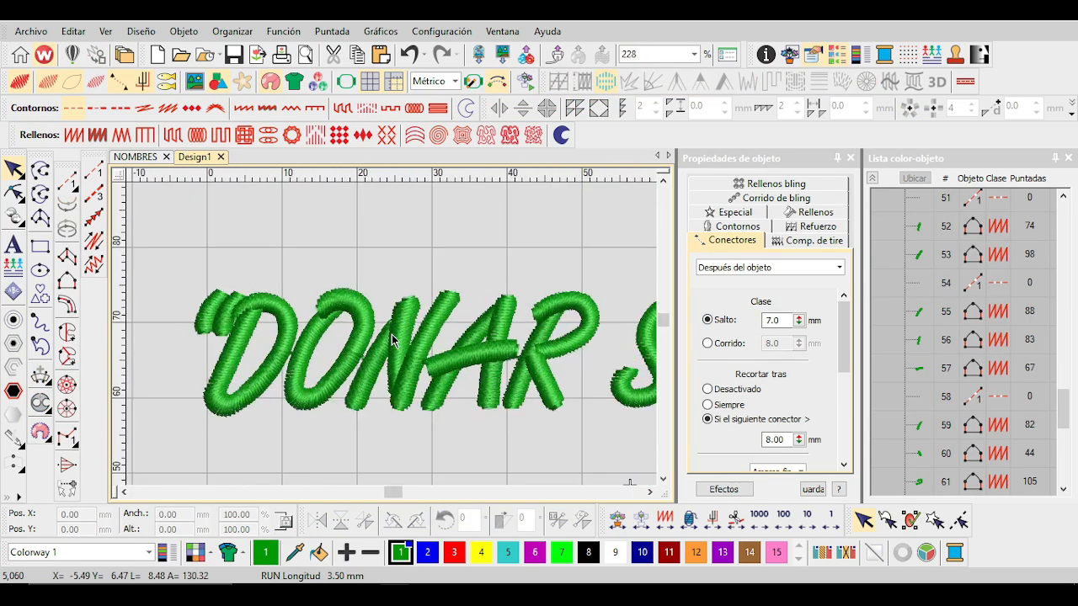
pyautogui.scroll(-3, 392, 334)
pyautogui.scroll(2, 391, 335)
pyautogui.scroll(-2, 392, 335)
pyautogui.scroll(2, 392, 334)
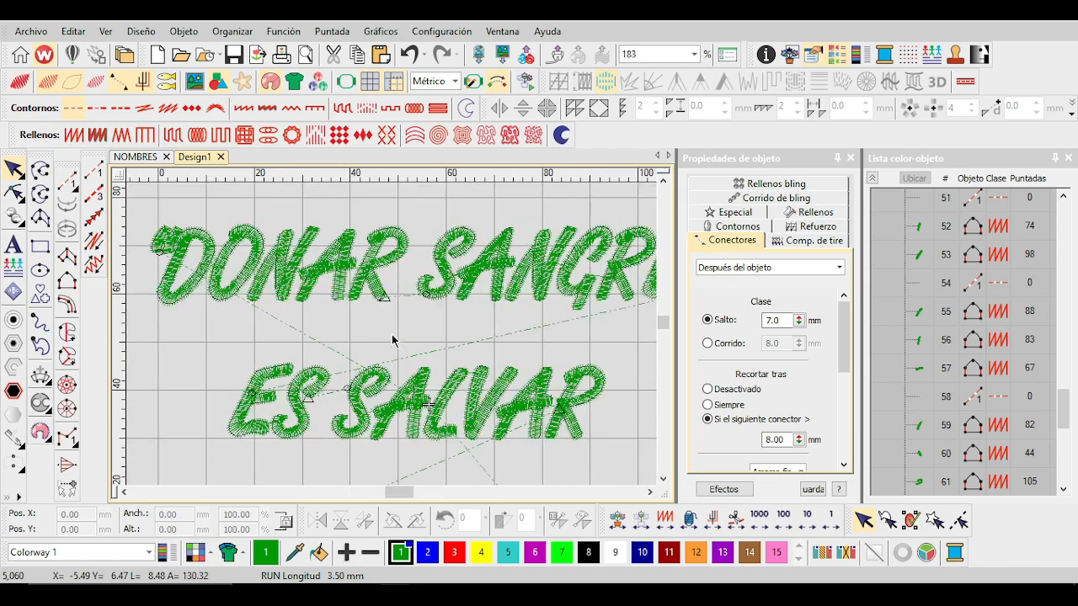
pyautogui.scroll(3, 392, 334)
pyautogui.scroll(-1, 390, 332)
pyautogui.click(385, 332)
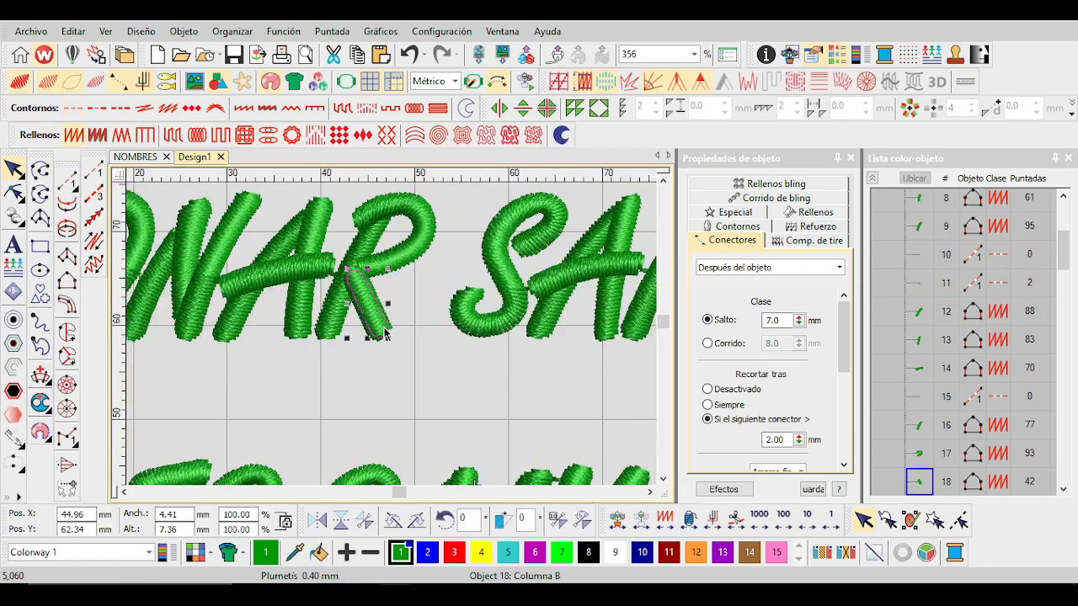
pyautogui.scroll(-2, 389, 333)
pyautogui.click(388, 346)
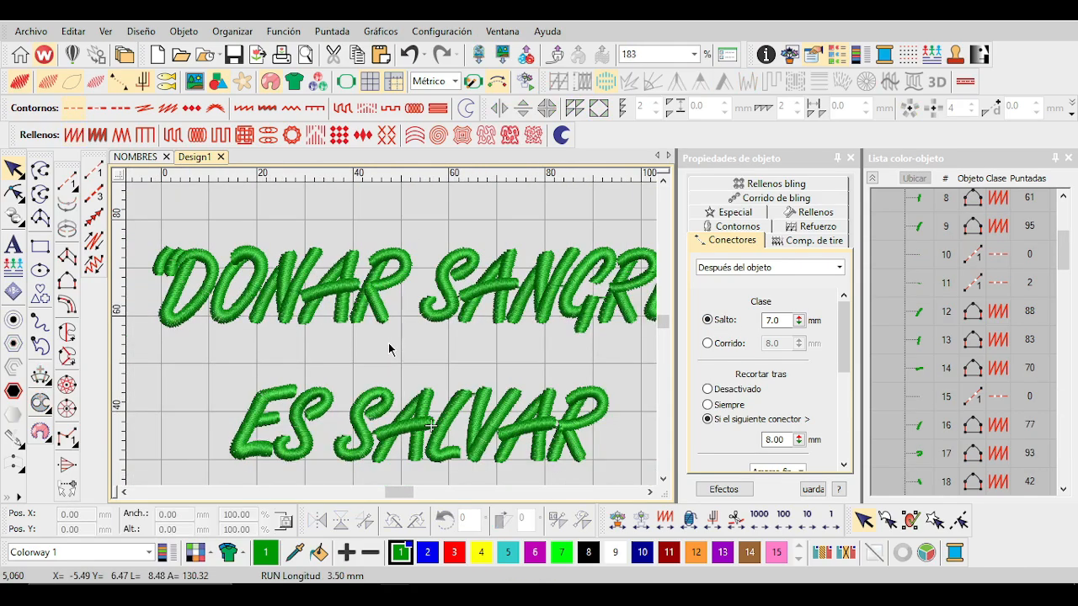
# Switch the connector after the leg of the R in DONAR from Salto to Corrido.
pyautogui.scroll(-1, 389, 336)
pyautogui.scroll(5, 394, 340)
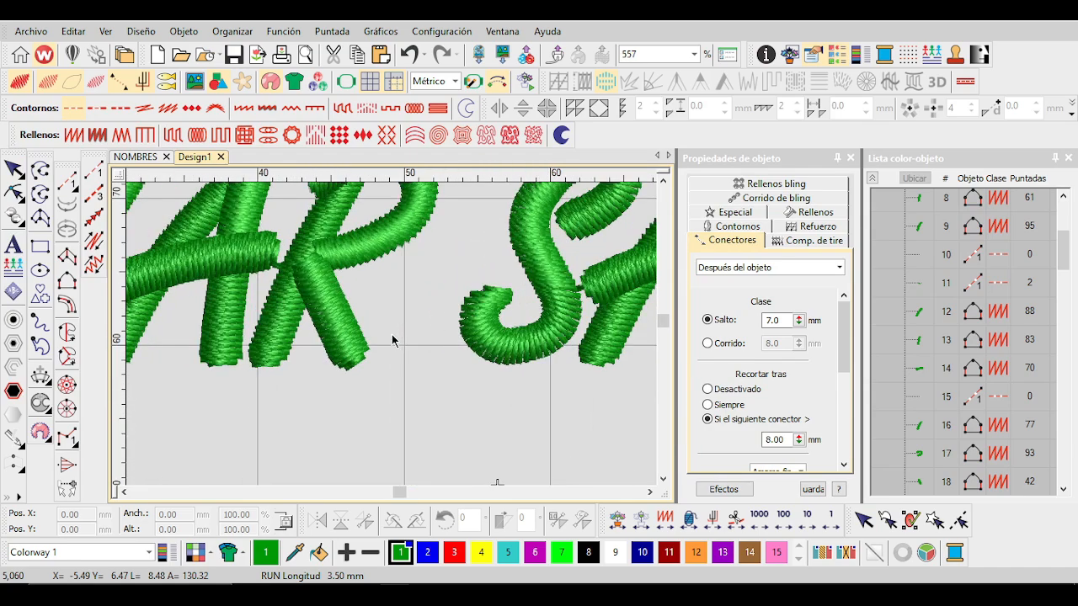
pyautogui.click(349, 344)
pyautogui.scroll(-2, 394, 340)
pyautogui.scroll(1, 394, 339)
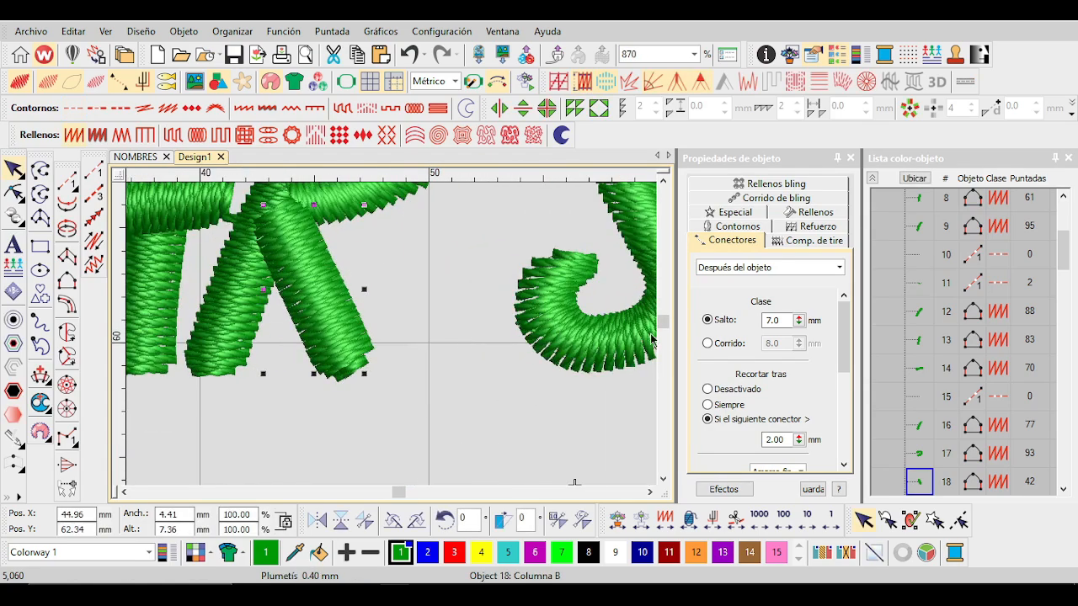
pyautogui.click(726, 344)
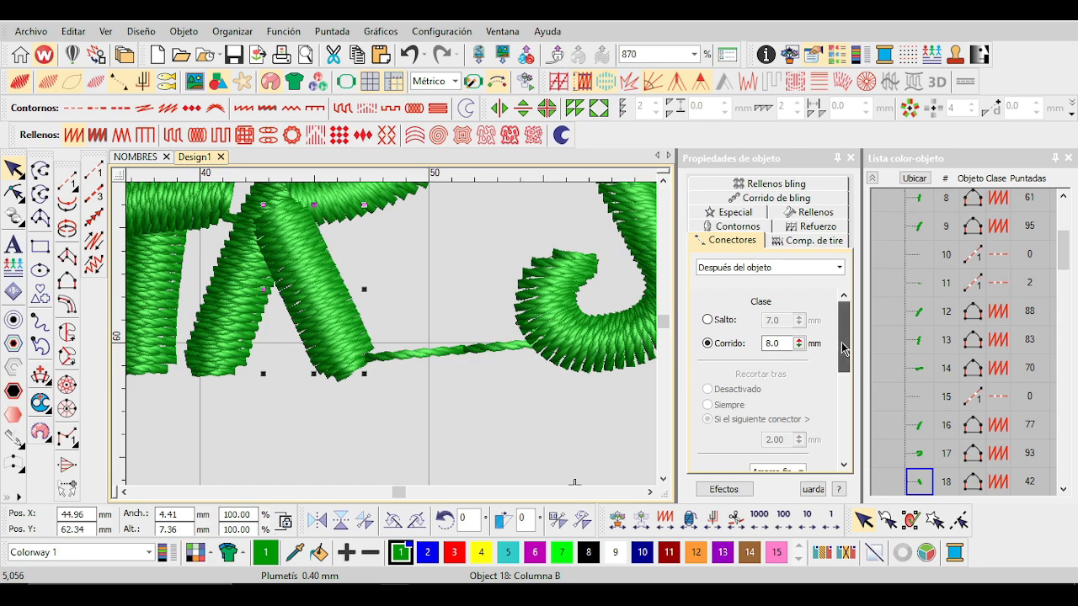
# Examine the end tie-off settings and trace the stitches of the run connector between the R of DONAR and the S of SANGRE.
pyautogui.moveTo(839, 350); pyautogui.dragTo(840, 433)
pyautogui.click(419, 388)
pyautogui.scroll(2, 407, 301)
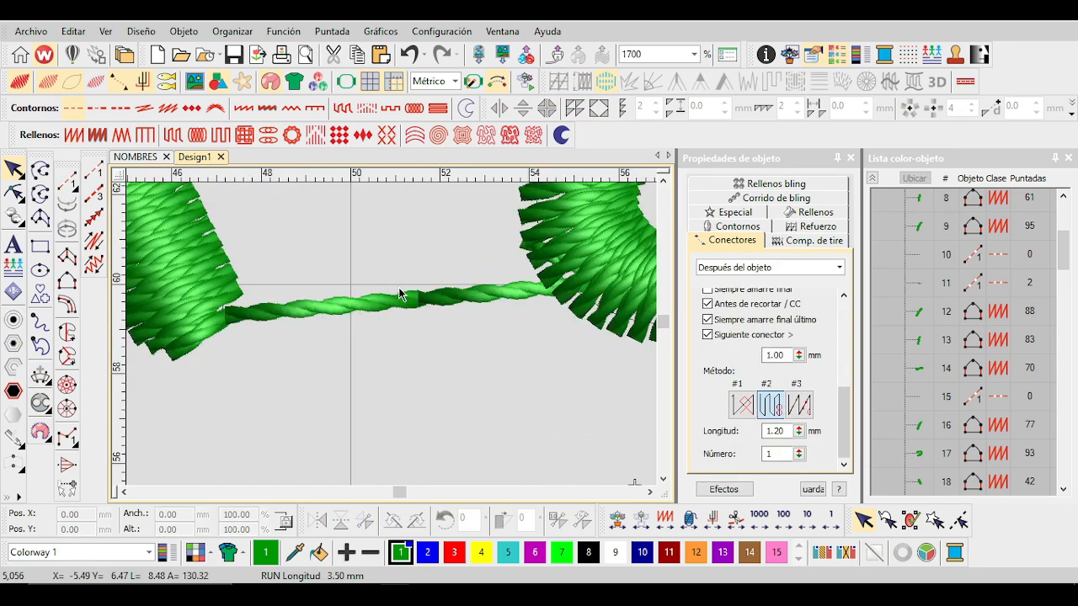
pyautogui.scroll(-3, 398, 287)
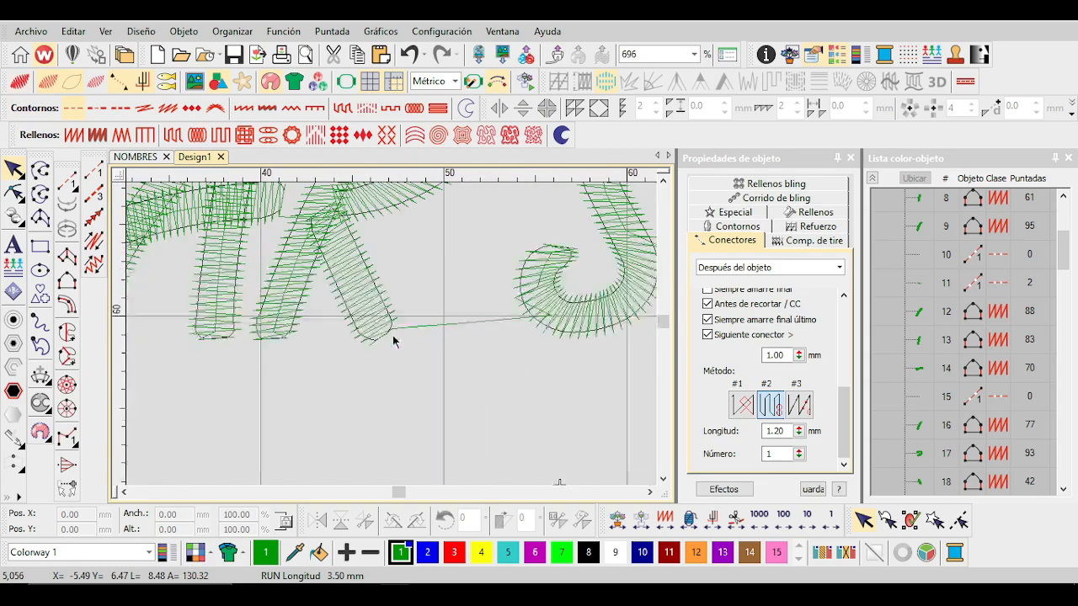
pyautogui.scroll(-3, 392, 335)
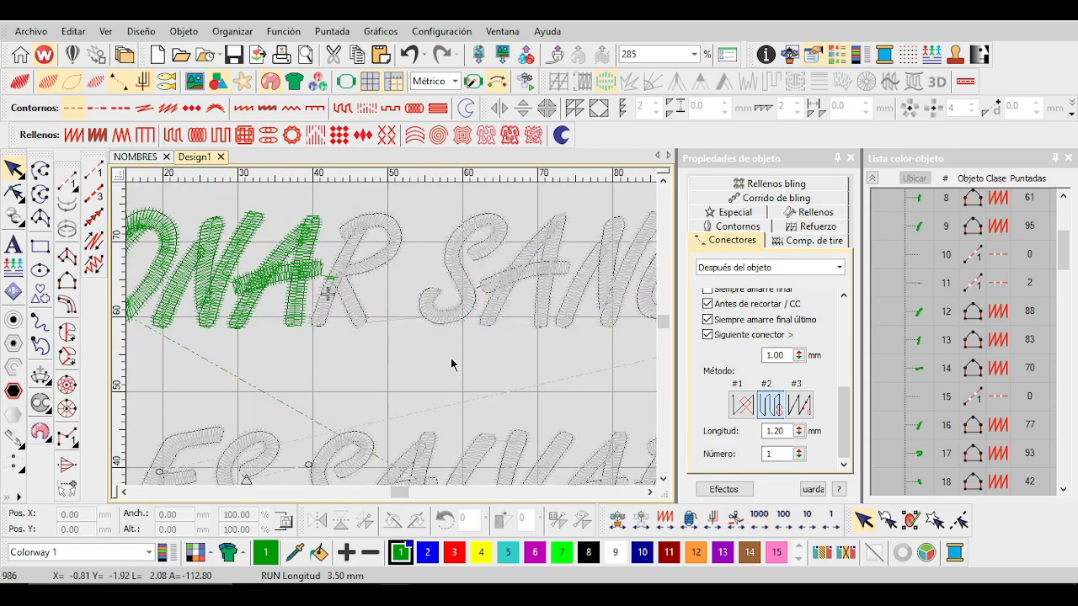
pyautogui.scroll(2, 451, 364)
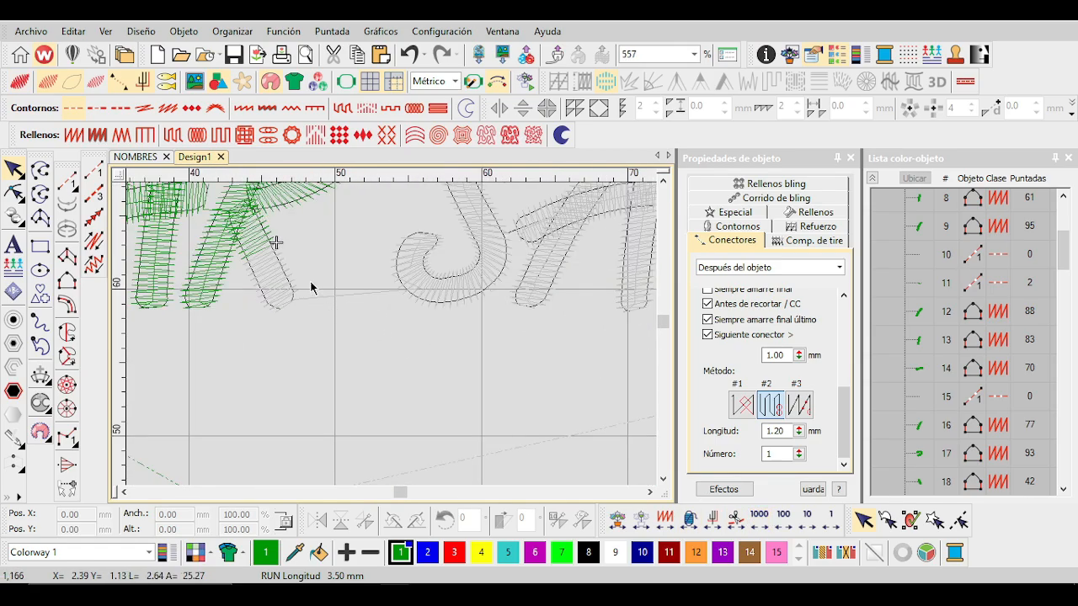
pyautogui.scroll(4, 308, 286)
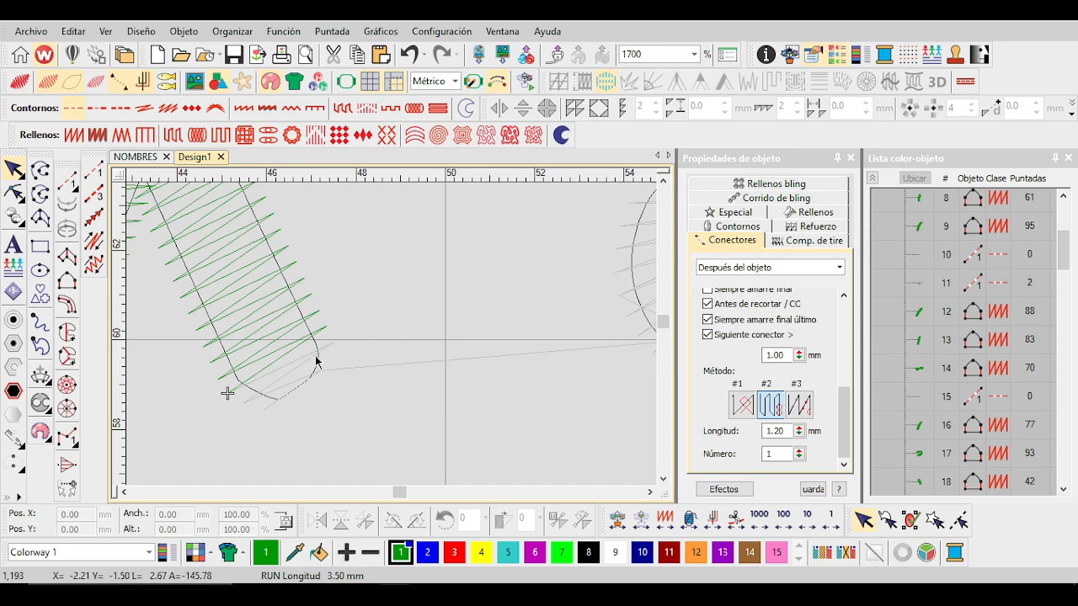
pyautogui.press('Right')
pyautogui.press('Right')
pyautogui.press('Right')
pyautogui.press('Right')
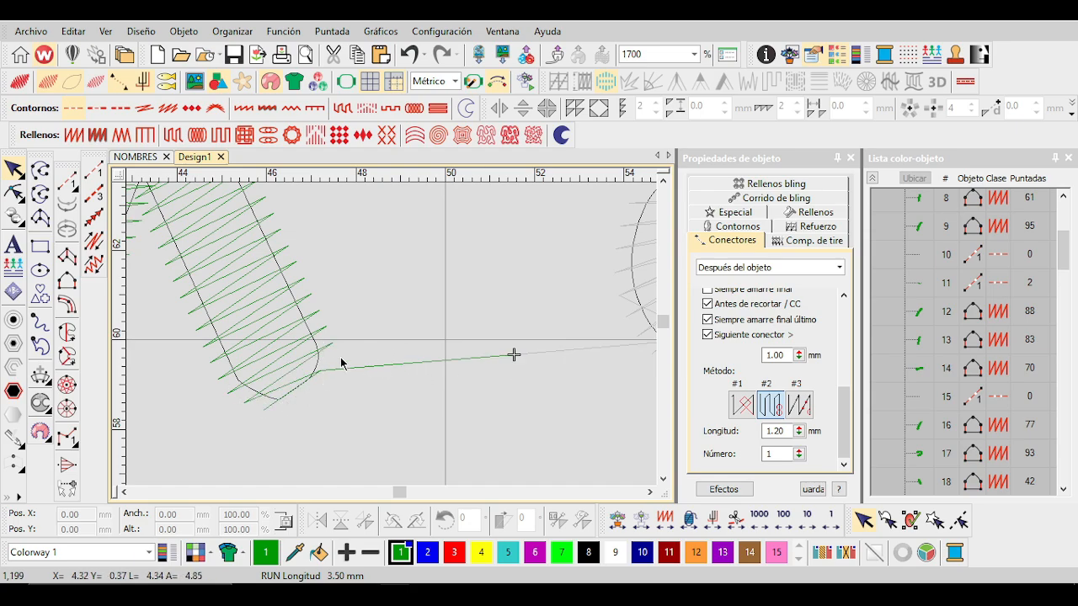
# Switch the connector after the leg of the R in DONAR back to Salto and deselect it.
pyautogui.click(314, 355)
pyautogui.scroll(5, 829, 439)
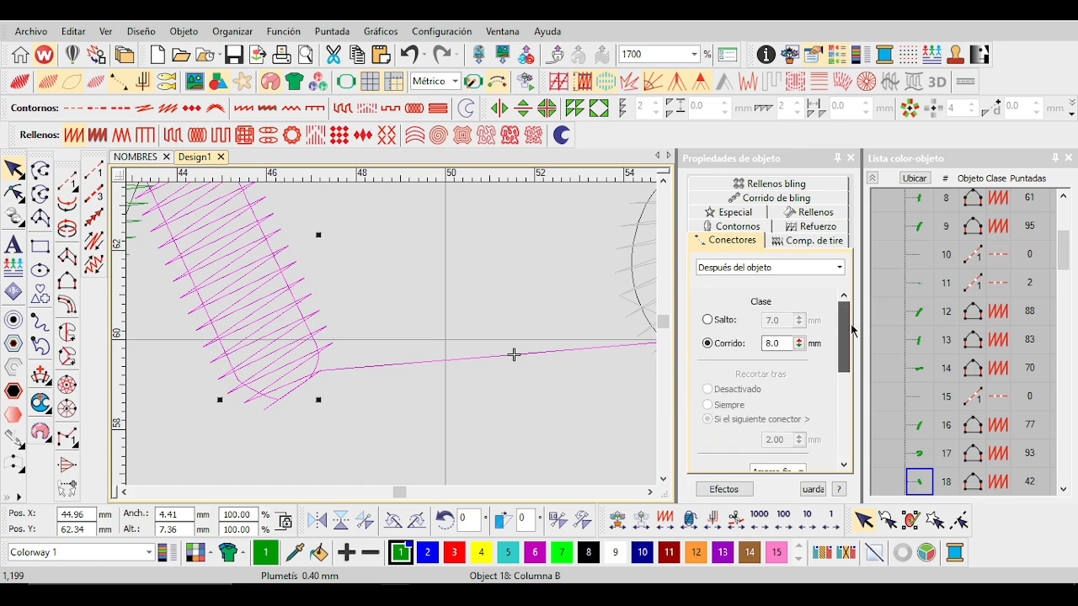
pyautogui.click(715, 320)
pyautogui.click(354, 378)
pyautogui.press('t')
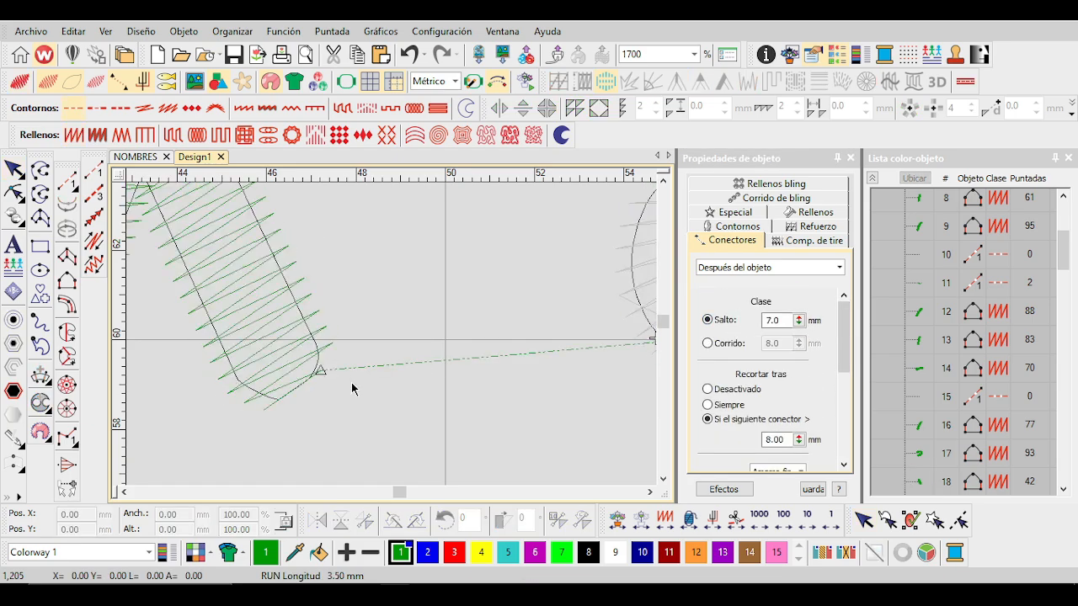
# Step through the last stitches of DONAR's R leg to inspect its tie-off, with and without the realistic stitch view.
pyautogui.press('Left')
pyautogui.press('Left')
pyautogui.press('Left')
pyautogui.press('Left')
pyautogui.press('Left')
pyautogui.press('Left')
pyautogui.press('Left')
pyautogui.scroll(1, 335, 370)
pyautogui.press('Left')
pyautogui.press('Right')
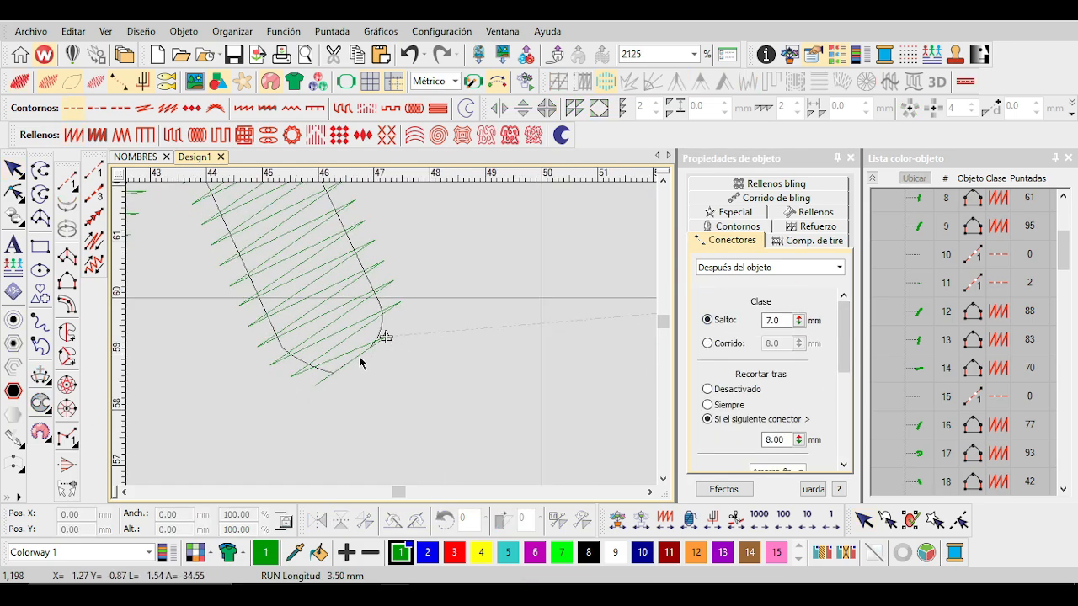
pyautogui.press('Right')
pyautogui.press('Right')
pyautogui.scroll(2, 375, 354)
pyautogui.press('t')
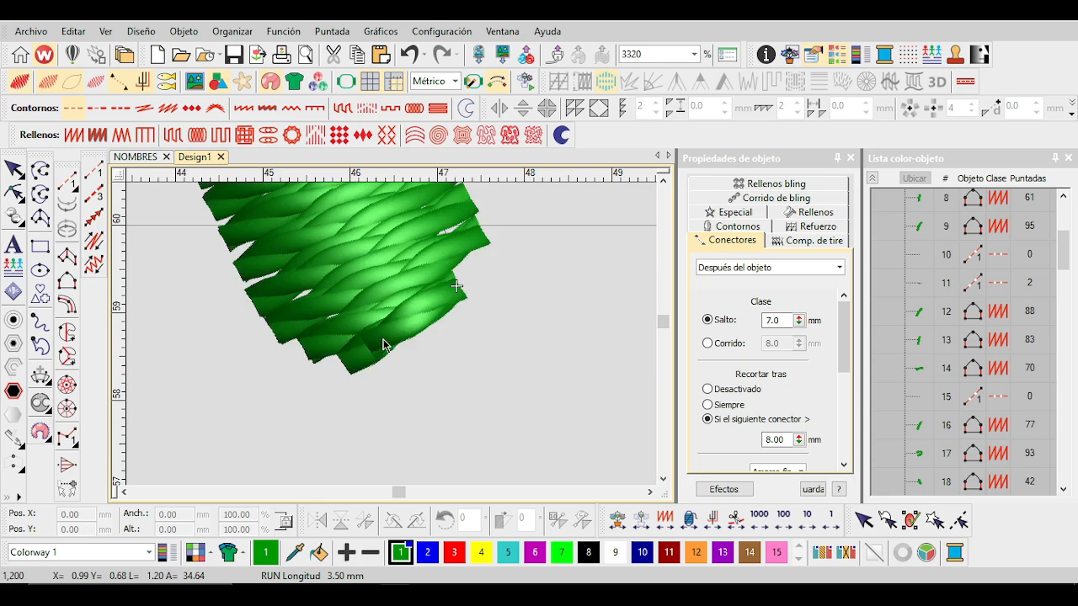
pyautogui.press('t')
# Trace the stitch sequence from the end of DONAR's R leg across the jump into the S of SANGRE.
pyautogui.scroll(-7, 394, 341)
pyautogui.press('Right')
pyautogui.press('Right')
pyautogui.press('Right')
pyautogui.press('Right')
pyautogui.press('Right')
pyautogui.press('Right')
pyautogui.press('Right')
pyautogui.press('Right')
pyautogui.press('Right')
pyautogui.press('Right')
pyautogui.press('Right')
pyautogui.press('Right')
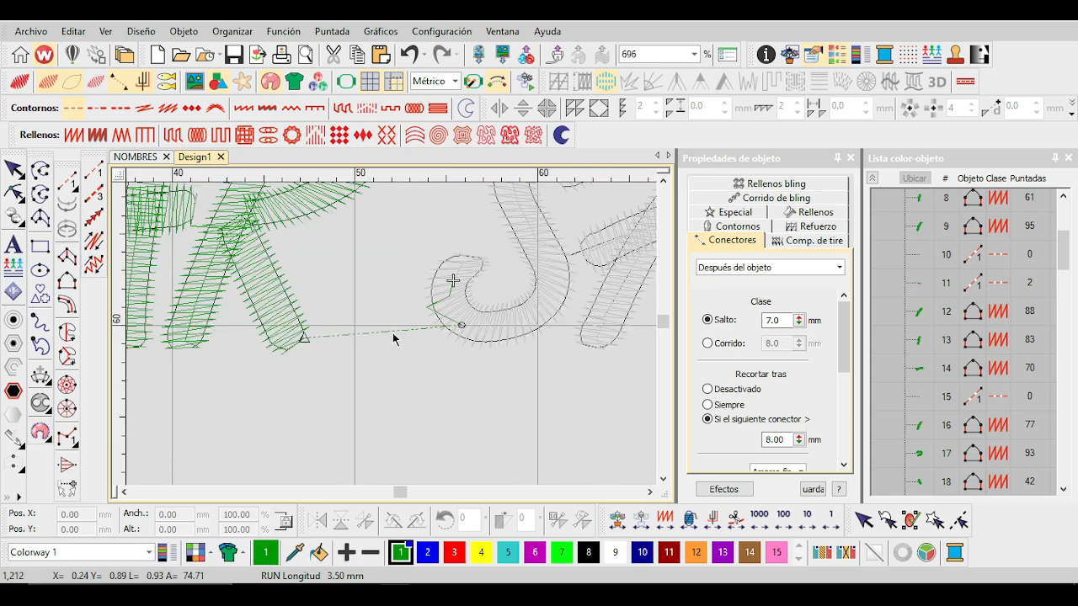
# Review the whole lettering in the realistic stitch view.
pyautogui.press('t')
pyautogui.scroll(-6, 399, 388)
pyautogui.scroll(2, 399, 387)
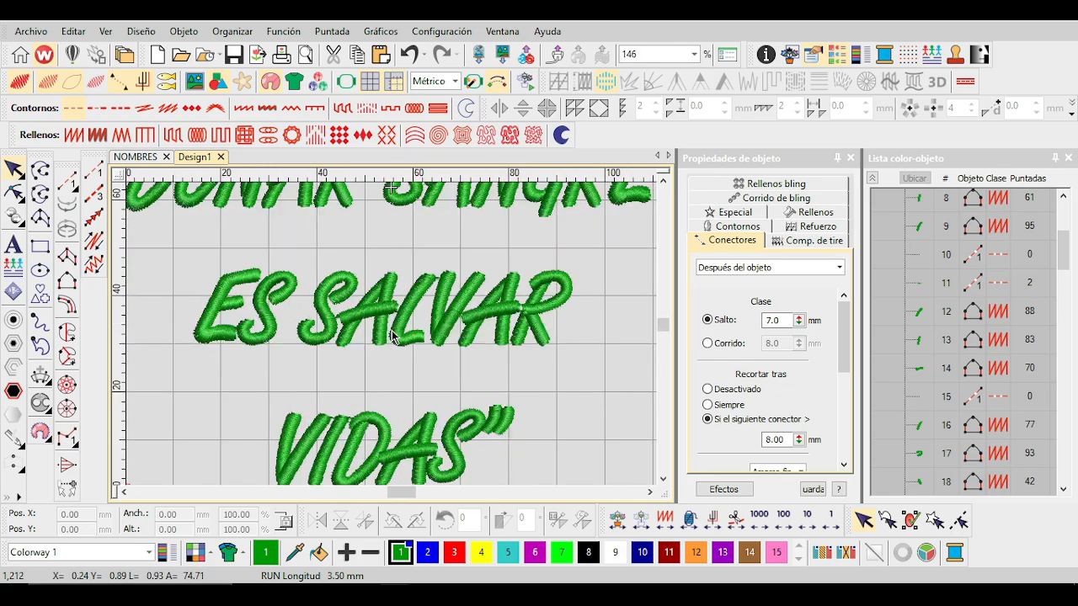
pyautogui.scroll(-3, 397, 332)
pyautogui.scroll(5, 598, 364)
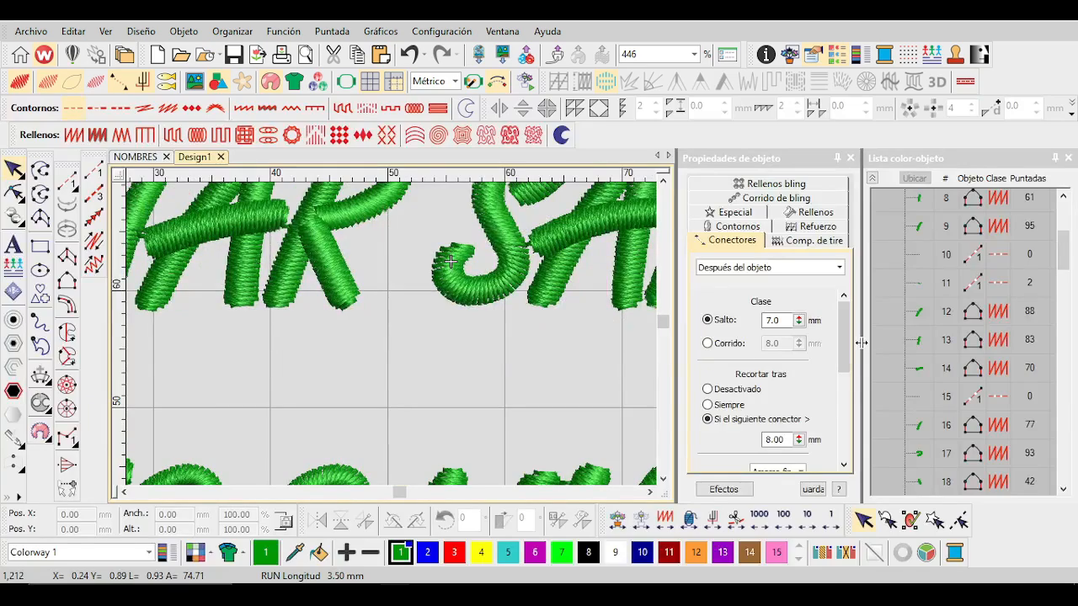
# Check the connector tie-off settings and the choice between Nudo inicial and Amarre final.
pyautogui.moveTo(844, 343); pyautogui.dragTo(834, 464)
pyautogui.scroll(-5, 523, 383)
pyautogui.scroll(2, 547, 345)
pyautogui.scroll(2, 801, 406)
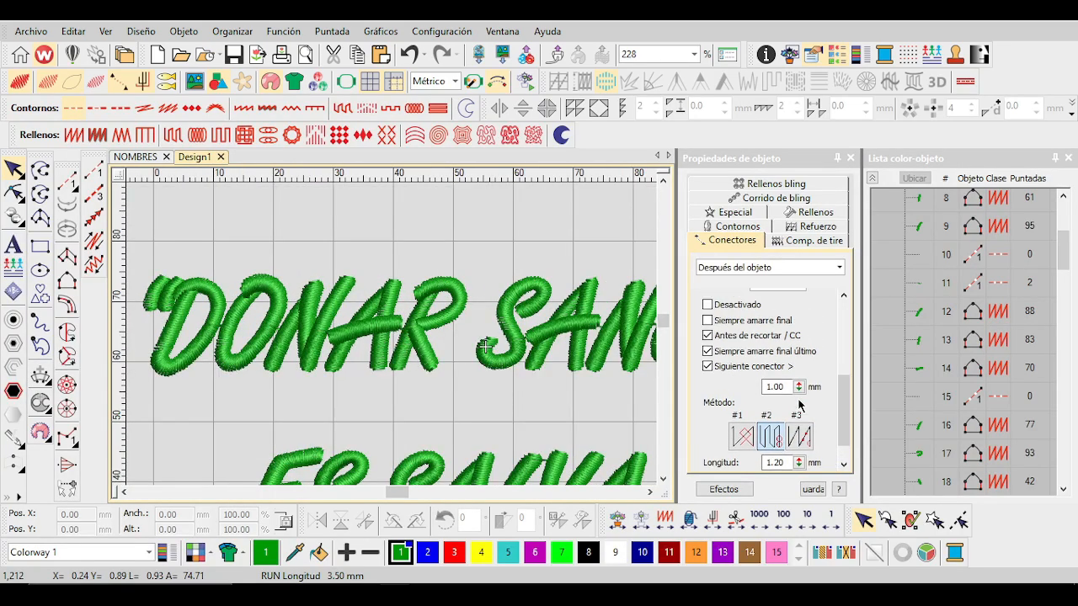
pyautogui.scroll(1, 801, 406)
pyautogui.scroll(1, 779, 368)
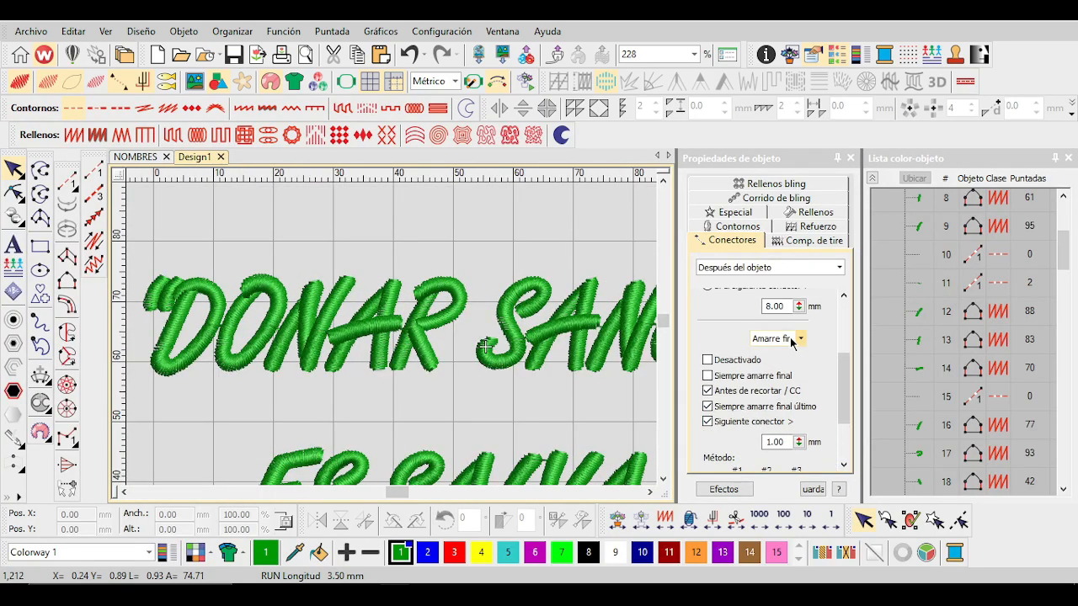
pyautogui.click(792, 339)
pyautogui.click(460, 396)
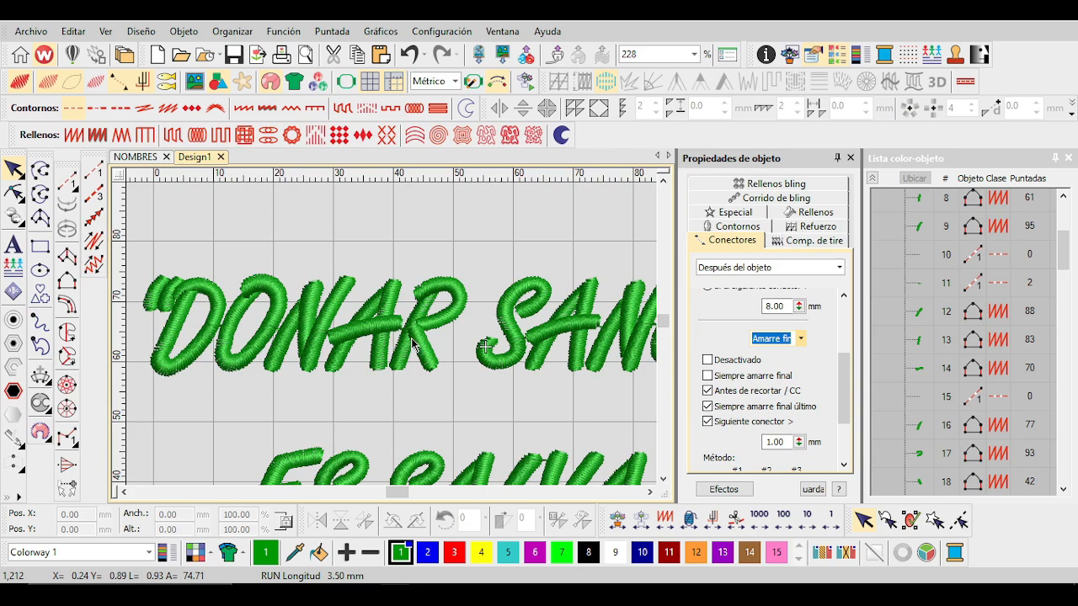
pyautogui.scroll(-3, 412, 337)
pyautogui.scroll(6, 391, 335)
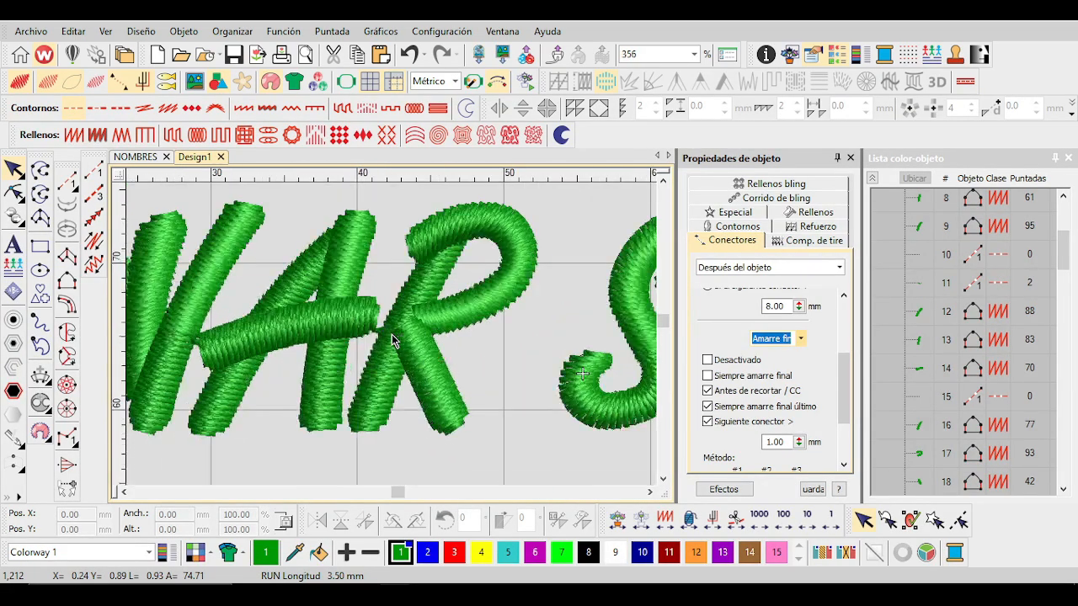
pyautogui.scroll(2, 377, 380)
pyautogui.click(802, 340)
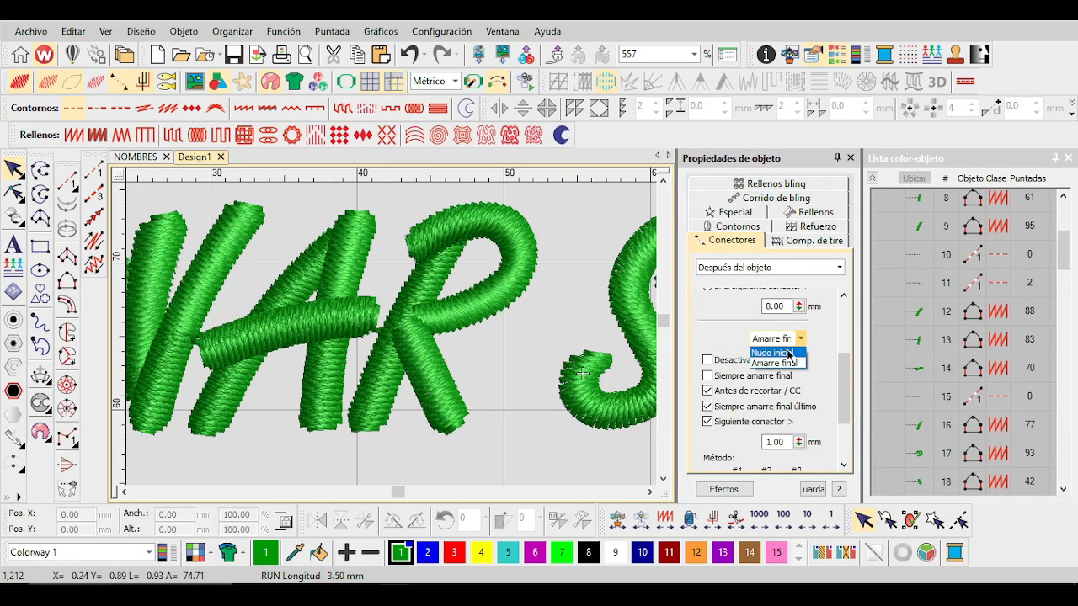
pyautogui.click(455, 434)
# Select the leg of the R in DONAR, inspect its final stitches up close and deselect it.
pyautogui.scroll(2, 453, 432)
pyautogui.click(391, 335)
pyautogui.scroll(5, 392, 340)
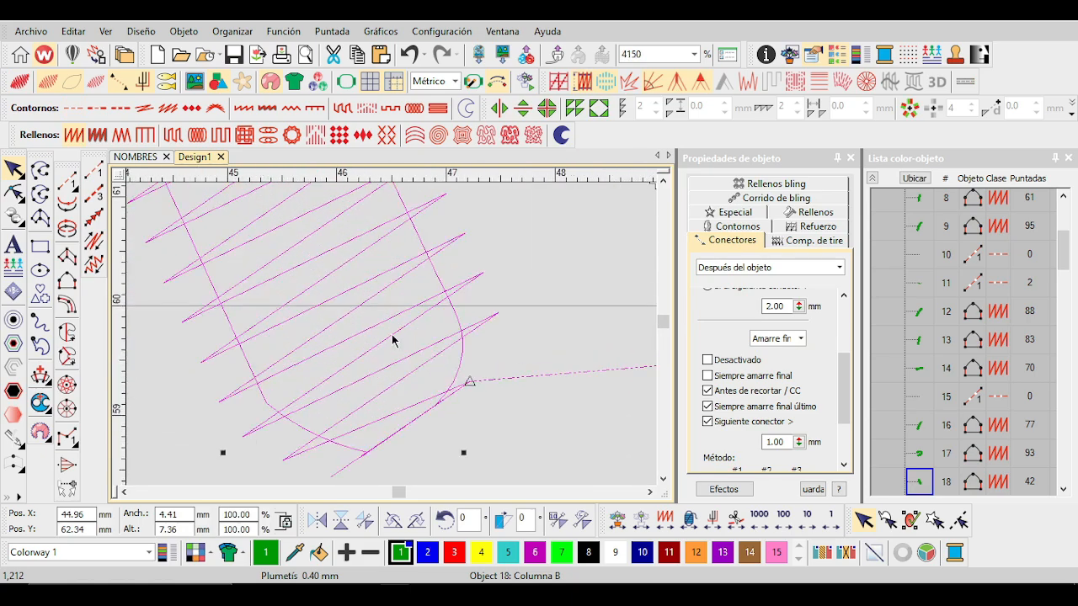
pyautogui.press('Escape')
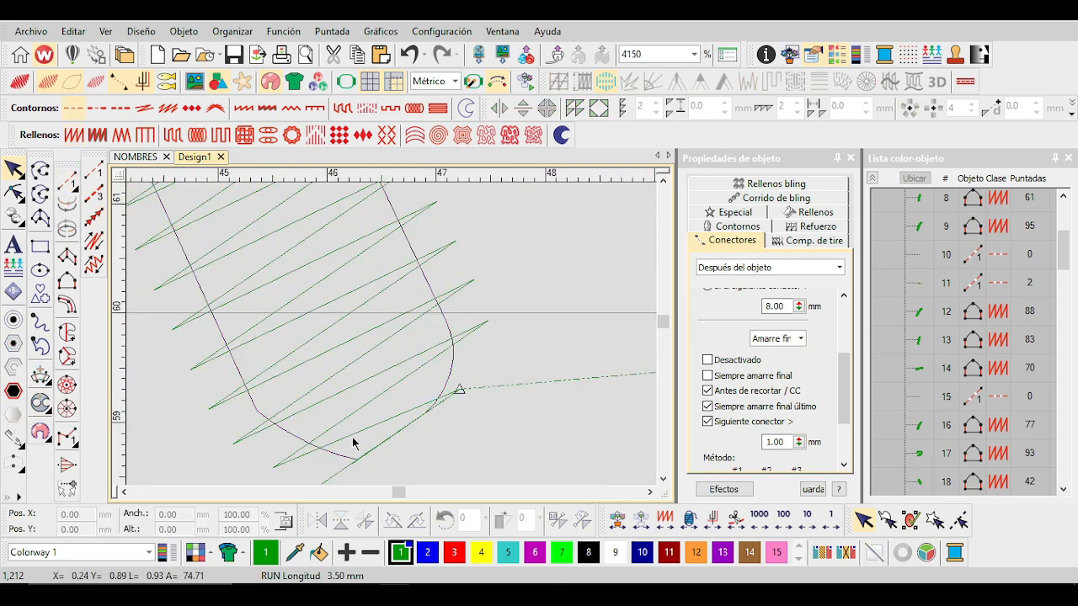
pyautogui.click(96, 171)
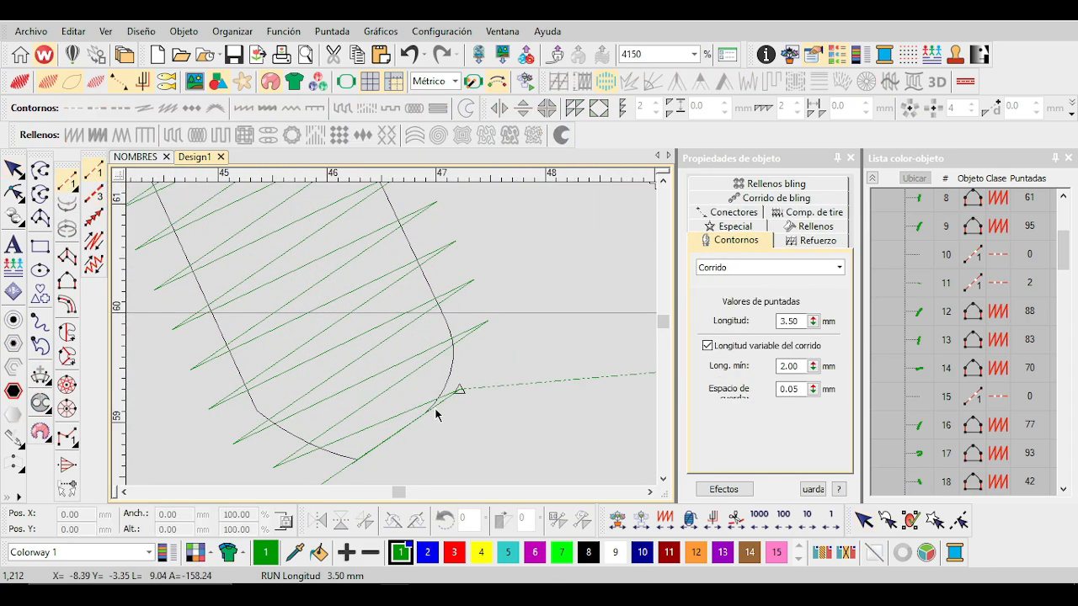
pyautogui.click(435, 408)
pyautogui.click(352, 462)
pyautogui.click(394, 403)
pyautogui.click(385, 450)
pyautogui.click(297, 389)
pyautogui.click(444, 324)
pyautogui.click(263, 432)
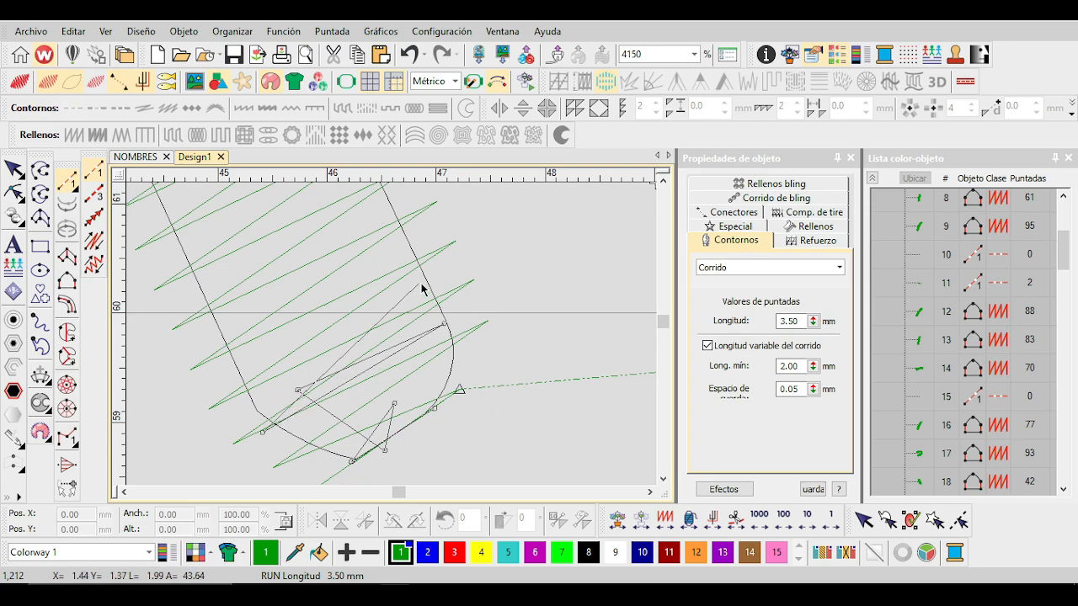
pyautogui.scroll(-4, 393, 337)
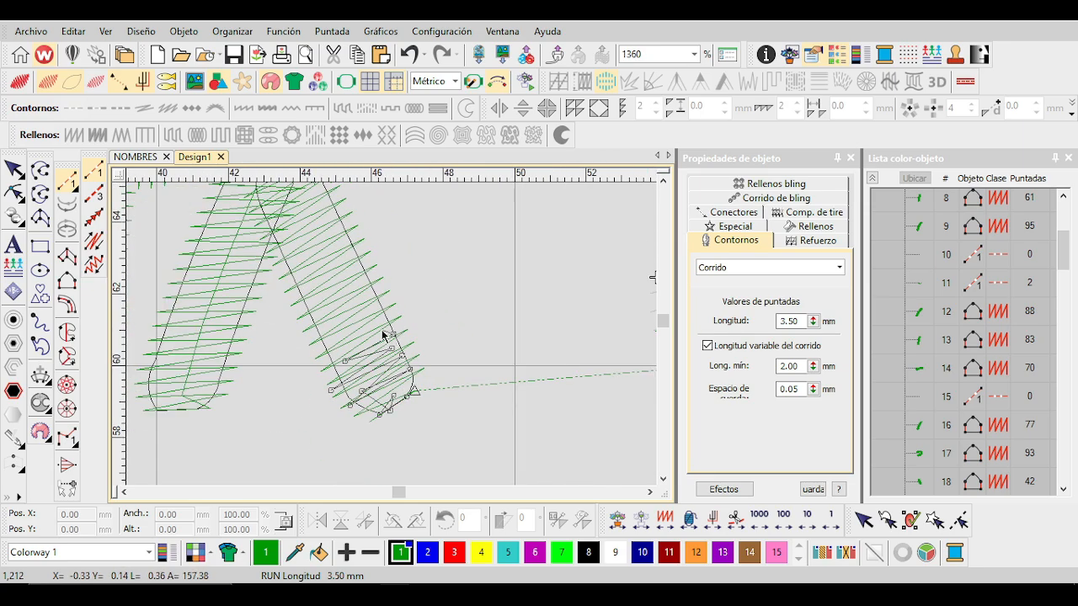
pyautogui.scroll(2, 383, 335)
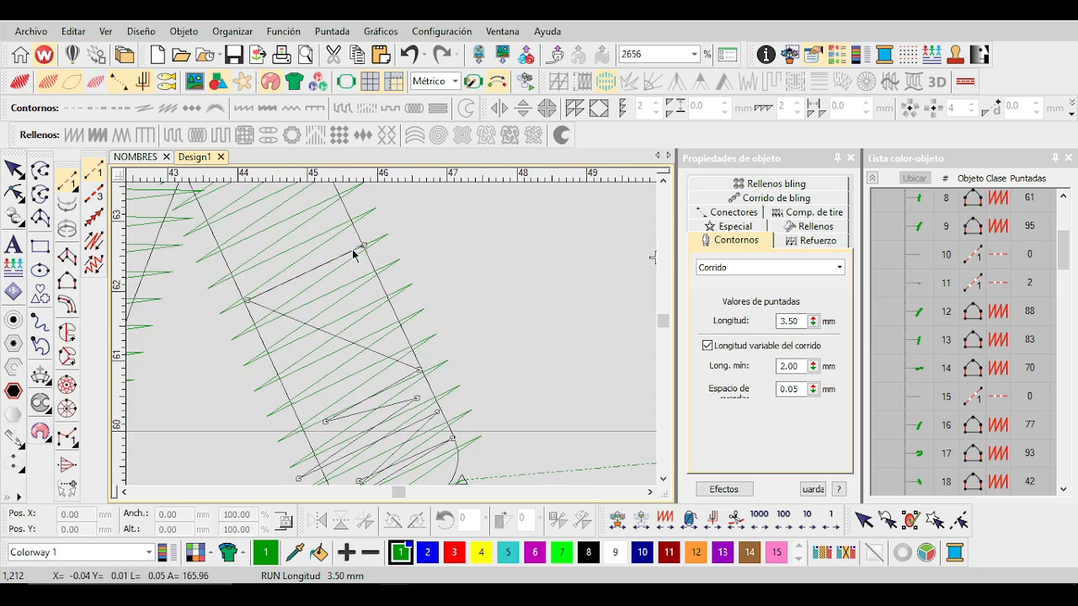
pyautogui.scroll(-4, 392, 340)
pyautogui.press('Escape')
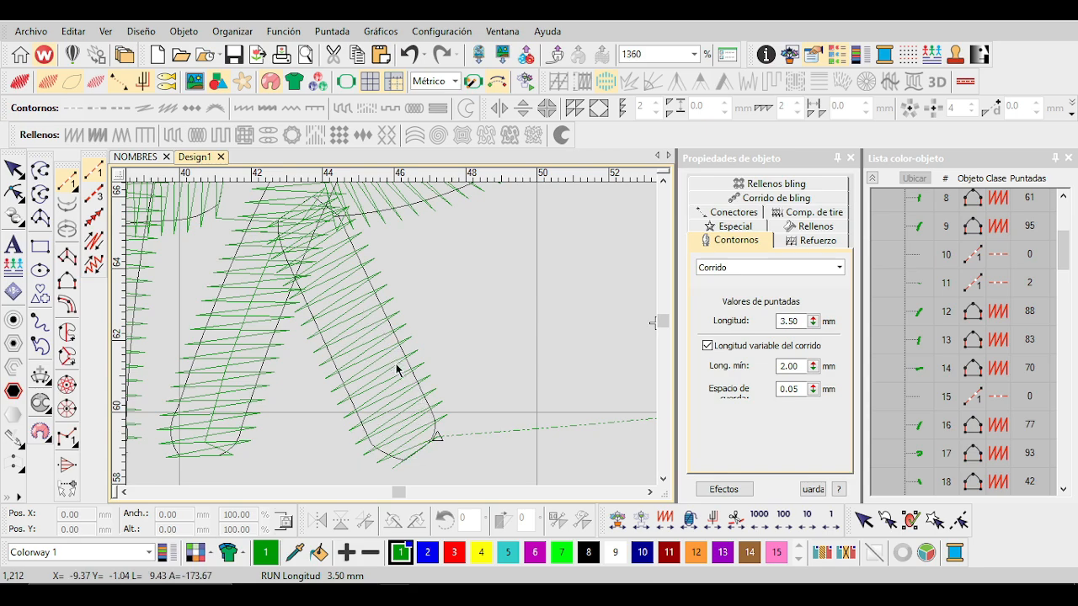
# Examine the Amarre final conditions, including the next-connector threshold, alongside the jump between the R of DONAR and the S of SANGRE.
pyautogui.scroll(-1, 393, 339)
pyautogui.click(741, 216)
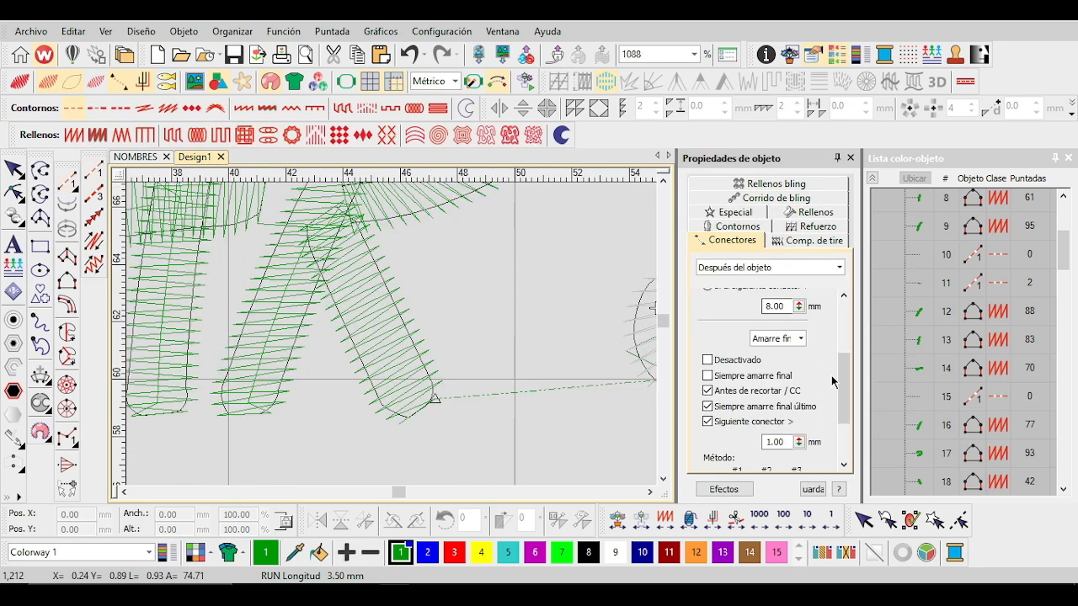
pyautogui.scroll(1, 392, 340)
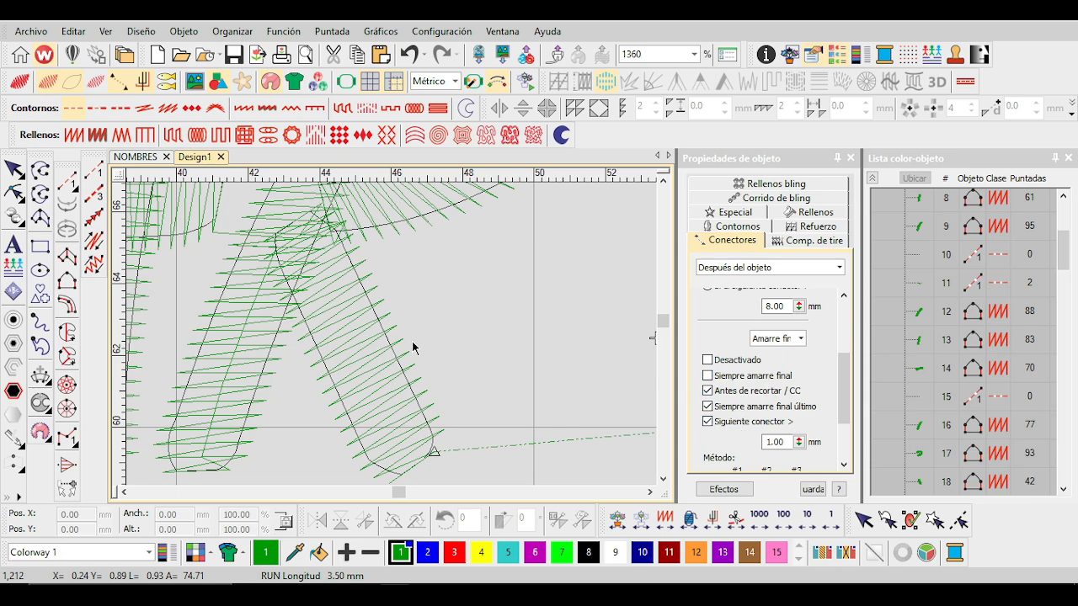
pyautogui.scroll(-1, 413, 347)
pyautogui.click(438, 370)
pyautogui.click(475, 409)
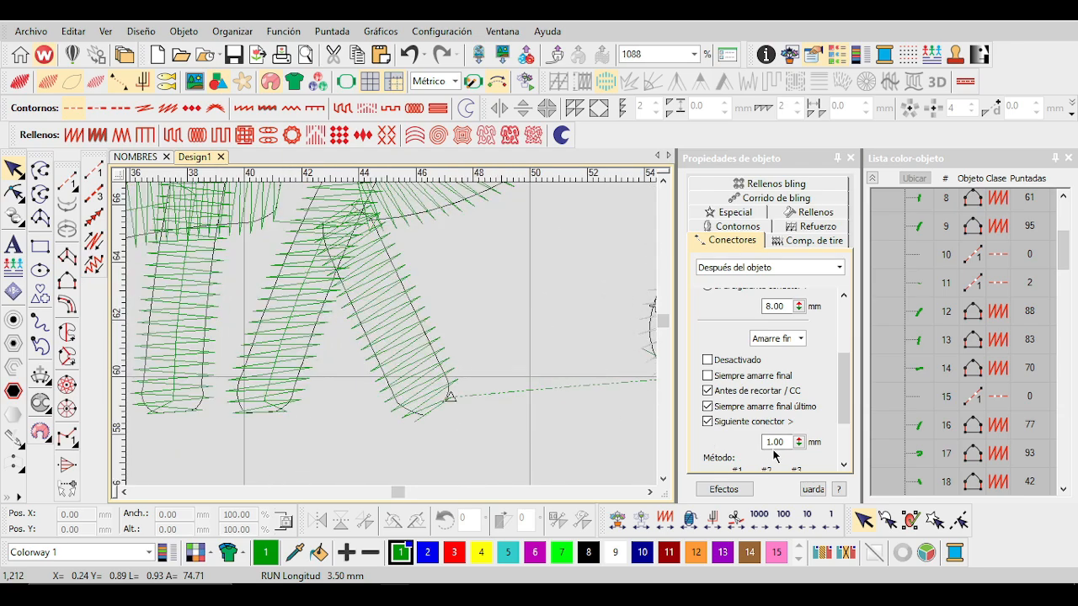
pyautogui.scroll(-1, 844, 404)
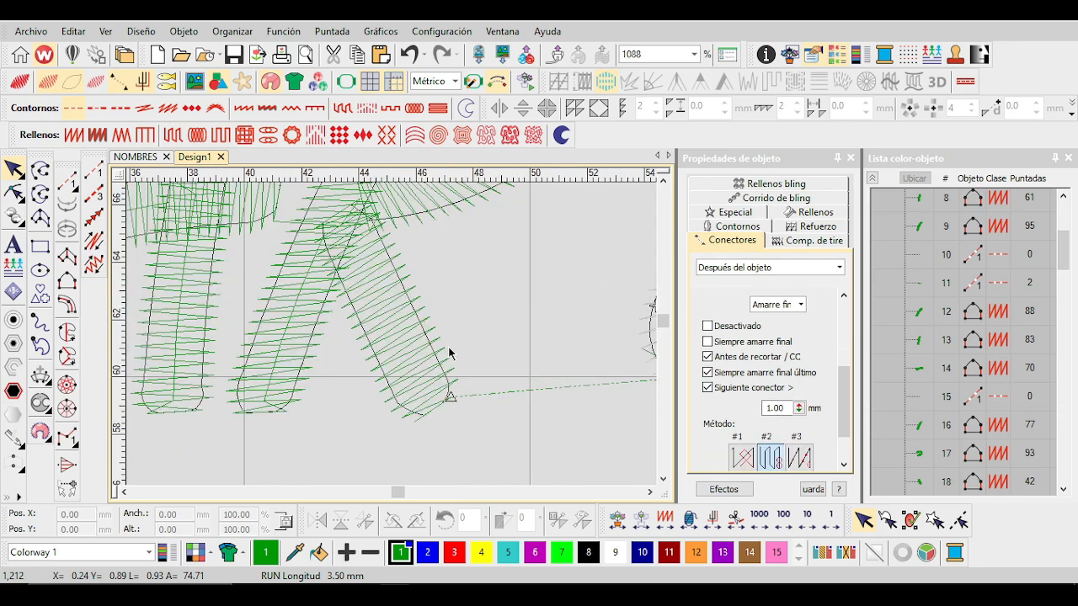
pyautogui.scroll(-1, 394, 335)
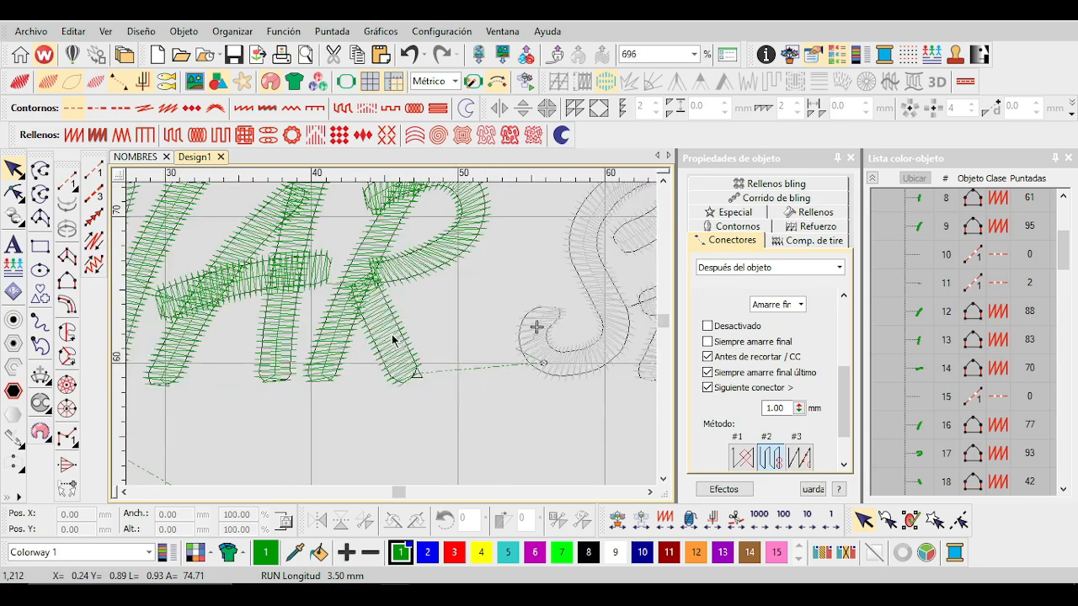
pyautogui.doubleClick(789, 408)
pyautogui.click(493, 366)
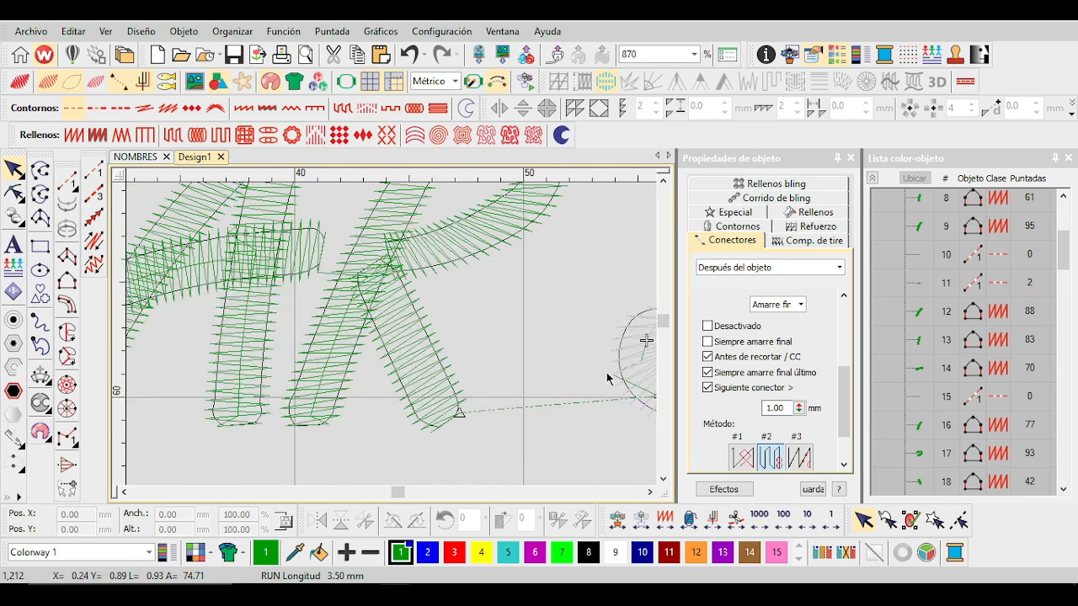
# Select the crossbar of the A in DONAR and switch the connector after it to Salto.
pyautogui.scroll(2, 490, 354)
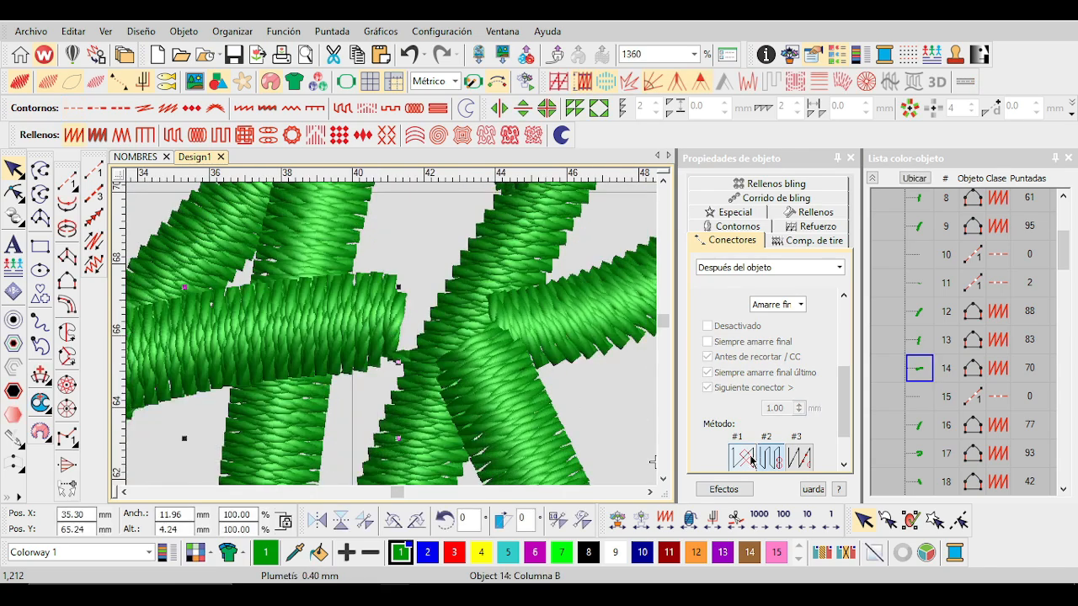
pyautogui.click(777, 304)
pyautogui.click(768, 324)
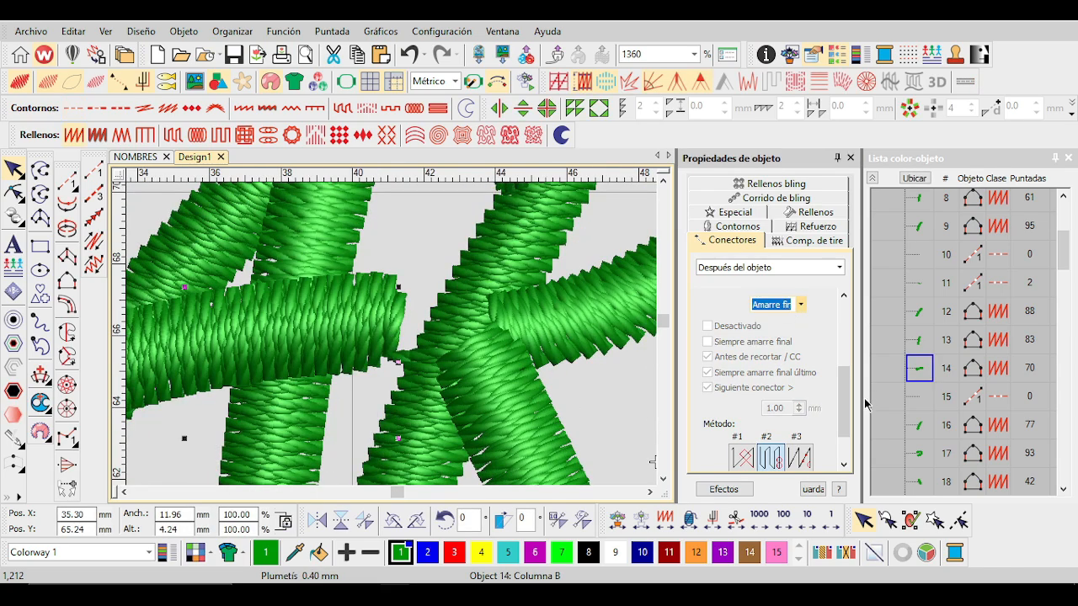
pyautogui.moveTo(846, 396); pyautogui.dragTo(844, 425)
pyautogui.click(708, 320)
# Raise the Siguiente conector threshold of the Amarre final after the A crossbar in DONAR to 8.10 mm.
pyautogui.scroll(-1, 845, 426)
pyautogui.click(799, 352)
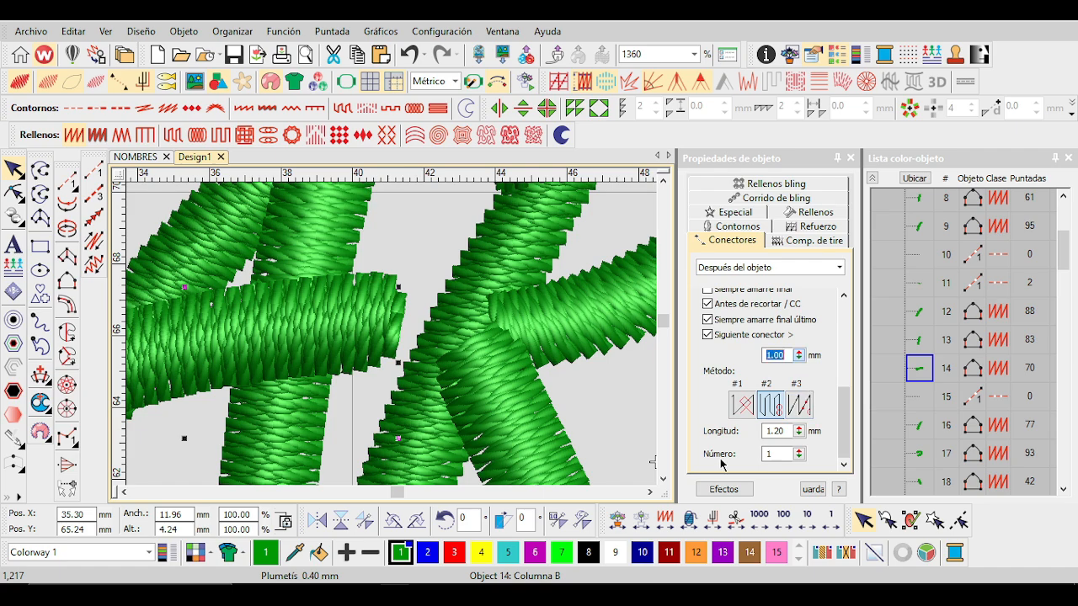
pyautogui.click(800, 352)
pyautogui.moveTo(848, 413); pyautogui.dragTo(846, 371)
pyautogui.click(779, 355)
pyautogui.click(775, 377)
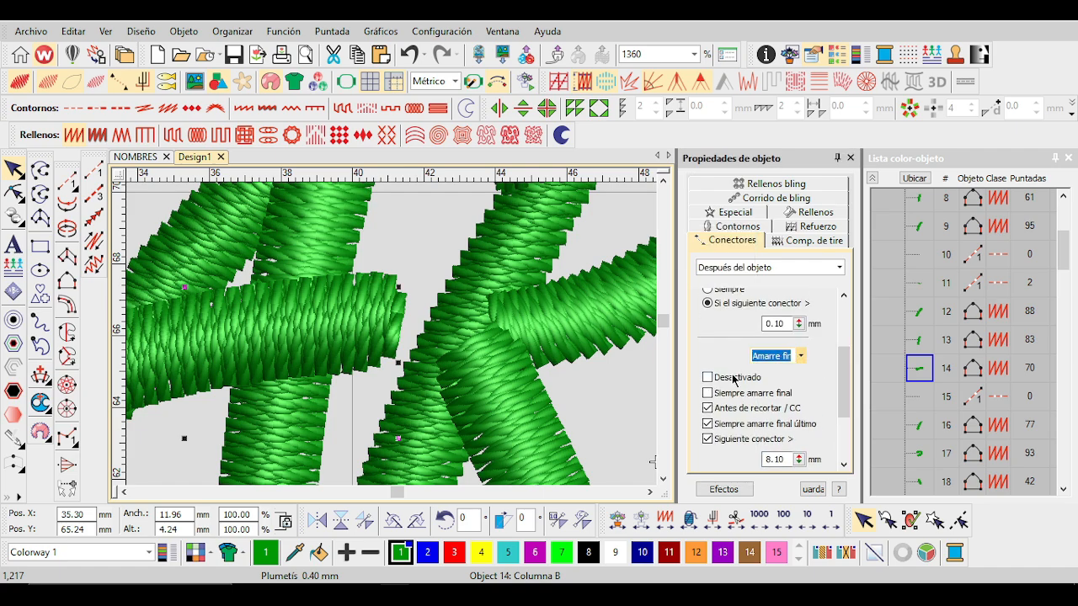
# Raise the crossbar's Amarre final next-connector threshold to 27.40 mm and set the tie-off to Desactivado.
pyautogui.click(733, 379)
pyautogui.click(760, 408)
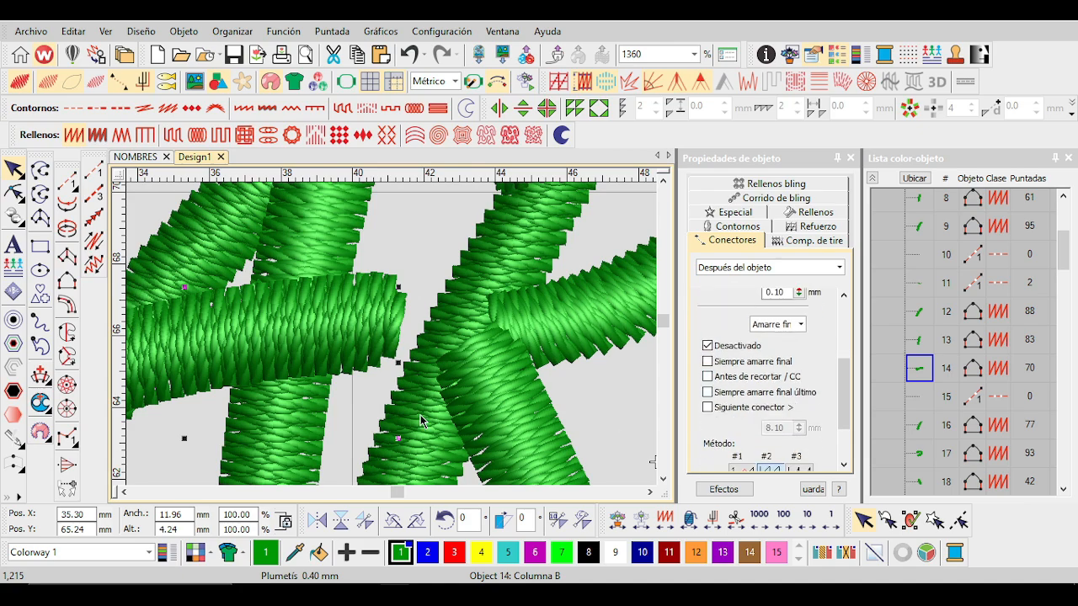
pyautogui.moveTo(799, 434); pyautogui.dragTo(699, 417)
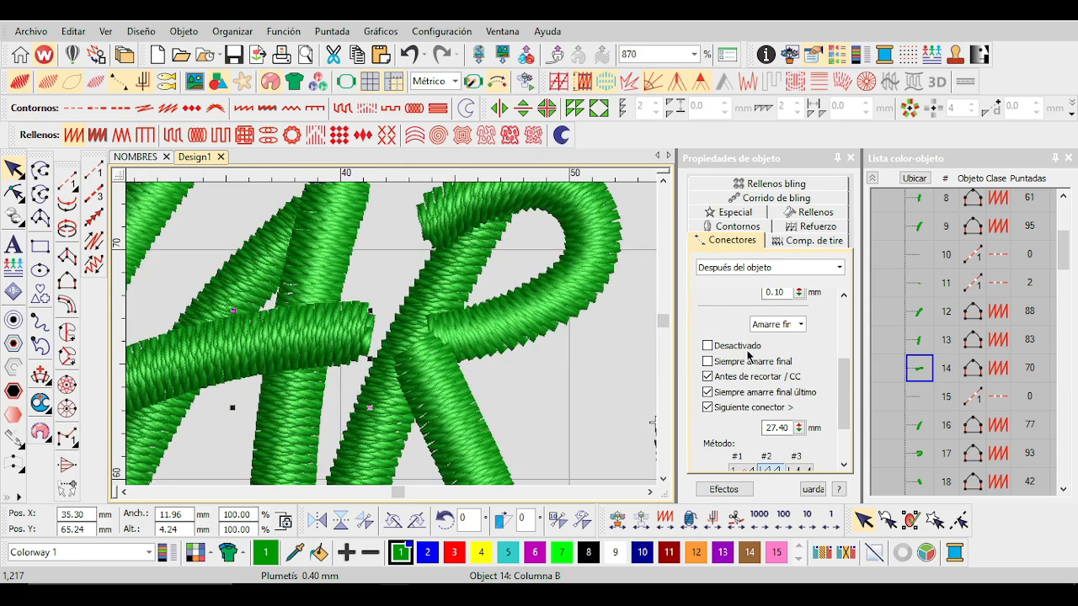
pyautogui.click(746, 347)
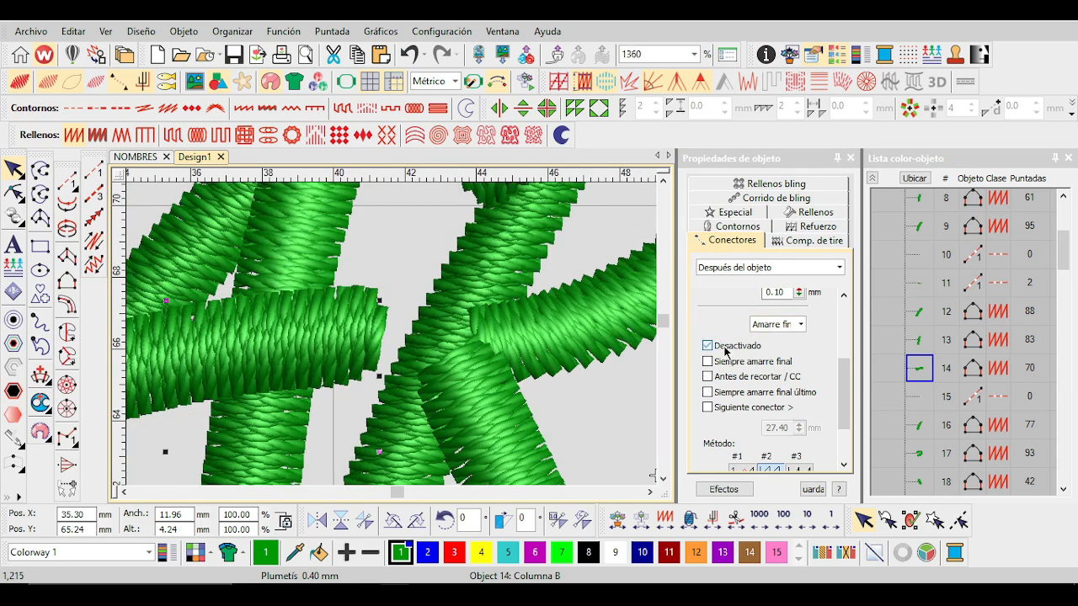
# Check the tie-off method, length and number settings, deselect the crossbar and examine the space between DONAR and SANGRE.
pyautogui.scroll(-3, 392, 341)
pyautogui.scroll(-1, 801, 414)
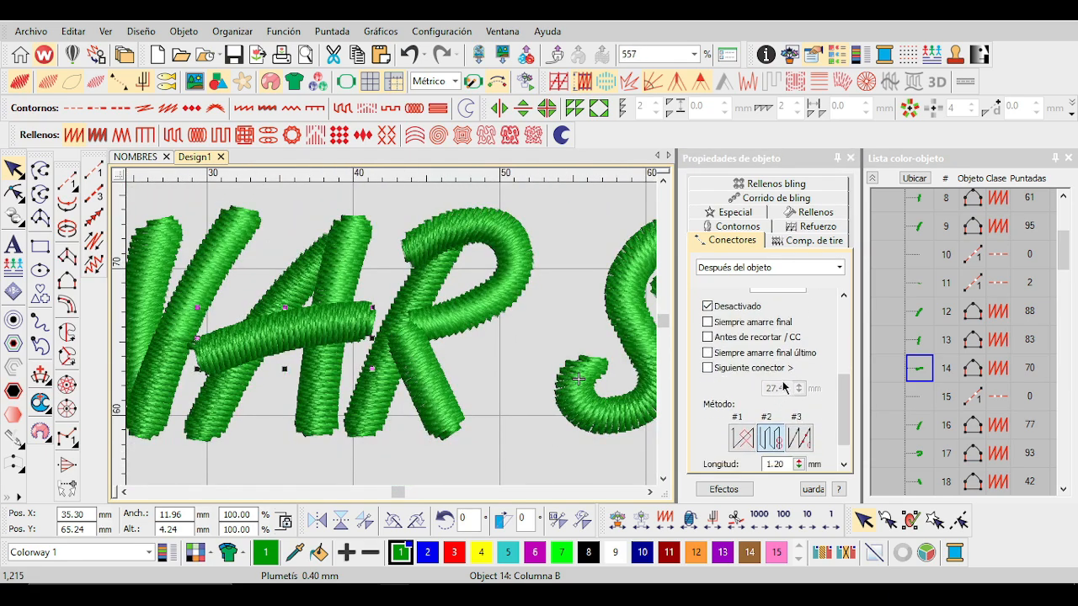
pyautogui.scroll(-1, 837, 416)
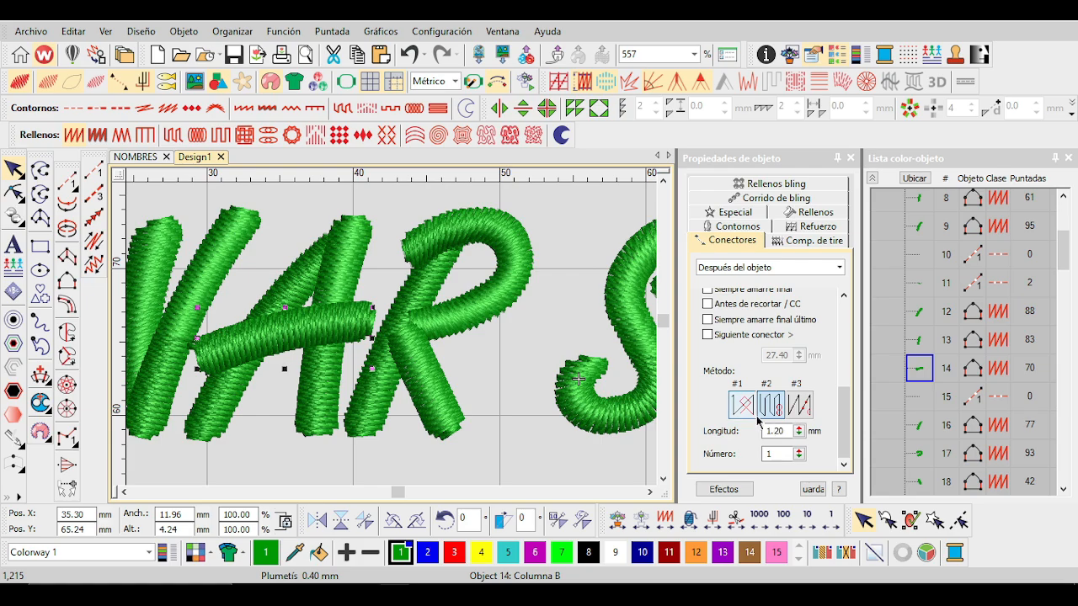
pyautogui.scroll(-8, 396, 337)
pyautogui.moveTo(582, 433); pyautogui.dragTo(228, 236)
pyautogui.scroll(3, 392, 340)
pyautogui.scroll(-3, 392, 340)
pyautogui.click(334, 426)
pyautogui.scroll(5, 335, 426)
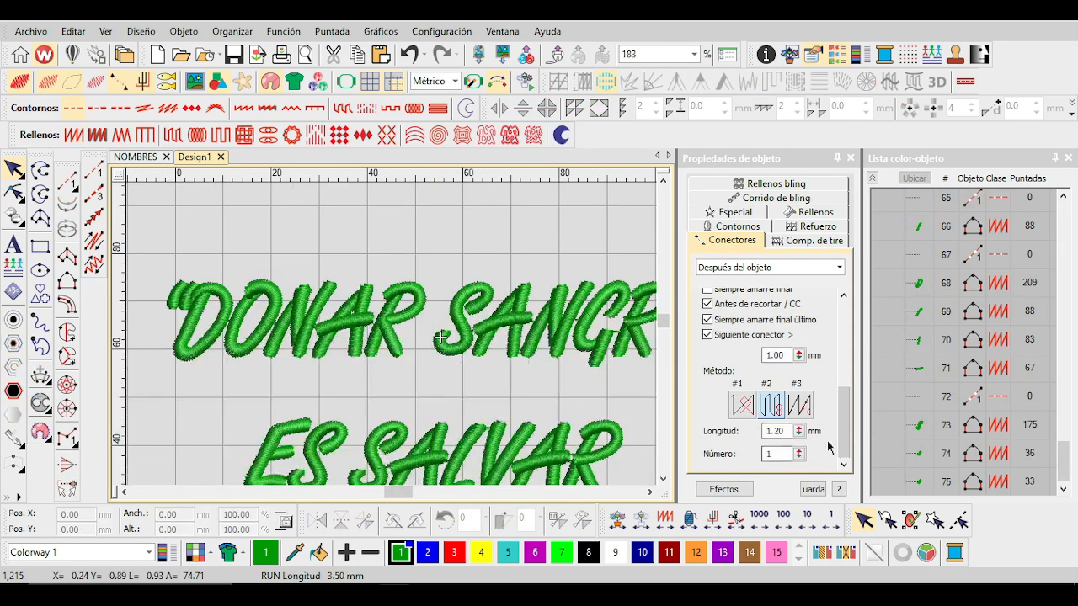
pyautogui.scroll(2, 377, 340)
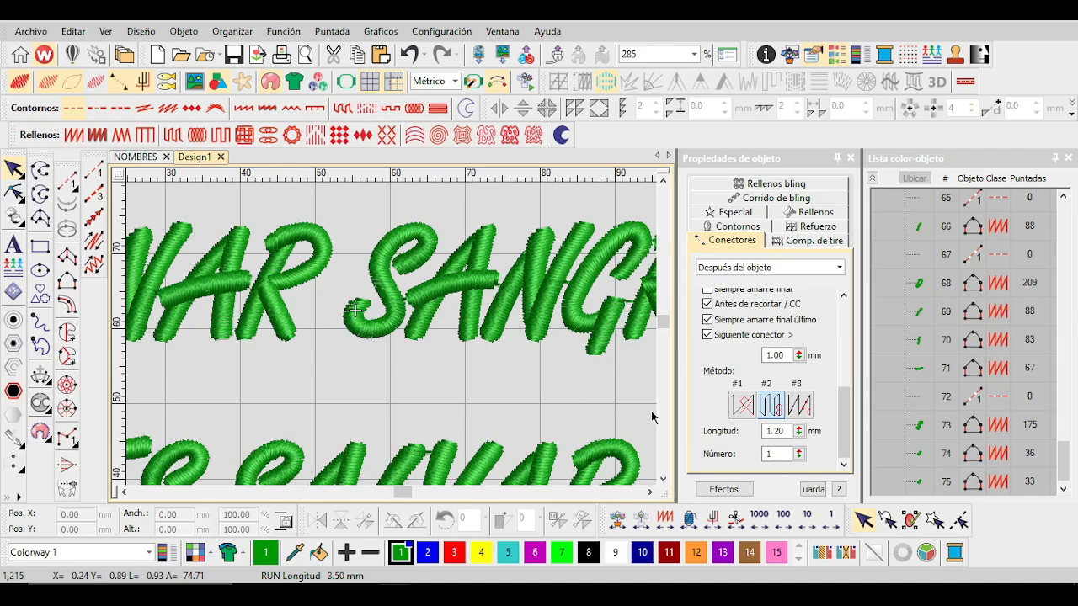
pyautogui.click(775, 453)
pyautogui.click(377, 398)
pyautogui.scroll(3, 300, 294)
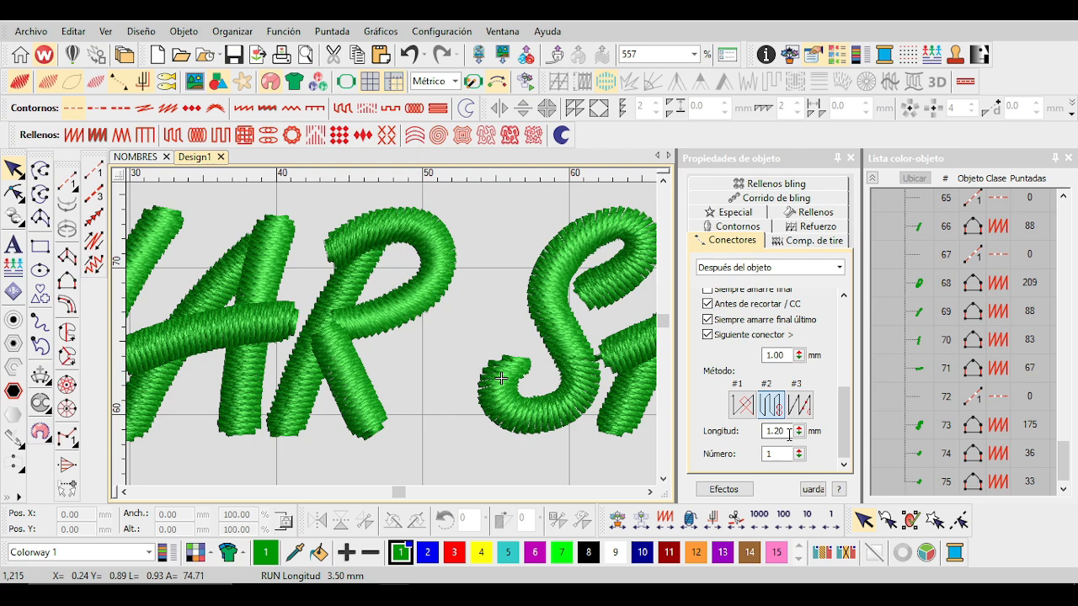
# Show the whole design and display the connector settings for Dentro del objeto.
pyautogui.press('0')
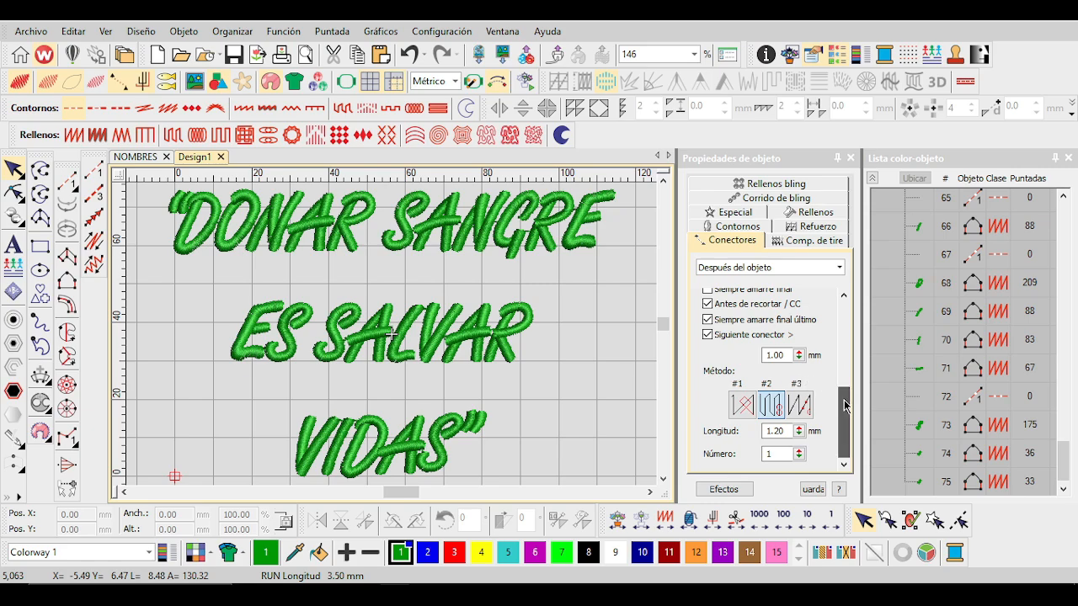
pyautogui.scroll(3, 842, 405)
pyautogui.click(763, 270)
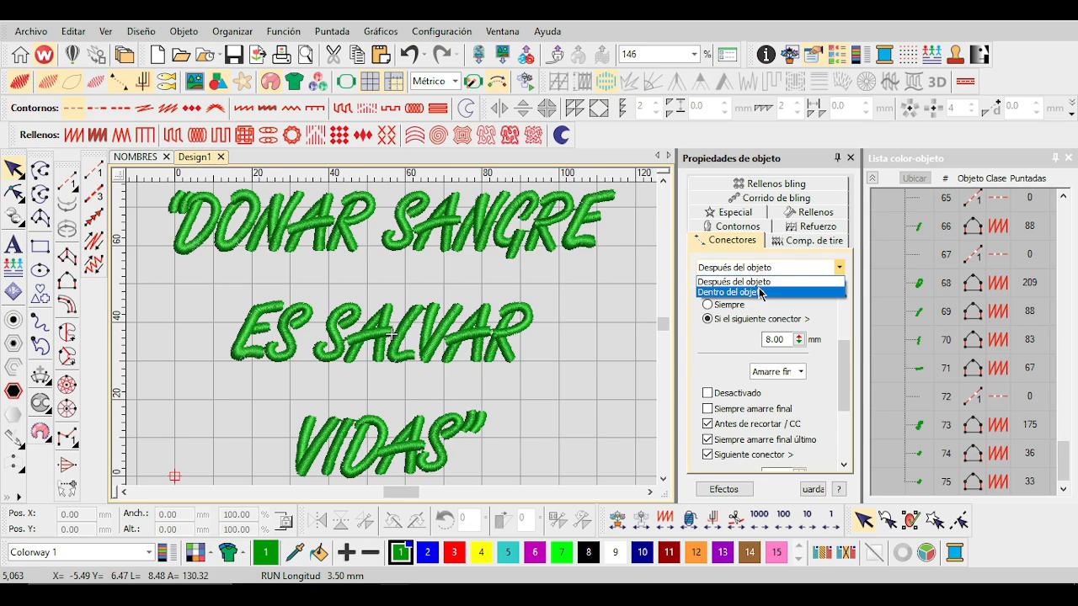
pyautogui.click(760, 292)
# Add the lettering "KEN ARTEMB" in the Block2 font in the empty area beside SALVAR and VIDAS.
pyautogui.scroll(-2, 392, 339)
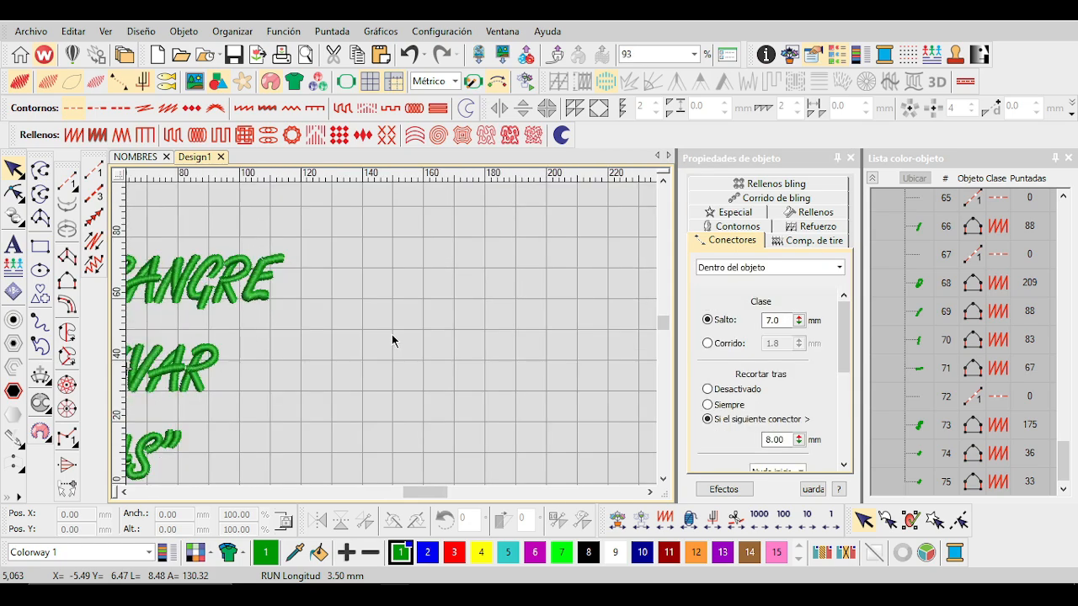
pyautogui.click(13, 244)
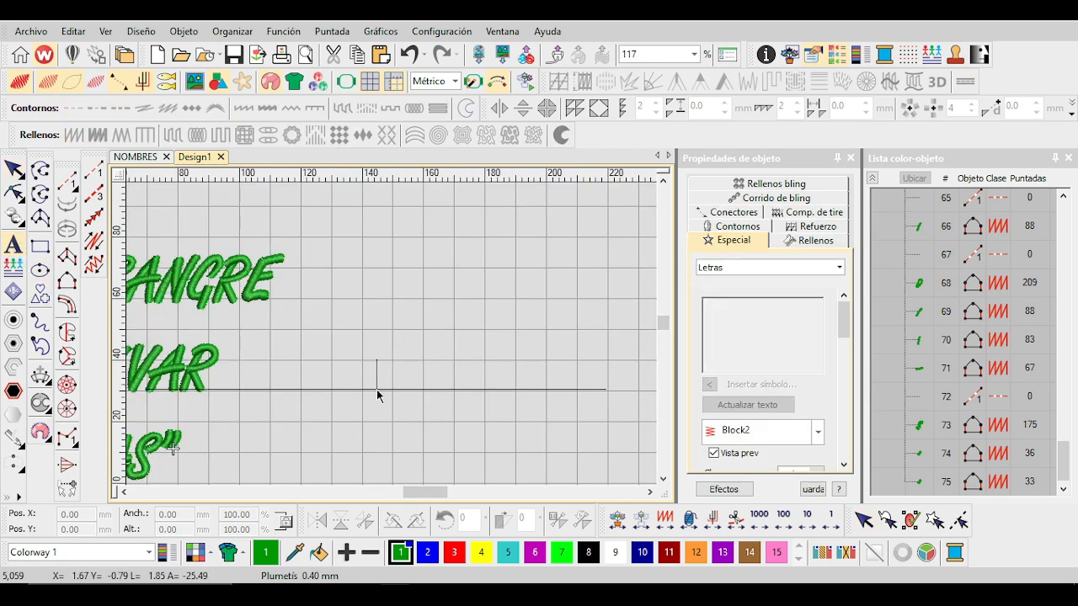
pyautogui.write('LA')
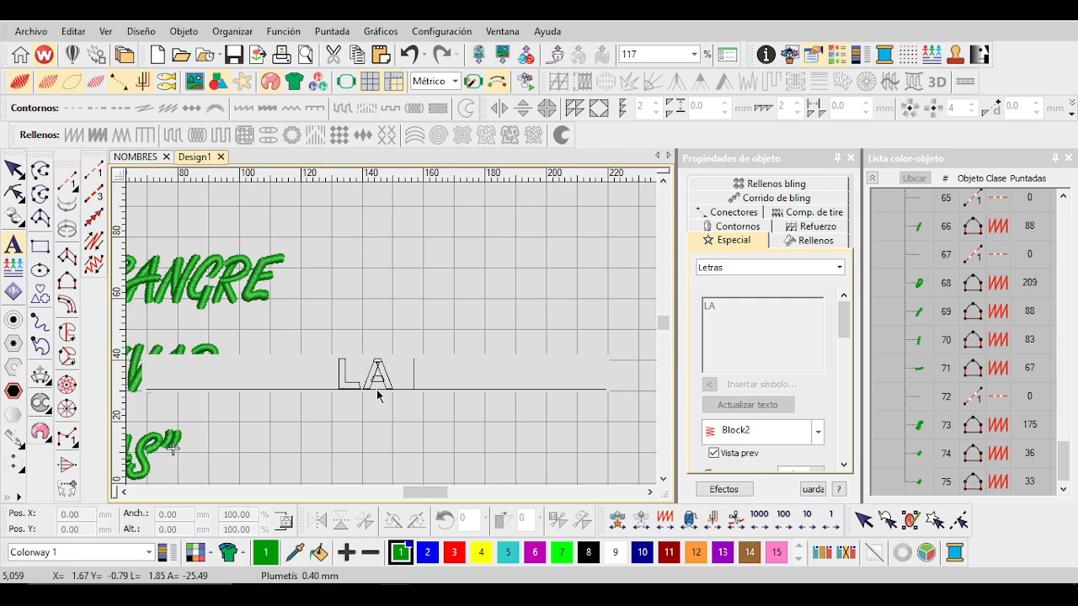
pyautogui.press('BackSpace')
pyautogui.press('BackSpace')
pyautogui.write('KEN AR')
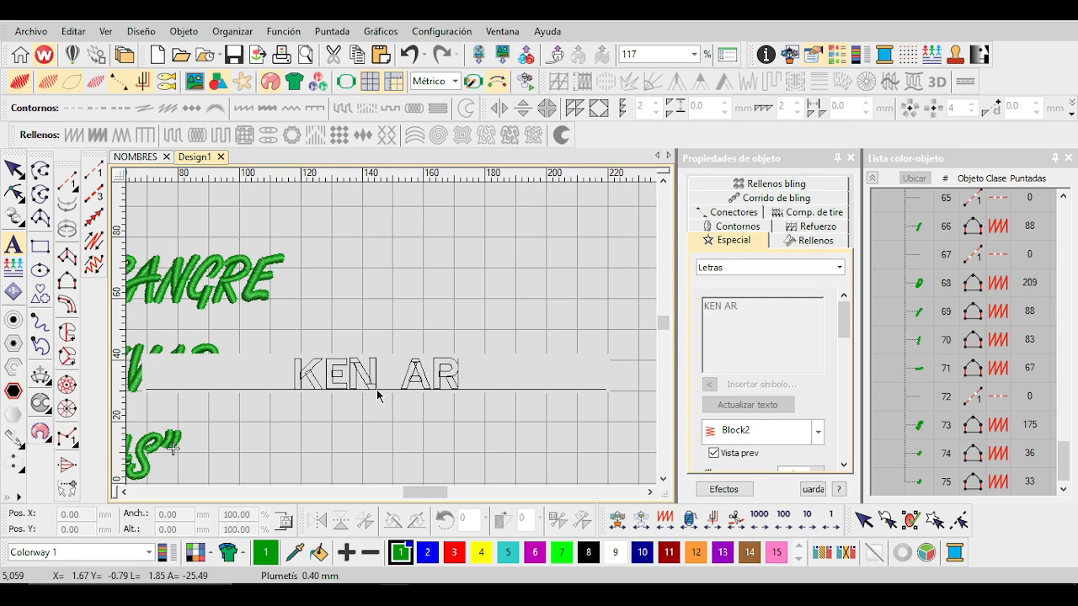
pyautogui.write('TEMB')
pyautogui.press('Escape')
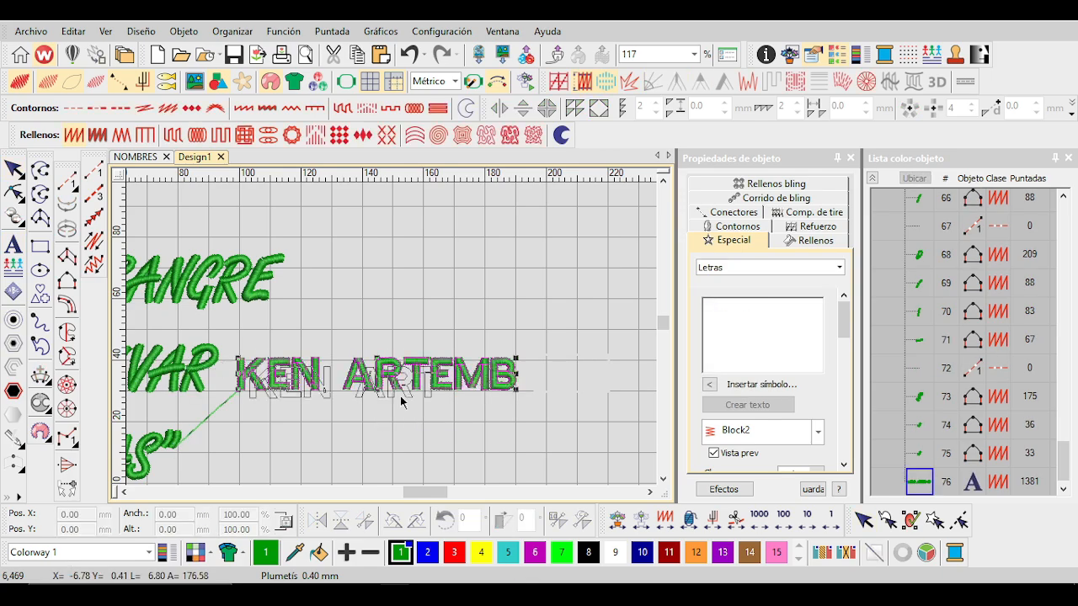
# Select the last stroke of the closing quotation mark after VIDAS and examine its connector settings inside the object.
pyautogui.scroll(4, 388, 415)
pyautogui.click(370, 349)
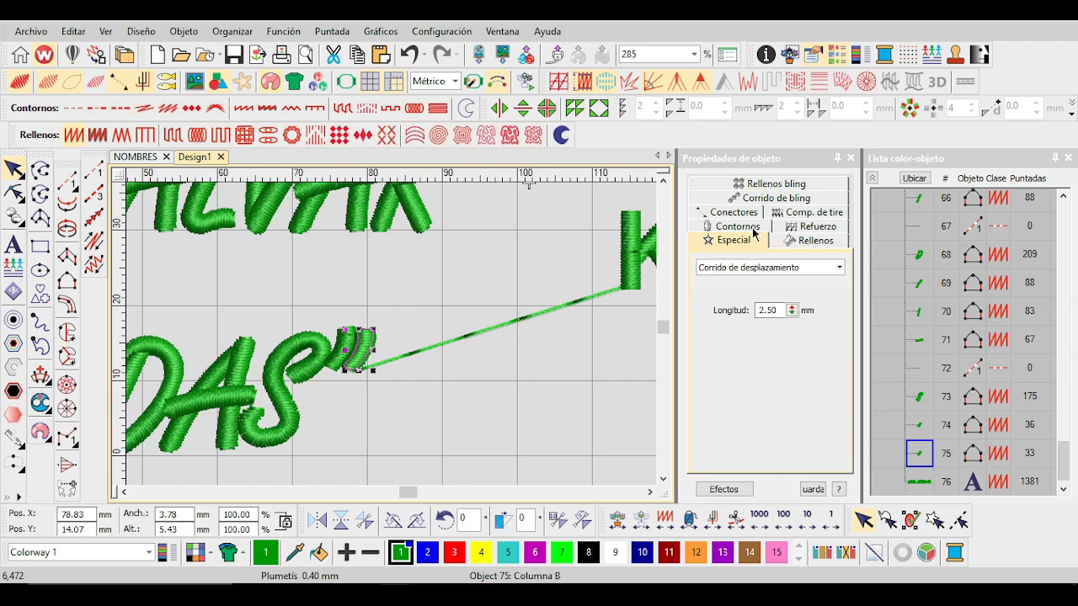
pyautogui.click(731, 213)
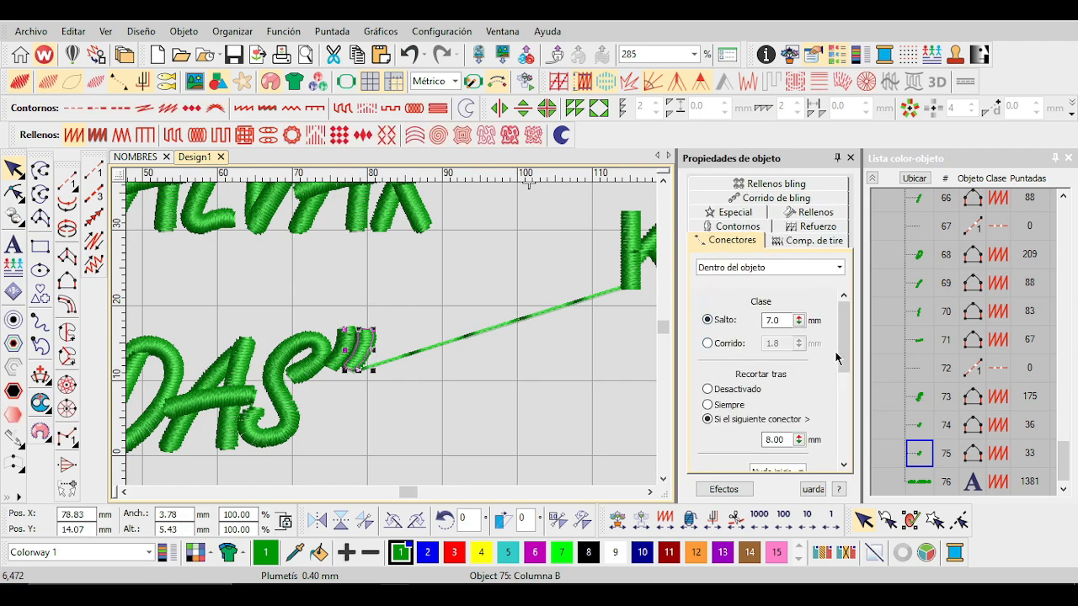
pyautogui.scroll(-3, 837, 358)
pyautogui.scroll(2, 837, 358)
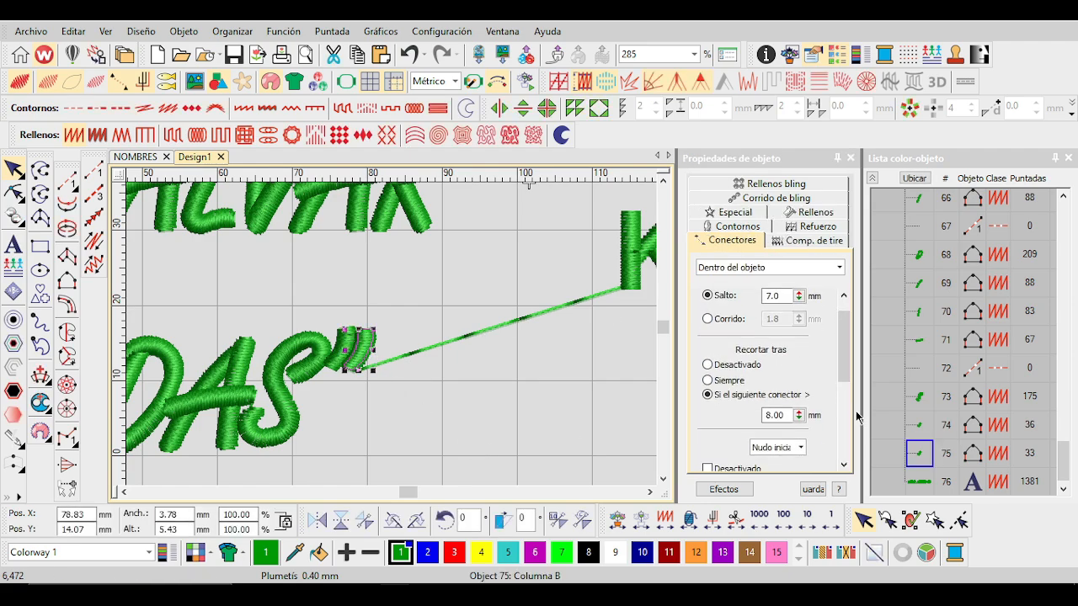
pyautogui.scroll(-4, 373, 185)
pyautogui.scroll(3, 375, 219)
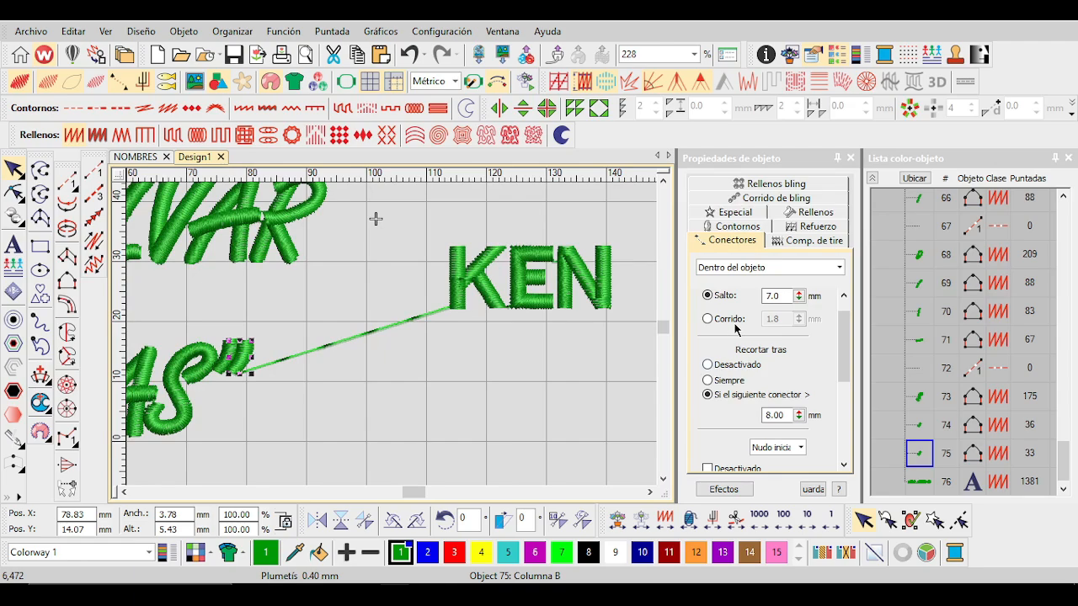
# Inspect the connector from the quotation mark to KEN and display the Nudo inicial conditions in place of Amarre final.
pyautogui.scroll(-1, 978, 444)
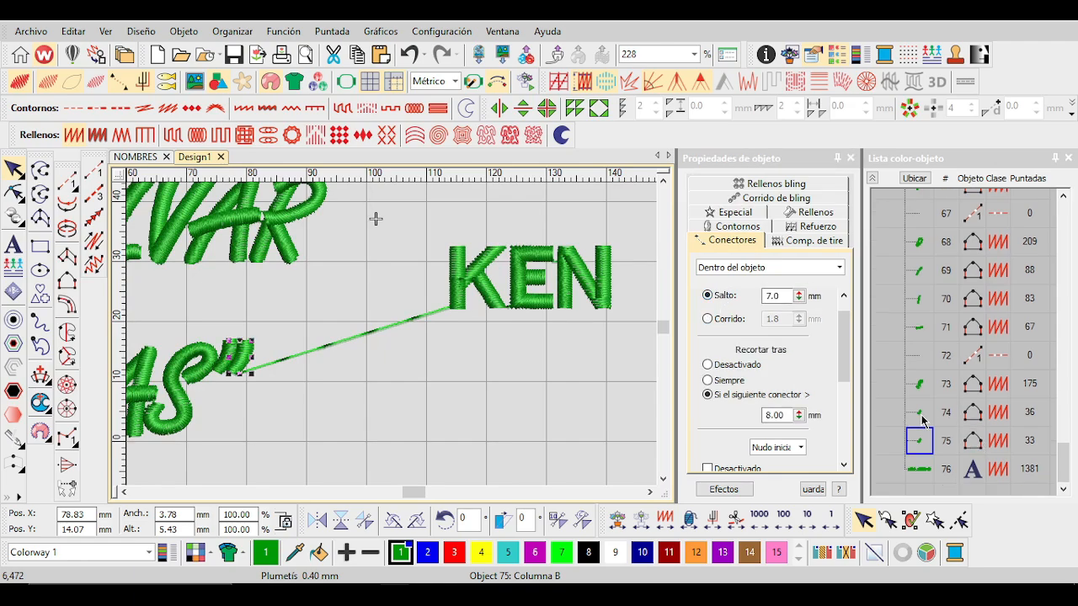
pyautogui.press('1')
pyautogui.scroll(2, 387, 331)
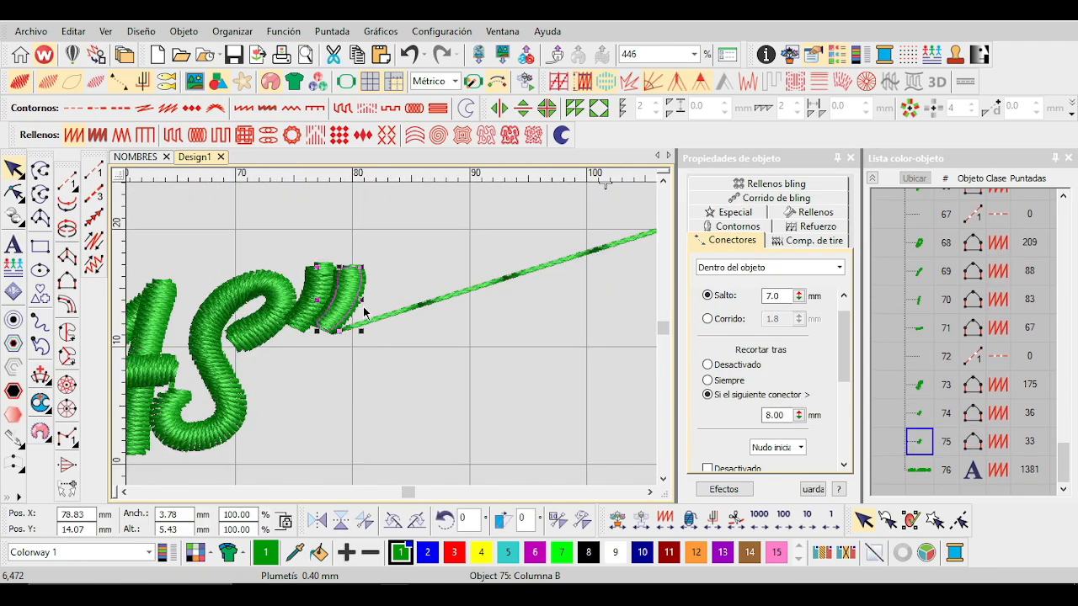
pyautogui.scroll(-1, 388, 331)
pyautogui.scroll(-1, 779, 404)
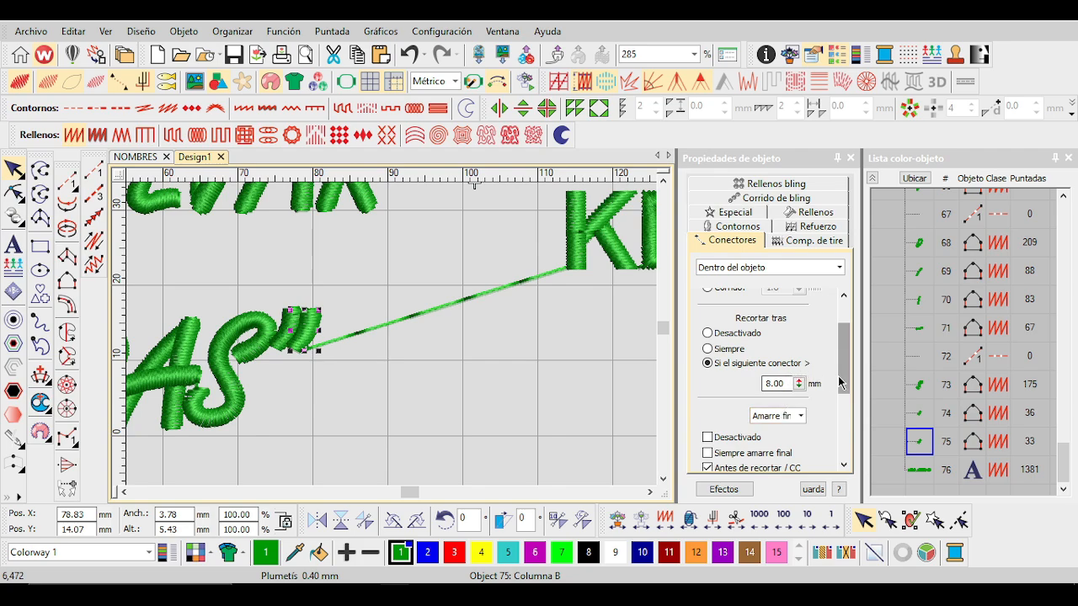
pyautogui.scroll(-1, 758, 412)
pyautogui.click(776, 378)
pyautogui.click(767, 406)
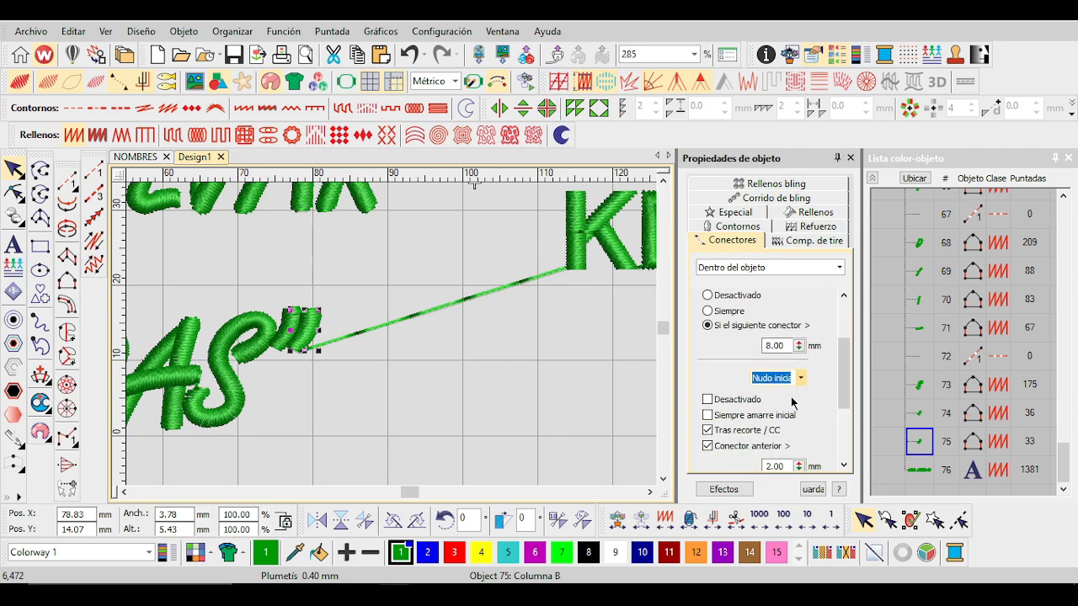
# Check the choice between Después del objeto and Dentro del objeto for the quotation mark, keeping Dentro del objeto.
pyautogui.moveTo(847, 354); pyautogui.dragTo(846, 320)
pyautogui.click(746, 269)
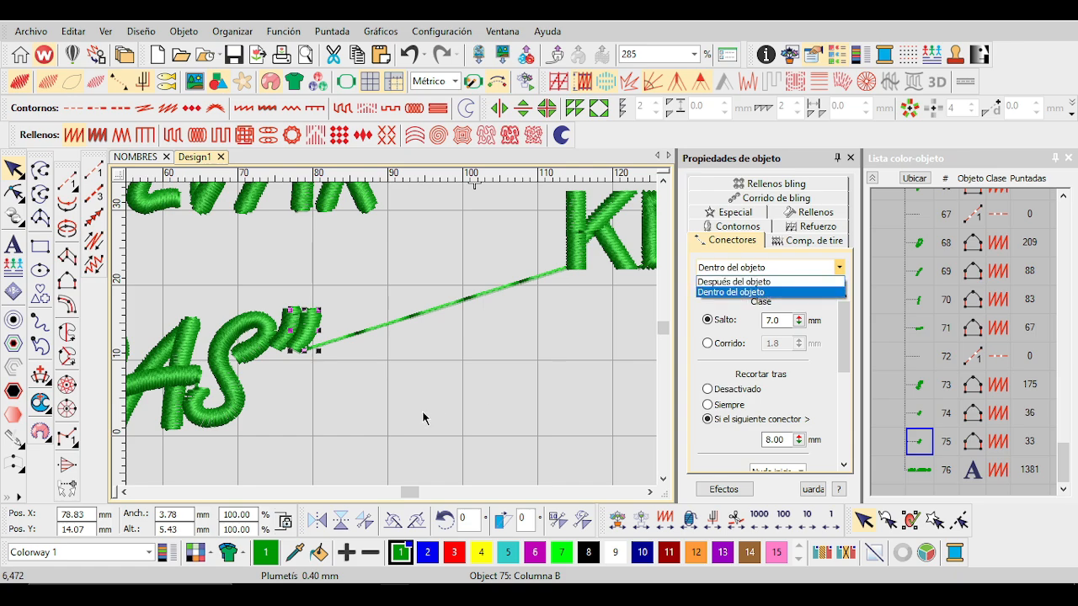
pyautogui.scroll(-3, 432, 320)
pyautogui.scroll(5, 409, 337)
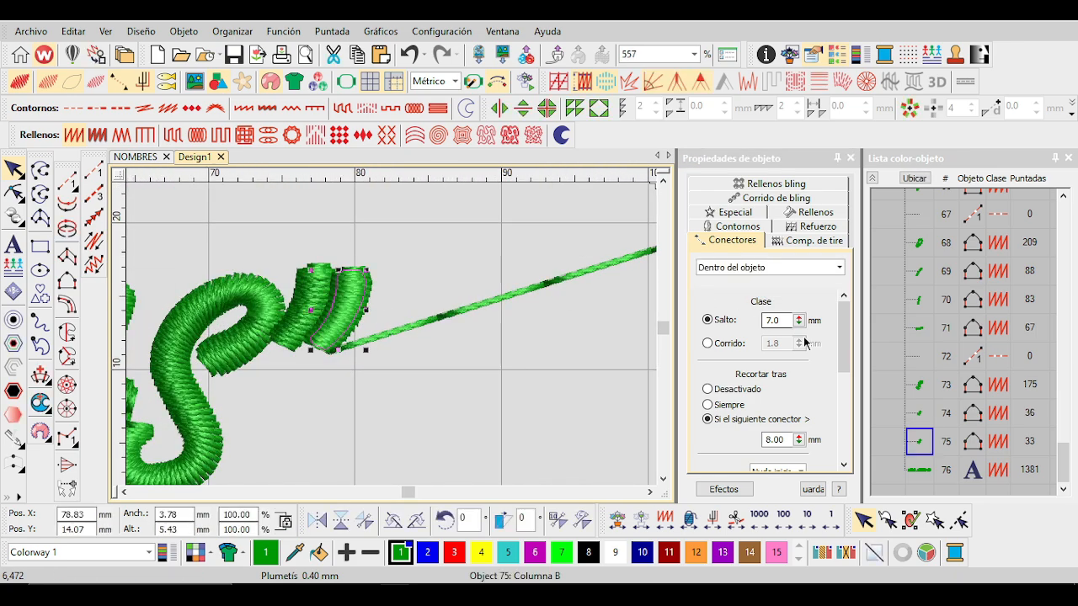
pyautogui.click(775, 267)
pyautogui.click(775, 268)
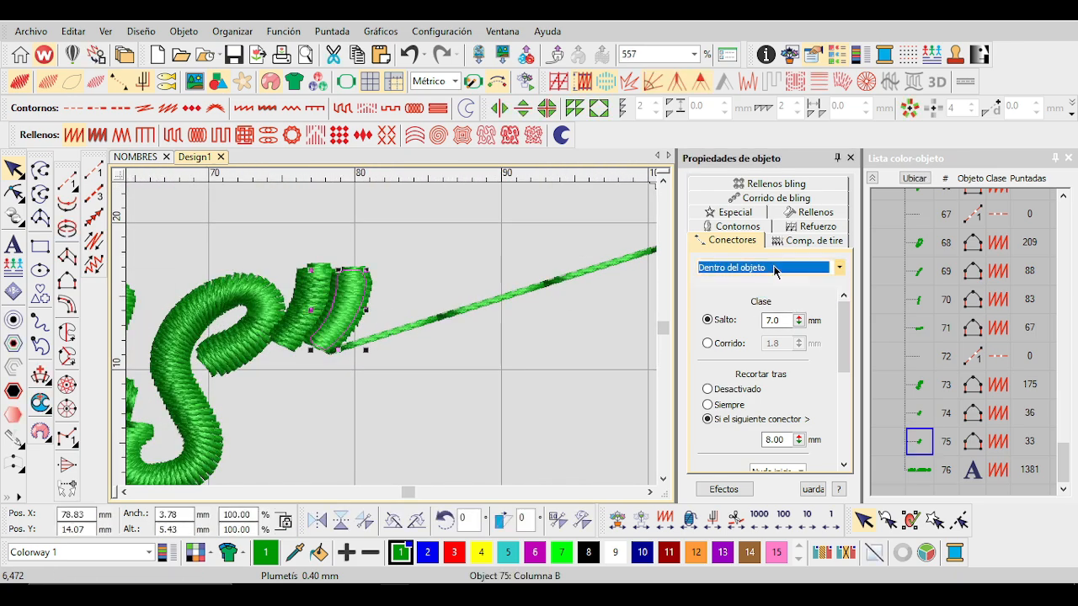
pyautogui.click(721, 348)
pyautogui.hotkey('ctrl', 'z')
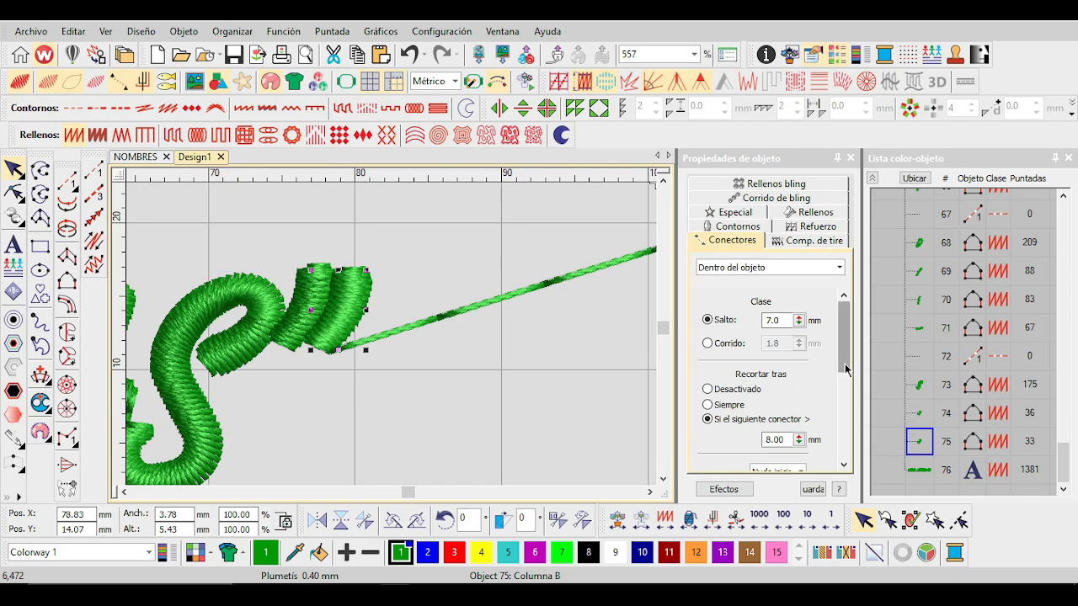
# Examine the connector leading to the KEN ARTEMB lettering and select that lettering object.
pyautogui.scroll(-1, 844, 337)
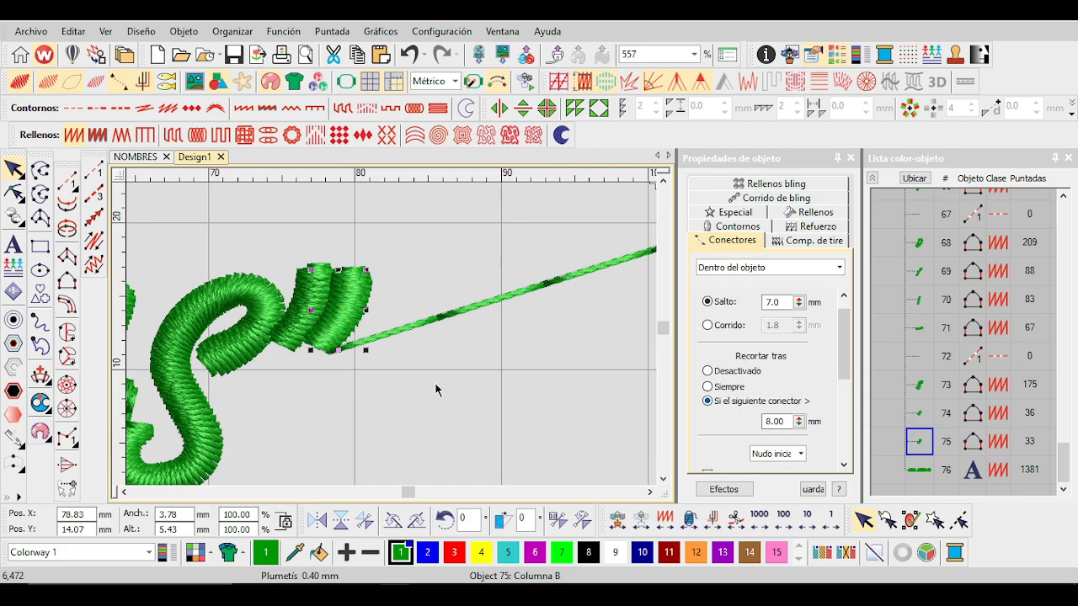
pyautogui.scroll(-1, 436, 387)
pyautogui.scroll(-7, 393, 338)
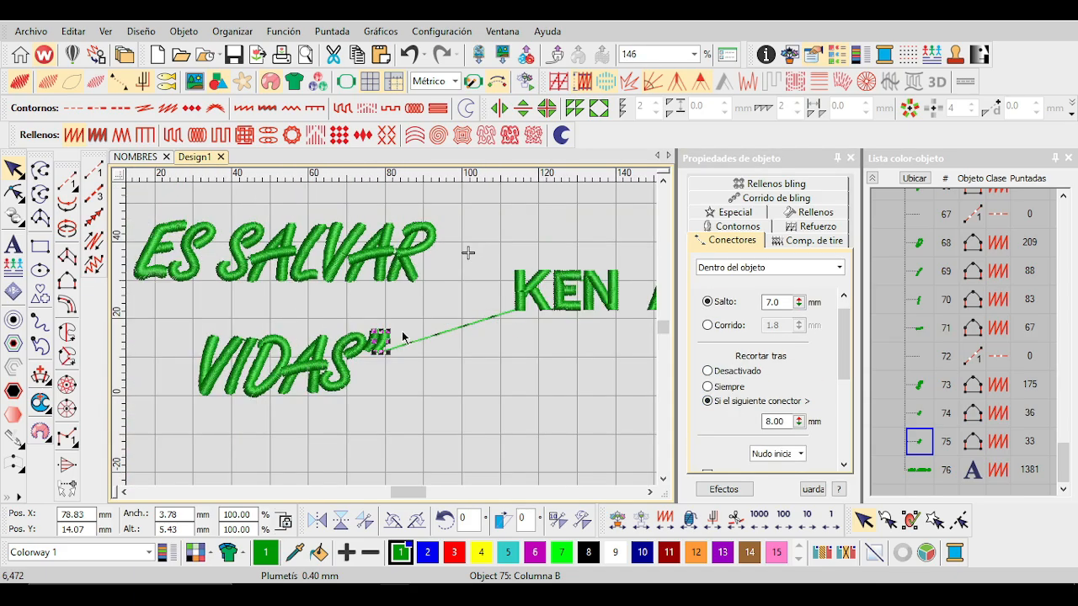
pyautogui.scroll(3, 394, 333)
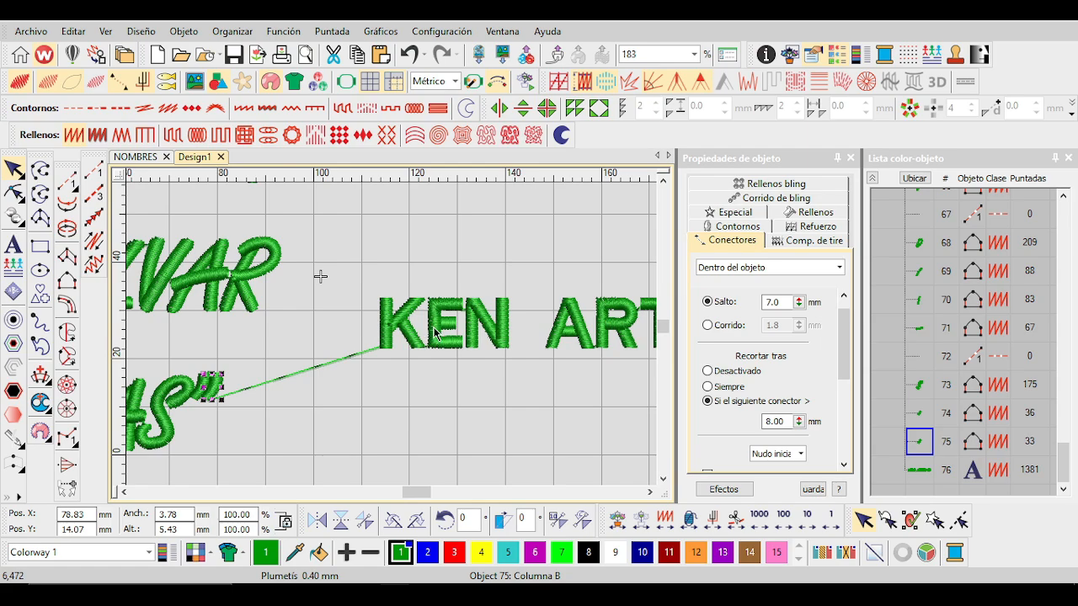
pyautogui.click(394, 335)
pyautogui.scroll(-4, 394, 335)
pyautogui.scroll(4, 394, 339)
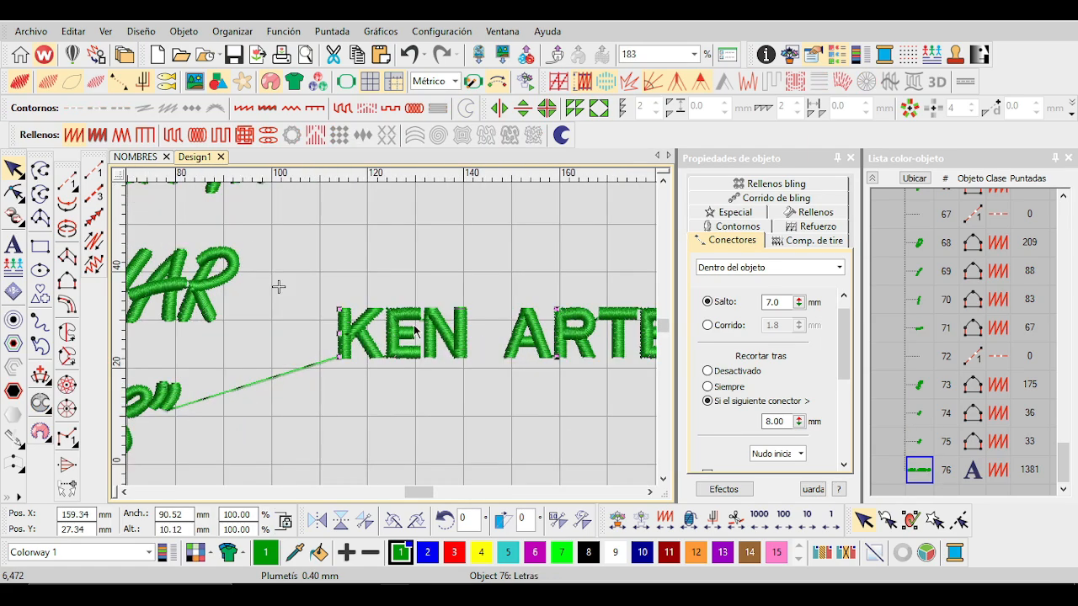
pyautogui.scroll(-1, 323, 312)
pyautogui.scroll(1, 329, 336)
pyautogui.click(337, 390)
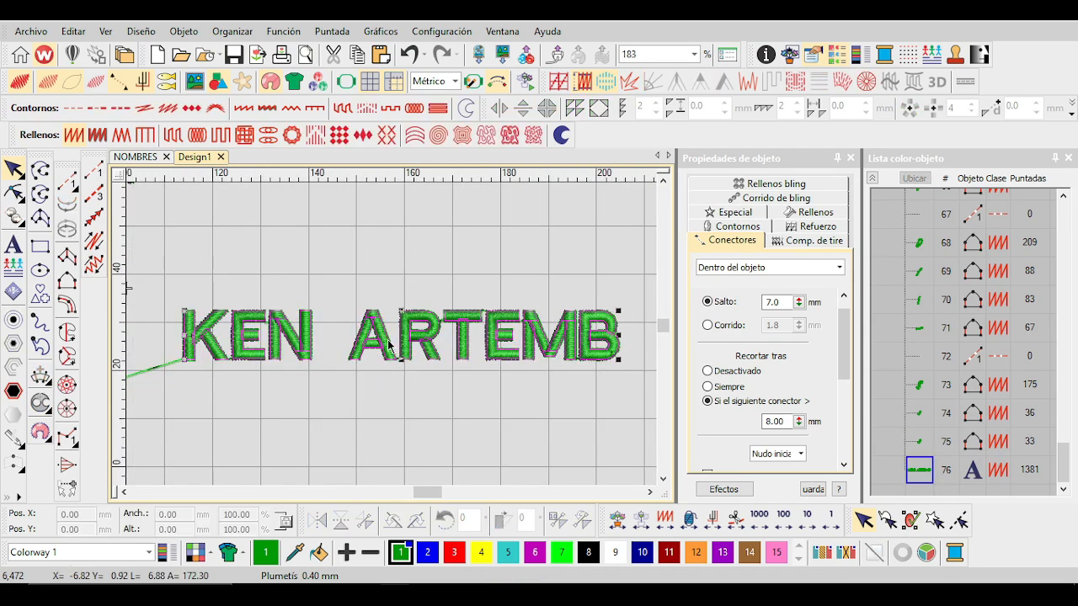
pyautogui.moveTo(389, 344); pyautogui.dragTo(425, 356)
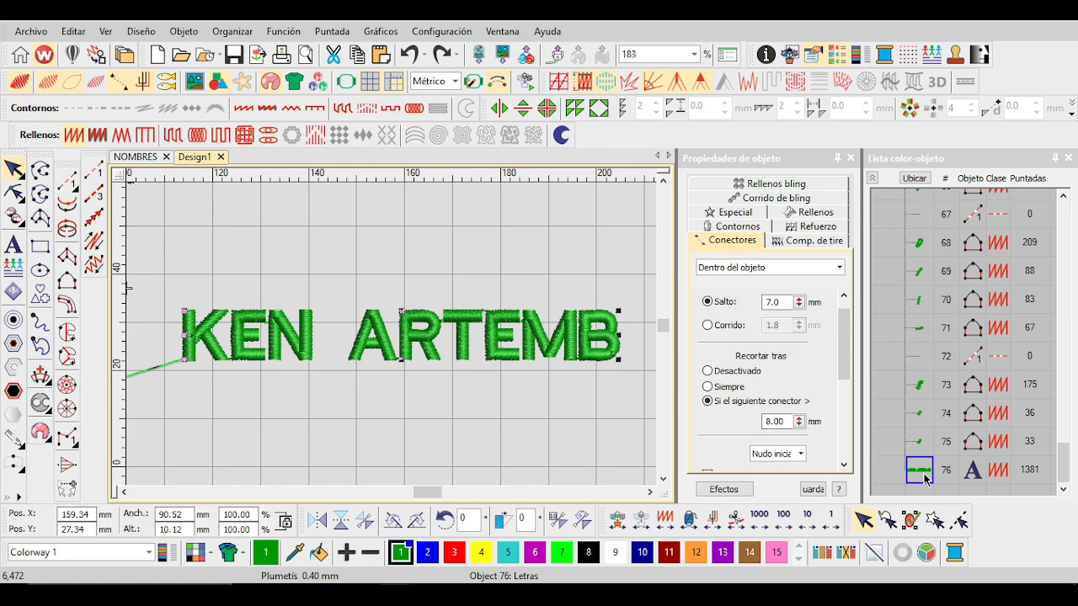
# Examine the stitches between the letters of KEN ARTEMB and display that lettering's connector settings for Después del objeto.
pyautogui.scroll(1, 405, 367)
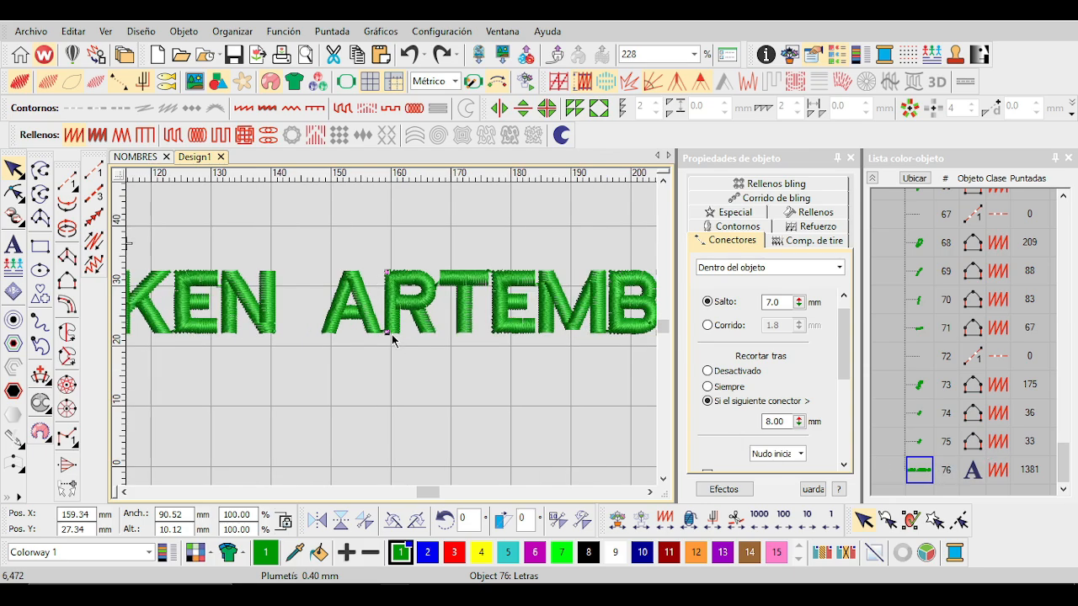
pyautogui.scroll(-2, 374, 340)
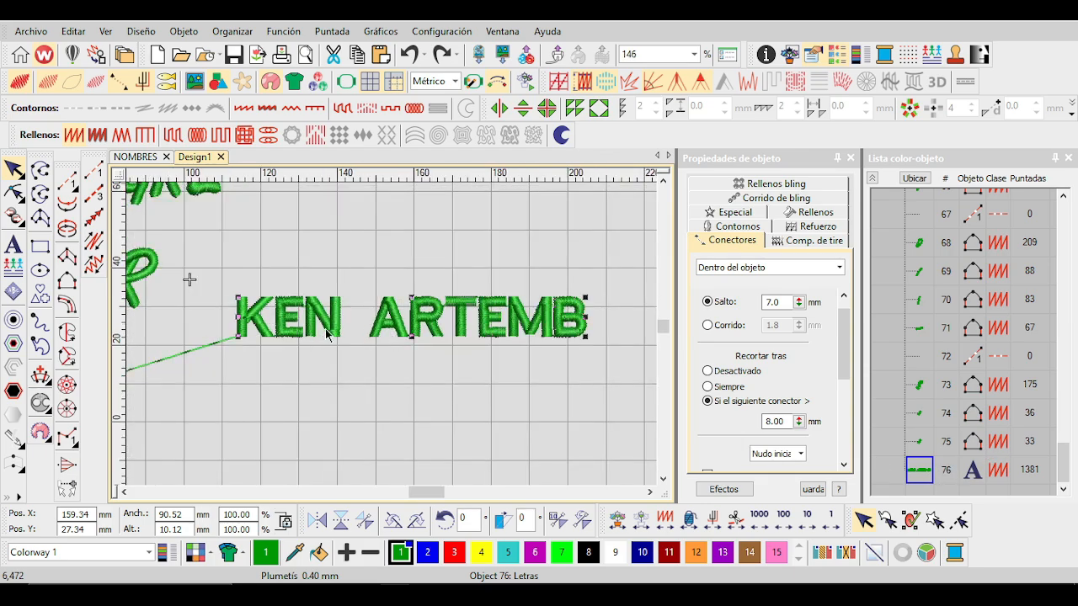
pyautogui.scroll(-2, 298, 301)
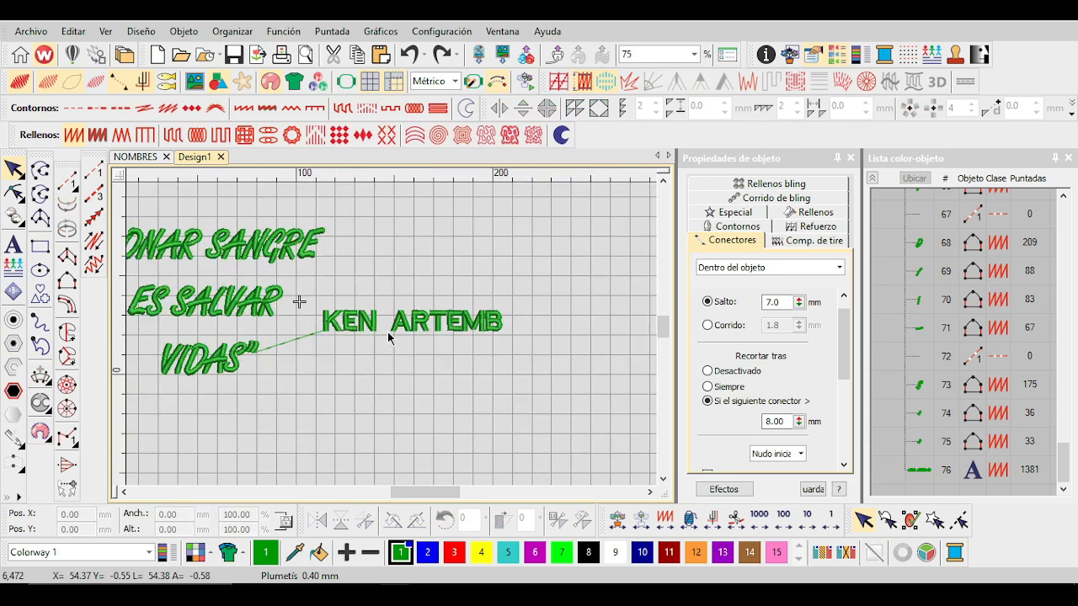
pyautogui.scroll(2, 354, 322)
pyautogui.scroll(2, 354, 323)
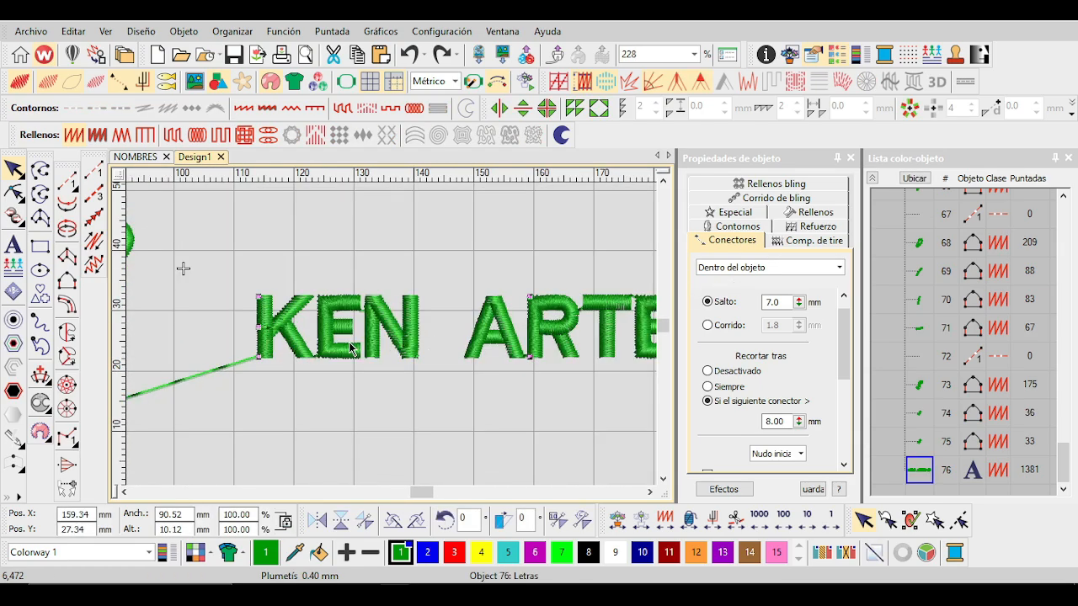
pyautogui.scroll(2, 352, 348)
pyautogui.click(741, 267)
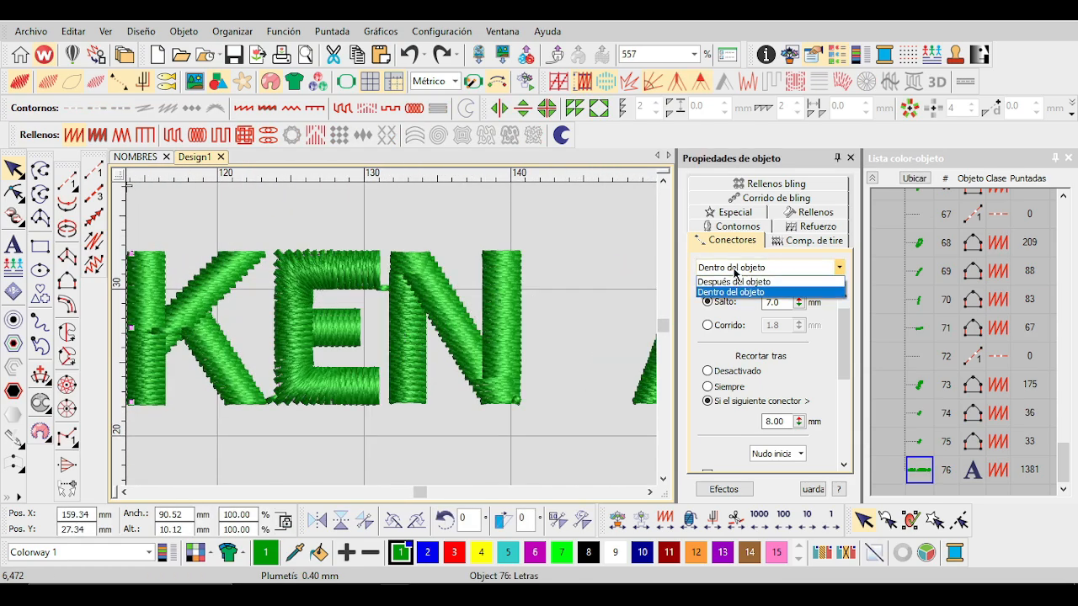
pyautogui.click(732, 281)
pyautogui.scroll(-5, 393, 341)
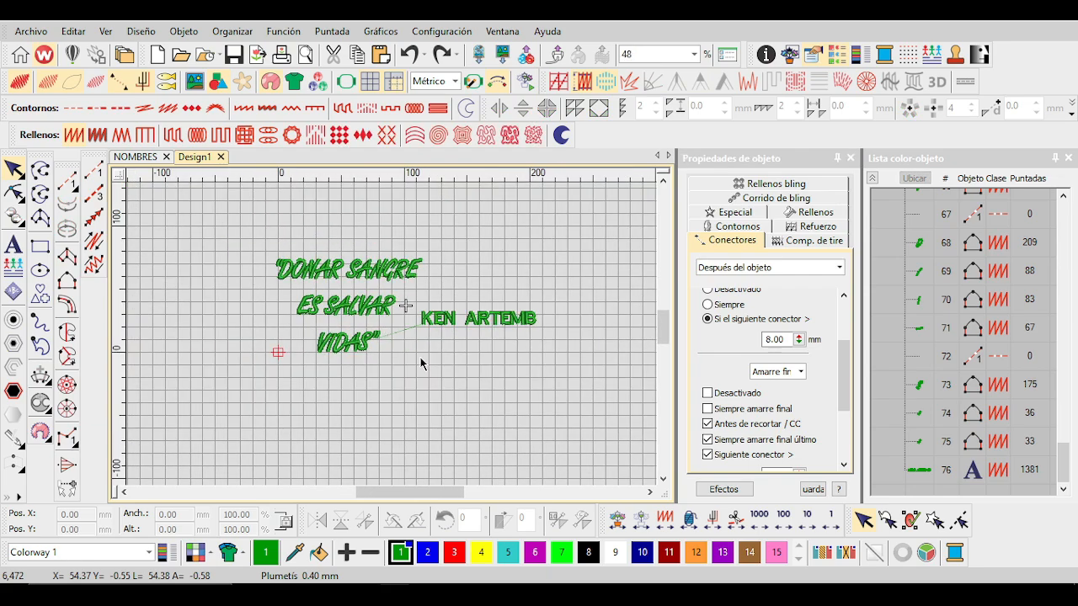
# Select all strokes of the DONAR SANGRE ES SALVAR VIDAS lettering and check their connector settings under Después del objeto.
pyautogui.moveTo(433, 376); pyautogui.dragTo(238, 225)
pyautogui.scroll(1, 322, 247)
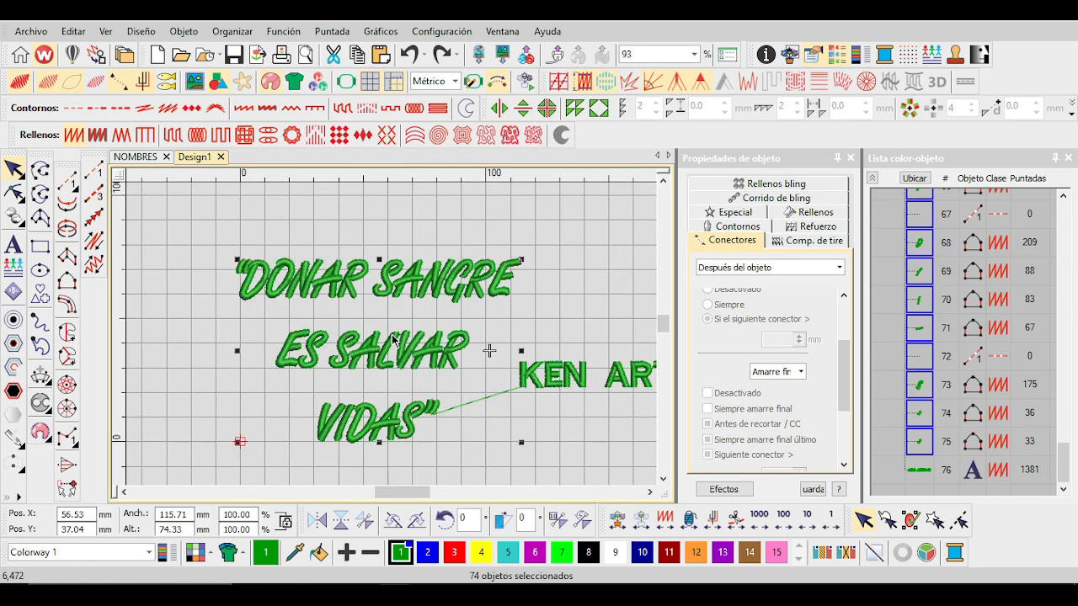
pyautogui.scroll(1, 462, 449)
pyautogui.moveTo(839, 368); pyautogui.dragTo(840, 328)
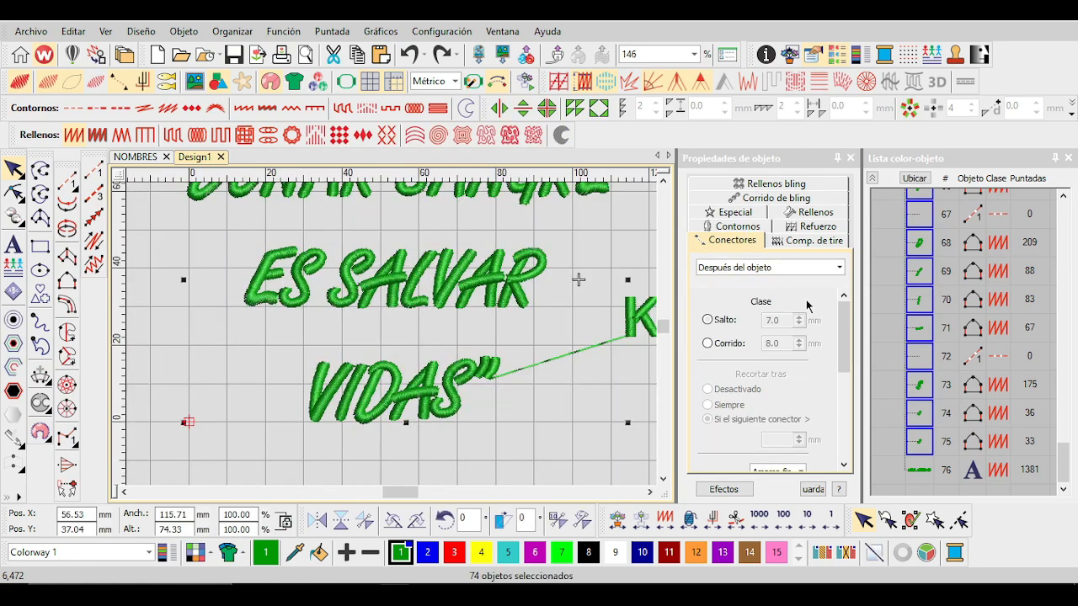
pyautogui.click(764, 268)
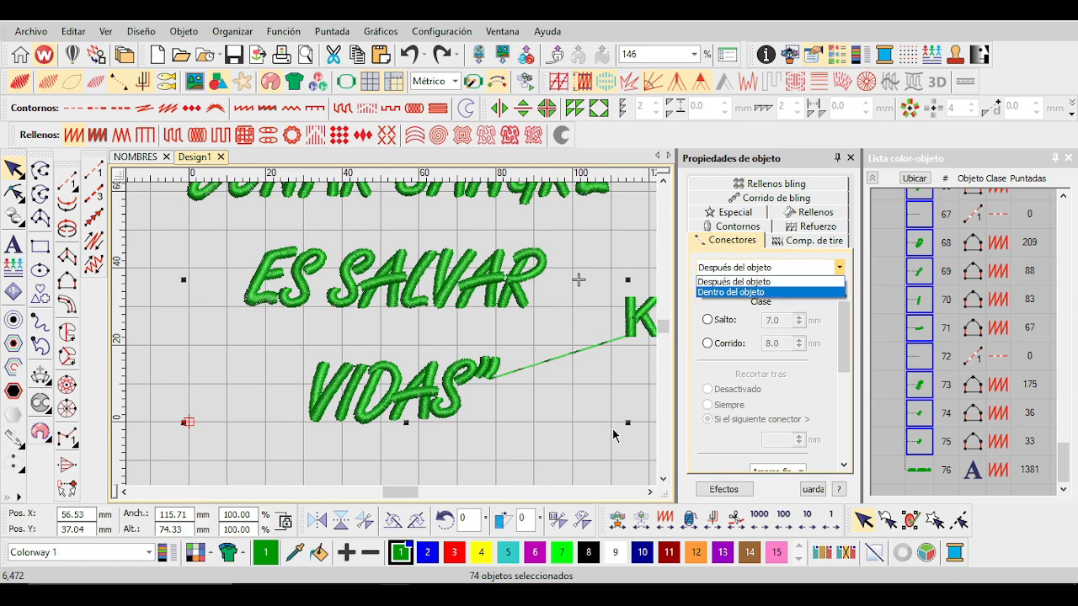
pyautogui.click(727, 283)
pyautogui.click(473, 448)
# Set the connector after the last stroke of the closing quotation mark to Salto instead of Corrido.
pyautogui.scroll(3, 491, 375)
pyautogui.click(393, 324)
pyautogui.click(727, 267)
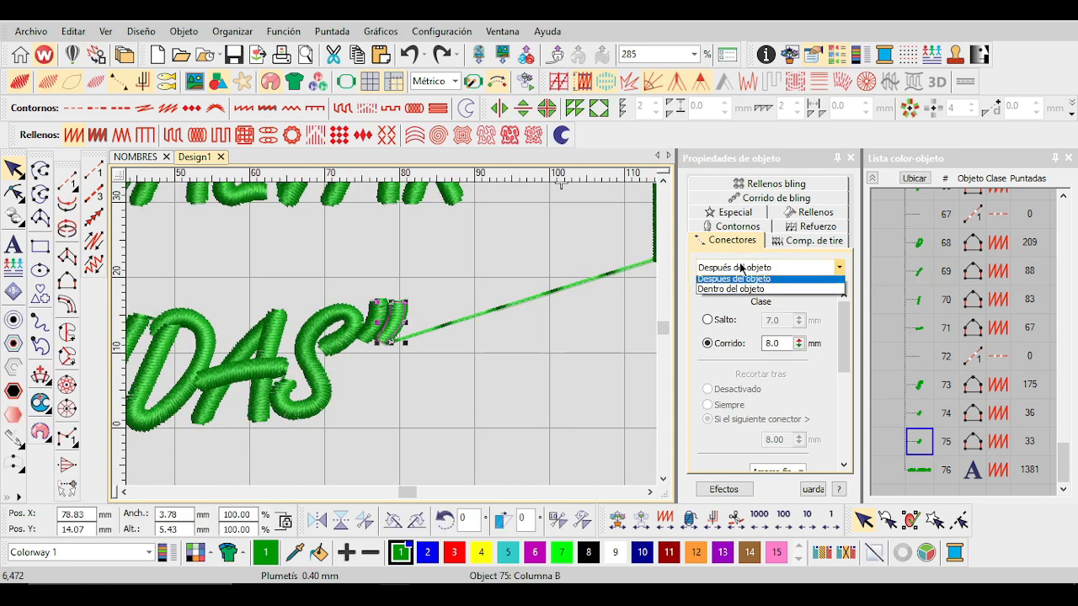
pyautogui.click(753, 280)
pyautogui.click(726, 320)
pyautogui.scroll(2, 459, 337)
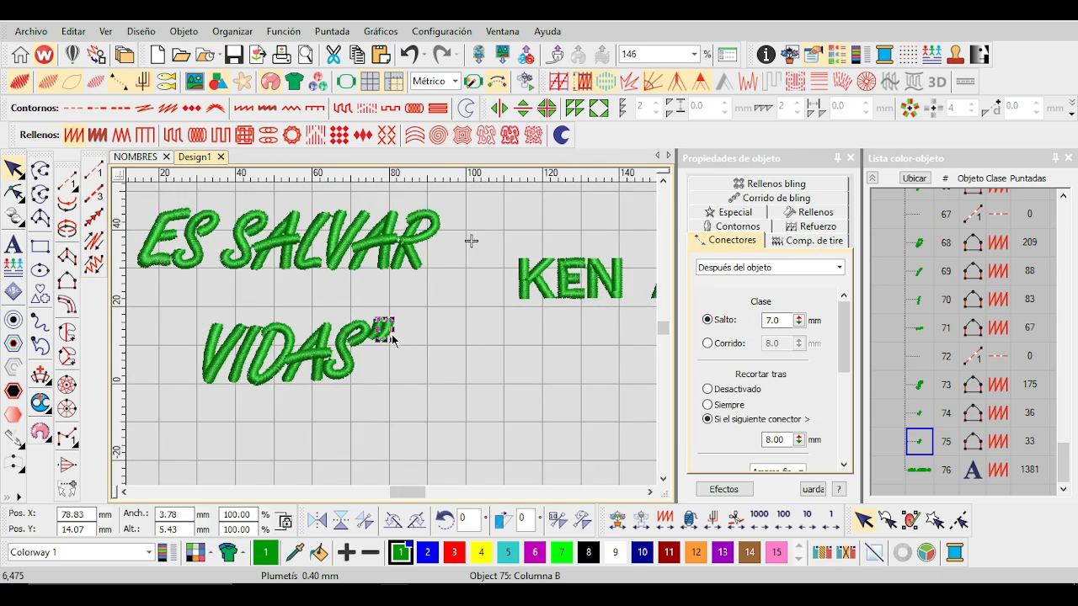
# Set trimming inside the quotation mark stroke to Si el siguiente conector > 8.00 mm.
pyautogui.click(762, 267)
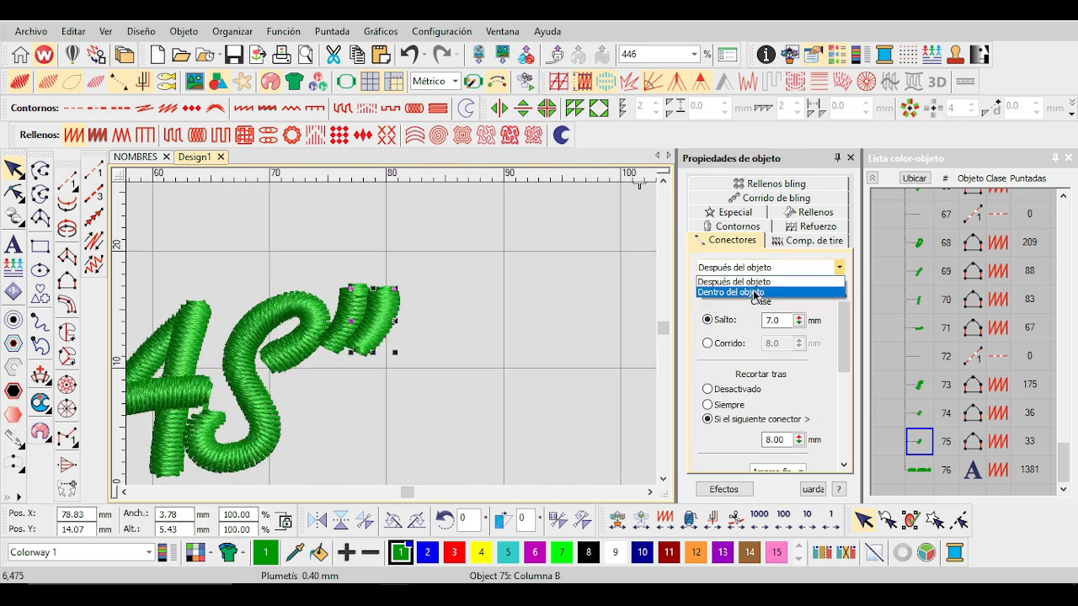
pyautogui.click(741, 292)
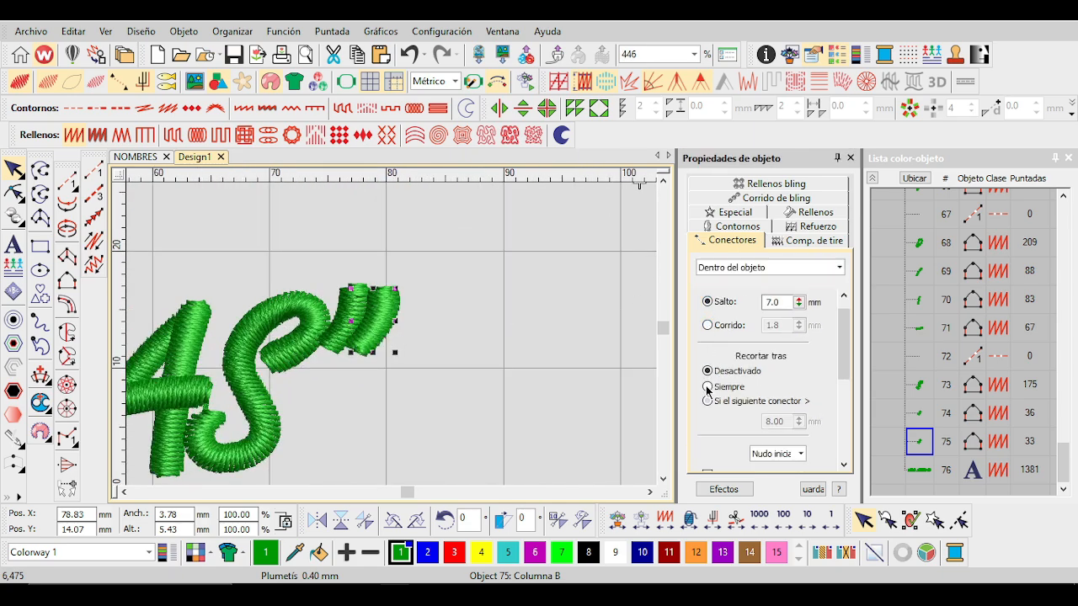
pyautogui.scroll(-1, 783, 389)
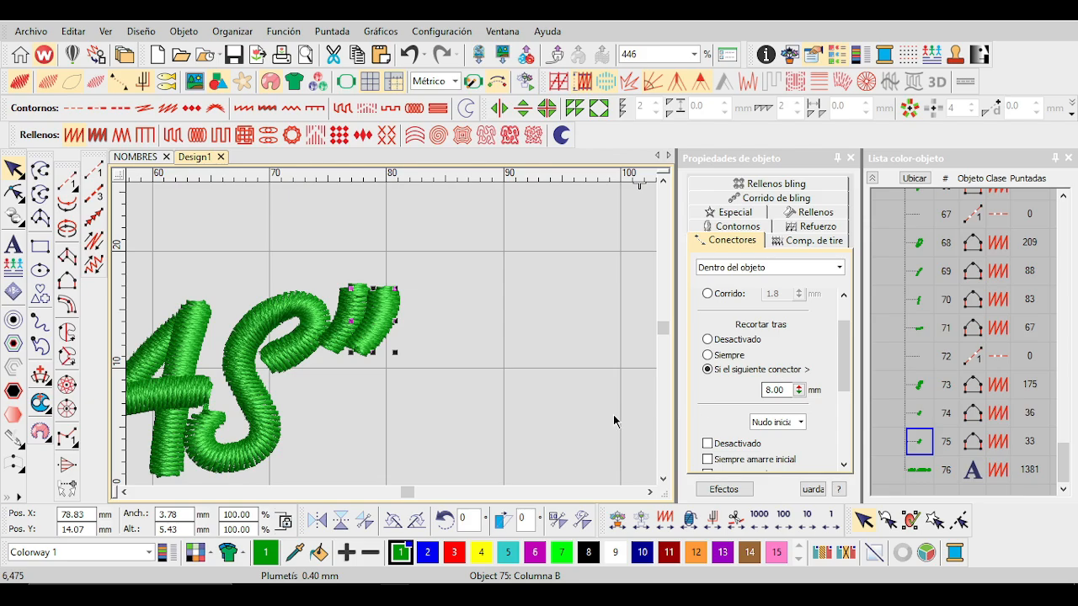
pyautogui.scroll(-4, 613, 414)
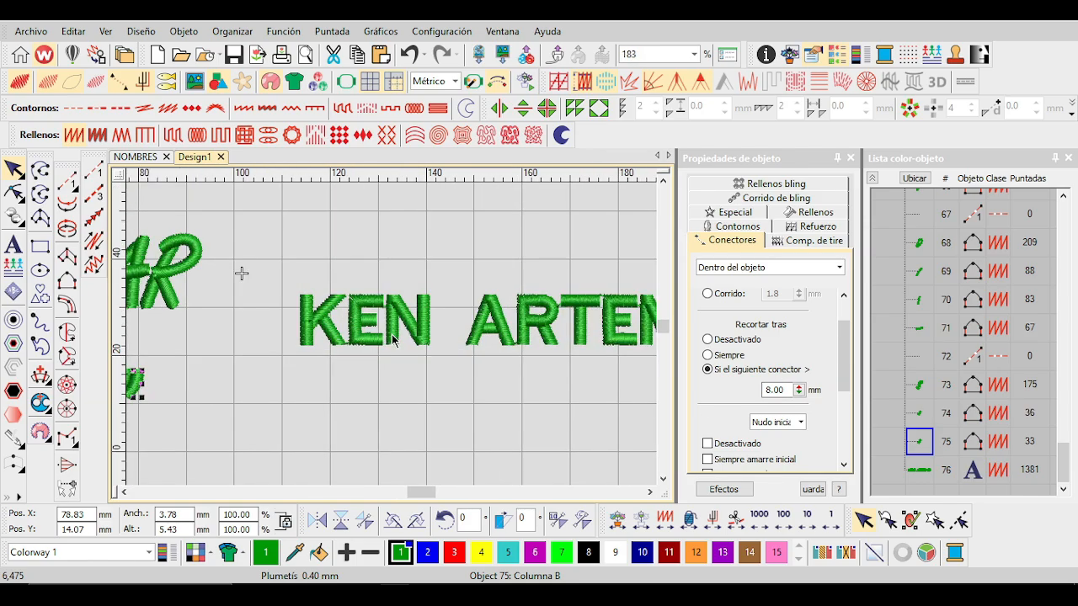
# Select the KEN ARTEMB lettering and examine its jump and trim settings for connectors inside the object.
pyautogui.click(392, 339)
pyautogui.scroll(2, 392, 339)
pyautogui.scroll(-2, 392, 339)
pyautogui.scroll(1, 391, 340)
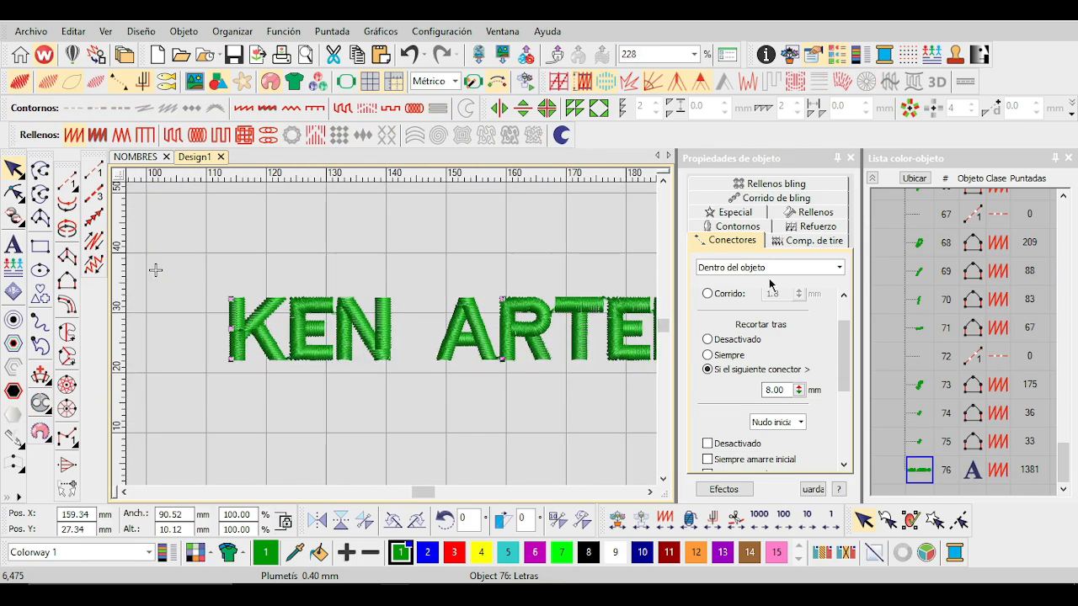
pyautogui.scroll(1, 446, 339)
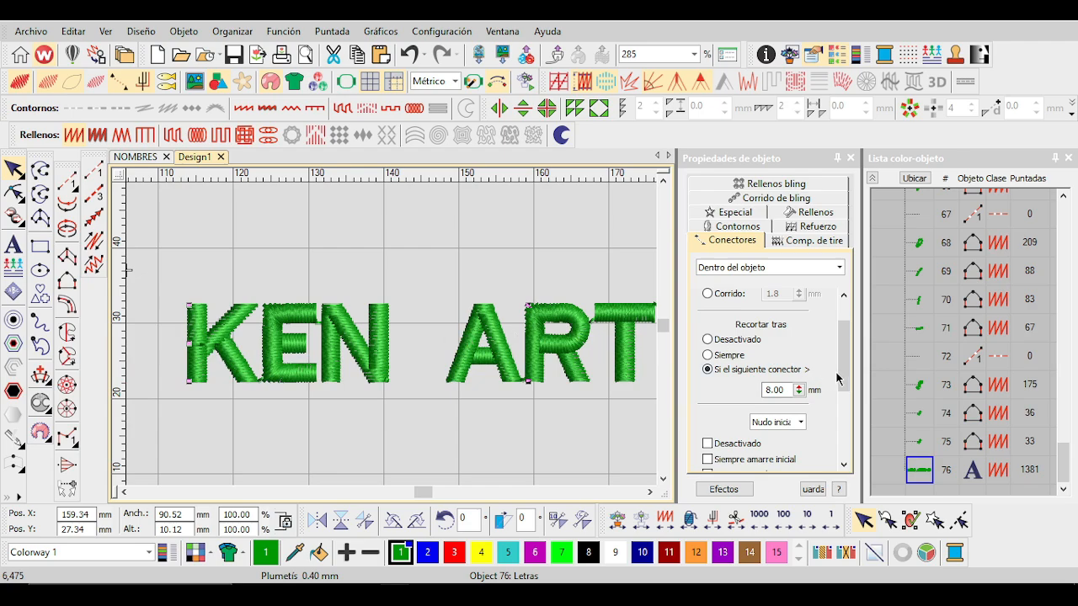
pyautogui.moveTo(838, 379); pyautogui.dragTo(838, 358)
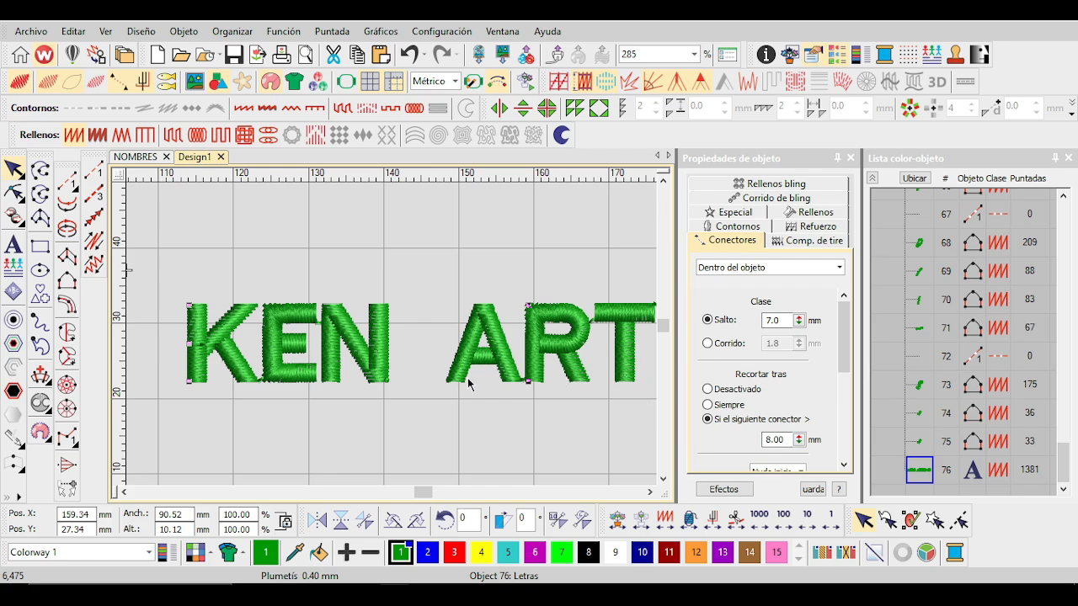
pyautogui.scroll(2, 468, 384)
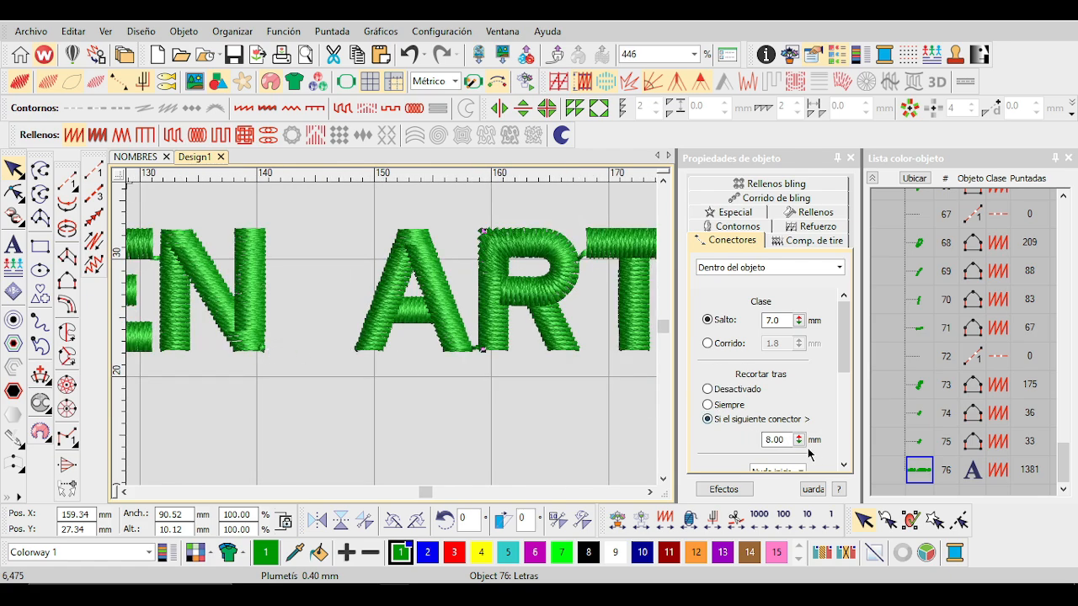
# Try a trim threshold of 13.00 mm for connectors inside the KEN ARTEMB lettering, returning it to 8.00 mm.
pyautogui.moveTo(800, 444); pyautogui.dragTo(715, 364)
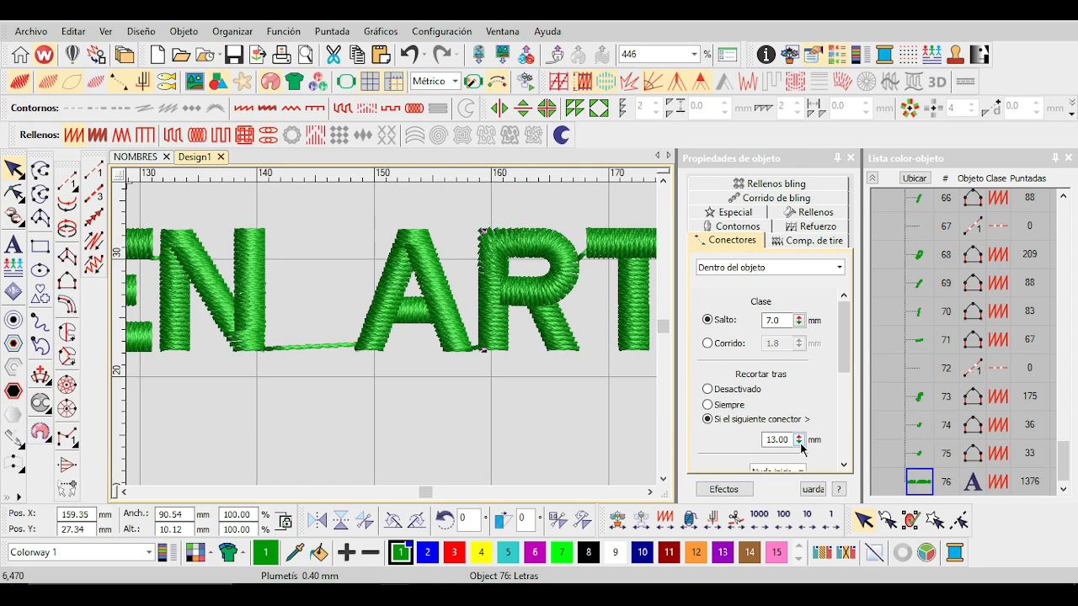
pyautogui.moveTo(801, 445); pyautogui.dragTo(721, 457)
pyautogui.moveTo(800, 444); pyautogui.dragTo(721, 442)
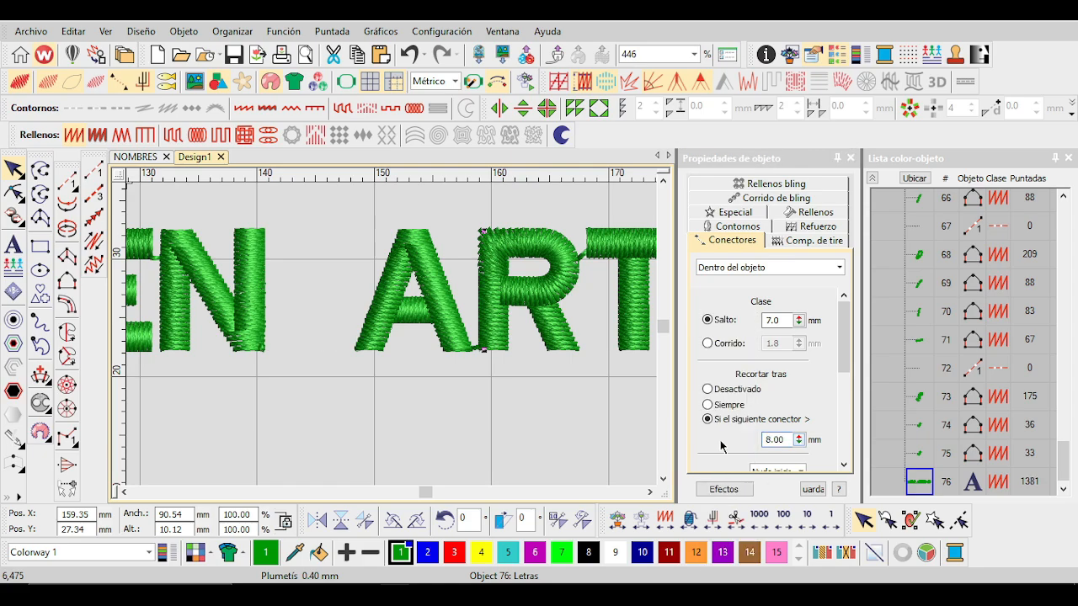
# Set the trim threshold for connectors inside the KEN ARTEMB lettering to 18.50 mm.
pyautogui.moveTo(800, 444); pyautogui.dragTo(721, 426)
pyautogui.moveTo(801, 445); pyautogui.dragTo(719, 481)
pyautogui.moveTo(801, 444); pyautogui.dragTo(719, 331)
# Examine the connector stitches running from the N of KEN to the A of ARTEMB.
pyautogui.scroll(-2, 396, 373)
pyautogui.scroll(-1, 344, 332)
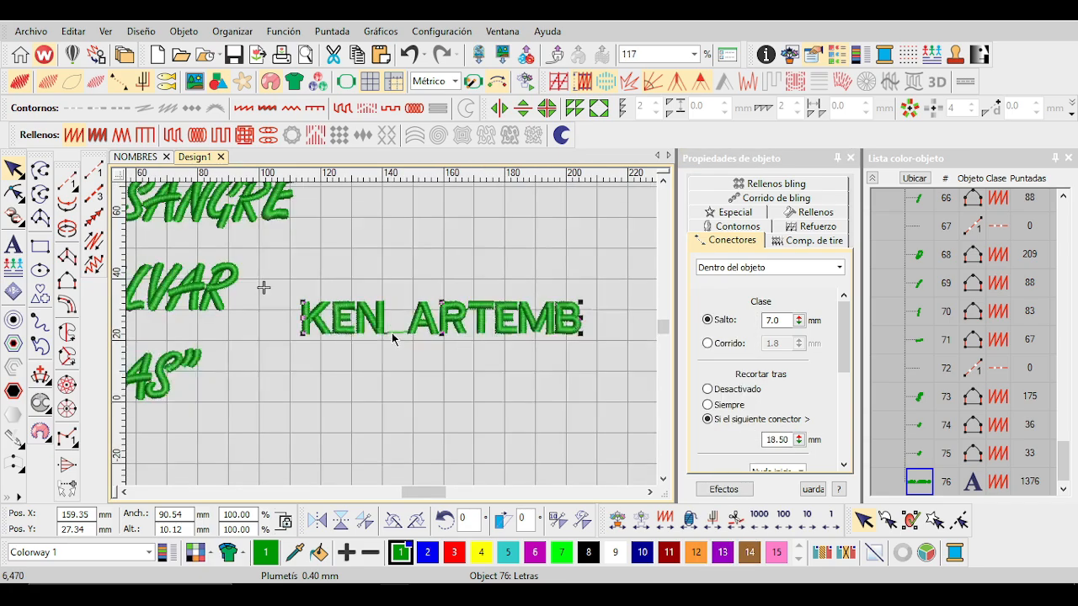
pyautogui.scroll(3, 392, 338)
pyautogui.scroll(-2, 392, 338)
pyautogui.scroll(2, 392, 339)
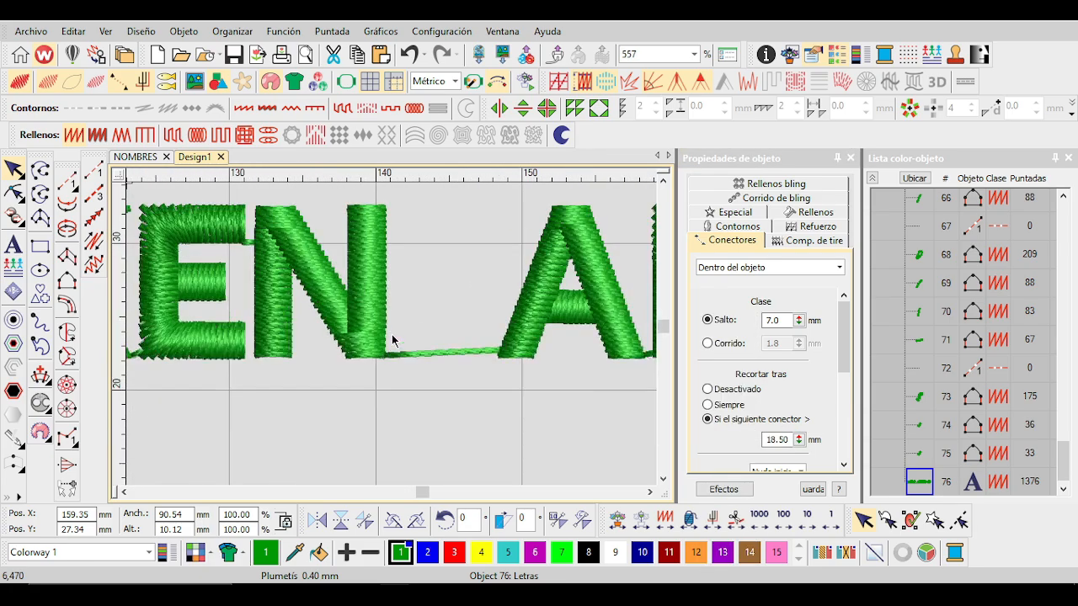
pyautogui.scroll(1, 392, 334)
pyautogui.scroll(-2, 391, 334)
pyautogui.scroll(1, 391, 334)
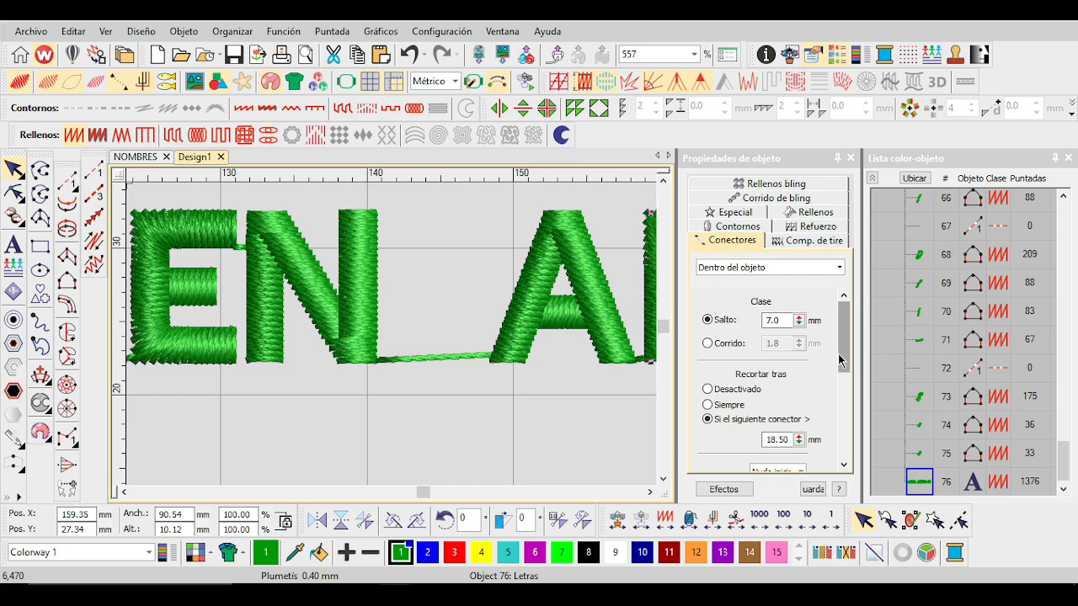
# Display the Amarre final conditions inside the KEN ARTEMB lettering and enable Siempre amarre final.
pyautogui.moveTo(839, 360); pyautogui.dragTo(849, 424)
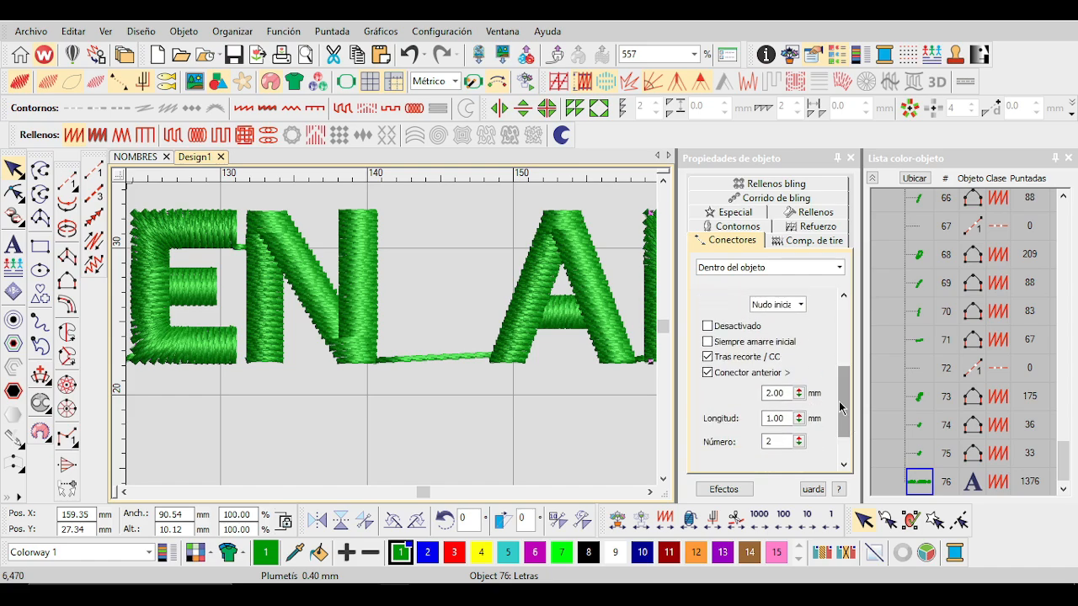
pyautogui.click(801, 304)
pyautogui.click(771, 336)
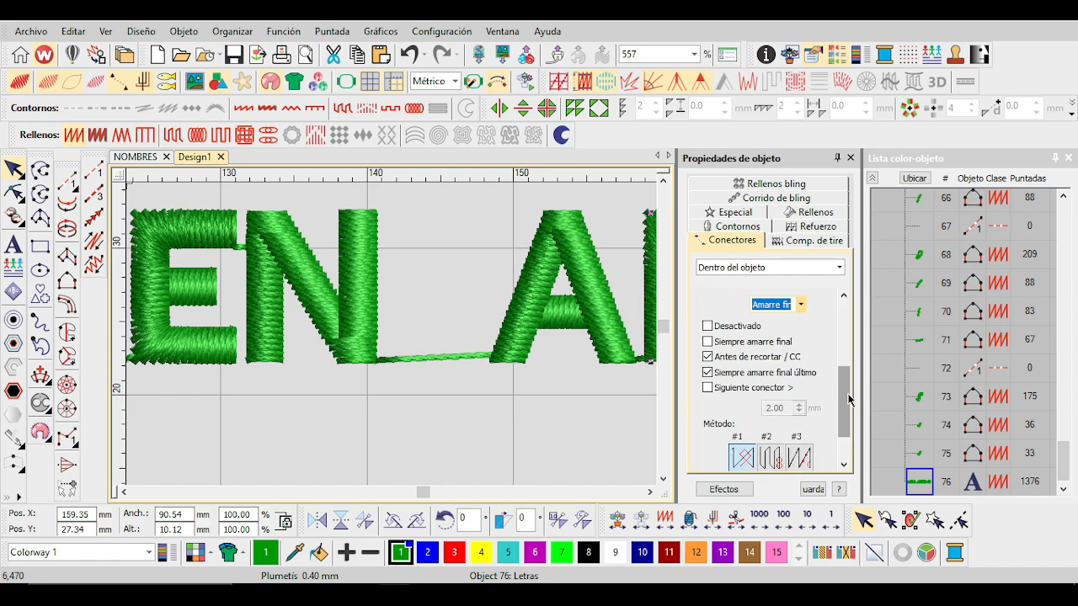
pyautogui.scroll(-1, 850, 400)
# Inspect the tie-offs and connectors between all letters of KEN ARTEMB, including the gap between the two words.
pyautogui.scroll(10, 391, 334)
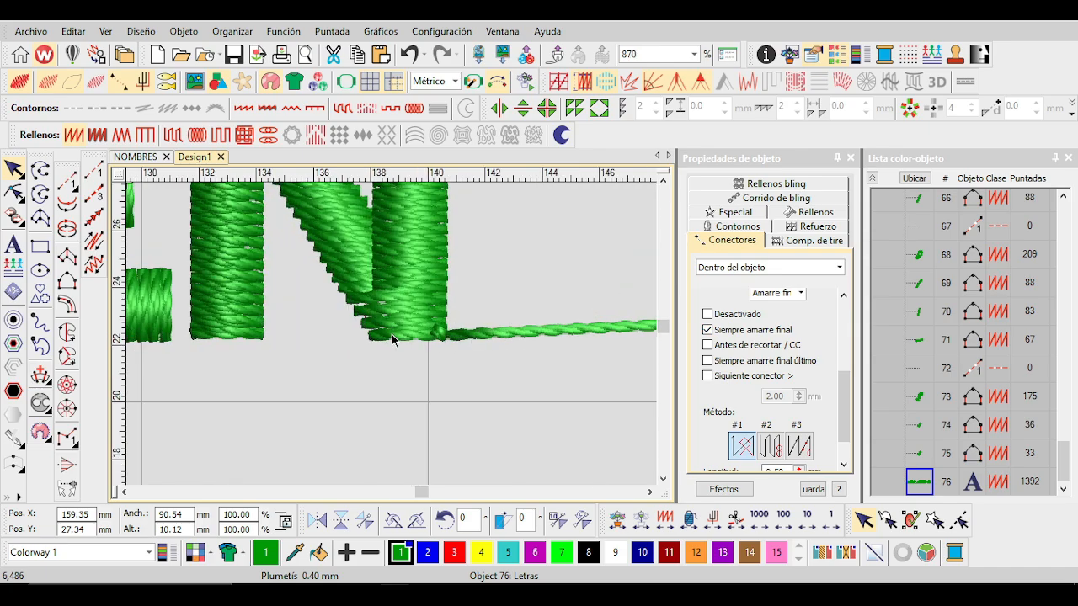
pyautogui.scroll(-8, 434, 340)
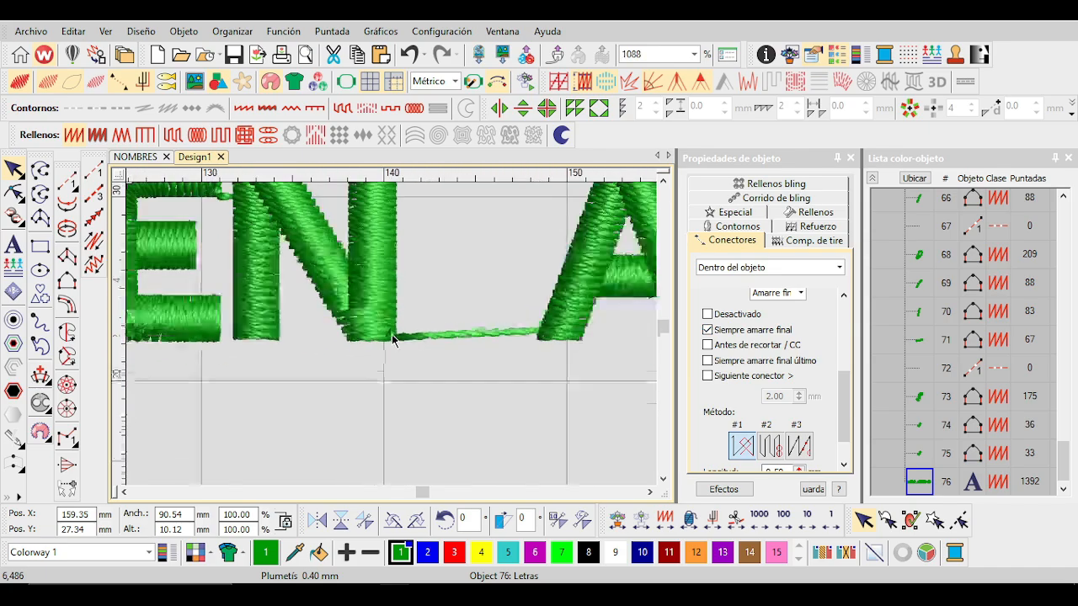
pyautogui.scroll(3, 409, 345)
pyautogui.scroll(-2, 410, 346)
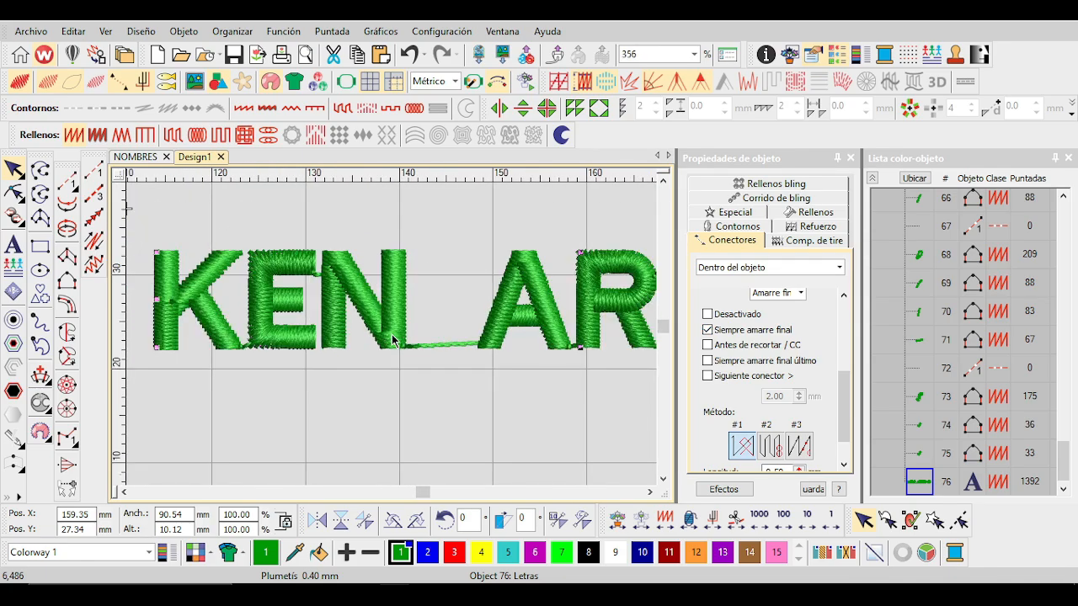
pyautogui.scroll(-3, 356, 344)
pyautogui.scroll(3, 398, 315)
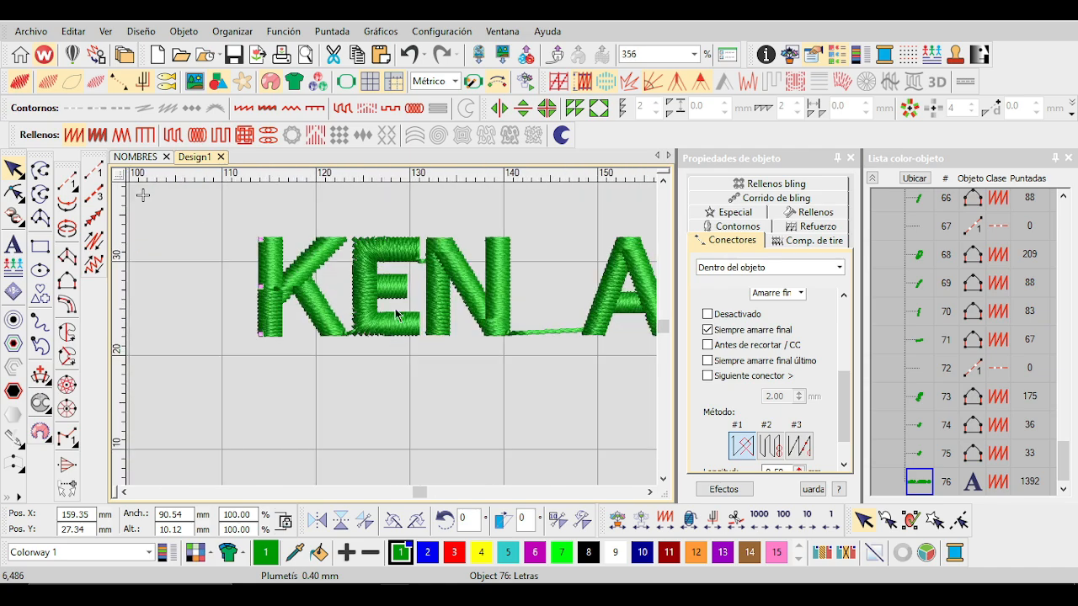
pyautogui.scroll(-4, 395, 341)
pyautogui.scroll(2, 438, 341)
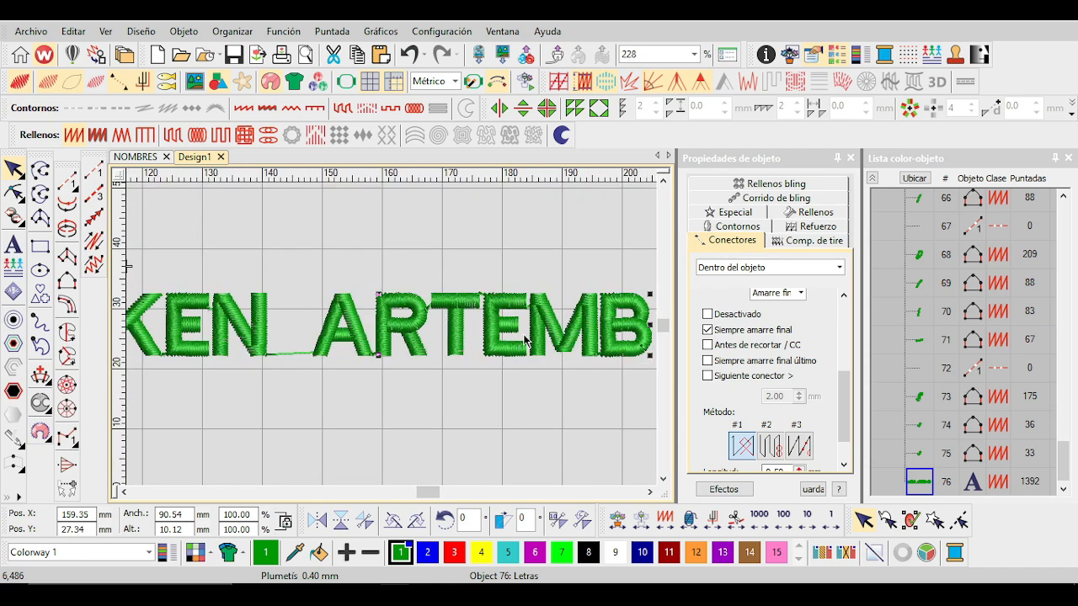
pyautogui.scroll(-2, 363, 339)
pyautogui.scroll(1, 363, 338)
pyautogui.scroll(1, 392, 340)
pyautogui.hscroll(3, 418, 340)
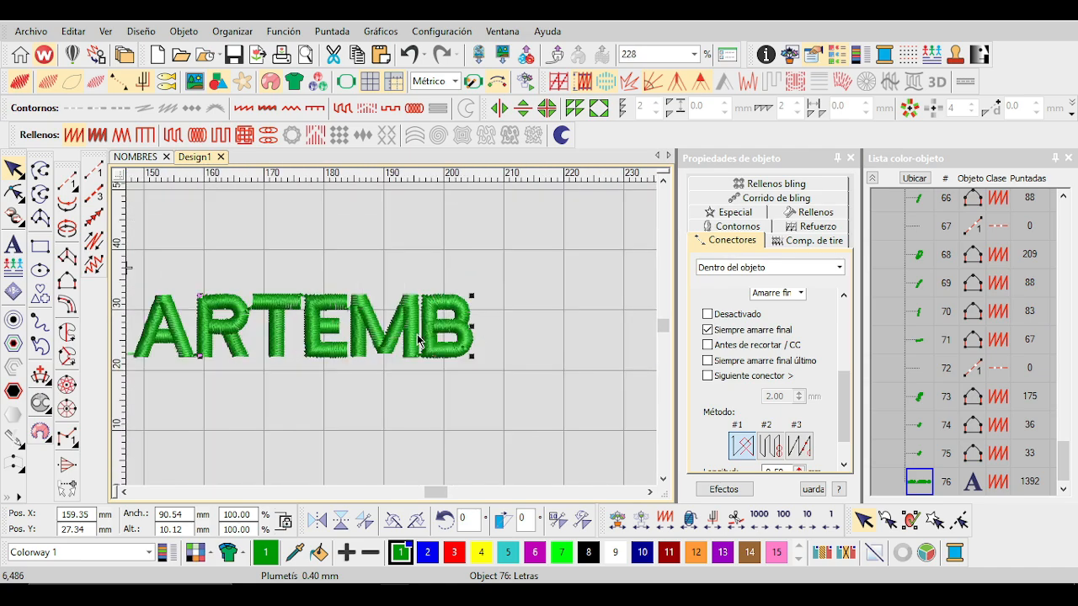
pyautogui.scroll(-2, 403, 339)
pyautogui.scroll(1, 336, 337)
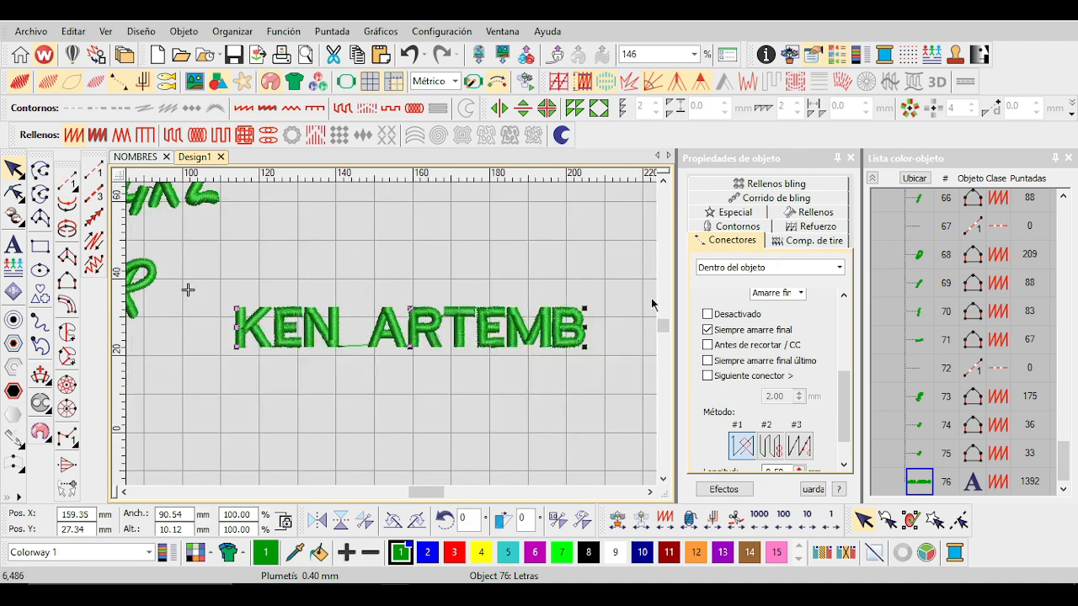
# Display the lettering's connector settings for Después del objeto and examine the end of the final letter B.
pyautogui.click(725, 272)
pyautogui.click(726, 280)
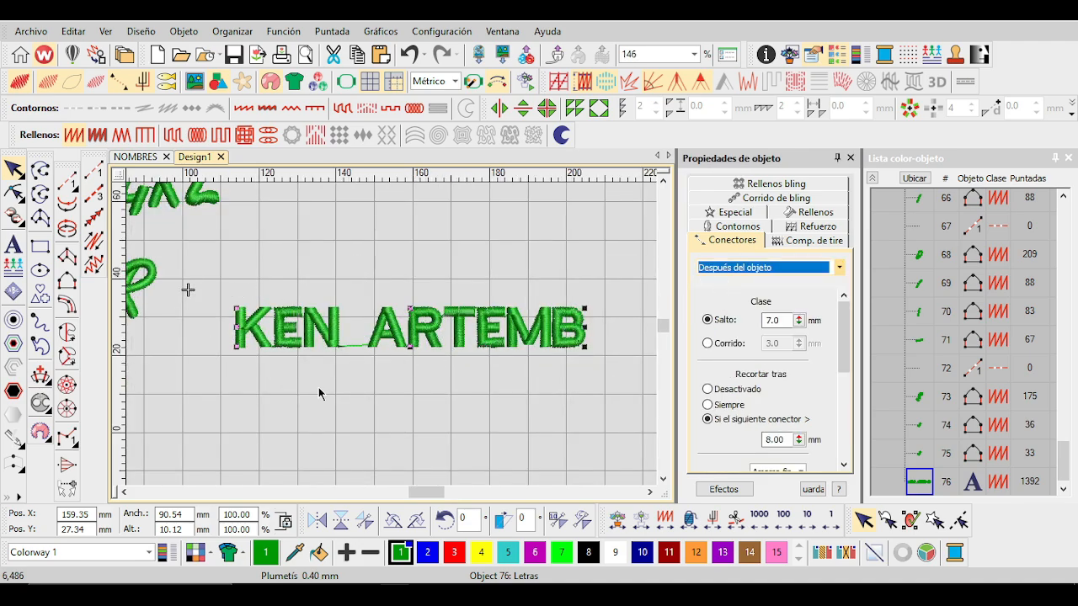
pyautogui.scroll(8, 391, 334)
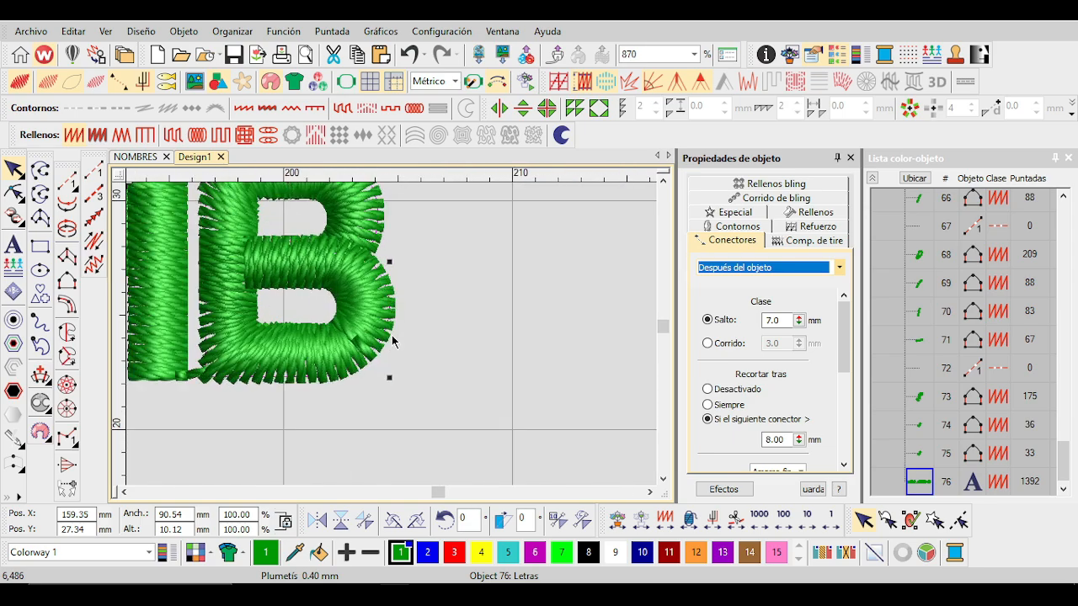
# Place two copies of the KEN ARTEMB lettering to the right of the original and shift the original slightly down and left.
pyautogui.scroll(-8, 381, 360)
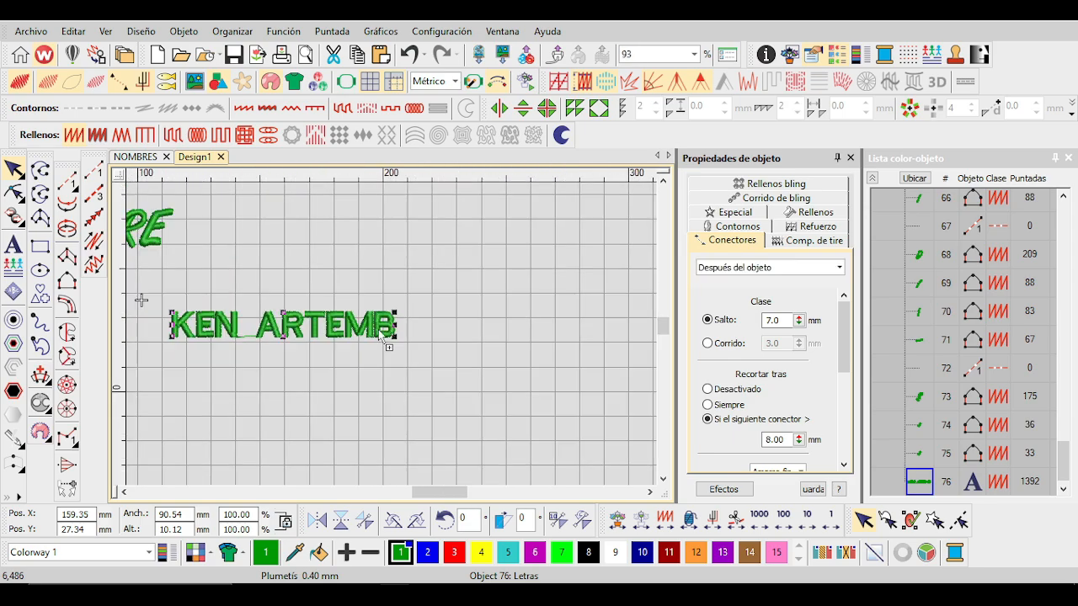
pyautogui.moveTo(288, 328); pyautogui.dragTo(528, 311)
pyautogui.scroll(3, 358, 337)
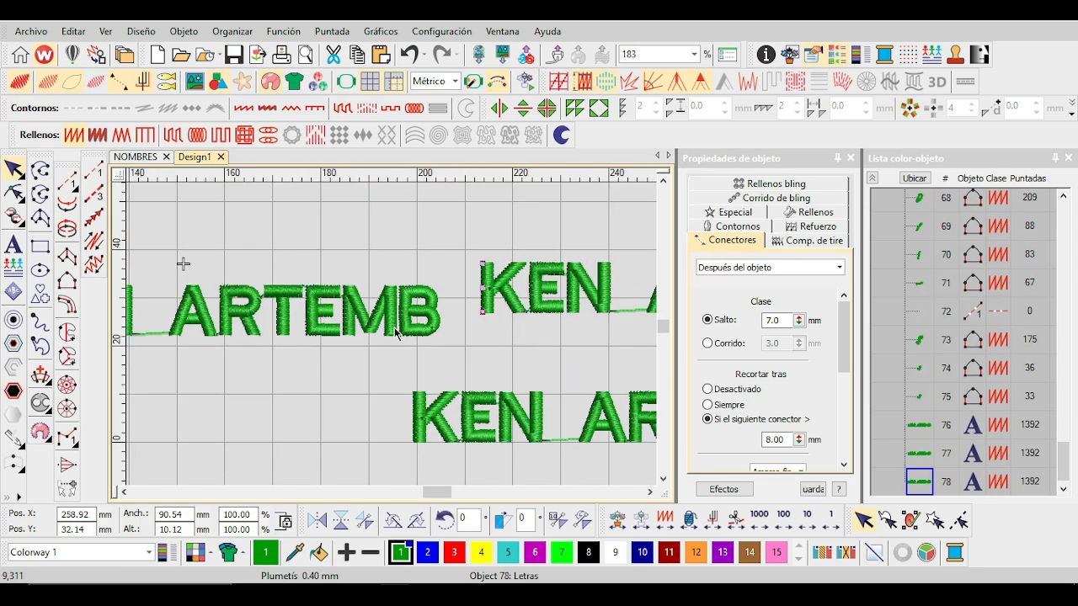
pyautogui.moveTo(396, 326); pyautogui.dragTo(366, 348)
# Set the Después del objeto trim distance of all three KEN ARTEMB letterings to 27.30 mm.
pyautogui.keyDown('ctrl'); pyautogui.click(443, 413); pyautogui.keyUp('ctrl')
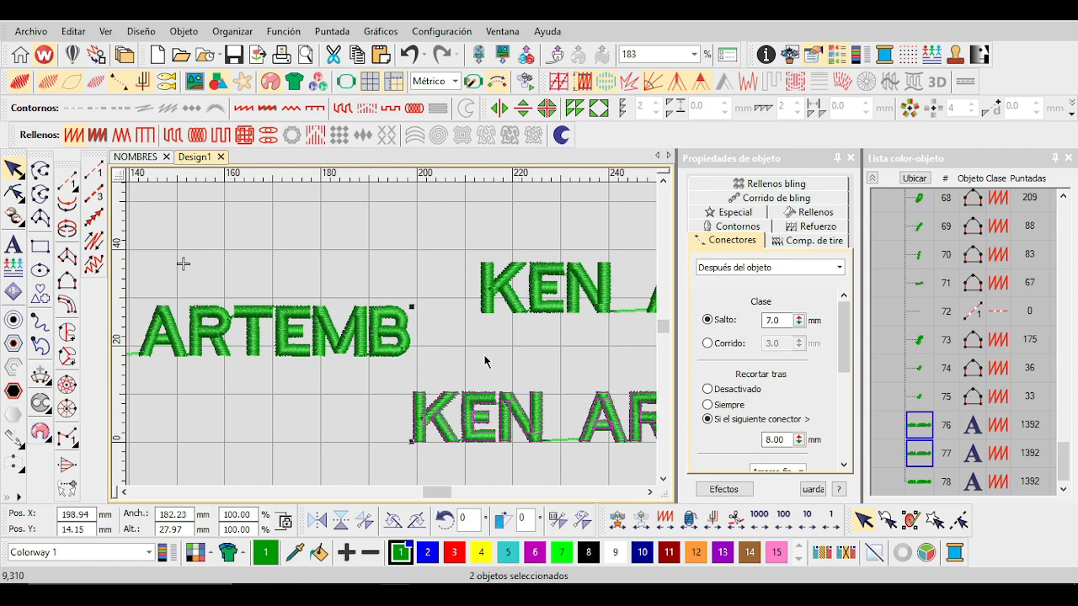
pyautogui.keyDown('ctrl'); pyautogui.click(536, 290); pyautogui.keyUp('ctrl')
pyautogui.click(748, 268)
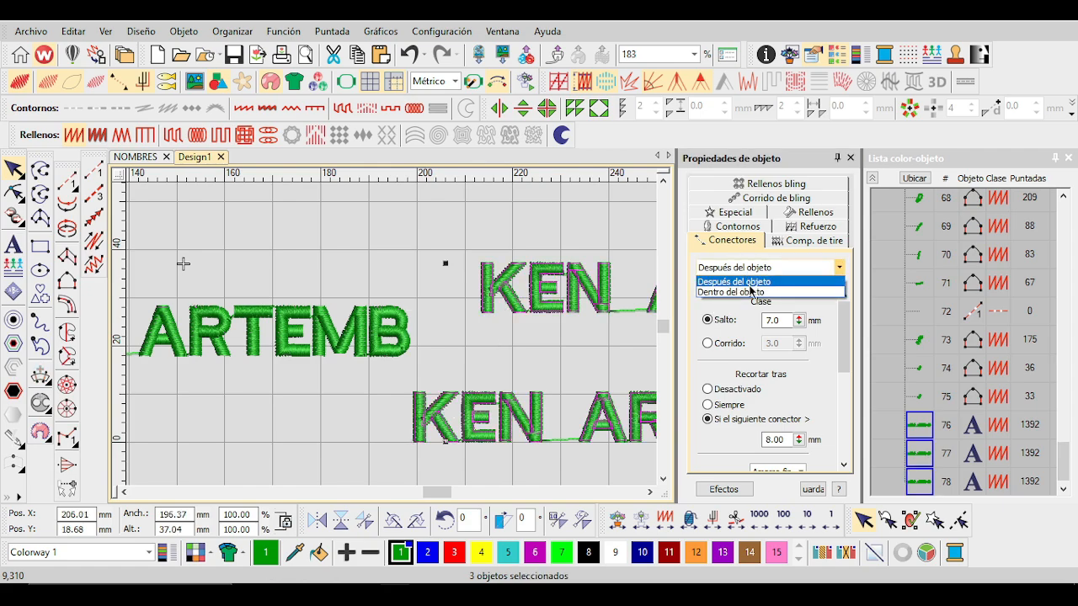
pyautogui.click(733, 281)
pyautogui.moveTo(794, 438)
pyautogui.mouseDown()
pyautogui.moveTo(794, 404)
pyautogui.moveTo(794, 438)
pyautogui.mouseUp()
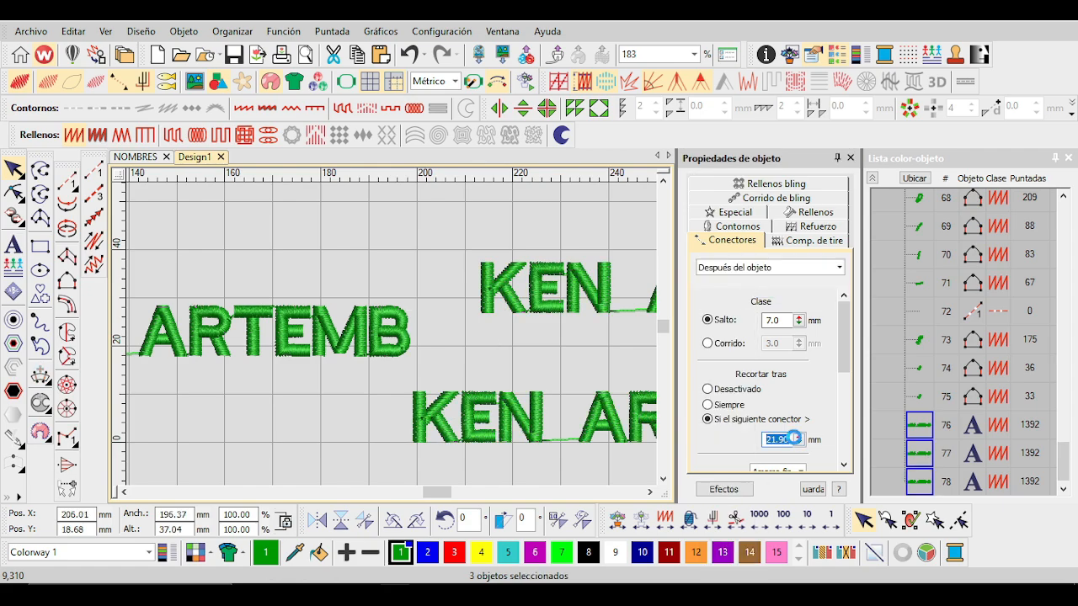
pyautogui.click(183, 265)
# Examine the connector from the original's final B to the next copy's K, and the connector between KEN and ARTEMB.
pyautogui.scroll(2, 392, 334)
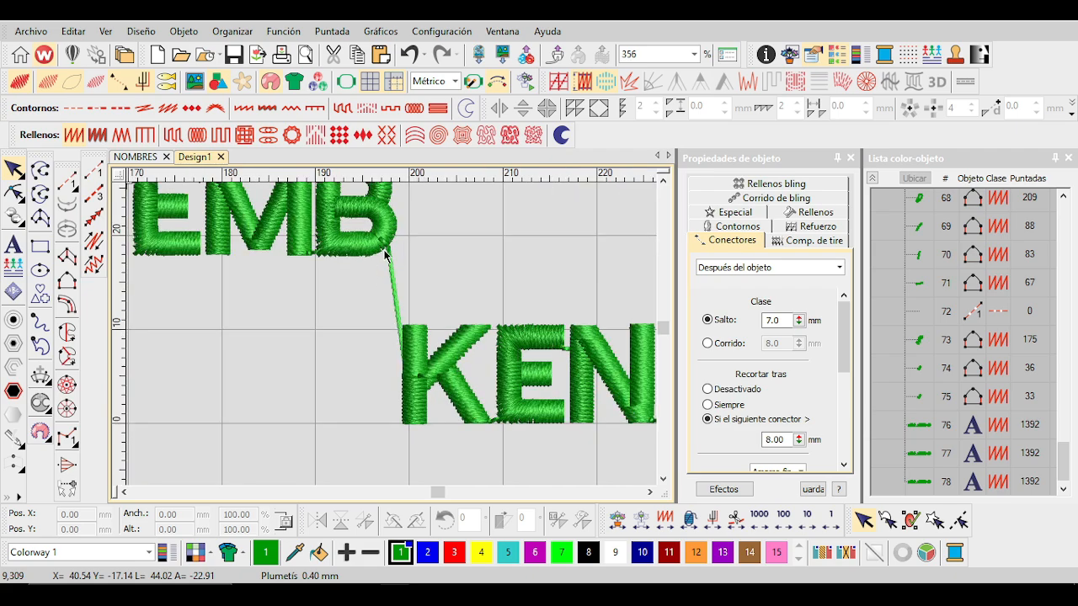
pyautogui.scroll(-2, 402, 352)
pyautogui.scroll(1, 392, 341)
pyautogui.scroll(-1, 393, 339)
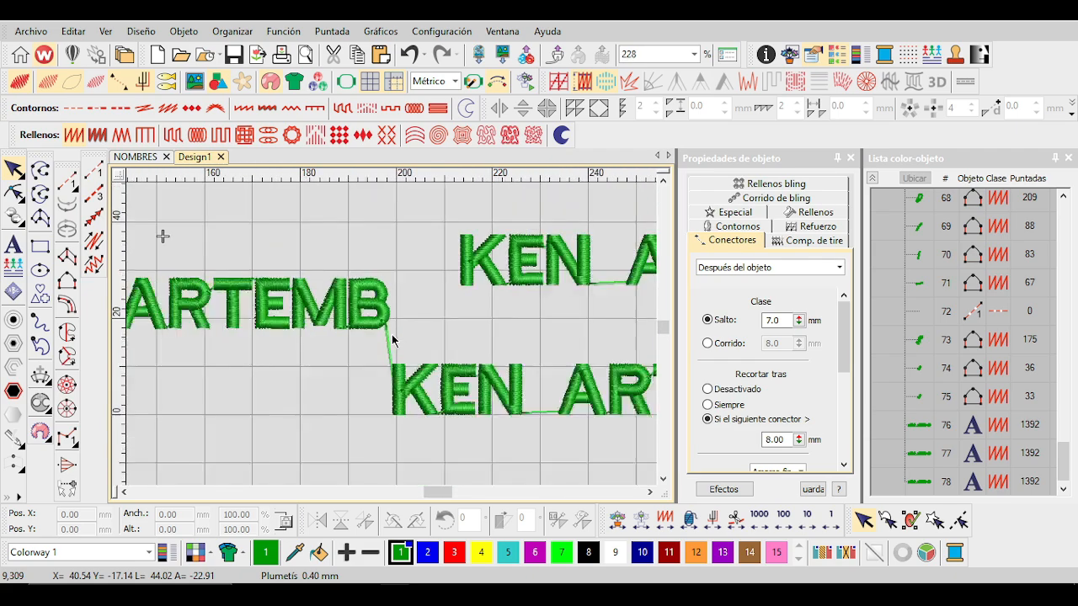
pyautogui.scroll(-1, 392, 340)
pyautogui.scroll(2, 392, 340)
pyautogui.scroll(-2, 392, 339)
pyautogui.scroll(-1, 393, 340)
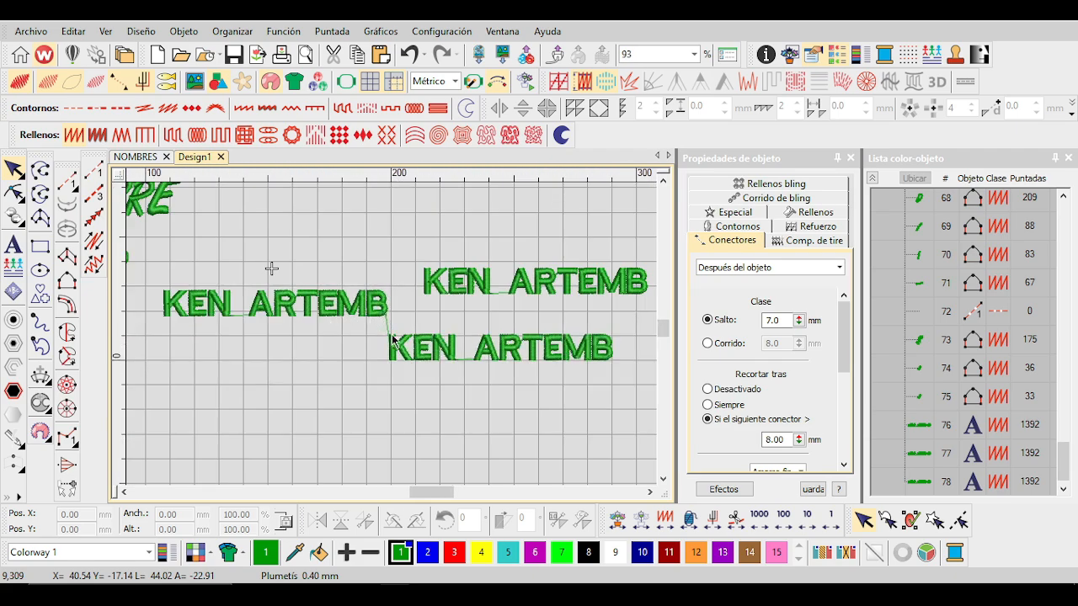
pyautogui.scroll(1, 392, 339)
pyautogui.scroll(1, 263, 337)
pyautogui.scroll(1, 434, 336)
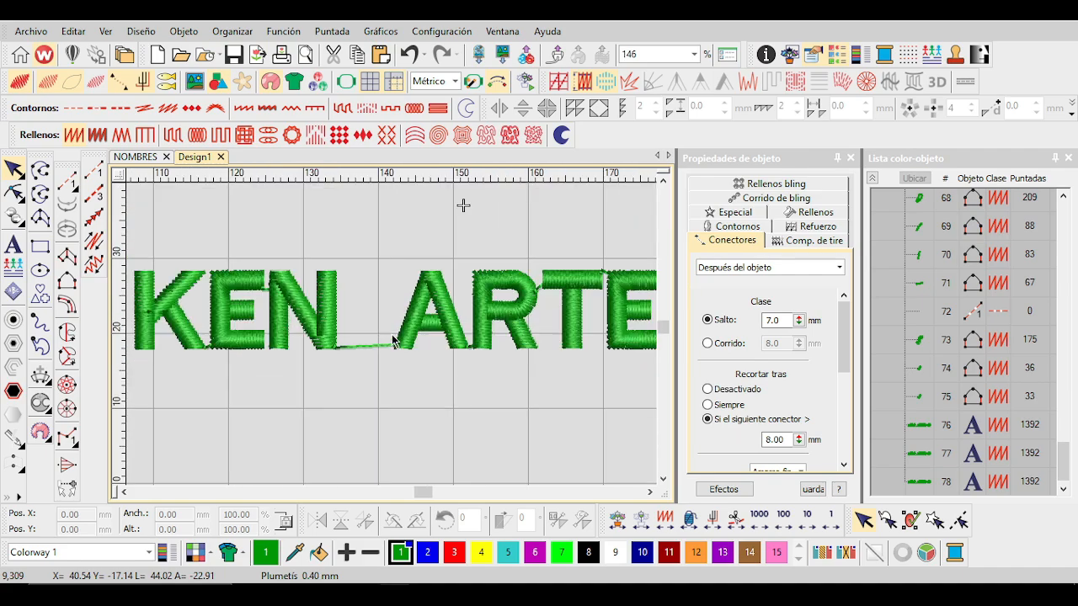
pyautogui.scroll(-2, 392, 341)
# Display the Dentro del objeto connector settings of the original lettering and review its trim and tie-off conditions.
pyautogui.click(392, 339)
pyautogui.scroll(3, 392, 339)
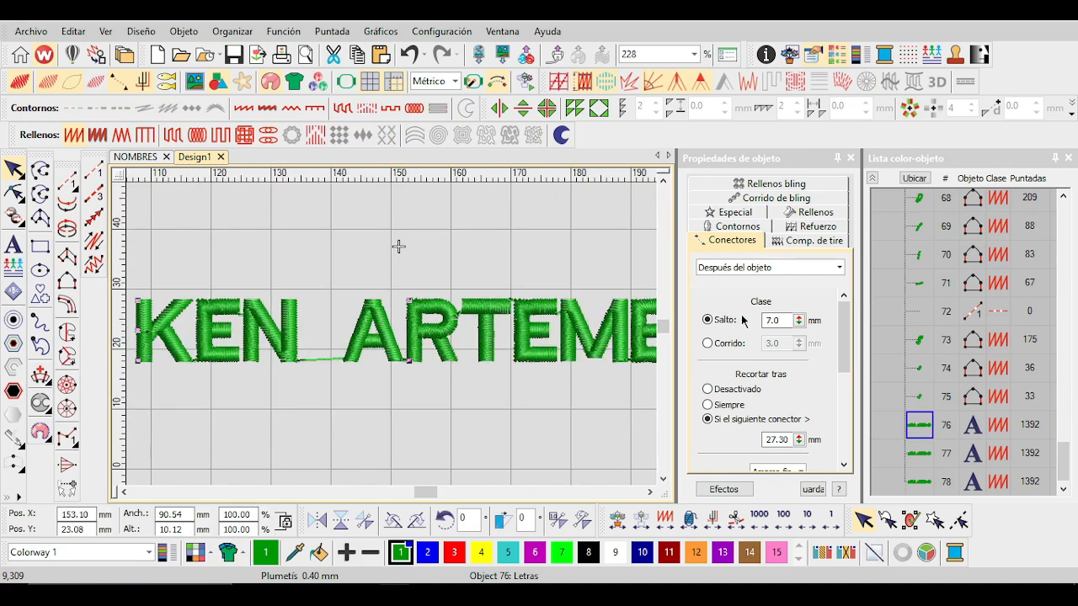
pyautogui.scroll(-1, 804, 305)
pyautogui.click(769, 267)
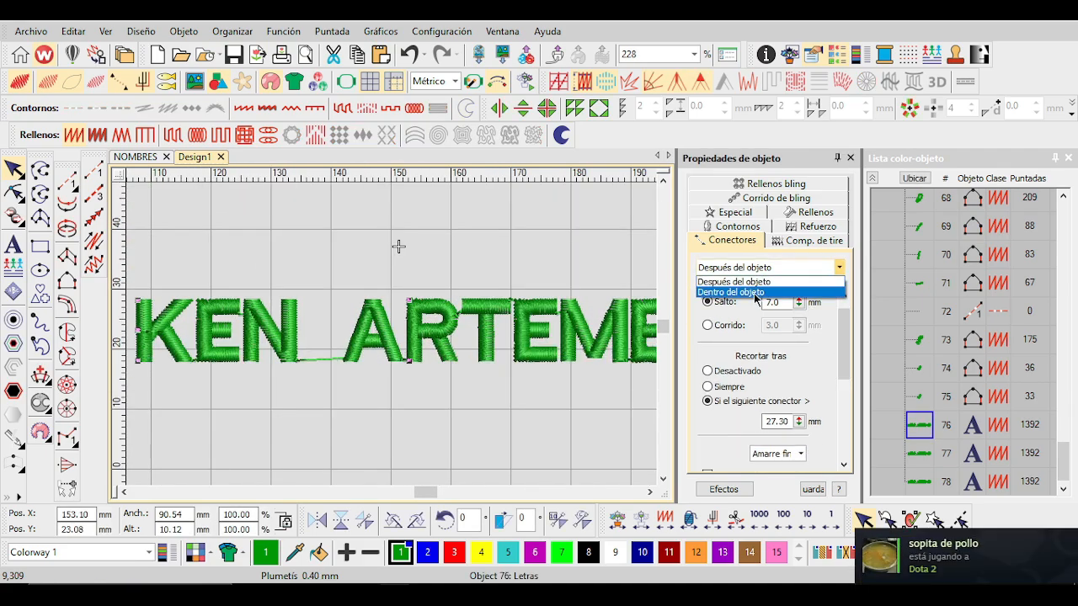
pyautogui.click(733, 291)
pyautogui.scroll(3, 847, 389)
pyautogui.scroll(-3, 800, 379)
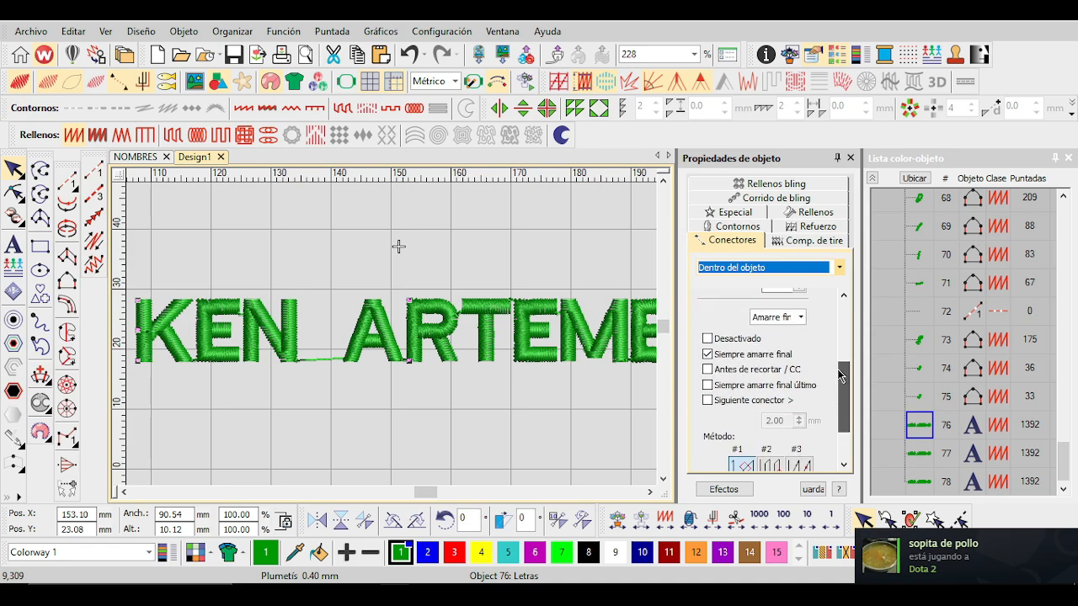
pyautogui.scroll(5, 758, 370)
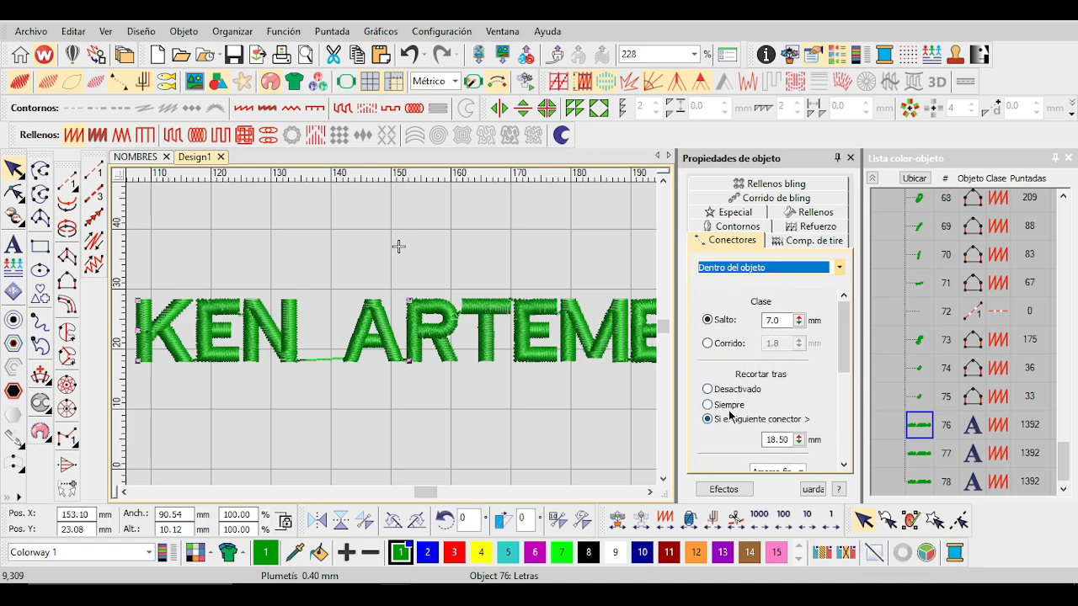
# Remove the two lettering copies and set the original's Dentro del objeto trim distance to 11.00 mm.
pyautogui.moveTo(724, 440); pyautogui.dragTo(723, 545)
pyautogui.press('z')
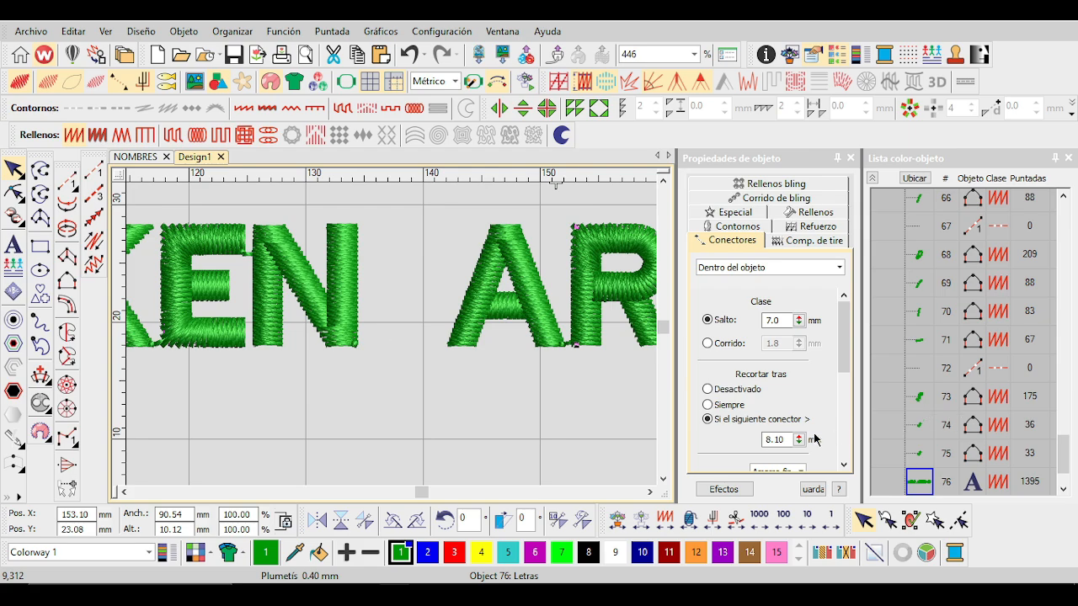
pyautogui.moveTo(799, 439)
pyautogui.mouseDown()
pyautogui.moveTo(722, 440)
pyautogui.moveTo(722, 396)
pyautogui.mouseUp()
pyautogui.scroll(1, 392, 341)
pyautogui.scroll(-2, 397, 340)
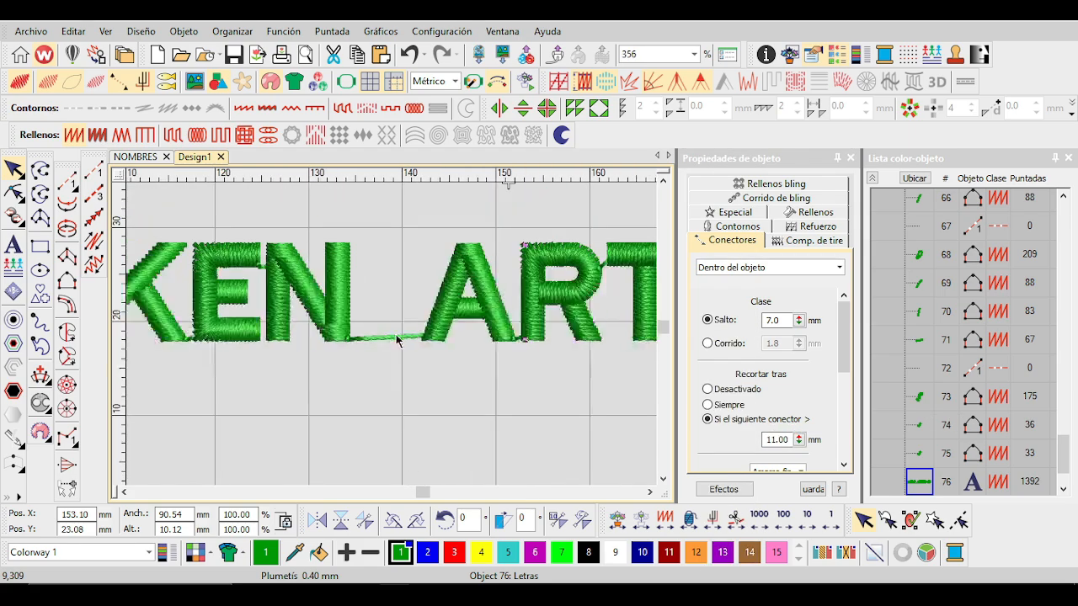
pyautogui.scroll(2, 397, 340)
pyautogui.scroll(-1, 830, 358)
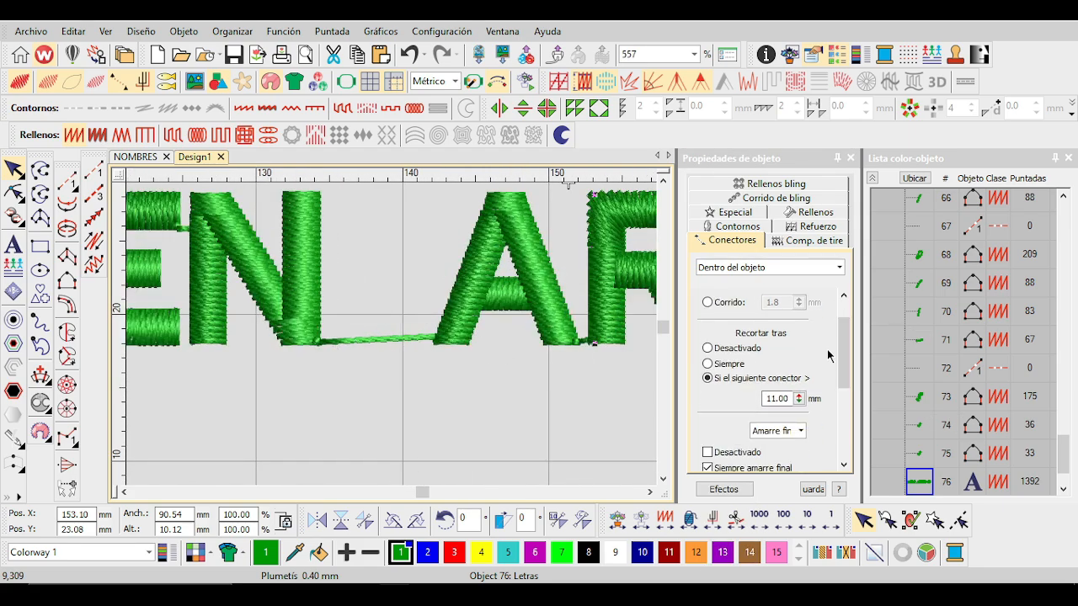
# Review the Amarre final conditions for Dentro del objeto alongside the connector between N and A.
pyautogui.scroll(1, 831, 357)
pyautogui.moveTo(845, 358); pyautogui.dragTo(845, 421)
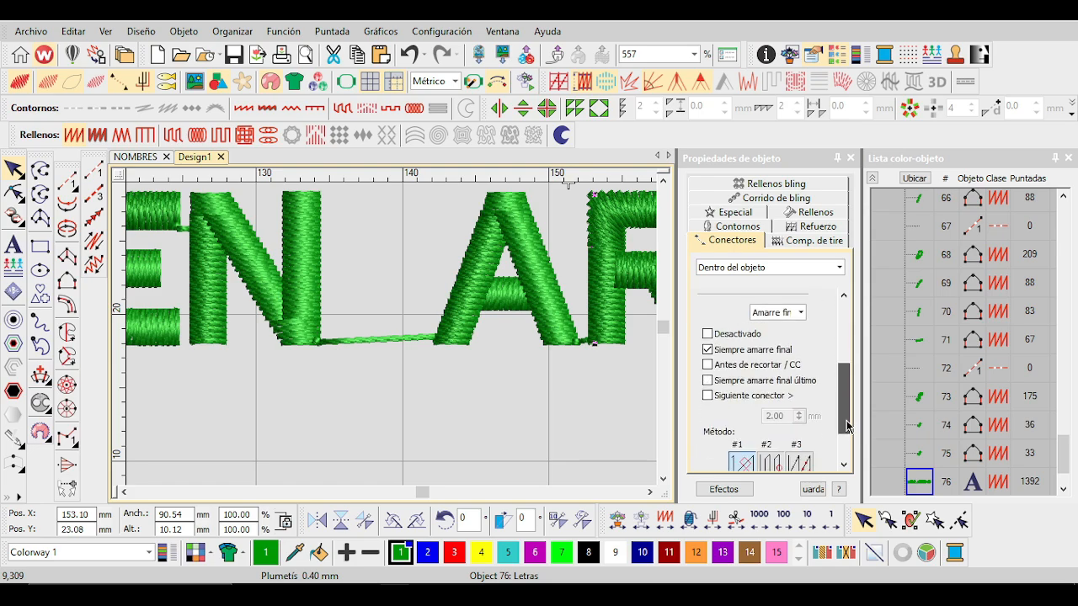
pyautogui.scroll(1, 334, 330)
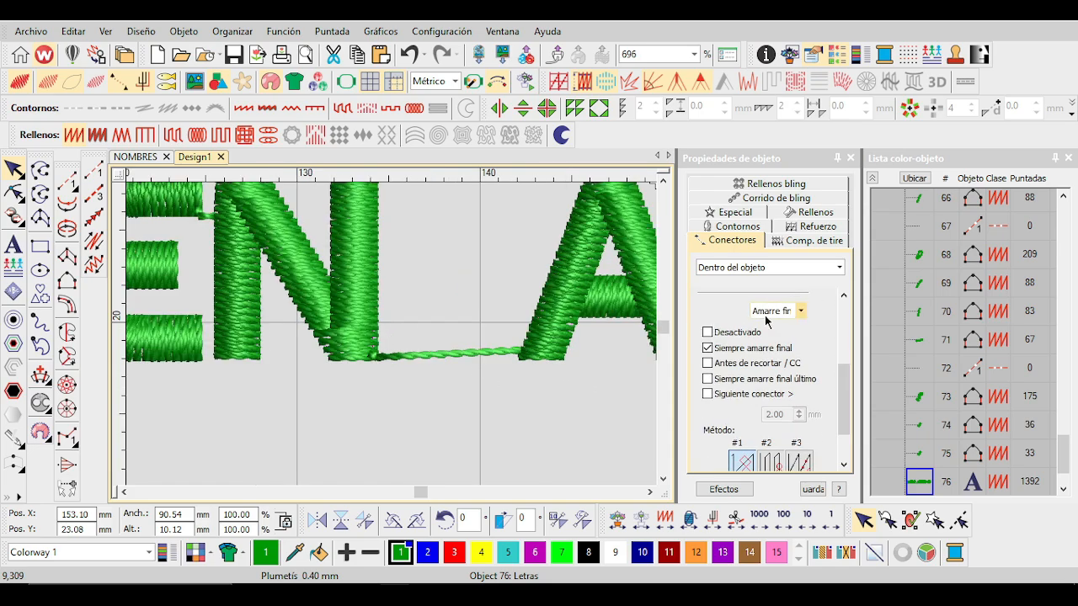
pyautogui.scroll(5, 850, 337)
pyautogui.scroll(-1, 851, 349)
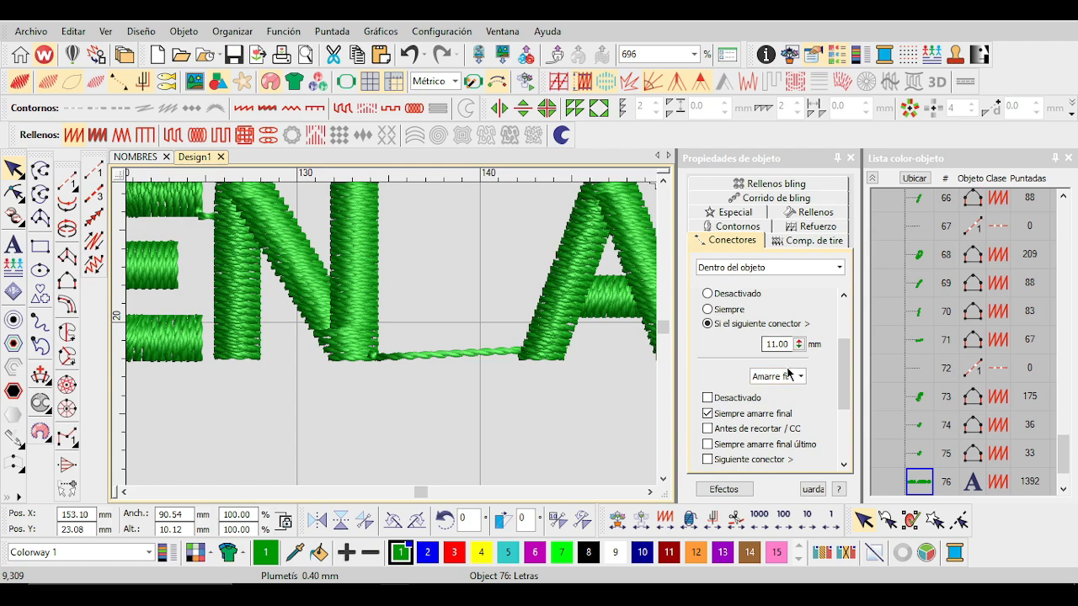
pyautogui.click(764, 267)
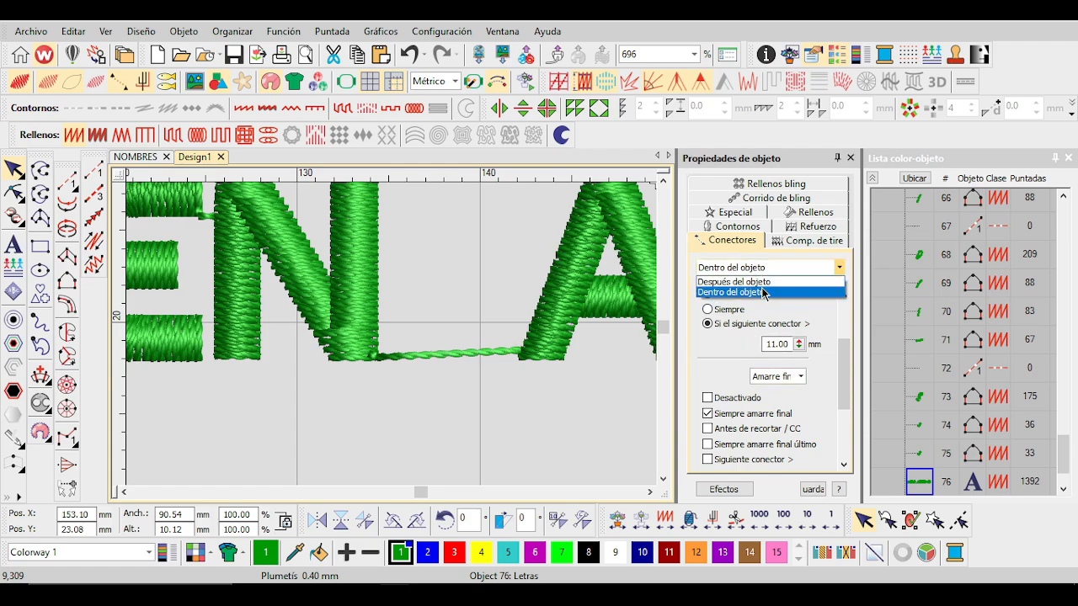
pyautogui.click(764, 291)
pyautogui.click(780, 378)
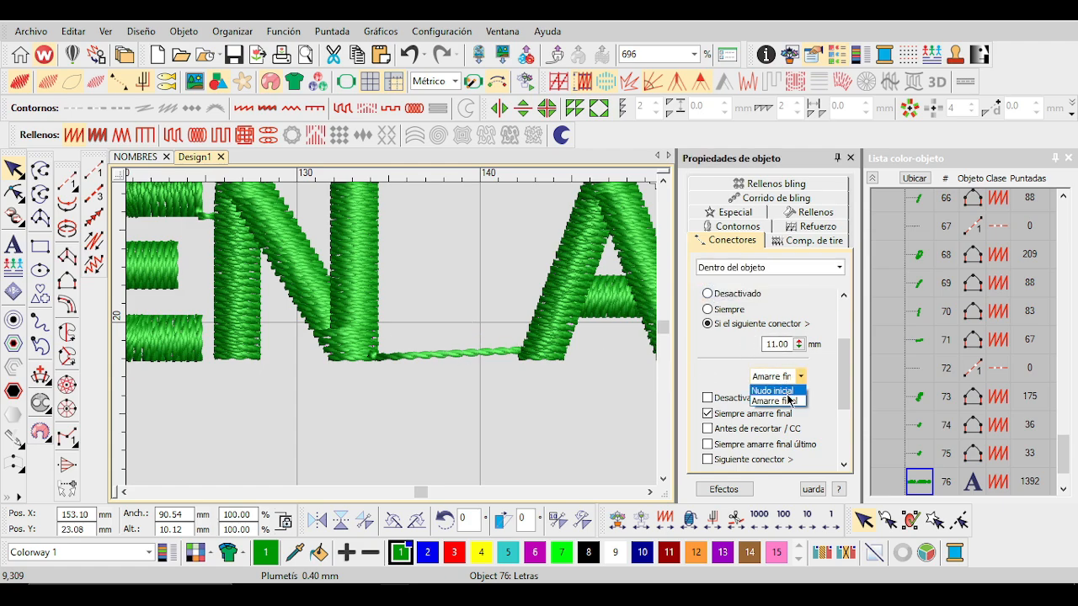
pyautogui.click(788, 405)
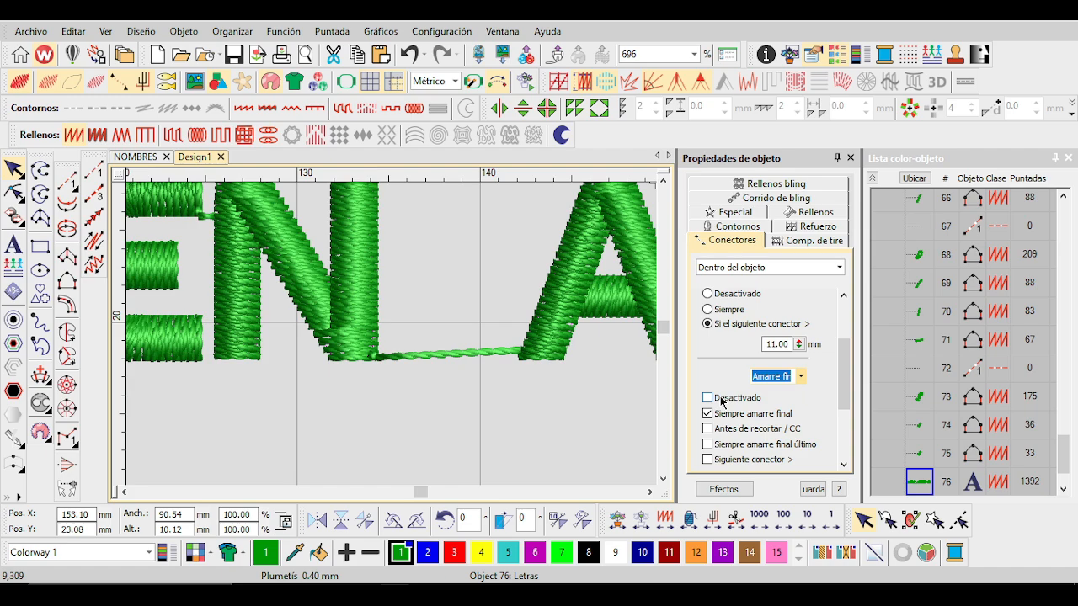
# Compare the connector start at the N with Dentro del objeto tie-offs on Siempre amarre final and on Desactivado, ending on Desactivado.
pyautogui.click(710, 400)
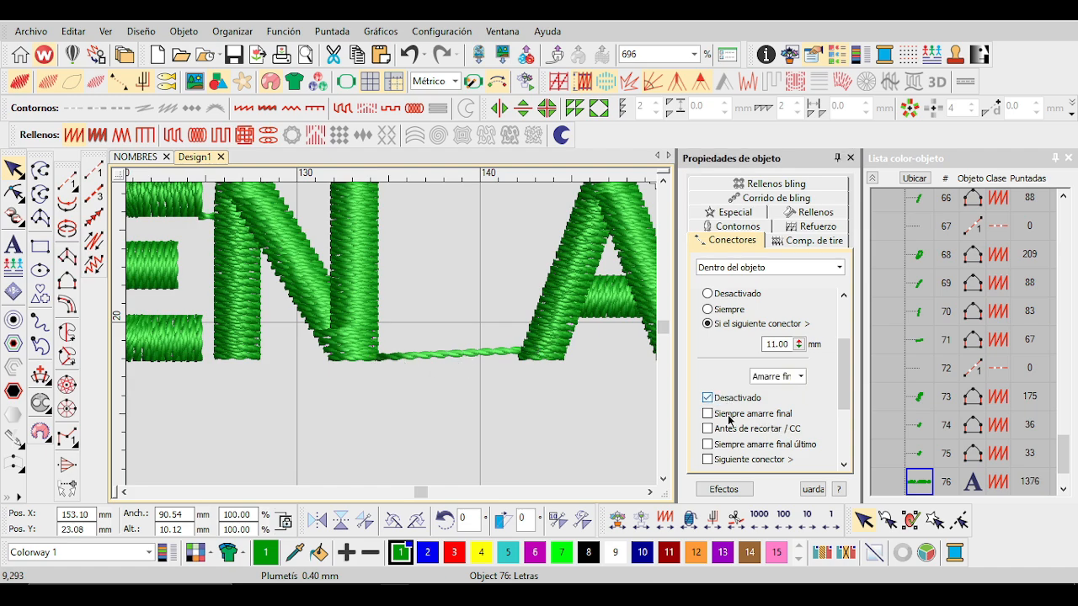
pyautogui.scroll(2, 397, 374)
pyautogui.click(709, 414)
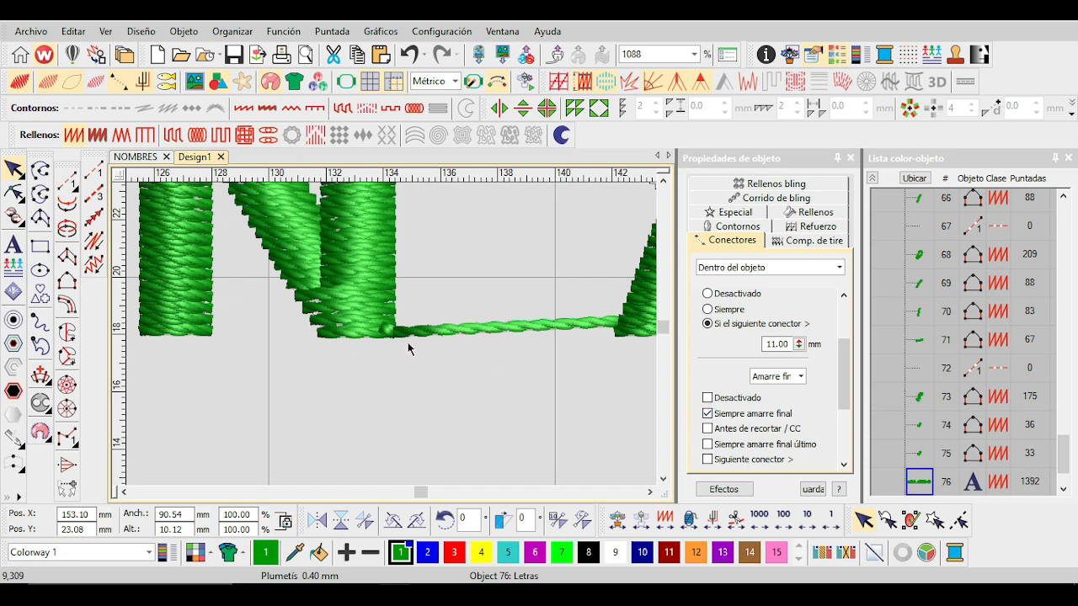
pyautogui.click(708, 398)
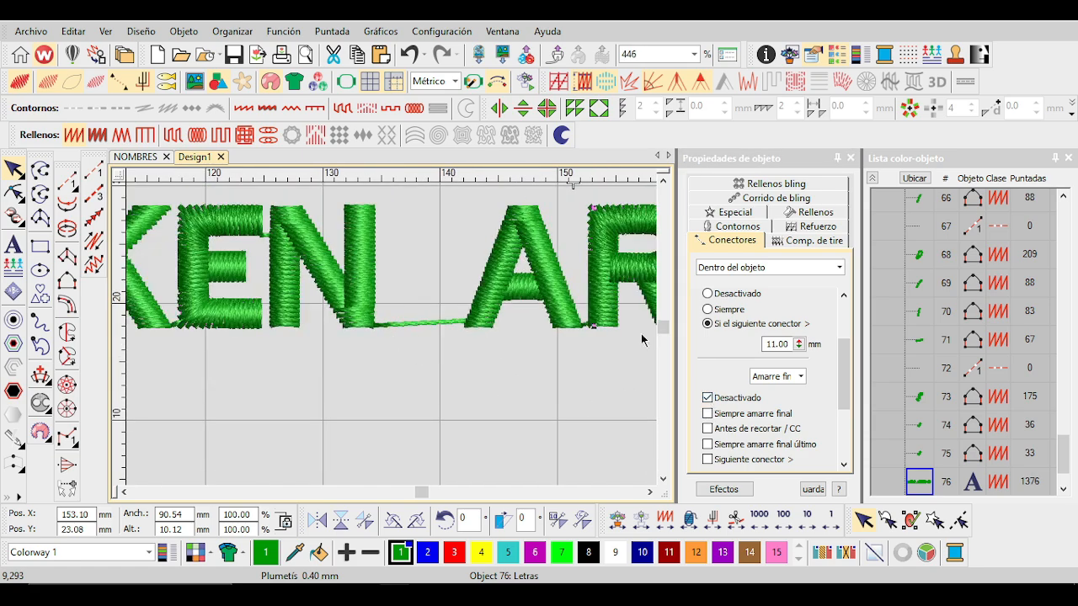
pyautogui.scroll(-3, 623, 337)
pyautogui.moveTo(848, 368)
pyautogui.mouseDown()
pyautogui.moveTo(848, 350)
pyautogui.moveTo(837, 366)
pyautogui.mouseUp()
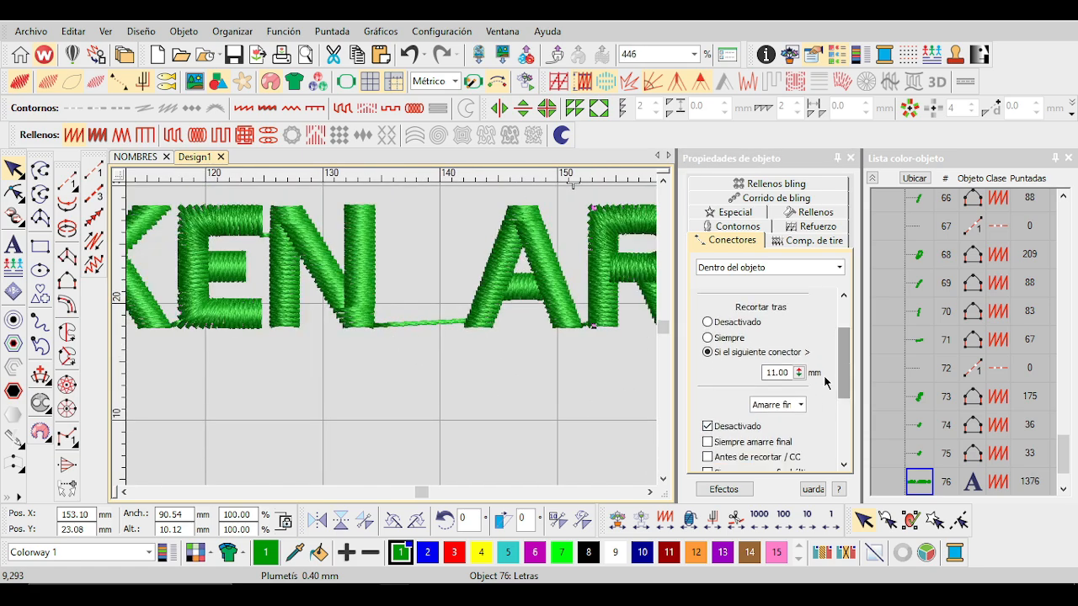
pyautogui.scroll(3, 393, 337)
pyautogui.scroll(3, 392, 337)
pyautogui.click(708, 442)
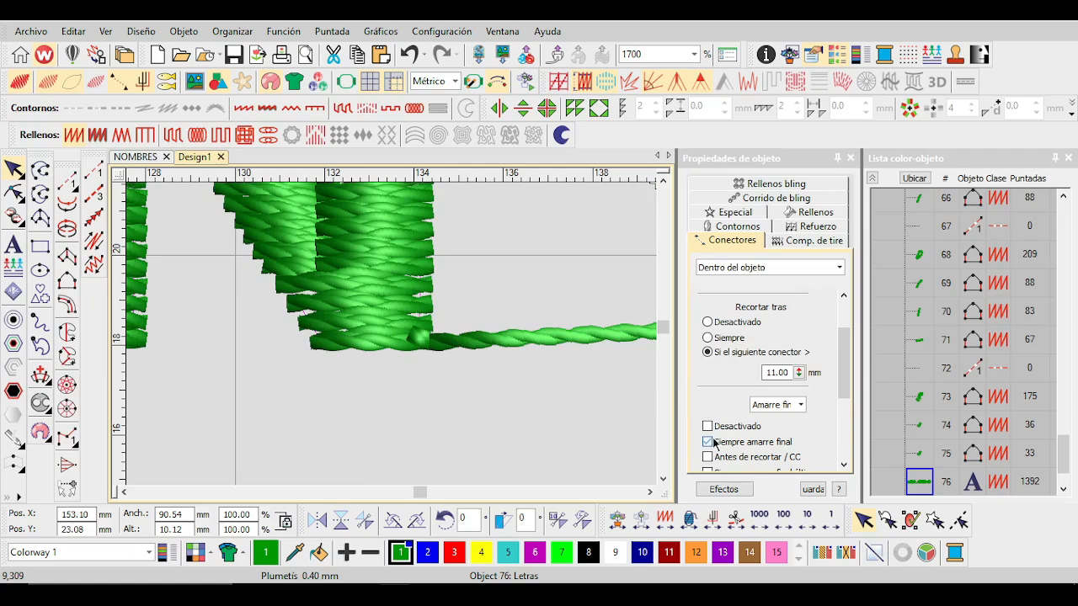
pyautogui.click(708, 426)
pyautogui.press('v')
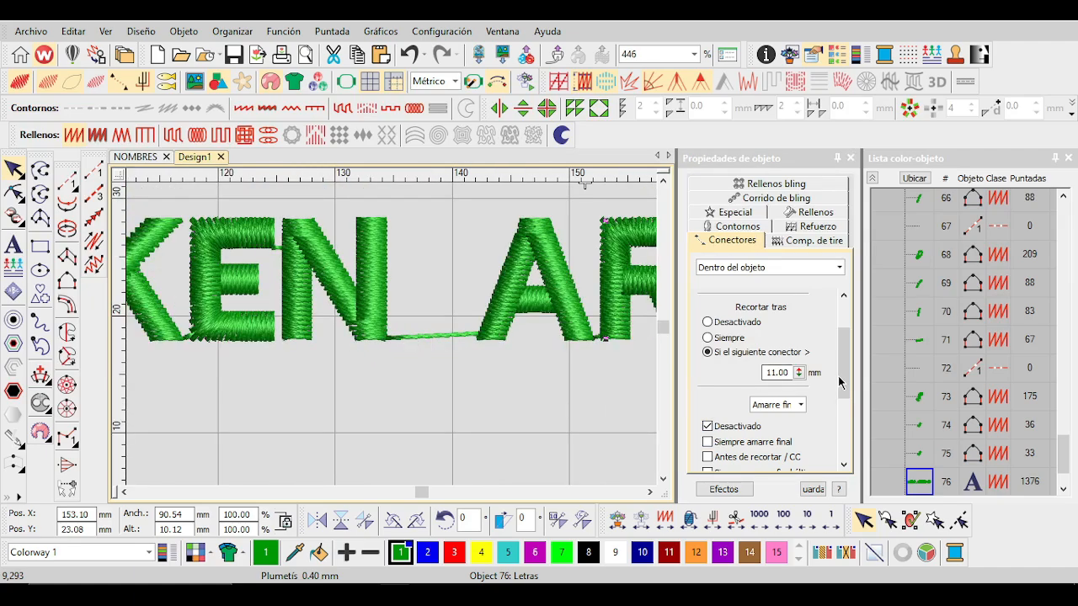
# Lower the Dentro del objeto trim distance of the lettering to 4.90 mm and check the gap between N and A.
pyautogui.moveTo(844, 368); pyautogui.dragTo(852, 334)
pyautogui.scroll(2, 367, 324)
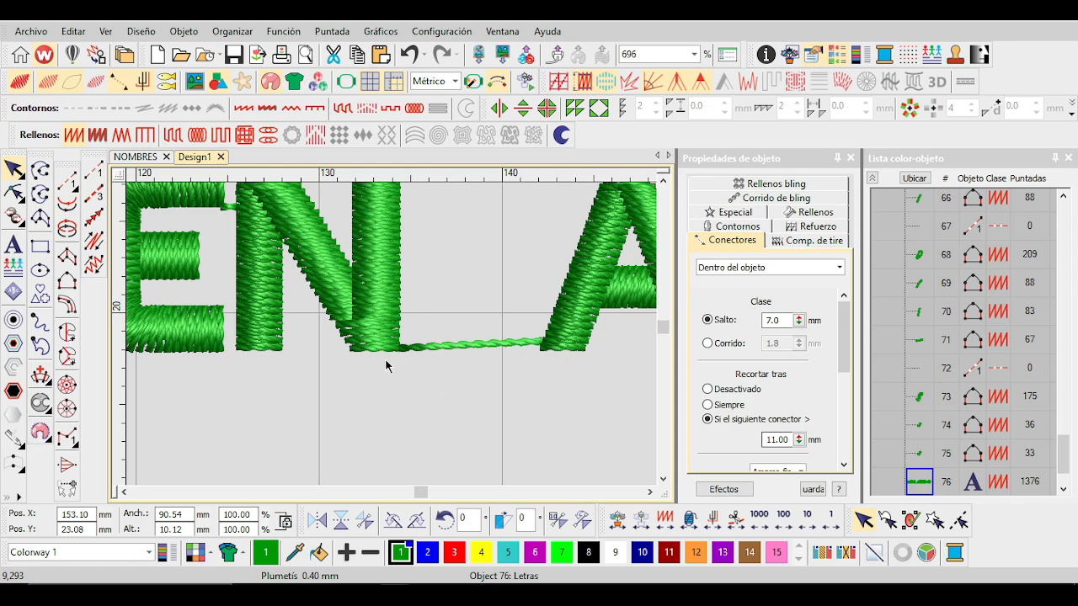
pyautogui.click(798, 440)
pyautogui.moveTo(722, 446); pyautogui.dragTo(720, 490)
pyautogui.scroll(3, 391, 335)
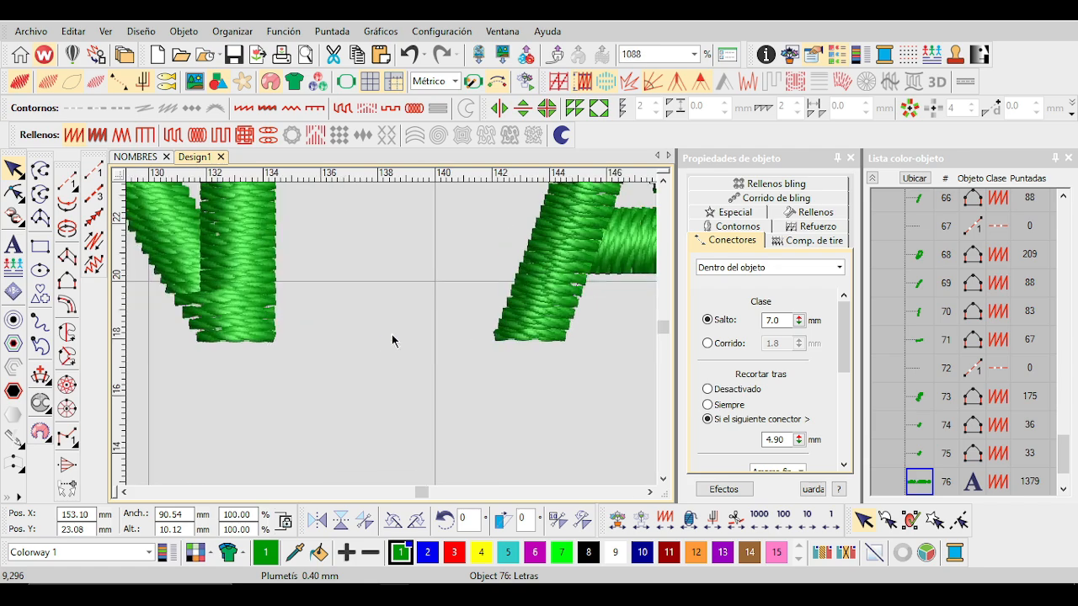
# Enable Siempre amarre final for Dentro del objeto and examine the tie-offs on the letters of KEN.
pyautogui.scroll(-3, 838, 352)
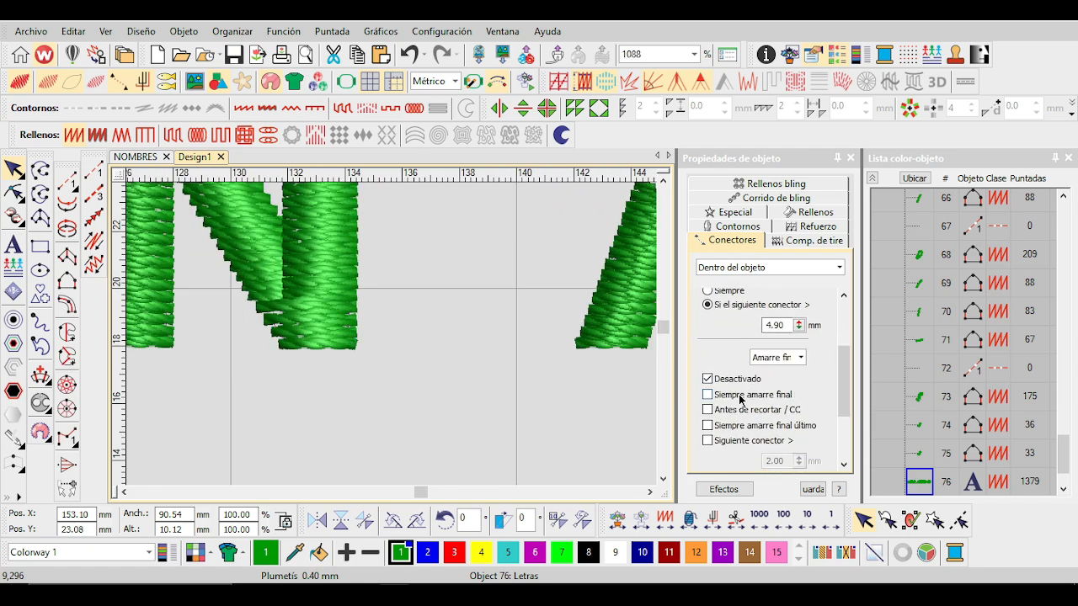
pyautogui.click(729, 395)
pyautogui.scroll(-3, 392, 334)
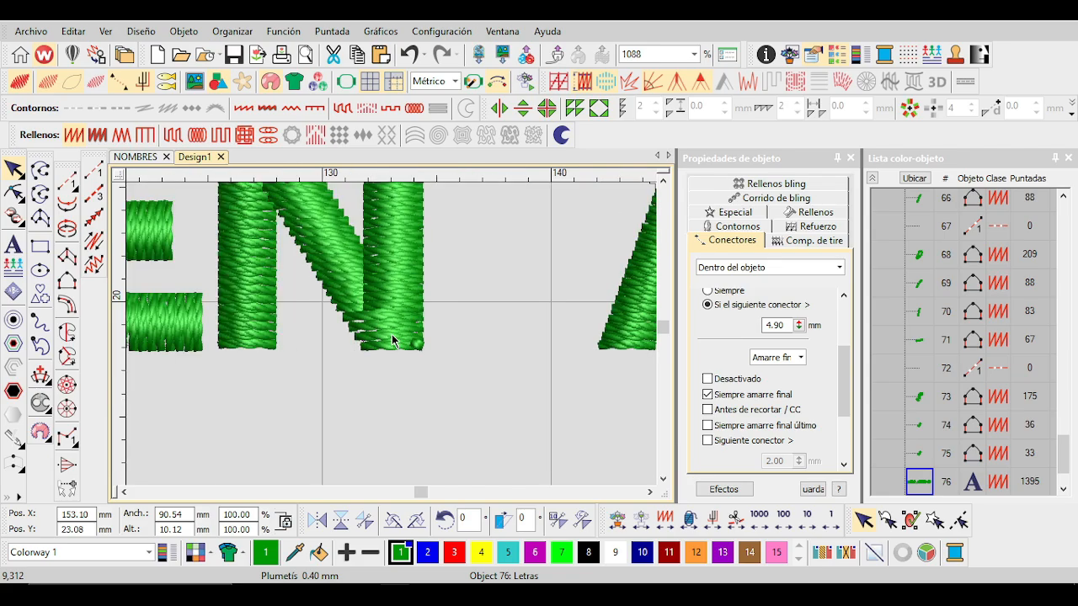
pyautogui.scroll(1, 394, 337)
pyautogui.scroll(2, 400, 343)
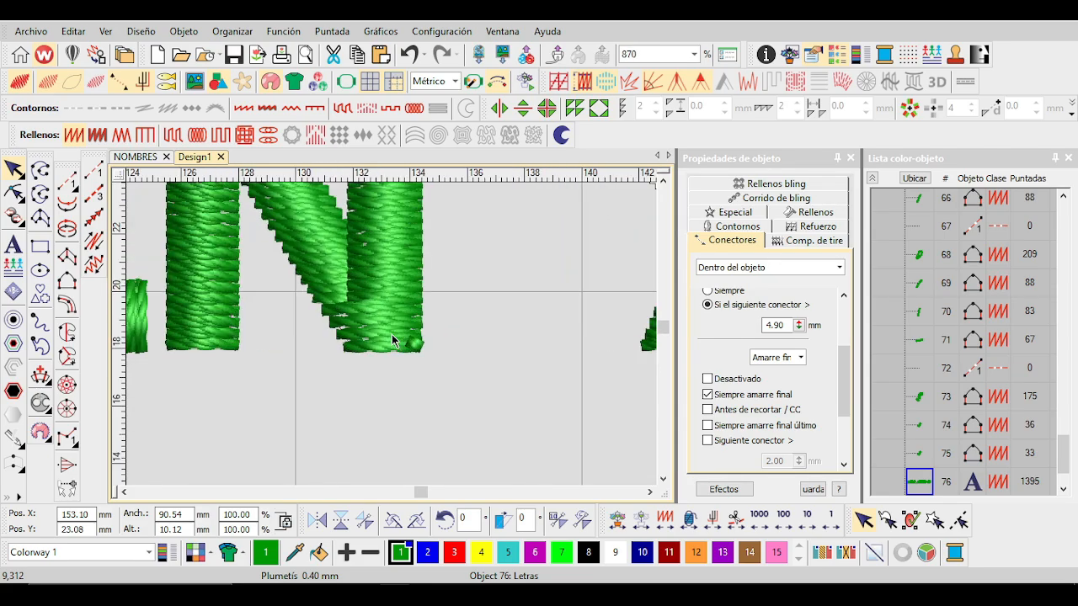
pyautogui.scroll(-1, 385, 337)
pyautogui.scroll(1, 349, 278)
pyautogui.scroll(-1, 396, 337)
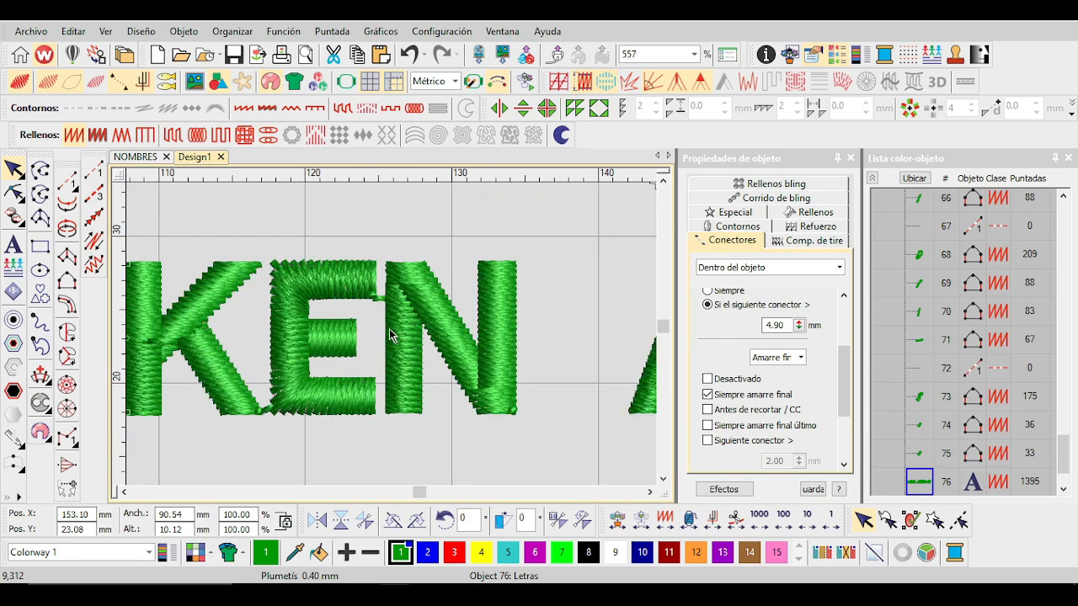
pyautogui.scroll(1, 397, 337)
pyautogui.scroll(-2, 768, 368)
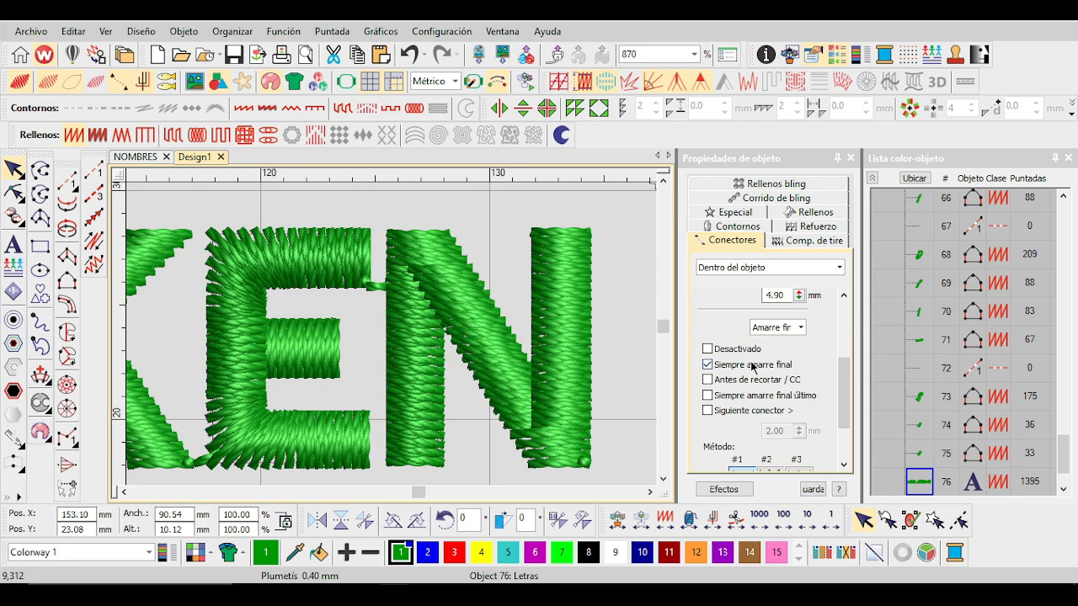
# Limit the Dentro del objeto tie-offs to Siguiente conector > with a distance of 5.20 mm.
pyautogui.click(735, 412)
pyautogui.scroll(-2, 392, 339)
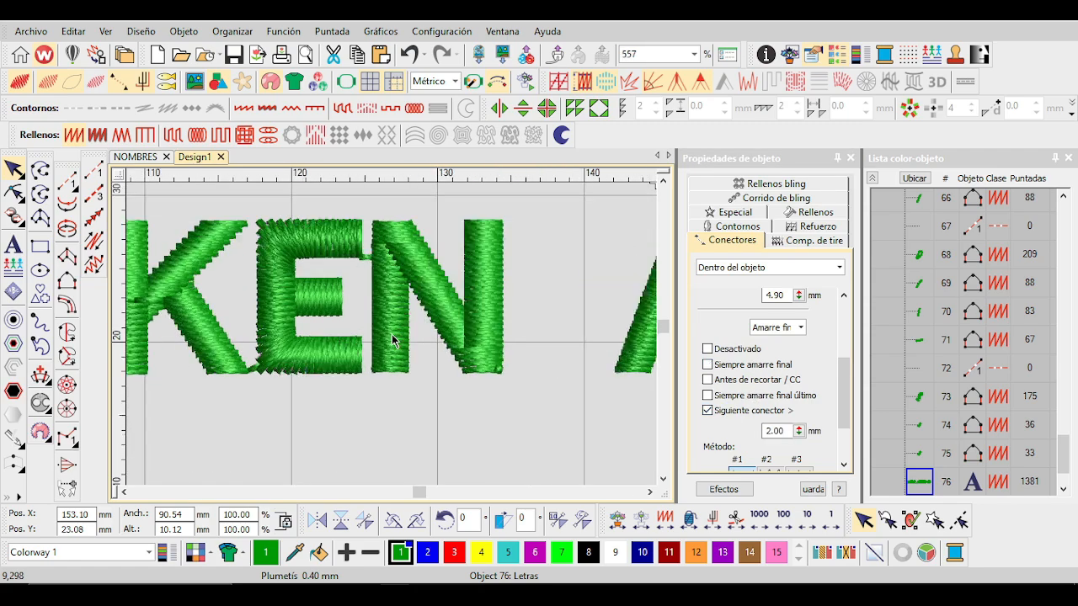
pyautogui.scroll(1, 393, 339)
pyautogui.click(799, 429)
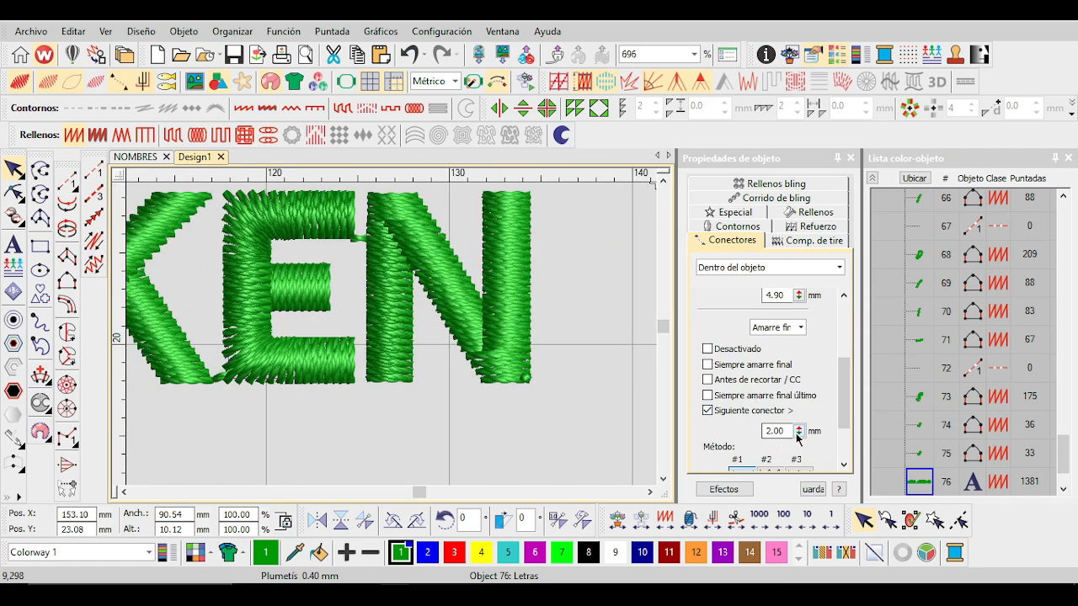
pyautogui.moveTo(799, 431); pyautogui.dragTo(721, 475)
# Examine the connector between E and N and the end of the N under the Siguiente conector tie-off condition.
pyautogui.scroll(5, 393, 328)
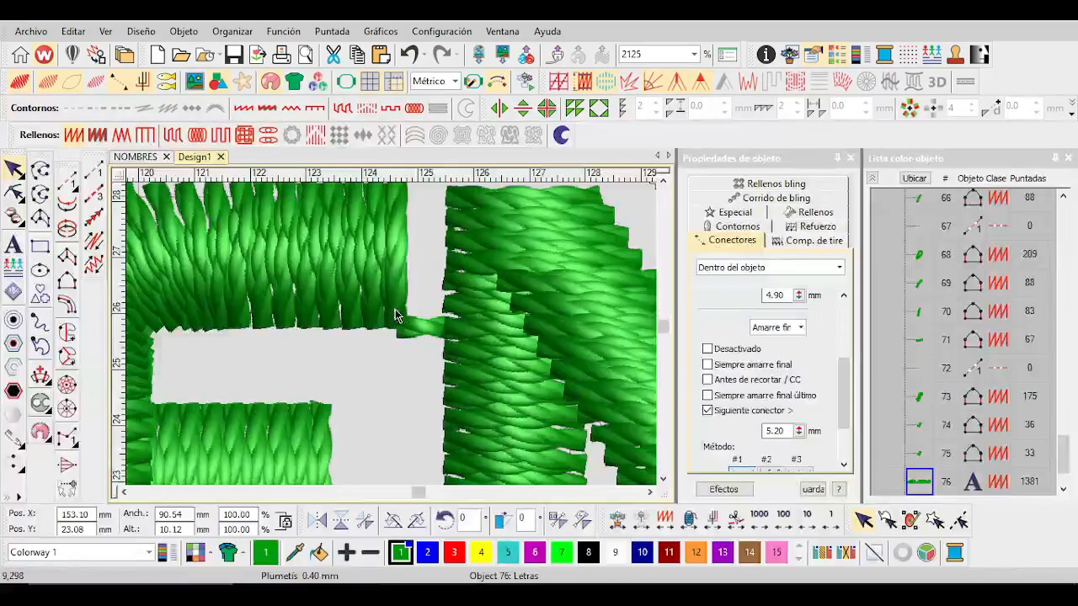
pyautogui.scroll(-4, 393, 320)
pyautogui.hscroll(5, 421, 337)
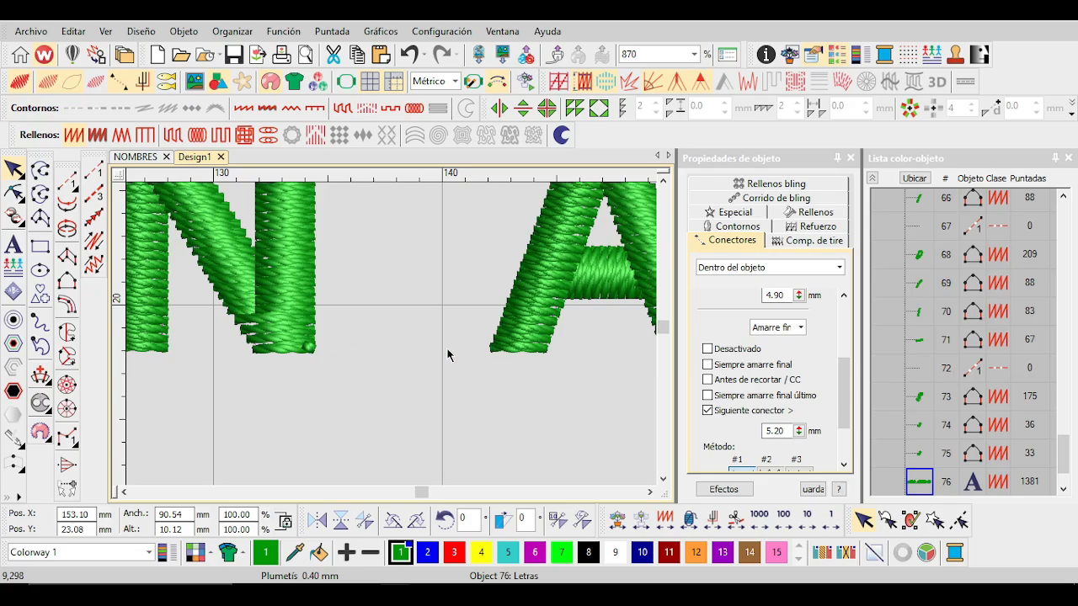
pyautogui.scroll(-3, 438, 345)
pyautogui.scroll(2, 413, 337)
pyautogui.scroll(-2, 404, 335)
pyautogui.scroll(2, 396, 333)
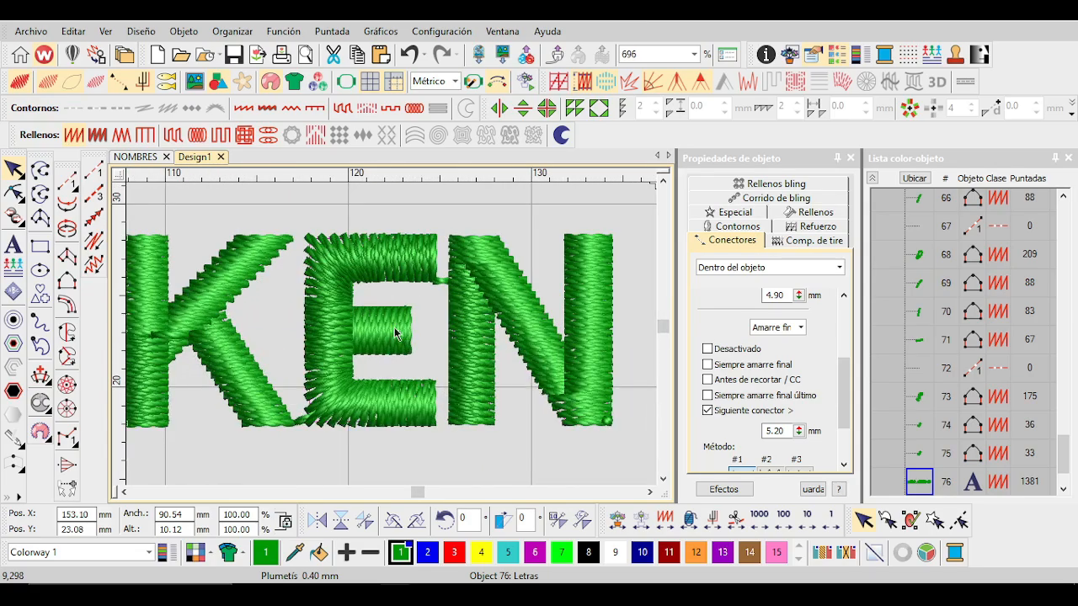
pyautogui.scroll(2, 395, 334)
pyautogui.scroll(-2, 396, 334)
pyautogui.scroll(1, 394, 336)
pyautogui.scroll(-2, 392, 337)
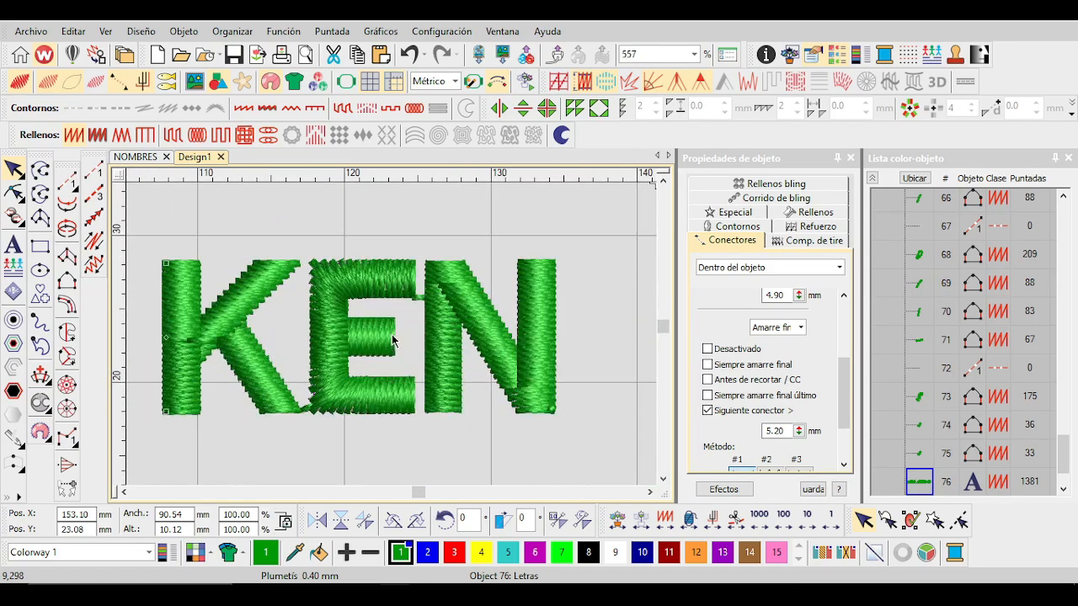
pyautogui.scroll(-2, 391, 335)
pyautogui.scroll(1, 391, 334)
pyautogui.scroll(-3, 392, 335)
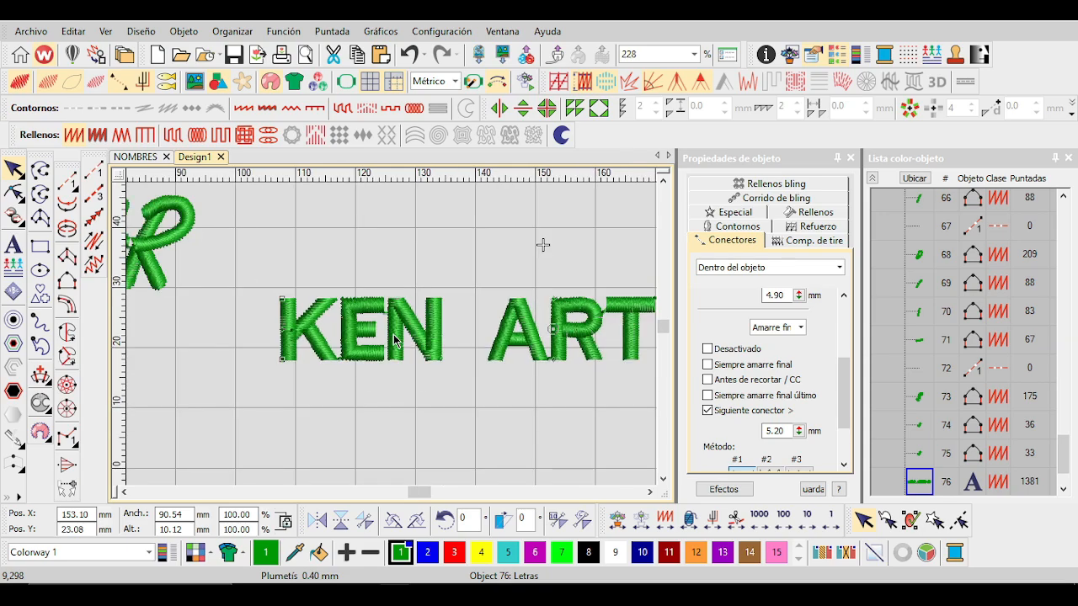
pyautogui.scroll(5, 393, 336)
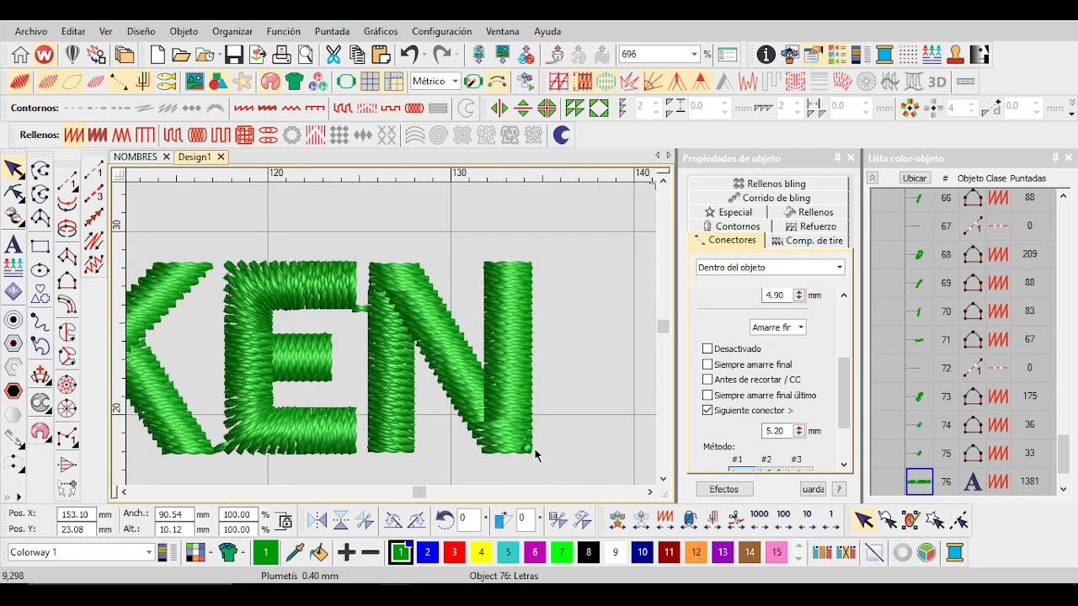
# Review the whole design and the Dentro del objeto connector type and trim settings of the selected KEN ARTEMB lettering.
pyautogui.scroll(-5, 392, 340)
pyautogui.scroll(-4, 392, 340)
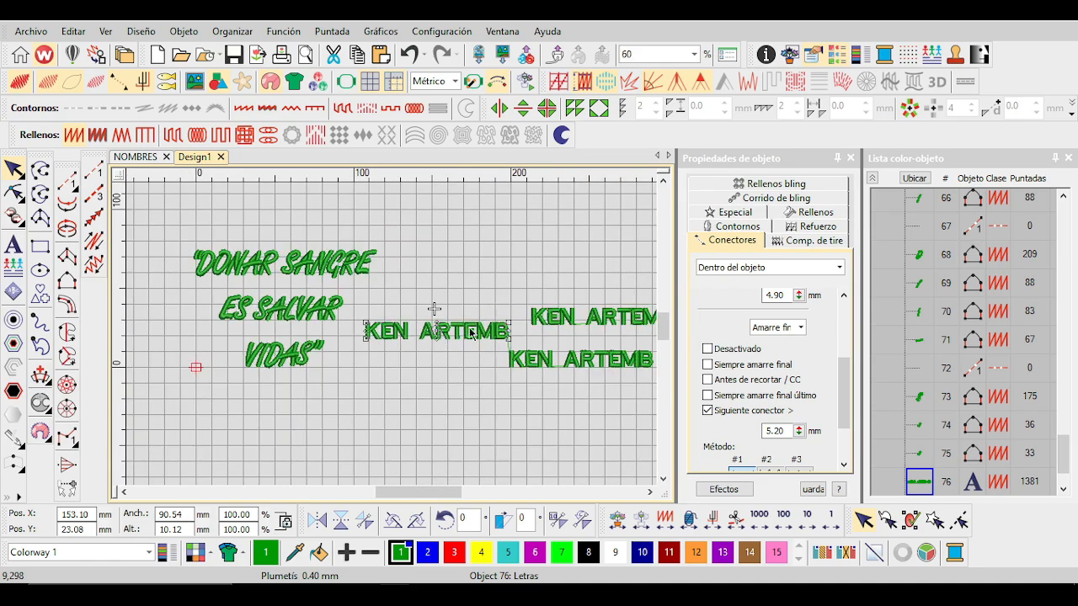
pyautogui.scroll(3, 392, 340)
pyautogui.scroll(-1, 393, 340)
pyautogui.scroll(-2, 392, 340)
pyautogui.scroll(1, 392, 341)
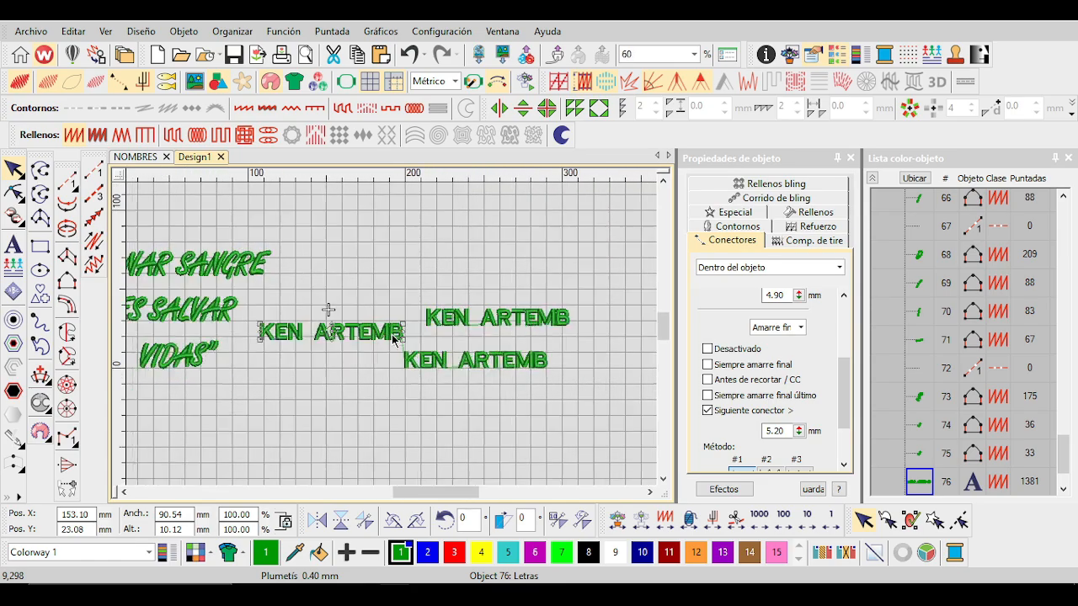
pyautogui.scroll(-3, 392, 340)
pyautogui.scroll(3, 392, 339)
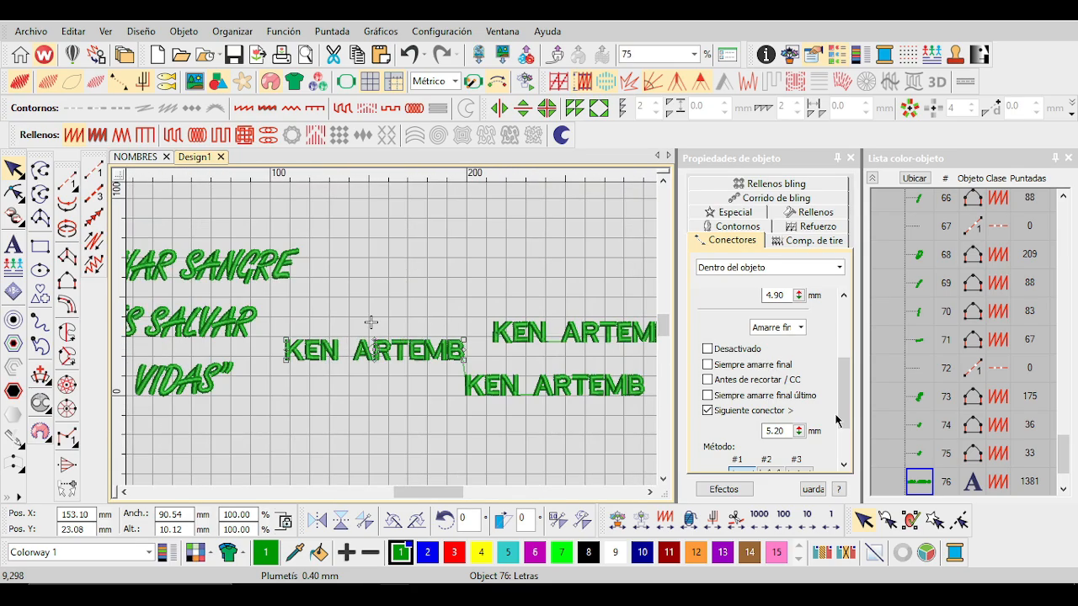
pyautogui.moveTo(843, 419); pyautogui.dragTo(846, 354)
pyautogui.scroll(-2, 303, 315)
pyautogui.scroll(2, 392, 340)
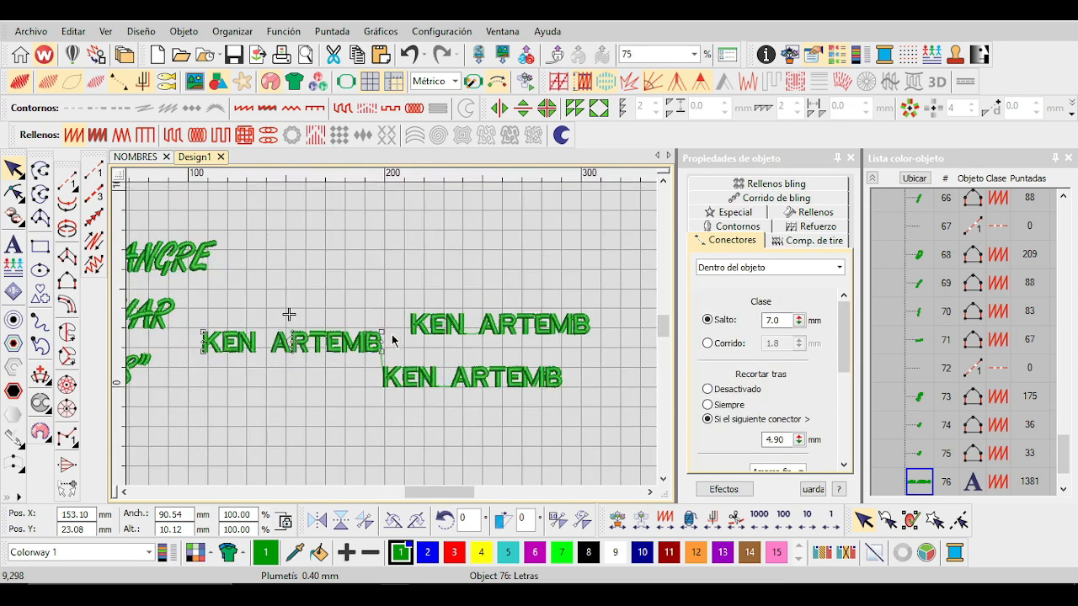
# Deselect the lettering and inspect the connectors in the DONAR SANGRE text.
pyautogui.click(392, 339)
pyautogui.scroll(-1, 392, 339)
pyautogui.scroll(1, 388, 340)
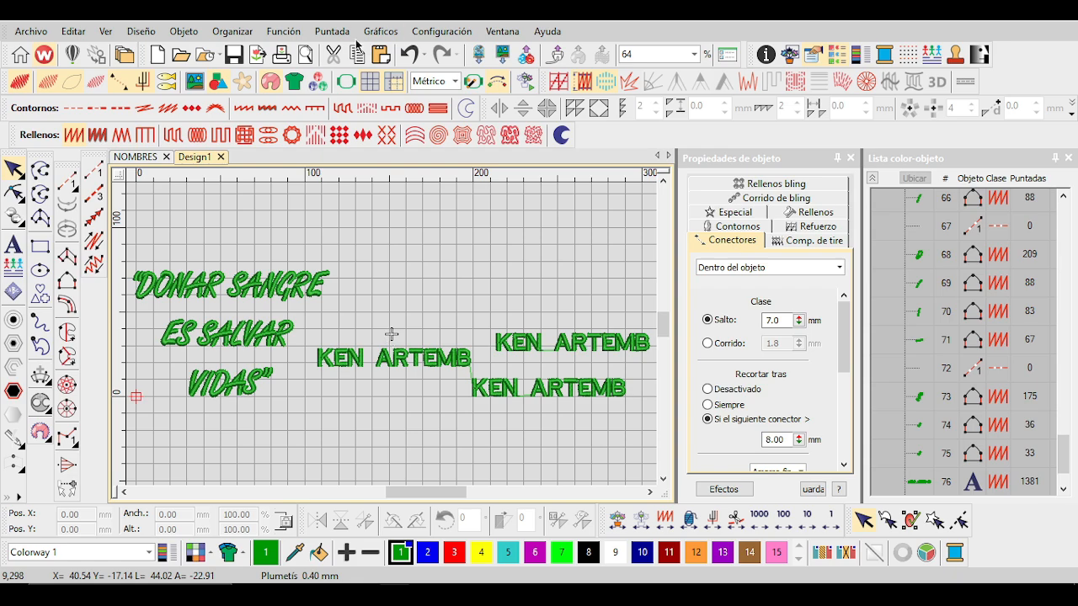
pyautogui.scroll(6, 234, 253)
pyautogui.scroll(-2, 393, 341)
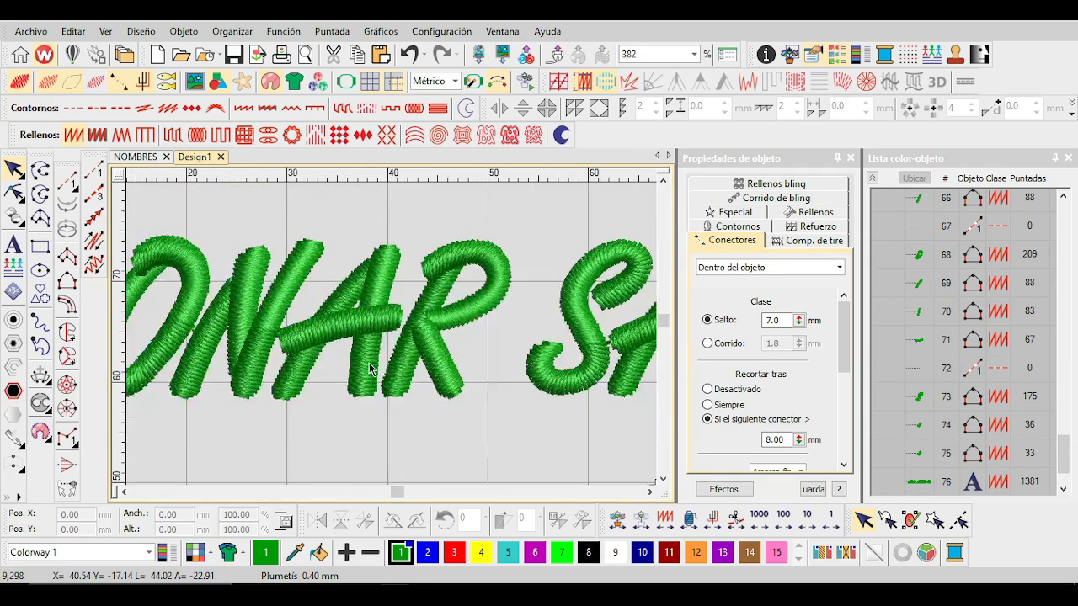
pyautogui.scroll(-5, 370, 369)
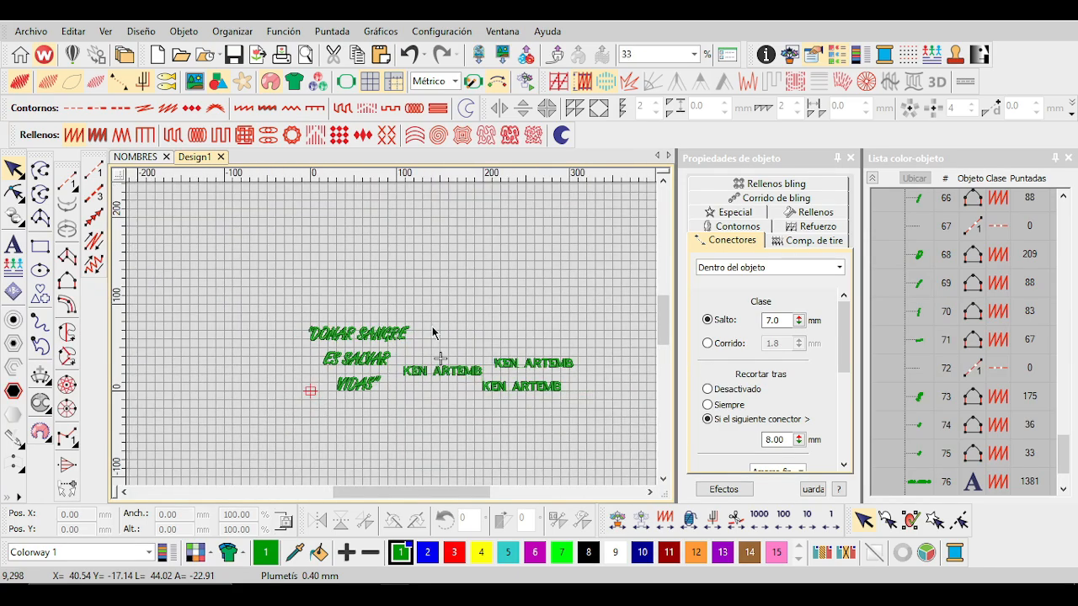
pyautogui.scroll(1, 433, 332)
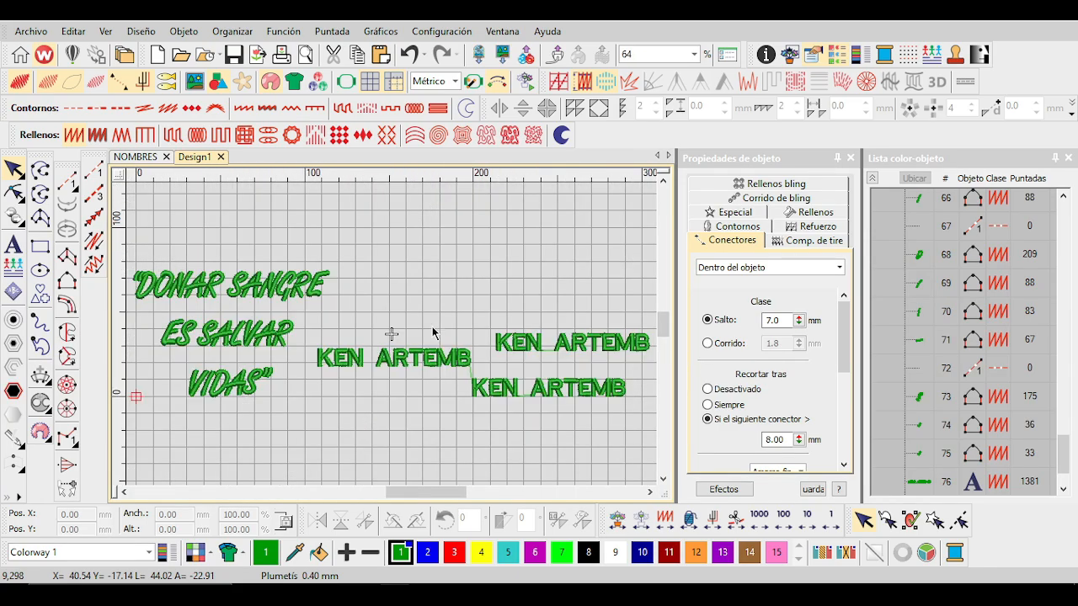
# Examine the tie-off at the foot of the N and the gap before the A in KEN ARTEMB.
pyautogui.scroll(5, 433, 332)
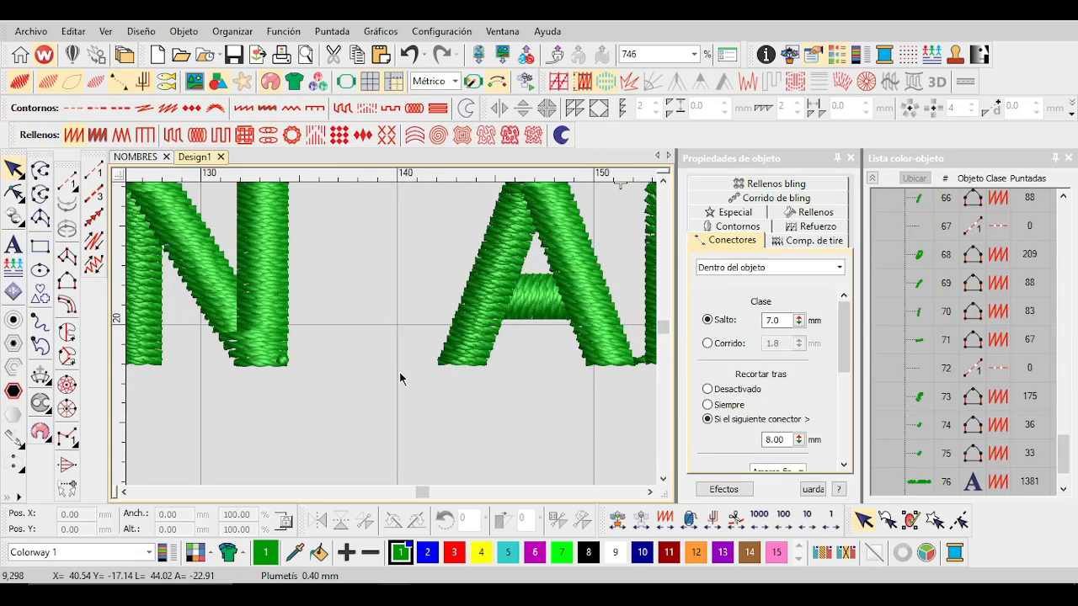
pyautogui.scroll(-2, 385, 336)
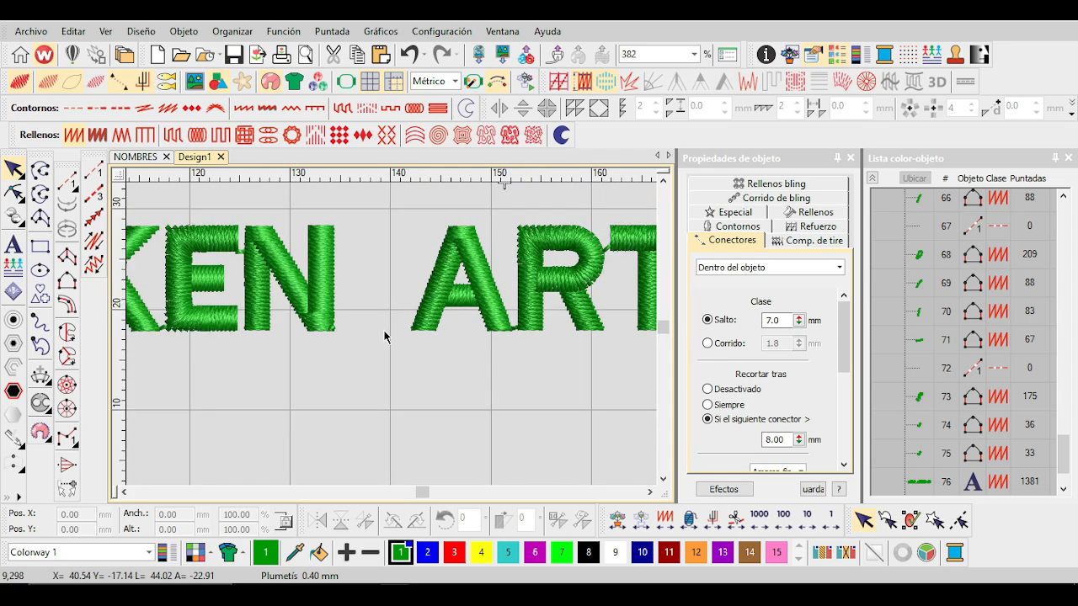
pyautogui.scroll(3, 384, 337)
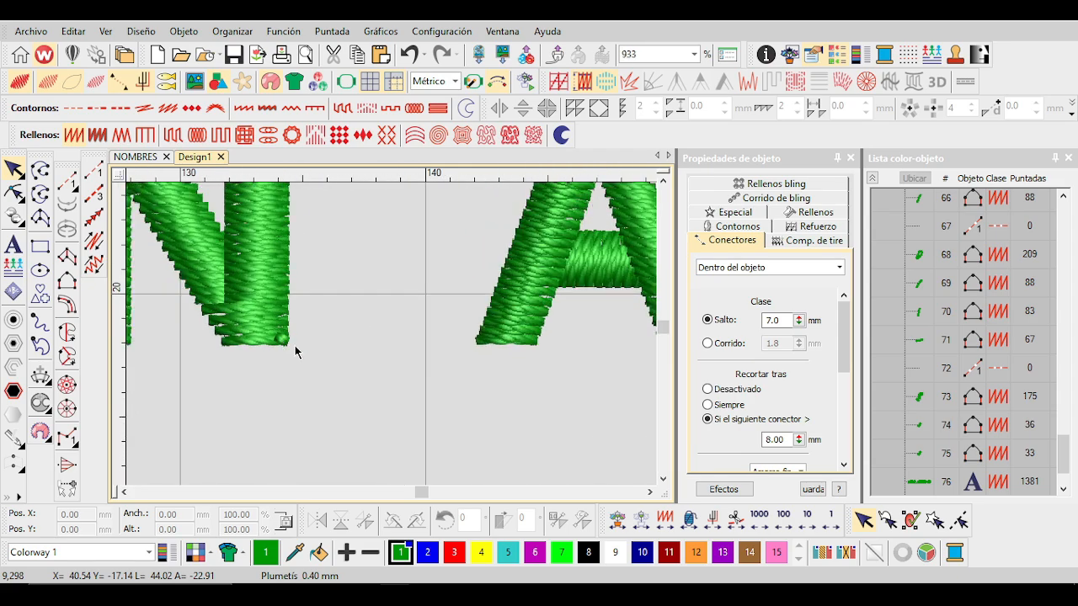
pyautogui.scroll(-3, 393, 337)
pyautogui.scroll(2, 392, 336)
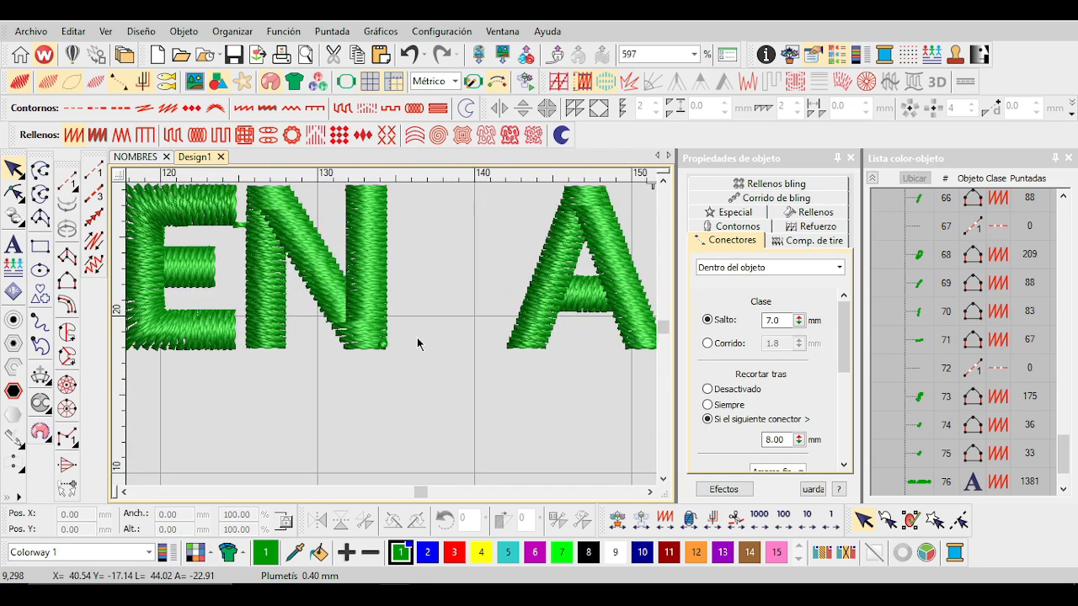
pyautogui.scroll(-3, 404, 341)
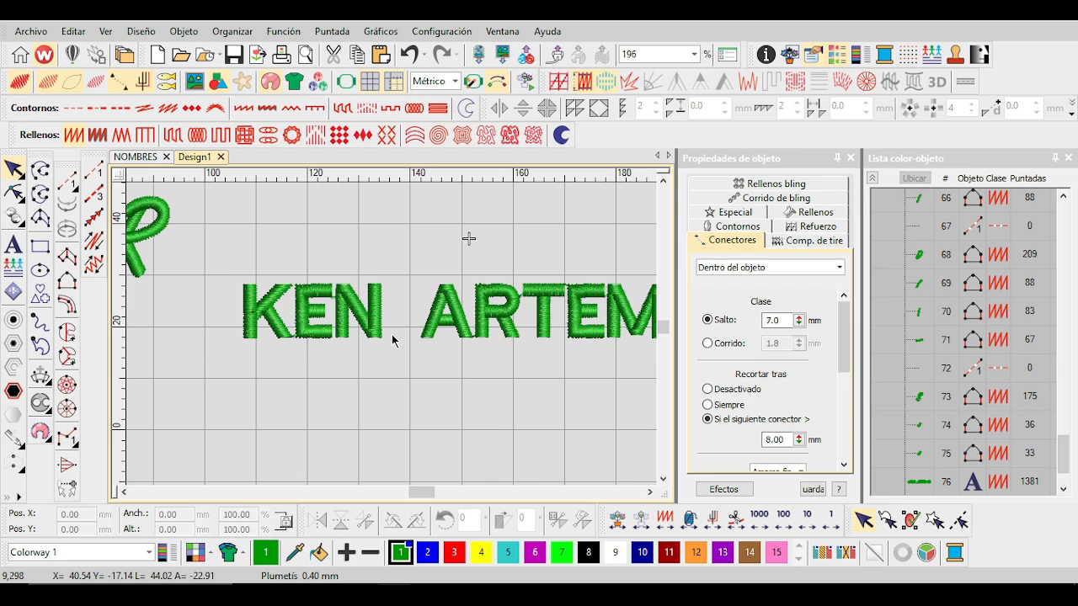
pyautogui.scroll(1, 393, 340)
pyautogui.scroll(-3, 392, 336)
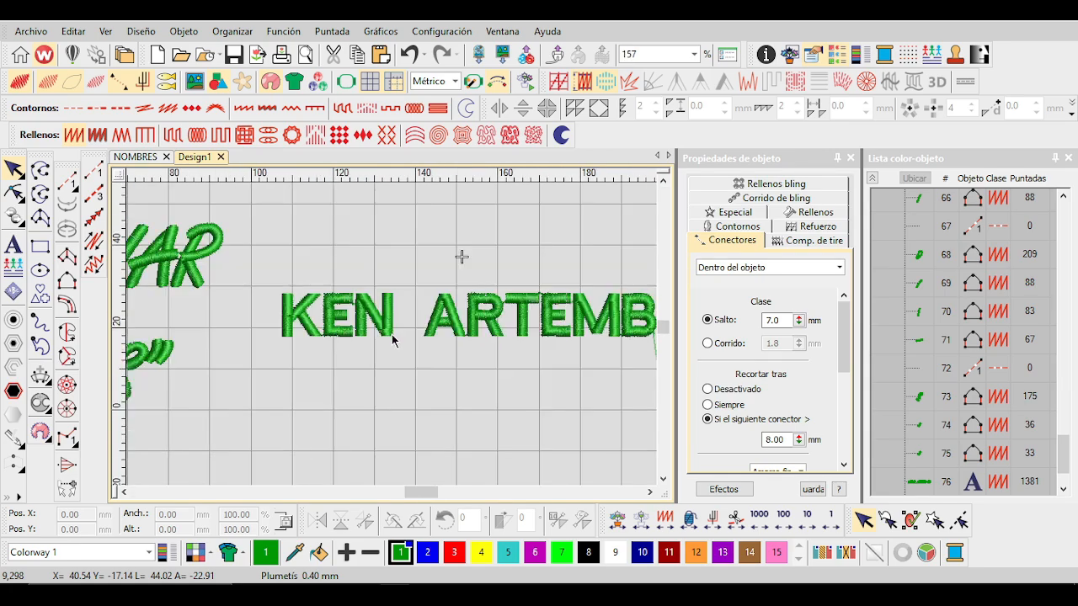
pyautogui.scroll(3, 393, 337)
pyautogui.scroll(4, 393, 341)
# Select the KEN ARTEMB lettering and set its Dentro del objeto tie-off length to 0.80 mm.
pyautogui.click(393, 340)
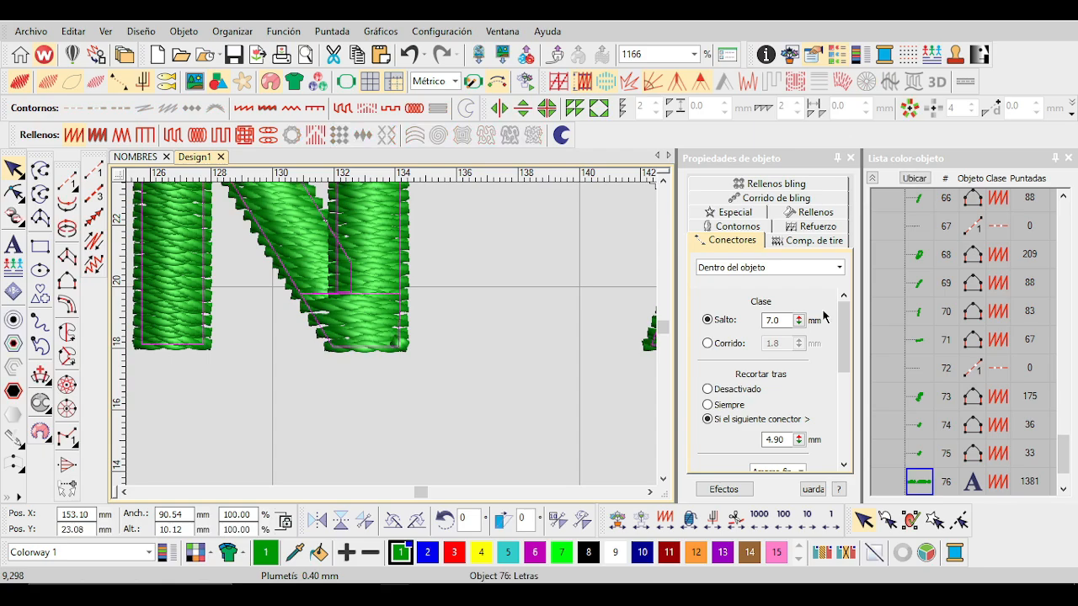
pyautogui.scroll(-2, 839, 356)
pyautogui.click(798, 427)
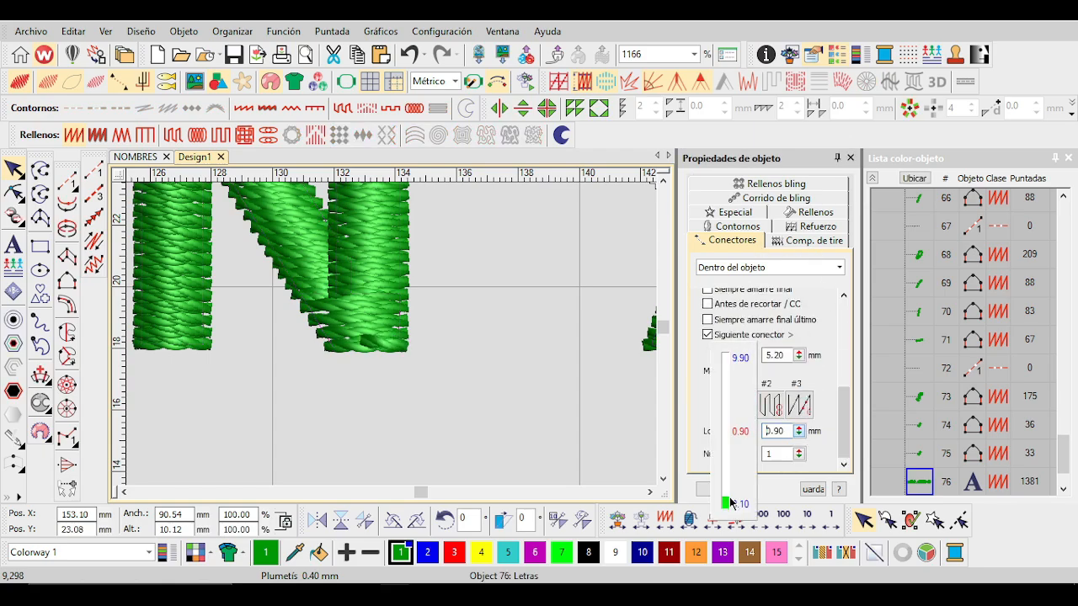
pyautogui.click(800, 433)
pyautogui.click(800, 433)
pyautogui.click(800, 434)
pyautogui.click(800, 434)
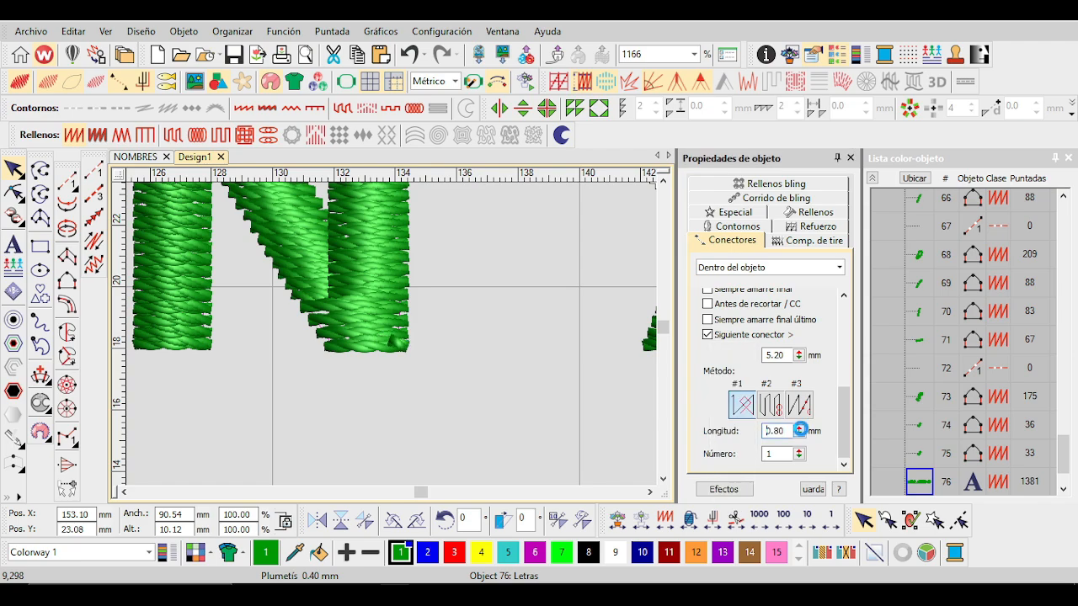
# Compare tie-off methods #1, #2 and #3 on the N, ending on method #2.
pyautogui.click(782, 414)
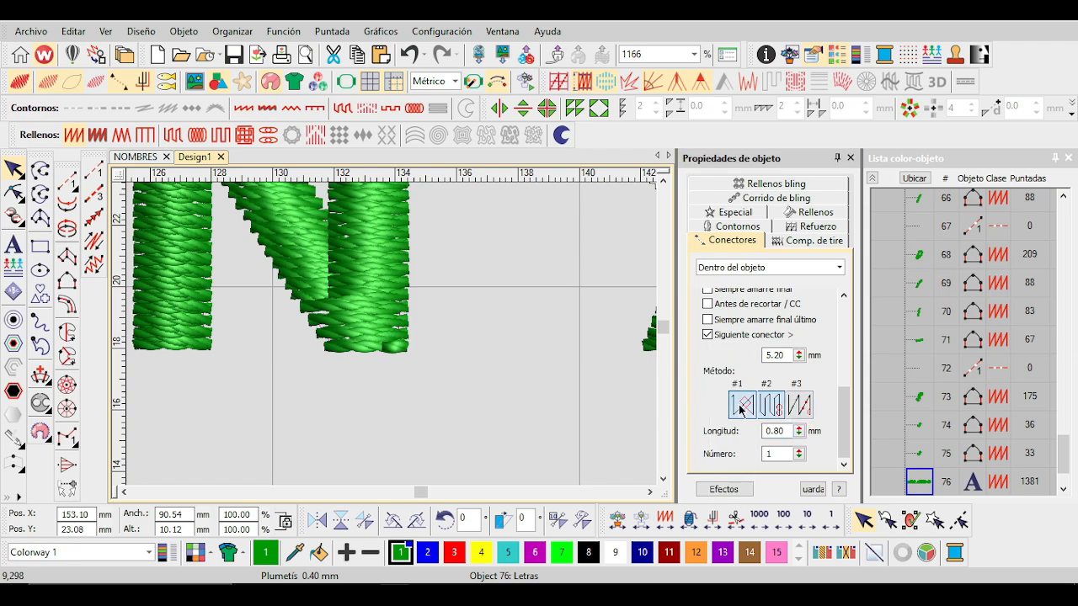
pyautogui.click(807, 408)
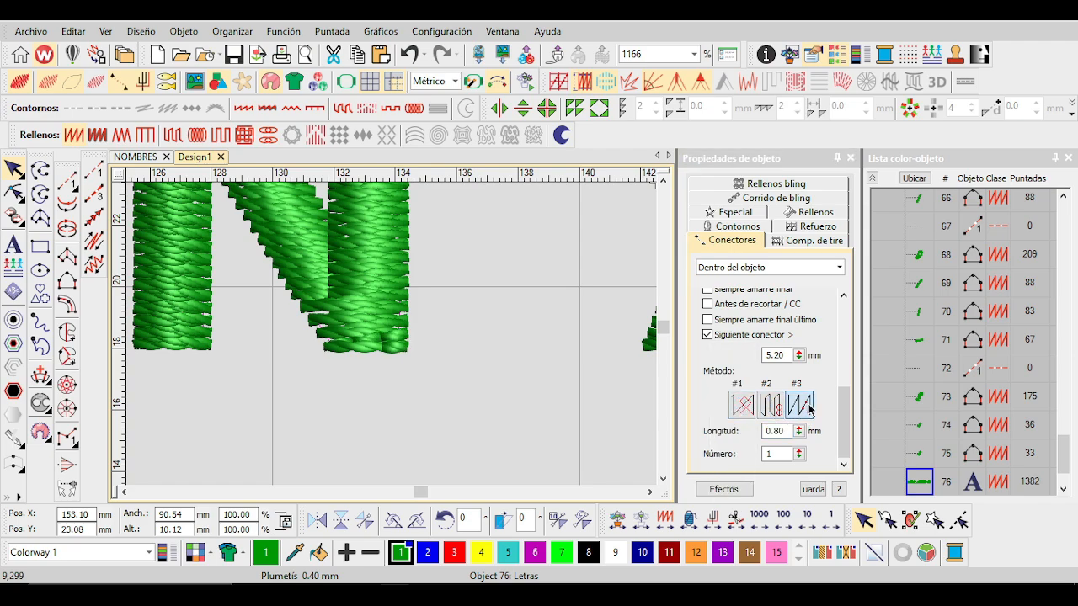
pyautogui.click(766, 409)
pyautogui.click(748, 409)
pyautogui.click(763, 409)
pyautogui.click(745, 409)
pyautogui.click(773, 414)
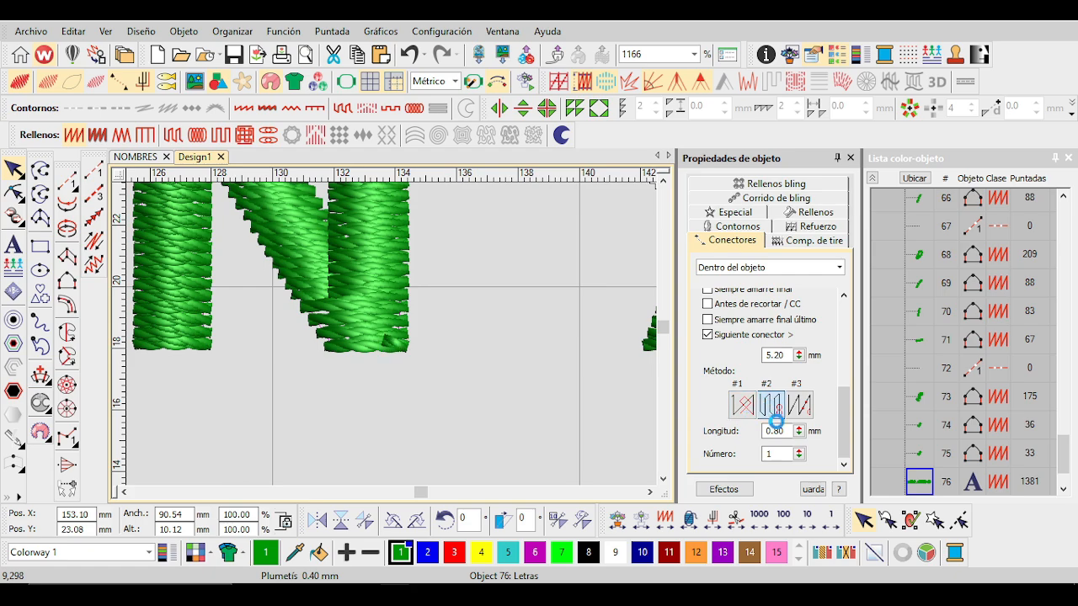
# Set the number of tie-off stitches to 2 and inspect the tie-off at the foot of the N.
pyautogui.click(800, 454)
pyautogui.click(740, 490)
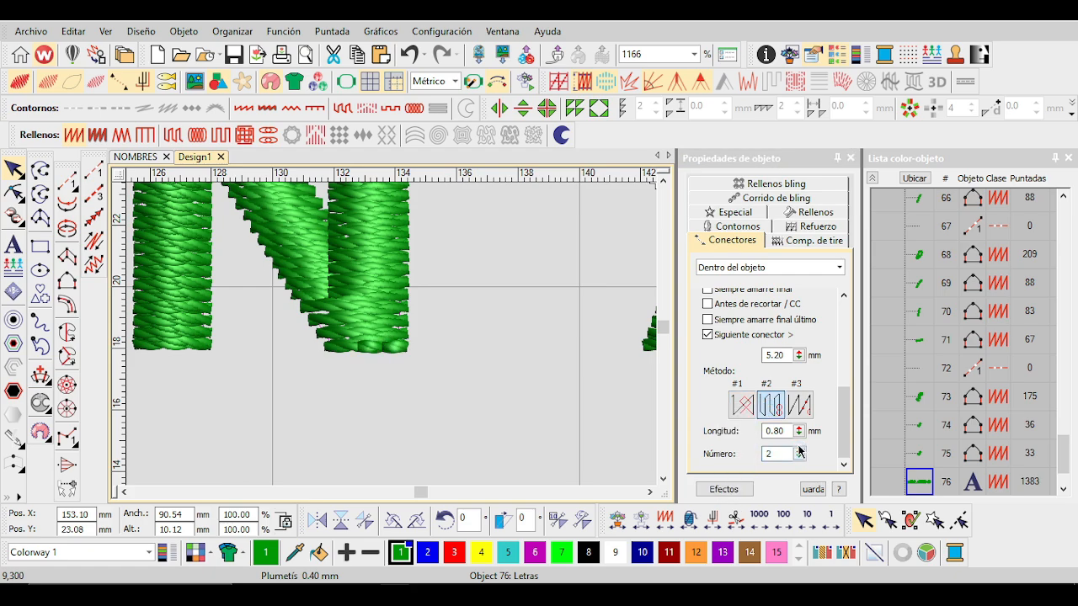
pyautogui.scroll(2, 387, 361)
pyautogui.scroll(-3, 394, 334)
pyautogui.scroll(-5, 392, 337)
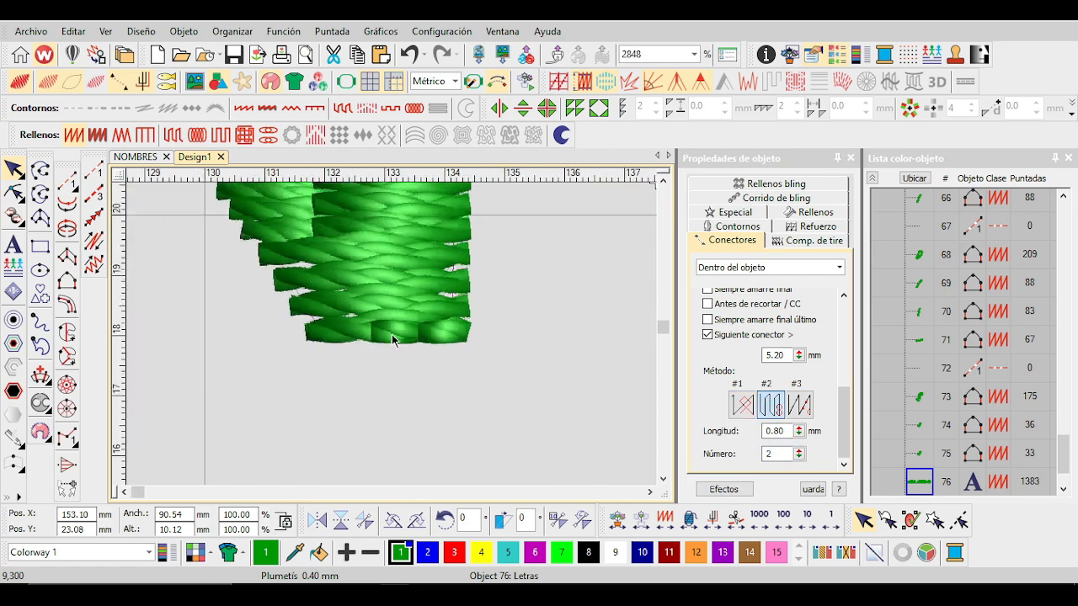
pyautogui.scroll(3, 392, 337)
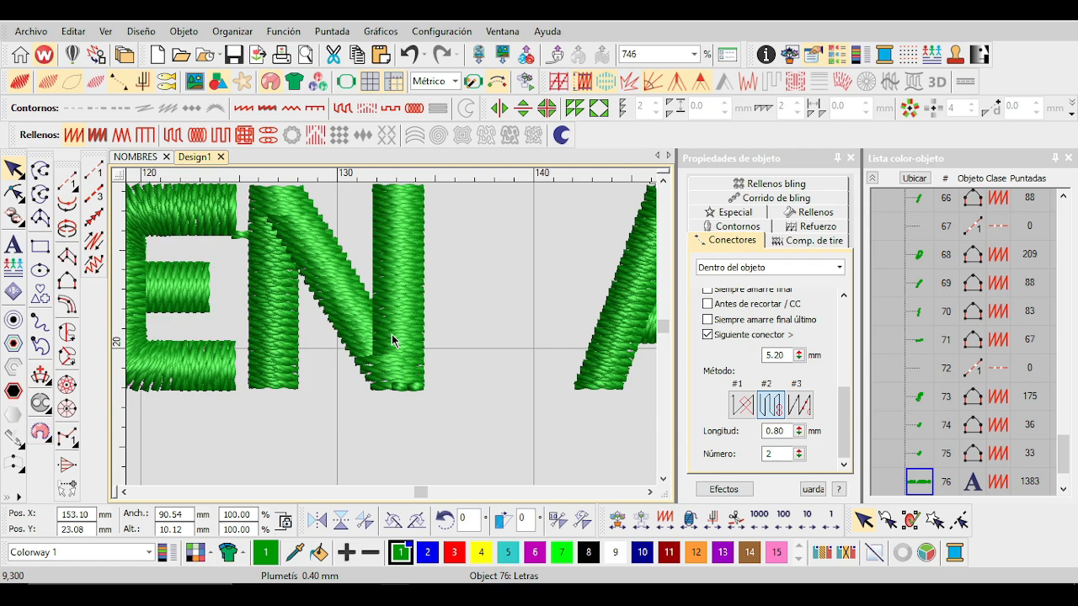
# Raise the Dentro del objeto tie-off length to 1.00 mm.
pyautogui.scroll(2, 394, 337)
pyautogui.click(798, 428)
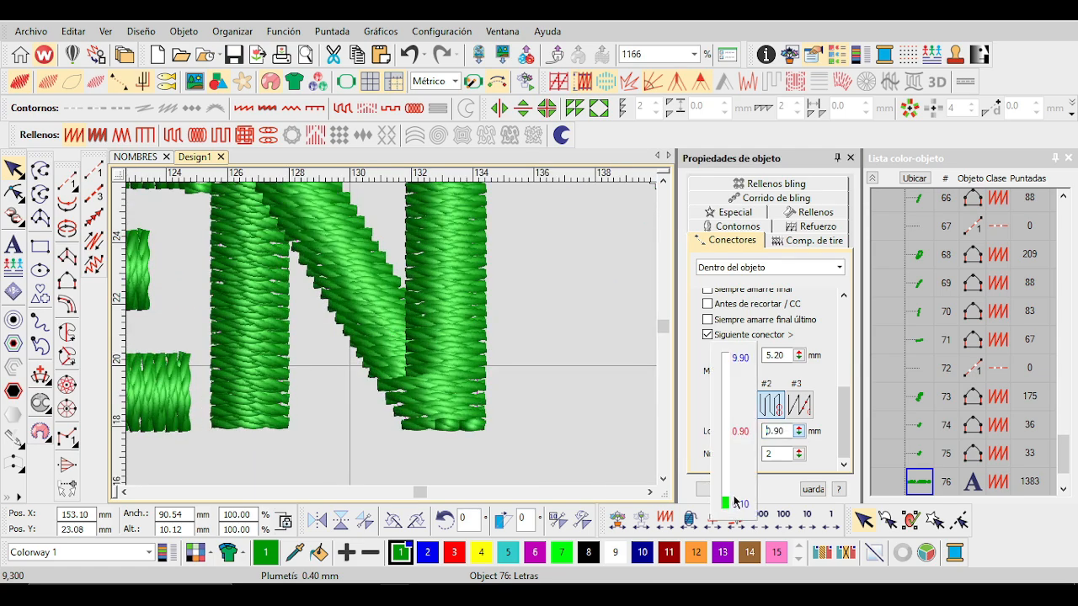
pyautogui.scroll(-2, 432, 315)
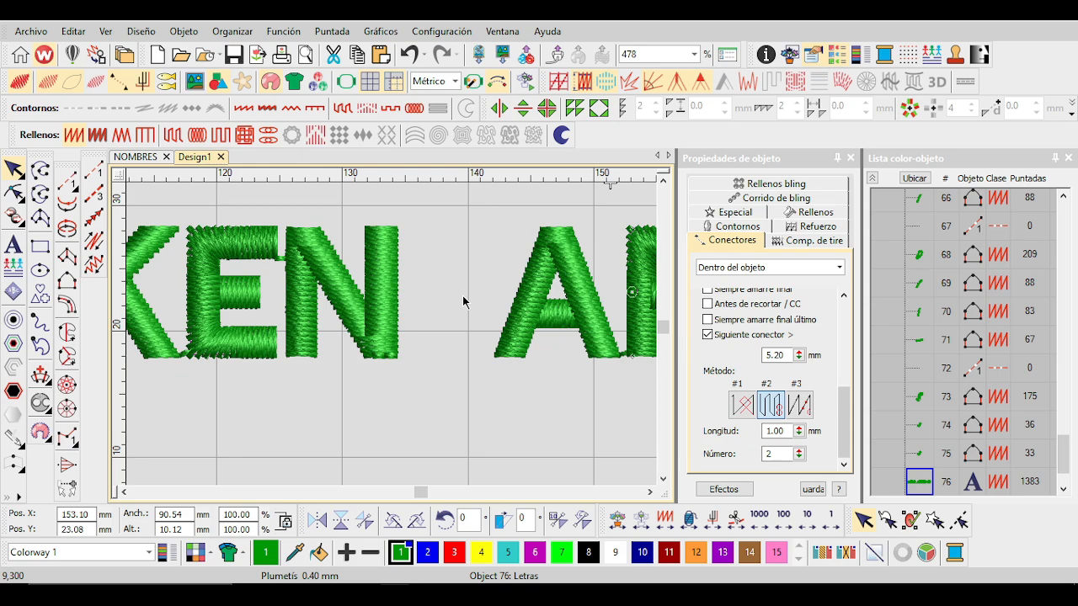
# Sketch a zigzag run line across the foot of the N's first stem to trace its satin stitches, then cancel it.
pyautogui.click(68, 181)
pyautogui.scroll(3, 415, 358)
pyautogui.scroll(-2, 394, 340)
pyautogui.scroll(3, 393, 340)
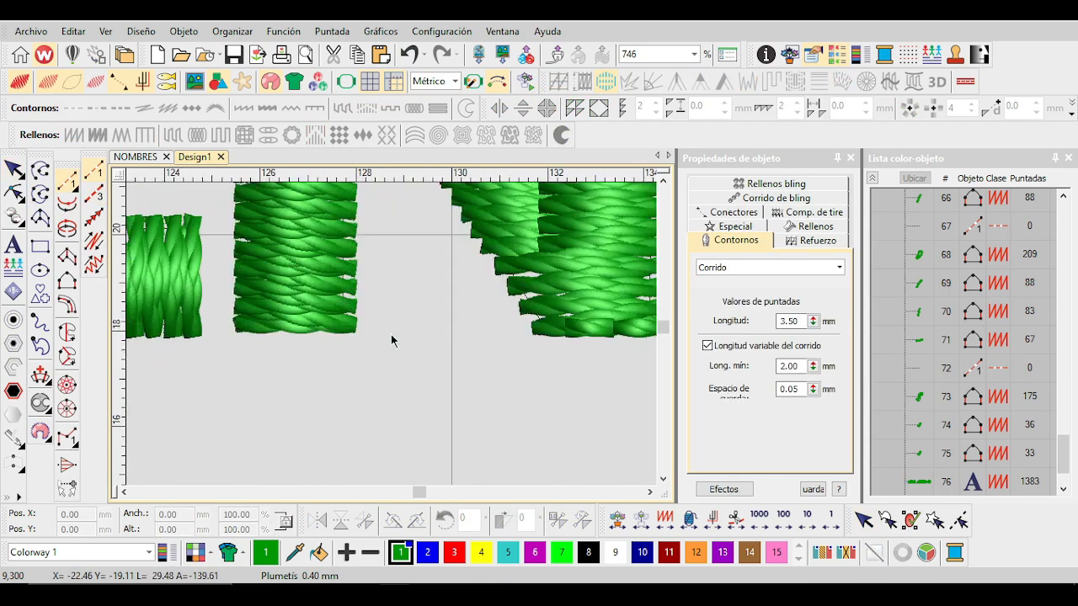
pyautogui.click(348, 328)
pyautogui.click(229, 319)
pyautogui.click(234, 301)
pyautogui.click(353, 282)
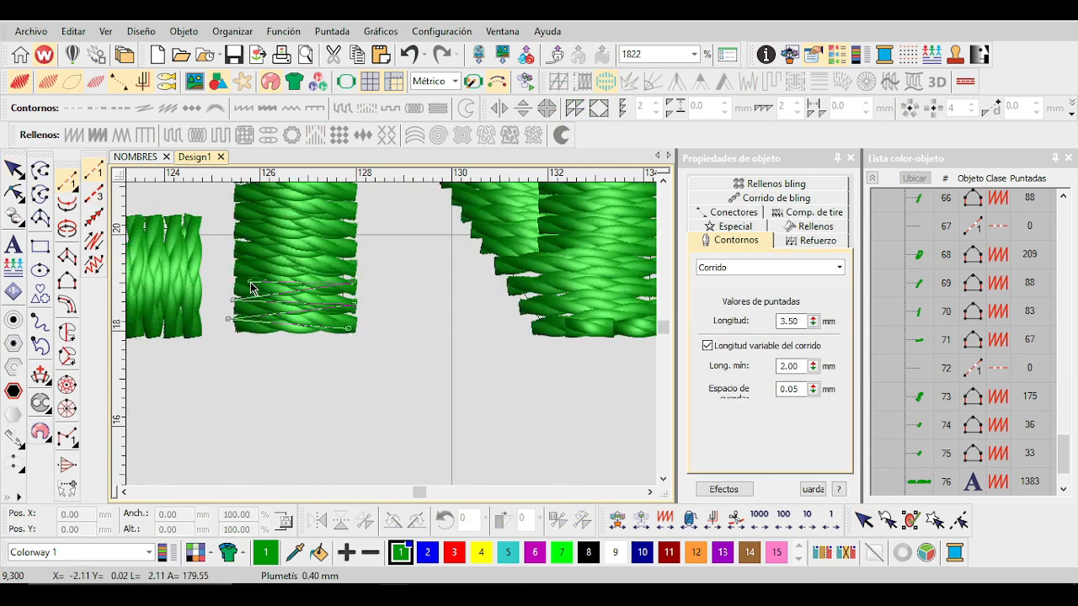
pyautogui.click(250, 282)
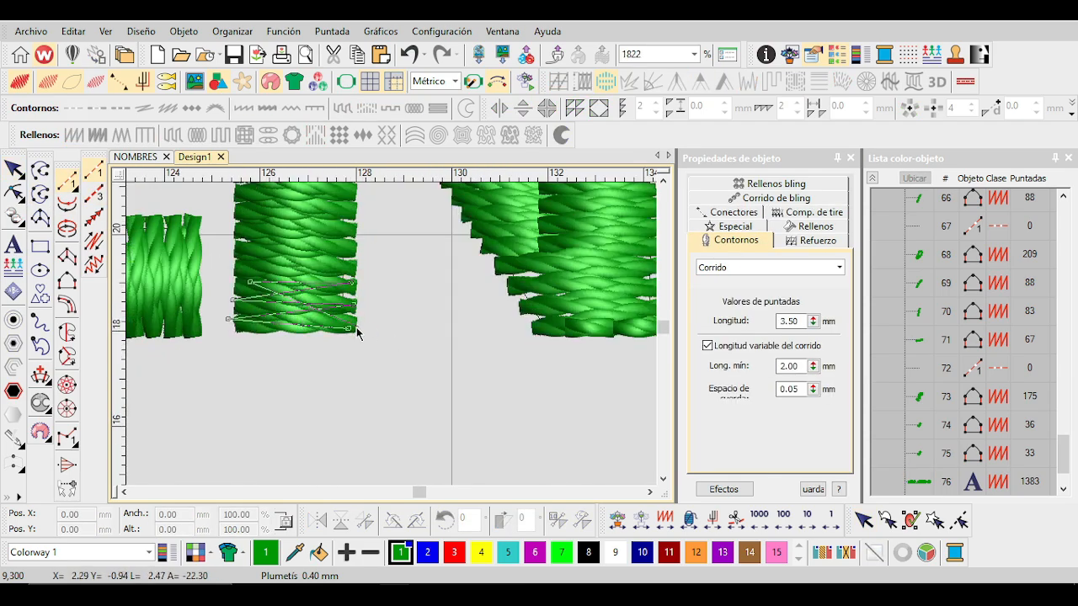
pyautogui.press('Escape')
# Draw a 3.50 mm run line of long crossing stitches over the foot of the N's first stem, then undo it.
pyautogui.click(287, 321)
pyautogui.click(308, 234)
pyautogui.click(301, 312)
pyautogui.click(275, 251)
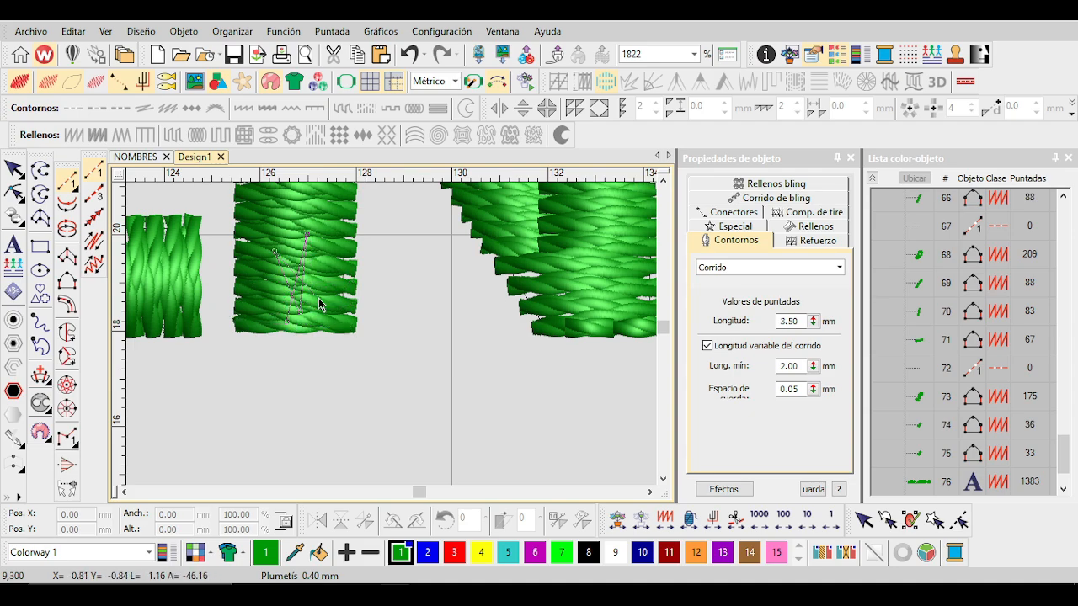
pyautogui.click(351, 325)
pyautogui.press('Return')
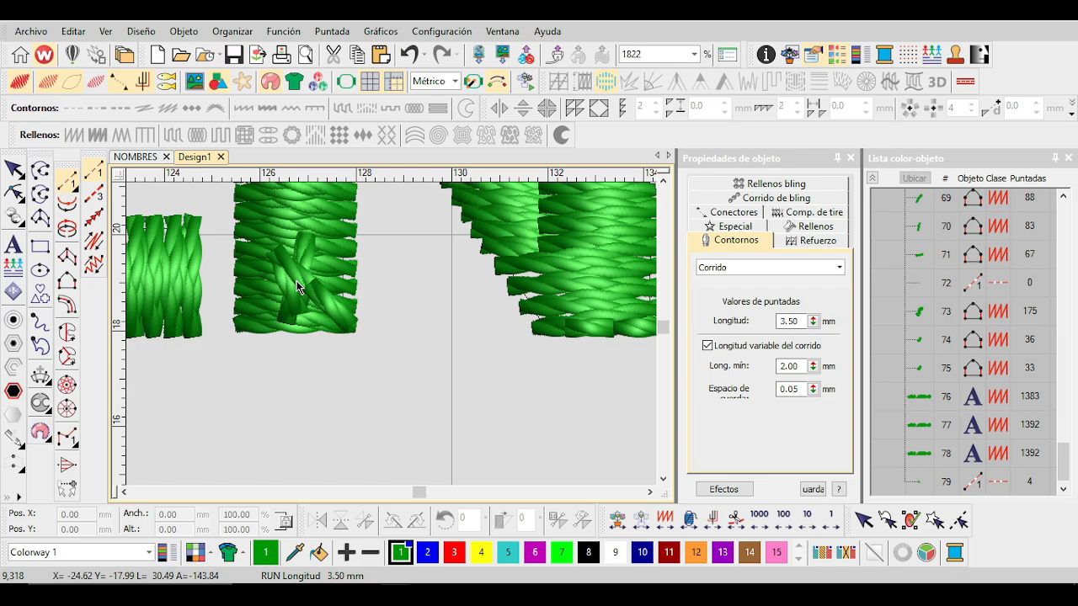
pyautogui.hotkey('ctrl', 'z')
pyautogui.scroll(-3, 296, 287)
pyautogui.press('Escape')
# Draw a short back-and-forth run line at the end of the lower arm of ARTEMB's E, then remove it.
pyautogui.scroll(-4, 391, 334)
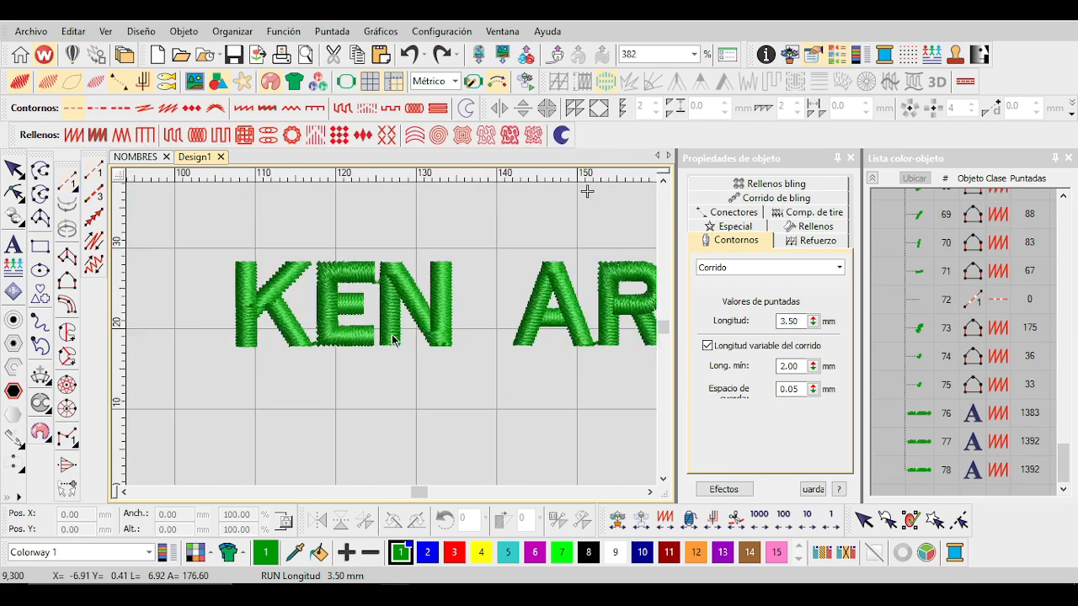
pyautogui.scroll(3, 391, 335)
pyautogui.scroll(-2, 435, 342)
pyautogui.scroll(6, 387, 346)
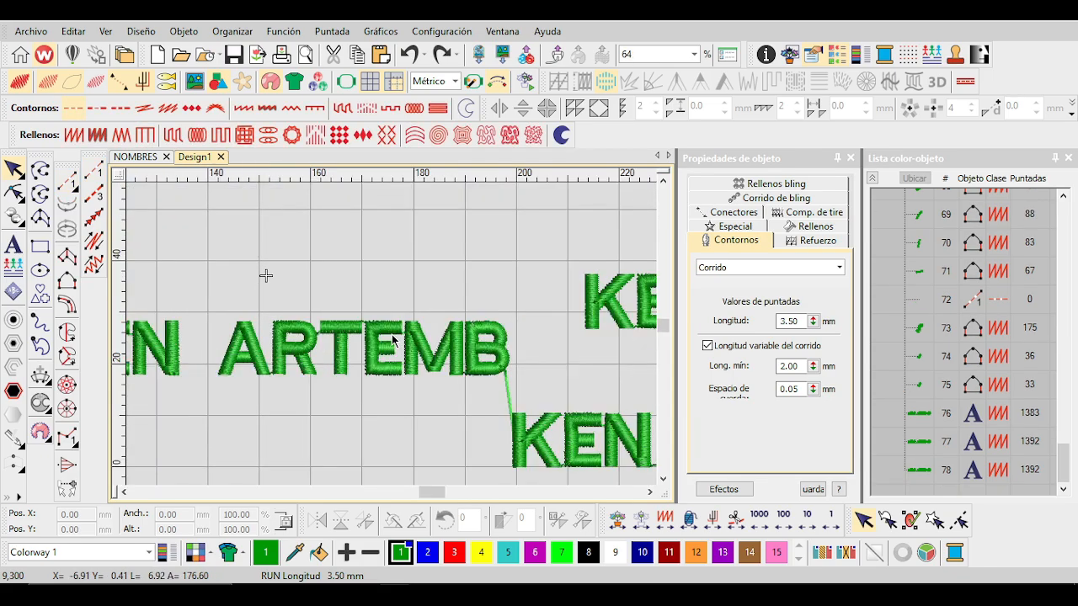
pyautogui.scroll(5, 390, 336)
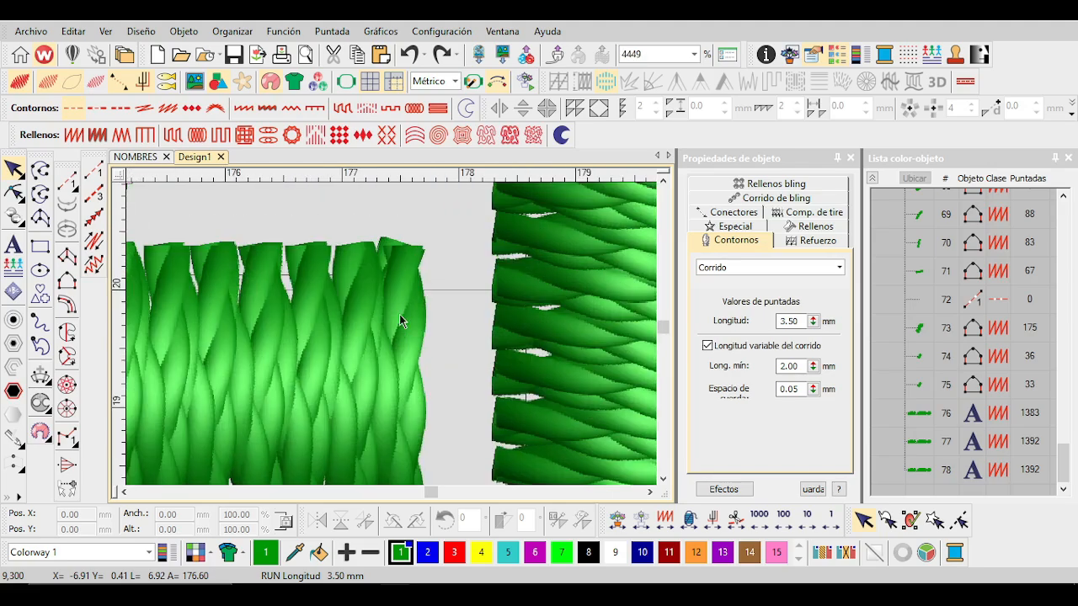
pyautogui.click(402, 251)
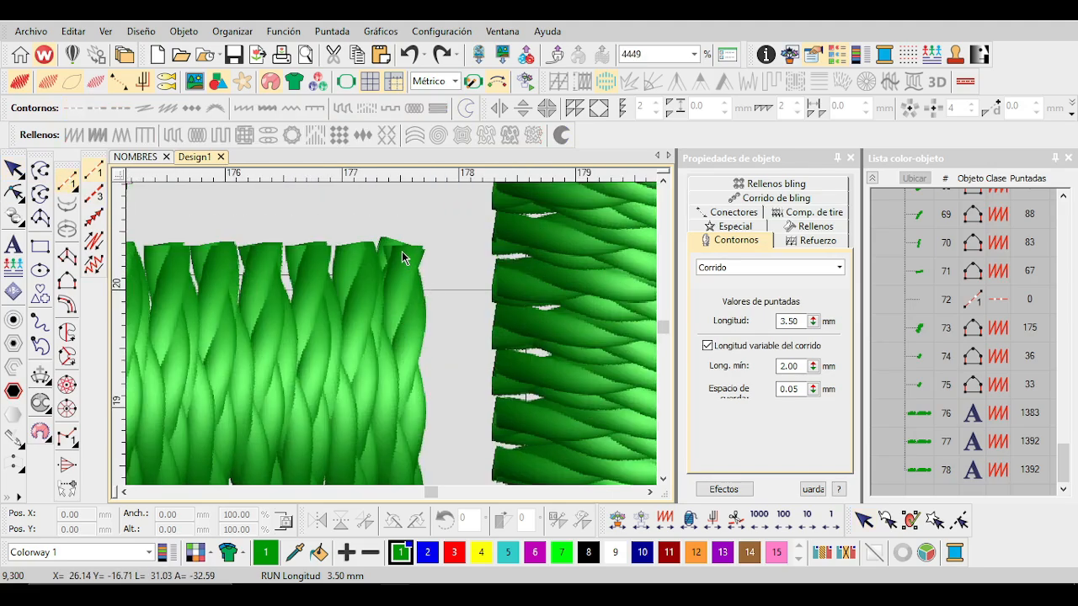
pyautogui.click(393, 321)
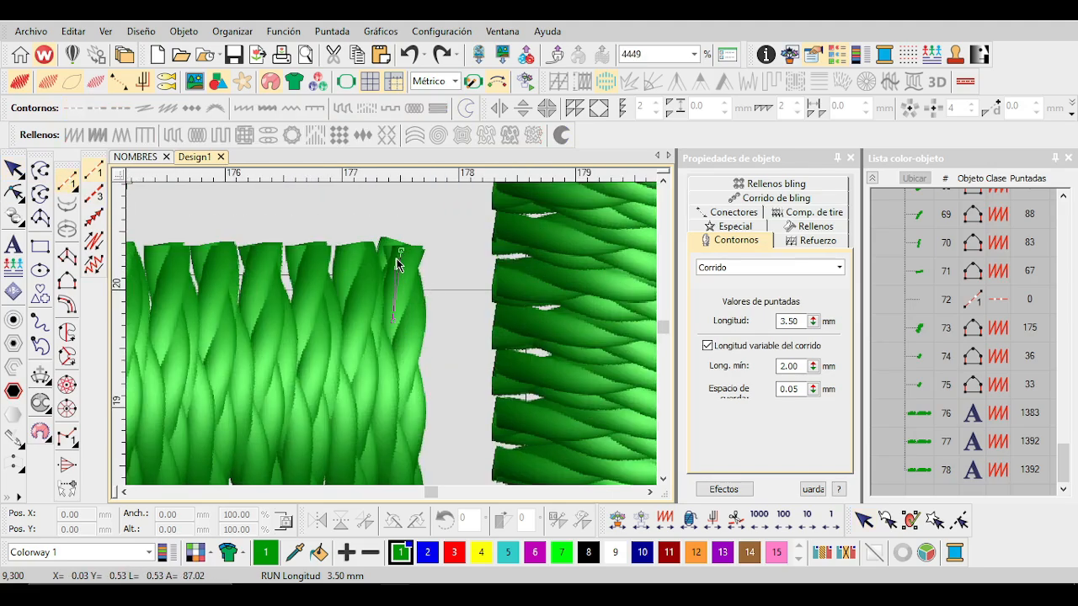
pyautogui.click(401, 251)
pyautogui.press('Return')
pyautogui.scroll(-4, 380, 327)
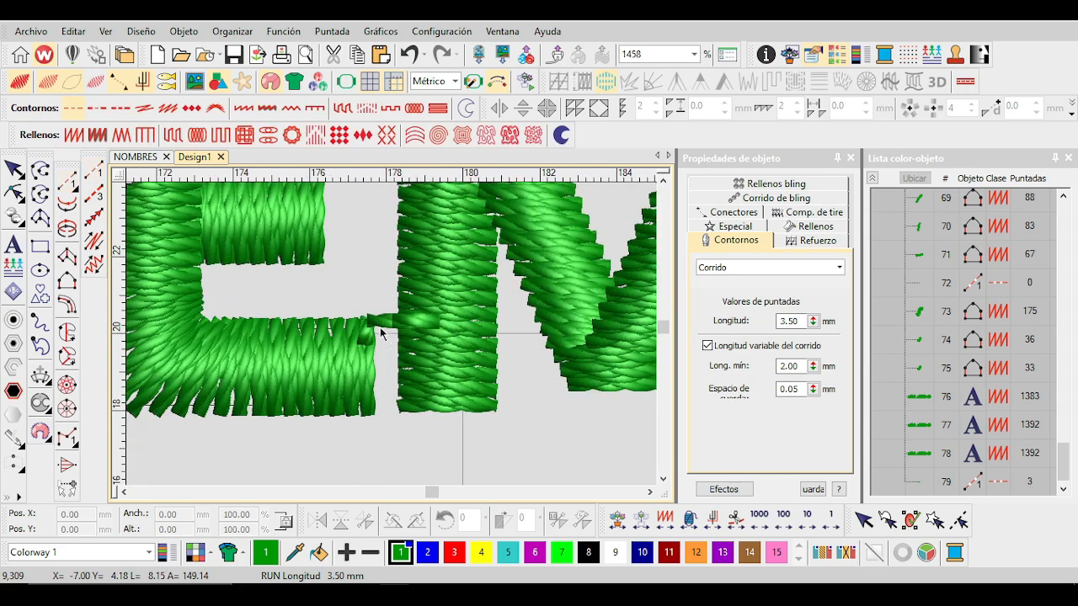
pyautogui.scroll(2, 392, 334)
pyautogui.press('Escape')
pyautogui.press('Delete')
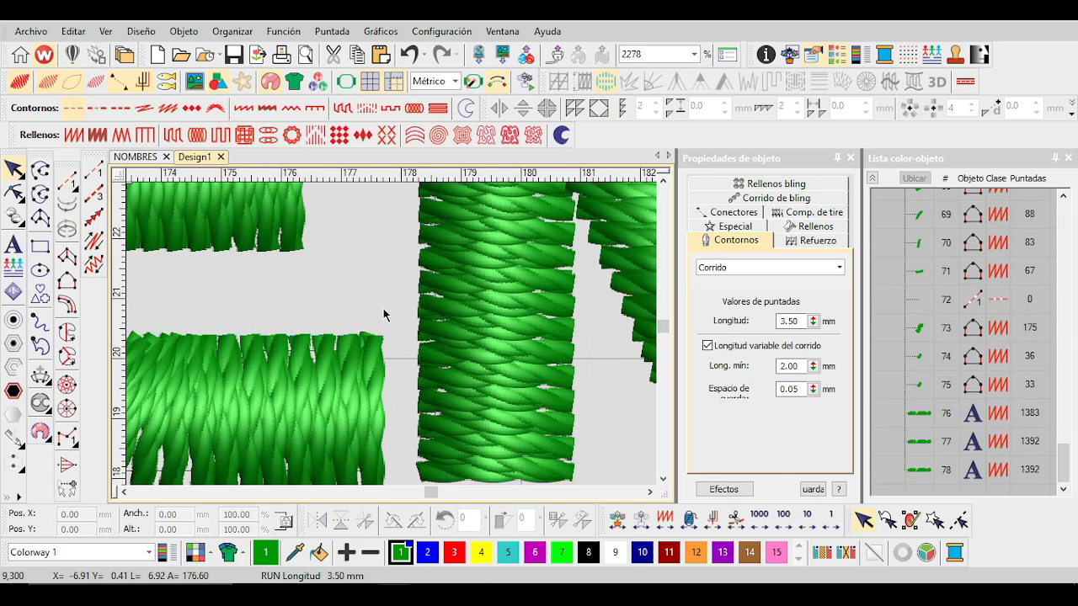
pyautogui.press('0')
pyautogui.scroll(1, 514, 339)
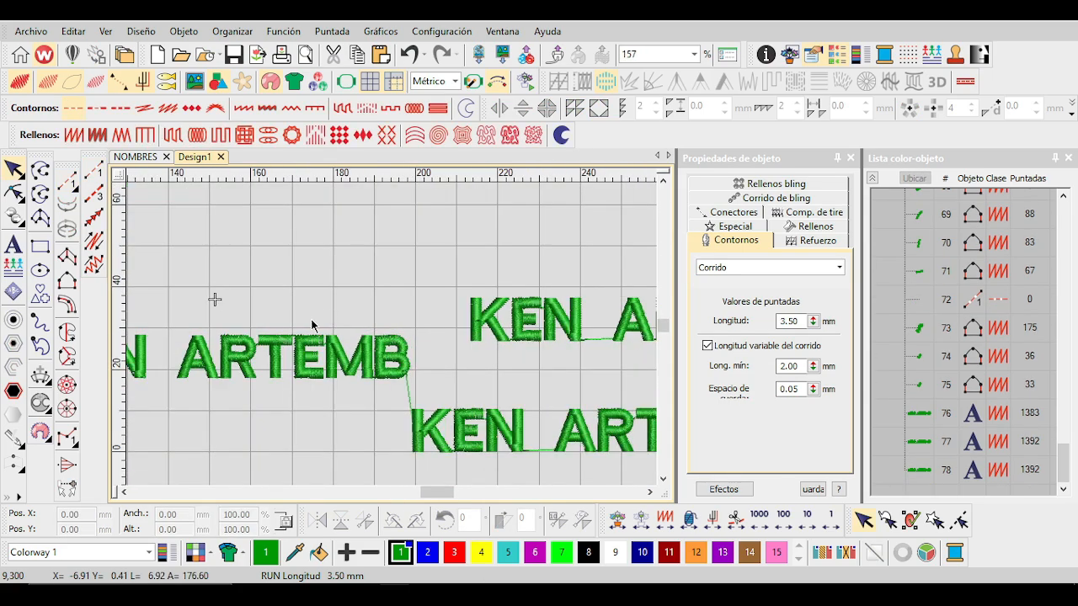
pyautogui.scroll(-1, 312, 325)
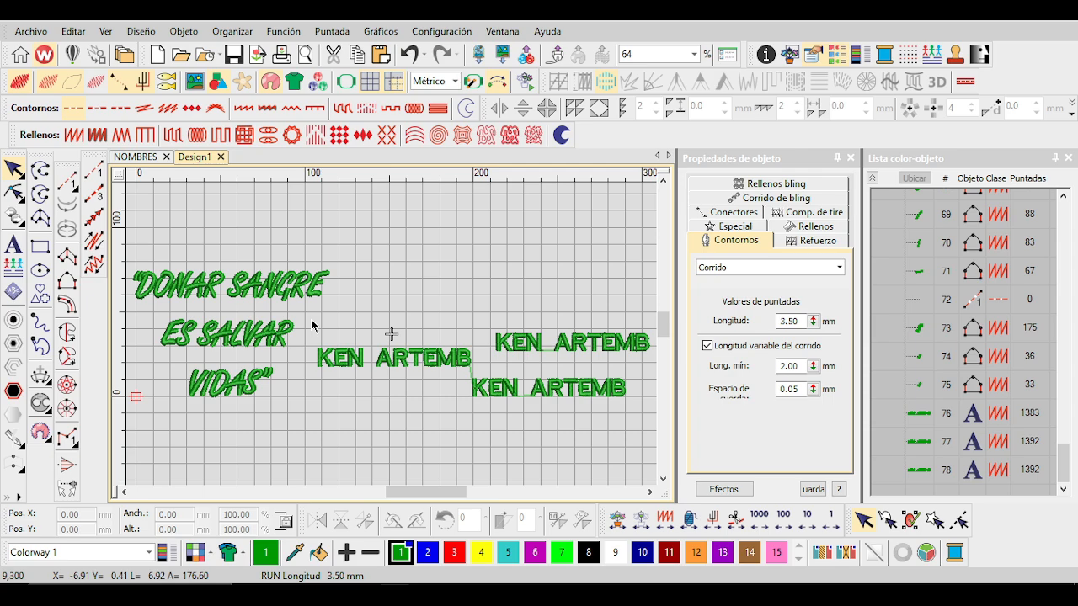
pyautogui.scroll(7, 391, 334)
pyautogui.scroll(3, 392, 335)
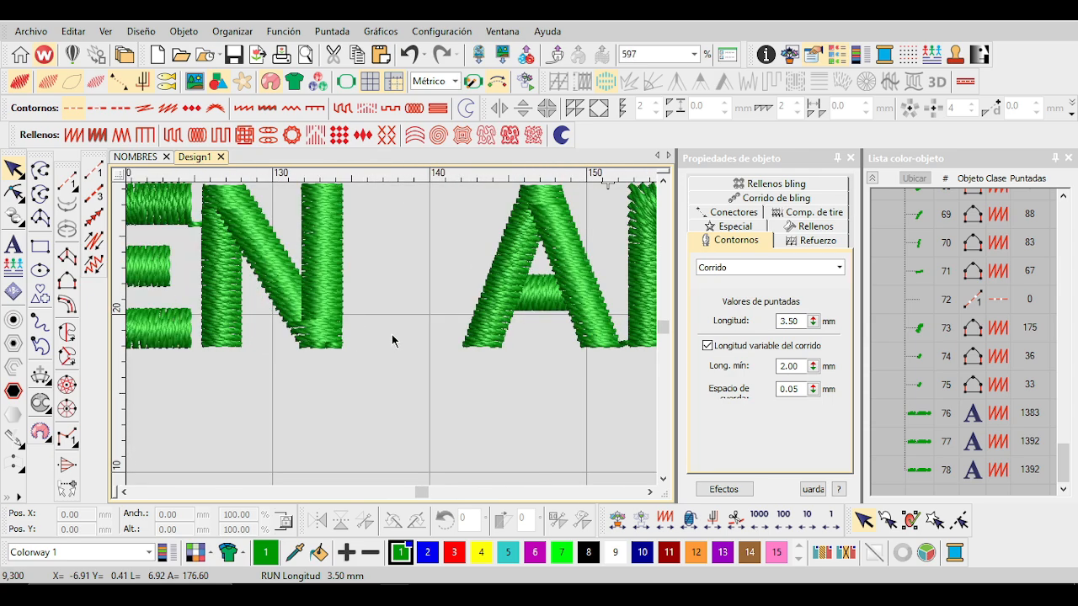
pyautogui.scroll(-1, 391, 334)
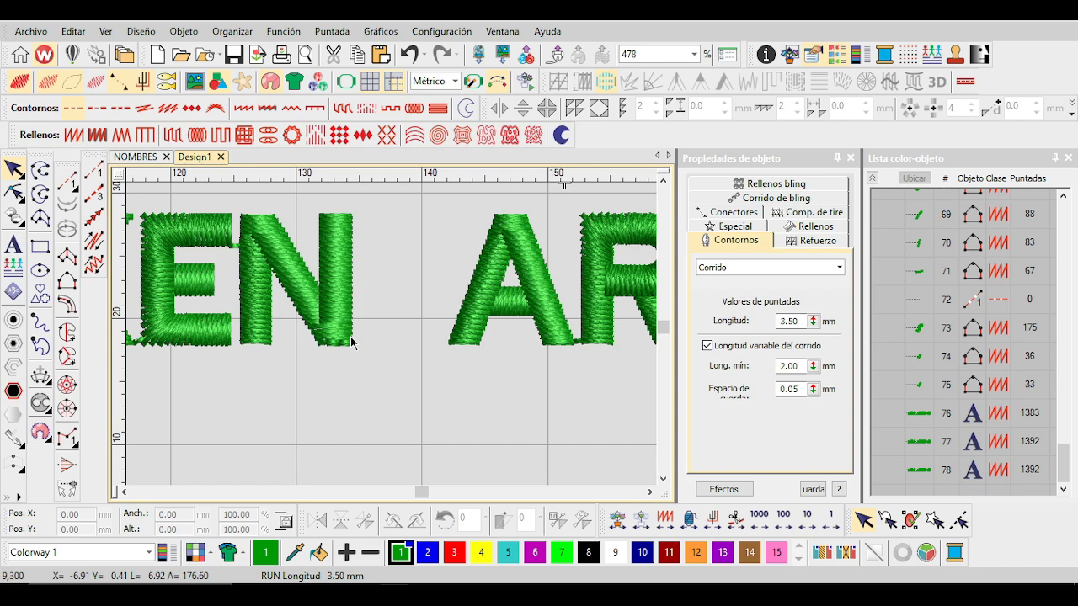
# Delete all three KEN ARTEMB letterings and fit the remaining DONAR SANGRE ES SALVAR VIDAS design in the view.
pyautogui.press('0')
pyautogui.click(462, 362)
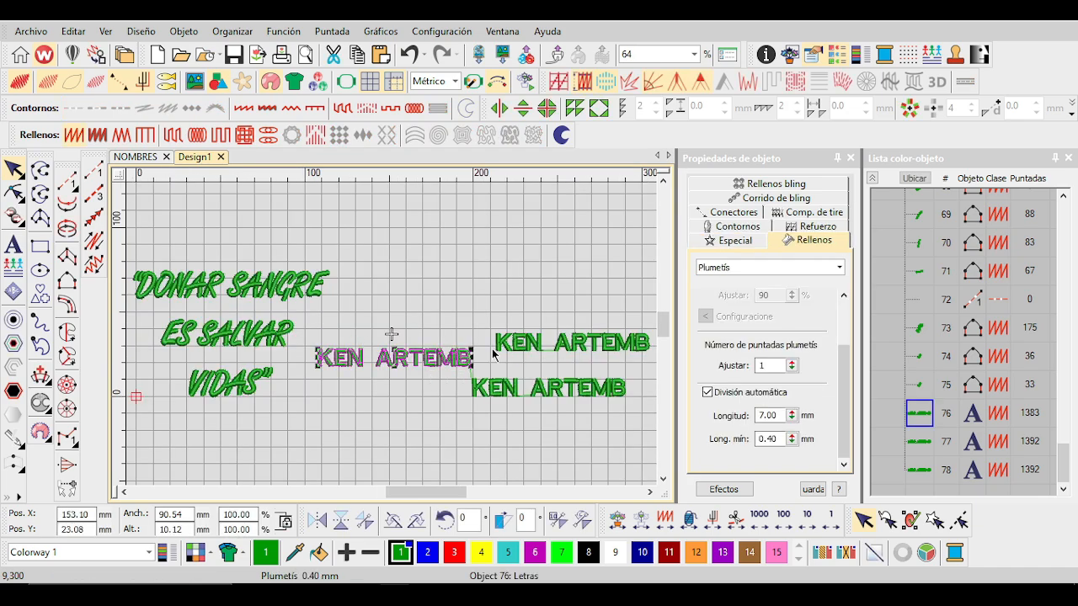
pyautogui.press('Delete')
pyautogui.click(497, 345)
pyautogui.press('Delete')
pyautogui.press('Delete')
pyautogui.press('0')
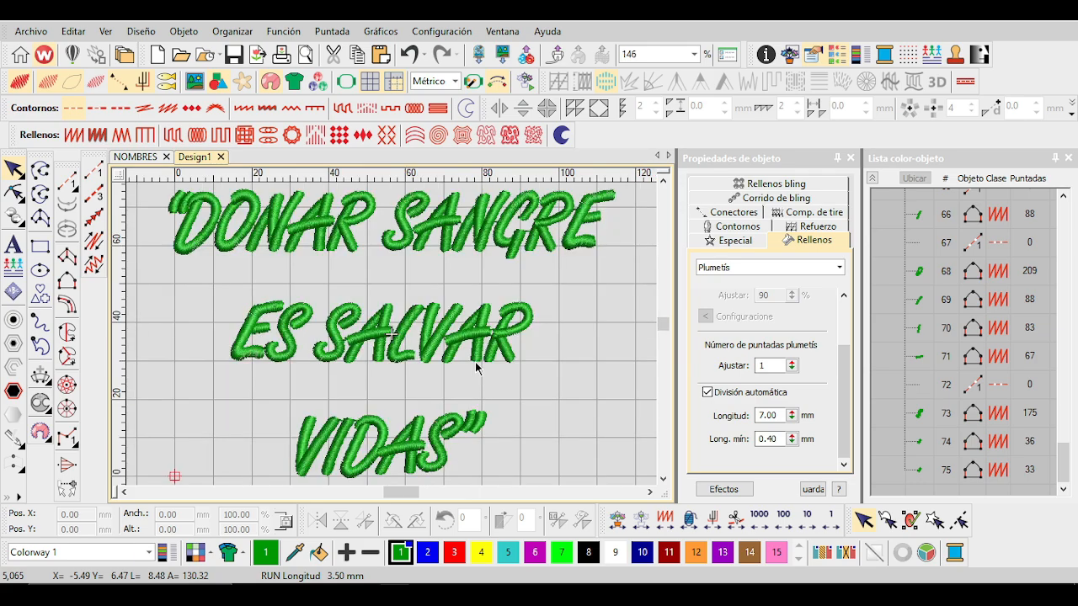